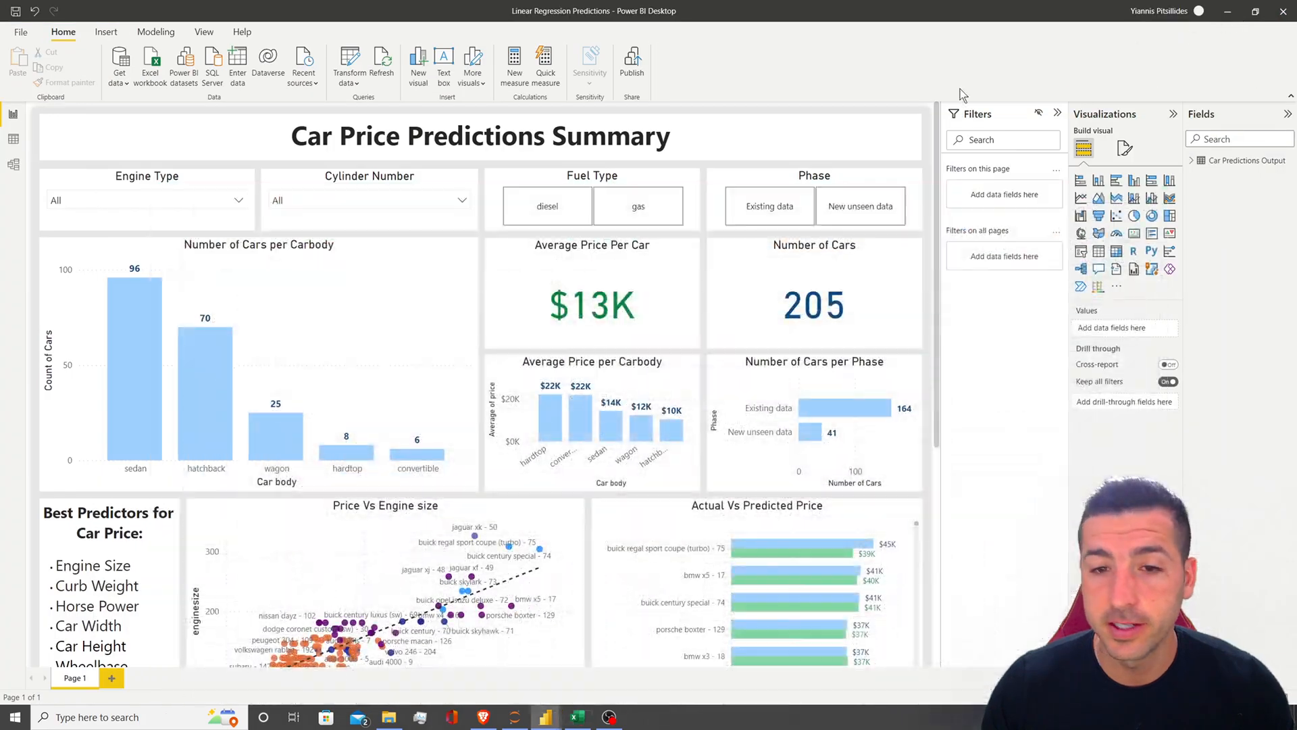
Filter the car dashboard by the sedan bar and by the hatchback bar, and bring up the blank untitled report
{"action": "left_click", "coordinate": [148, 381]}
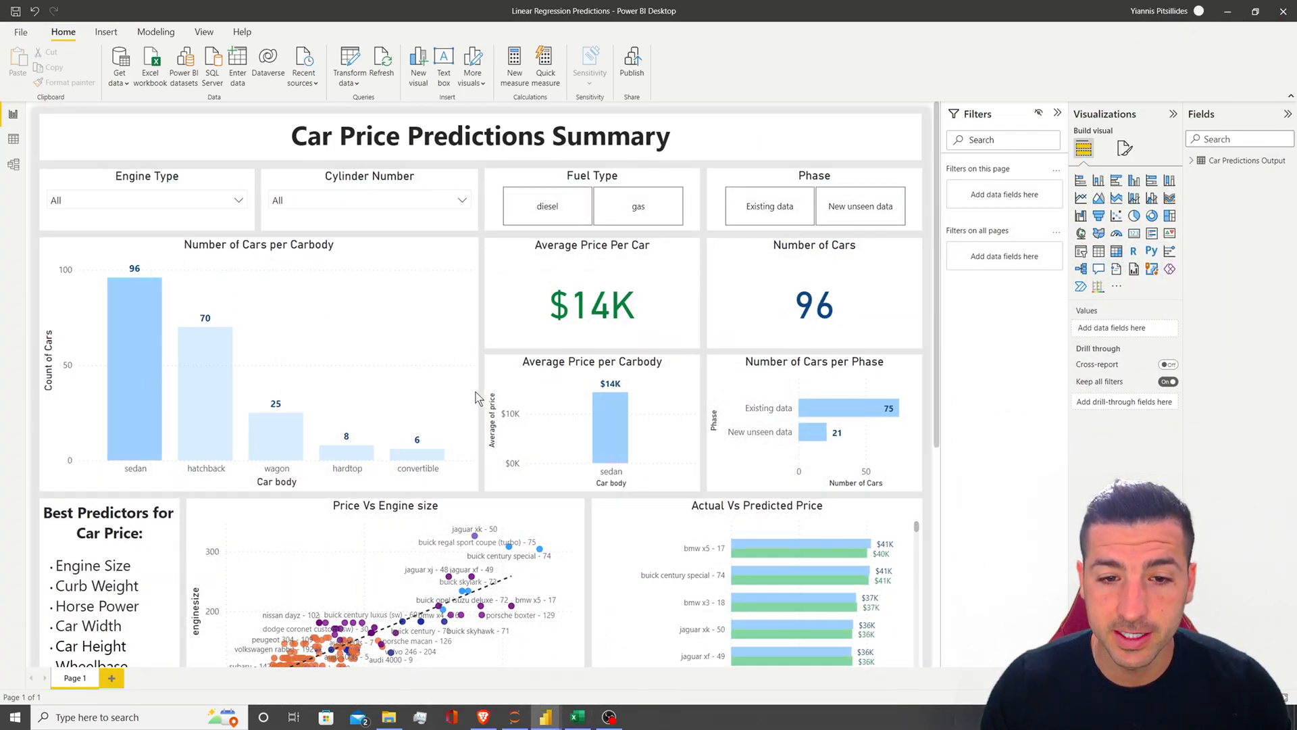
{"action": "scroll", "coordinate": [193, 174], "scroll_direction": "down", "scroll_amount": 4}
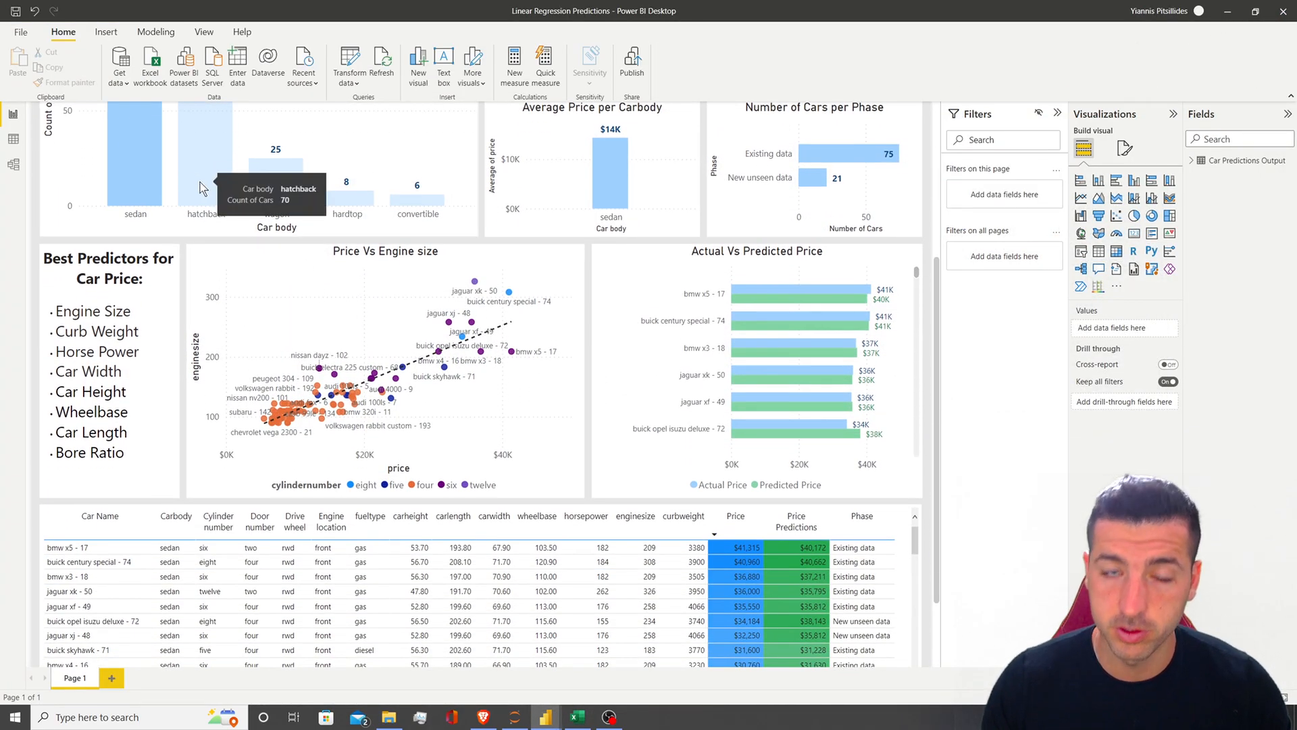
{"action": "left_click", "coordinate": [192, 173]}
{"action": "mouse_move", "coordinate": [545, 722]}
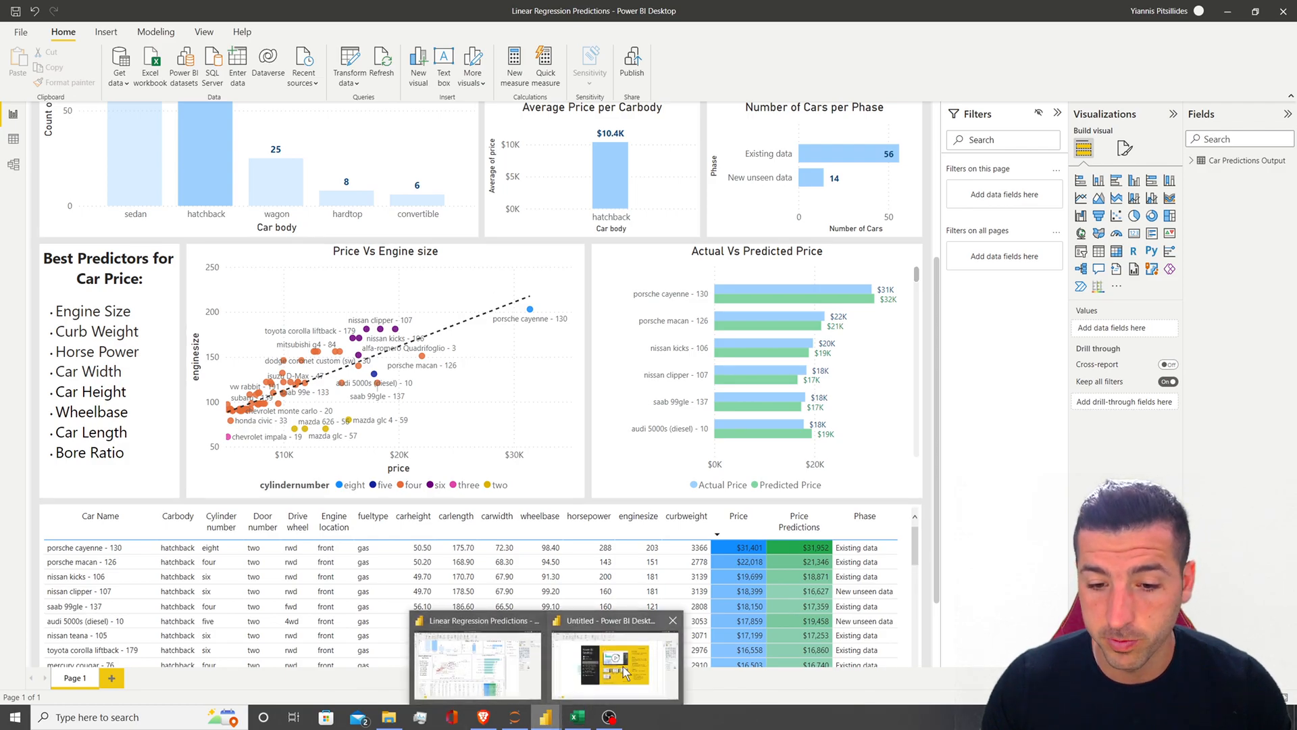
{"action": "left_click", "coordinate": [614, 665]}
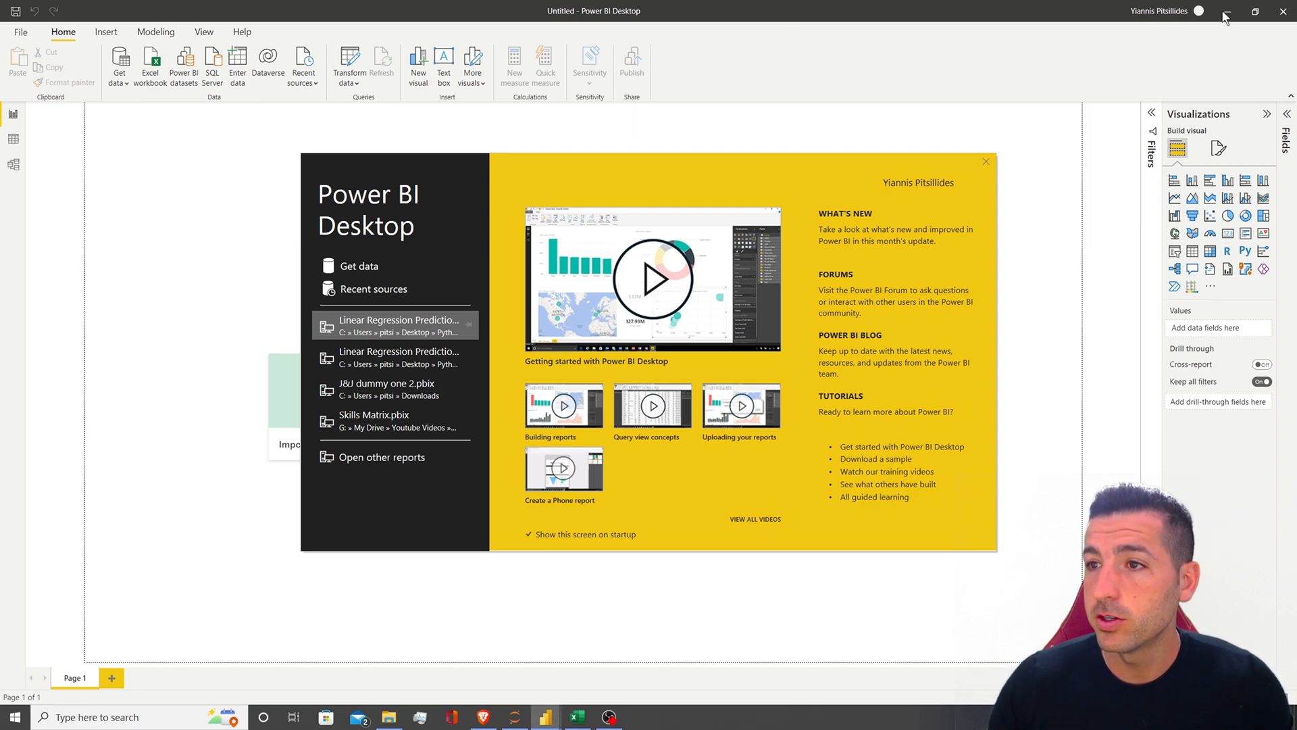
Switch to the Car Predictions Output workbook in Excel, review its columns, and widen the Price Predictions column
{"action": "left_click", "coordinate": [573, 724]}
{"action": "left_click", "coordinate": [483, 366]}
{"action": "left_click_drag", "start_coordinate": [43, 173], "coordinate": [1172, 341]}
{"action": "left_click", "coordinate": [1172, 178]}
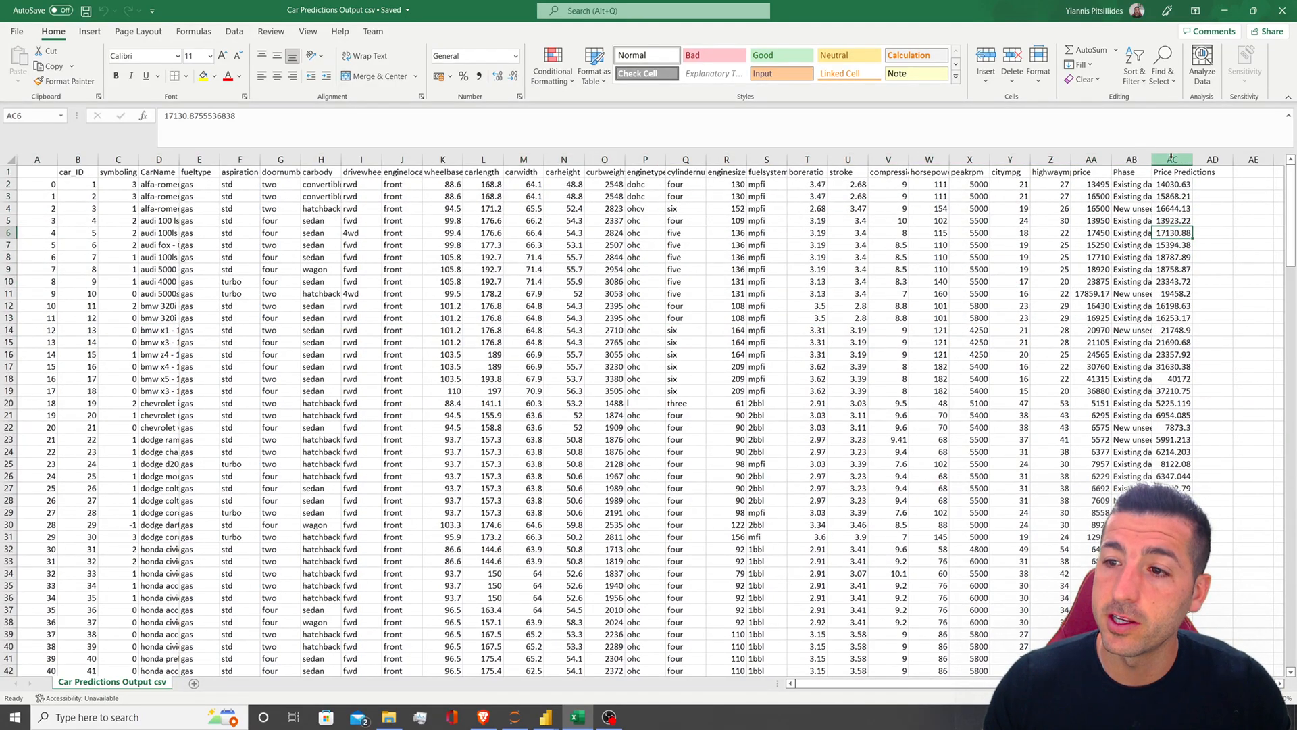
{"action": "left_click", "coordinate": [1176, 160]}
{"action": "left_click_drag", "start_coordinate": [1200, 160], "coordinate": [1262, 161]}
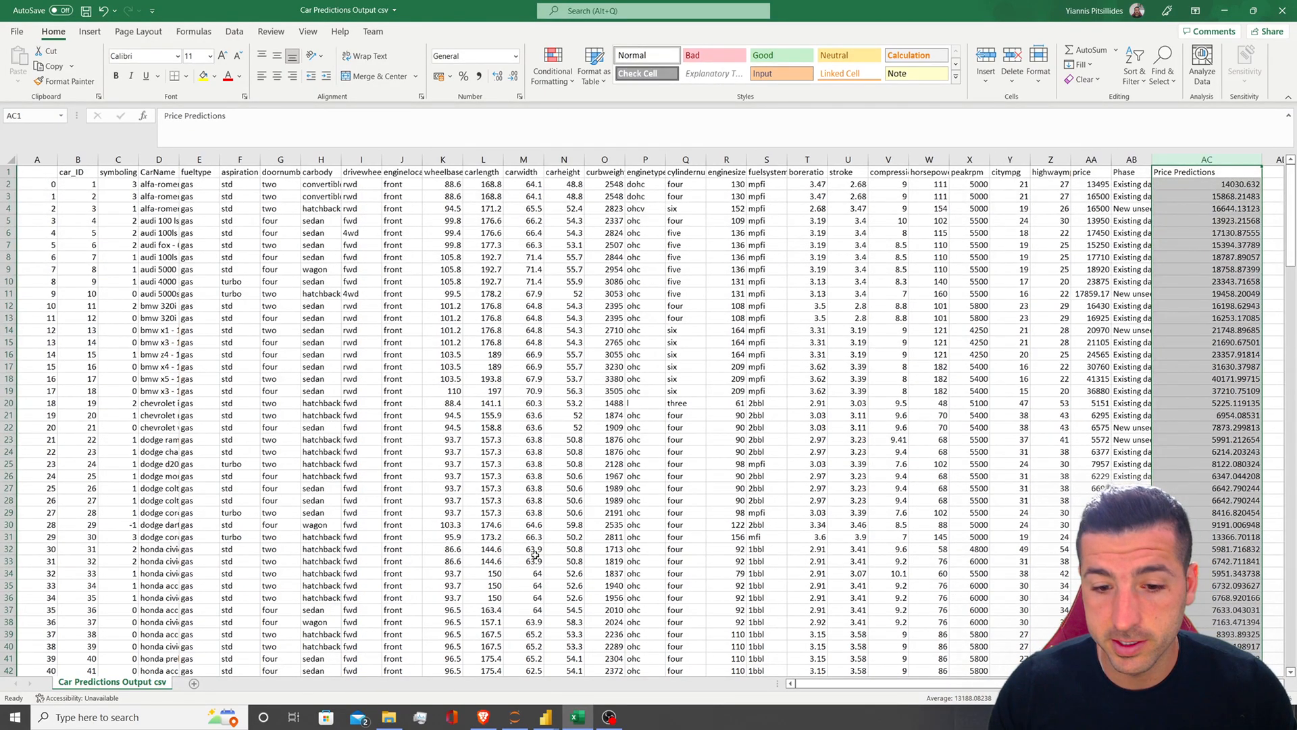
Switch to the linear regression Jupyter notebook in the browser and review it from the introduction to the CSV export
{"action": "left_click", "coordinate": [483, 717]}
{"action": "scroll", "coordinate": [857, 380], "scroll_direction": "up", "scroll_amount": 20}
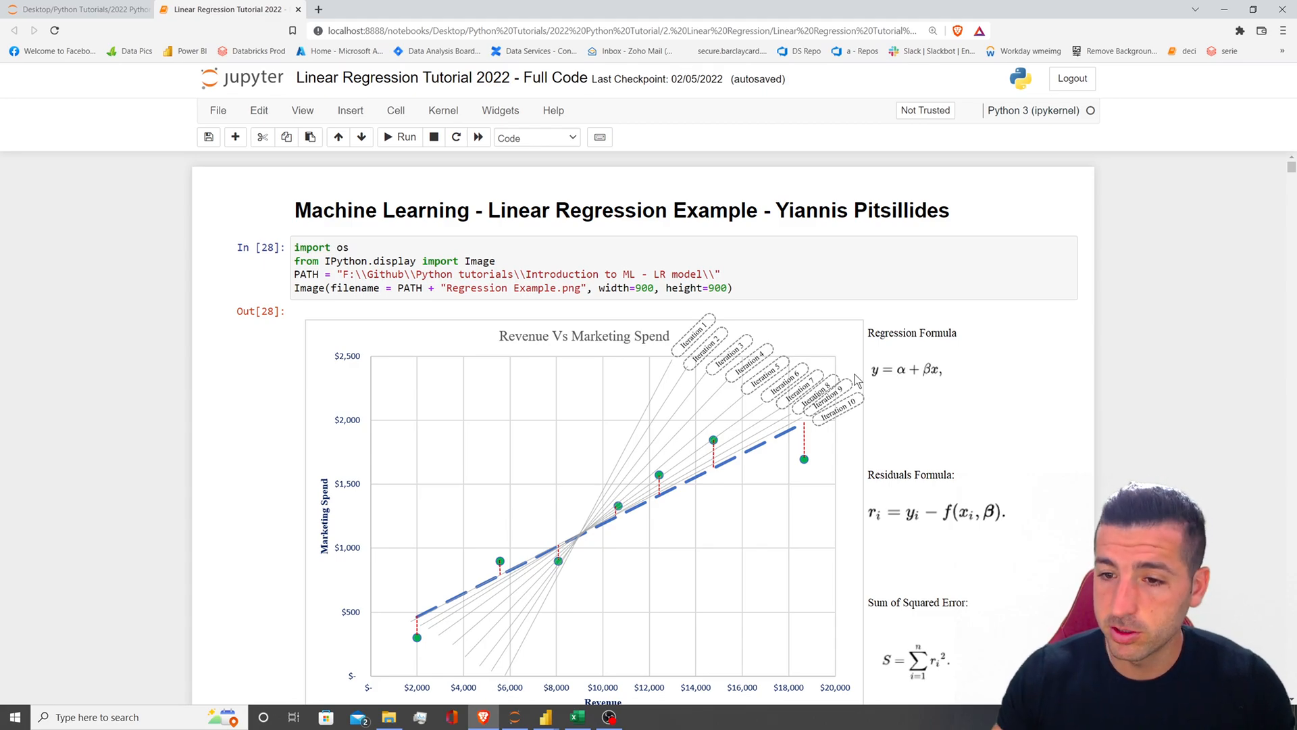
{"action": "left_click_drag", "start_coordinate": [1291, 169], "coordinate": [1292, 689]}
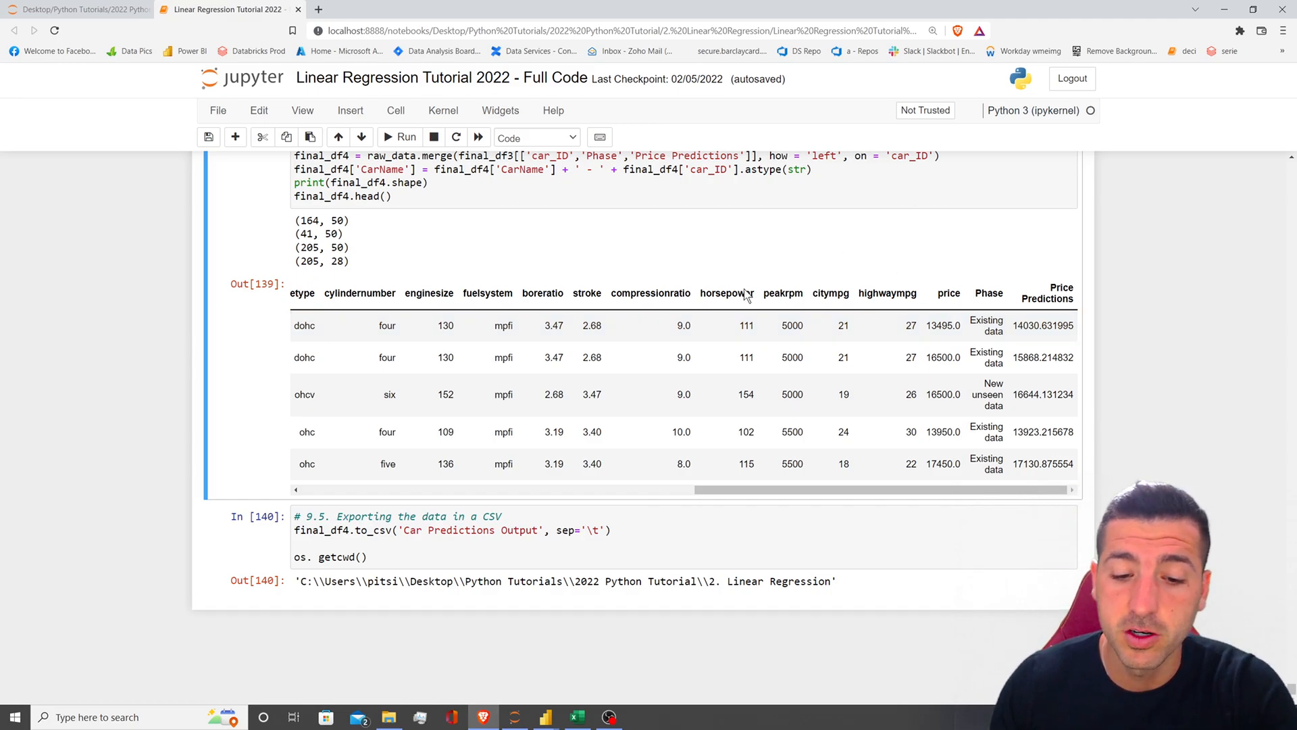
Return to the Linear Regression Predictions report in Power BI and clear the hatchback selection from the carbody chart
{"action": "mouse_move", "coordinate": [546, 716]}
{"action": "left_click", "coordinate": [533, 690]}
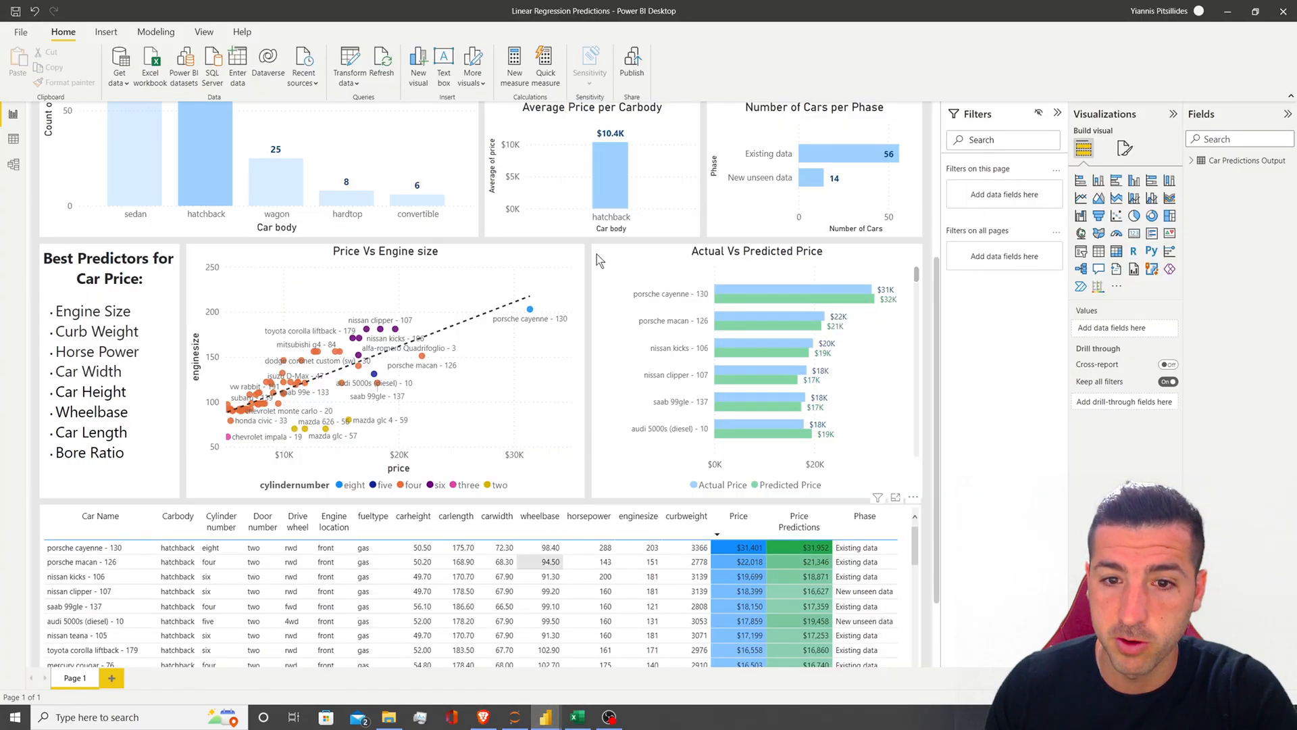
{"action": "scroll", "coordinate": [469, 297], "scroll_direction": "up", "scroll_amount": 4}
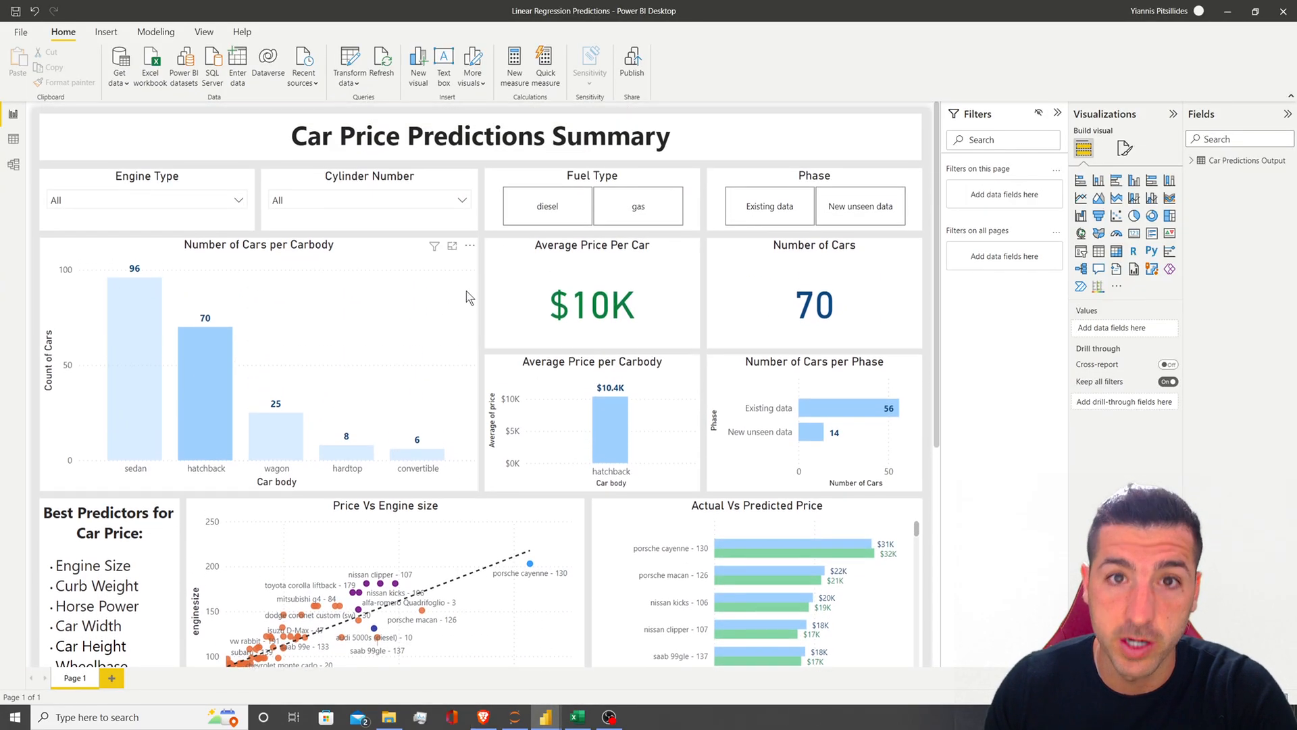
{"action": "left_click", "coordinate": [253, 365]}
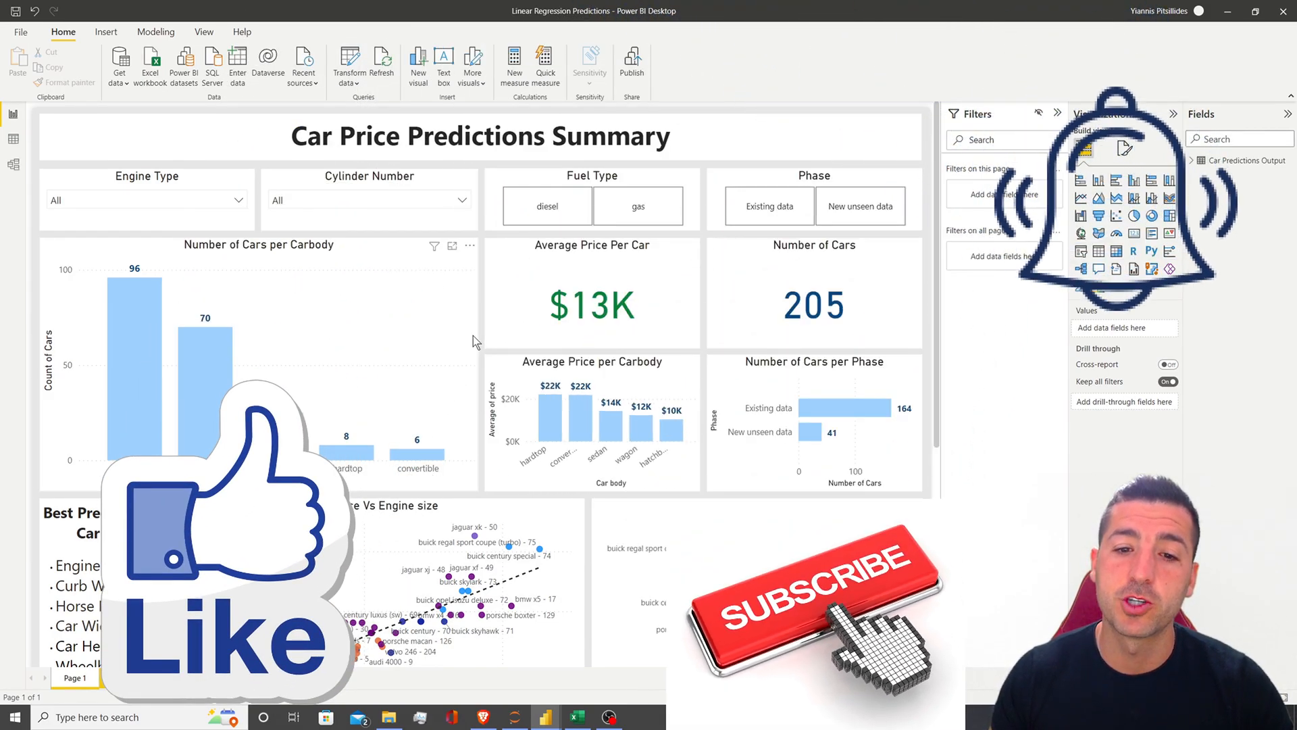
{"action": "scroll", "coordinate": [476, 346], "scroll_direction": "down", "scroll_amount": 3}
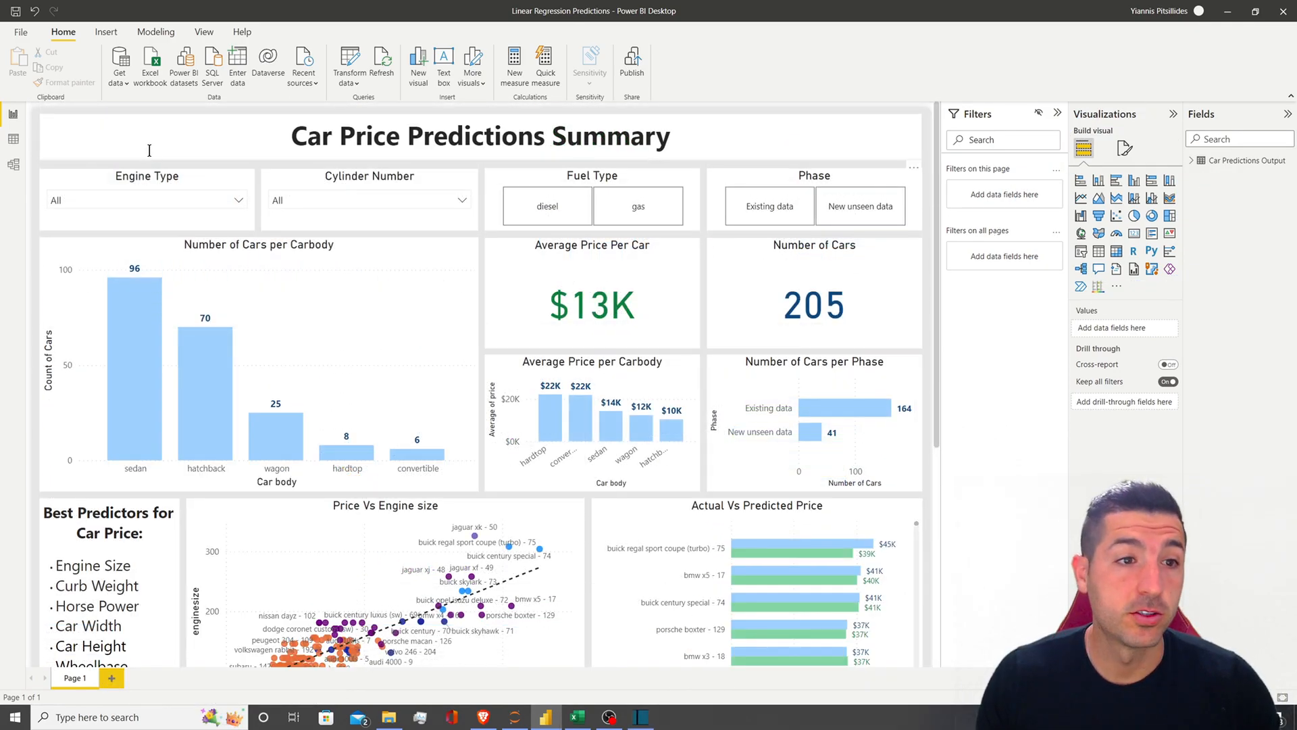
Create a new blank report and dismiss its start screen
{"action": "left_click", "coordinate": [21, 32]}
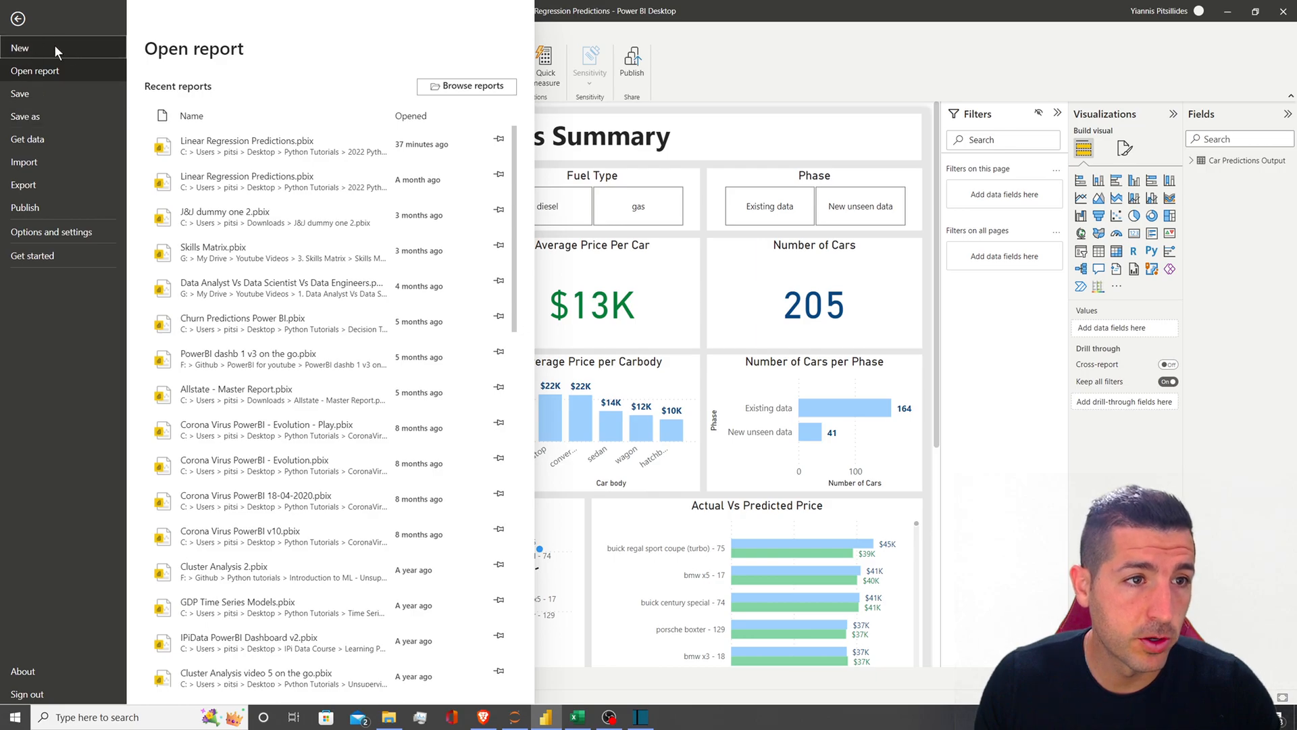
{"action": "left_click", "coordinate": [55, 46]}
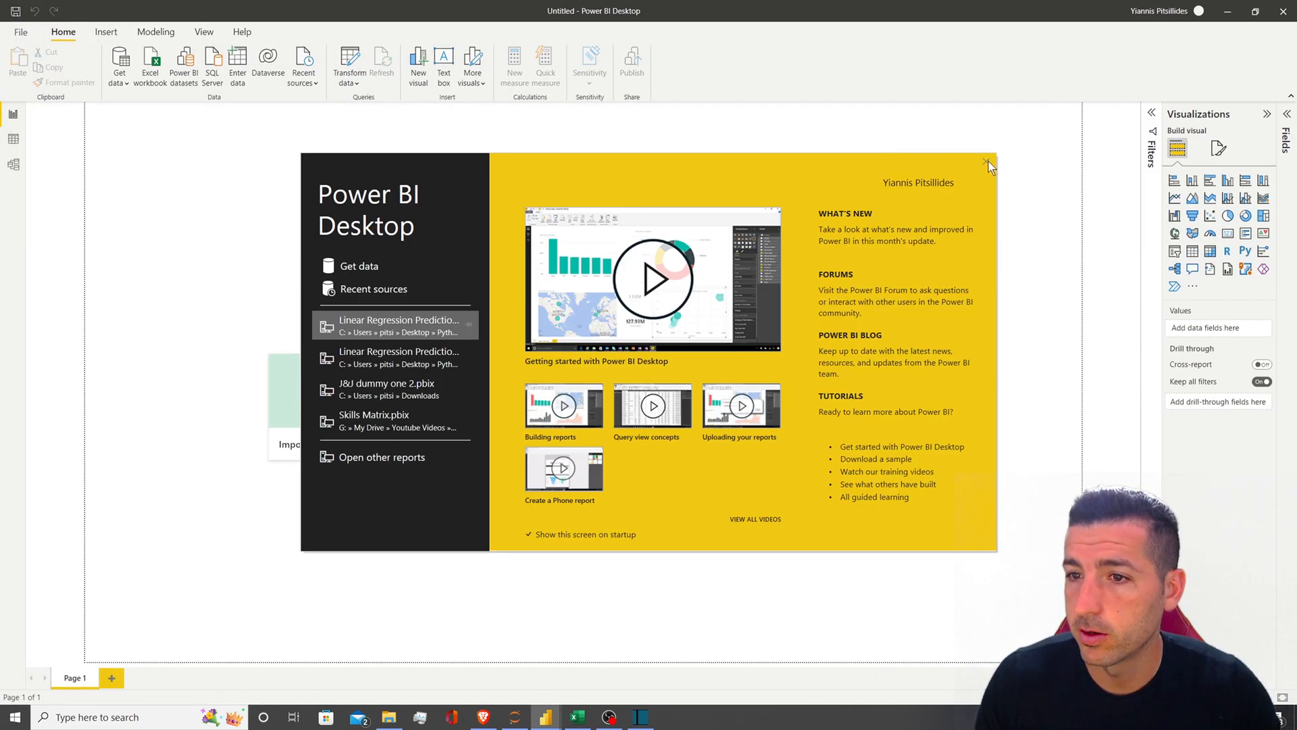
{"action": "left_click", "coordinate": [987, 162]}
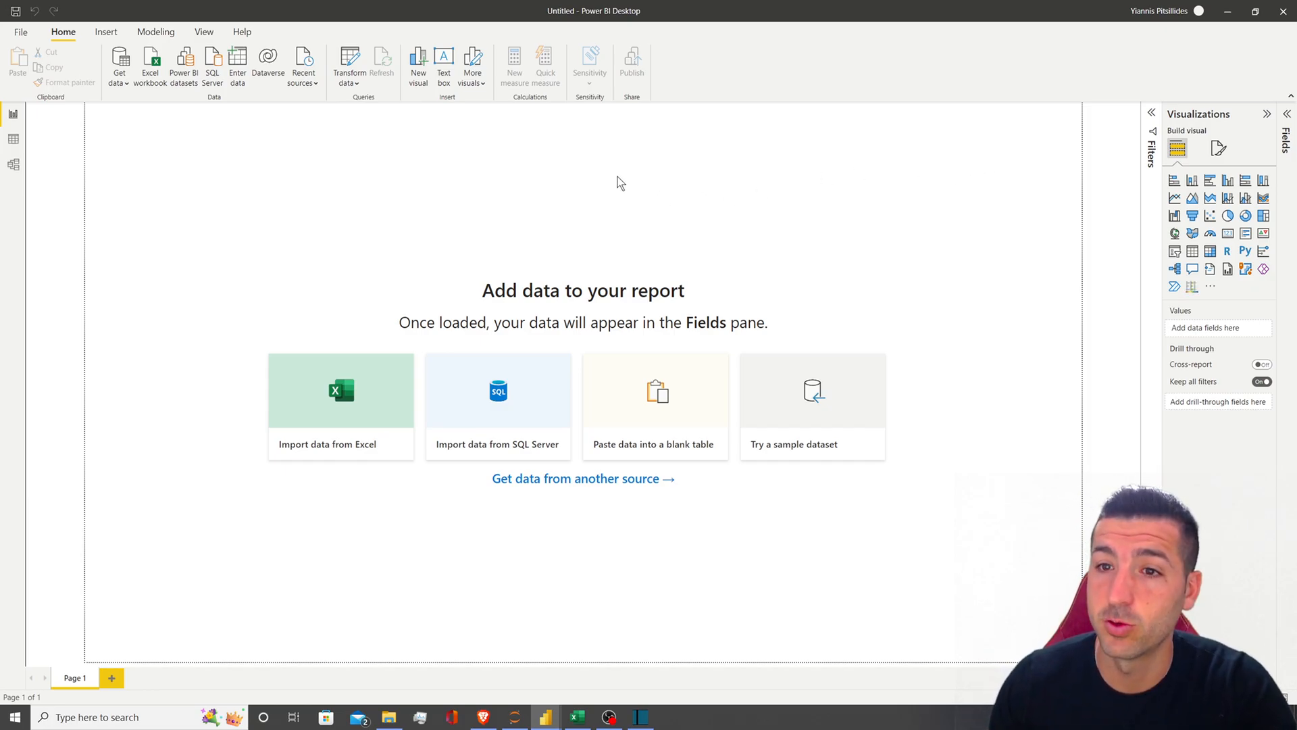
Change the page's canvas type to Custom and set its height to 1500 px
{"action": "left_click", "coordinate": [1220, 150]}
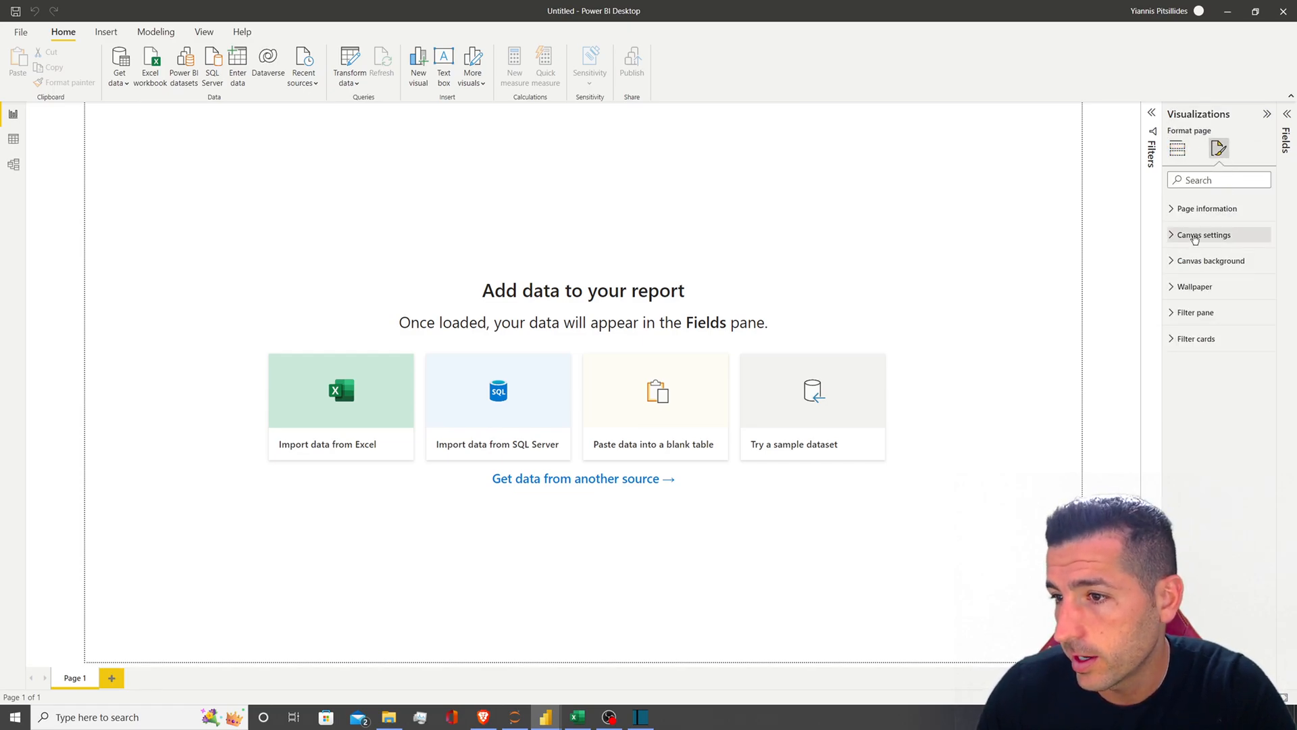
{"action": "left_click", "coordinate": [1194, 239]}
{"action": "left_click", "coordinate": [1189, 273]}
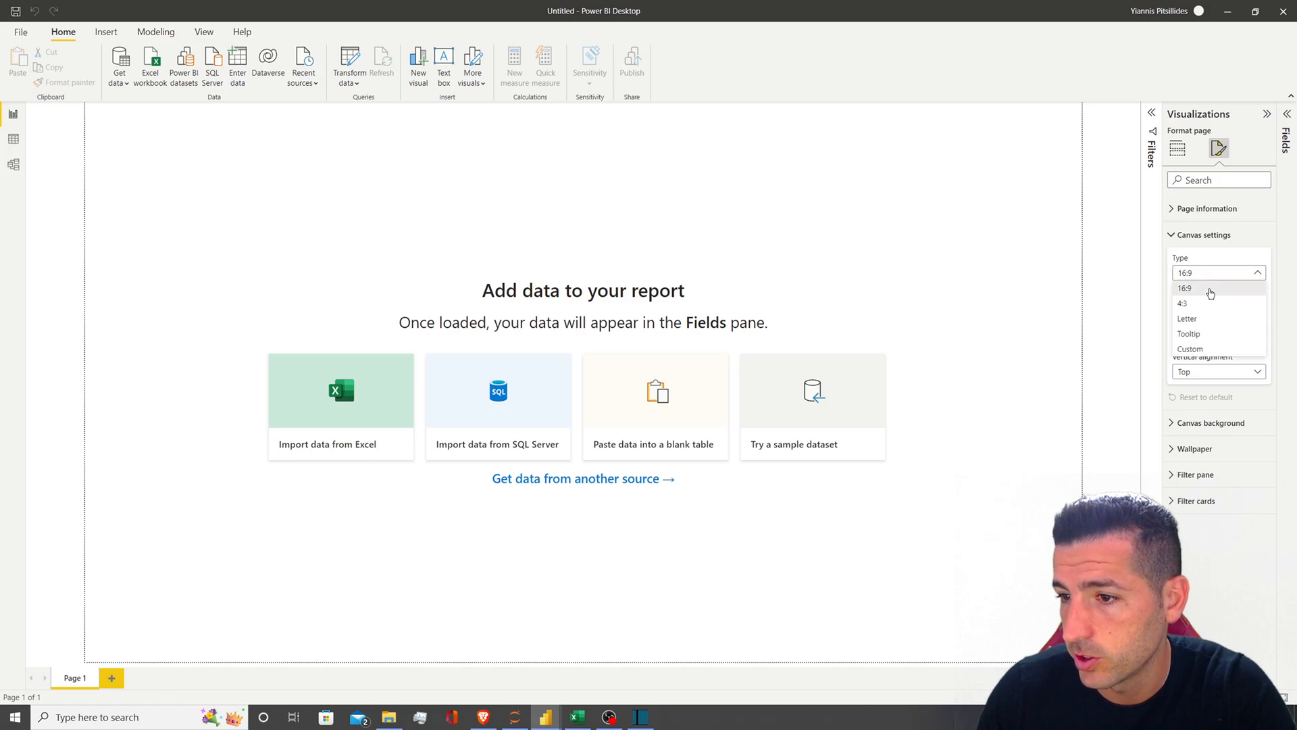
{"action": "left_click", "coordinate": [1217, 349]}
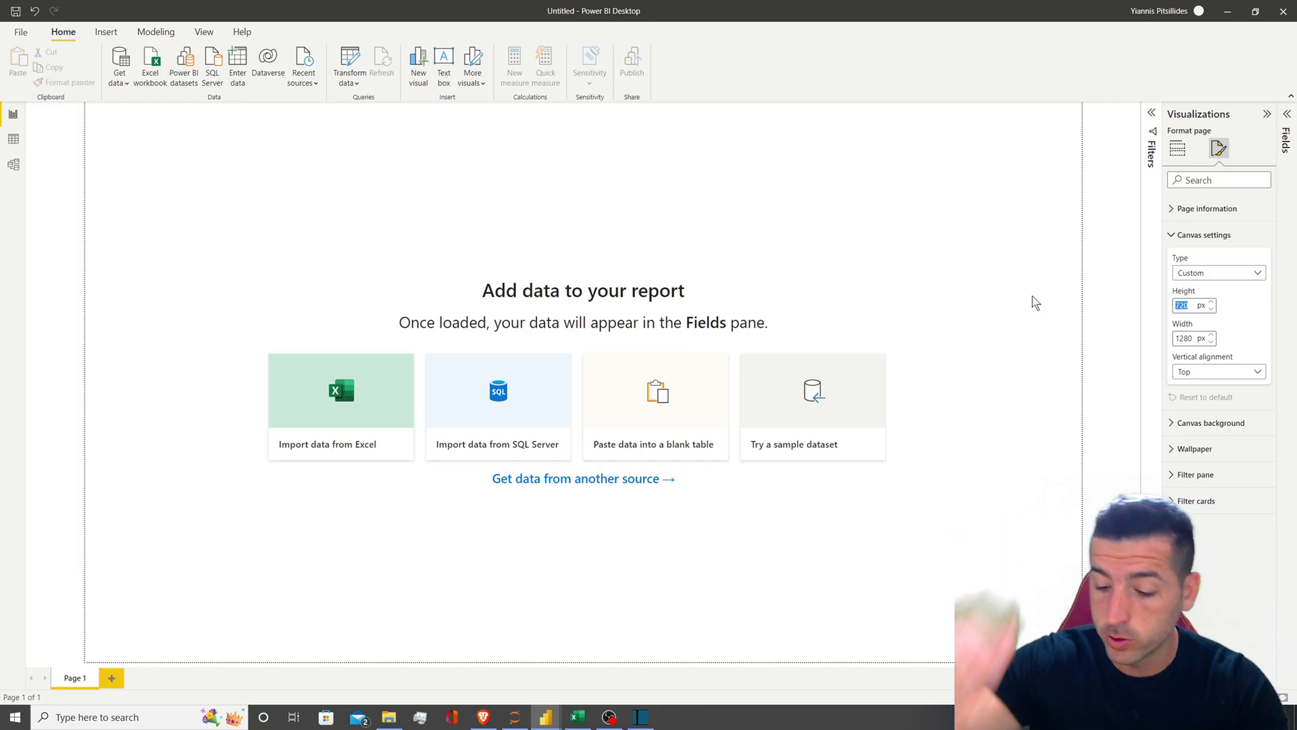
{"action": "type", "text": "1500"}
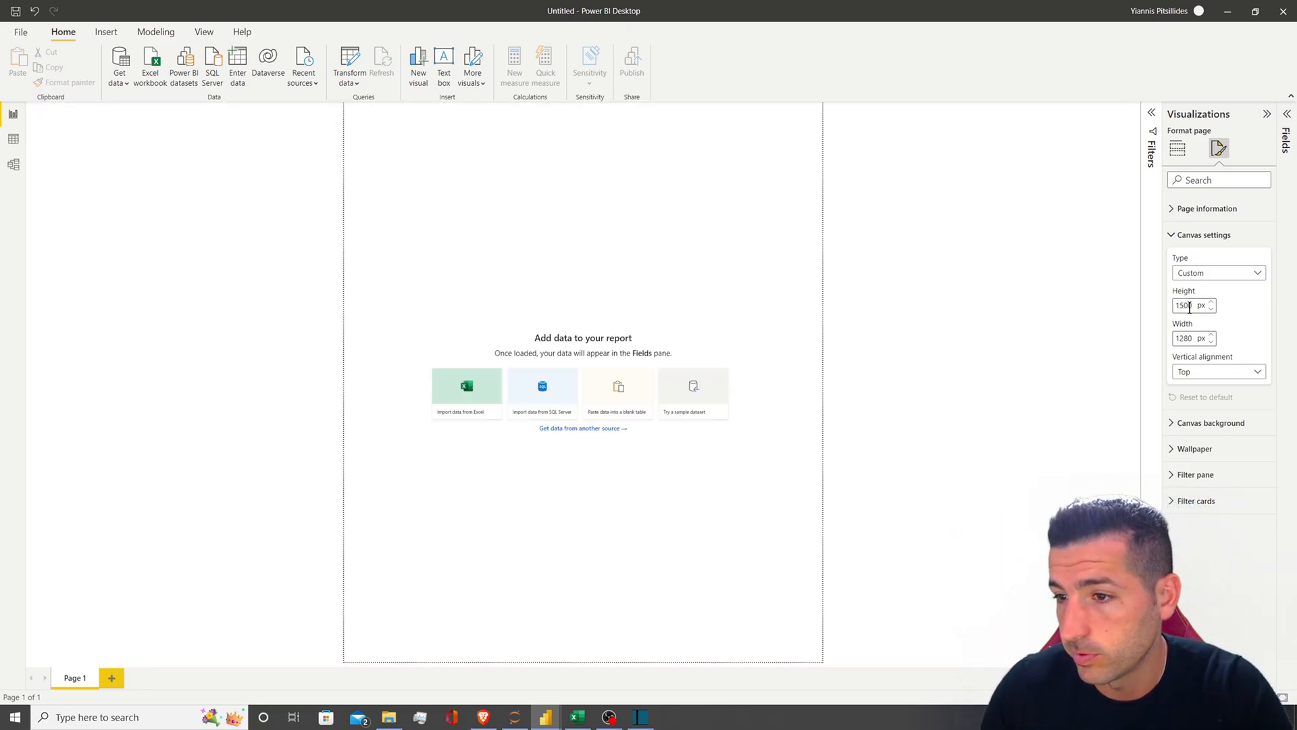
{"action": "left_click", "coordinate": [605, 245]}
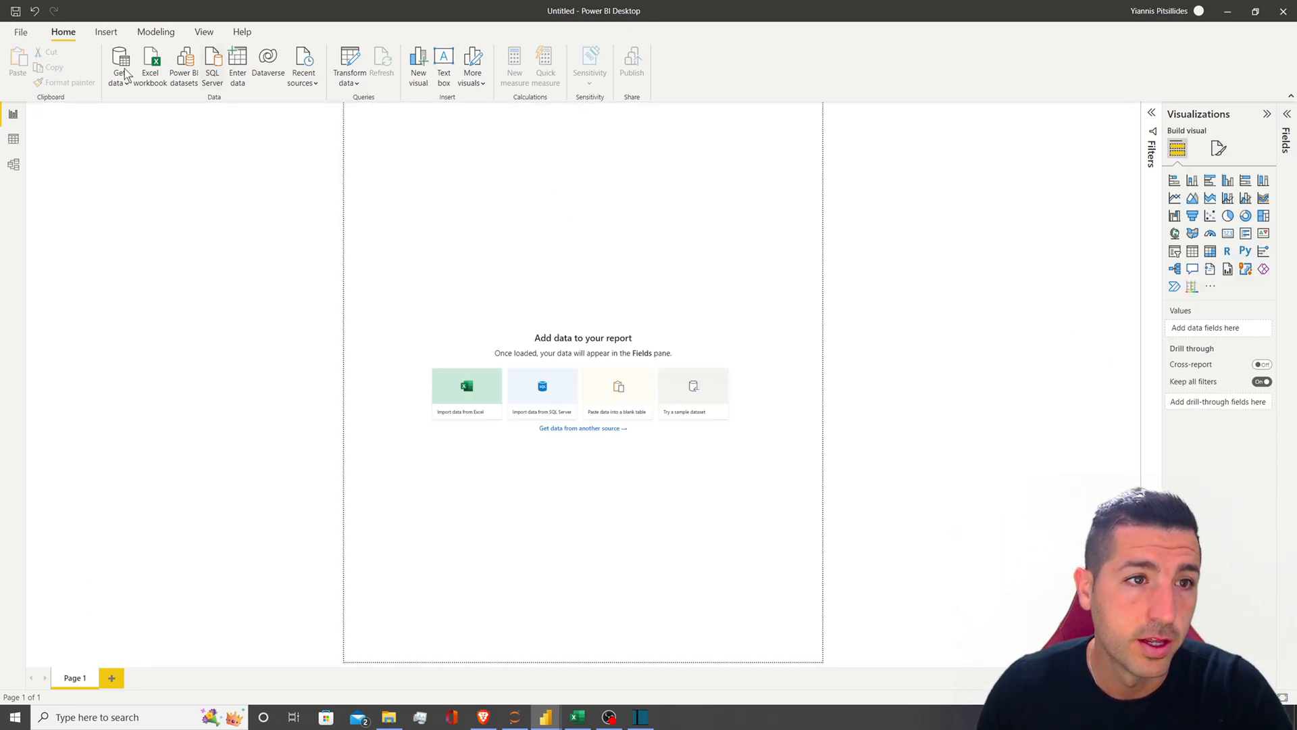
Set the page view to Fit to width
{"action": "left_click", "coordinate": [204, 33]}
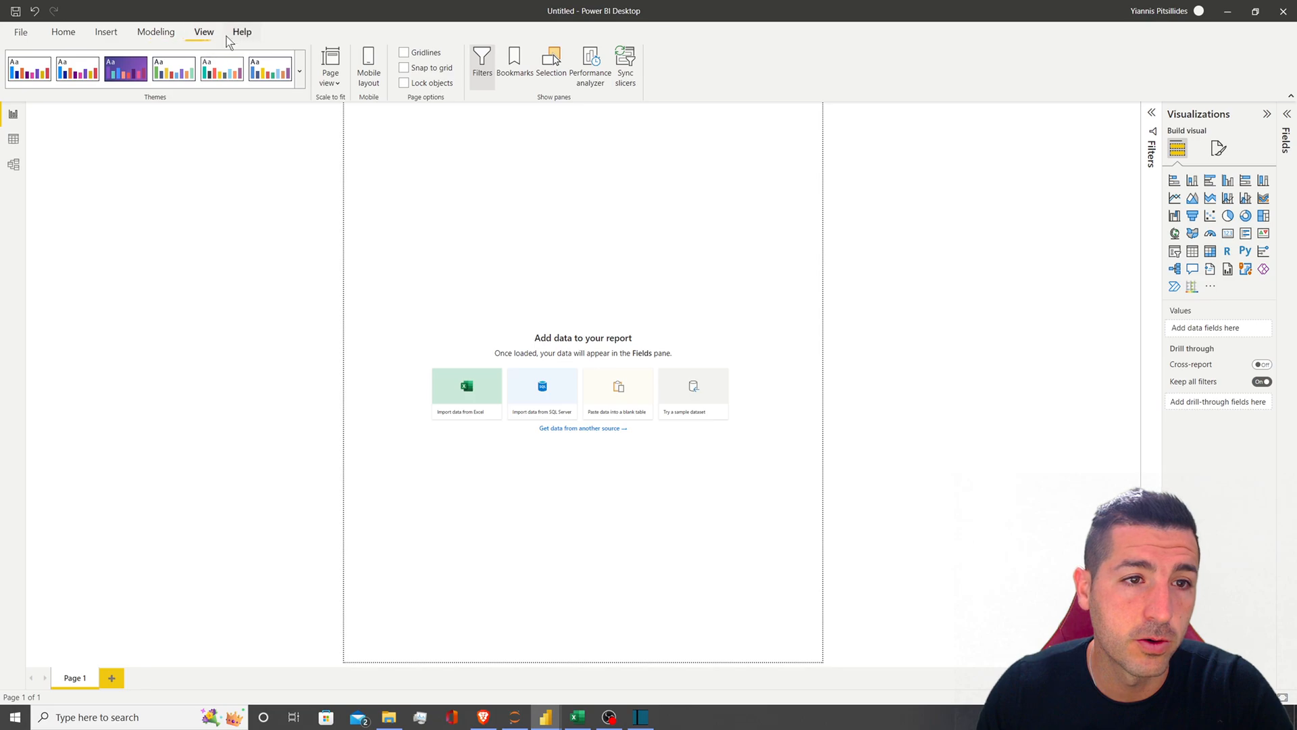
{"action": "left_click", "coordinate": [331, 76]}
{"action": "left_click", "coordinate": [346, 126]}
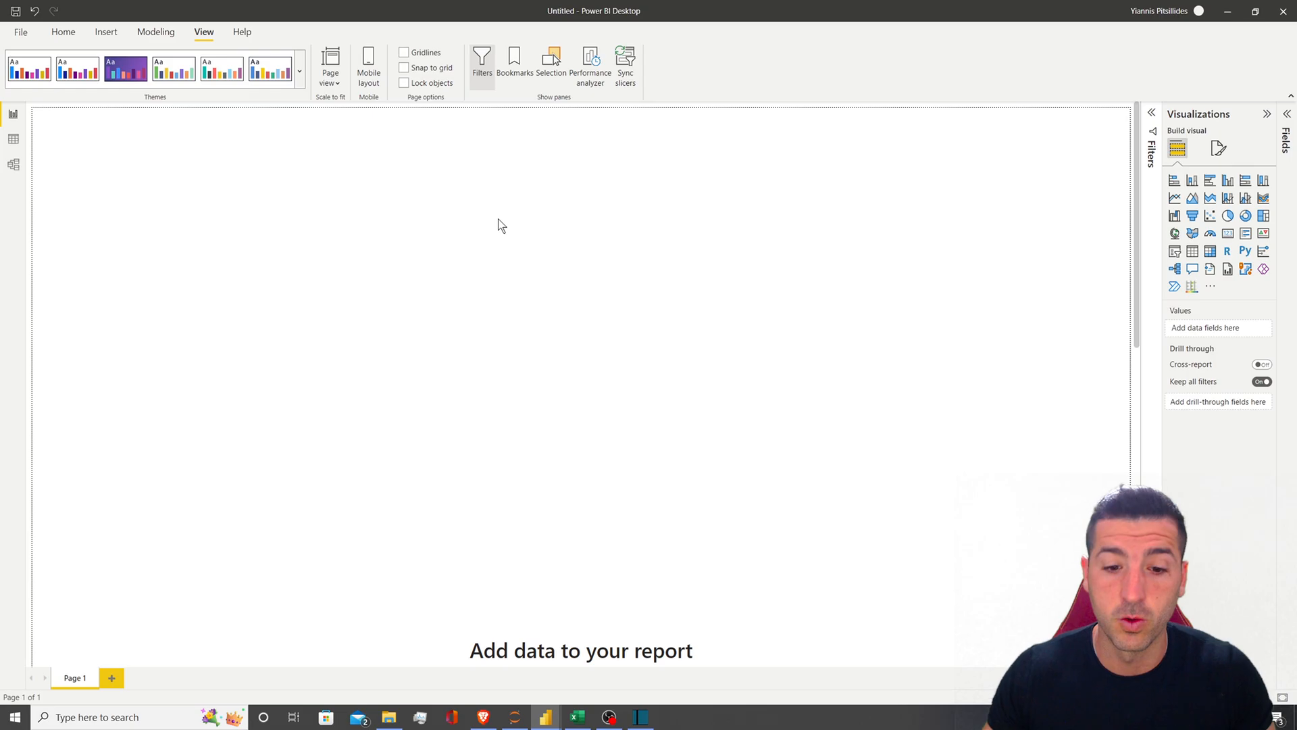
{"action": "scroll", "coordinate": [537, 318], "scroll_direction": "down", "scroll_amount": 5}
{"action": "scroll", "coordinate": [543, 331], "scroll_direction": "up", "scroll_amount": 5}
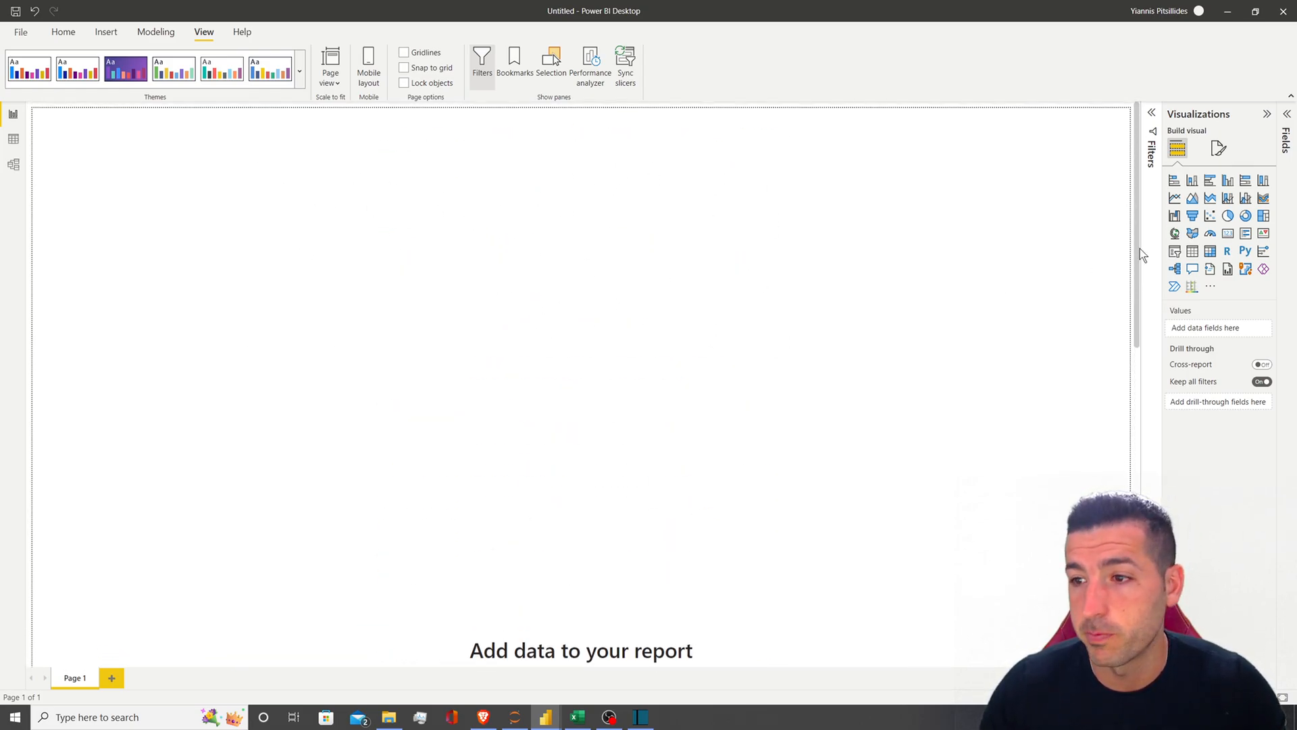
Give the canvas background the lightest grey theme color and reduce its transparency so the grey shows
{"action": "left_click", "coordinate": [1216, 147]}
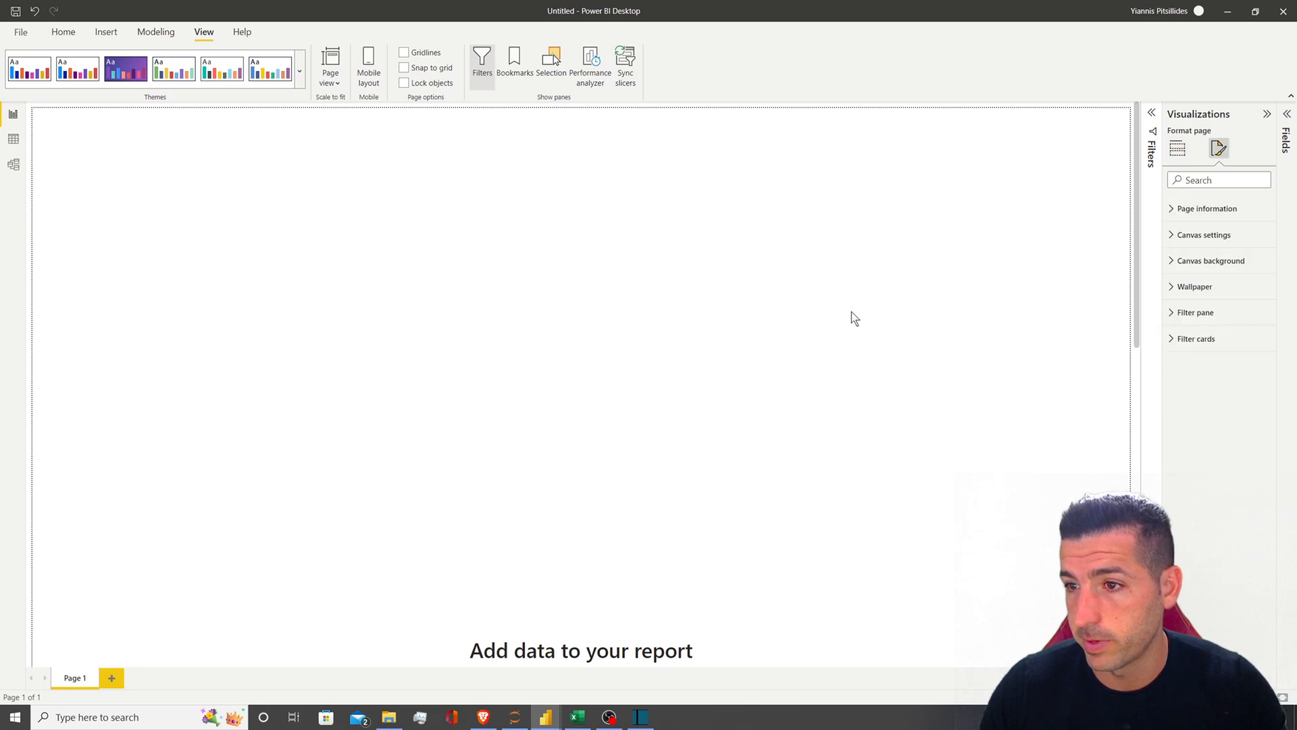
{"action": "left_click", "coordinate": [1200, 261]}
{"action": "left_click", "coordinate": [1191, 298]}
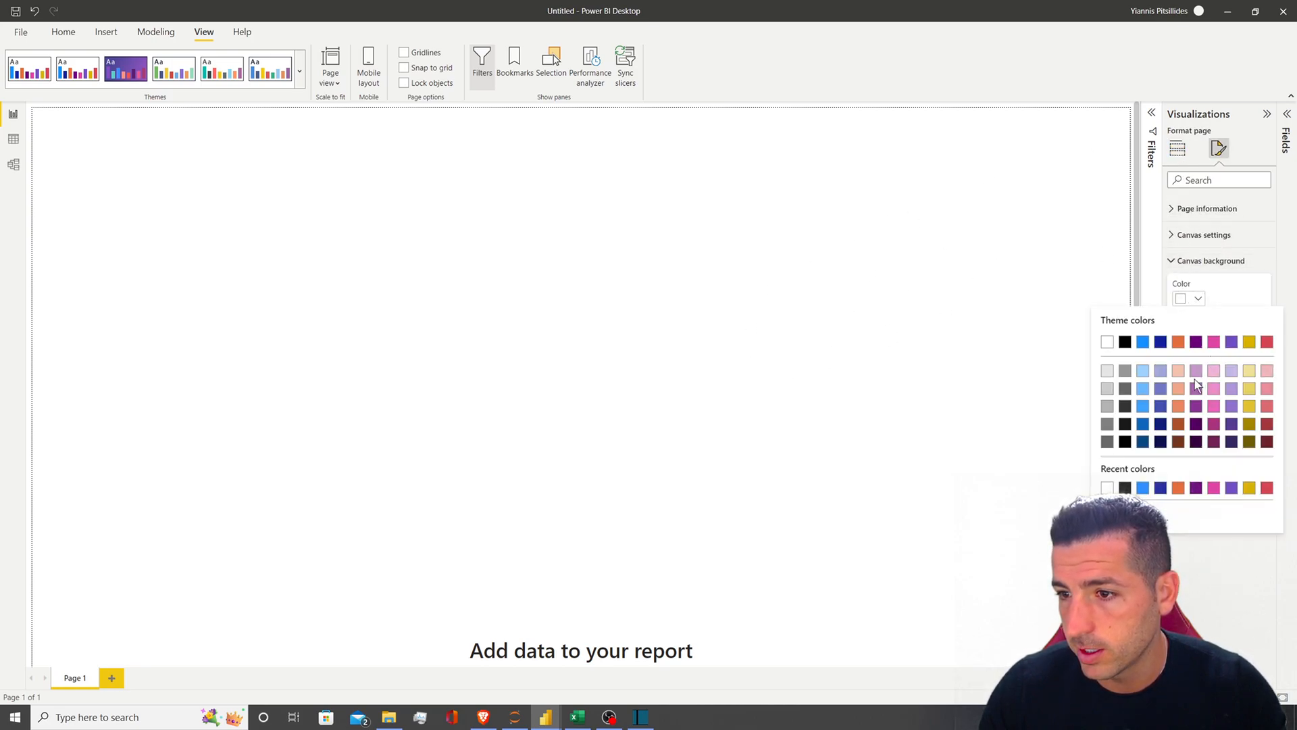
{"action": "left_click", "coordinate": [1106, 370]}
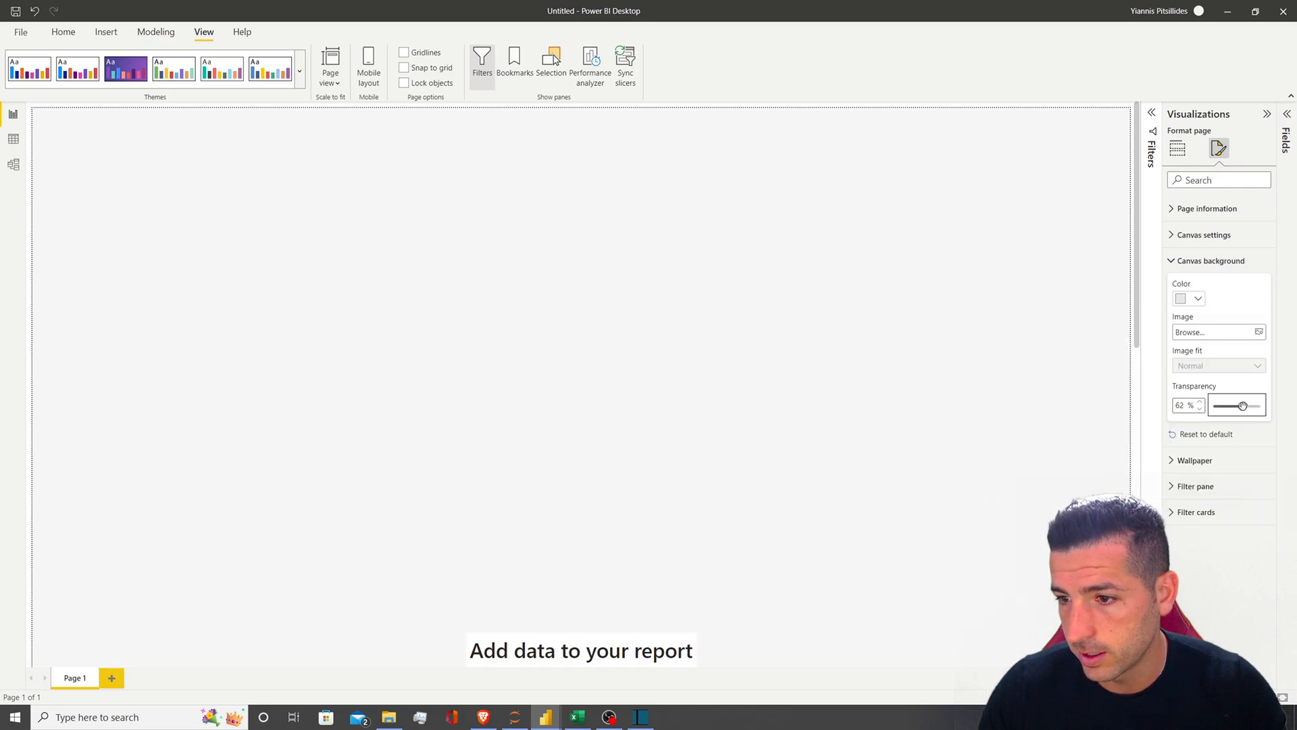
{"action": "left_click", "coordinate": [1242, 406]}
{"action": "mouse_move", "coordinate": [1240, 409]}
{"action": "left_mouse_down"}
{"action": "mouse_move", "coordinate": [1210, 405]}
{"action": "mouse_move", "coordinate": [1262, 408]}
{"action": "mouse_move", "coordinate": [1225, 406]}
{"action": "left_mouse_up"}
{"action": "left_click", "coordinate": [352, 139]}
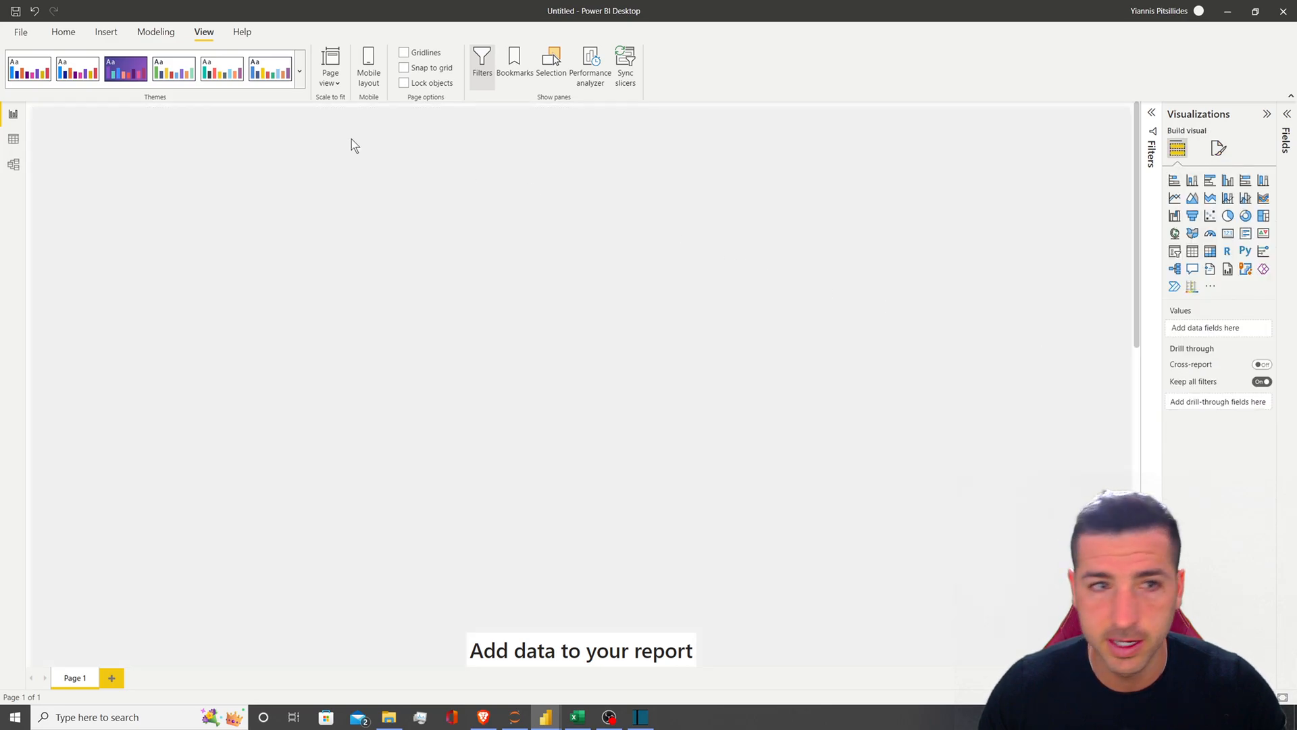
Insert a rectangle shape in the upper-left corner of the report page
{"action": "left_click", "coordinate": [106, 31]}
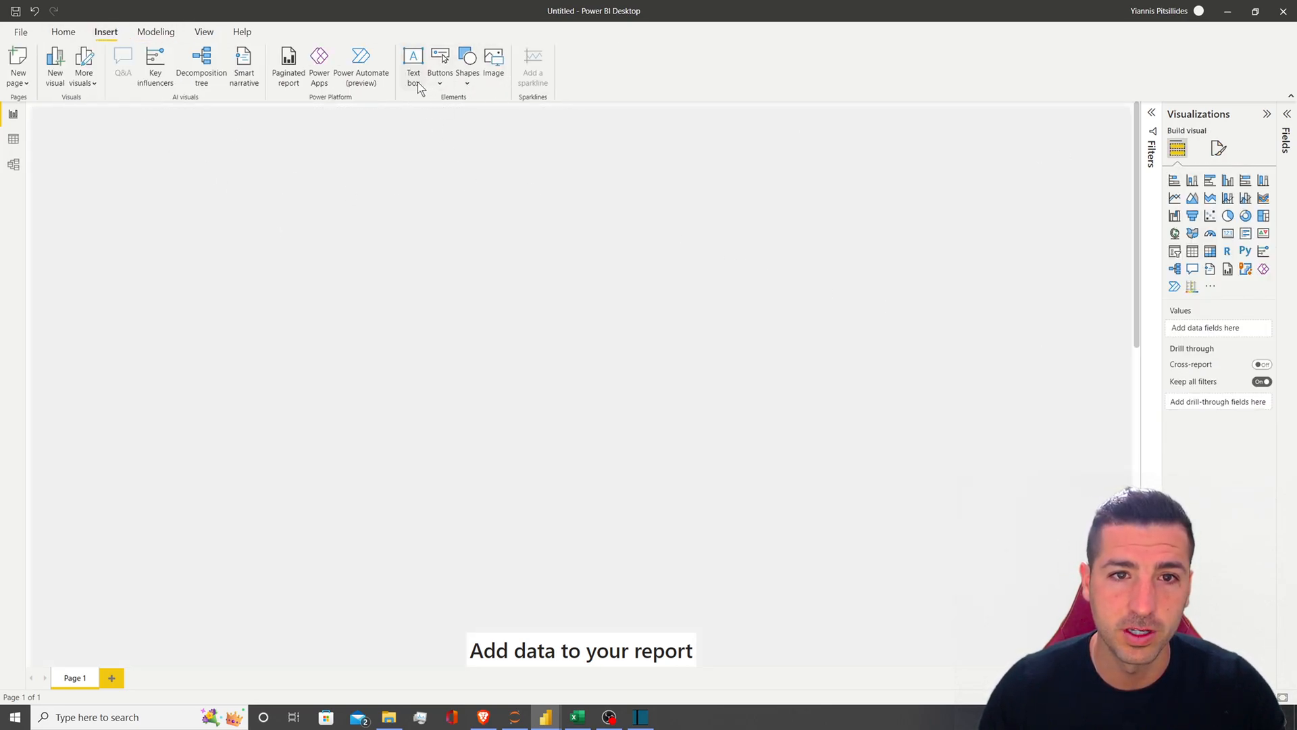
{"action": "left_click", "coordinate": [438, 75]}
{"action": "left_click", "coordinate": [467, 75]}
{"action": "left_click", "coordinate": [466, 120]}
{"action": "left_click", "coordinate": [283, 348]}
{"action": "left_click", "coordinate": [269, 312]}
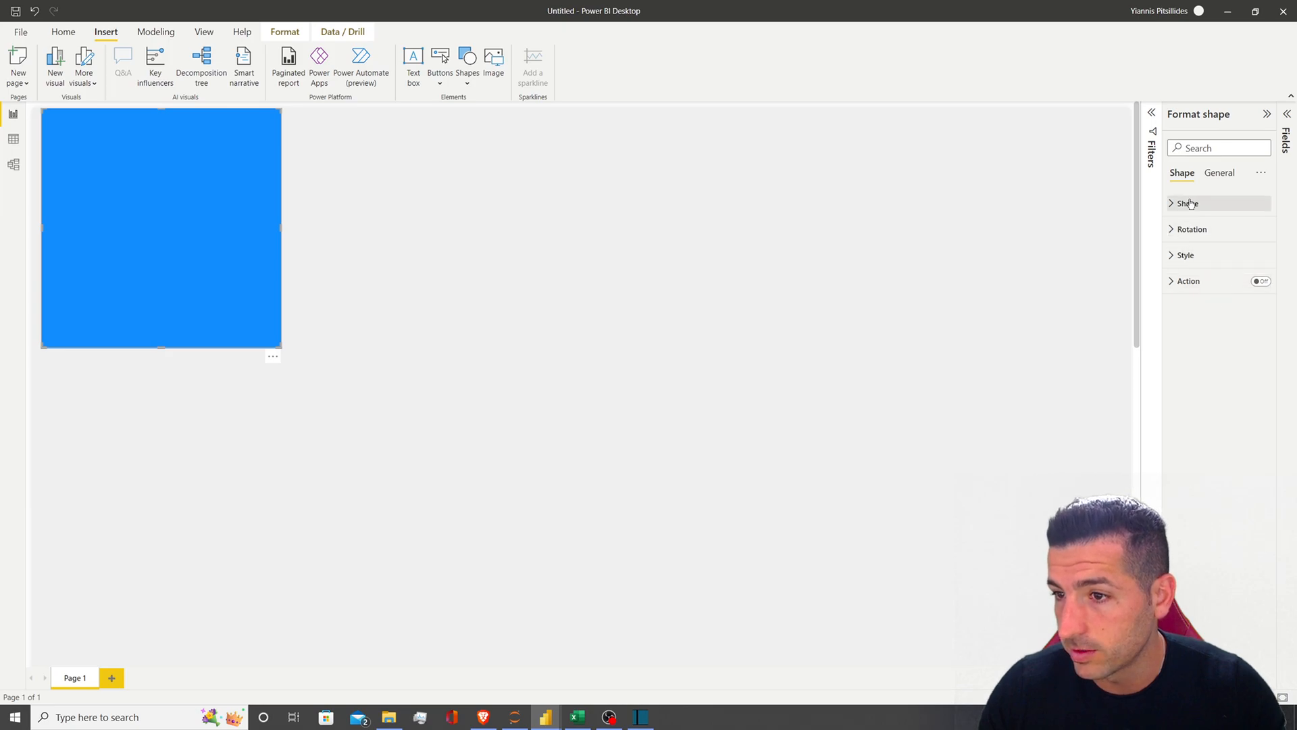
Change the rectangle's fill color to white
{"action": "left_click", "coordinate": [1213, 174]}
{"action": "left_click", "coordinate": [1183, 174]}
{"action": "left_click", "coordinate": [1193, 256]}
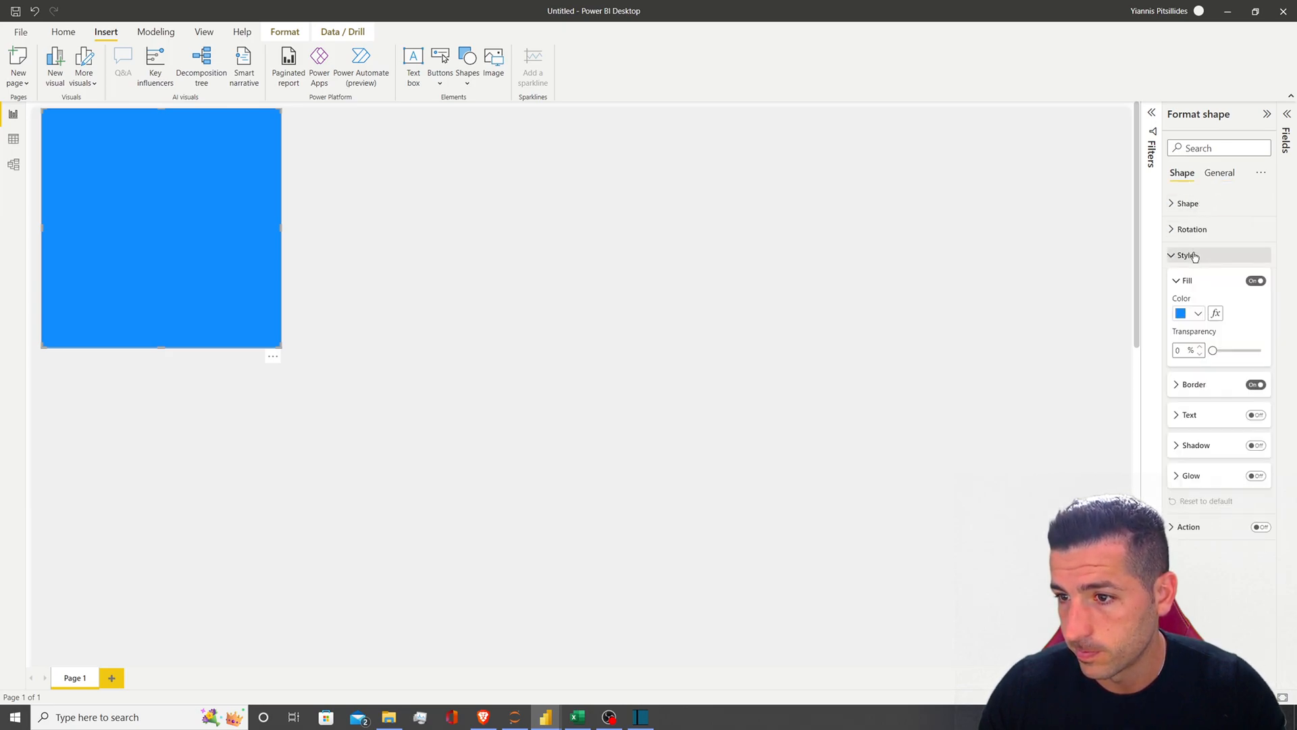
{"action": "left_click", "coordinate": [1197, 314]}
{"action": "left_click", "coordinate": [1108, 358]}
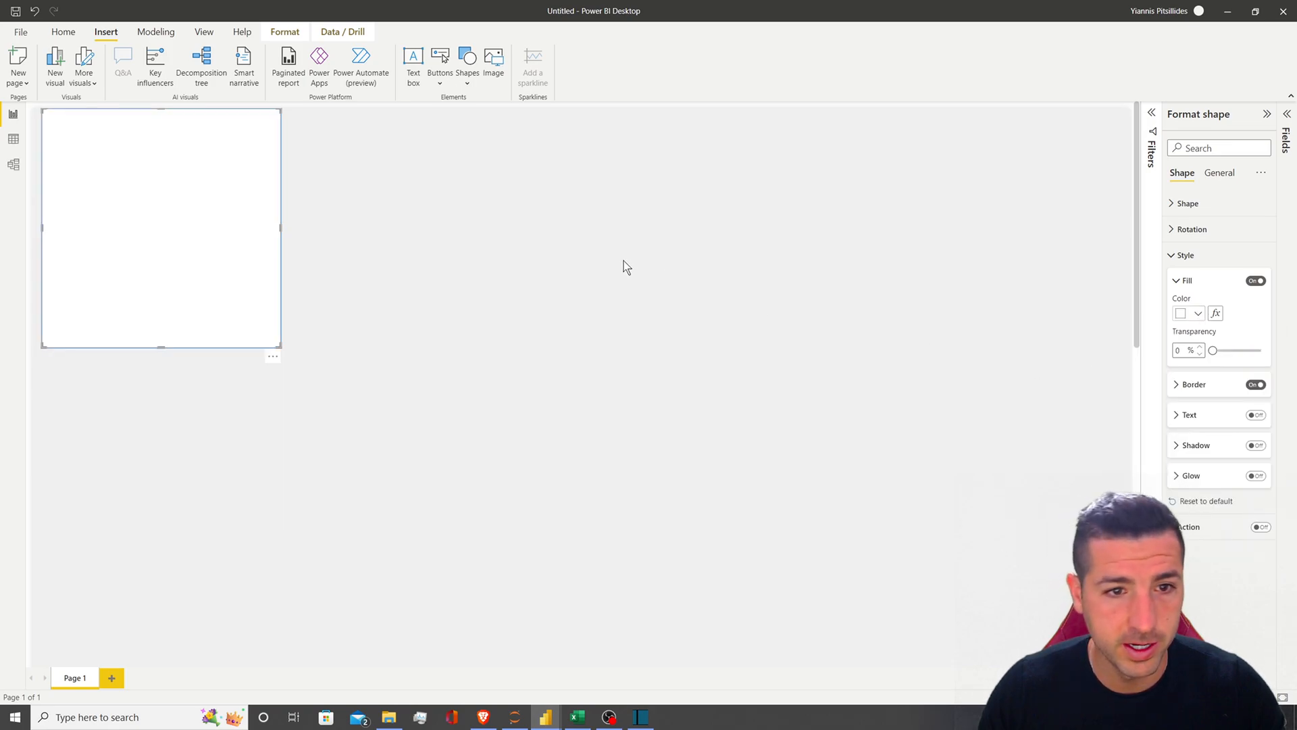
{"action": "left_click", "coordinate": [608, 262]}
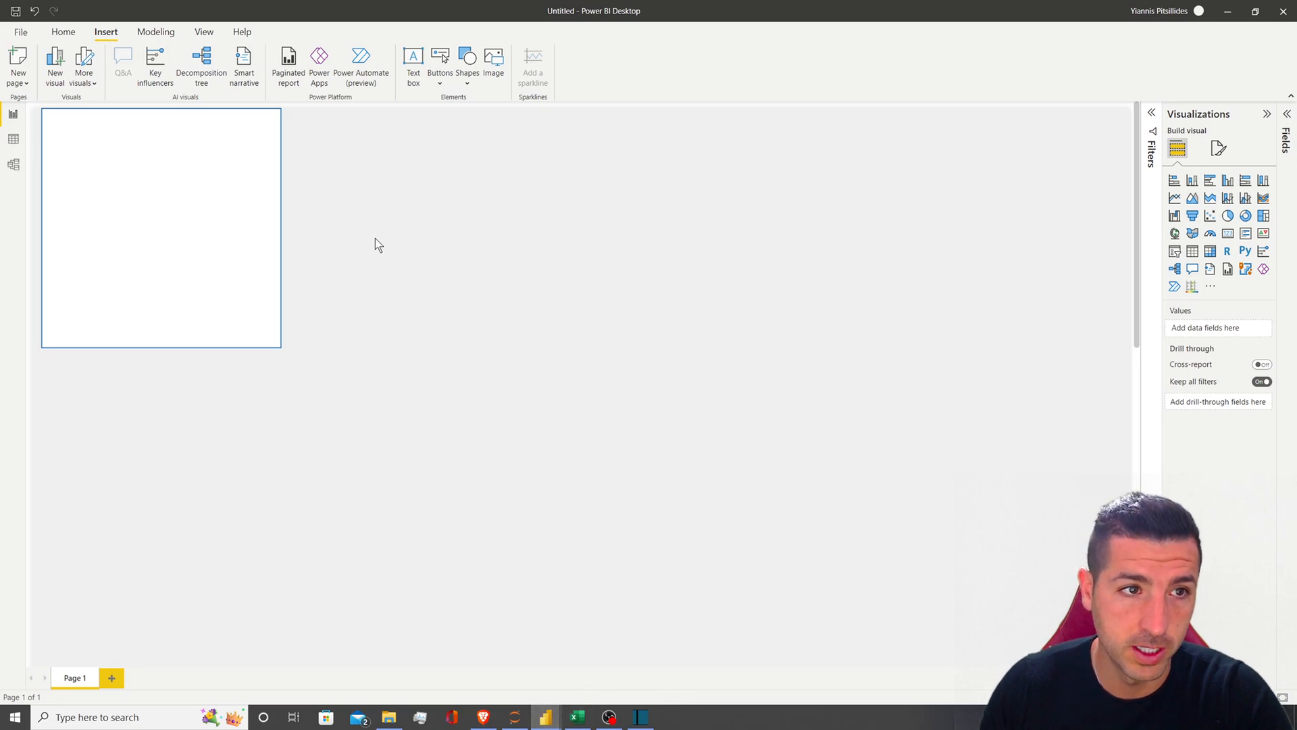
Start importing a workbook as data and list all file types in the 2. Linear Regression folder
{"action": "left_click", "coordinate": [68, 33]}
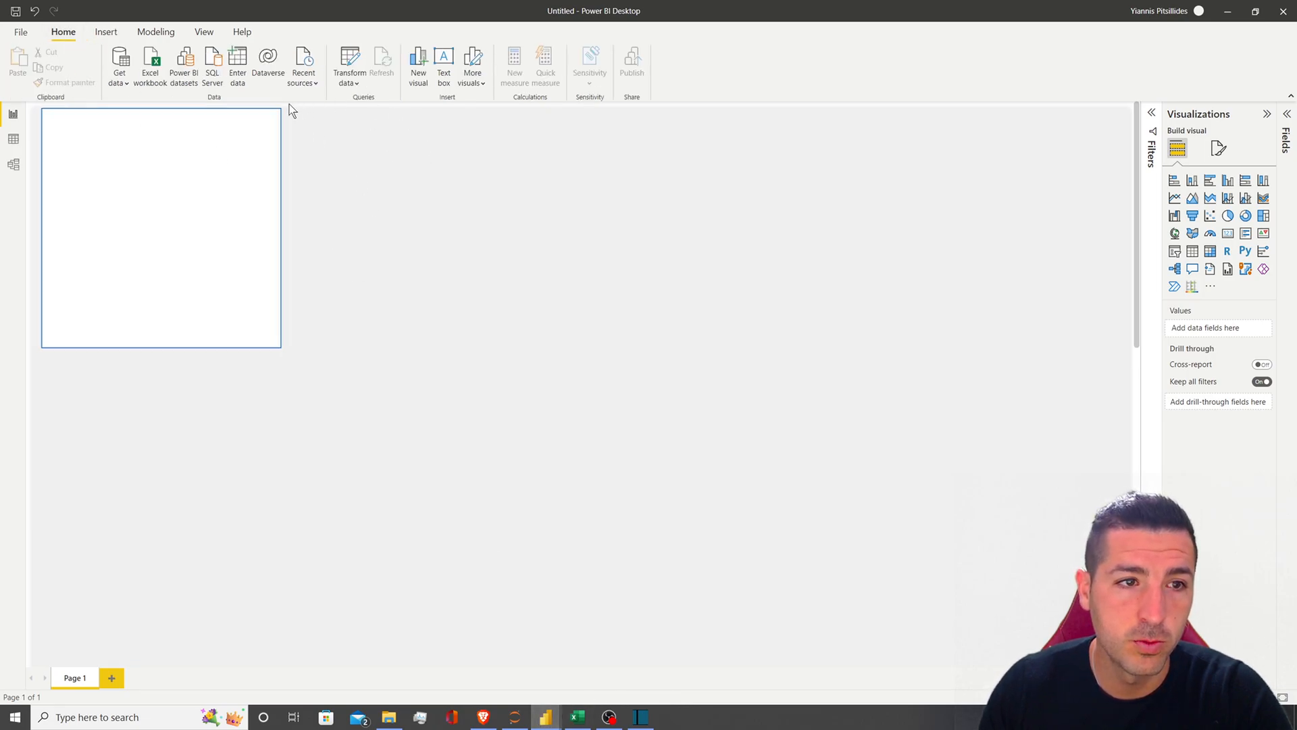
{"action": "left_click", "coordinate": [119, 77]}
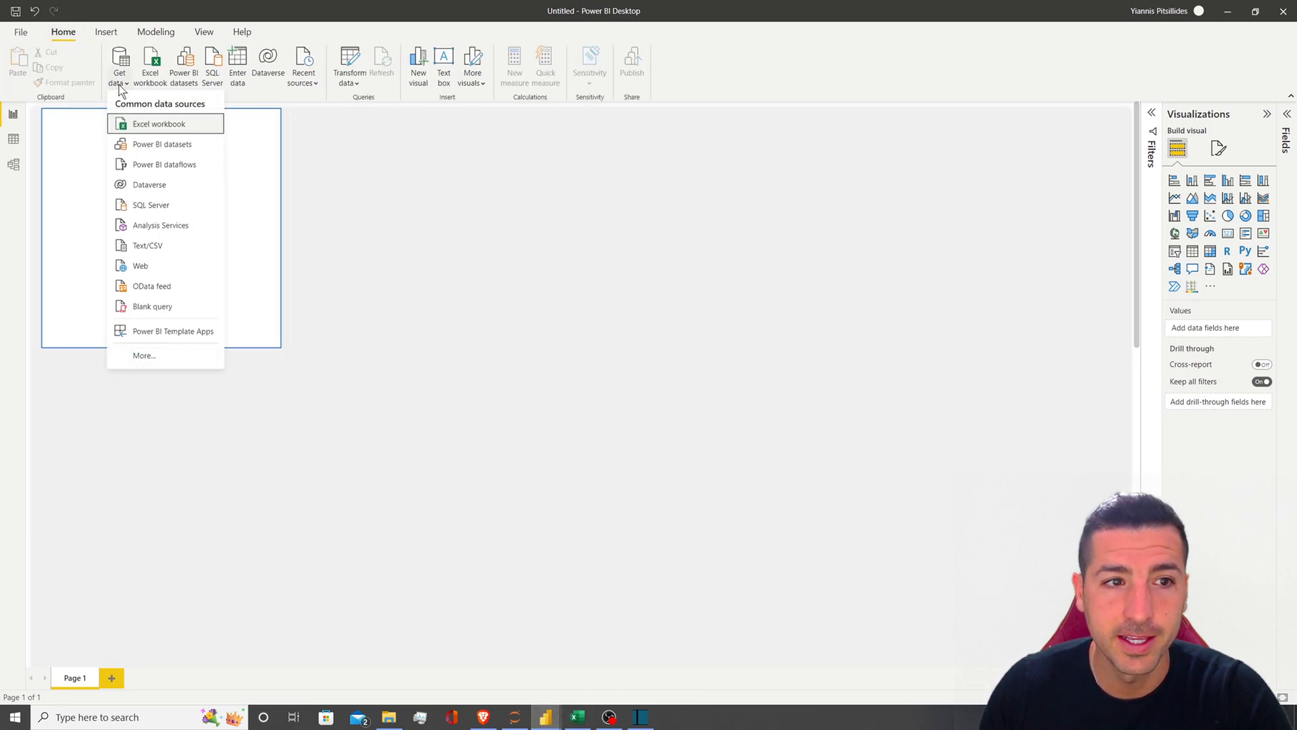
{"action": "left_click", "coordinate": [162, 125]}
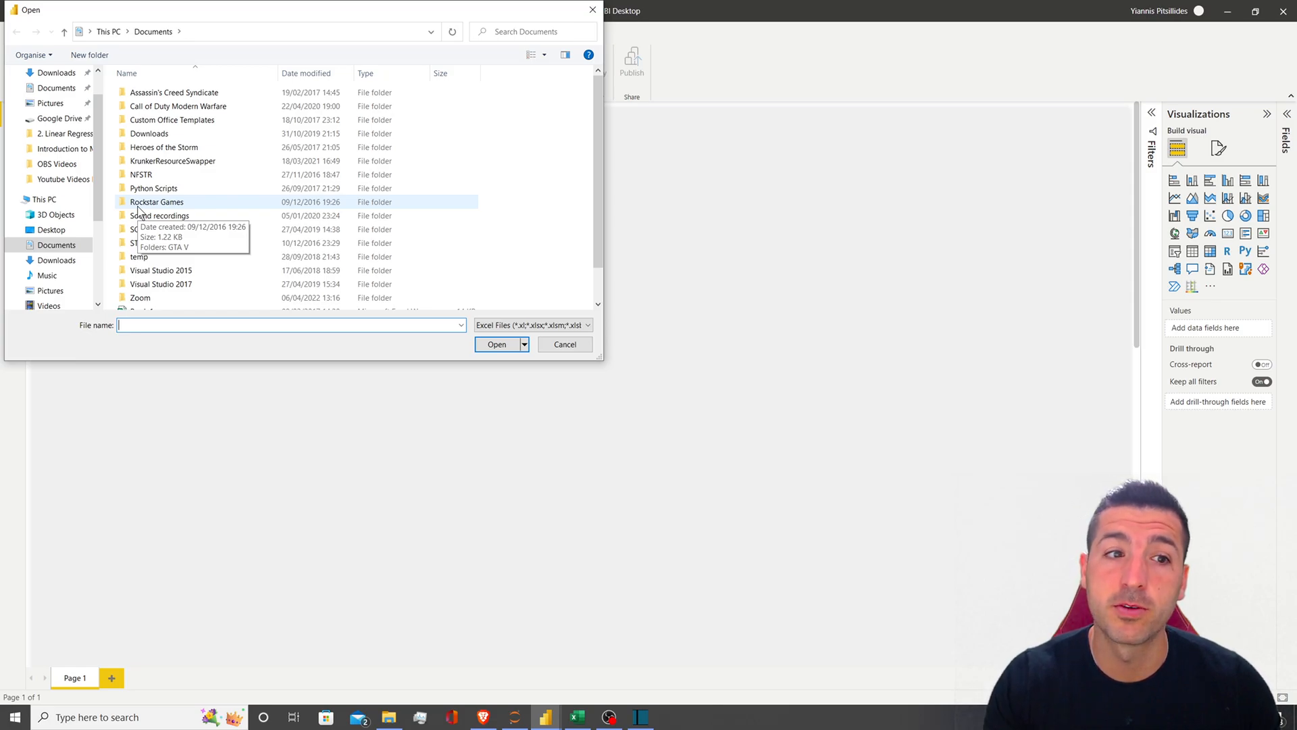
{"action": "scroll", "coordinate": [58, 200], "scroll_direction": "up", "scroll_amount": 1}
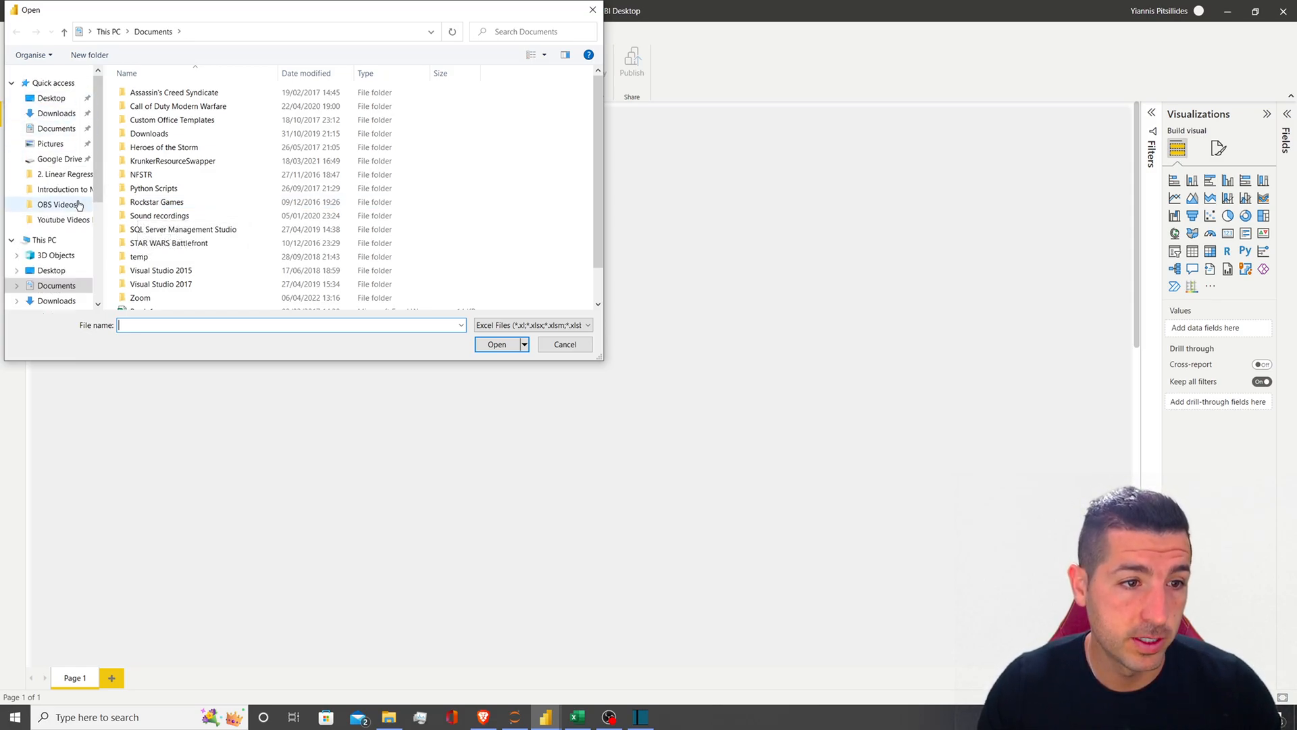
{"action": "left_click", "coordinate": [62, 174]}
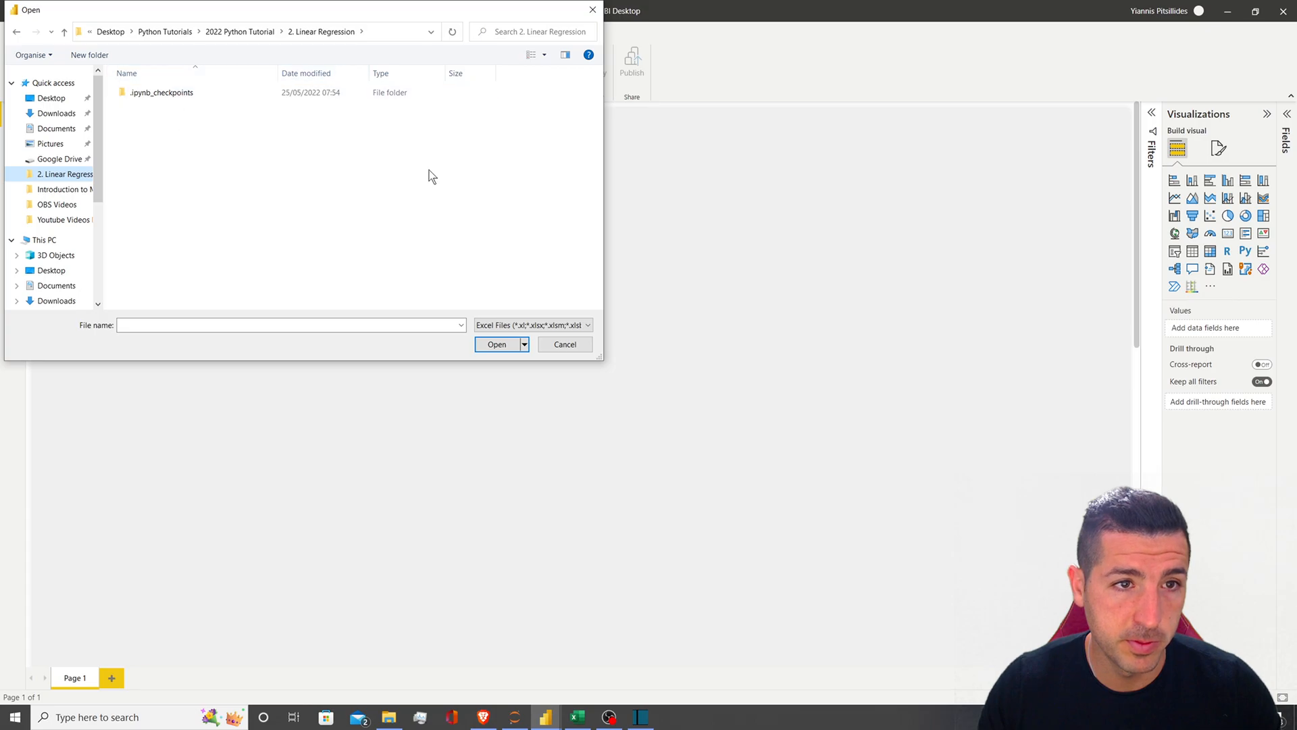
{"action": "left_click", "coordinate": [497, 327]}
{"action": "left_click", "coordinate": [503, 338]}
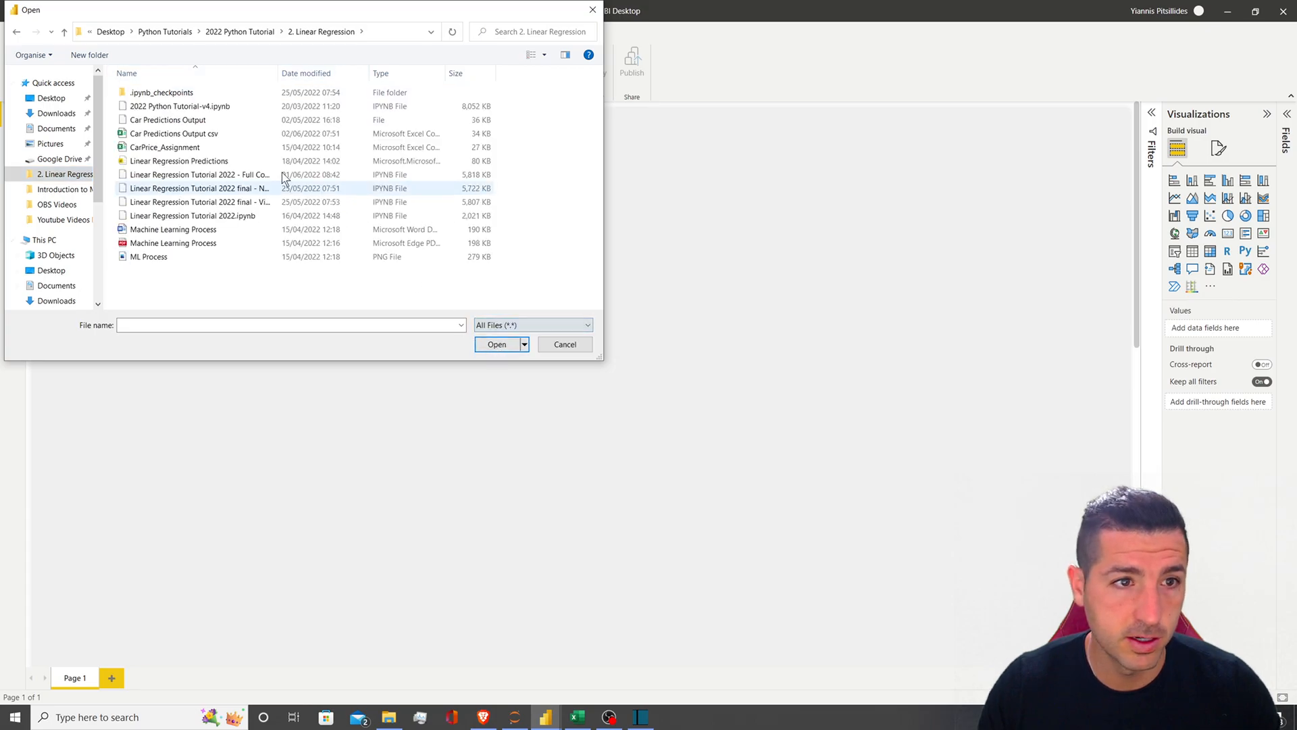
Open Car Predictions Output csv, preview its columns through Price Predictions, and load it into the report
{"action": "left_click", "coordinate": [200, 134]}
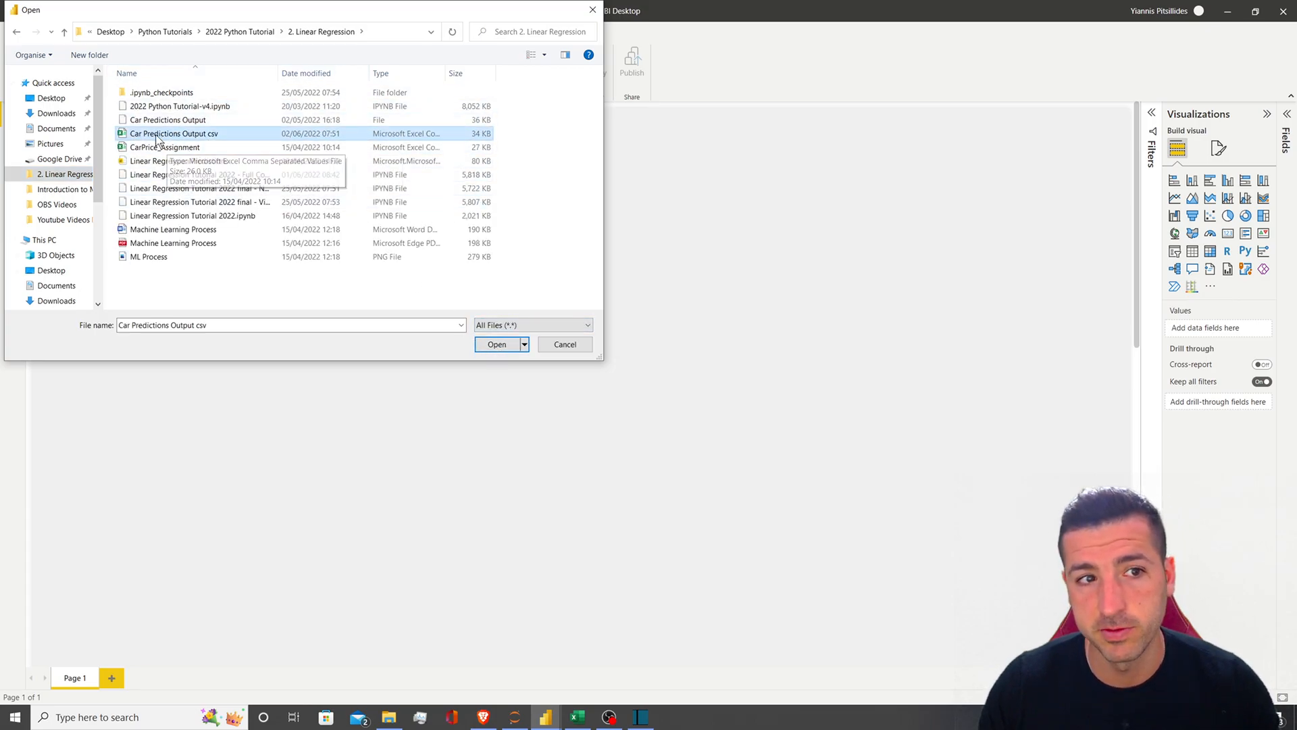
{"action": "left_click", "coordinate": [501, 344]}
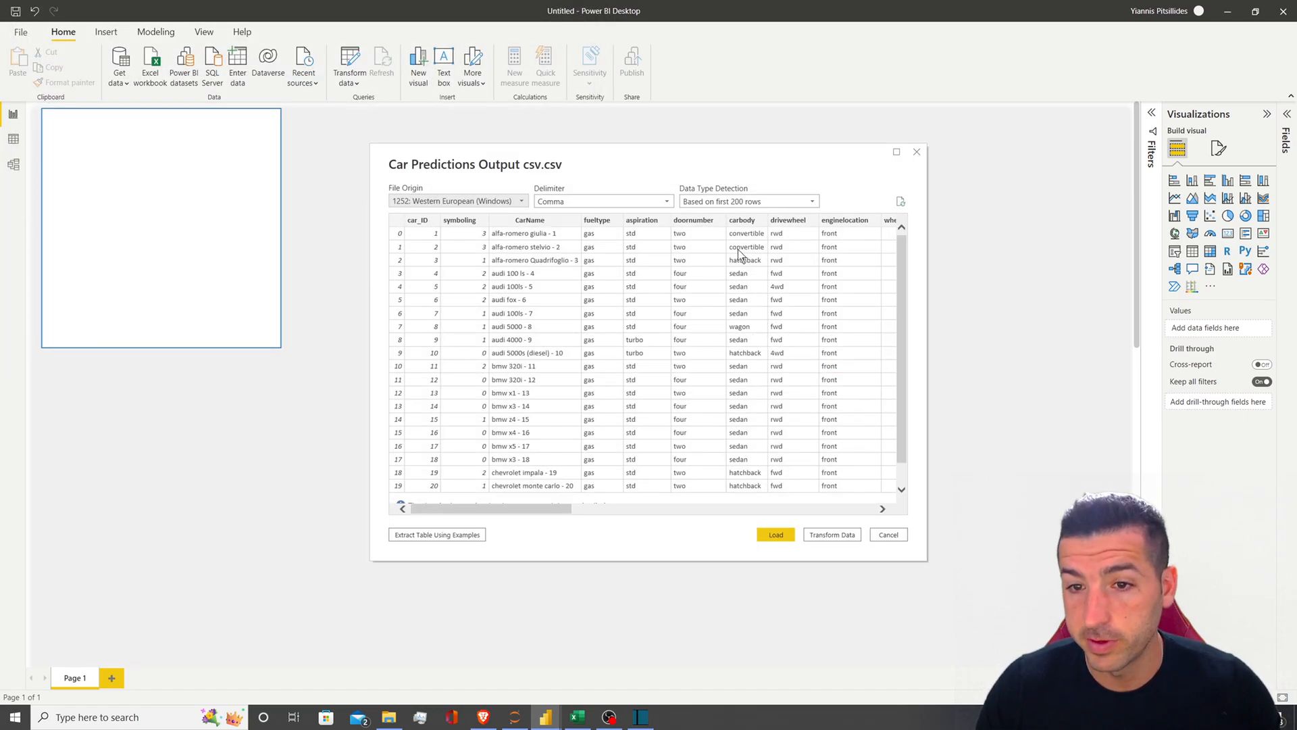
{"action": "left_click_drag", "start_coordinate": [549, 506], "coordinate": [787, 513]}
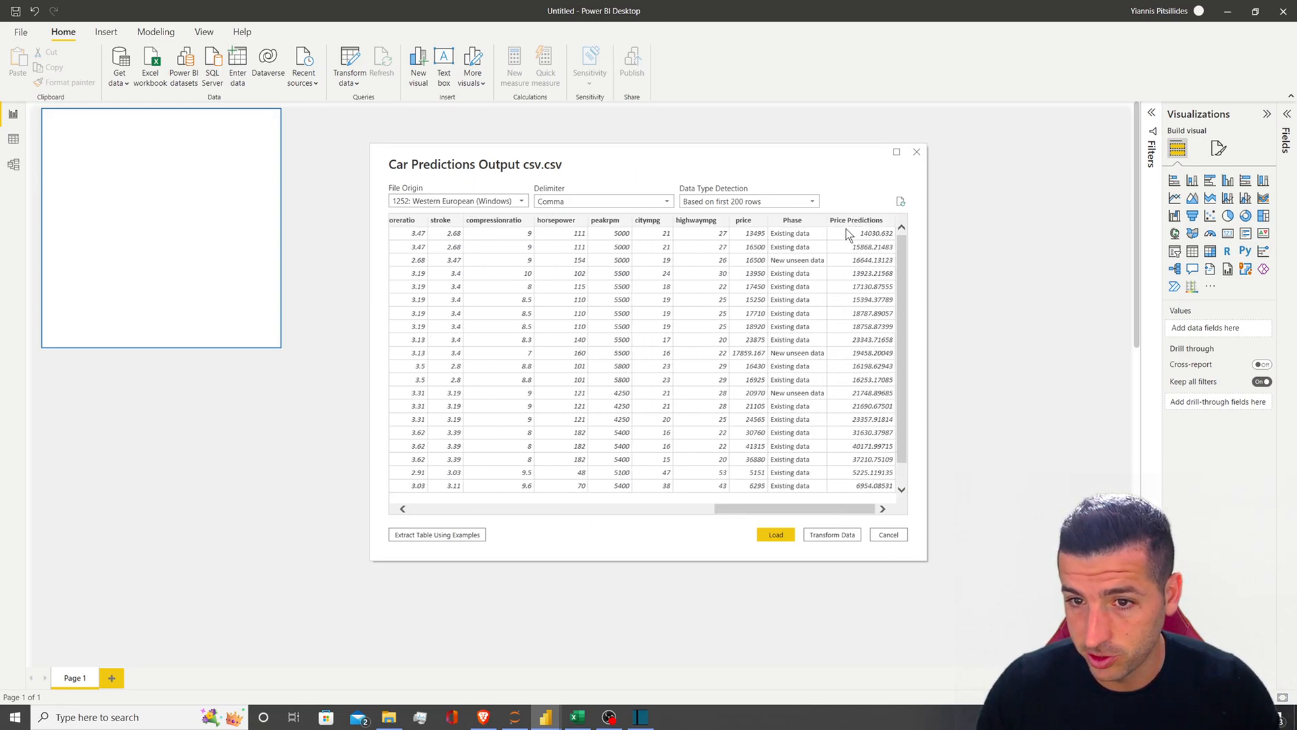
{"action": "left_click", "coordinate": [776, 537]}
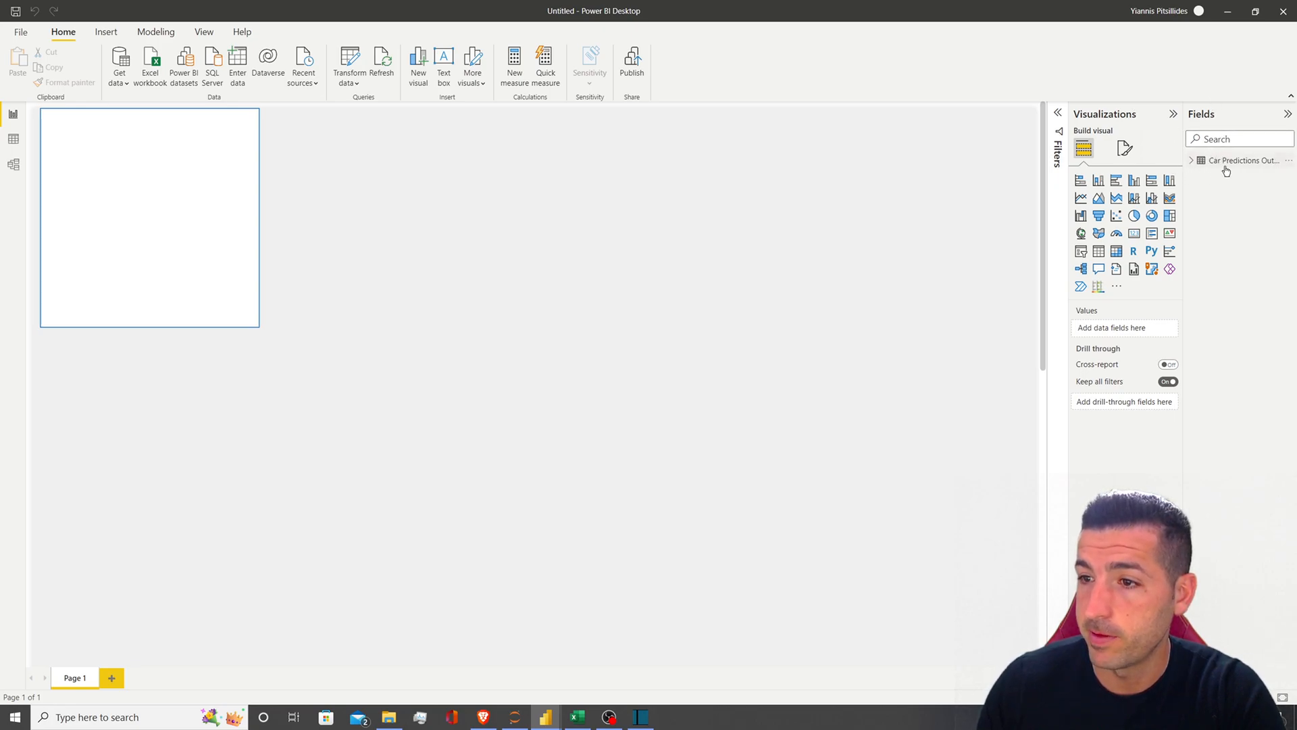
Expand the fields of the Car Predictions Output csv table and widen their list
{"action": "left_click", "coordinate": [1196, 164]}
{"action": "left_click_drag", "start_coordinate": [1184, 477], "coordinate": [1116, 477]}
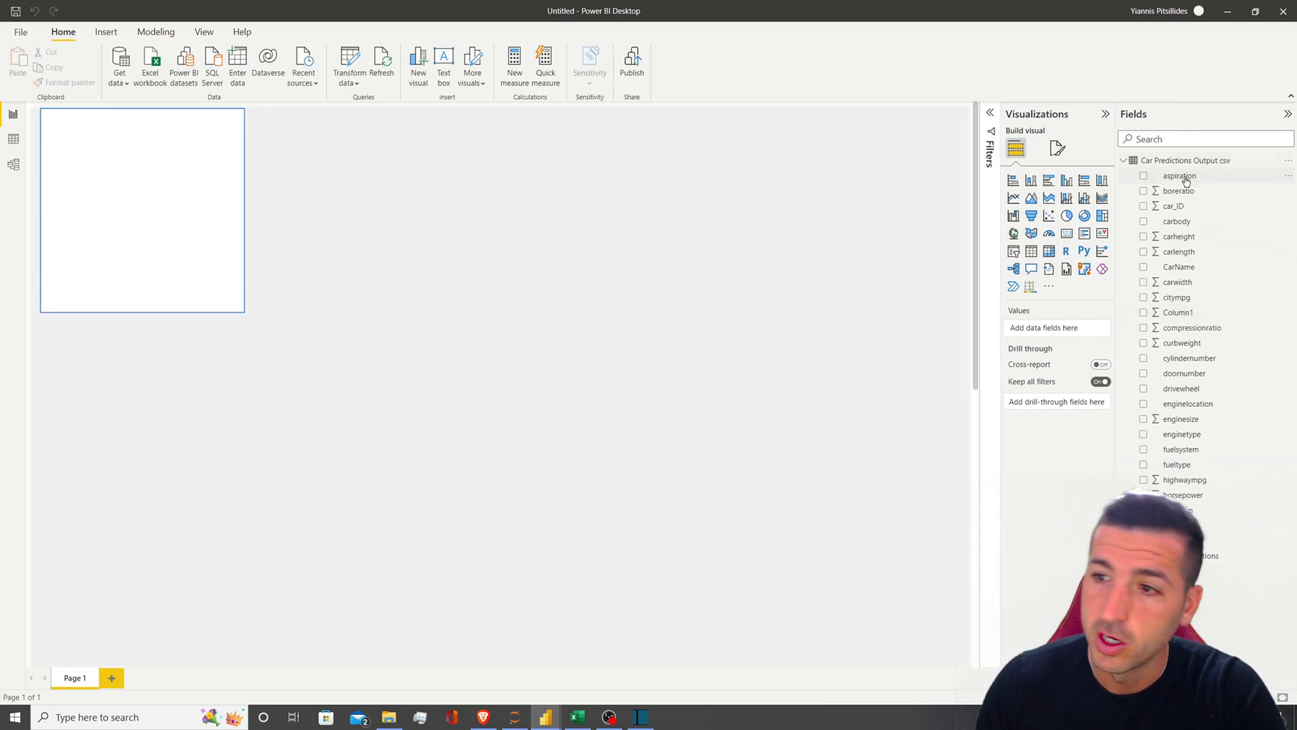
Examine the imported table's rows and columns through Price Predictions, compare them with the source file in Excel, and return to the report page
{"action": "left_click", "coordinate": [577, 717]}
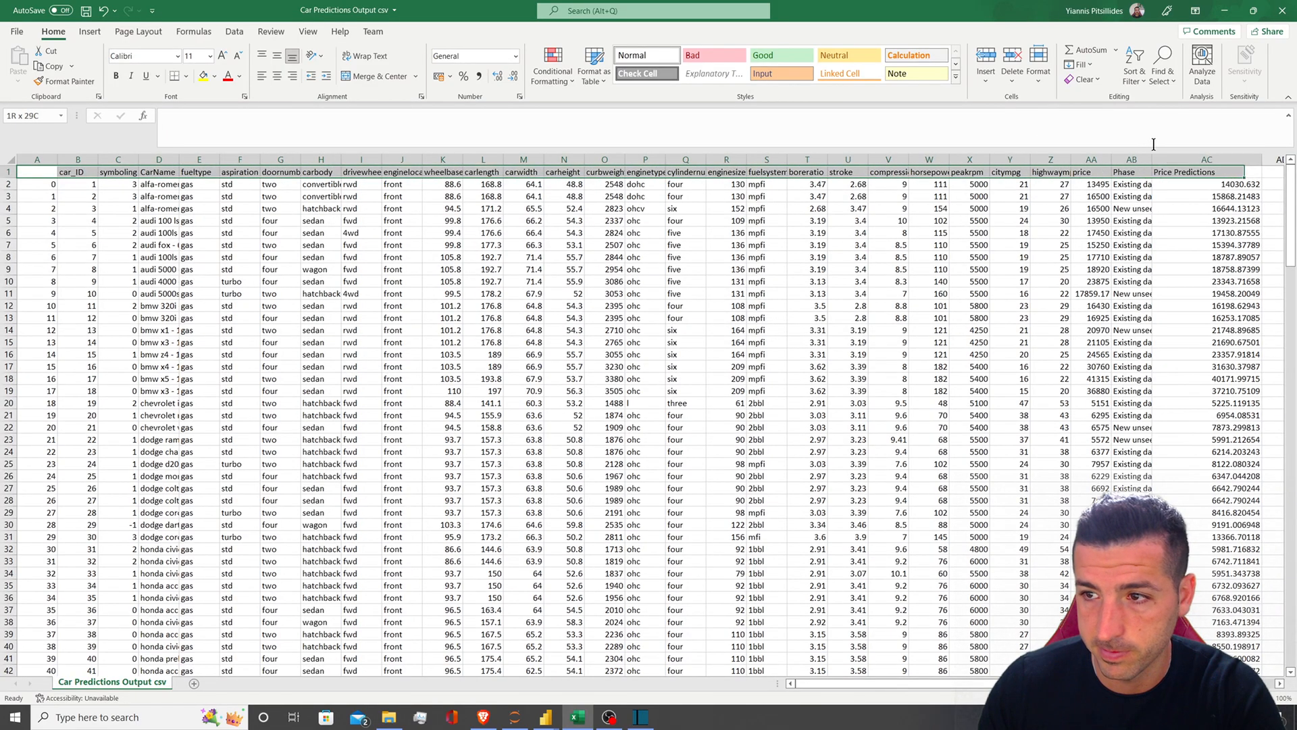
{"action": "left_click", "coordinate": [1224, 11]}
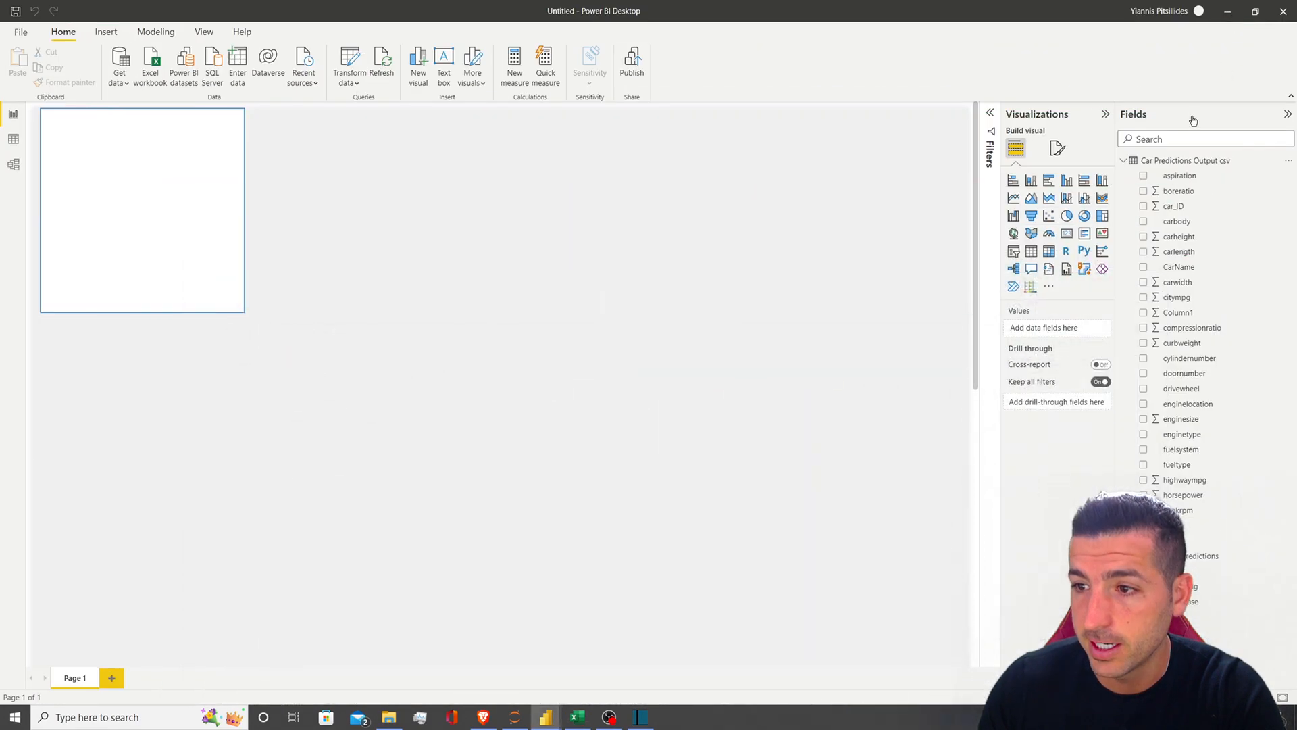
{"action": "left_click", "coordinate": [13, 143]}
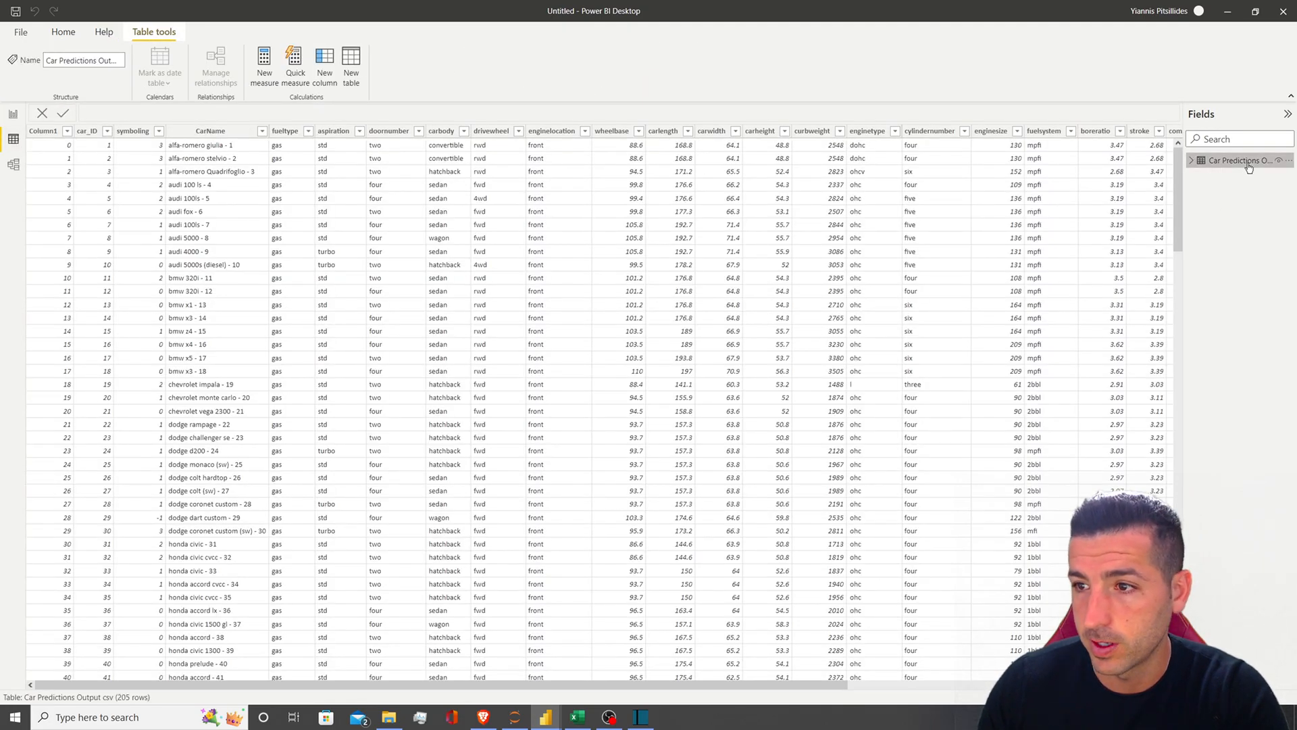
{"action": "left_click", "coordinate": [52, 171]}
{"action": "left_click", "coordinate": [204, 169]}
{"action": "left_click", "coordinate": [446, 185]}
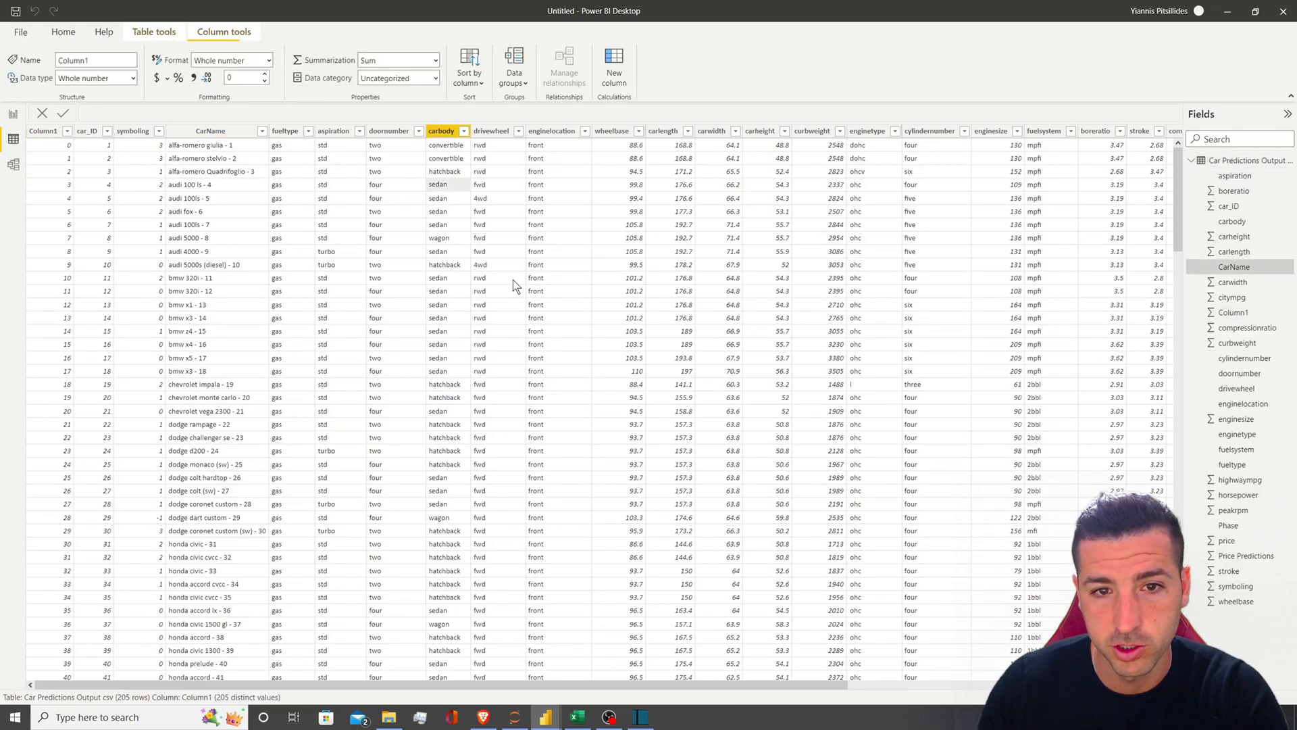
{"action": "left_click", "coordinate": [810, 678]}
{"action": "scroll", "coordinate": [809, 677], "scroll_direction": "right", "scroll_amount": 6}
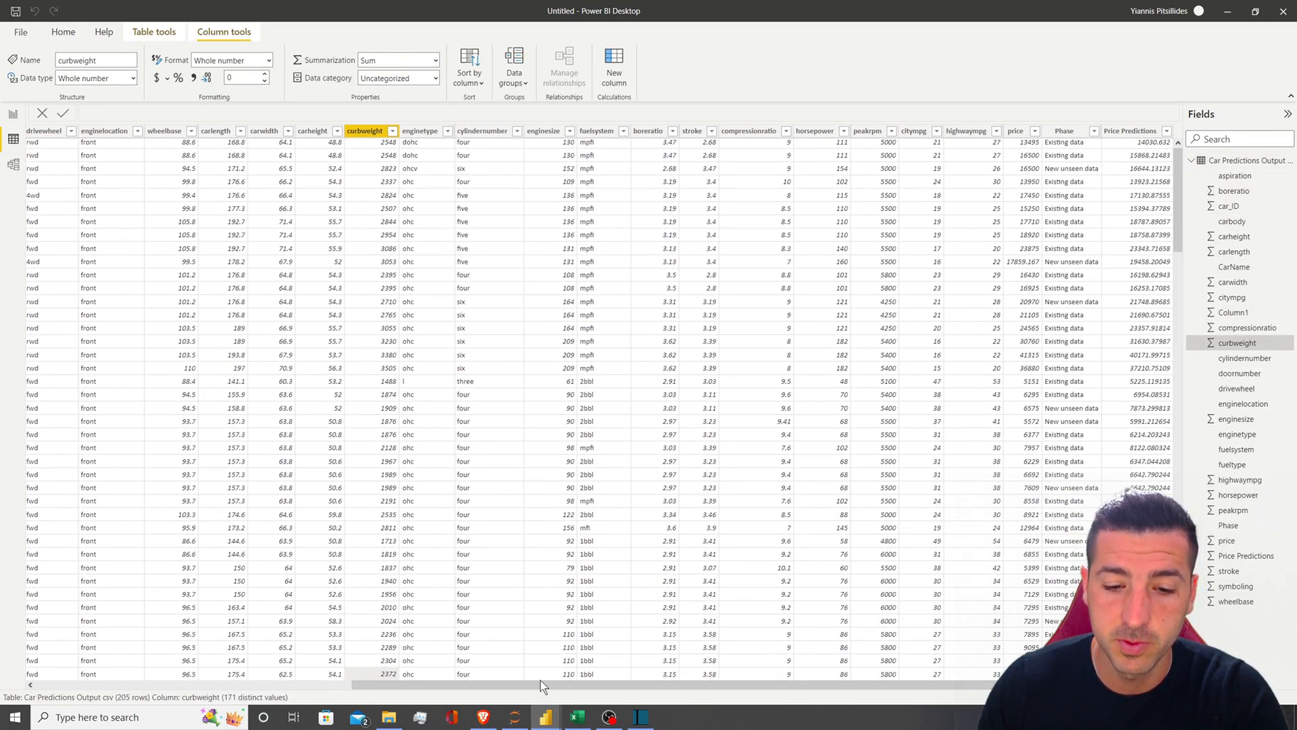
{"action": "left_click", "coordinate": [577, 717]}
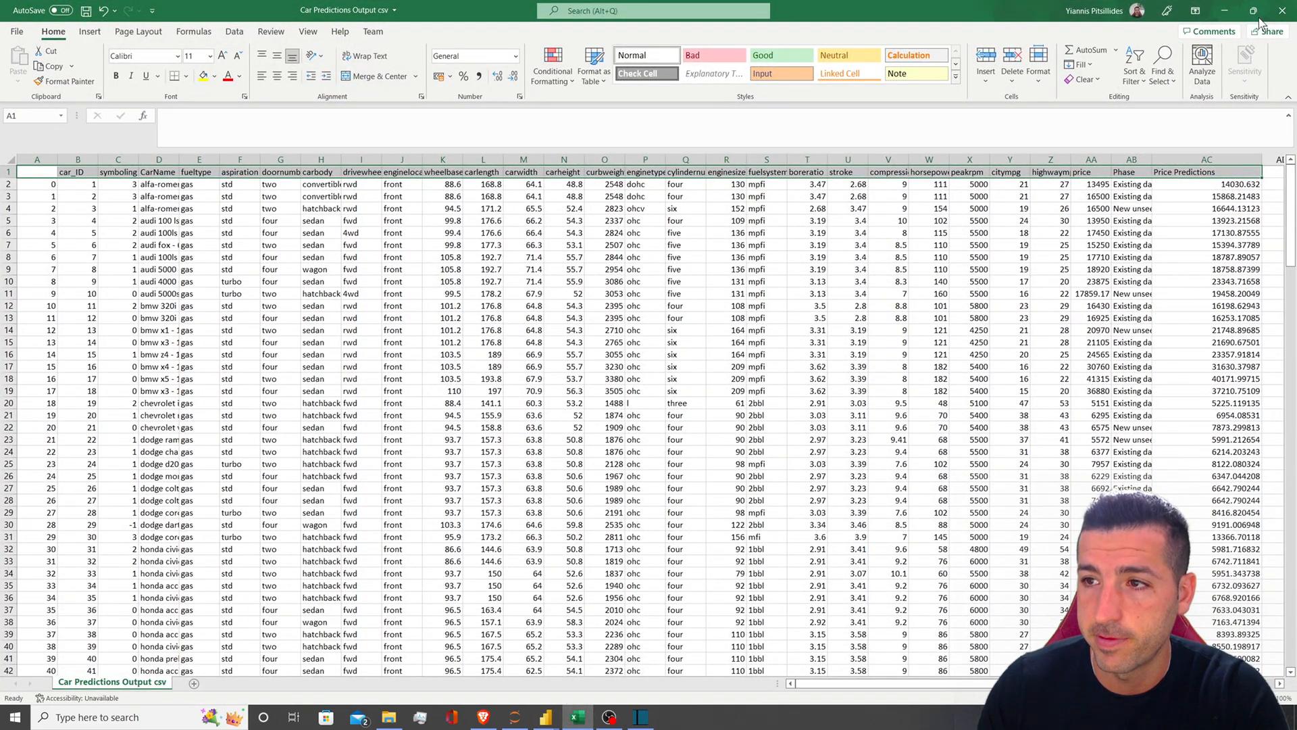
{"action": "left_click", "coordinate": [1224, 11]}
{"action": "left_click", "coordinate": [419, 248]}
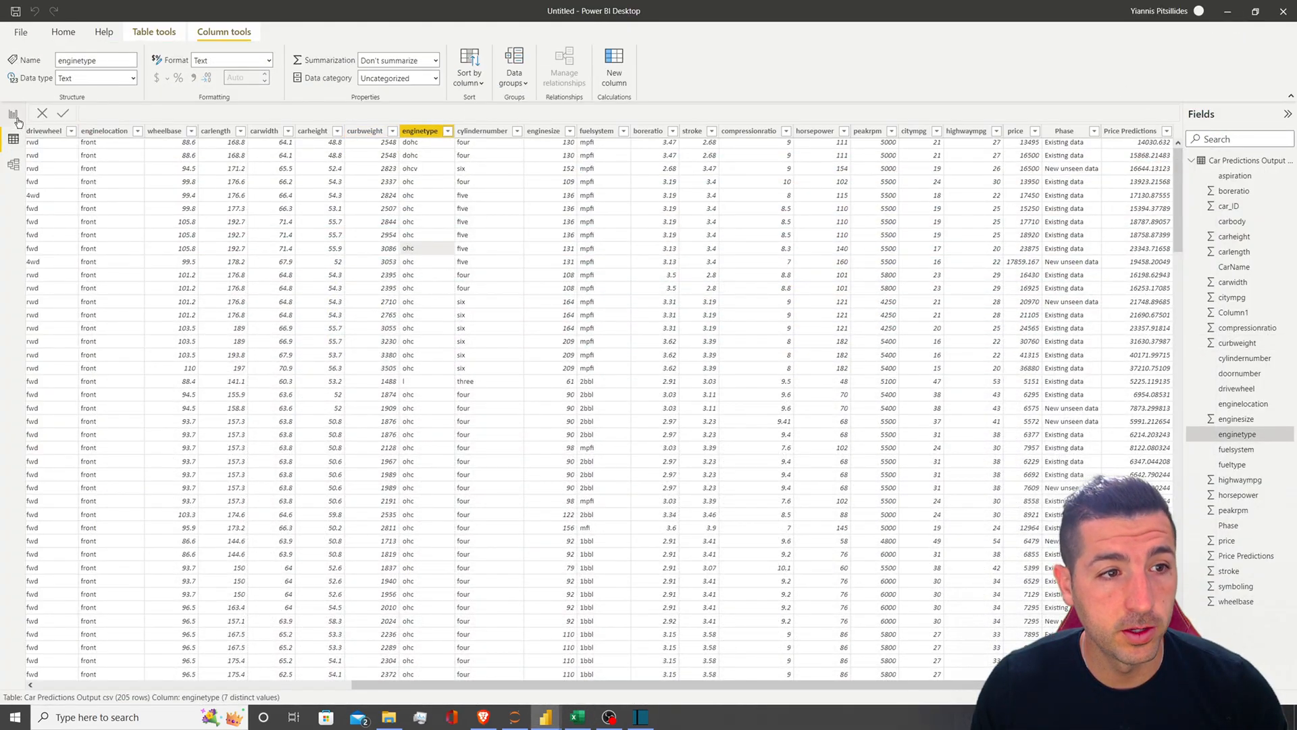
{"action": "left_click", "coordinate": [13, 114]}
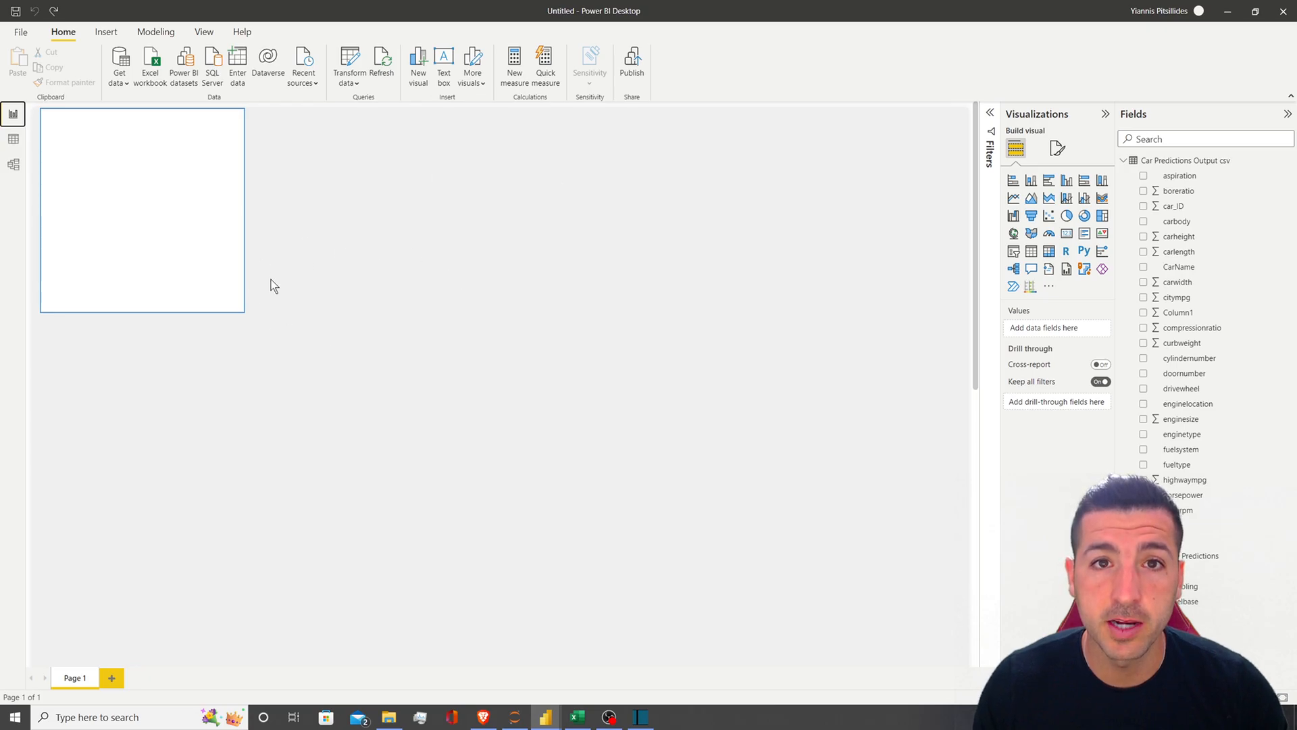
Switch to the Linear Regression Predictions report and copy its title text, "Car Price Predictions Summary"
{"action": "mouse_move", "coordinate": [544, 720]}
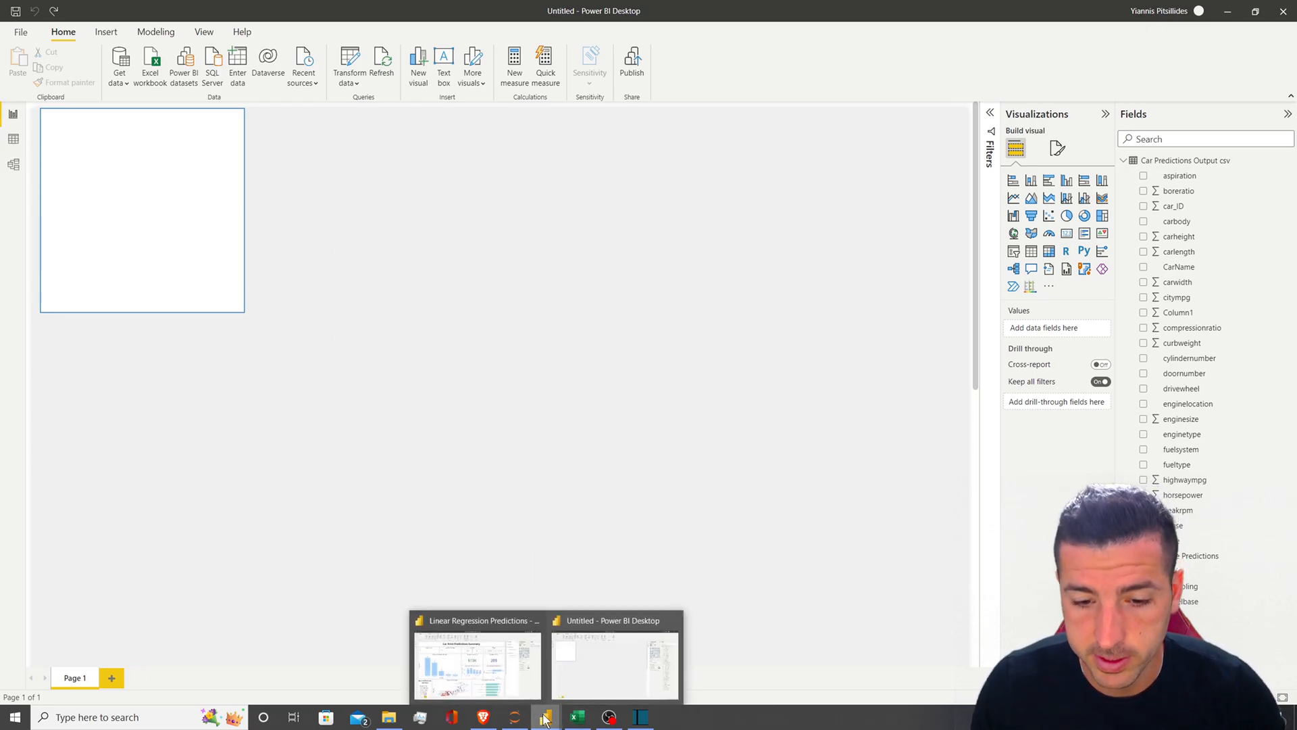
{"action": "left_click", "coordinate": [503, 672]}
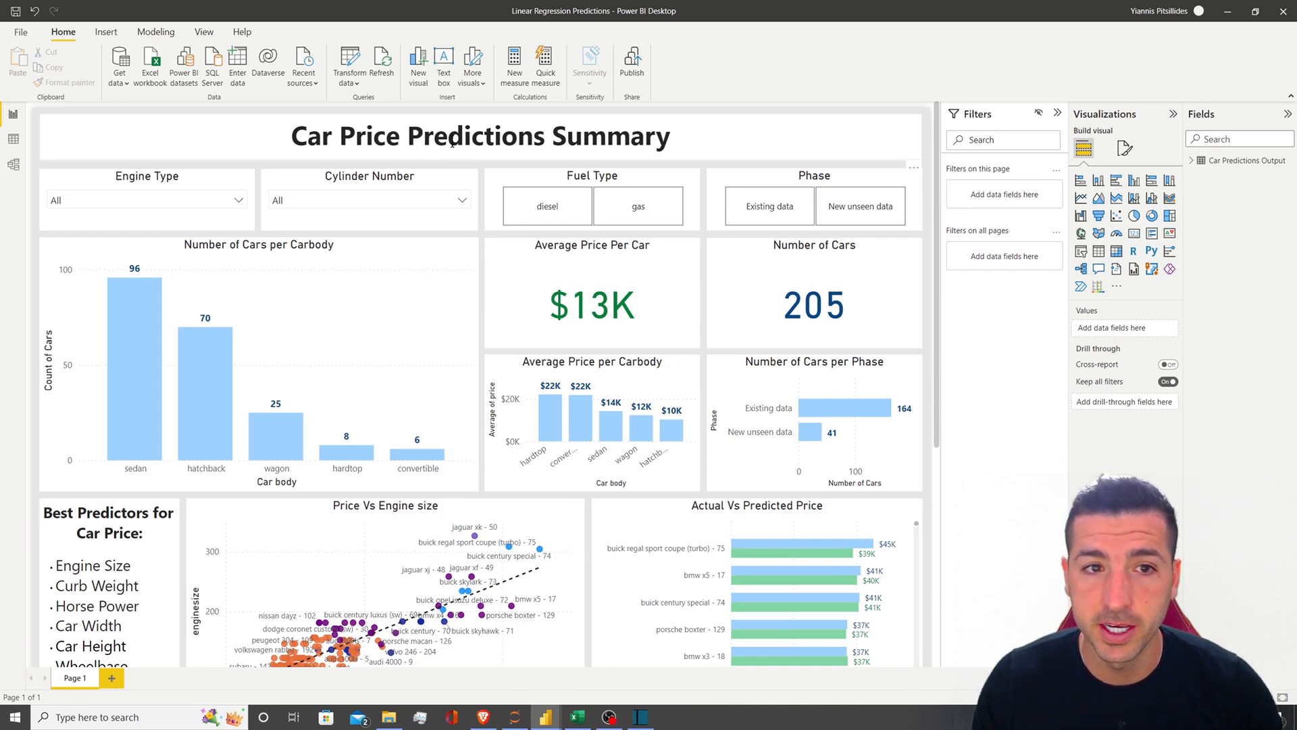
{"action": "double_click", "coordinate": [378, 146]}
{"action": "triple_click", "coordinate": [367, 145]}
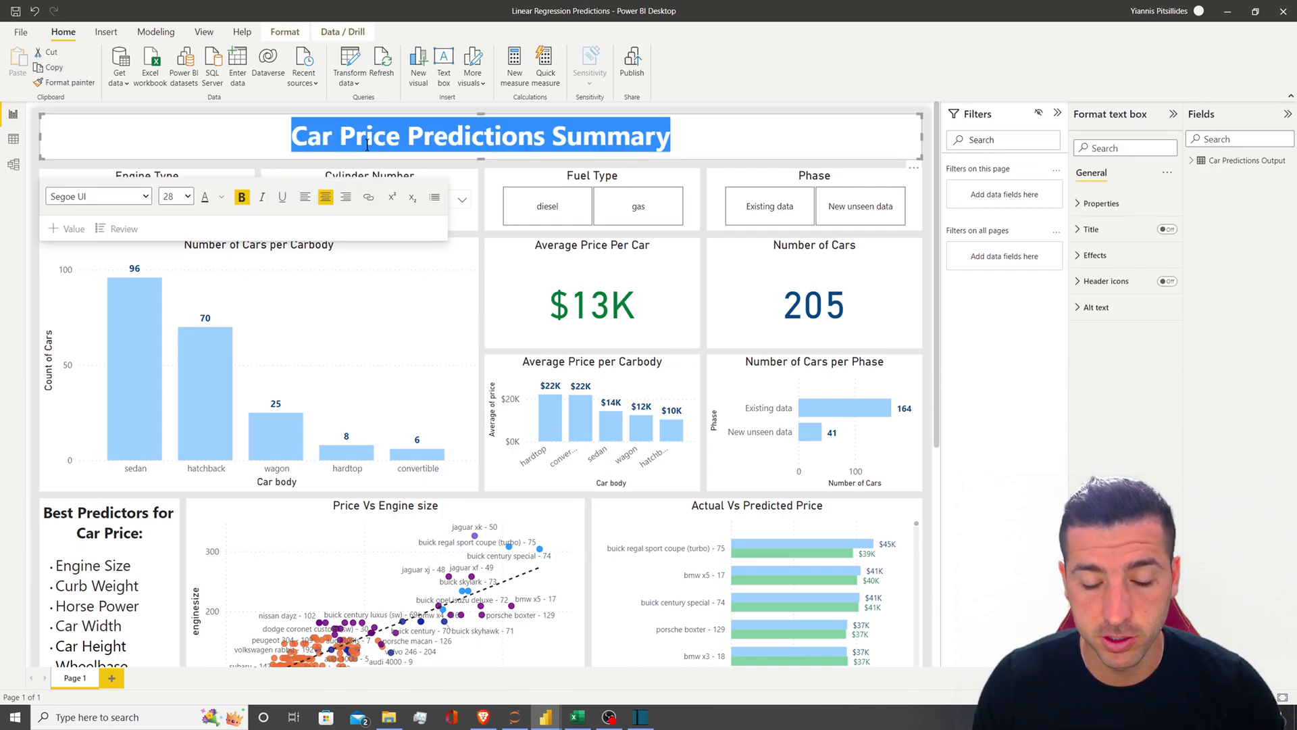
{"action": "left_click", "coordinate": [499, 164]}
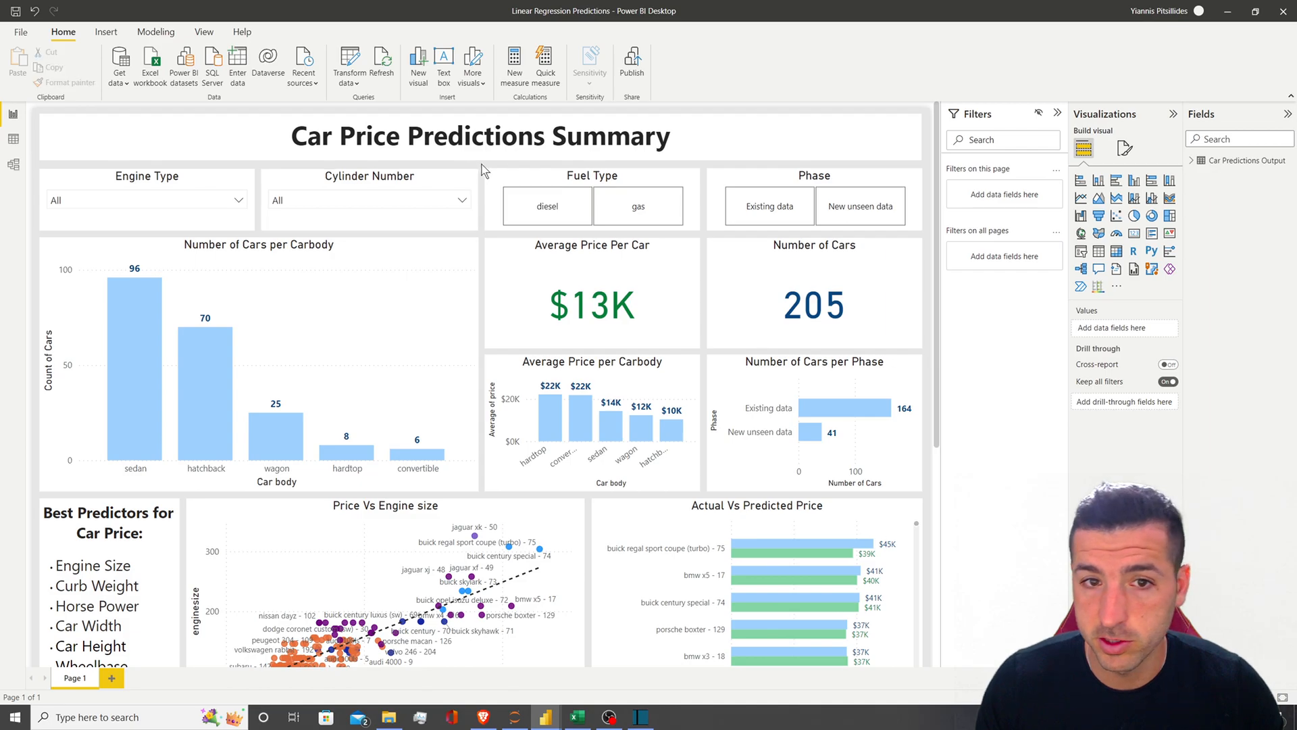
Switch back to the untitled report and delete the white rectangle from the page
{"action": "mouse_move", "coordinate": [545, 717]}
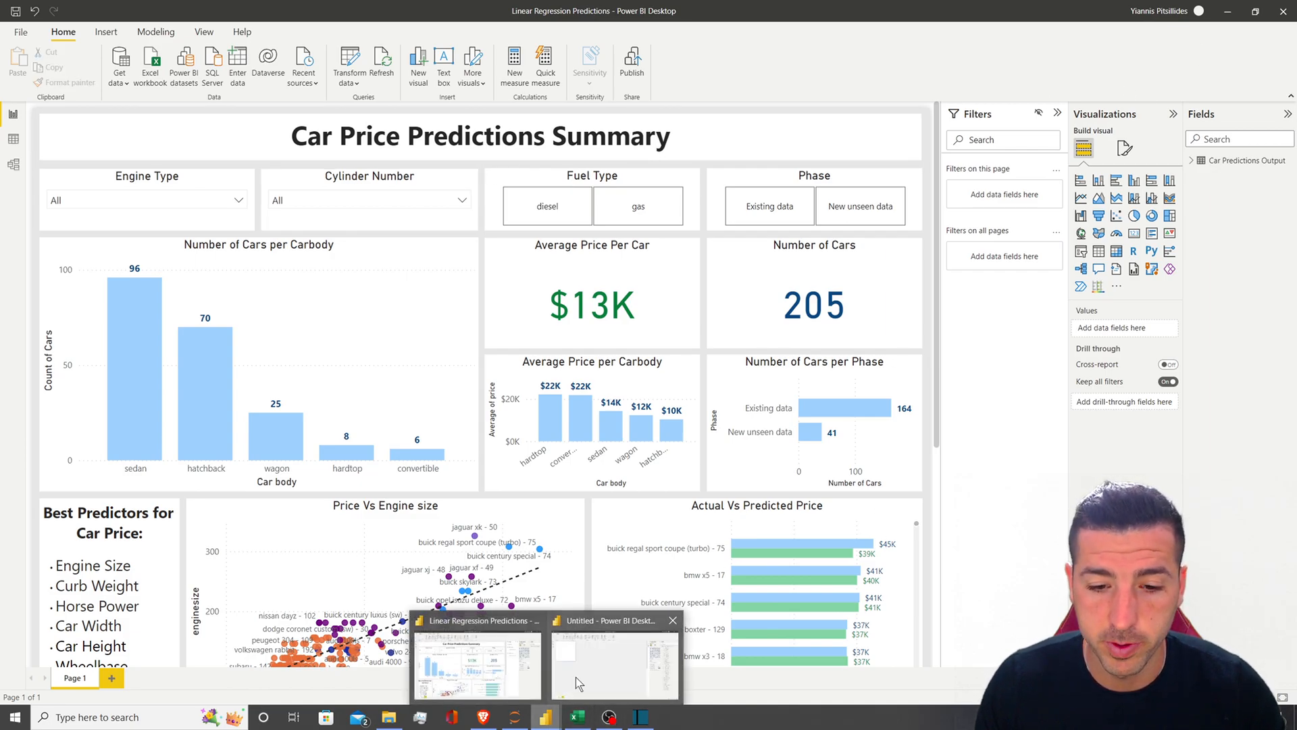
{"action": "left_click", "coordinate": [576, 677]}
{"action": "left_click", "coordinate": [156, 186]}
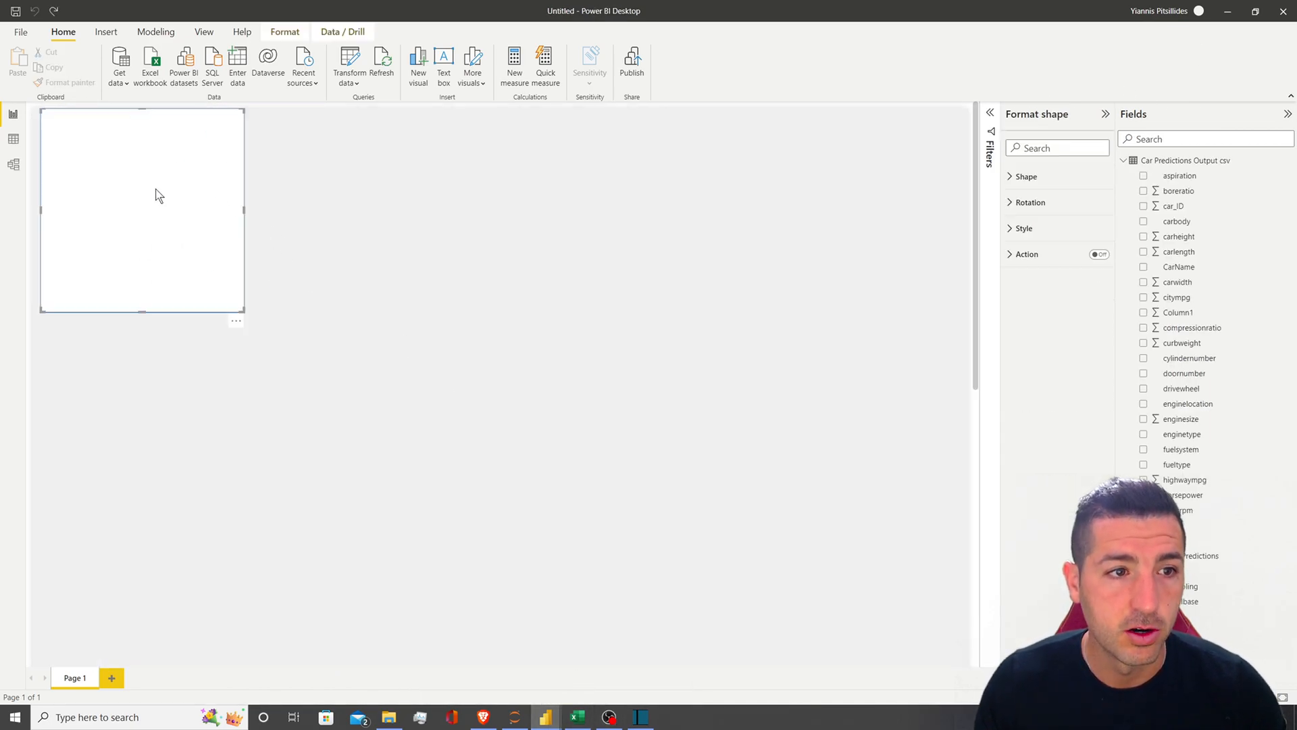
{"action": "key", "text": "Delete"}
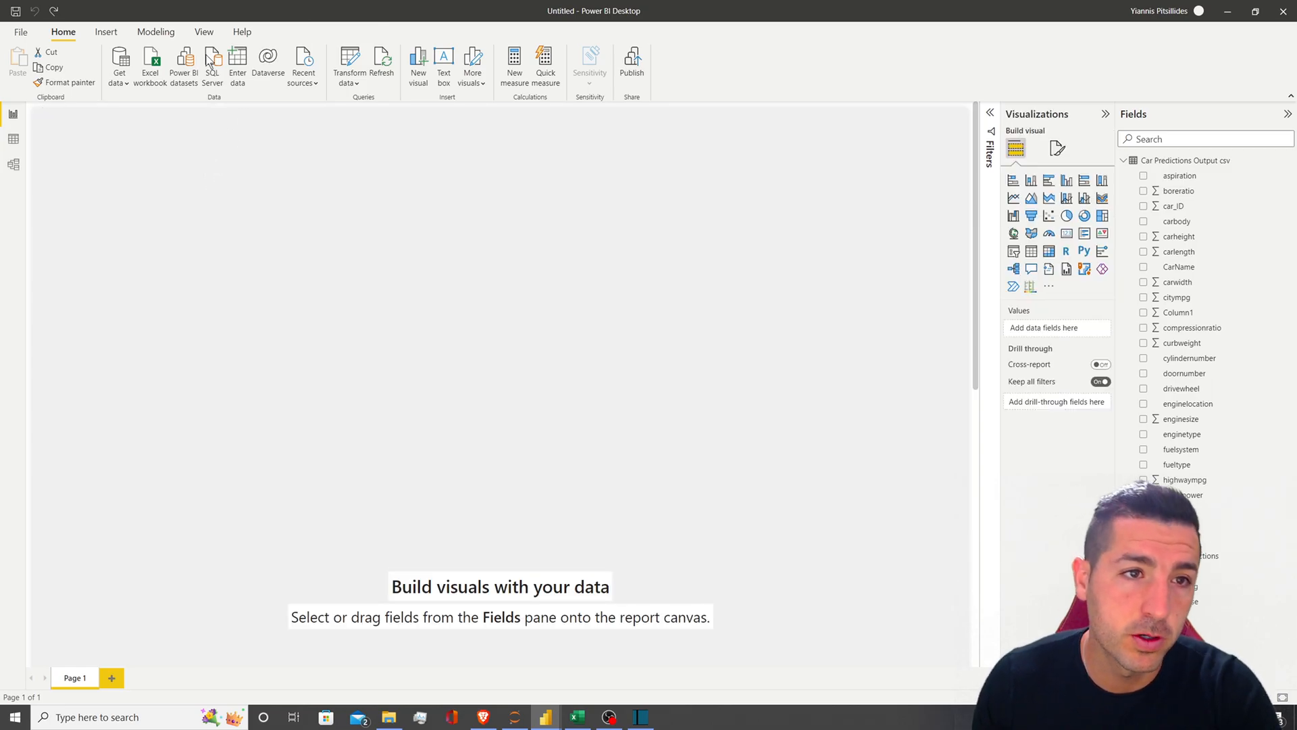
Insert a text box and stretch it into a short banner across the full width of the page's upper edge
{"action": "left_click", "coordinate": [116, 38]}
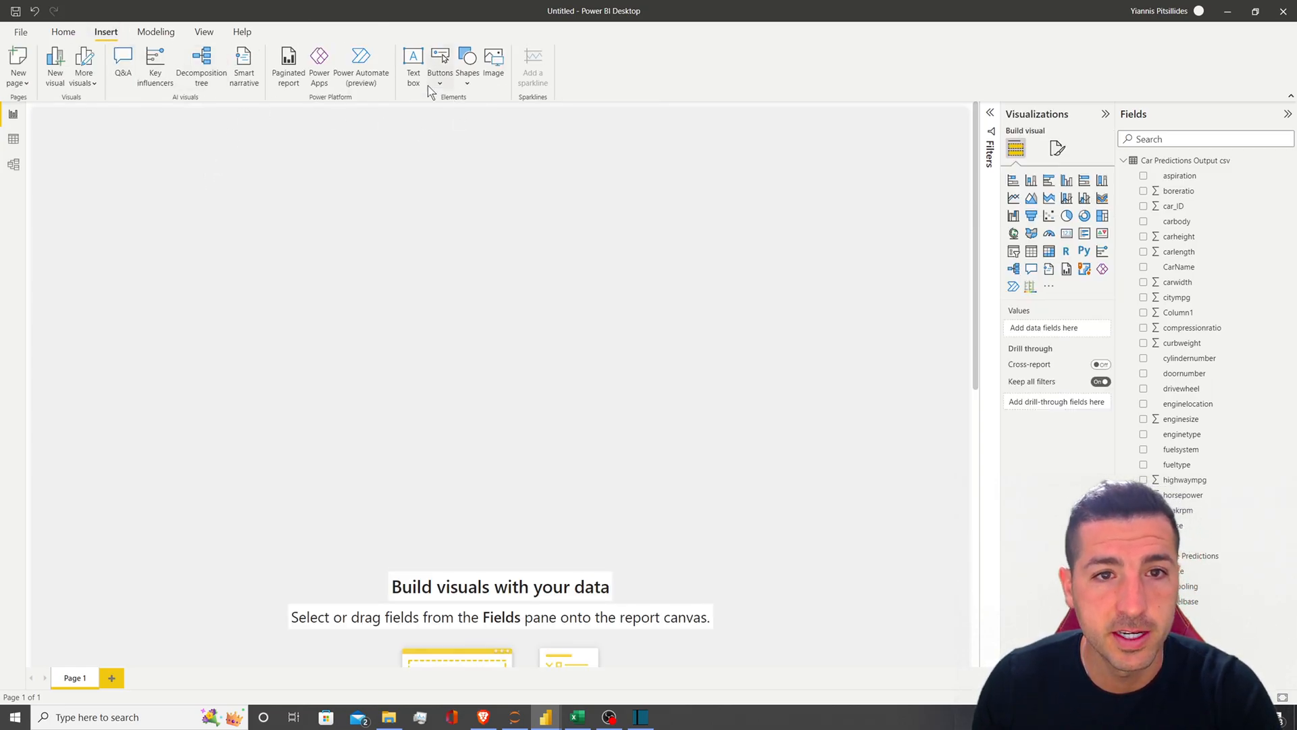
{"action": "left_click", "coordinate": [411, 82]}
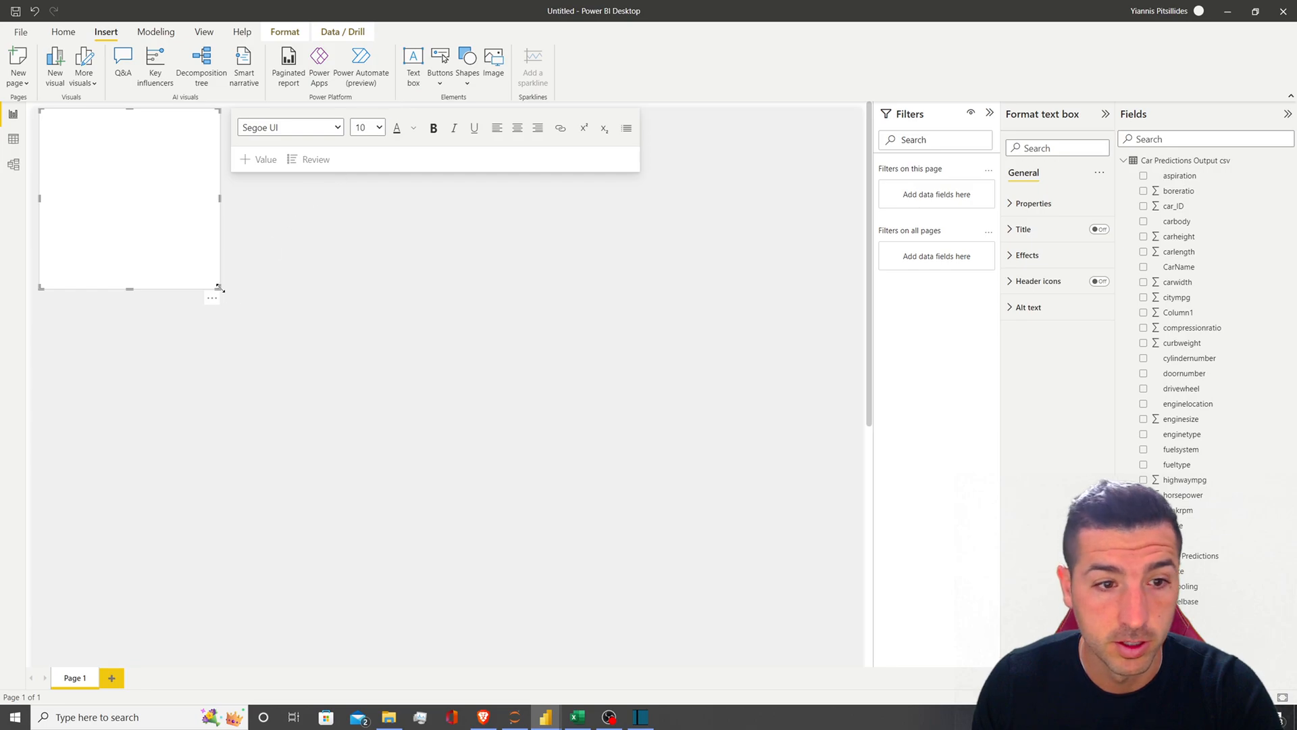
{"action": "left_click_drag", "start_coordinate": [221, 282], "coordinate": [854, 169]}
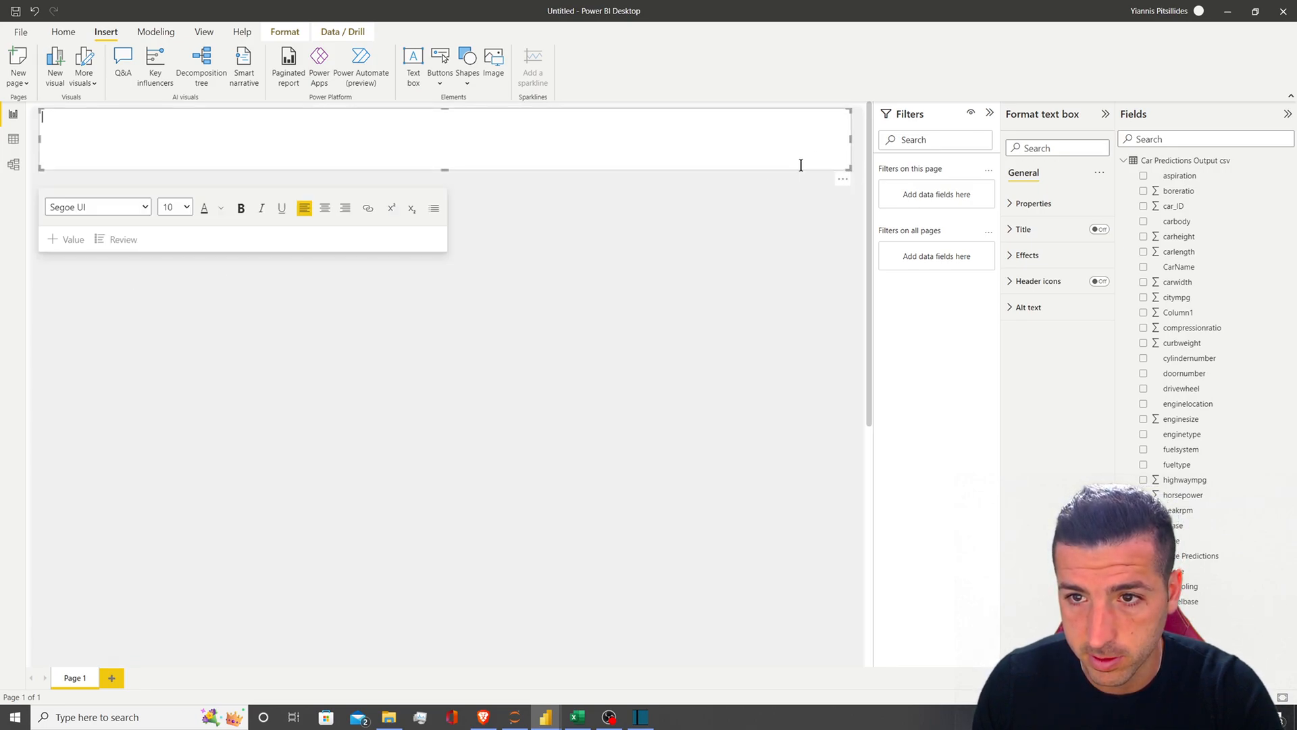
{"action": "left_click_drag", "start_coordinate": [796, 170], "coordinate": [798, 177]}
{"action": "left_click", "coordinate": [627, 150]}
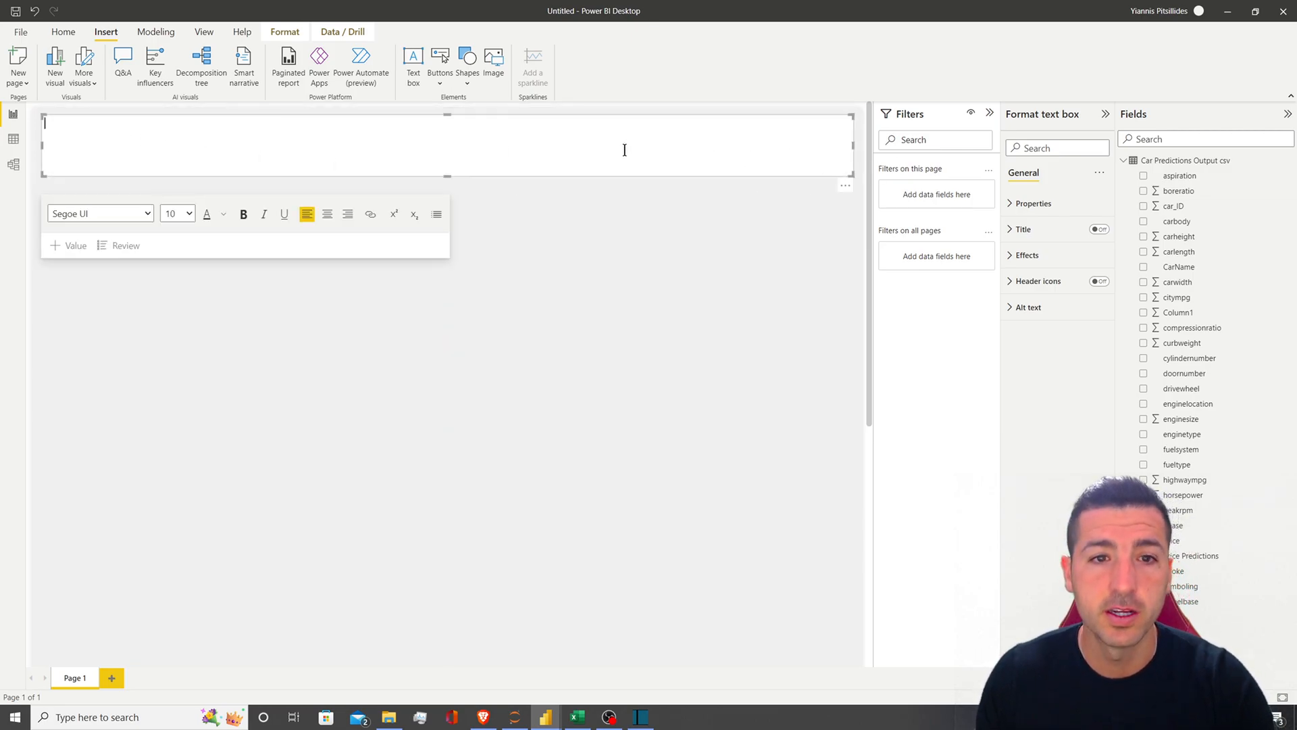
Put the bold 28-point title "Car Price Predictions Summary" into the text box and center it
{"action": "type", "text": "Car Price Predictions Summary"}
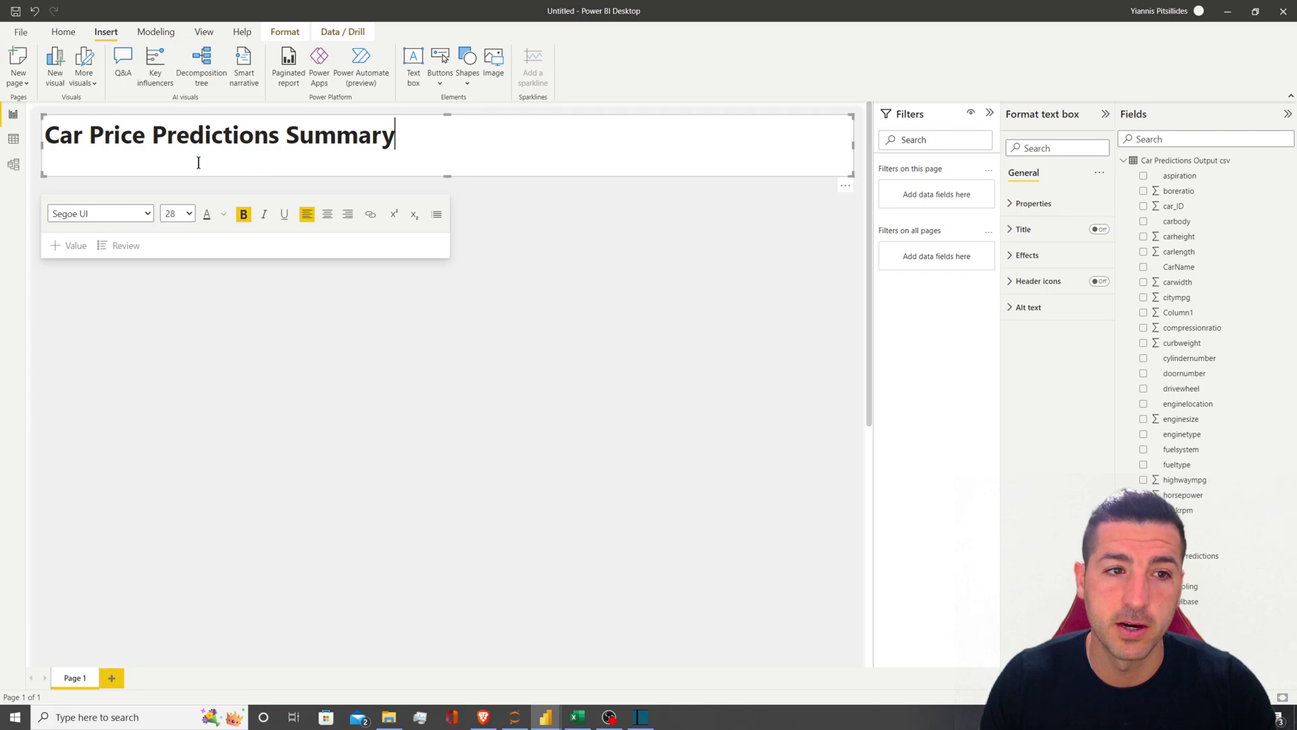
{"action": "triple_click", "coordinate": [254, 145]}
{"action": "left_click", "coordinate": [325, 217]}
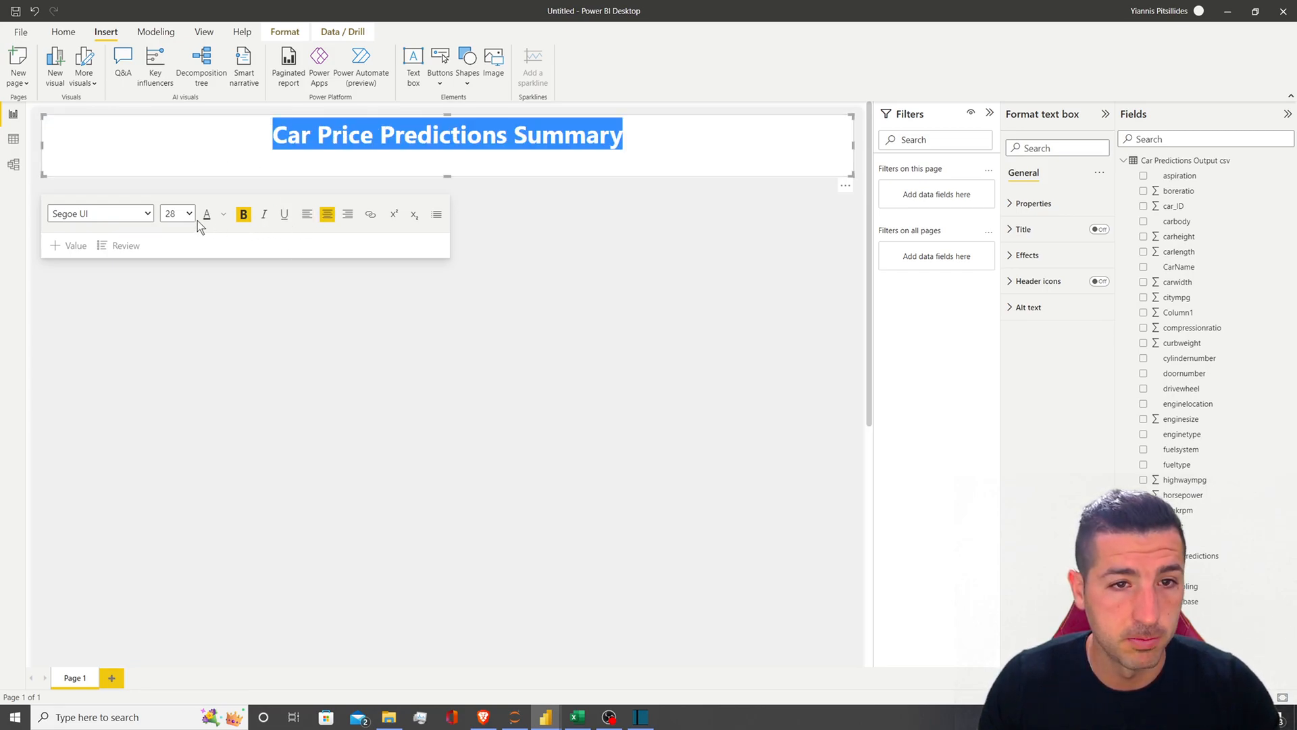
{"action": "left_click", "coordinate": [451, 190]}
Reduce the height of the title text box to fit its single line of text
{"action": "left_click", "coordinate": [432, 157]}
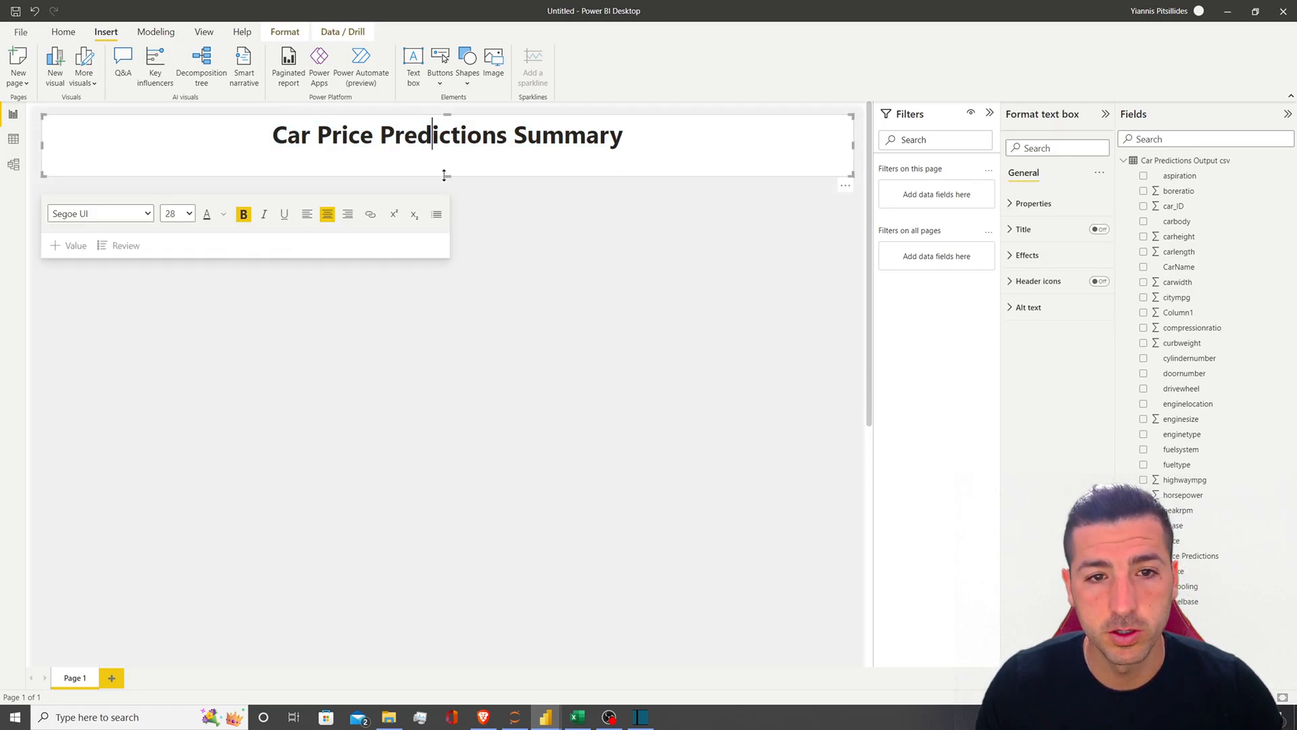
{"action": "left_click_drag", "start_coordinate": [447, 173], "coordinate": [449, 158]}
{"action": "left_click", "coordinate": [486, 189]}
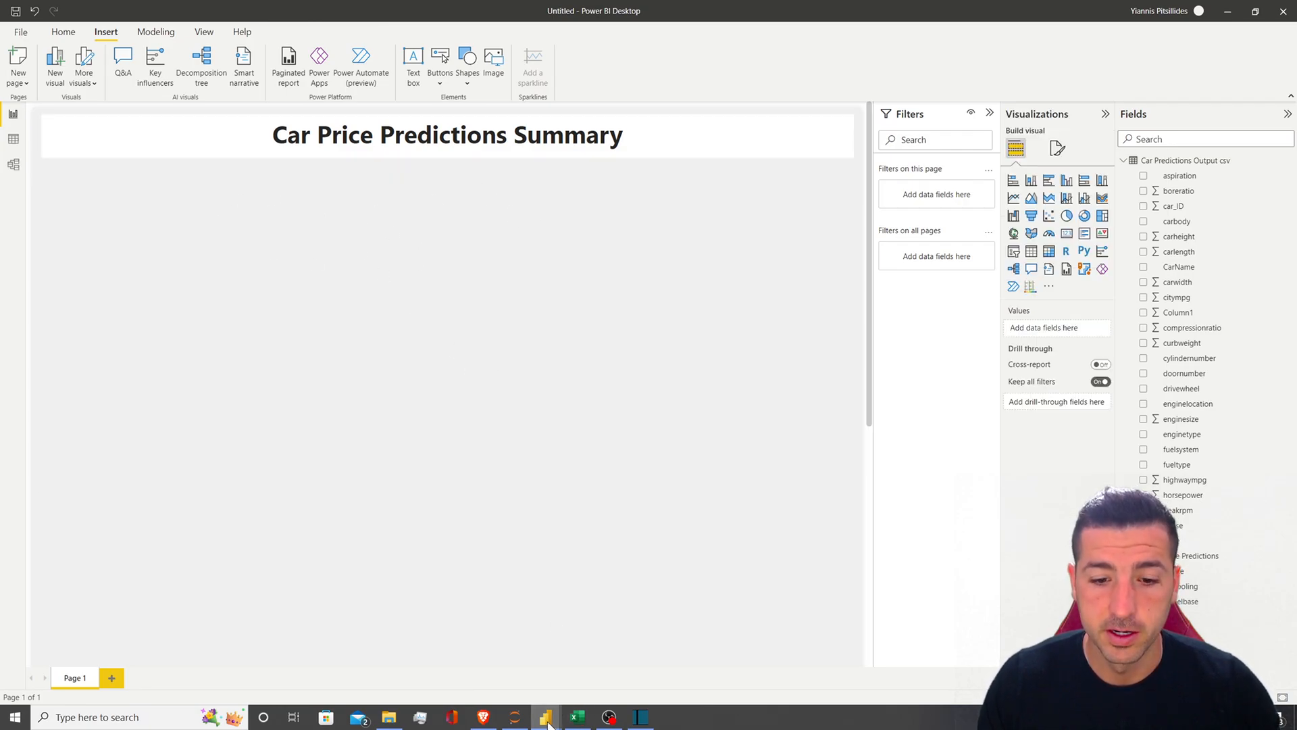
Switch to the finished Linear Regression Predictions report and examine its slicers and the fields of the Car Predictions Output table
{"action": "mouse_move", "coordinate": [547, 720]}
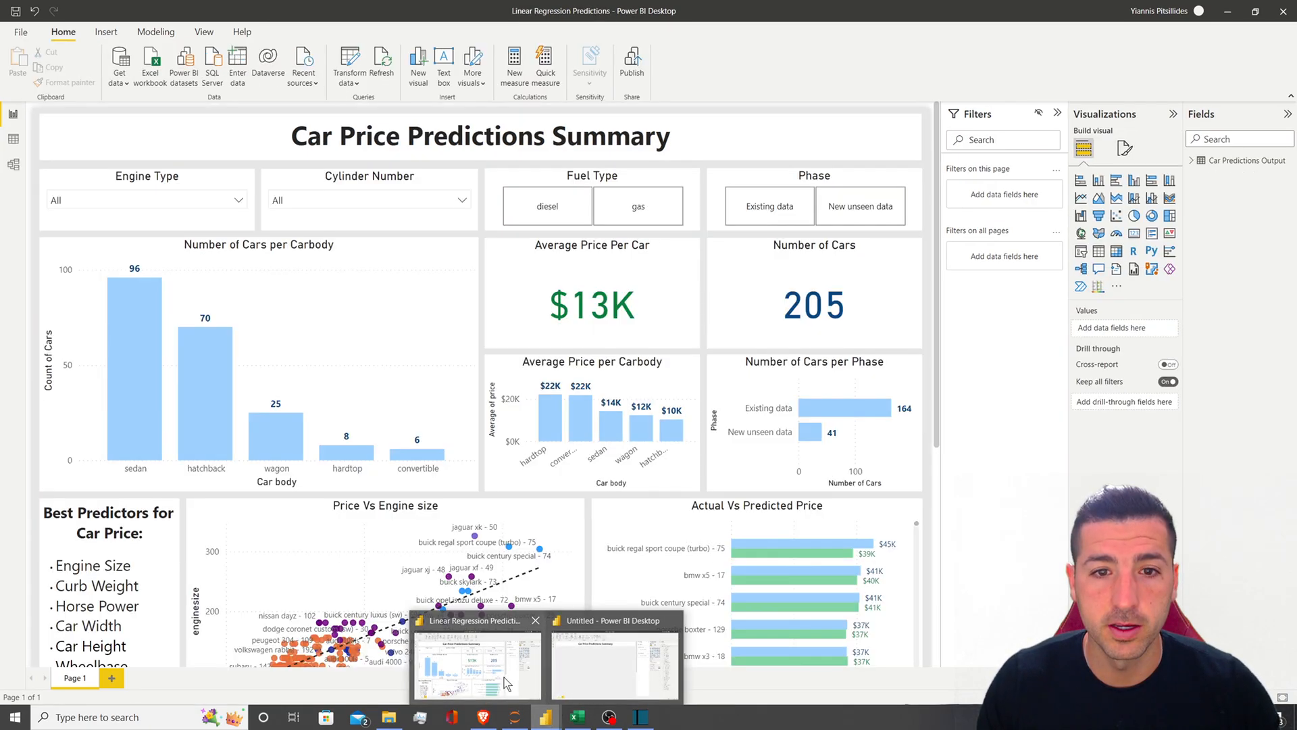
{"action": "left_click", "coordinate": [504, 678]}
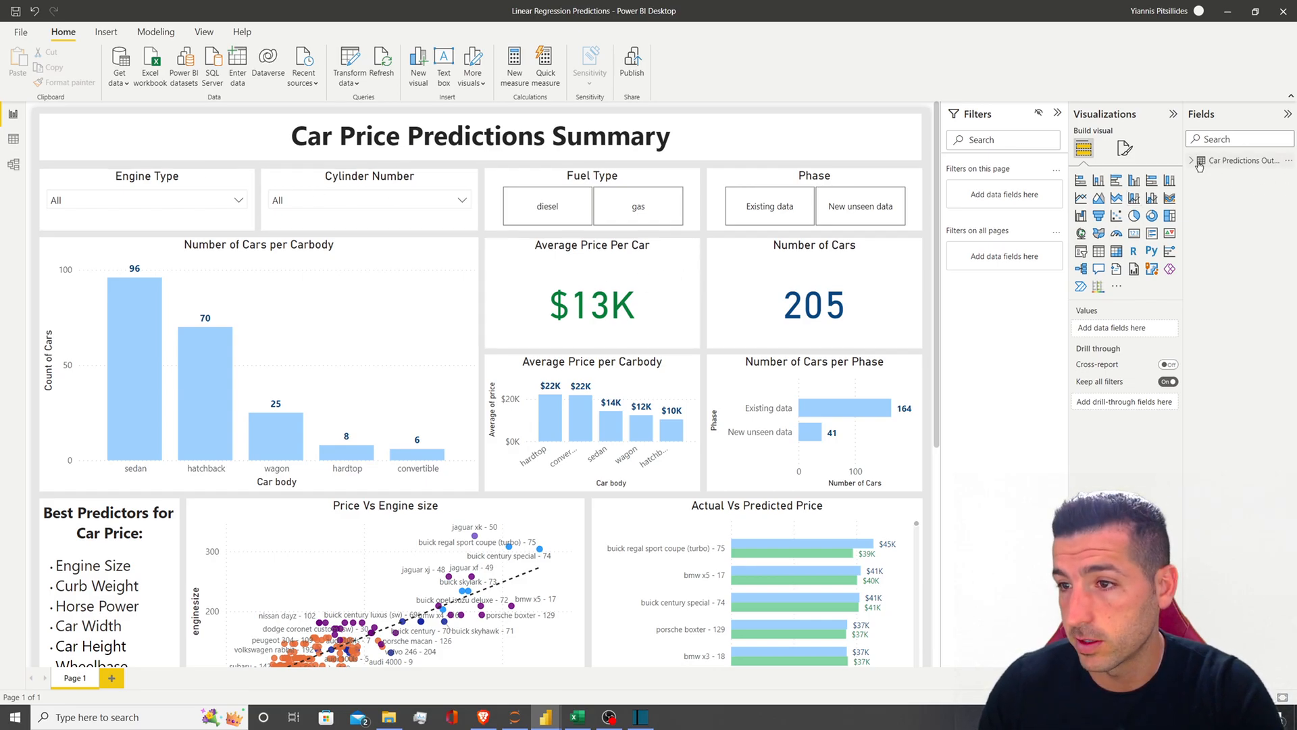
{"action": "left_click", "coordinate": [1193, 163]}
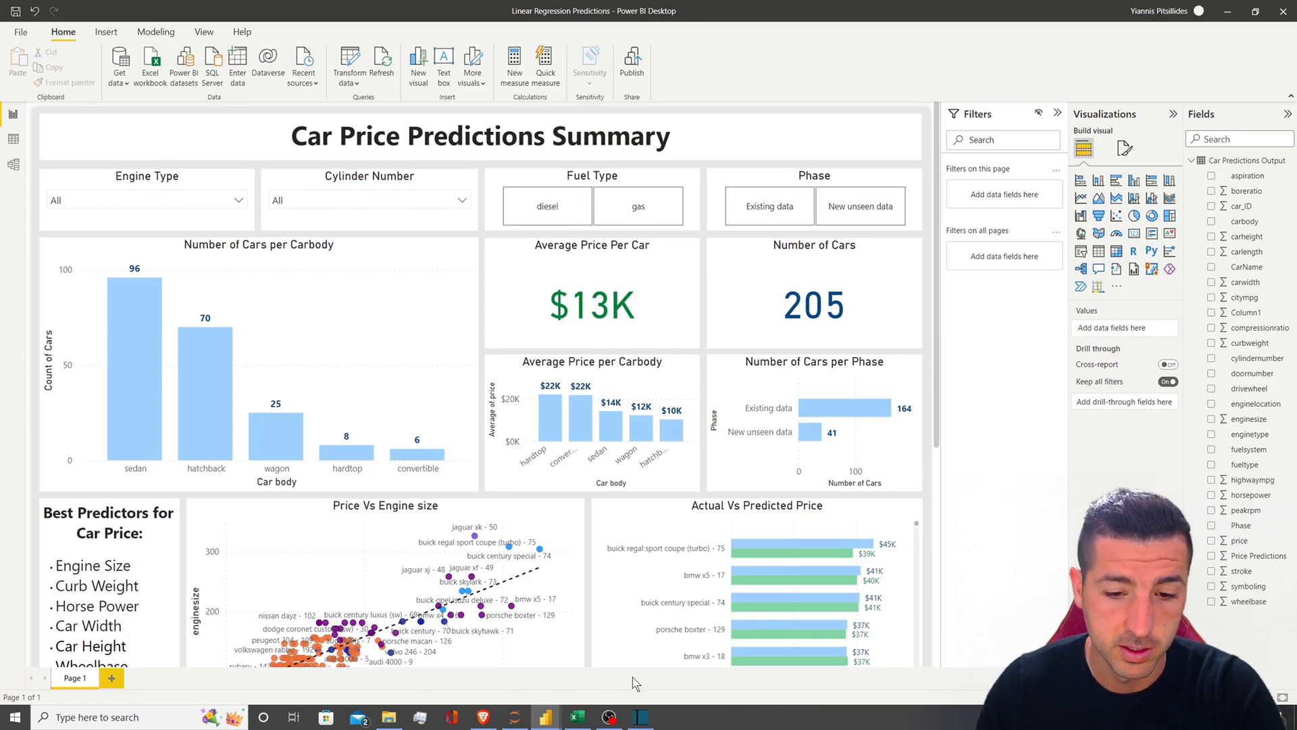
{"action": "mouse_move", "coordinate": [549, 722]}
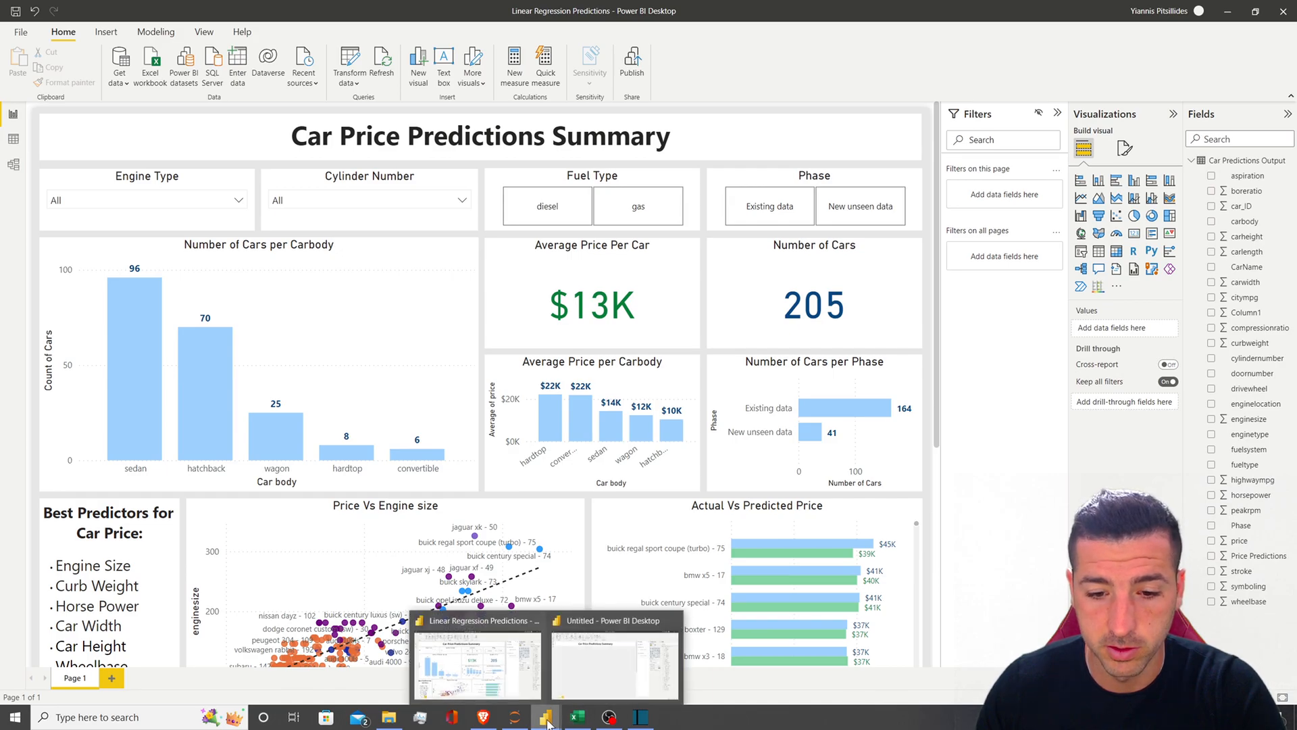
{"action": "left_click", "coordinate": [593, 675]}
{"action": "left_click", "coordinate": [492, 678]}
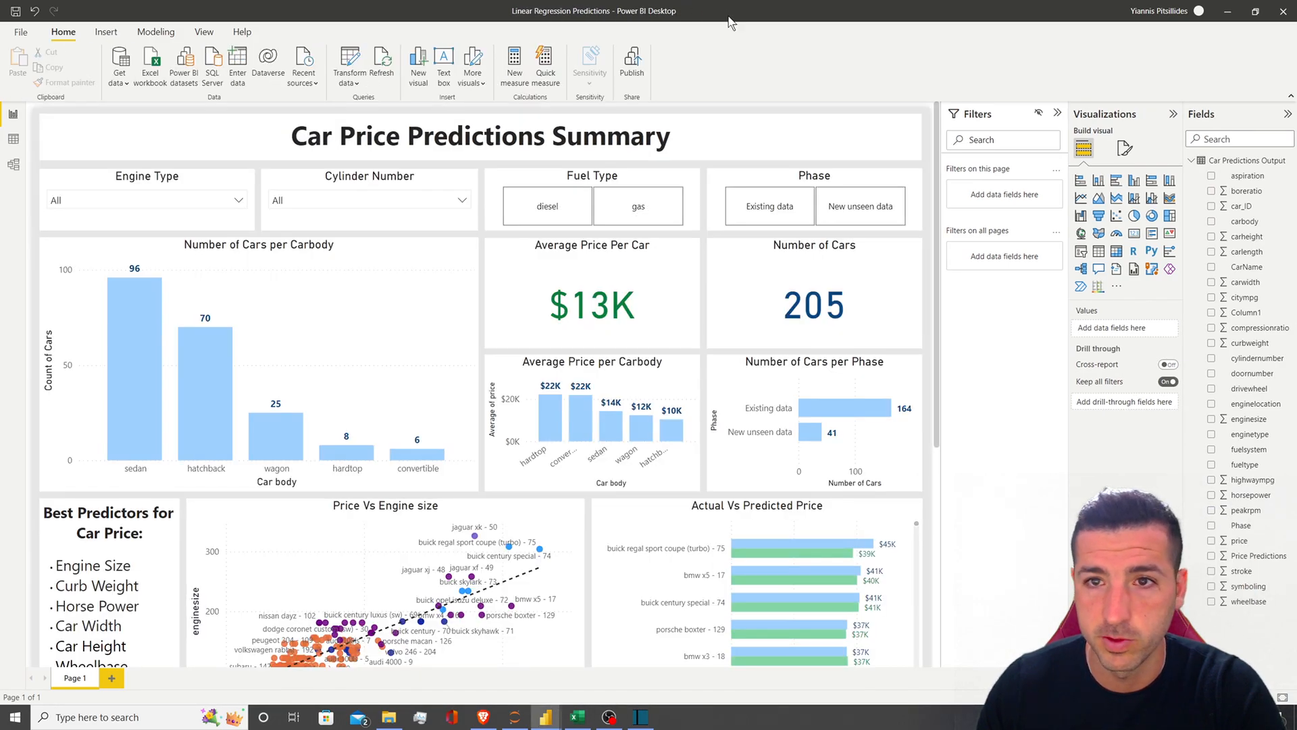
Switch back to the untitled report, insert a slicer, and shrink it to a small box beneath the start of the title banner
{"action": "key", "text": "alt+Tab"}
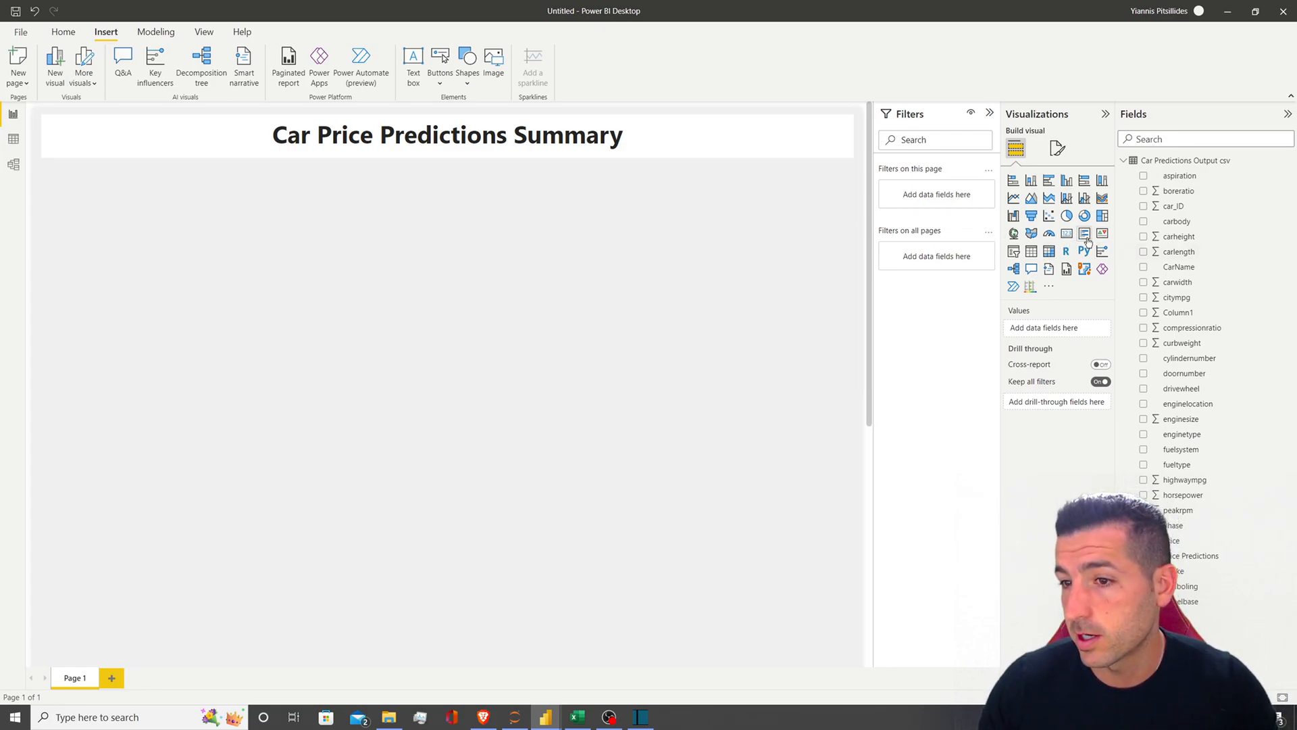
{"action": "left_click", "coordinate": [1014, 252]}
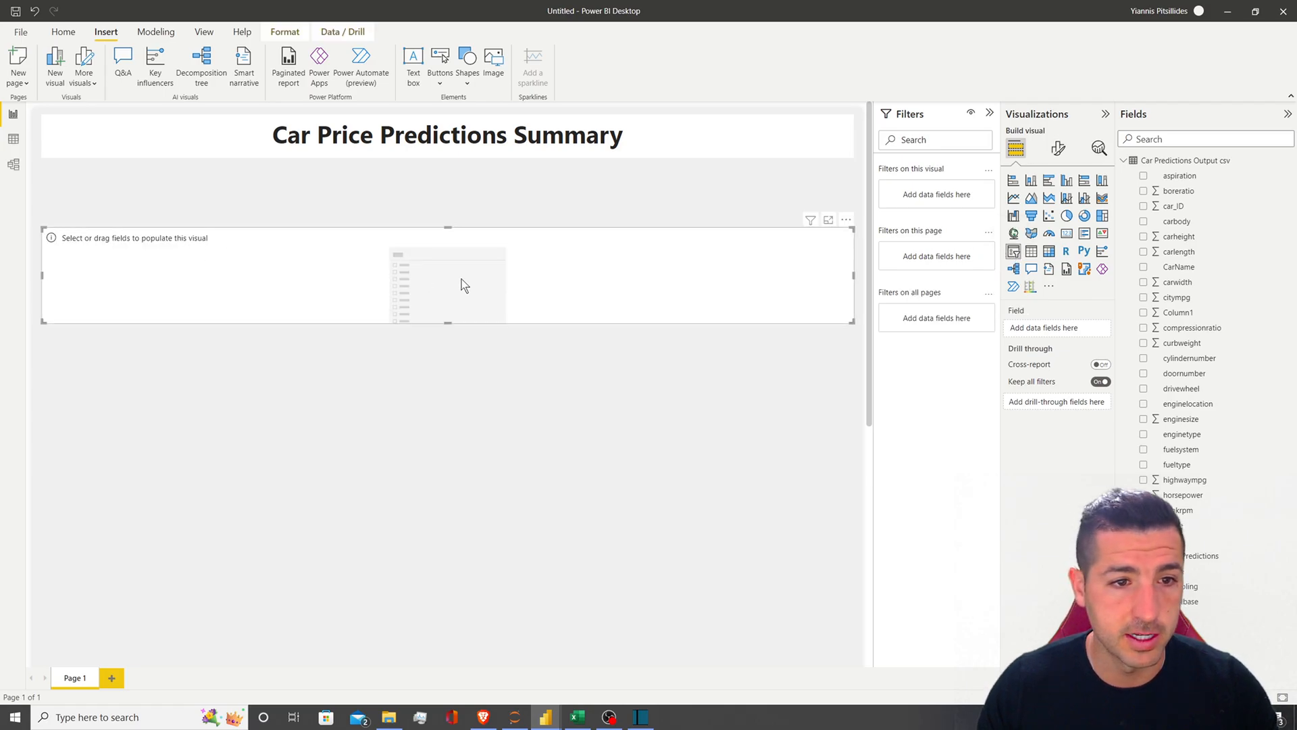
{"action": "left_click_drag", "start_coordinate": [852, 278], "coordinate": [291, 273]}
{"action": "left_click_drag", "start_coordinate": [136, 246], "coordinate": [136, 186]}
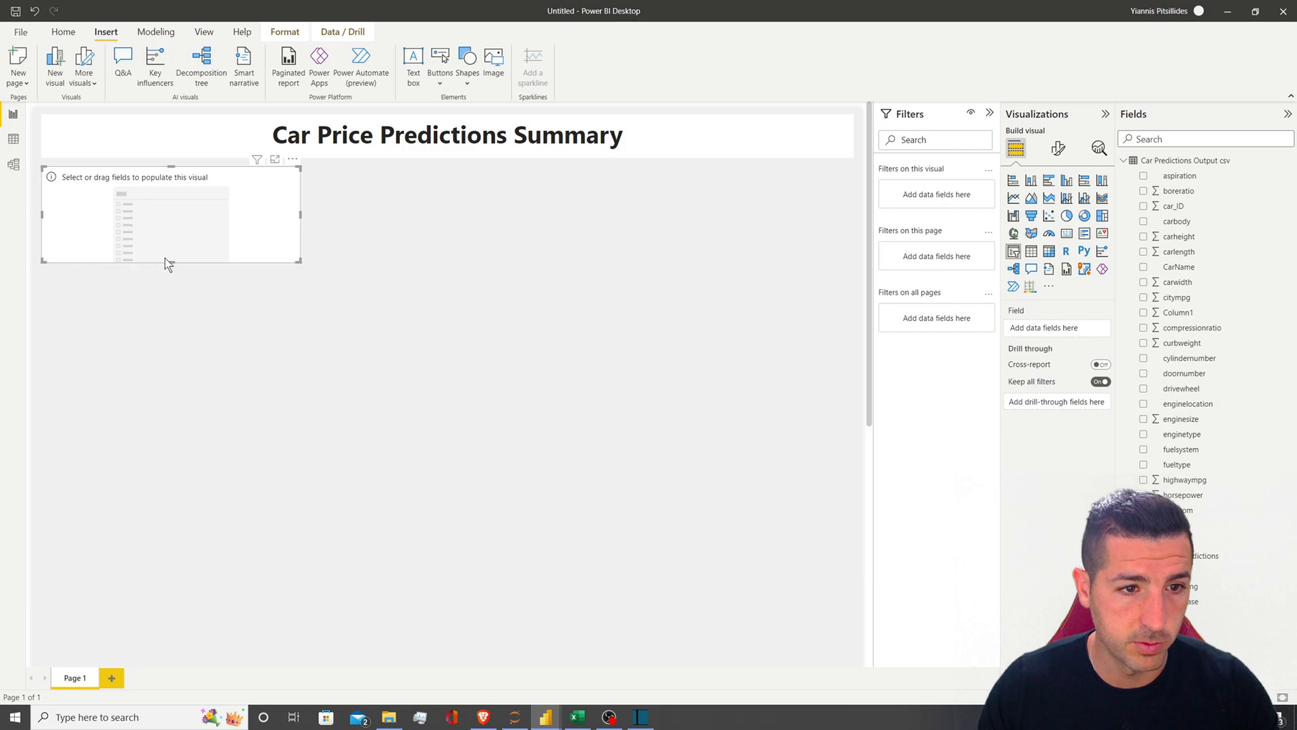
{"action": "left_click_drag", "start_coordinate": [168, 249], "coordinate": [215, 226]}
{"action": "left_click_drag", "start_coordinate": [299, 199], "coordinate": [262, 198]}
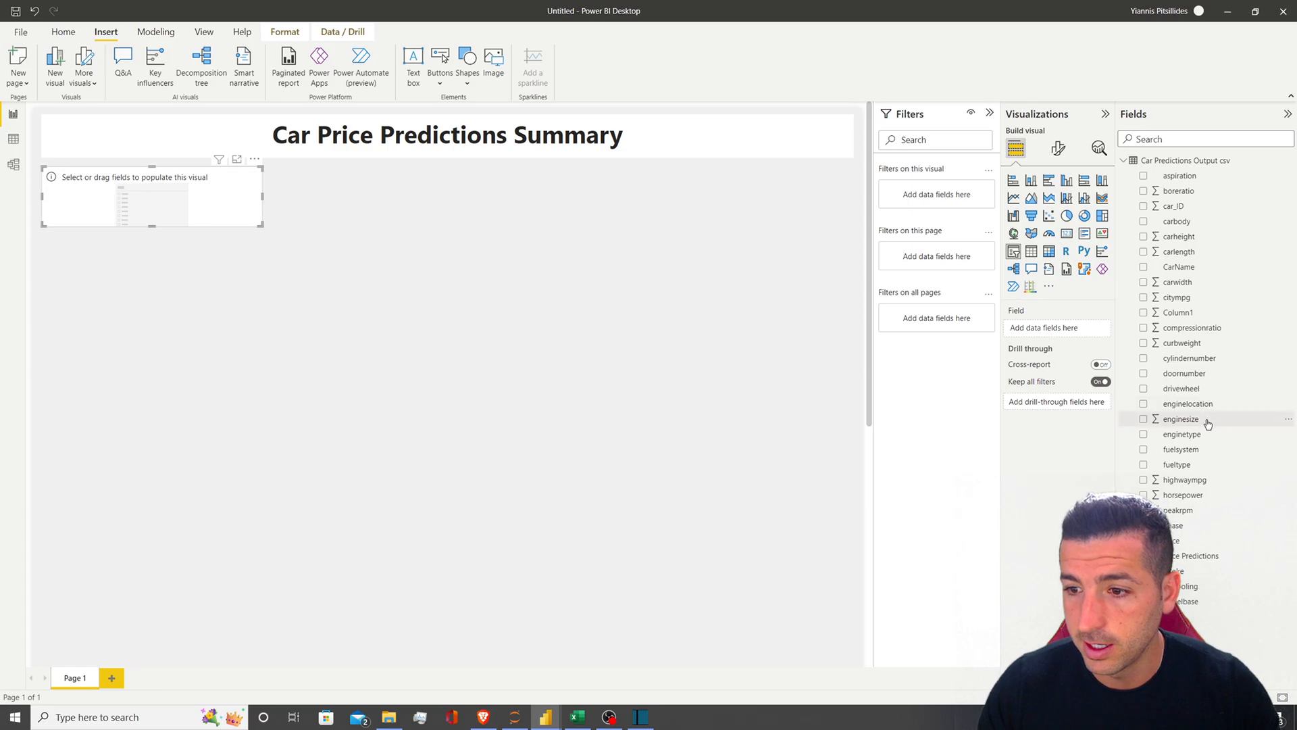
Search the fields for "engi" and assign the enginetype field to the new slicer
{"action": "left_click_drag", "start_coordinate": [1197, 434], "coordinate": [1051, 335]}
{"action": "left_click", "coordinate": [1186, 140]}
{"action": "type", "text": "engi"}
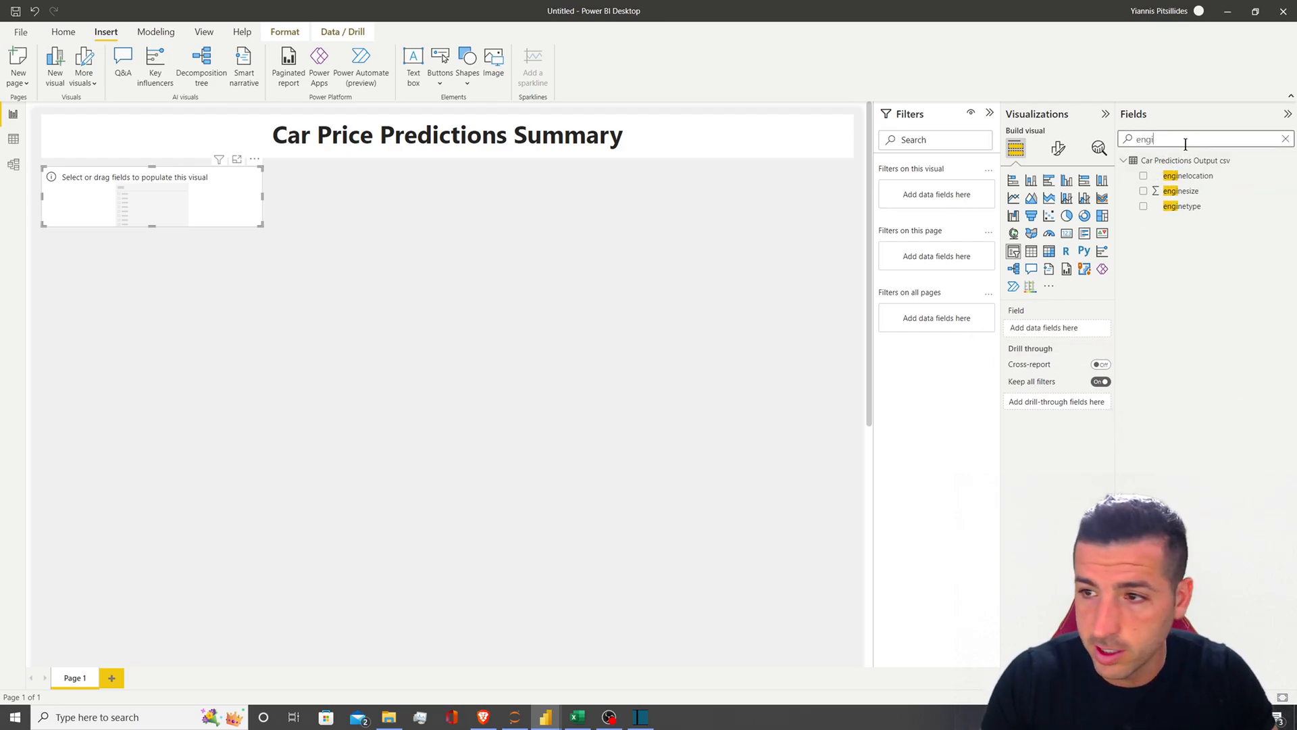
{"action": "left_click", "coordinate": [1143, 206]}
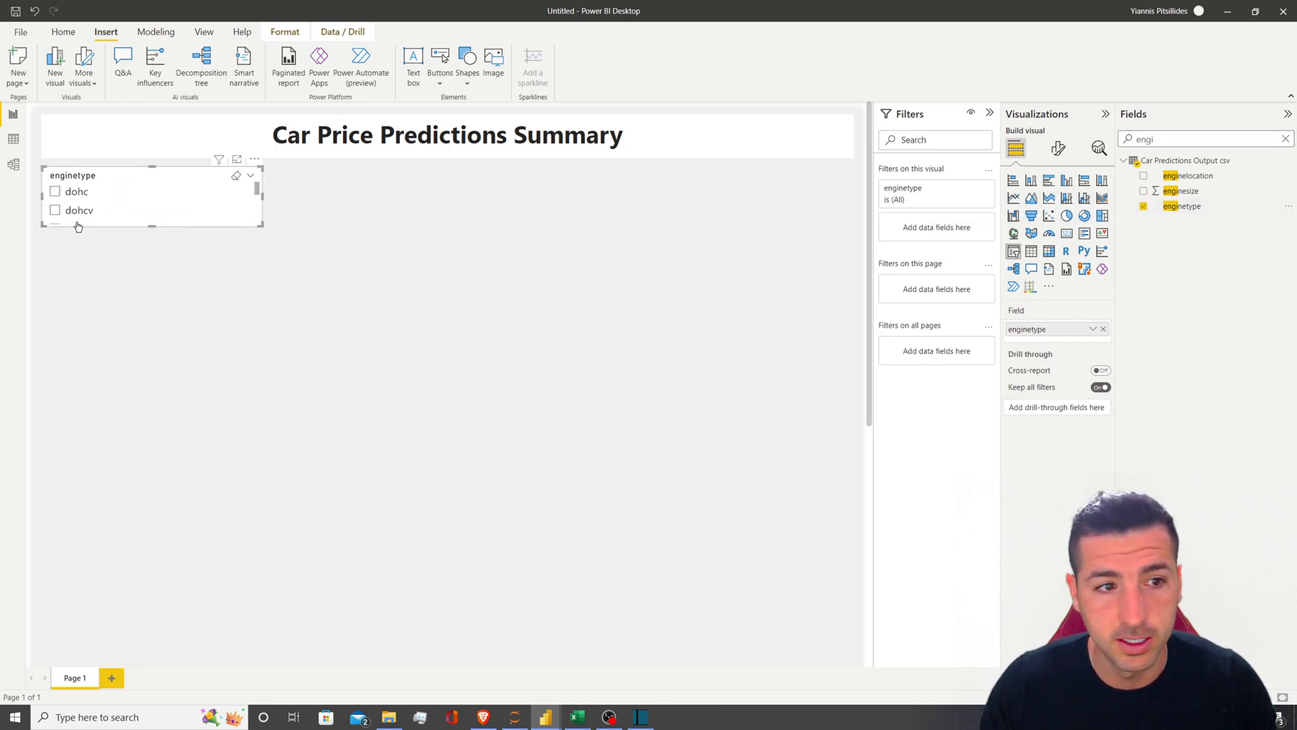
Stretch the enginetype slicer downward to look through its options, and clear the field search
{"action": "left_click_drag", "start_coordinate": [152, 225], "coordinate": [152, 308]}
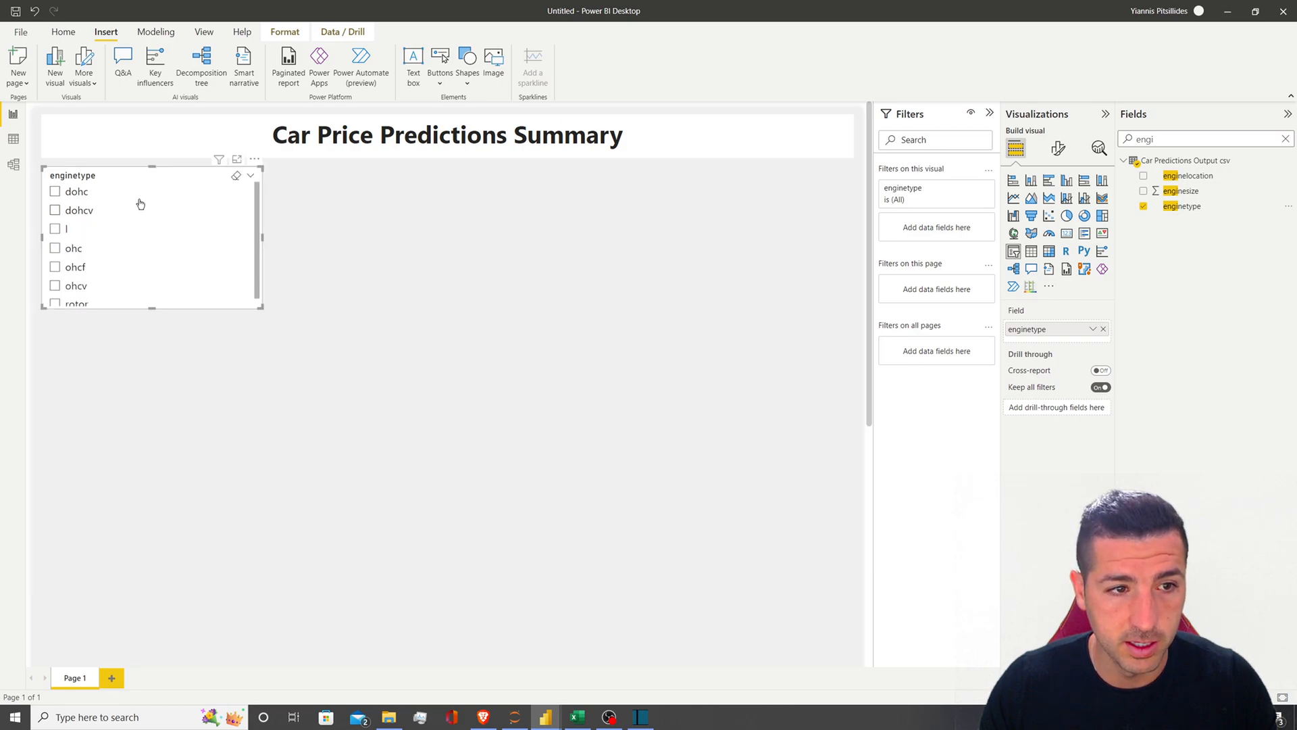
{"action": "scroll", "coordinate": [257, 206], "scroll_direction": "down", "scroll_amount": 1}
{"action": "scroll", "coordinate": [257, 223], "scroll_direction": "up", "scroll_amount": 1}
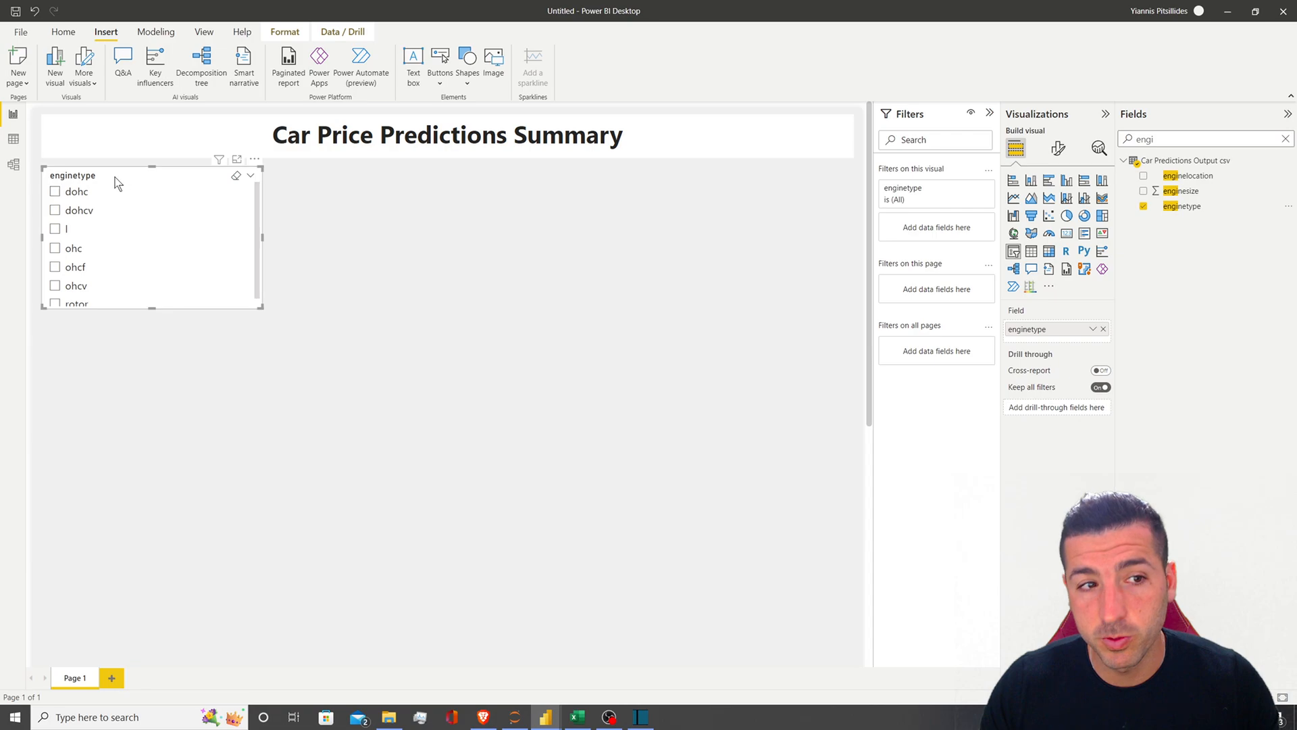
{"action": "double_click", "coordinate": [1166, 140]}
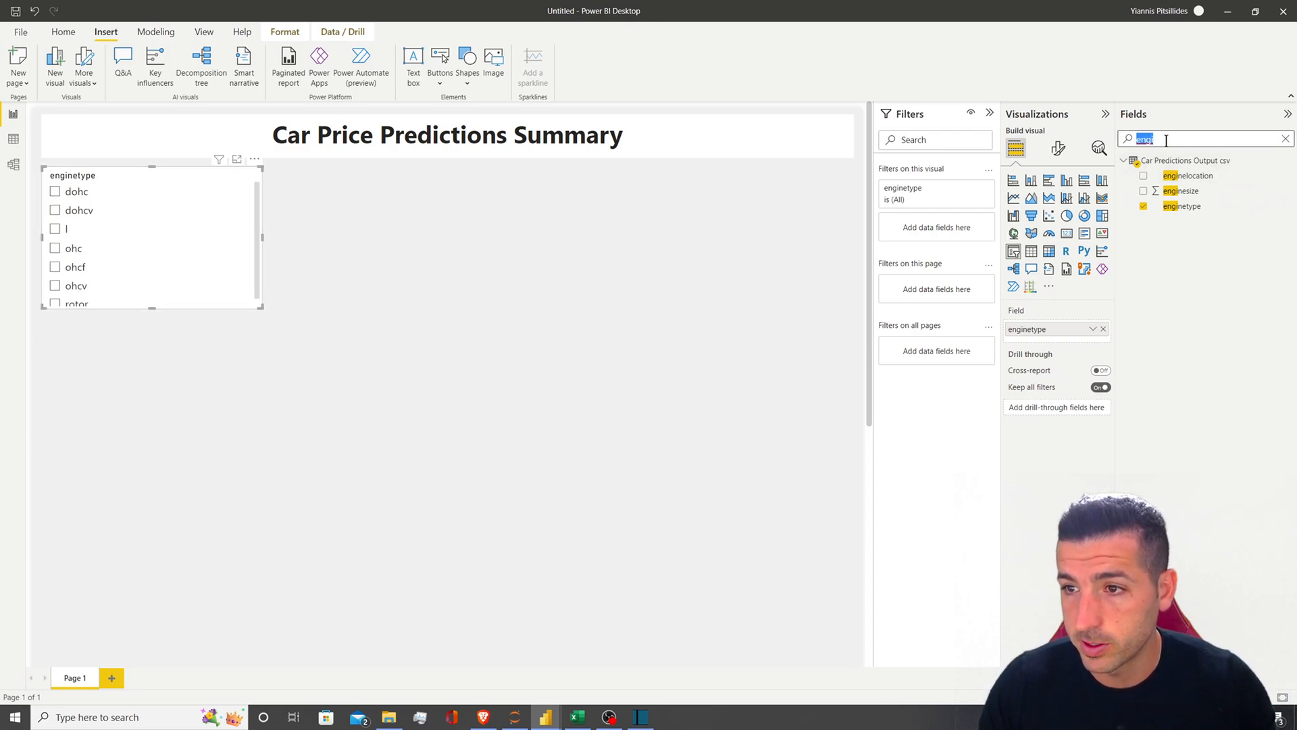
{"action": "key", "text": "BackSpace"}
Leave dohc unselected in the enginetype slicer, change its style to Dropdown, and expand its options
{"action": "left_click", "coordinate": [202, 194]}
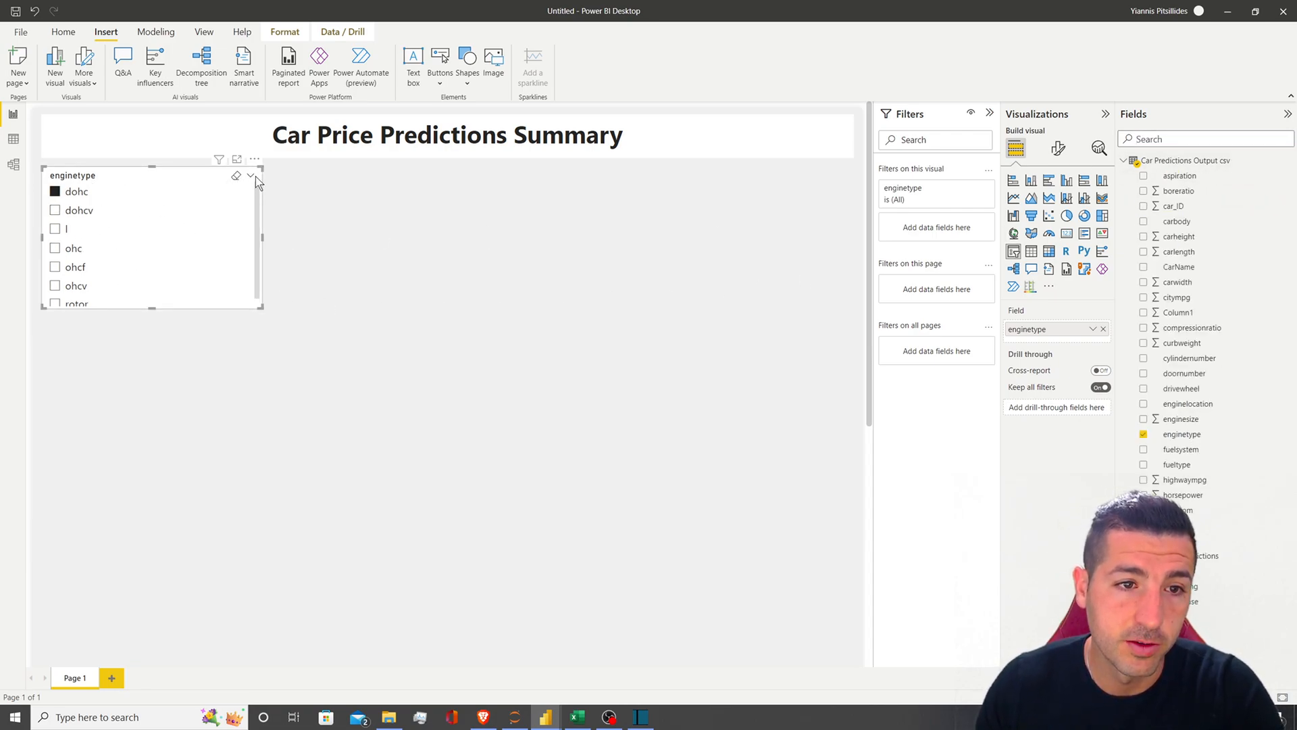
{"action": "left_click", "coordinate": [77, 194]}
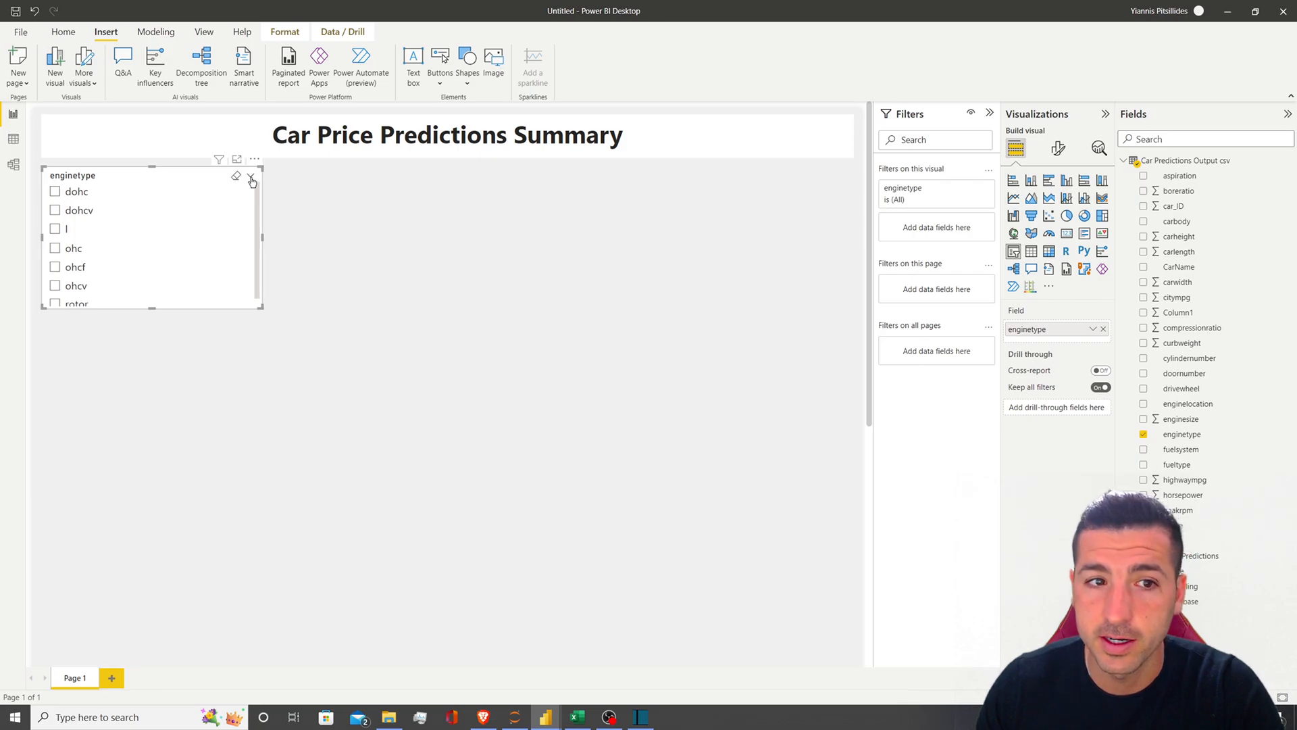
{"action": "left_click", "coordinate": [251, 178]}
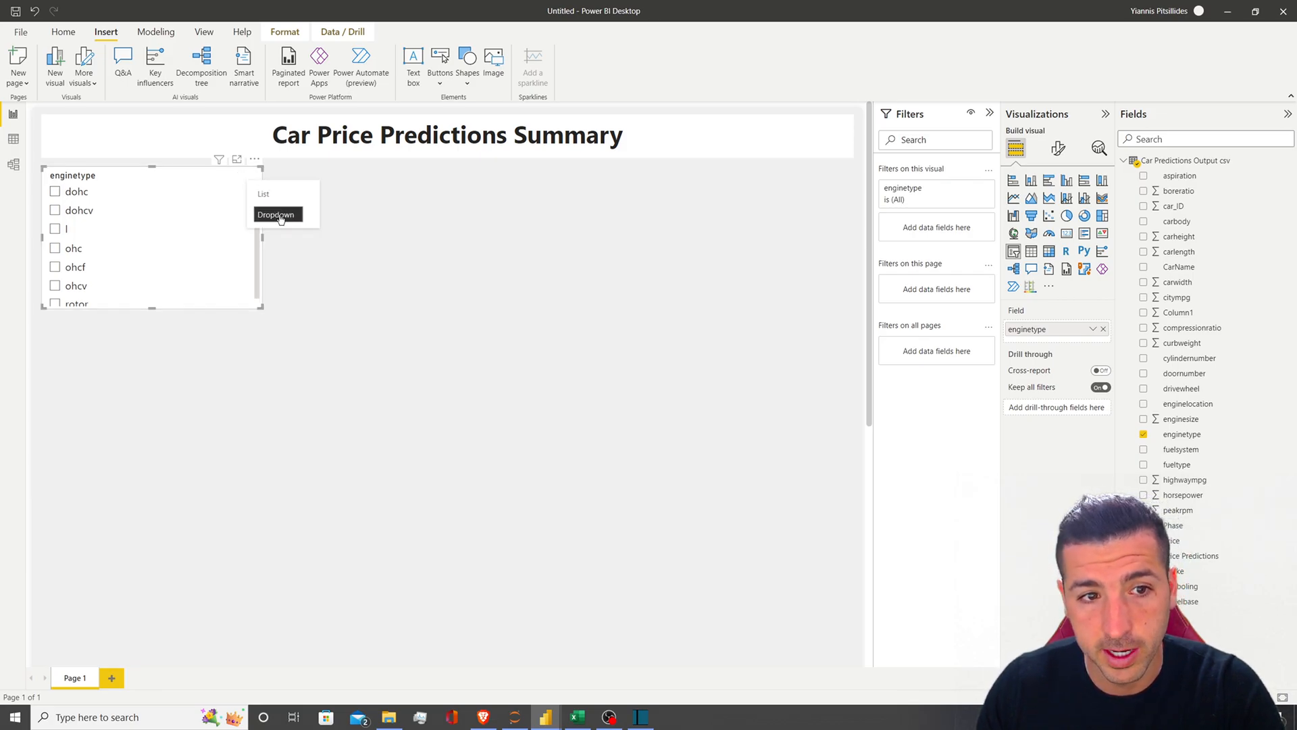
{"action": "left_click", "coordinate": [286, 218]}
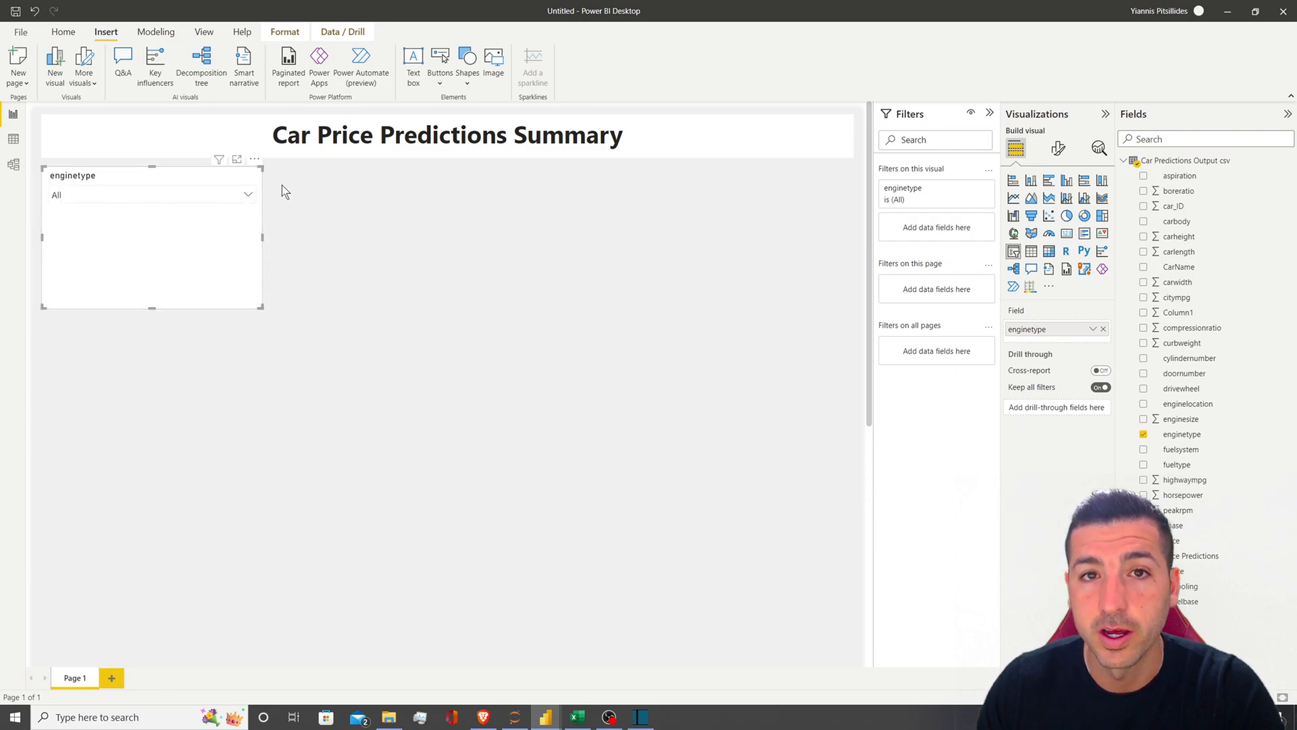
{"action": "left_click", "coordinate": [247, 195]}
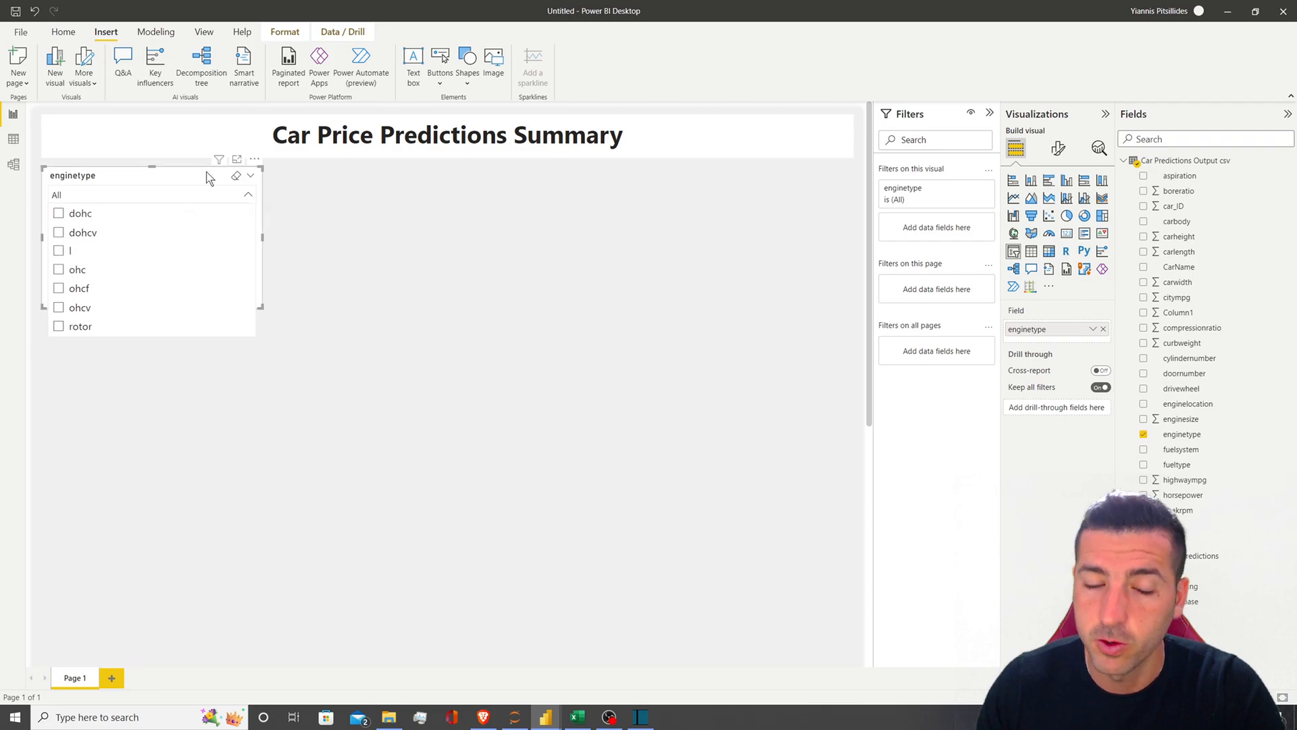
Enable search inside the enginetype slicer, try it with some trial text, and clear that text
{"action": "left_click", "coordinate": [254, 162]}
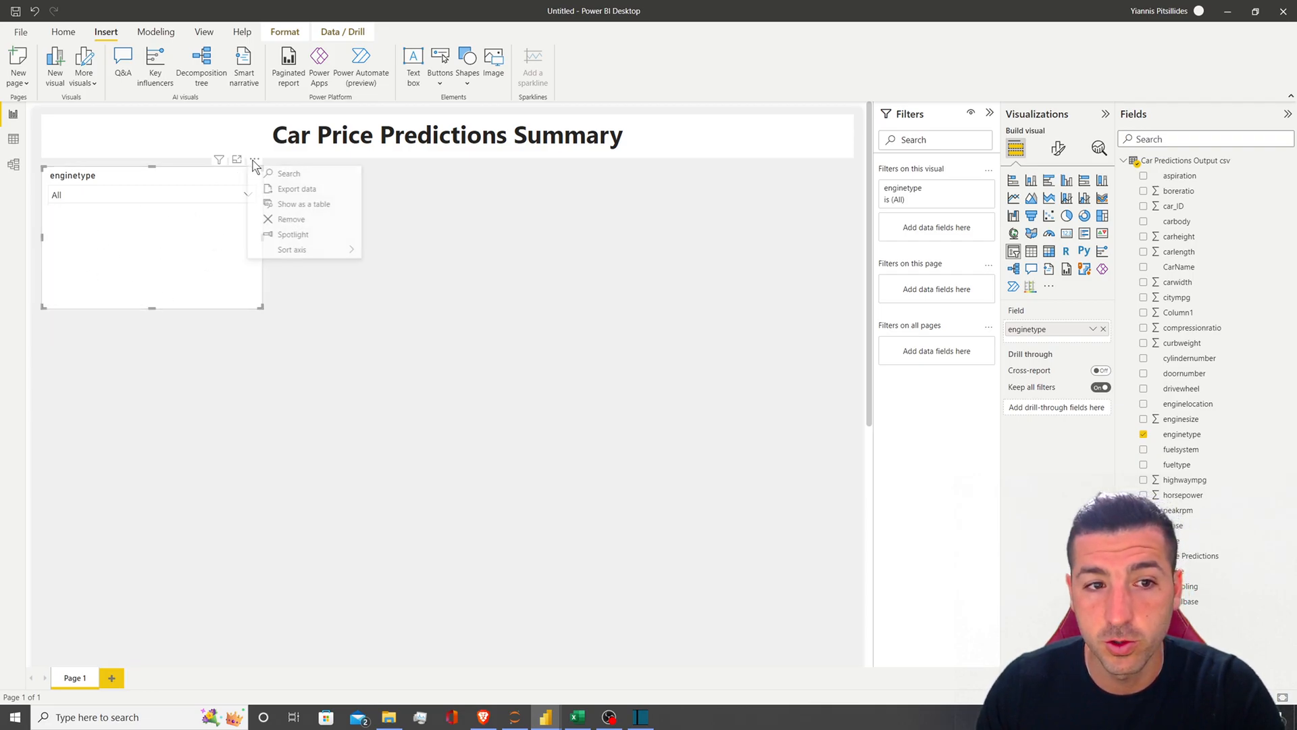
{"action": "left_click", "coordinate": [296, 181]}
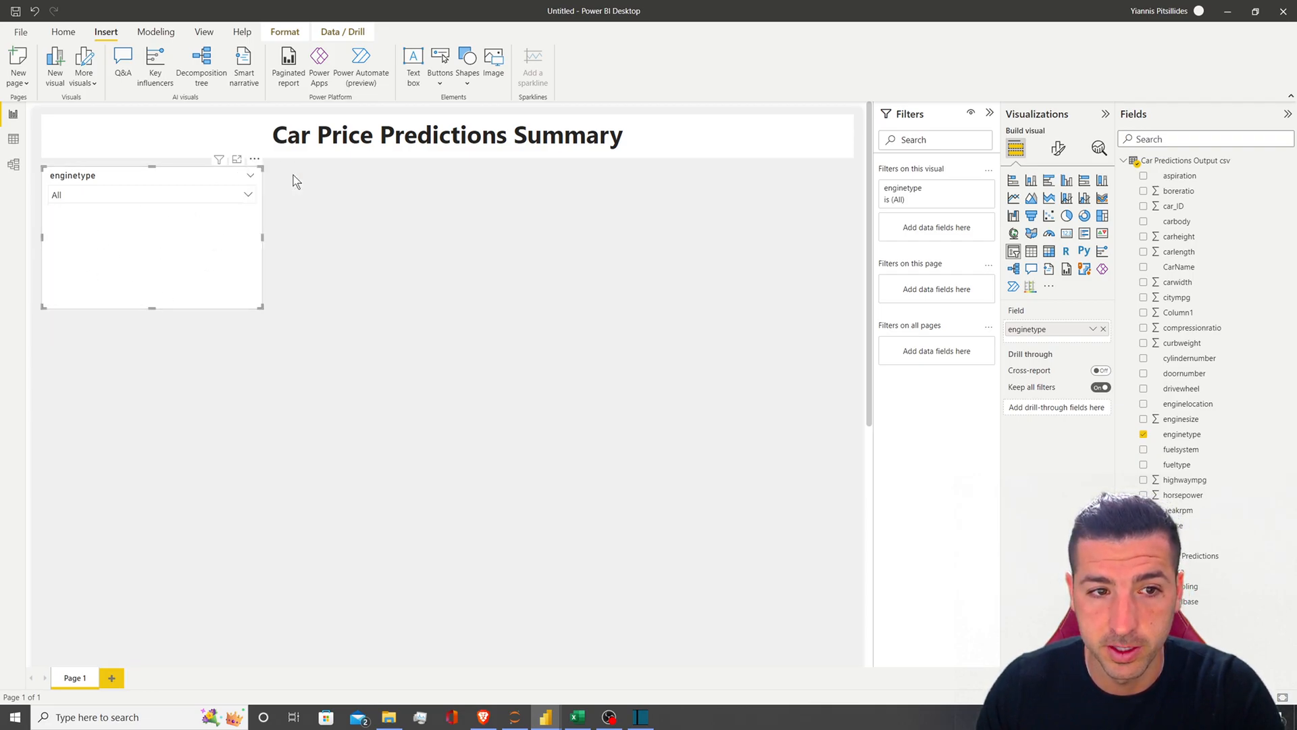
{"action": "left_click", "coordinate": [247, 194]}
{"action": "type", "text": "asda"}
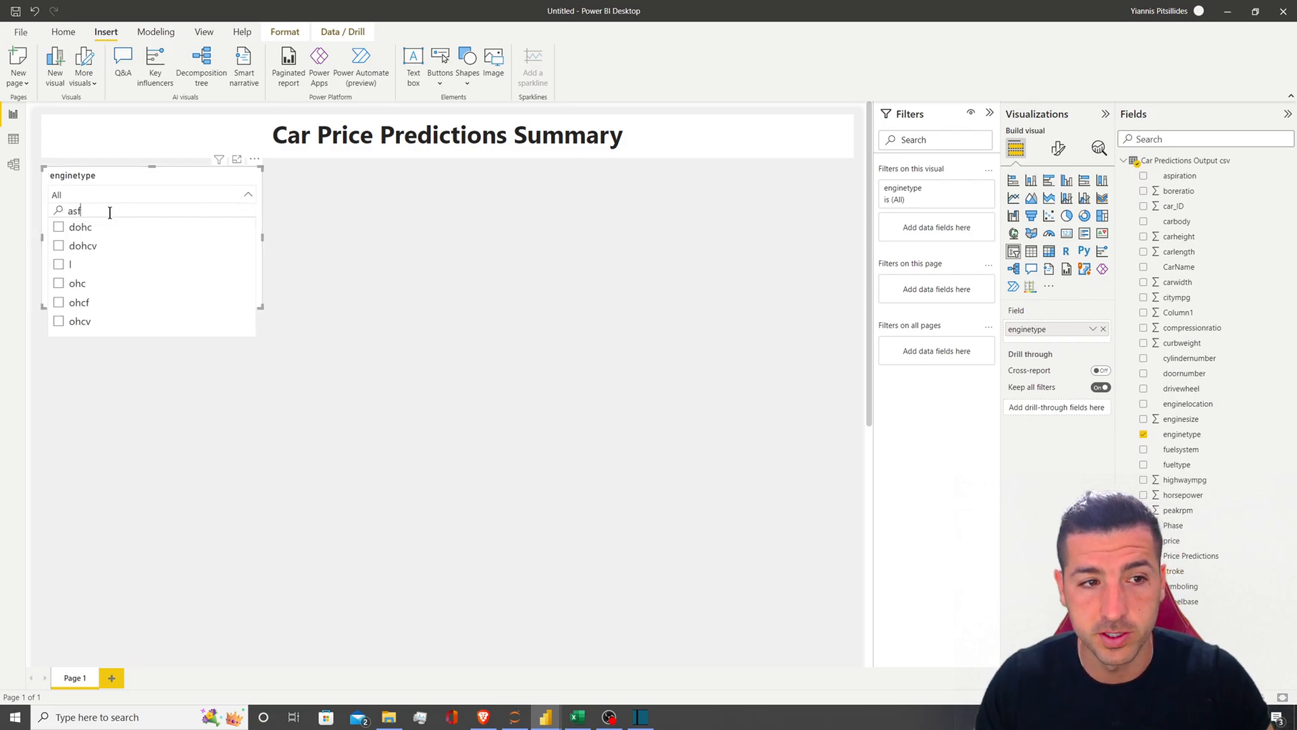
{"action": "key", "text": "BackSpace"}
{"action": "key", "text": "BackSpace"}
{"action": "key", "text": "BackSpace"}
{"action": "key", "text": "BackSpace"}
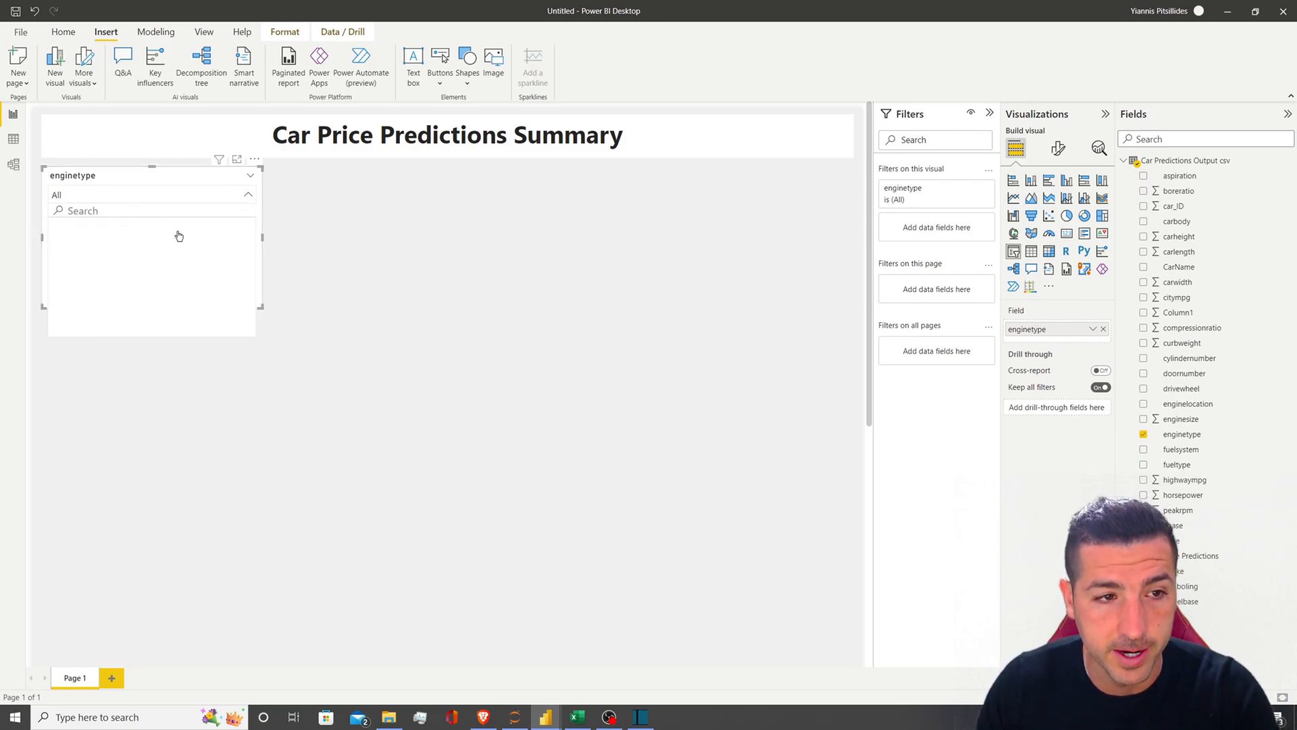
Collapse the slicer's dropdown list and reduce the slicer's height to fit its single selection row
{"action": "left_click", "coordinate": [336, 271]}
{"action": "left_click", "coordinate": [209, 300]}
{"action": "left_click_drag", "start_coordinate": [152, 308], "coordinate": [152, 227]}
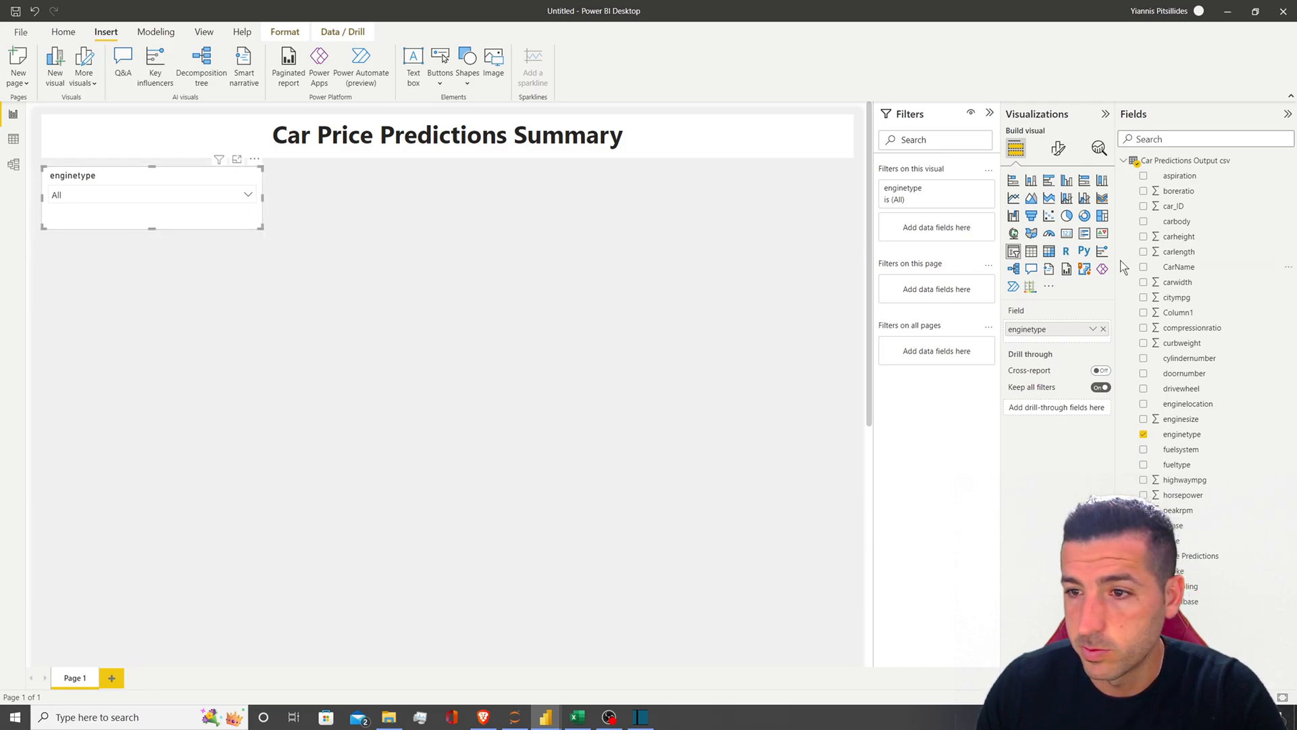
Turn off the enginetype slicer's header and turn on its title
{"action": "left_click", "coordinate": [1058, 148]}
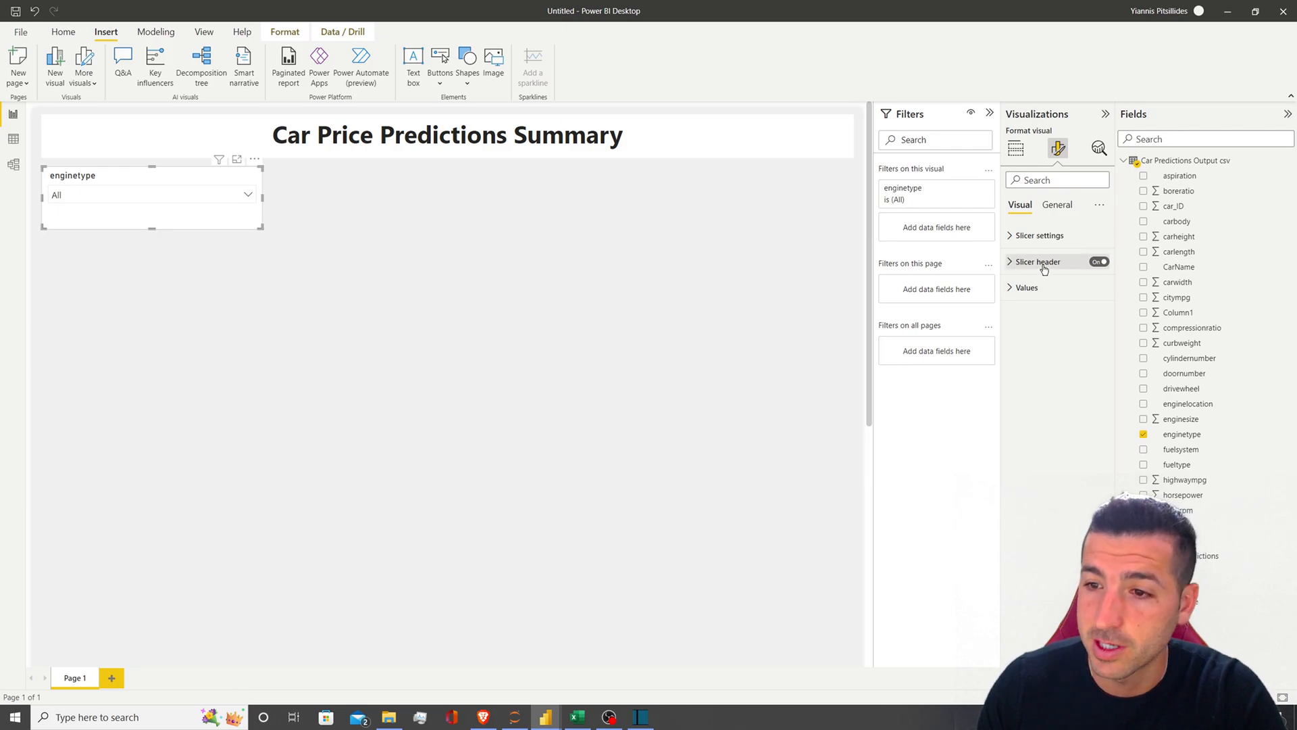
{"action": "left_click", "coordinate": [1099, 262]}
{"action": "left_click", "coordinate": [1058, 204]}
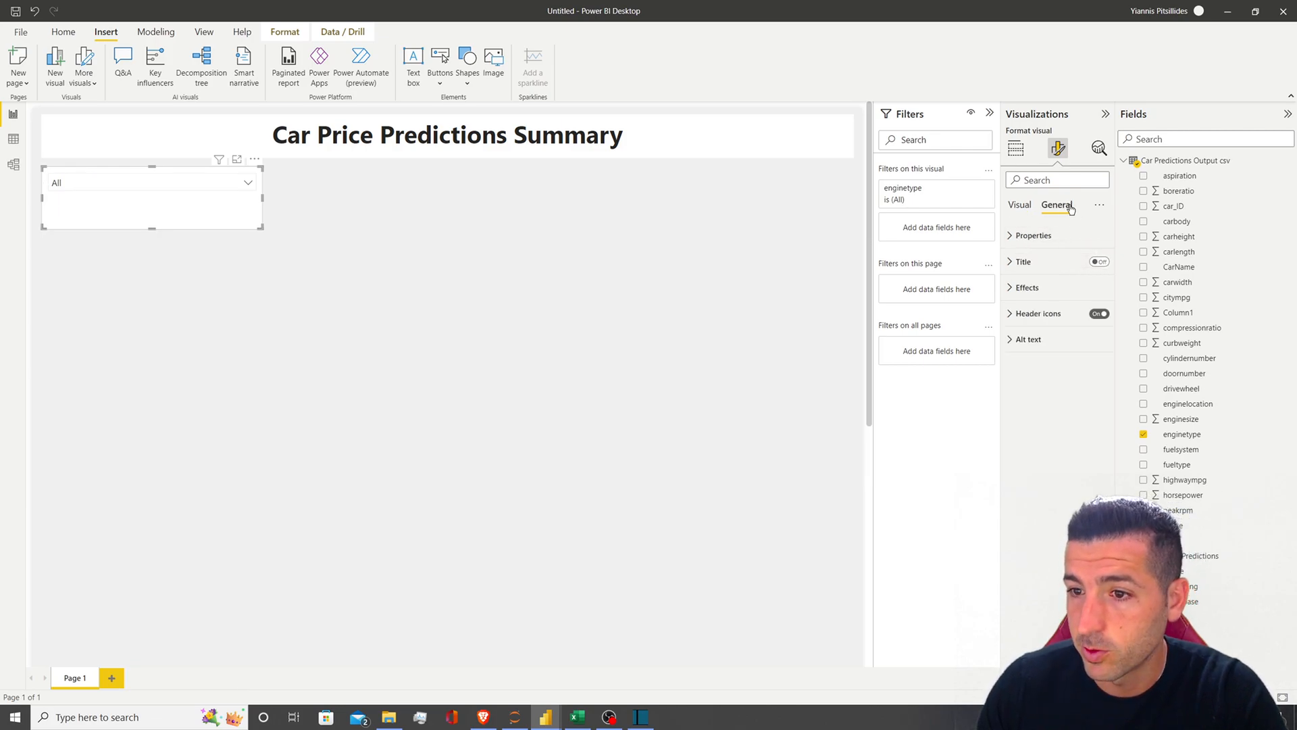
{"action": "left_click", "coordinate": [1100, 262]}
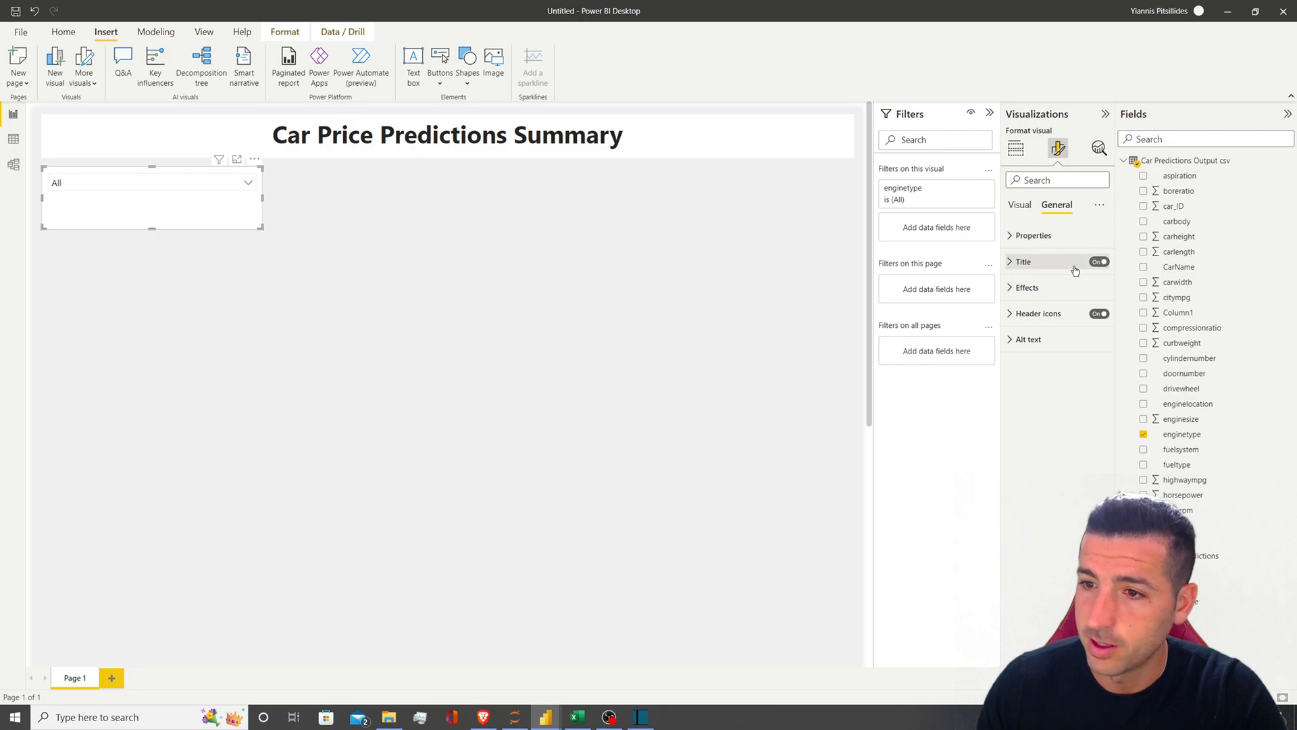
Set the slicer's title text to "Engine Type" and center it horizontally
{"action": "left_click", "coordinate": [1010, 264]}
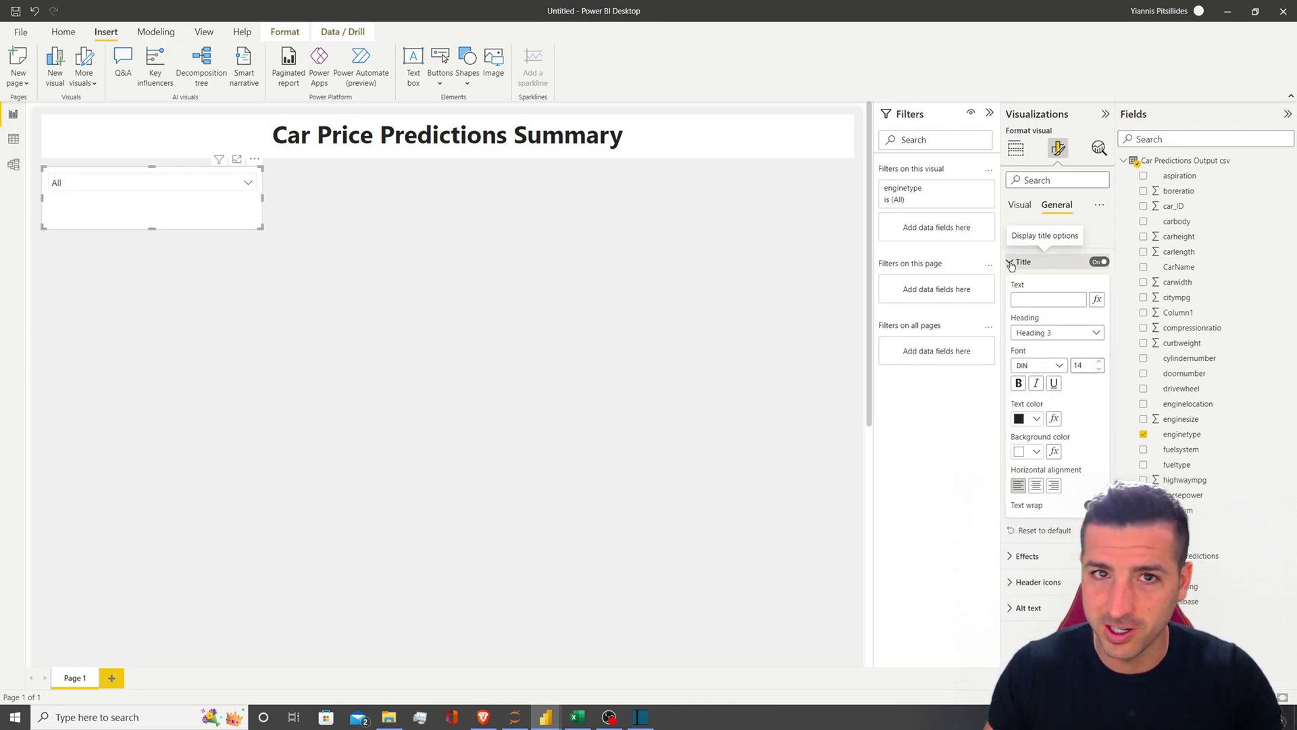
{"action": "left_click", "coordinate": [1036, 299]}
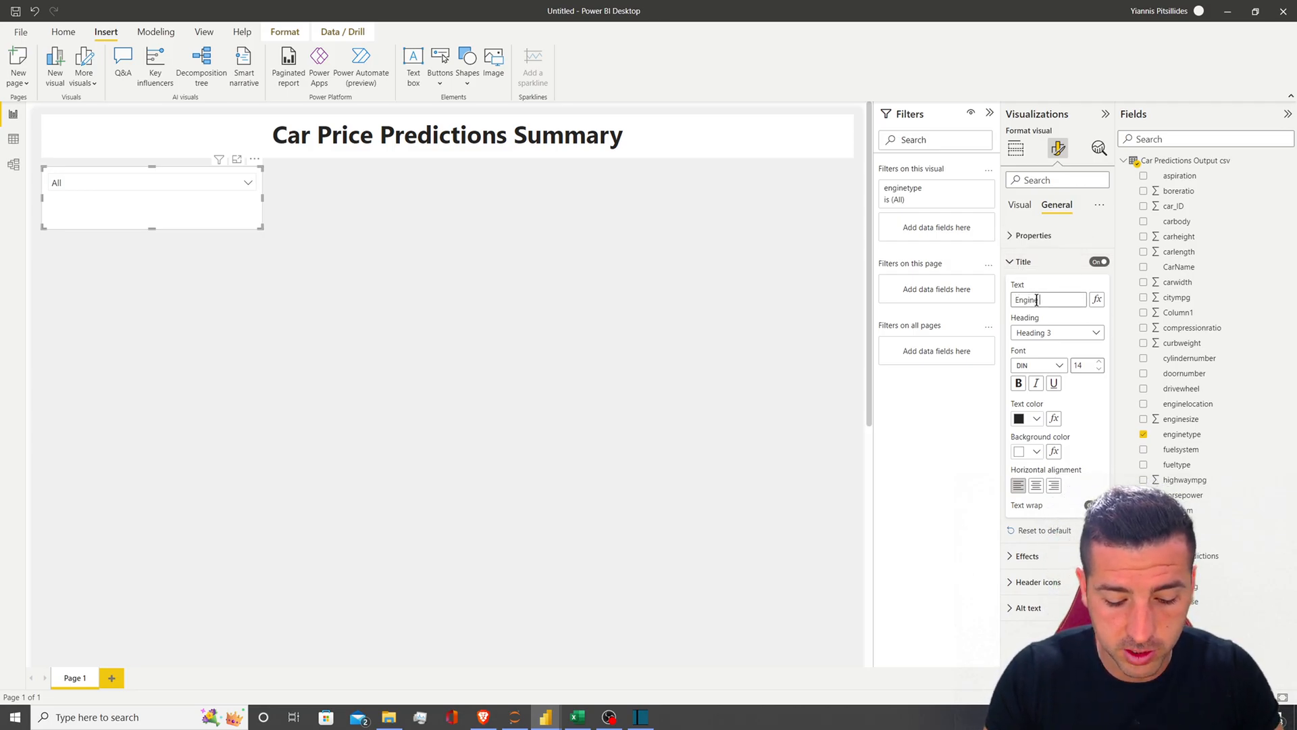
{"action": "type", "text": "Engine Typre"}
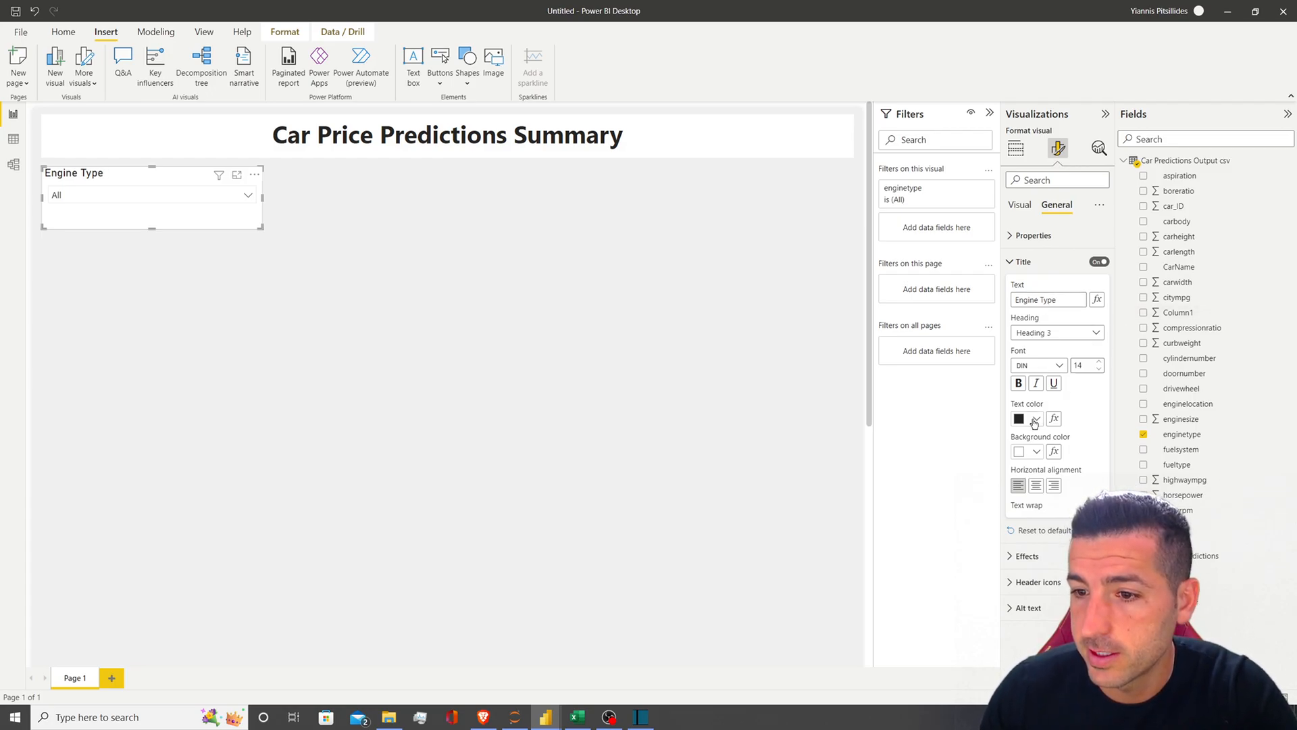
{"action": "left_click", "coordinate": [1036, 486]}
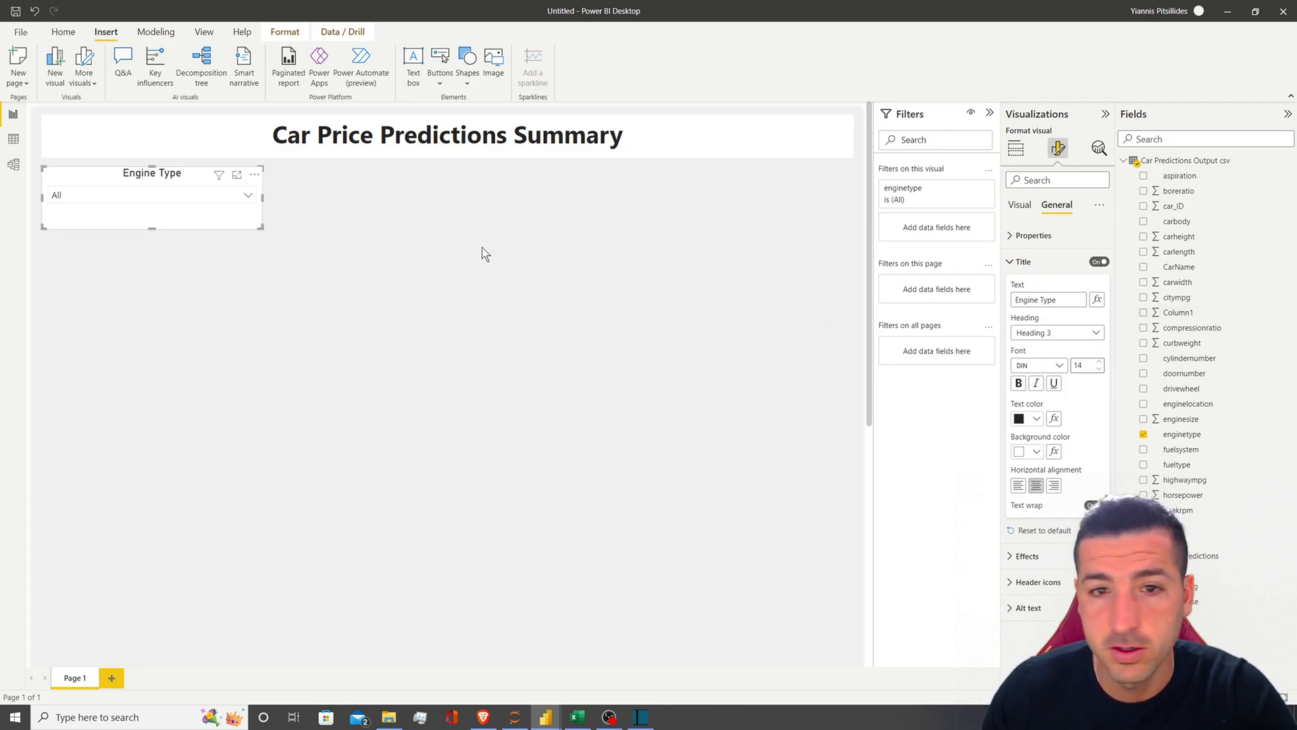
Make the Engine Type slicer slightly narrower and shorter, and deselect it
{"action": "left_click_drag", "start_coordinate": [261, 197], "coordinate": [253, 199]}
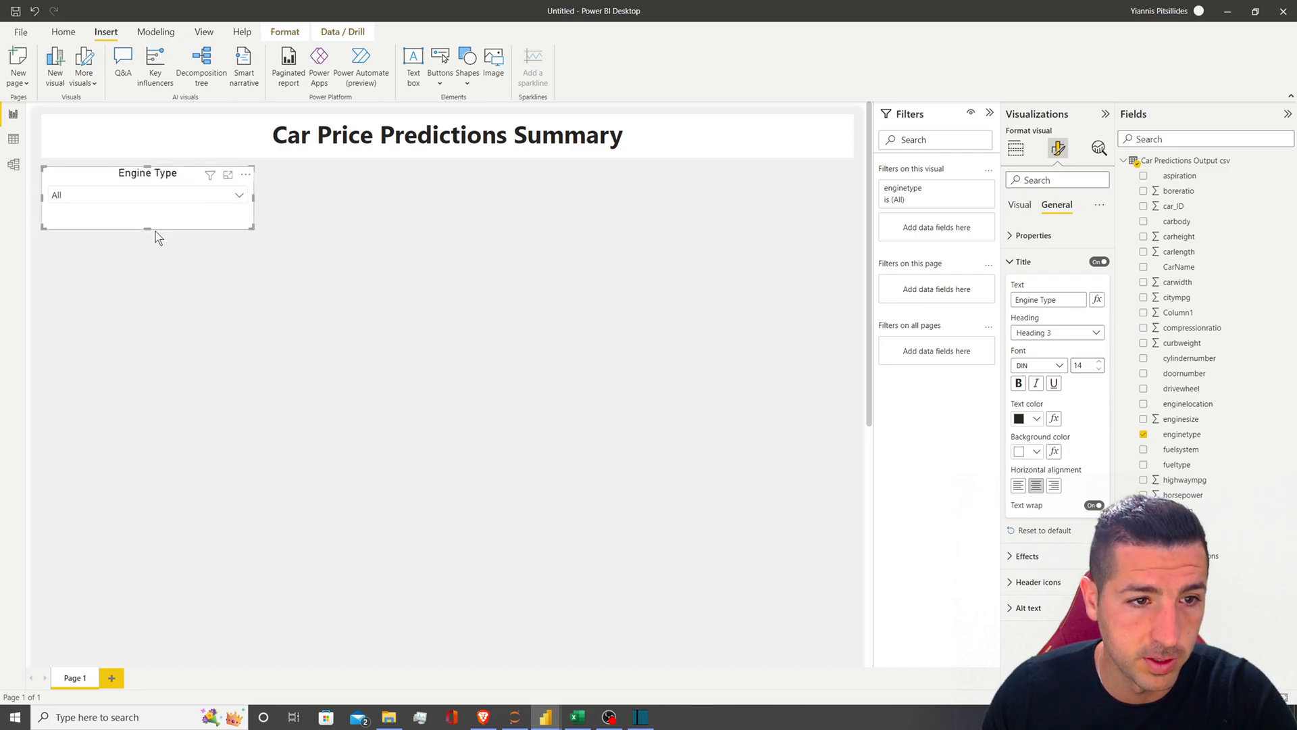
{"action": "left_click", "coordinate": [328, 213]}
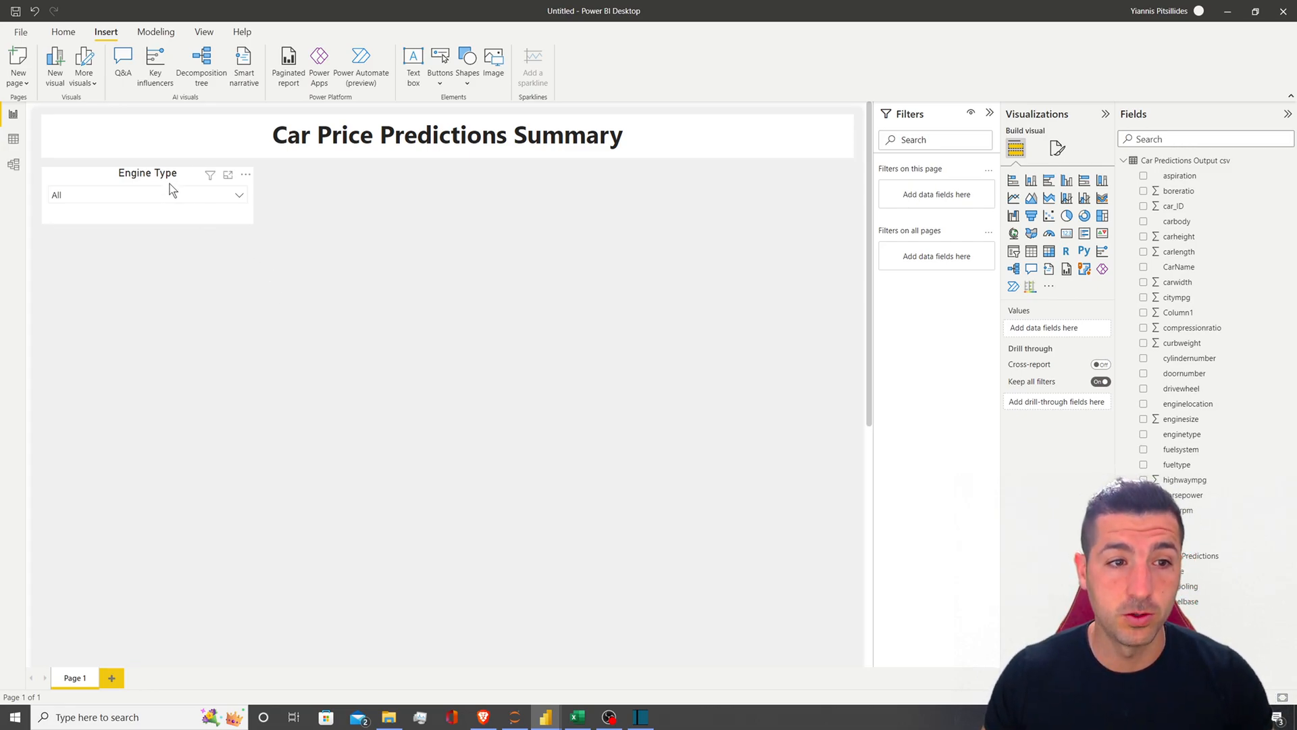
Duplicate the Engine Type slicer three times and arrange the four slicers in a row beneath the report title
{"action": "left_click", "coordinate": [142, 184]}
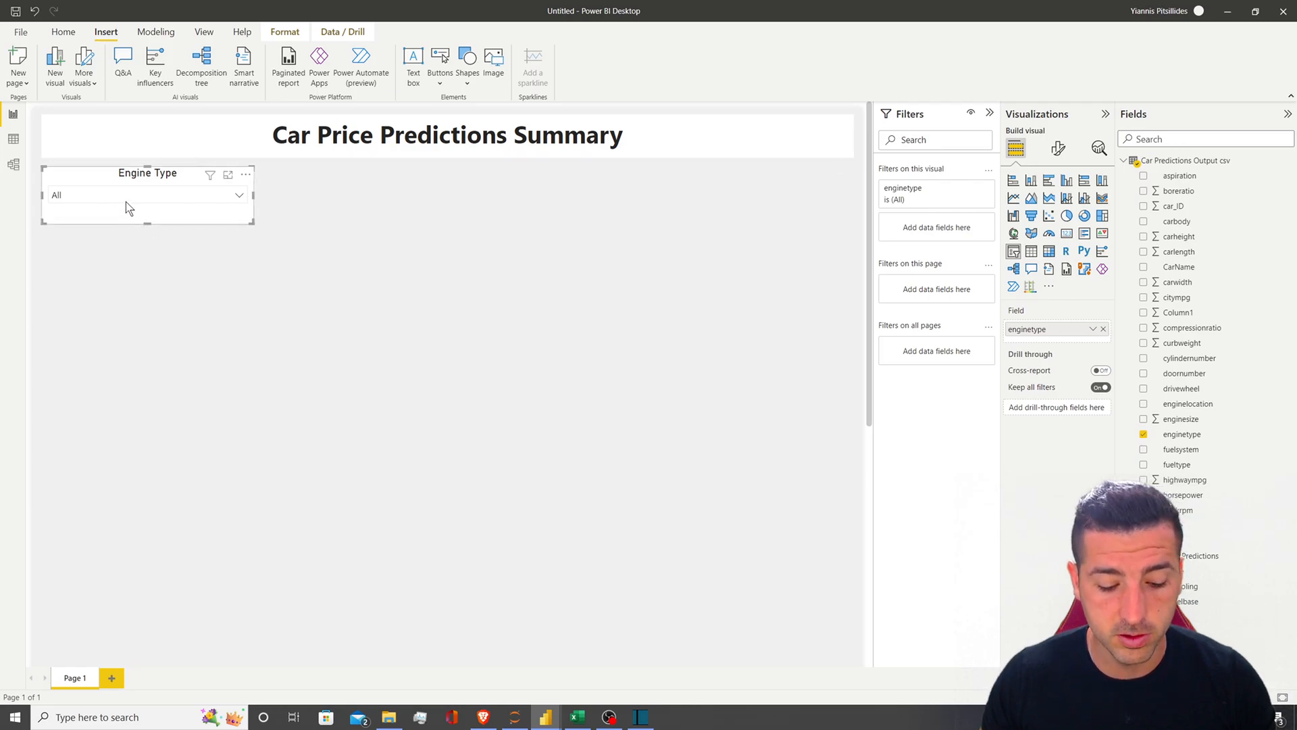
{"action": "left_click_drag", "start_coordinate": [188, 215], "coordinate": [201, 228]}
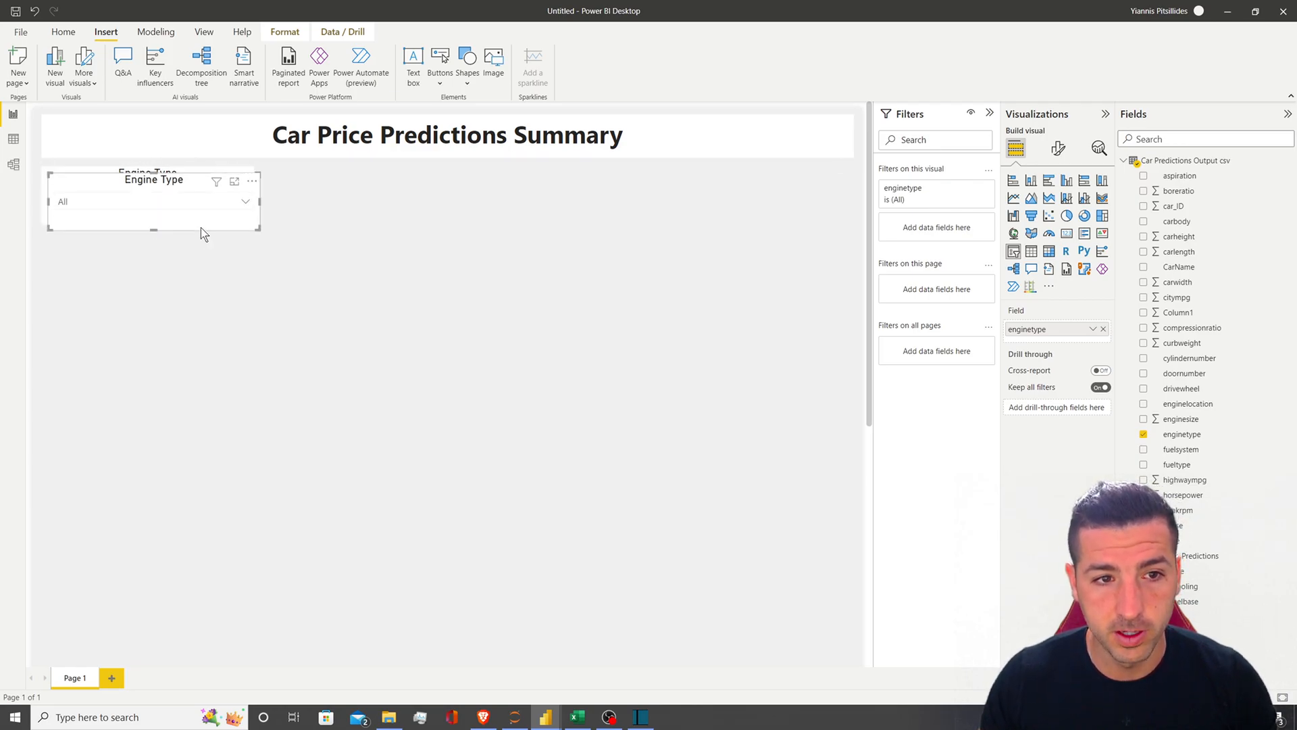
{"action": "left_click_drag", "start_coordinate": [194, 194], "coordinate": [764, 177]}
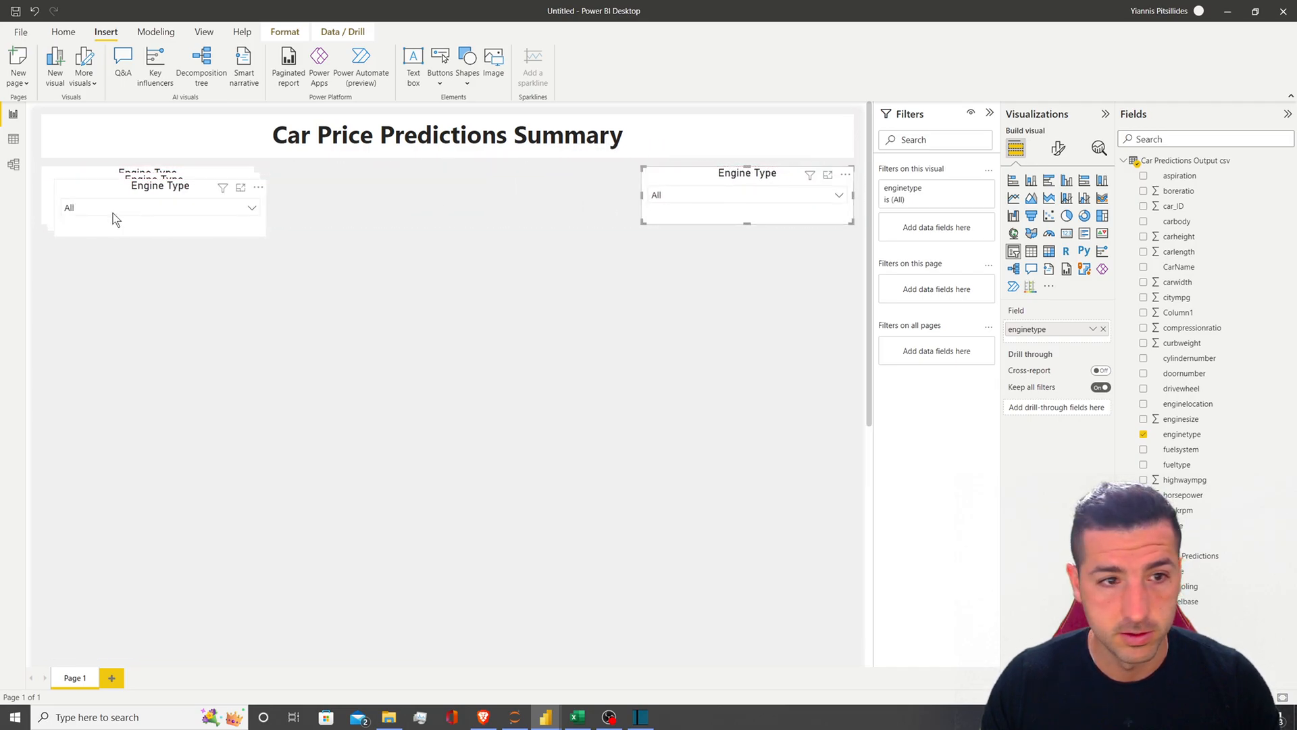
{"action": "left_click_drag", "start_coordinate": [152, 193], "coordinate": [510, 180]}
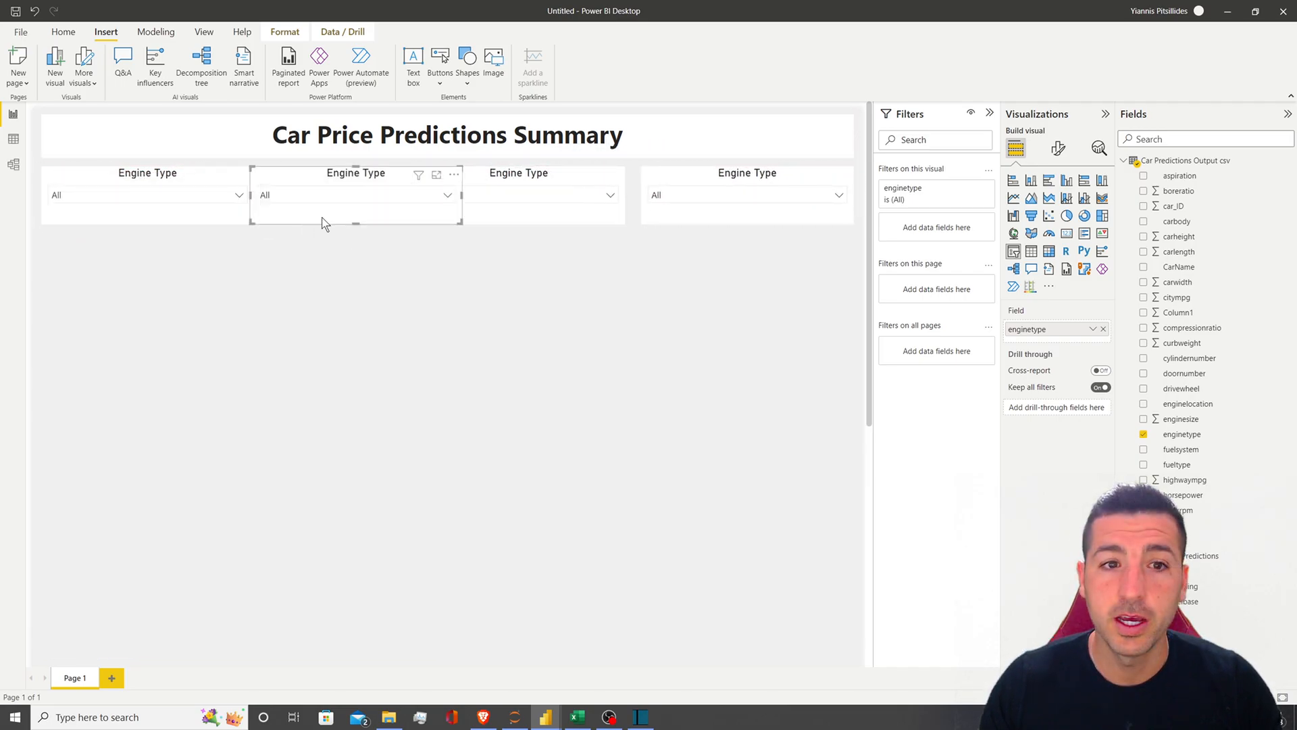
Nudge the rightmost and leftmost Engine Type slicers slightly up toward the title box
{"action": "left_click", "coordinate": [172, 182], "text": "ctrl"}
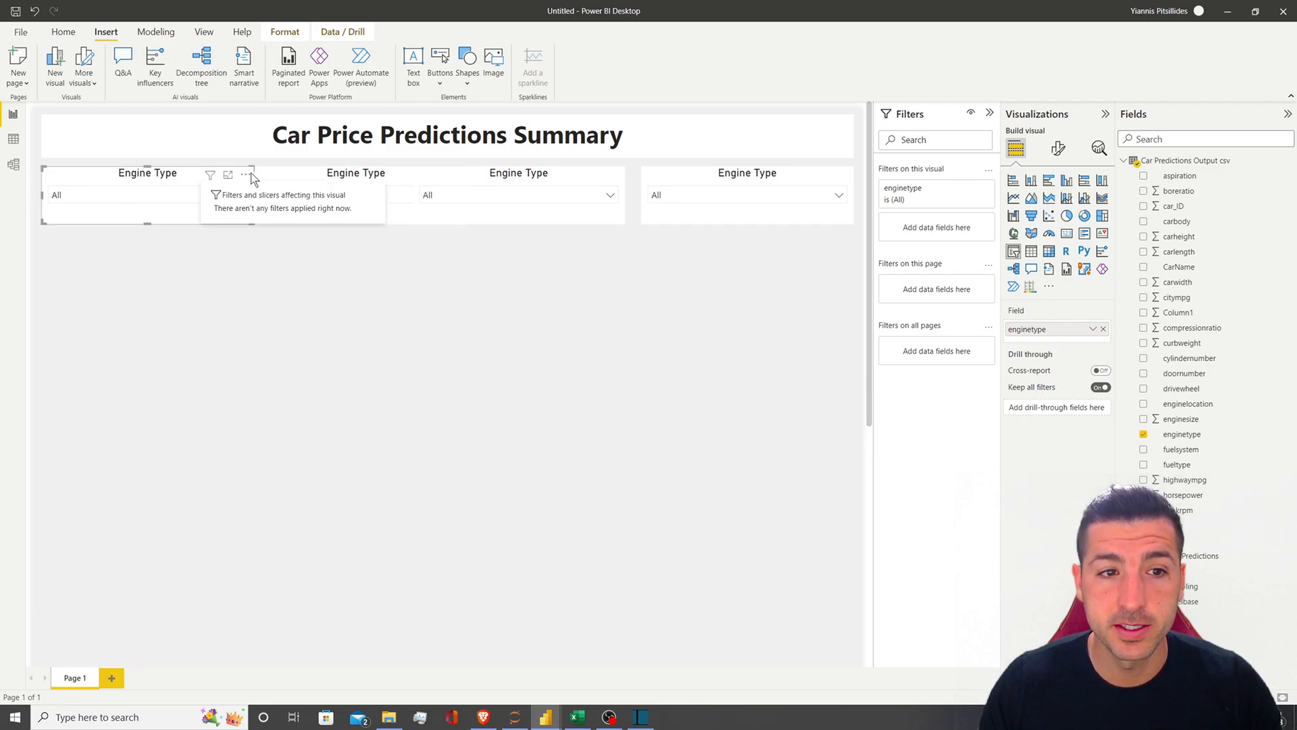
{"action": "mouse_move", "coordinate": [738, 176]}
{"action": "left_mouse_down"}
{"action": "mouse_move", "coordinate": [716, 177]}
{"action": "mouse_move", "coordinate": [737, 174]}
{"action": "left_mouse_up"}
{"action": "key", "text": "Up"}
{"action": "key", "text": "Up"}
{"action": "key", "text": "Up"}
{"action": "key", "text": "Up"}
{"action": "key", "text": "Up"}
{"action": "left_click", "coordinate": [116, 173]}
{"action": "key", "text": "Up"}
{"action": "key", "text": "Up"}
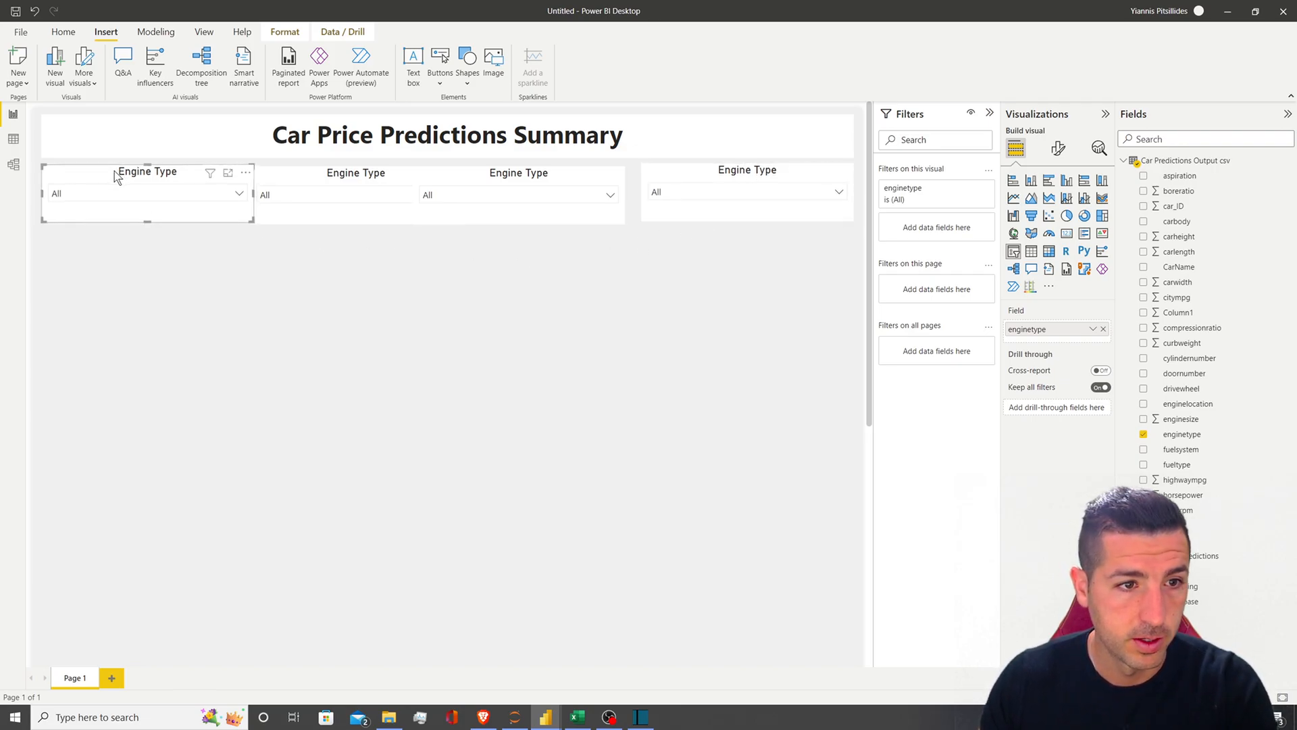
Align the tops of all four slicers and distribute them horizontally
{"action": "left_click", "coordinate": [319, 173], "text": "ctrl"}
{"action": "left_click", "coordinate": [511, 172], "text": "ctrl"}
{"action": "left_click", "coordinate": [721, 169], "text": "ctrl"}
{"action": "left_click", "coordinate": [273, 35]}
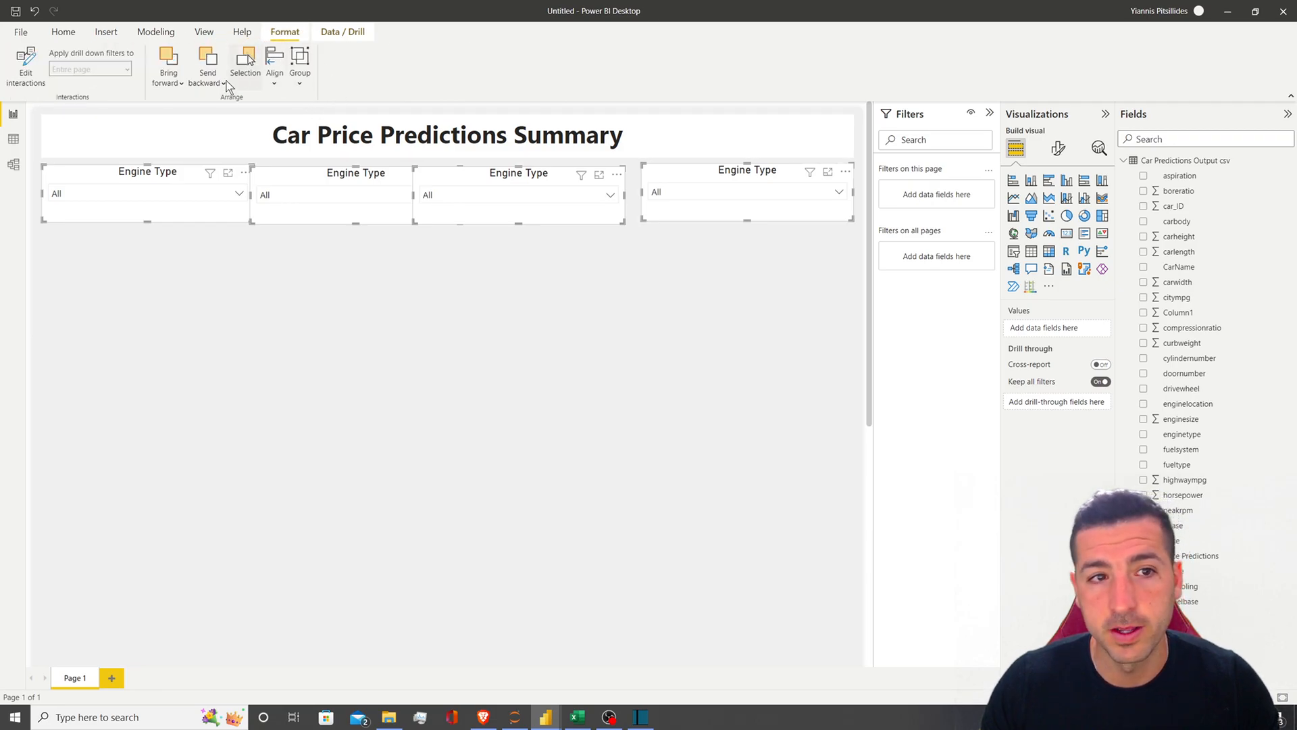
{"action": "left_click", "coordinate": [277, 87]}
{"action": "left_click", "coordinate": [317, 169]}
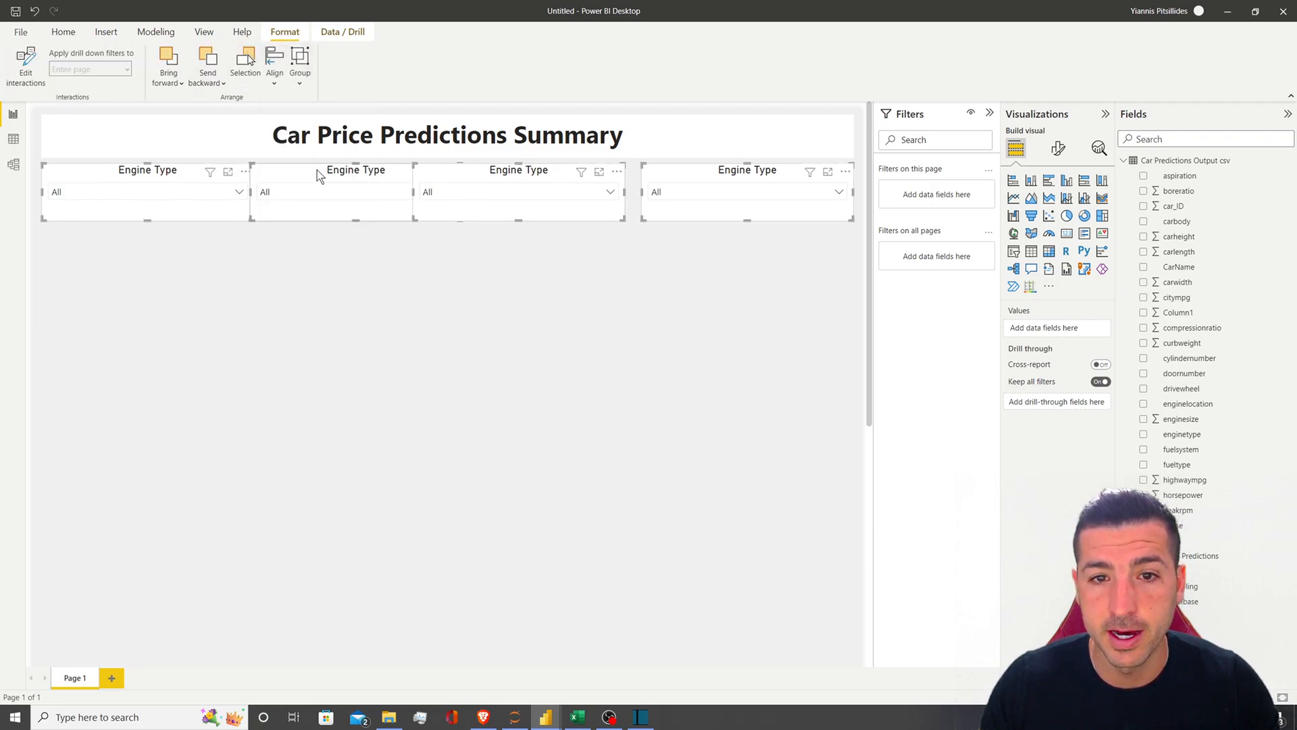
{"action": "left_click", "coordinate": [278, 74]}
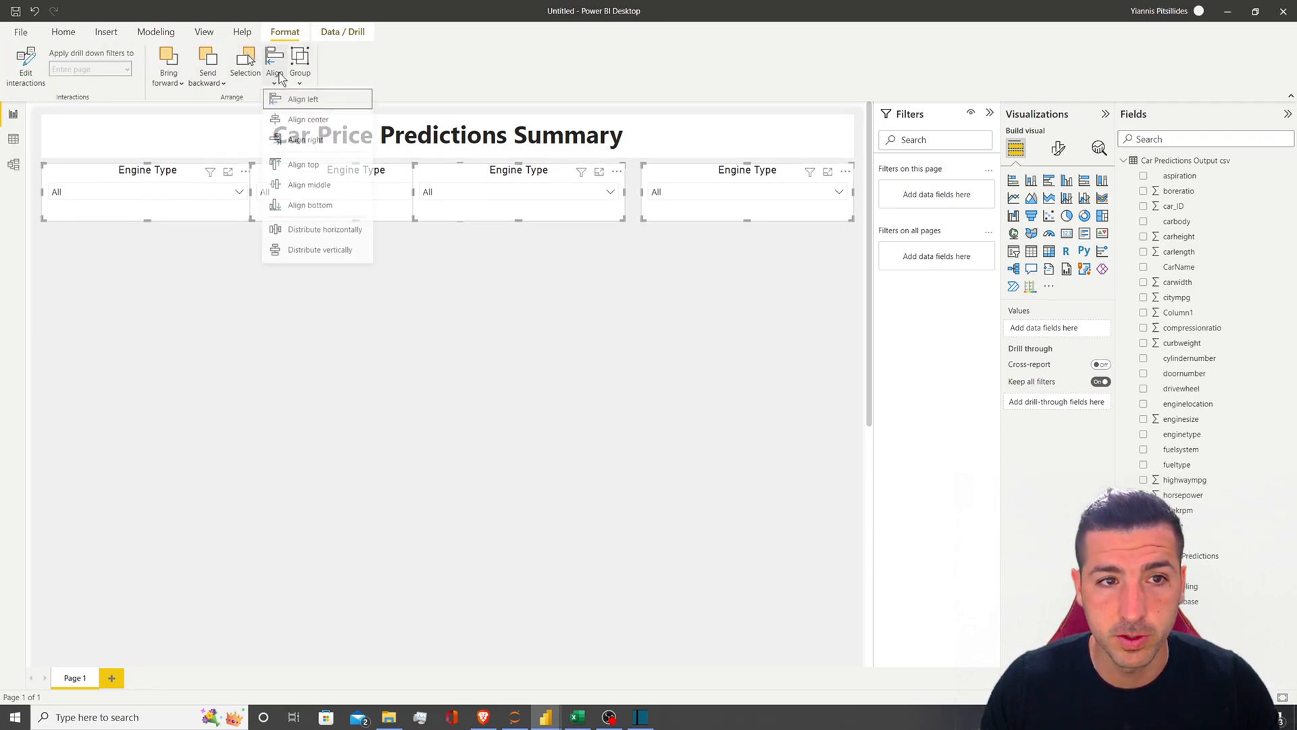
{"action": "left_click", "coordinate": [330, 237]}
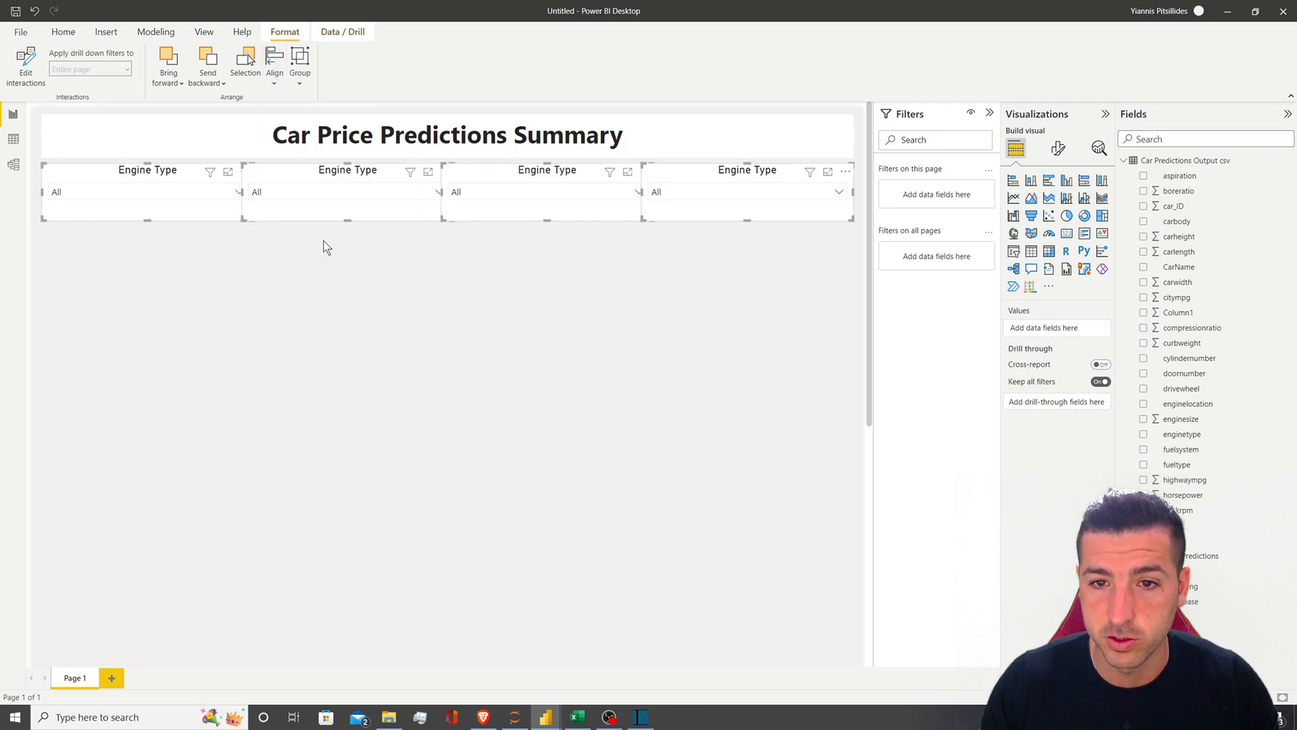
{"action": "left_click", "coordinate": [119, 225]}
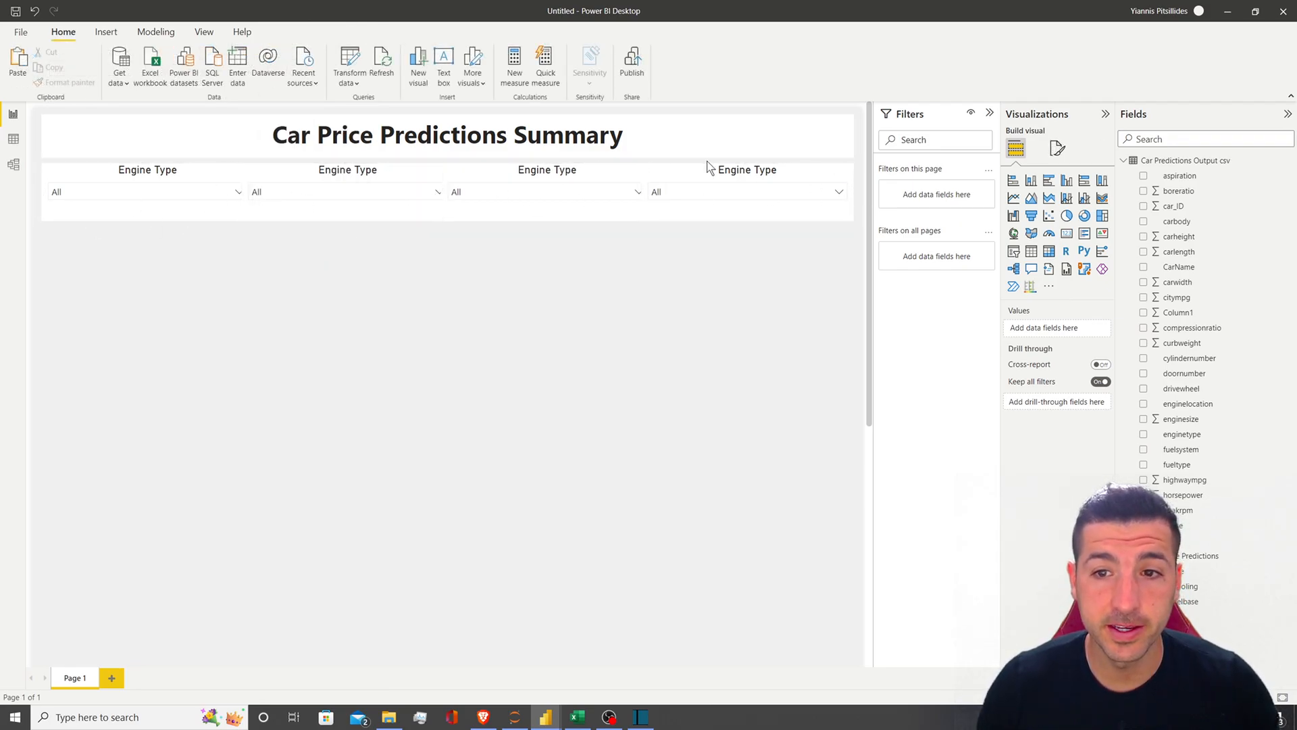
Set the width of all four slicers to 307
{"action": "left_click", "coordinate": [129, 172]}
{"action": "left_click", "coordinate": [330, 175], "text": "ctrl"}
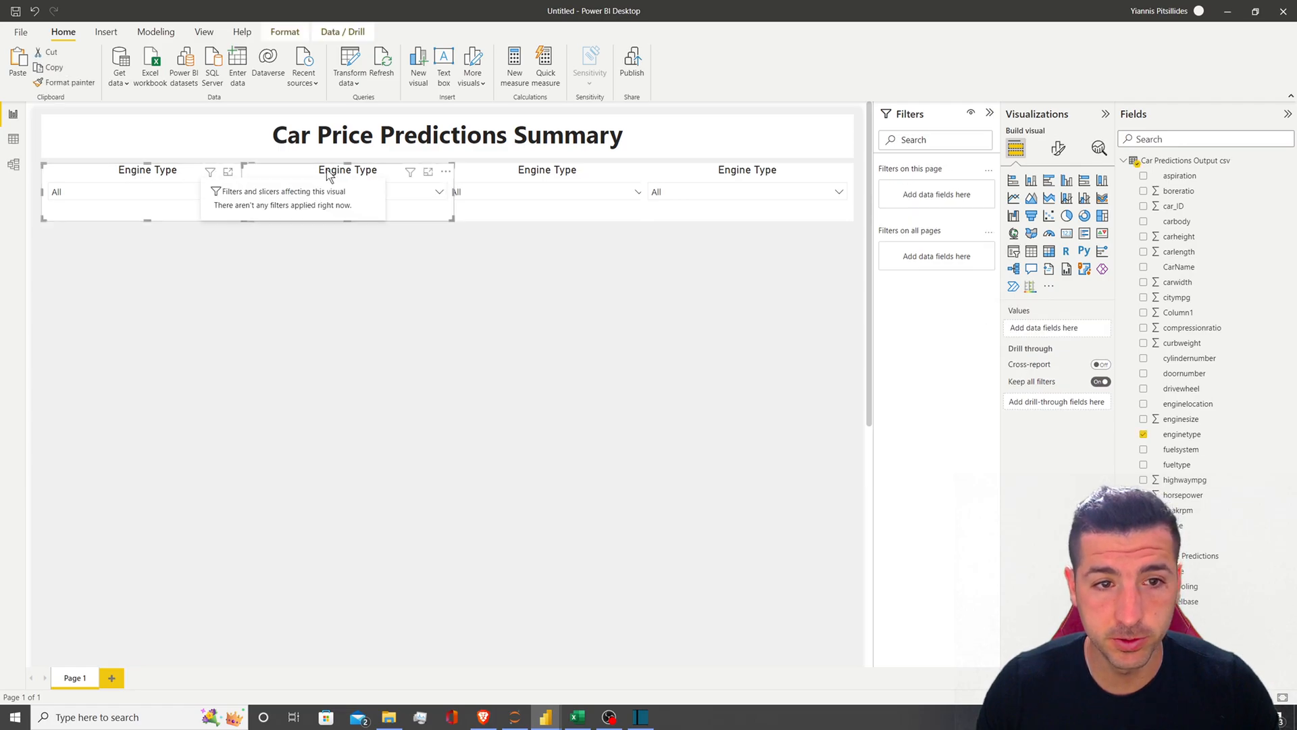
{"action": "left_click", "coordinate": [570, 173], "text": "ctrl"}
{"action": "left_click", "coordinate": [744, 172], "text": "ctrl"}
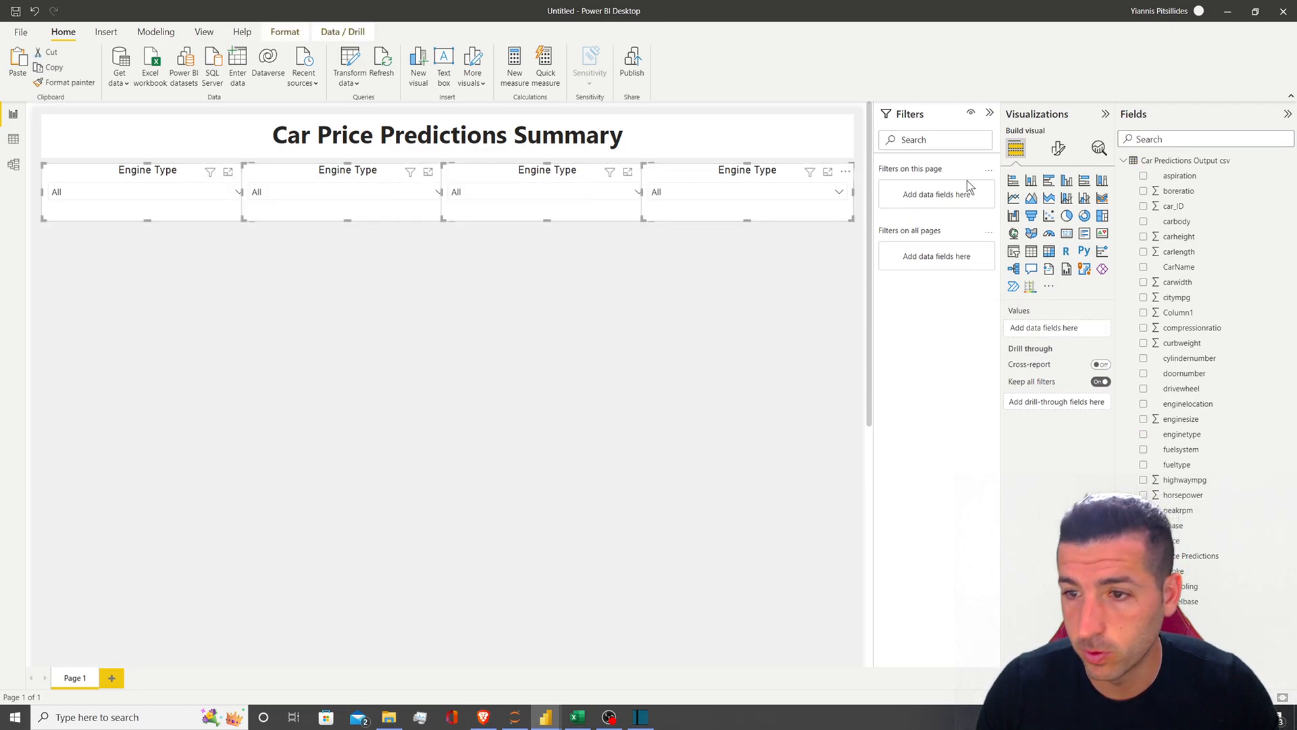
{"action": "left_click", "coordinate": [1058, 148]}
{"action": "left_click", "coordinate": [1041, 235]}
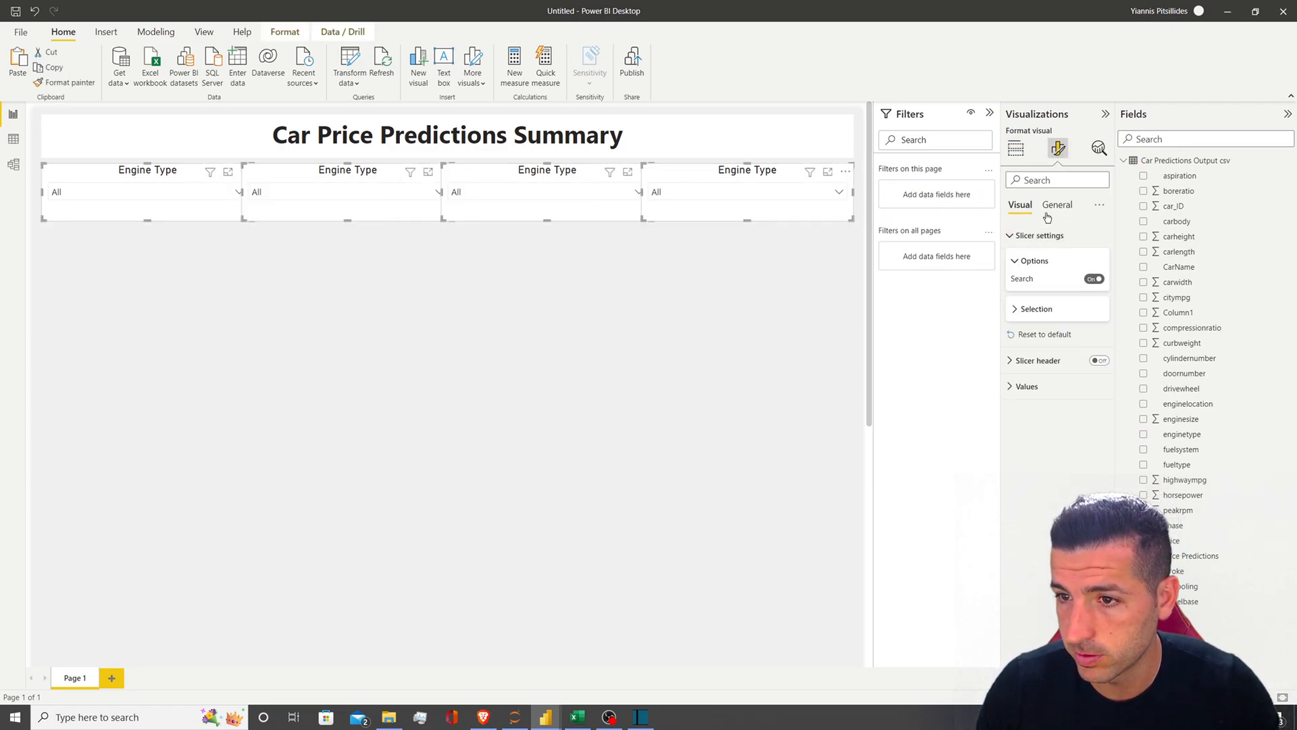
{"action": "left_click", "coordinate": [1057, 205]}
{"action": "left_click", "coordinate": [1026, 236]}
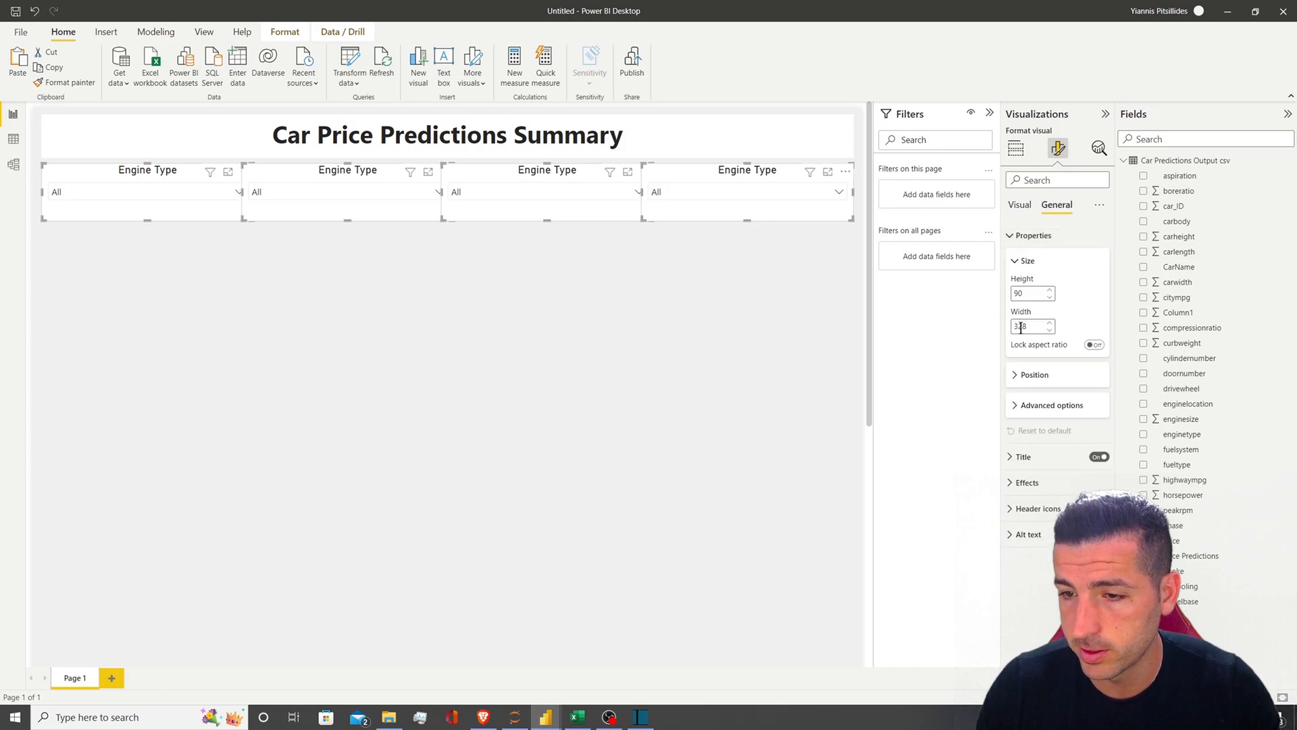
{"action": "type", "text": "307"}
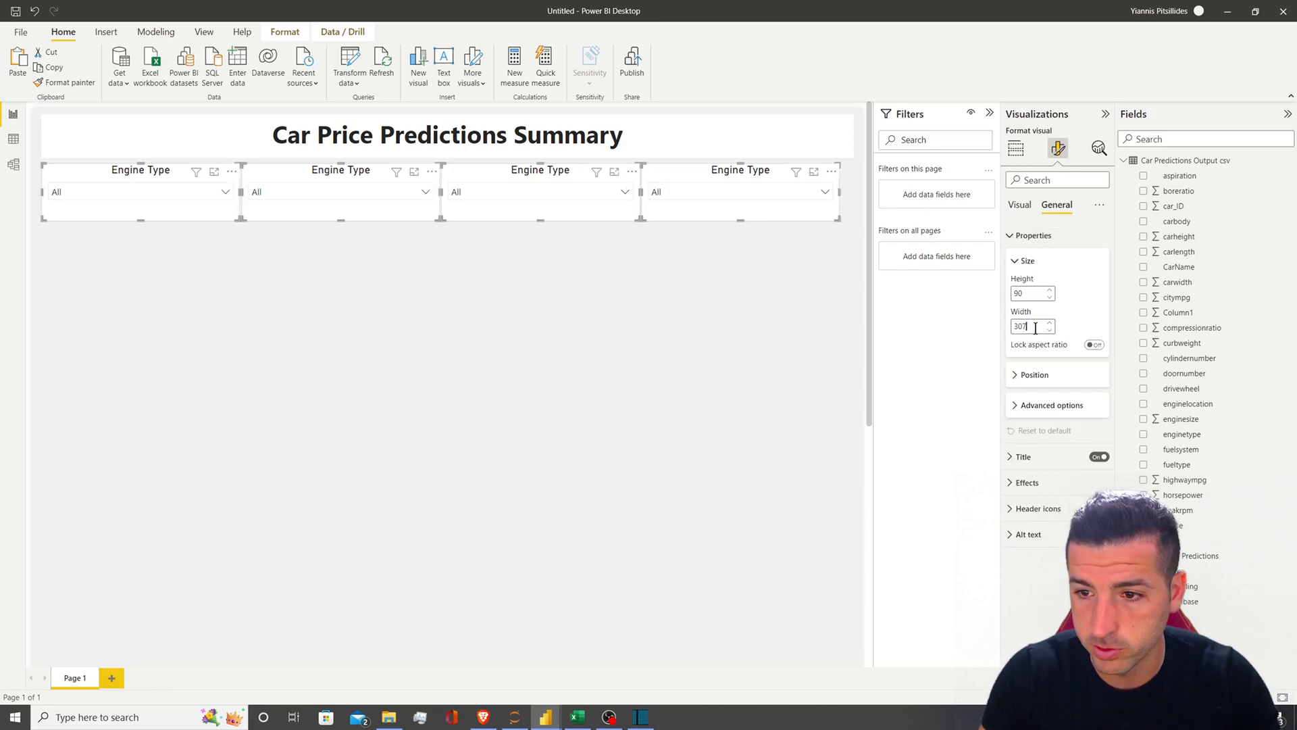
{"action": "left_click", "coordinate": [612, 243]}
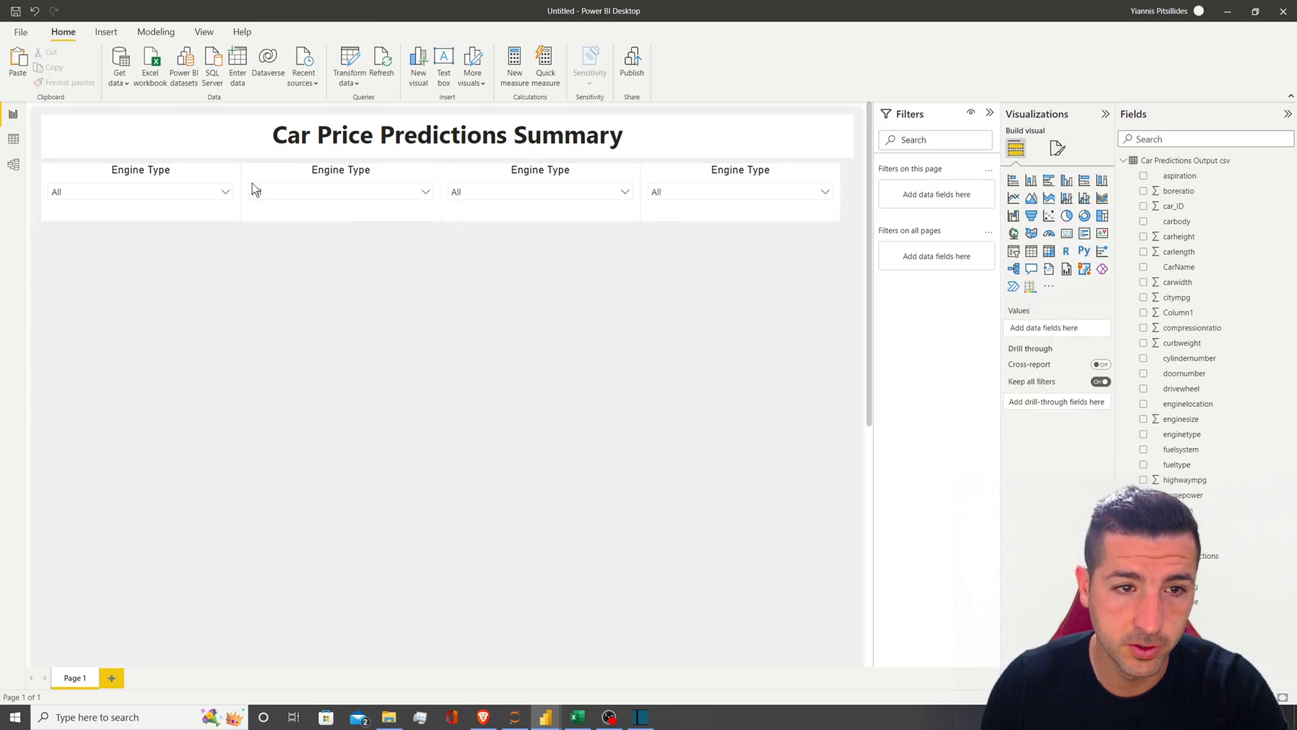
Move the rightmost slicer flush with the title box's right edge and distribute the four slicers horizontally with even gaps
{"action": "left_click_drag", "start_coordinate": [674, 173], "coordinate": [688, 172]}
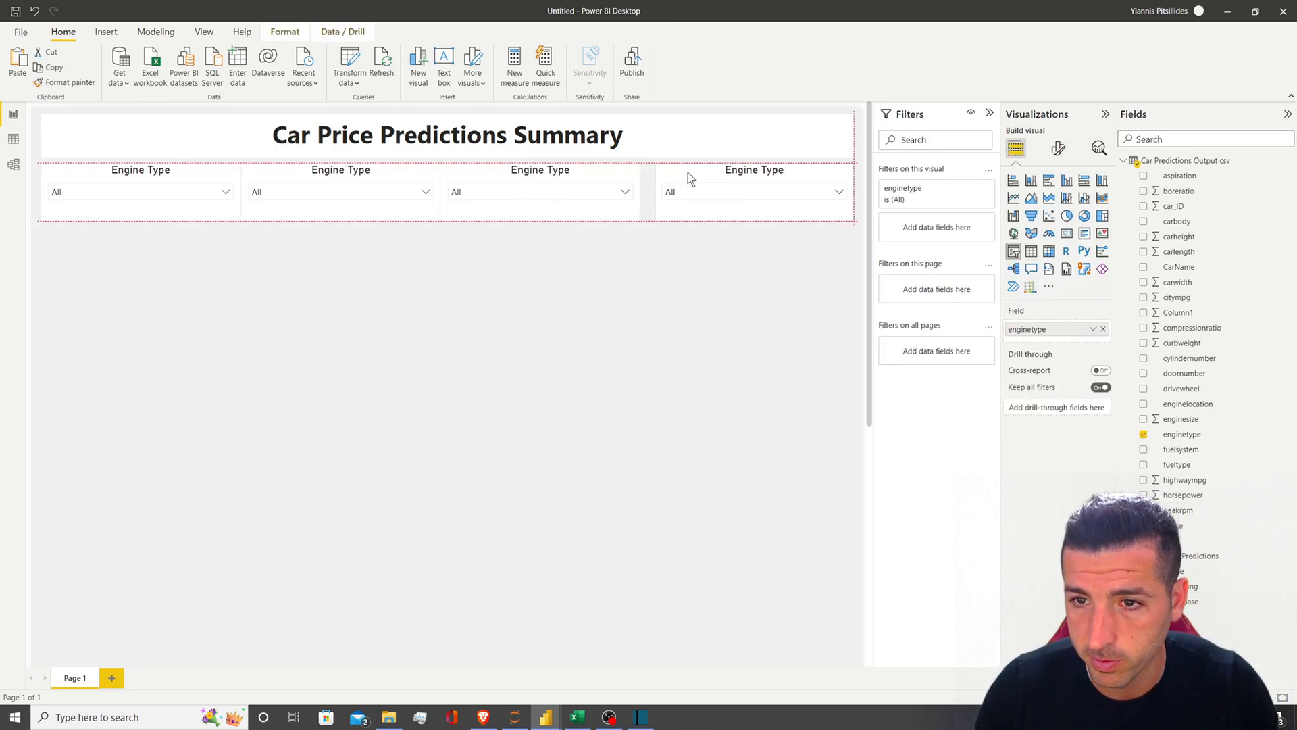
{"action": "left_click", "coordinate": [162, 174], "text": "ctrl"}
{"action": "left_click", "coordinate": [371, 173], "text": "ctrl"}
{"action": "left_click", "coordinate": [510, 174], "text": "ctrl"}
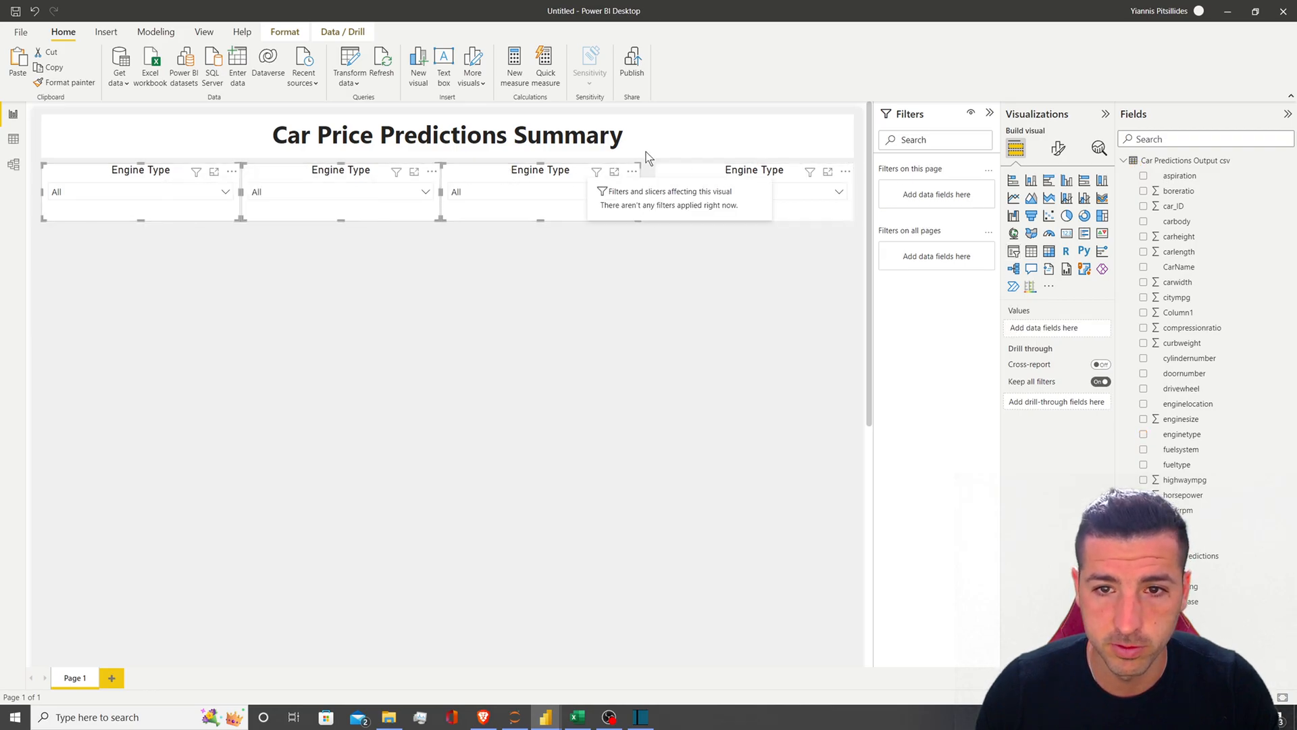
{"action": "left_click", "coordinate": [284, 31]}
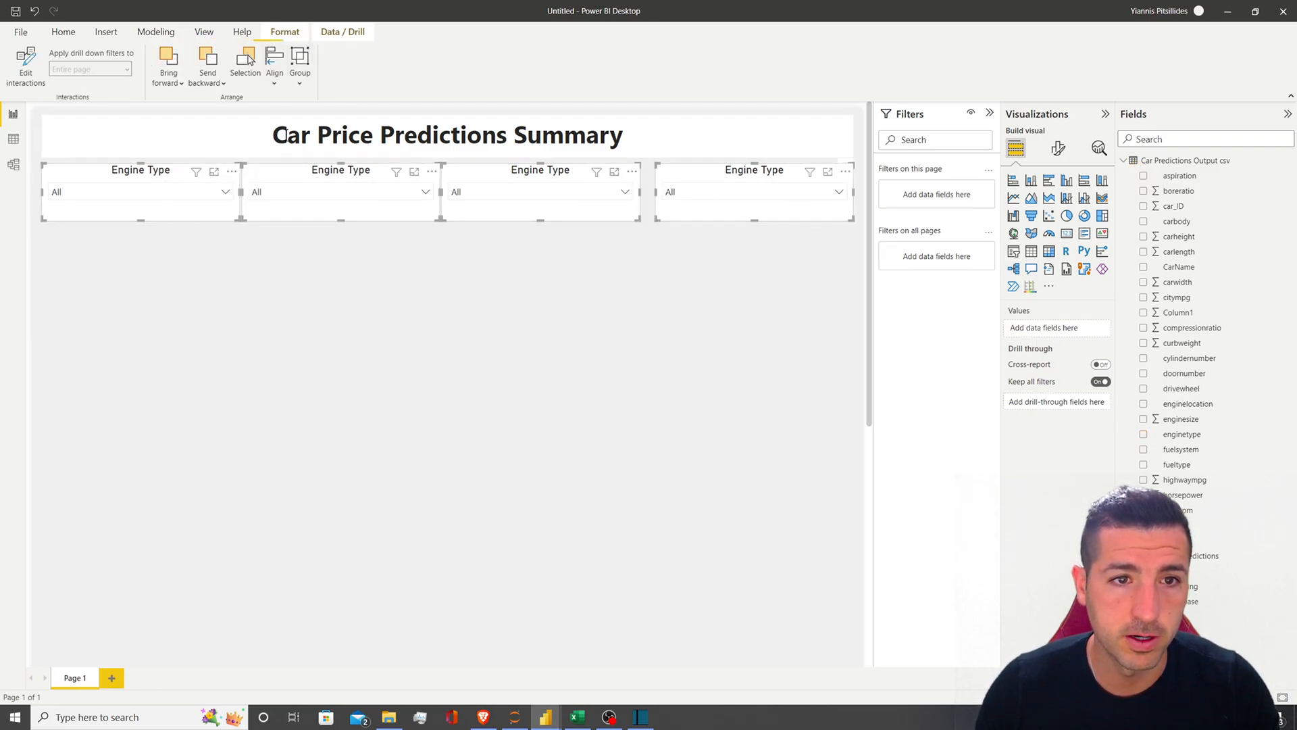
{"action": "left_click", "coordinate": [274, 67]}
{"action": "left_click", "coordinate": [314, 233]}
{"action": "left_click", "coordinate": [408, 305]}
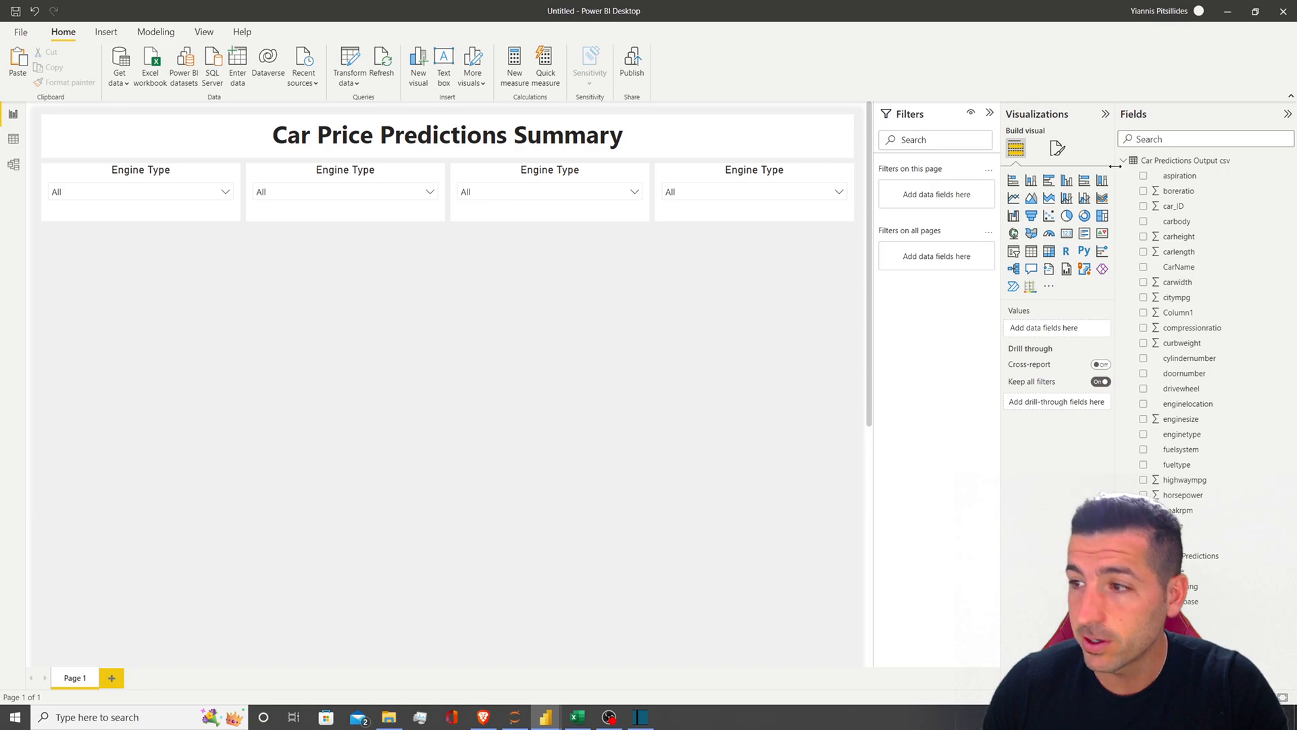
Replace the second slicer's field with cylindernumber and check its dropdown options
{"action": "left_click", "coordinate": [363, 173]}
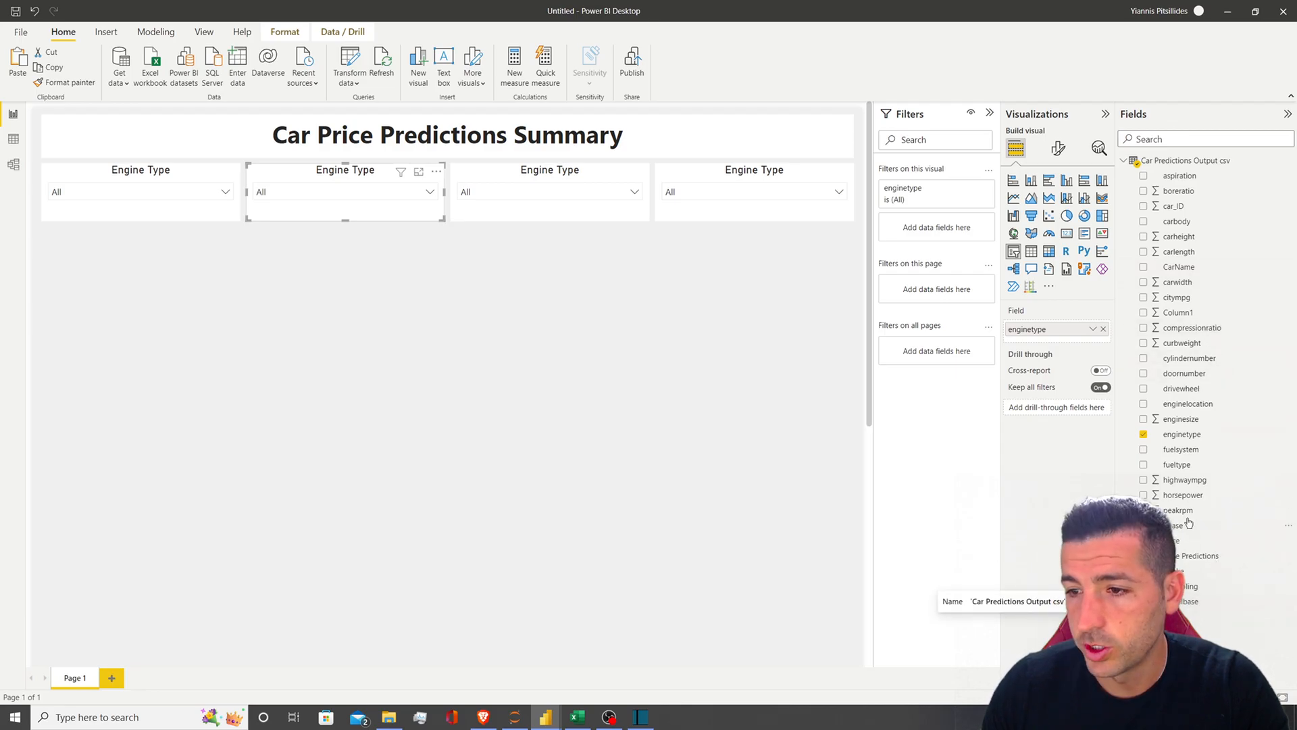
{"action": "left_click_drag", "start_coordinate": [1202, 365], "coordinate": [1048, 357]}
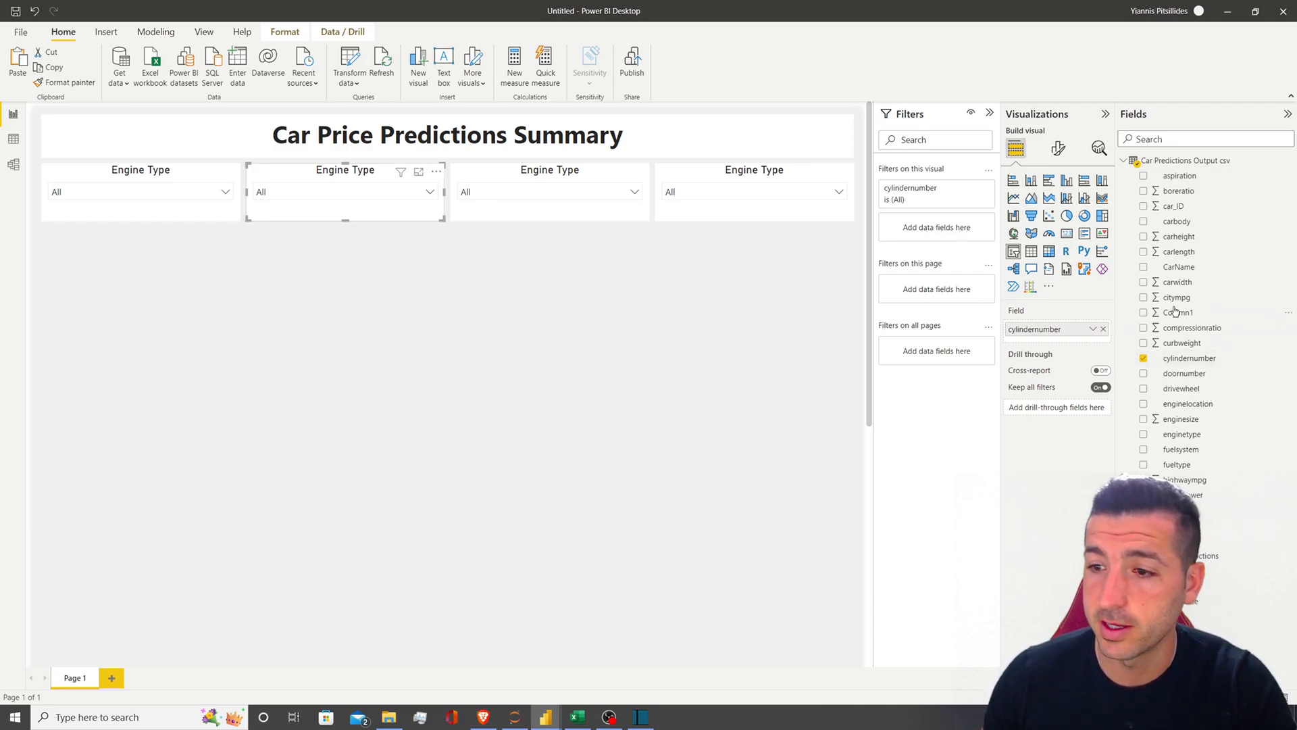
{"action": "left_click", "coordinate": [412, 194]}
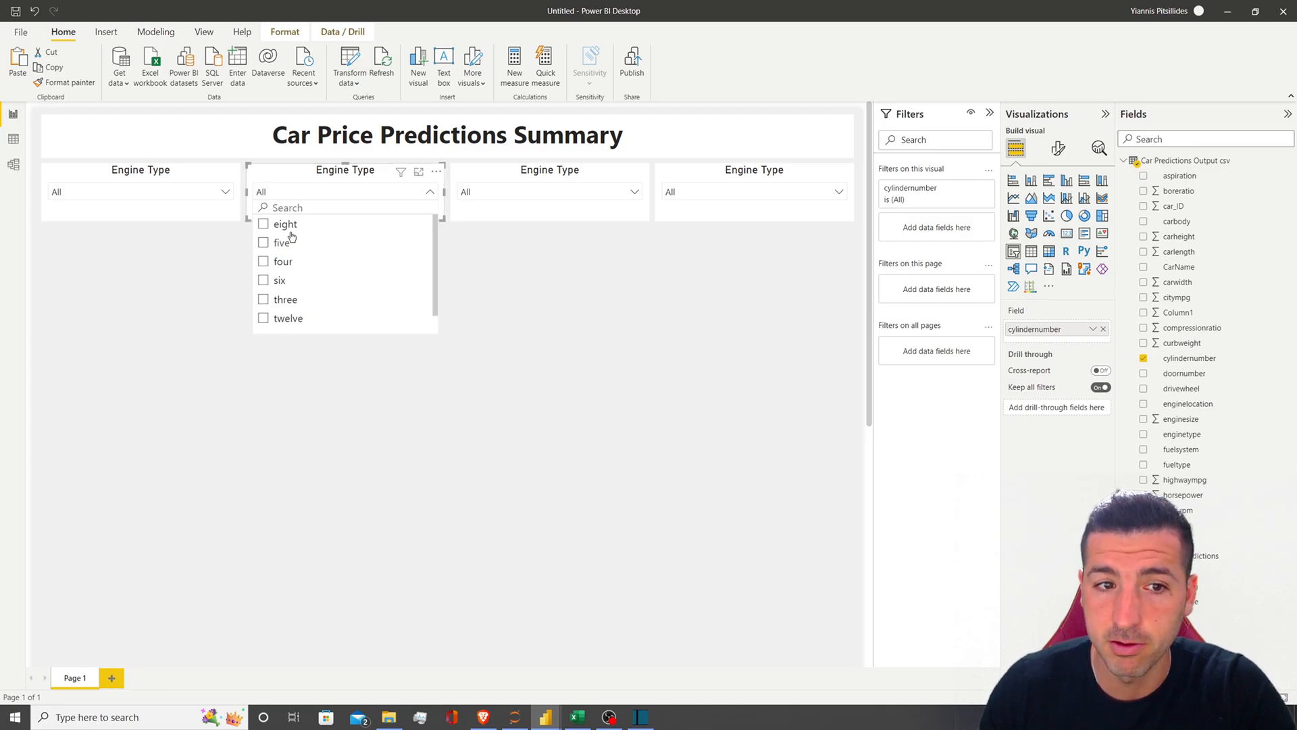
{"action": "left_click", "coordinate": [350, 177]}
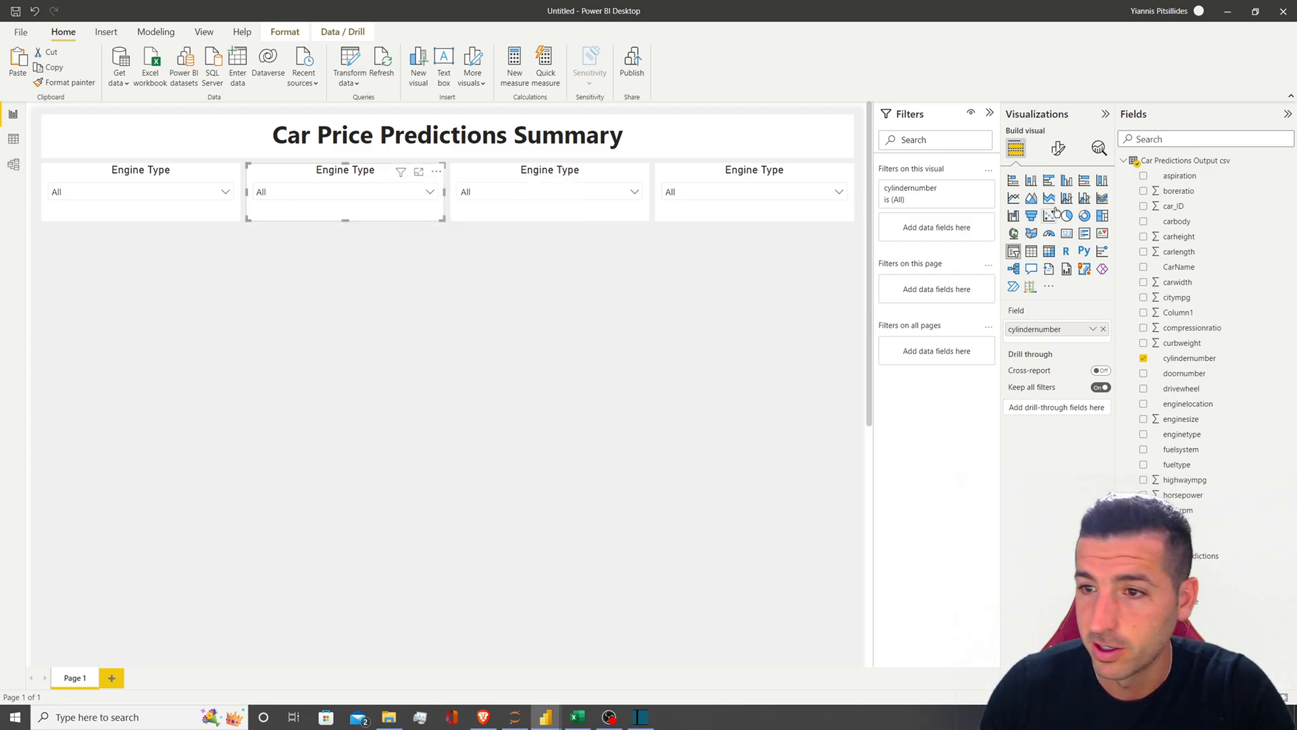
Change the second slicer's title text to "Cylinder Number"
{"action": "left_click", "coordinate": [1058, 148]}
{"action": "left_click", "coordinate": [1057, 204]}
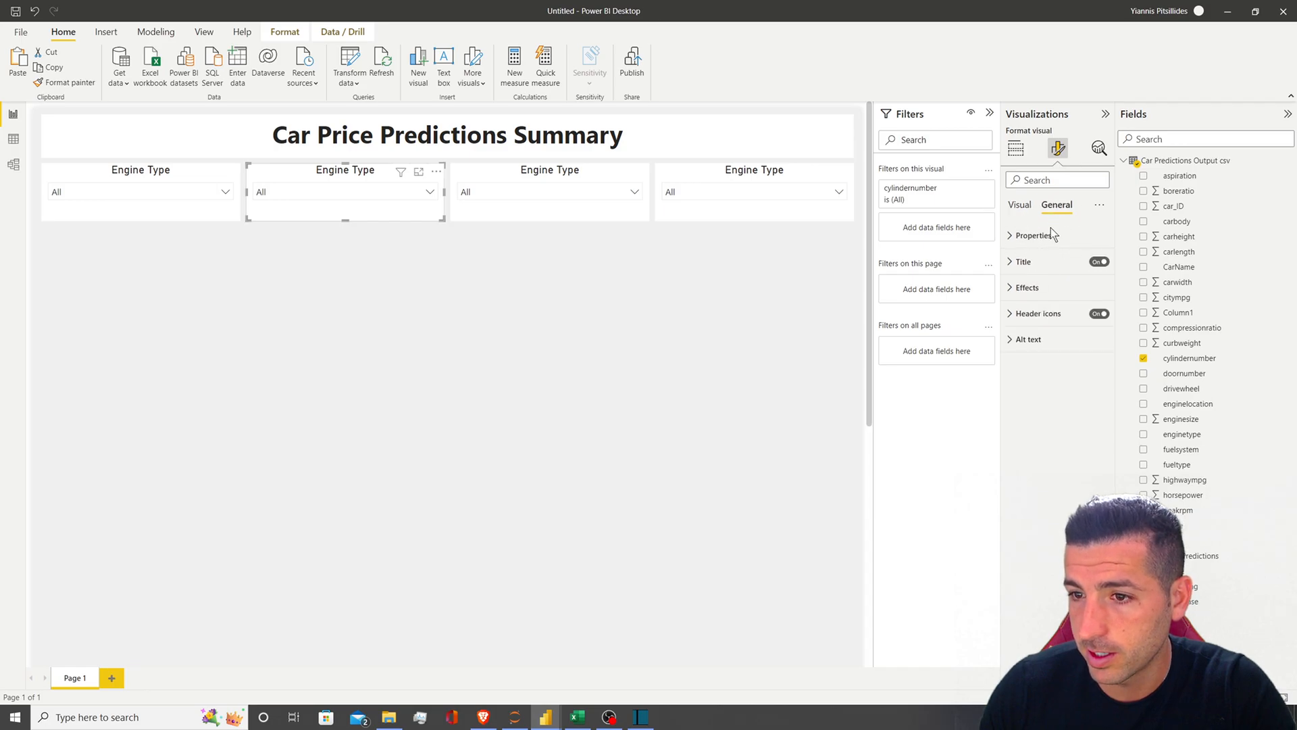
{"action": "left_click", "coordinate": [1022, 261]}
{"action": "triple_click", "coordinate": [1043, 301]}
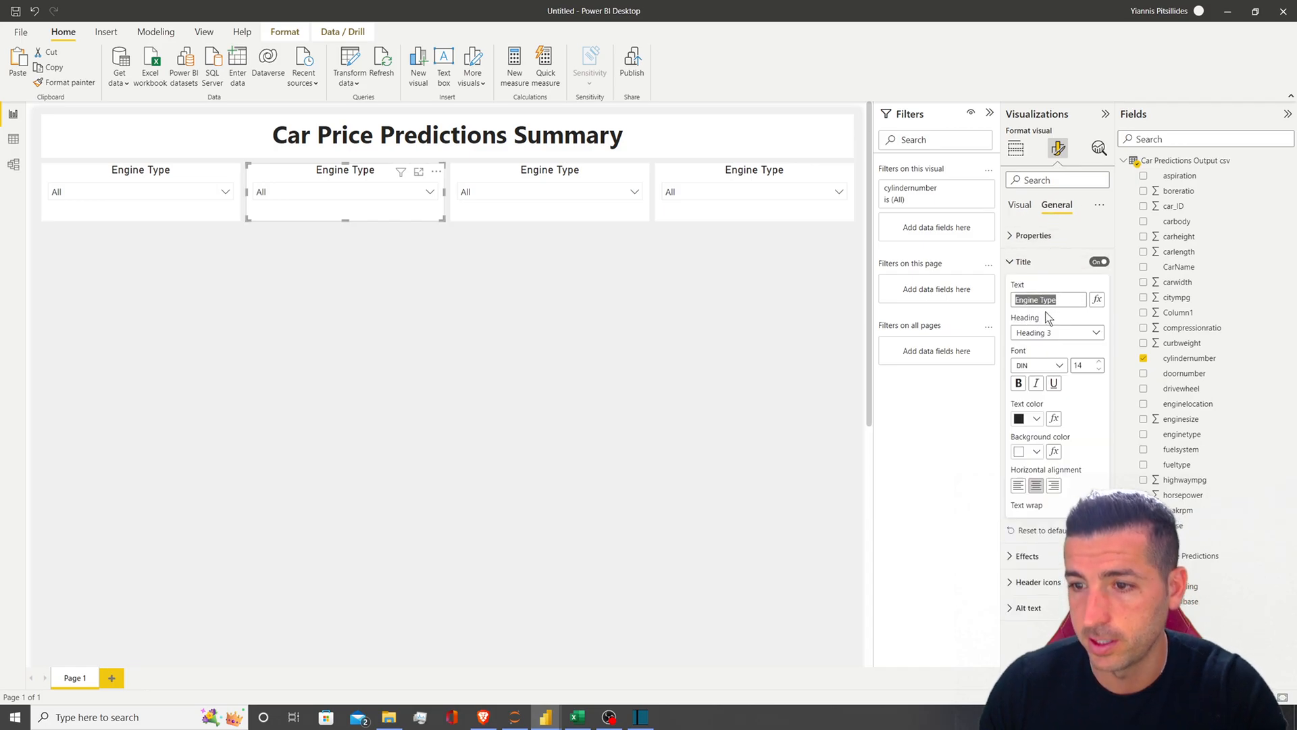
{"action": "type", "text": "Cylinder Num"}
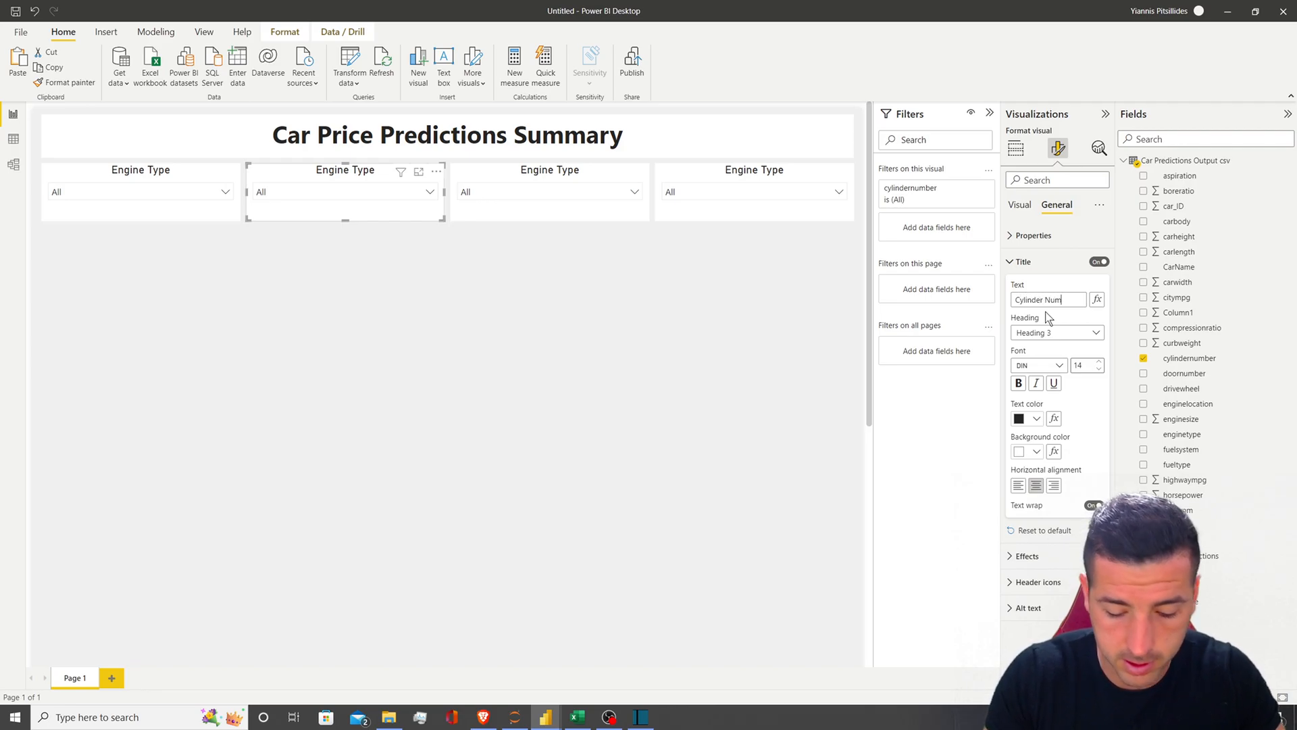
{"action": "left_click", "coordinate": [714, 360]}
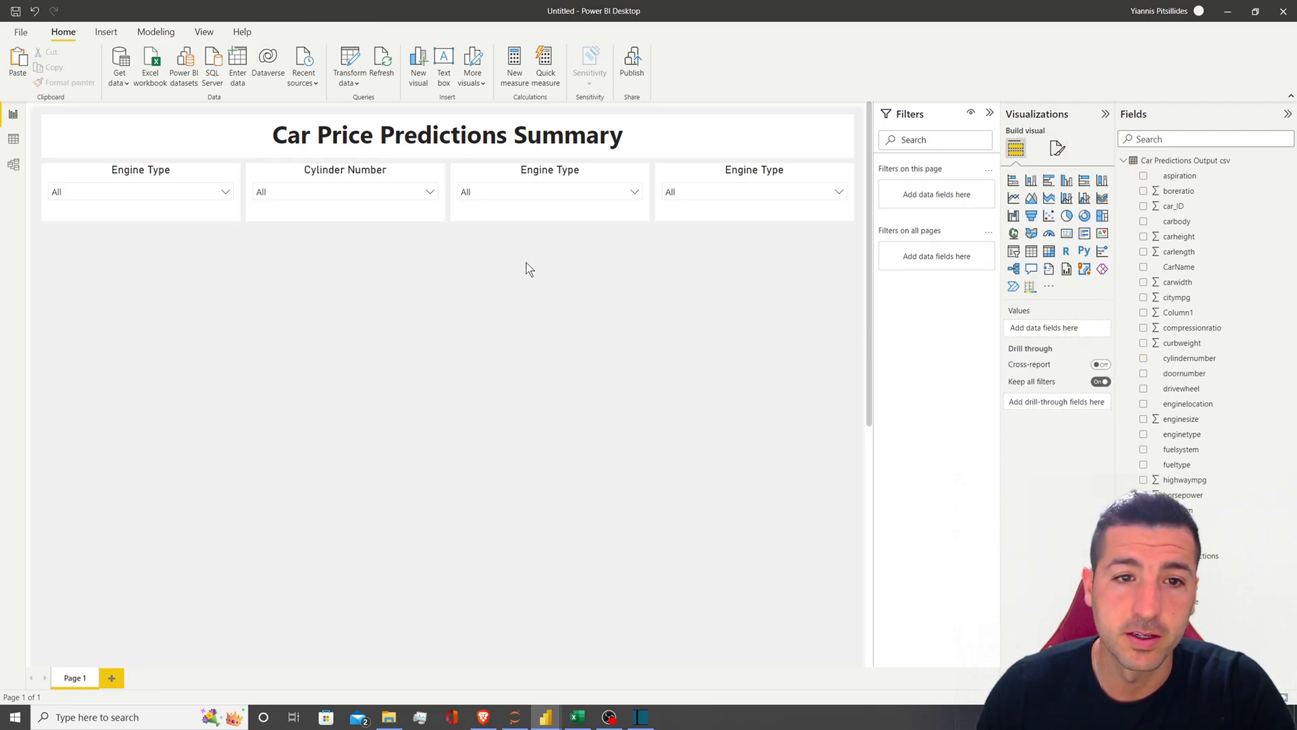
Replace the third slicer's enginetype field with fueltype and check its dropdown options
{"action": "left_click", "coordinate": [546, 180]}
{"action": "left_click", "coordinate": [1162, 139]}
{"action": "type", "text": "fuer"}
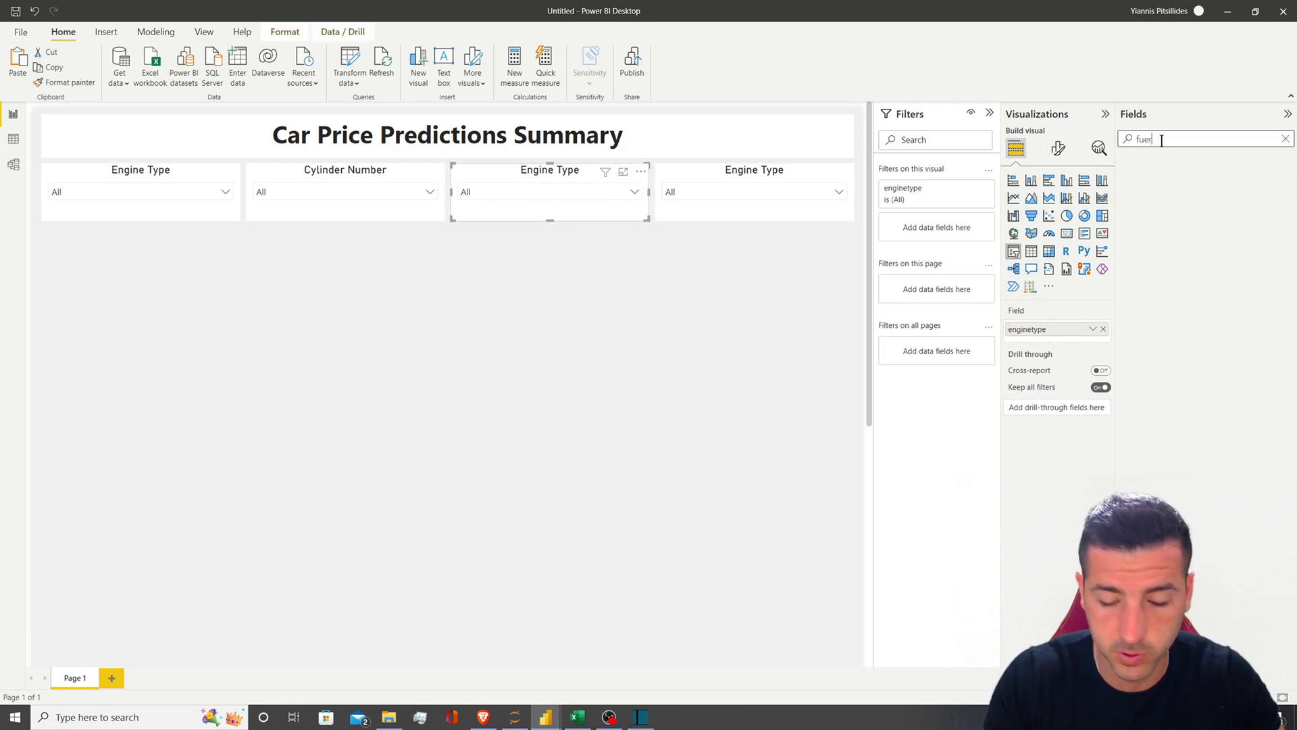
{"action": "key", "text": "BackSpace"}
{"action": "left_click_drag", "start_coordinate": [1189, 192], "coordinate": [1067, 331]}
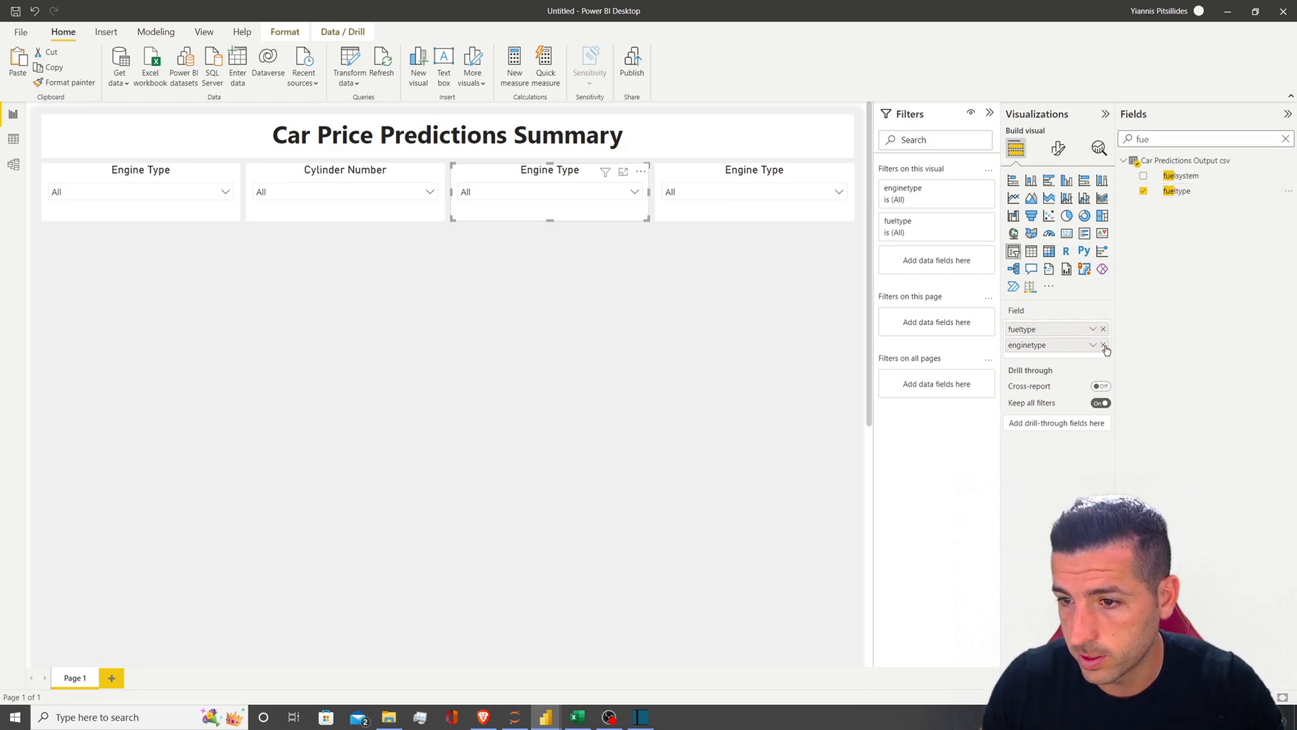
{"action": "left_click", "coordinate": [1104, 346]}
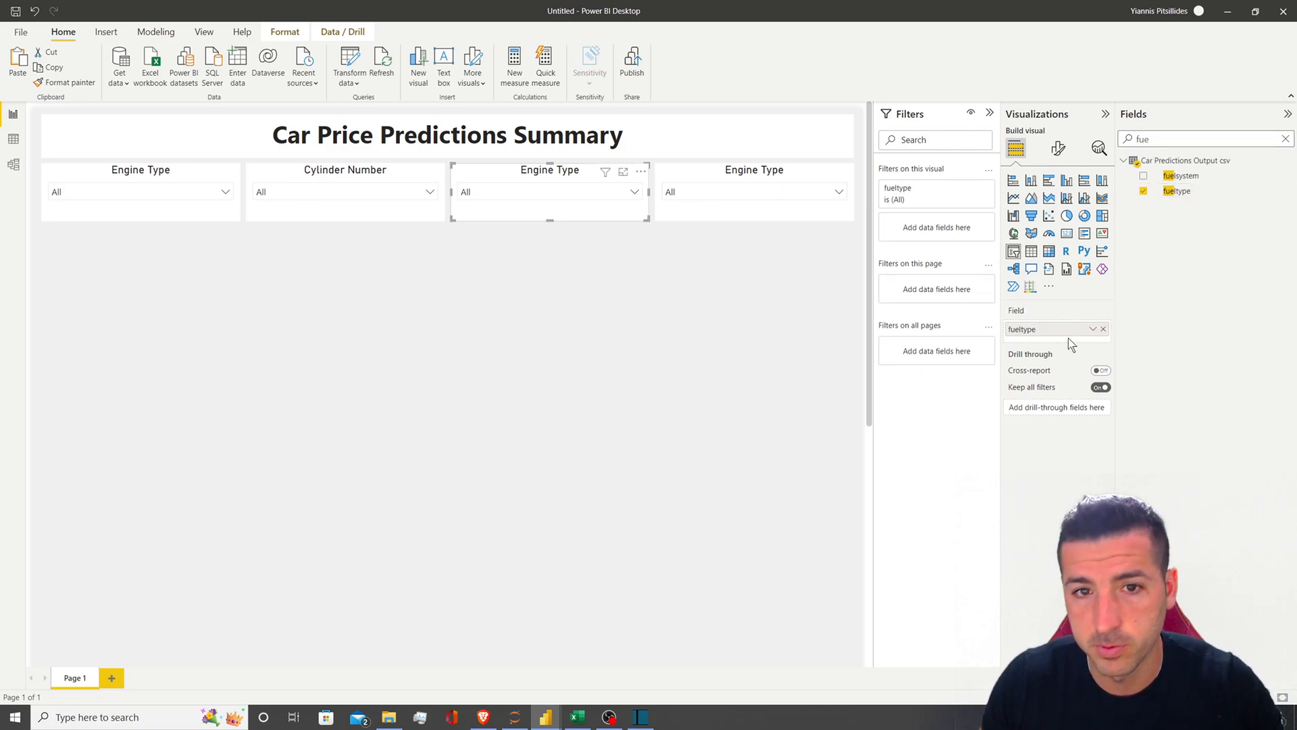
{"action": "left_click", "coordinate": [614, 195]}
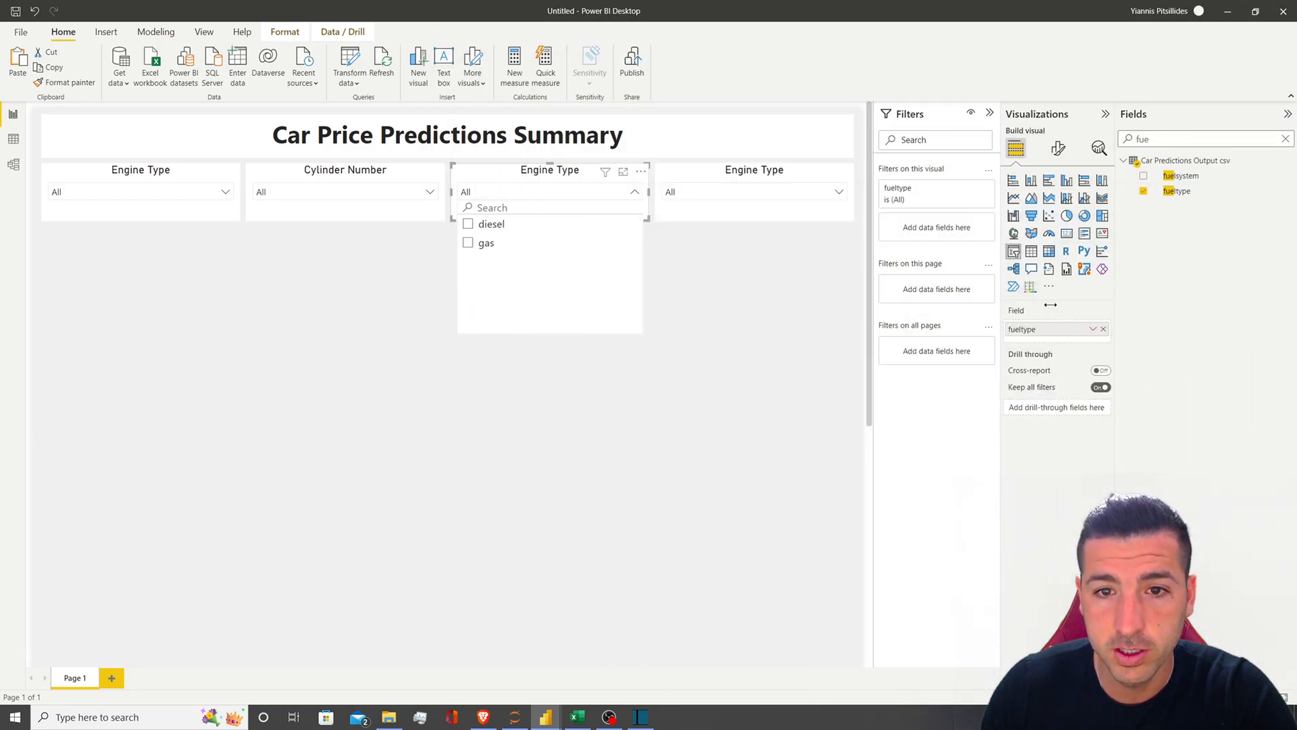
{"action": "left_click", "coordinate": [666, 380]}
Switch the third slicer from a dropdown to a list using its header, and enlarge it to show both fuel options
{"action": "left_click", "coordinate": [560, 177]}
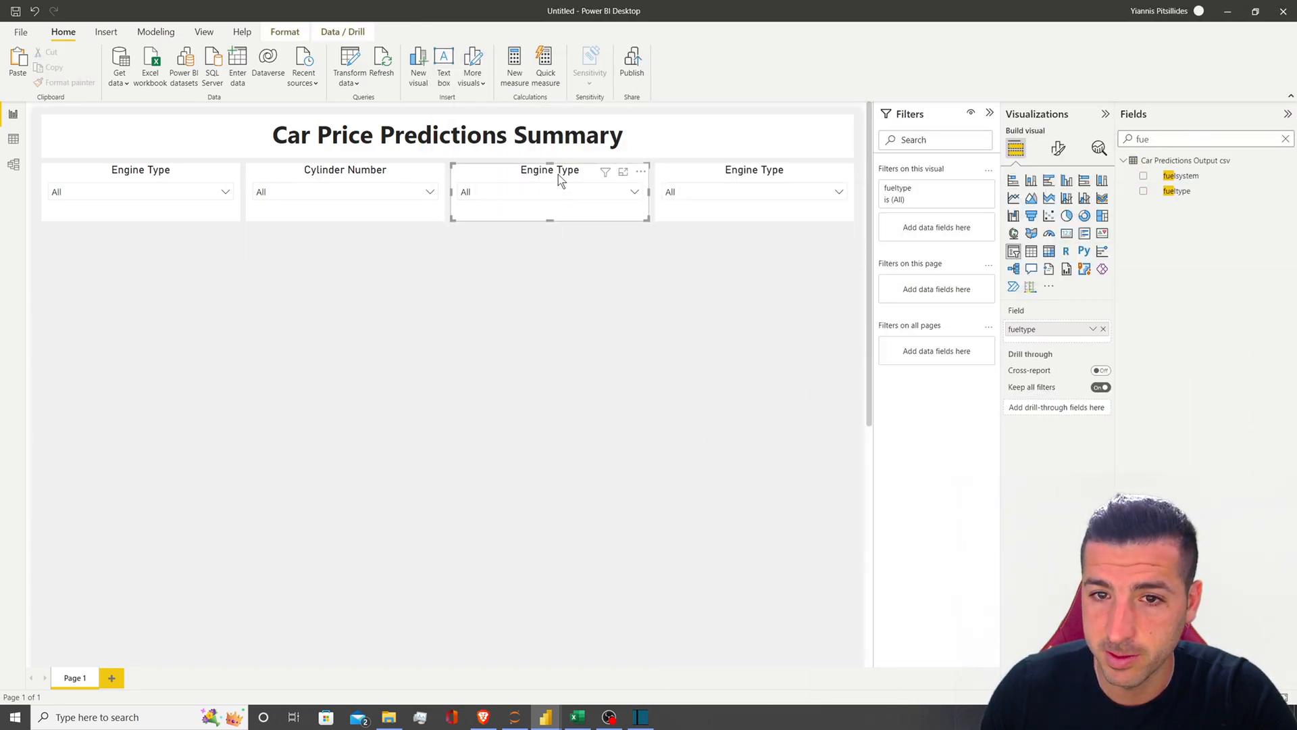
{"action": "left_click", "coordinate": [1058, 148]}
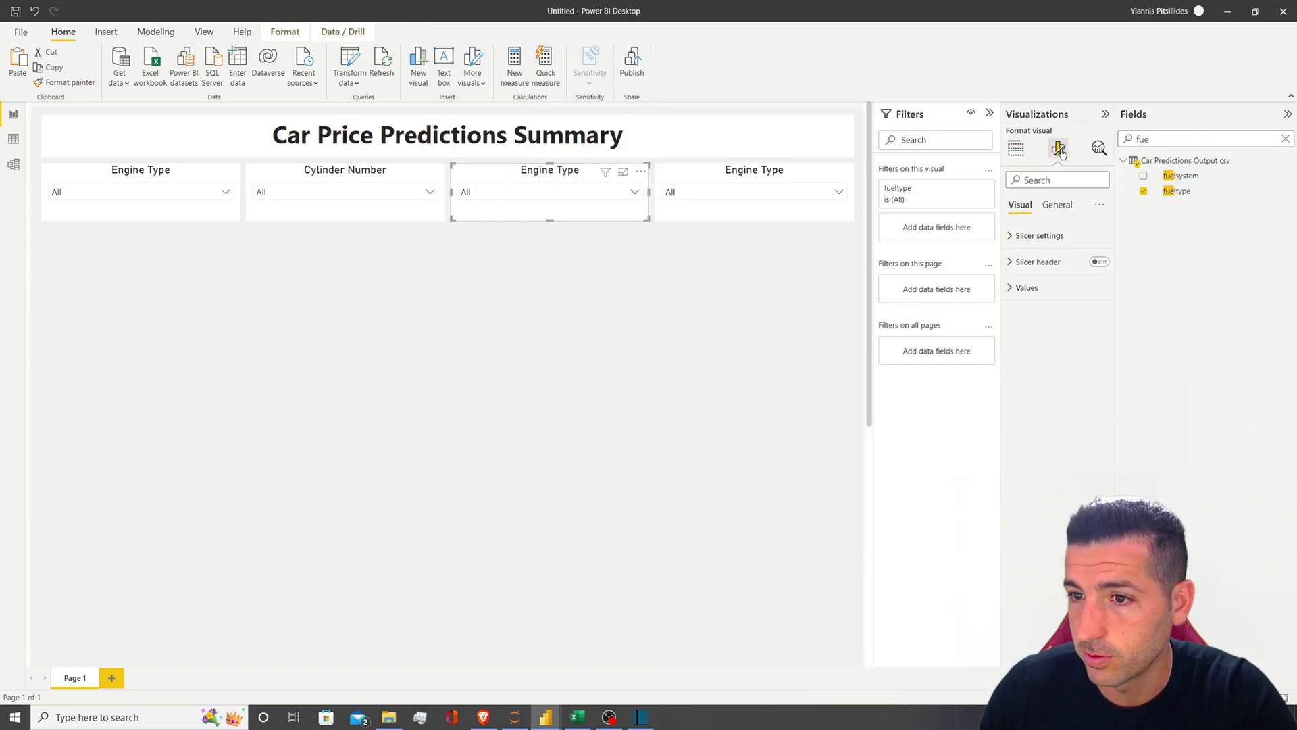
{"action": "left_click", "coordinate": [1098, 262]}
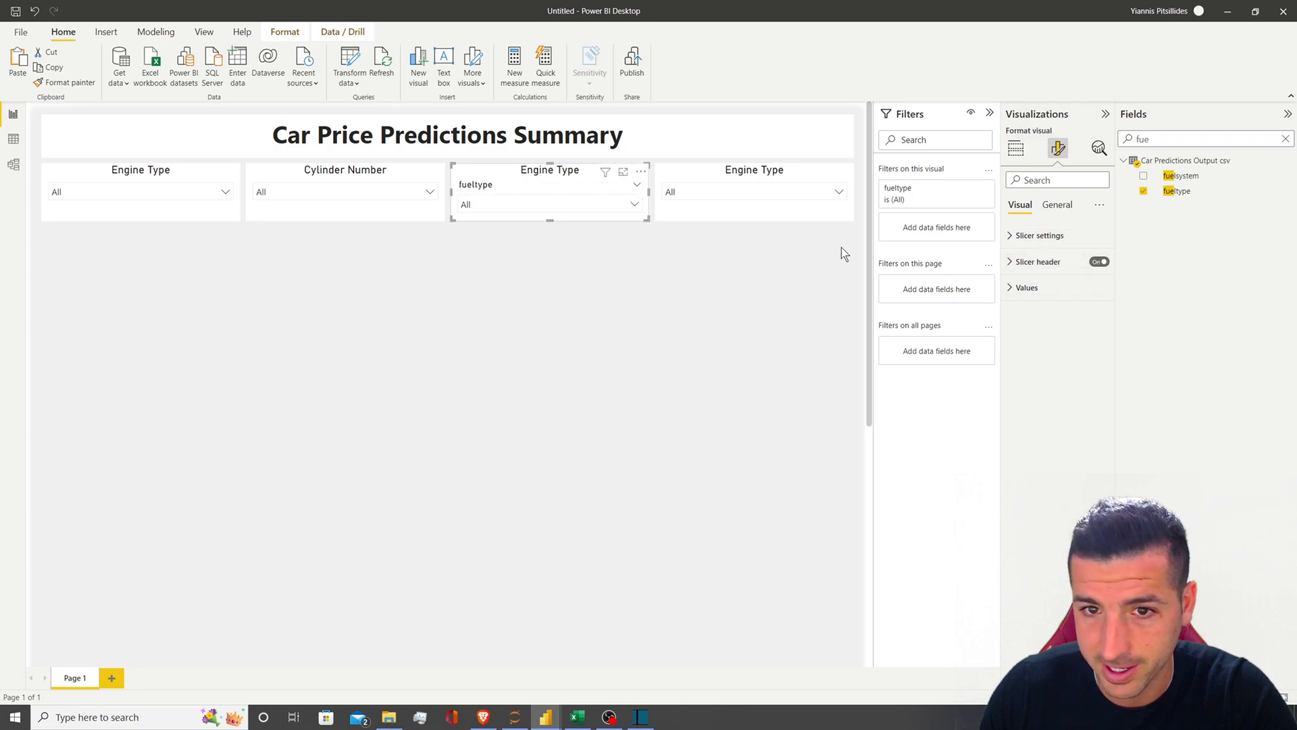
{"action": "left_click", "coordinate": [636, 187]}
{"action": "left_click", "coordinate": [657, 206]}
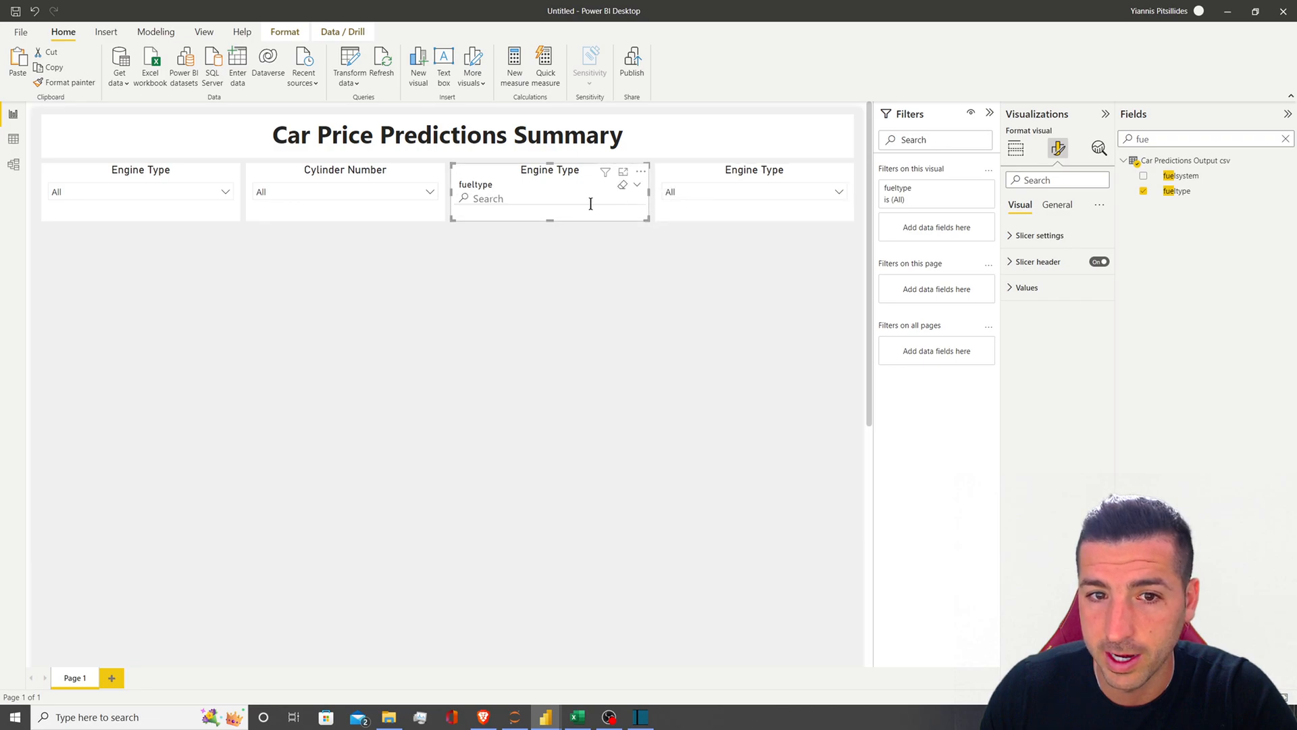
{"action": "scroll", "coordinate": [546, 184], "scroll_direction": "down", "scroll_amount": 1}
{"action": "scroll", "coordinate": [546, 183], "scroll_direction": "up", "scroll_amount": 1}
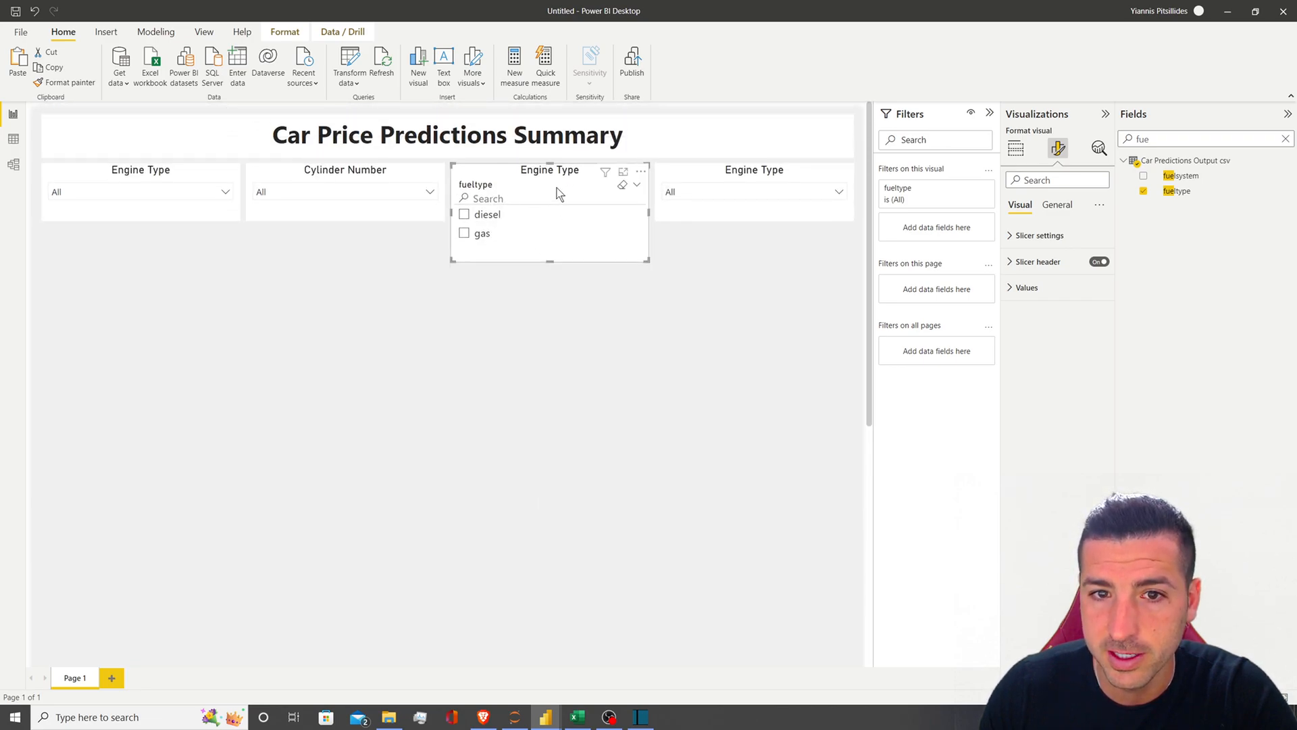
Change the third slicer's title text to "Fuel Type"
{"action": "left_click", "coordinate": [1055, 205]}
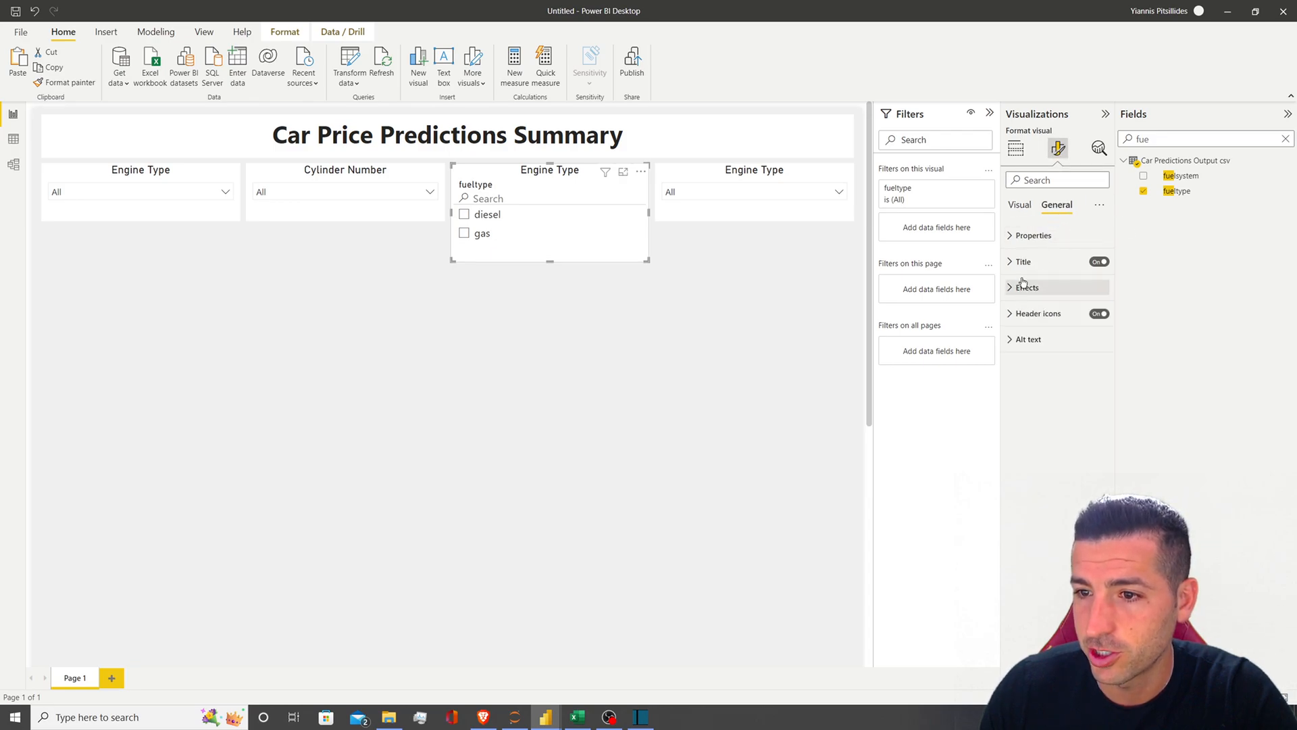
{"action": "left_click", "coordinate": [1025, 263]}
{"action": "double_click", "coordinate": [1031, 300]}
{"action": "type", "text": "Fuel Type"}
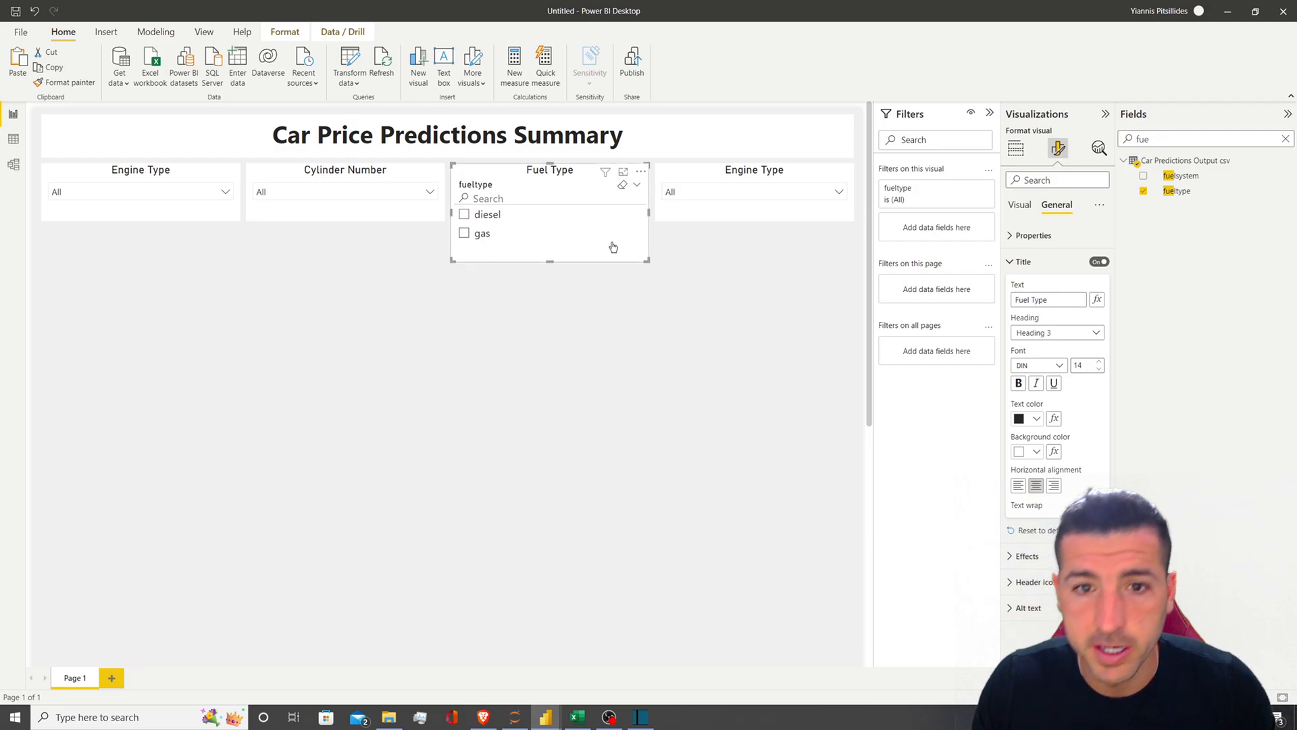
{"action": "left_click", "coordinate": [640, 298]}
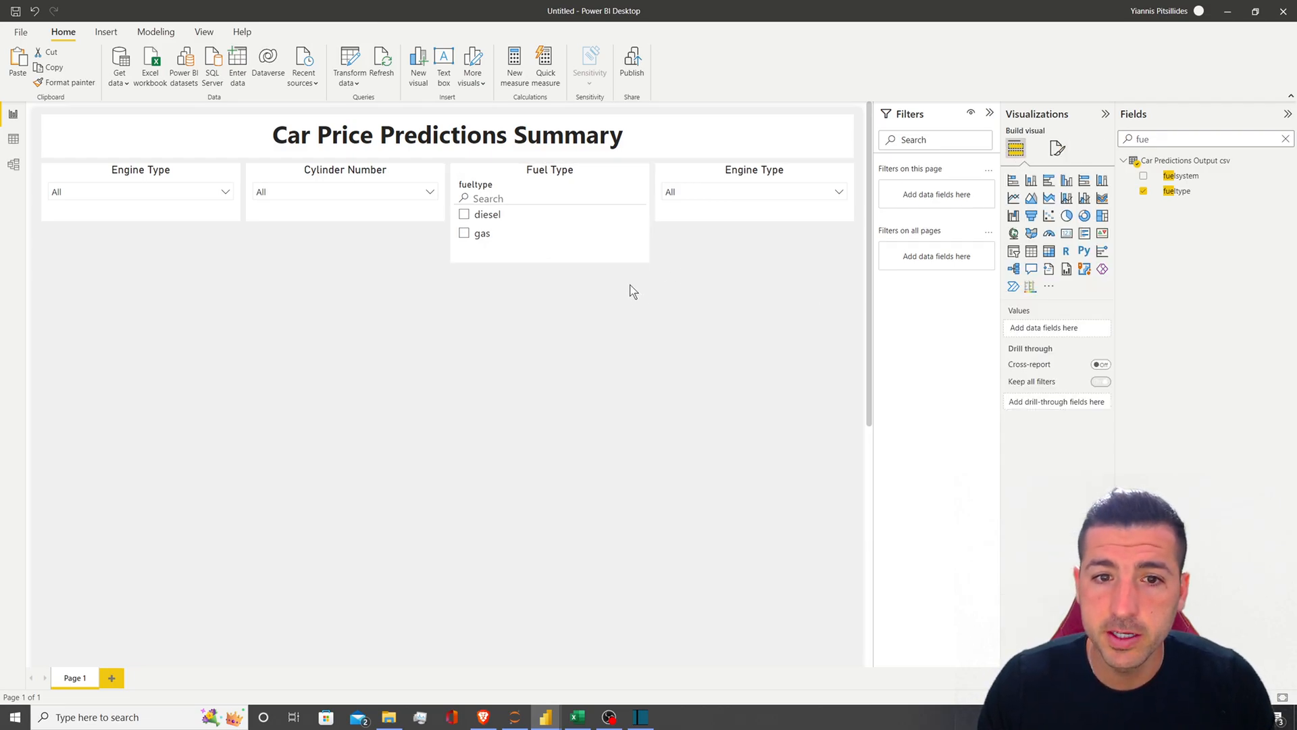
Set the Fuel Type slicer's orientation to Horizontal so its options appear as tiles
{"action": "left_click", "coordinate": [560, 177]}
{"action": "left_click", "coordinate": [1058, 148]}
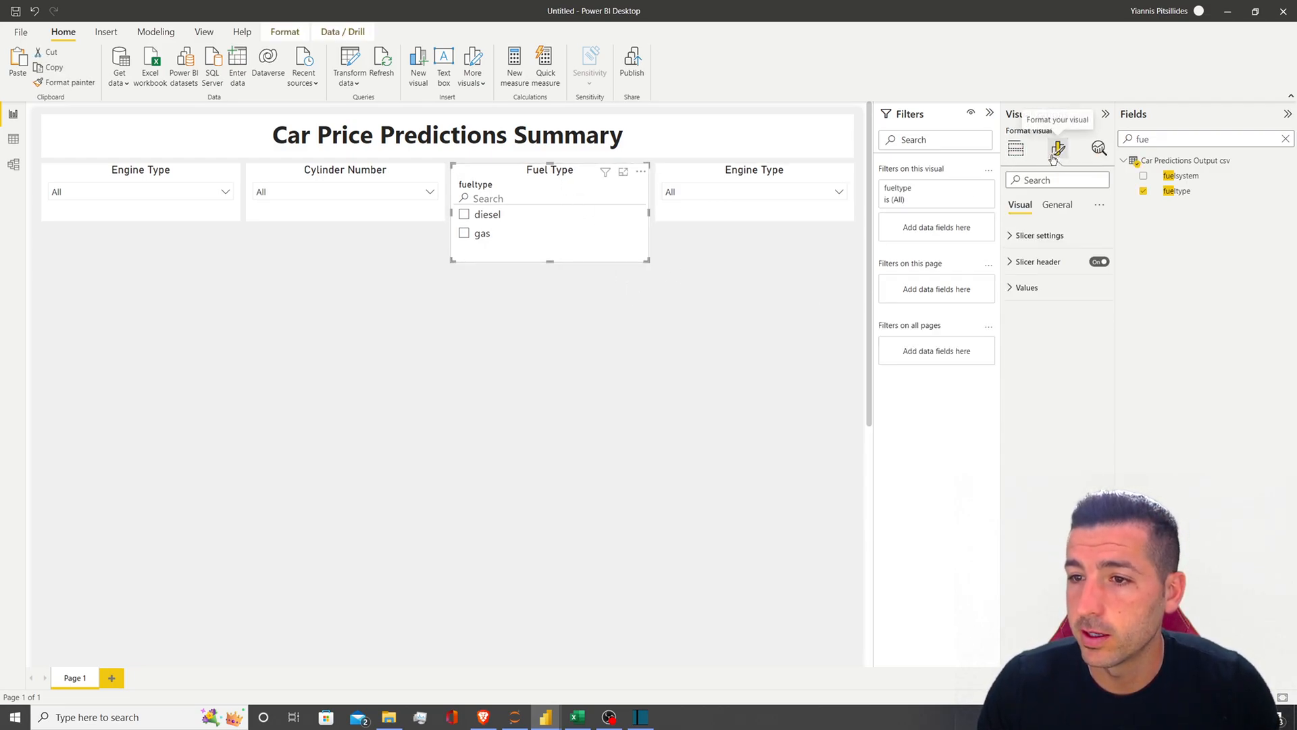
{"action": "left_click", "coordinate": [1037, 237]}
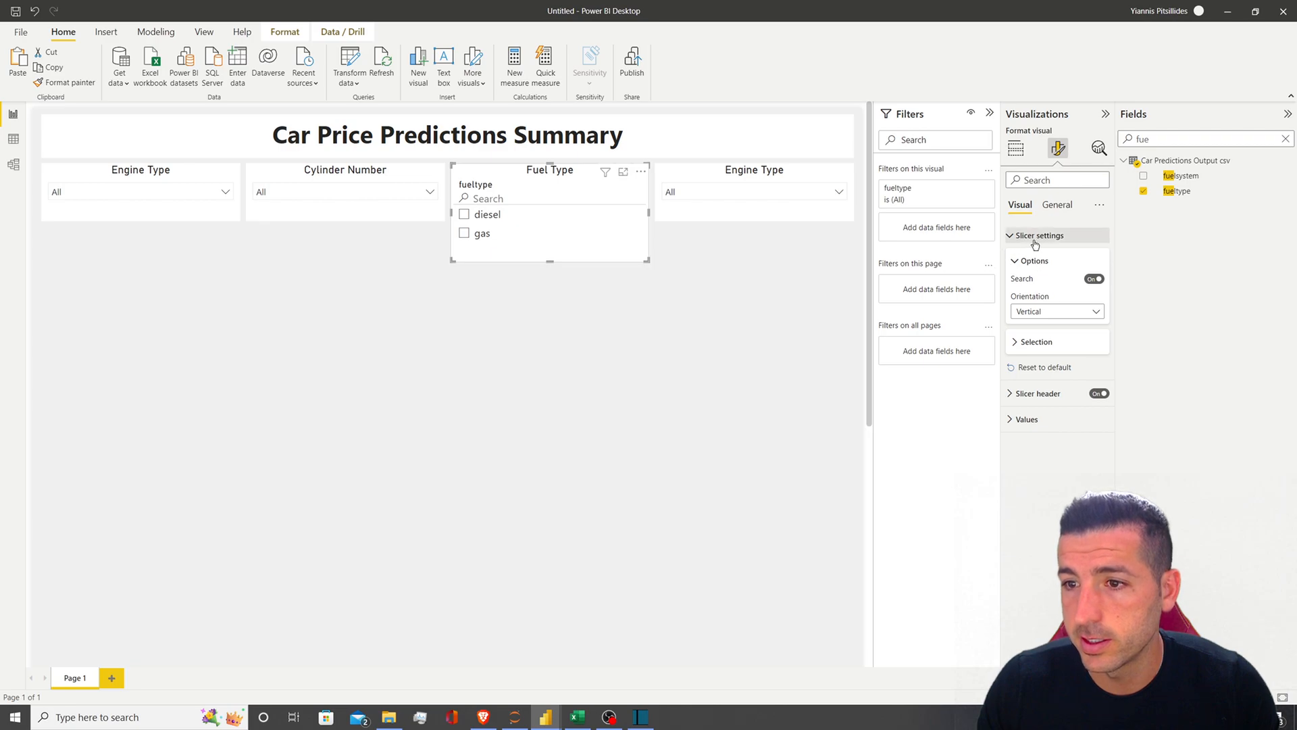
{"action": "left_click", "coordinate": [1047, 311]}
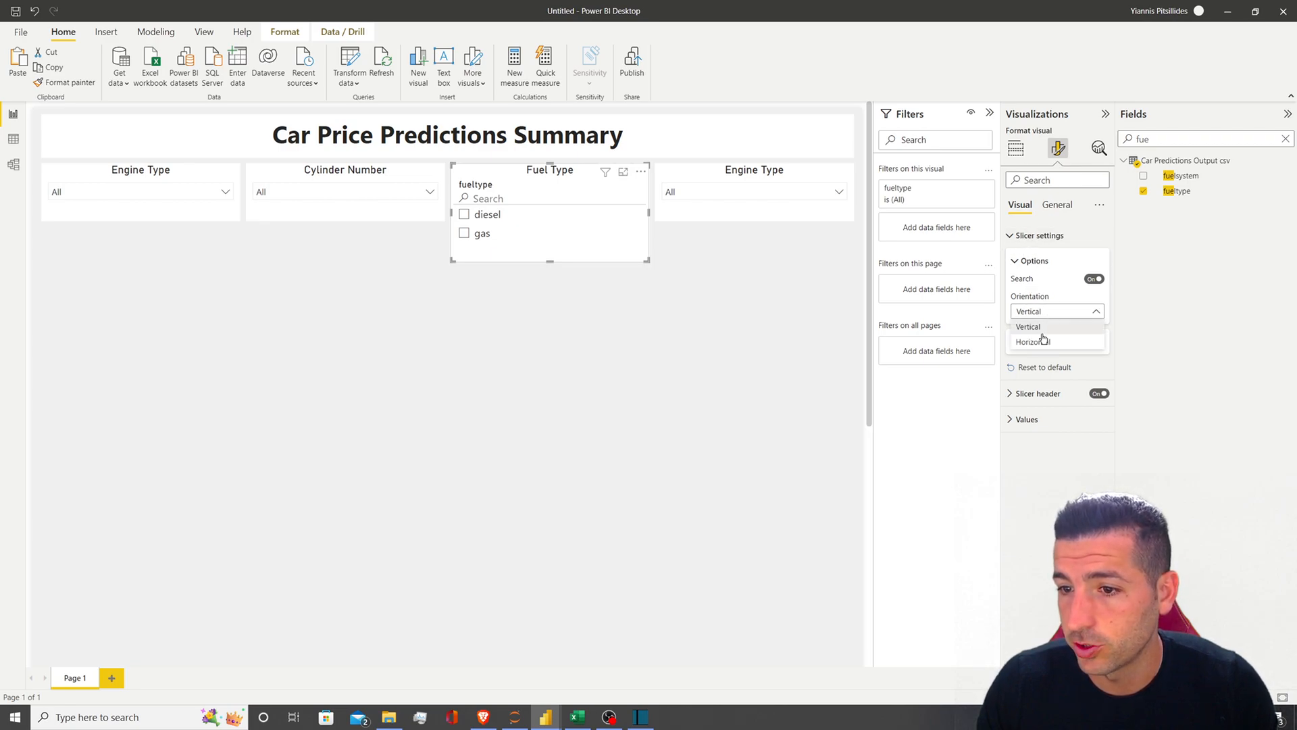
{"action": "left_click", "coordinate": [1034, 341]}
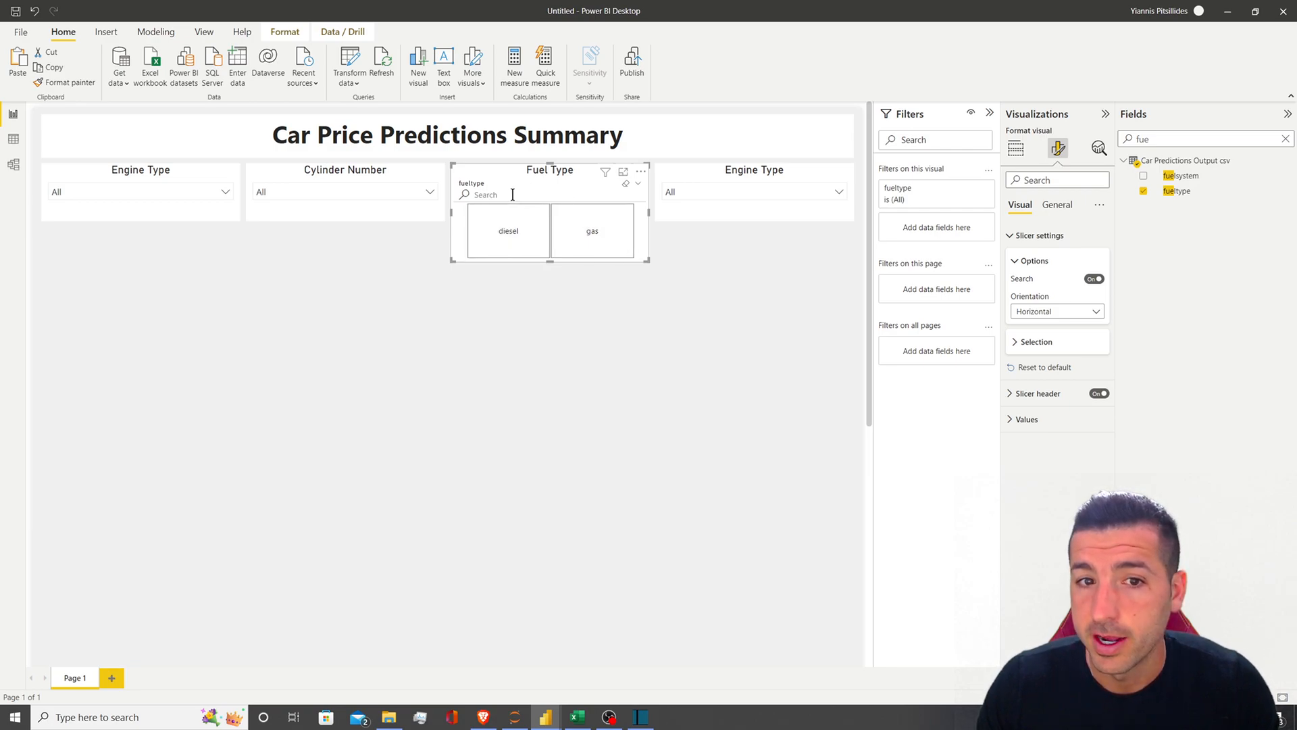
{"action": "left_click", "coordinate": [1034, 235]}
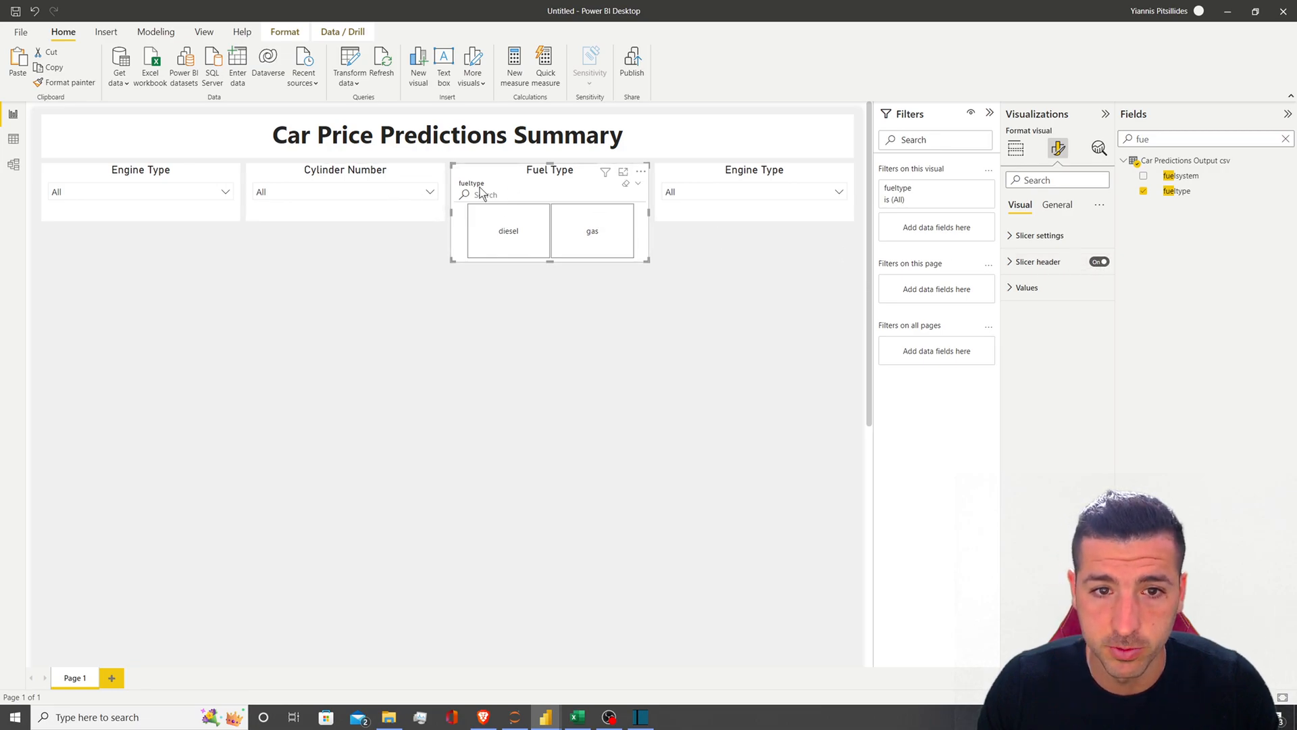
Turn off the slicer header and the search box on the Fuel Type slicer
{"action": "left_click", "coordinate": [1099, 262]}
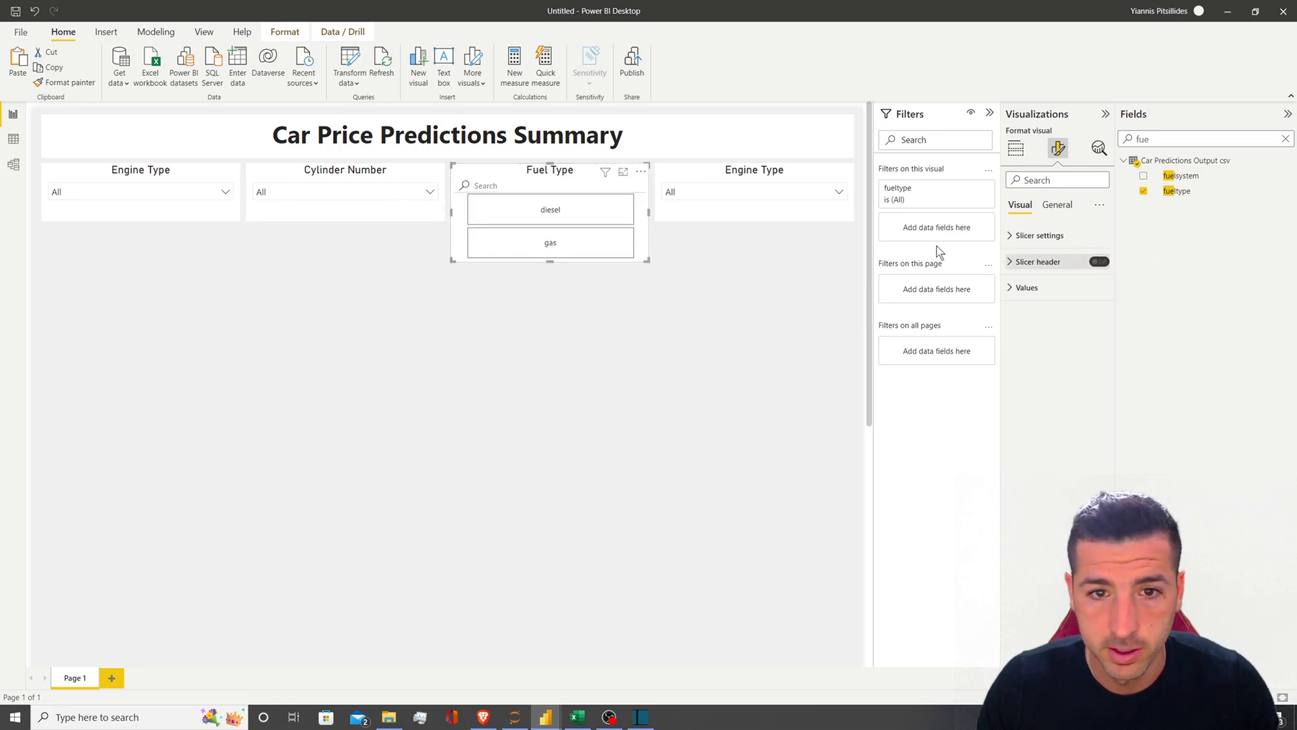
{"action": "left_click", "coordinate": [641, 171]}
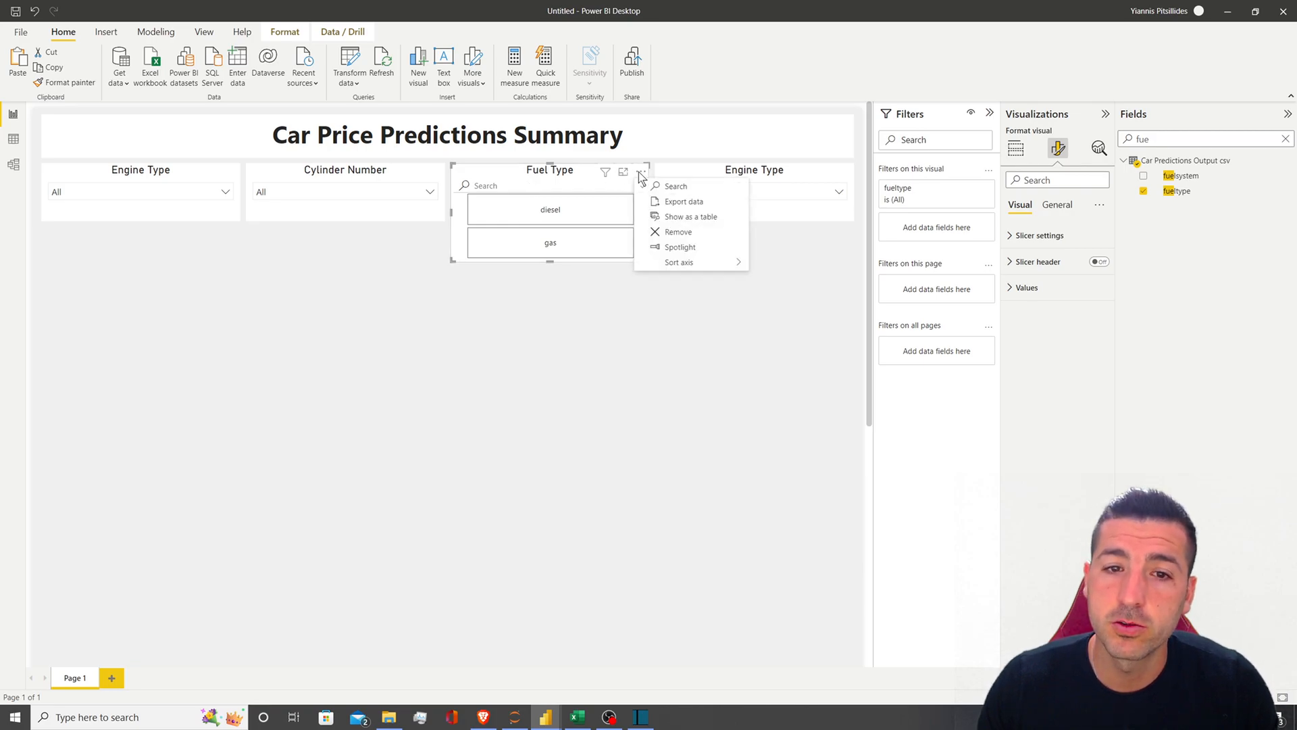
{"action": "left_click", "coordinate": [672, 192]}
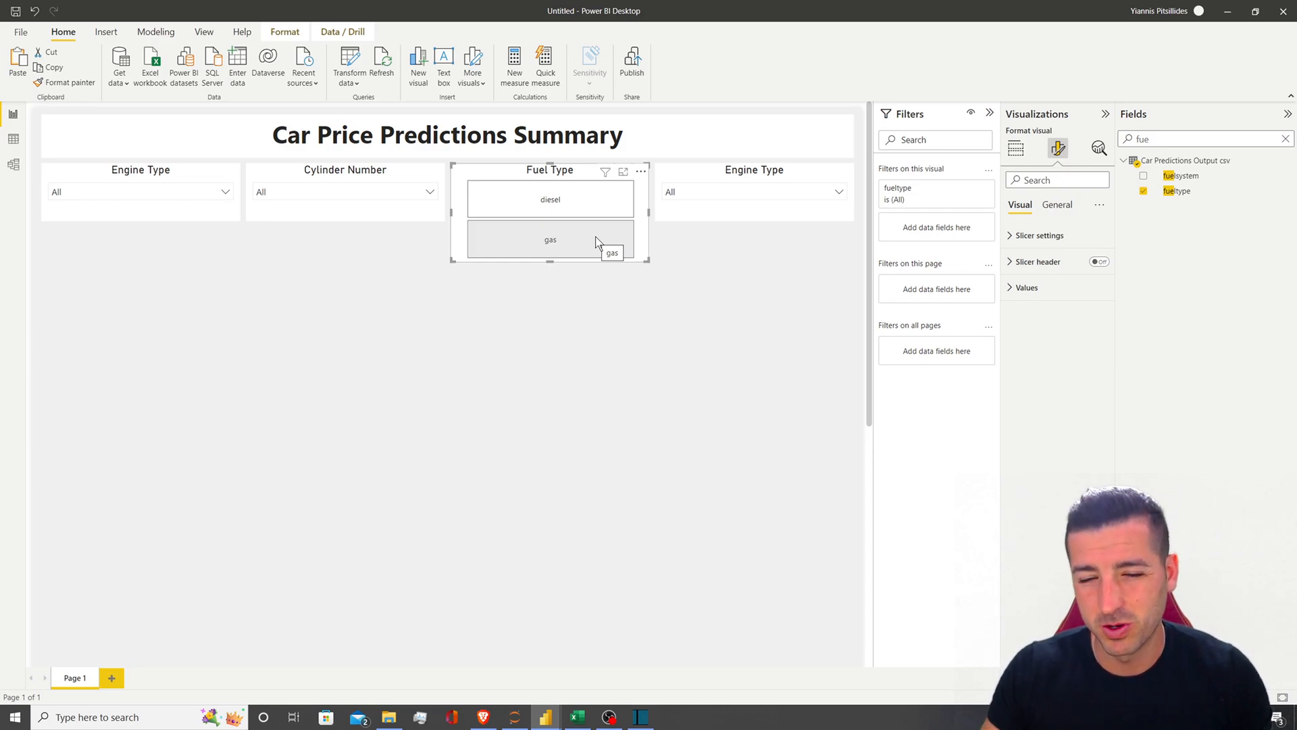
Reduce the Fuel Type slicer to the height of its neighbours so the diesel and gas tiles sit side by side
{"action": "left_click_drag", "start_coordinate": [550, 263], "coordinate": [556, 225]}
{"action": "left_click", "coordinate": [543, 264]}
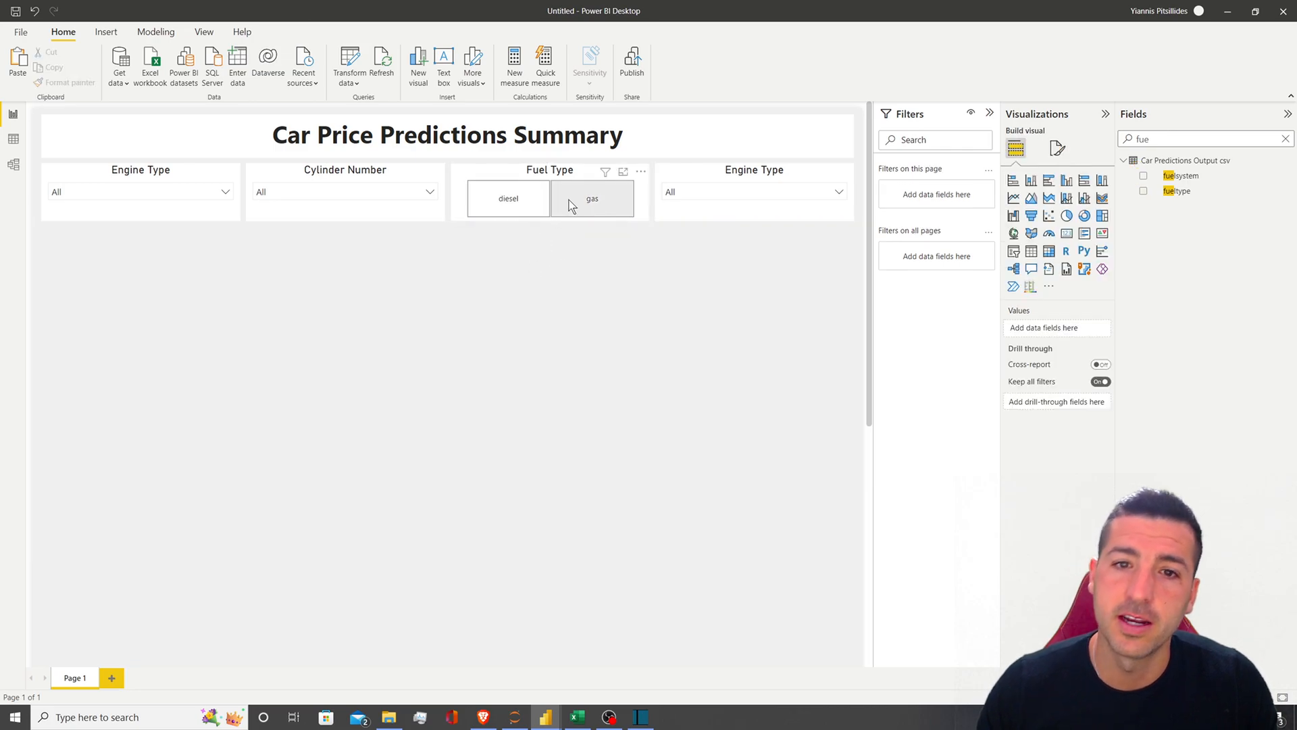
{"action": "left_click", "coordinate": [512, 209]}
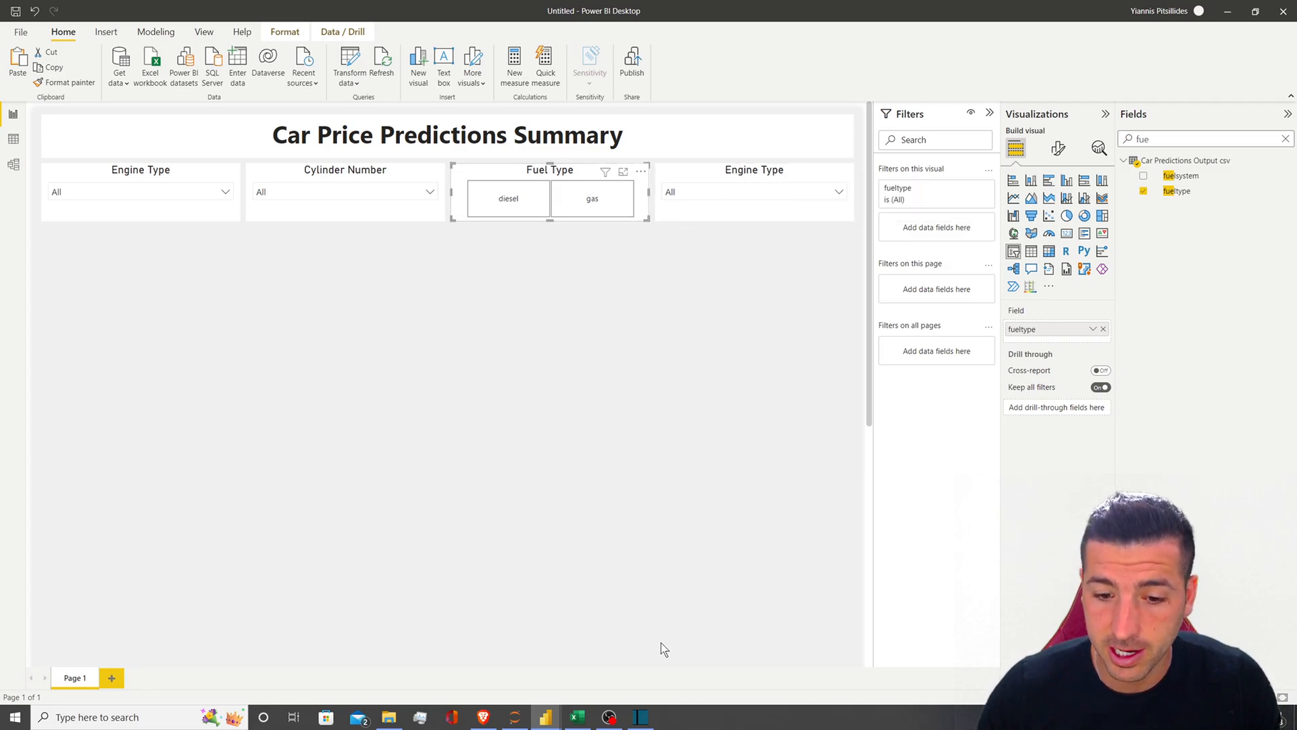
In the Linear Regression Predictions reference report, try the Phase slicer with New unseen data, clear the selection and return to the new report
{"action": "mouse_move", "coordinate": [546, 716]}
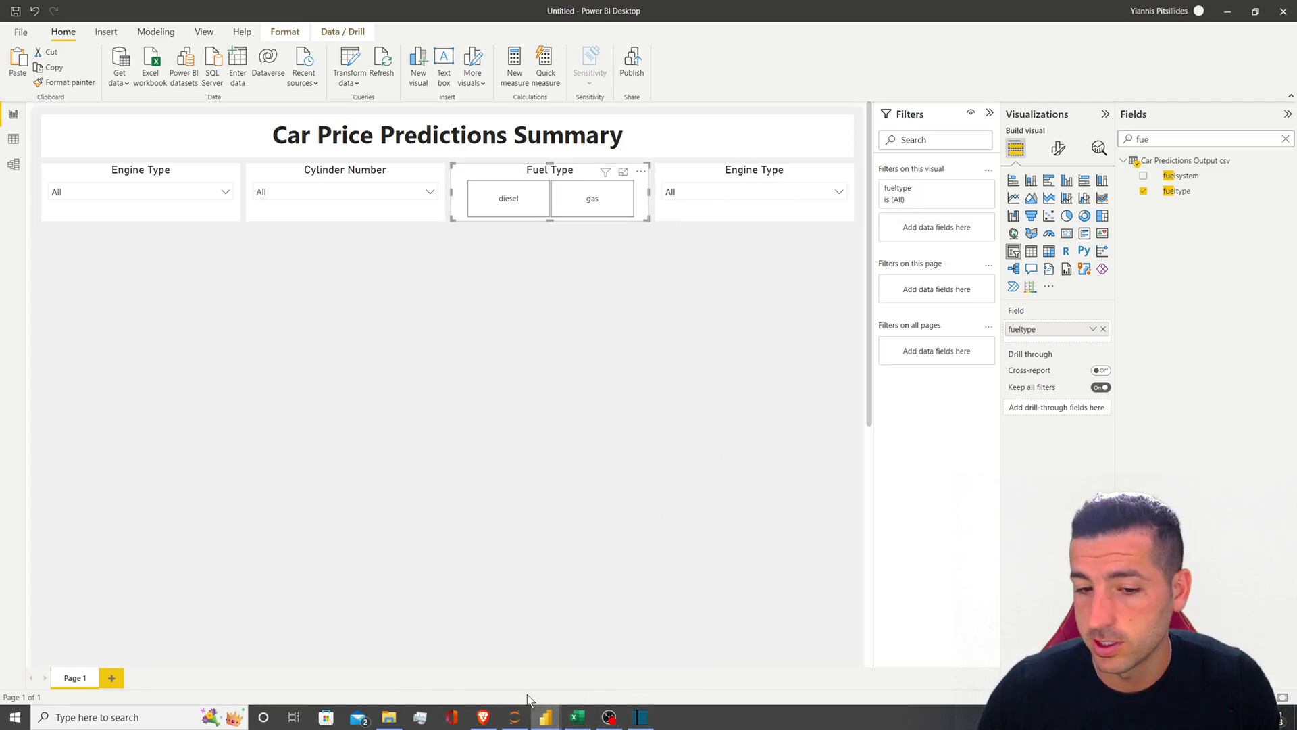
{"action": "left_click_drag", "start_coordinate": [677, 89], "coordinate": [708, 1]}
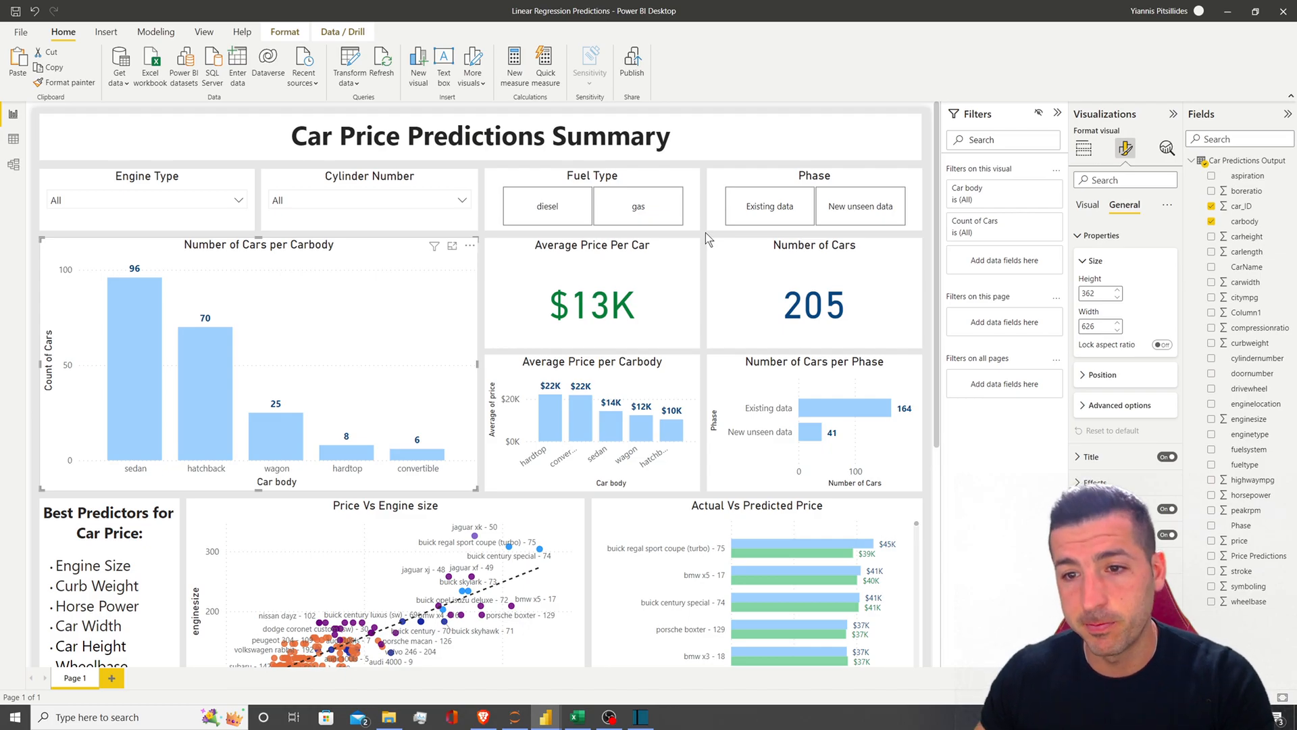
{"action": "left_click", "coordinate": [859, 206]}
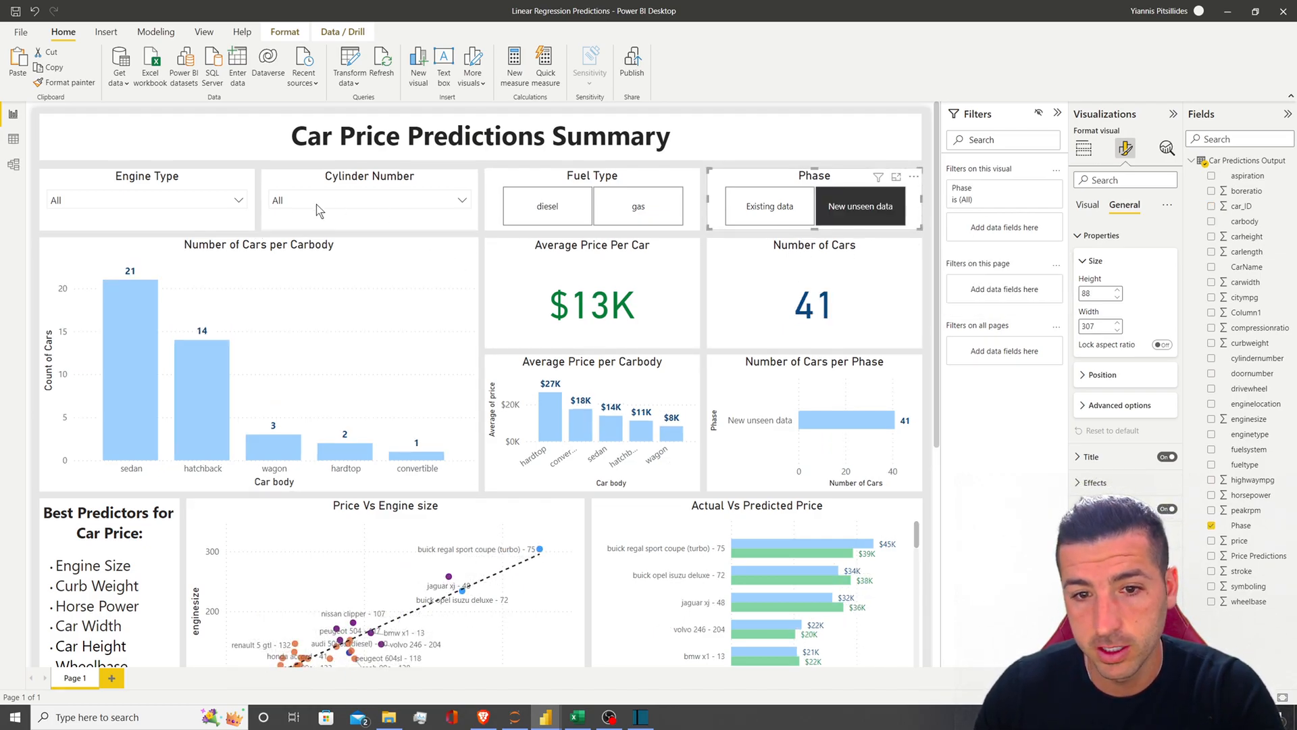
{"action": "left_click", "coordinate": [868, 215]}
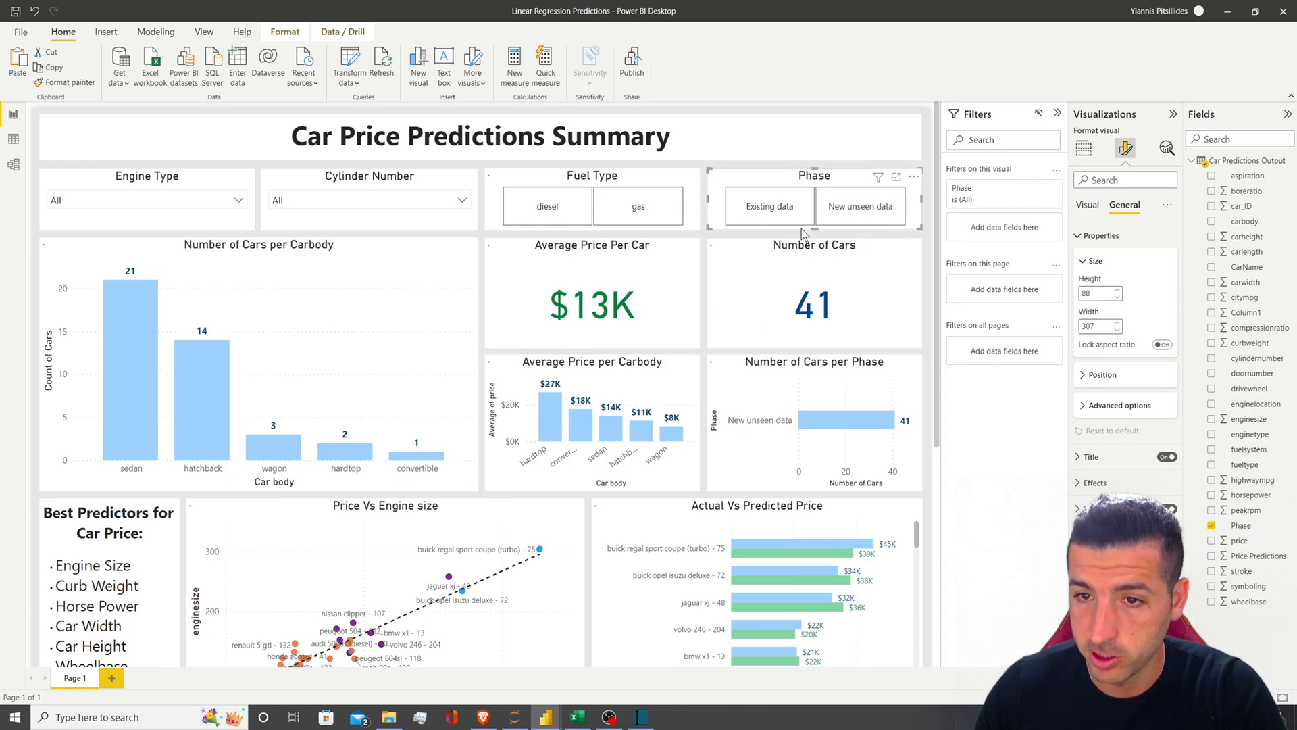
{"action": "left_click", "coordinate": [1227, 10]}
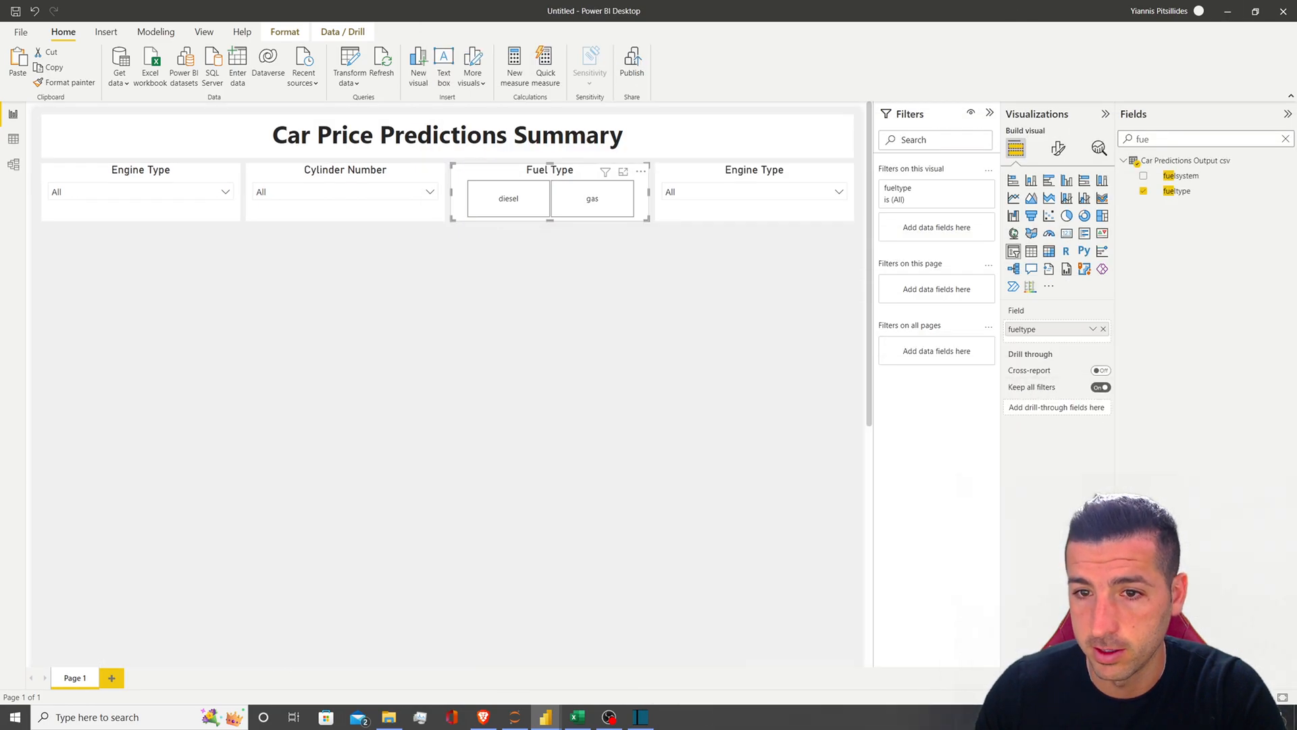
Delete the fourth slicer and put a copy of the Fuel Type slicer in its place at the row's end
{"action": "left_click", "coordinate": [759, 196]}
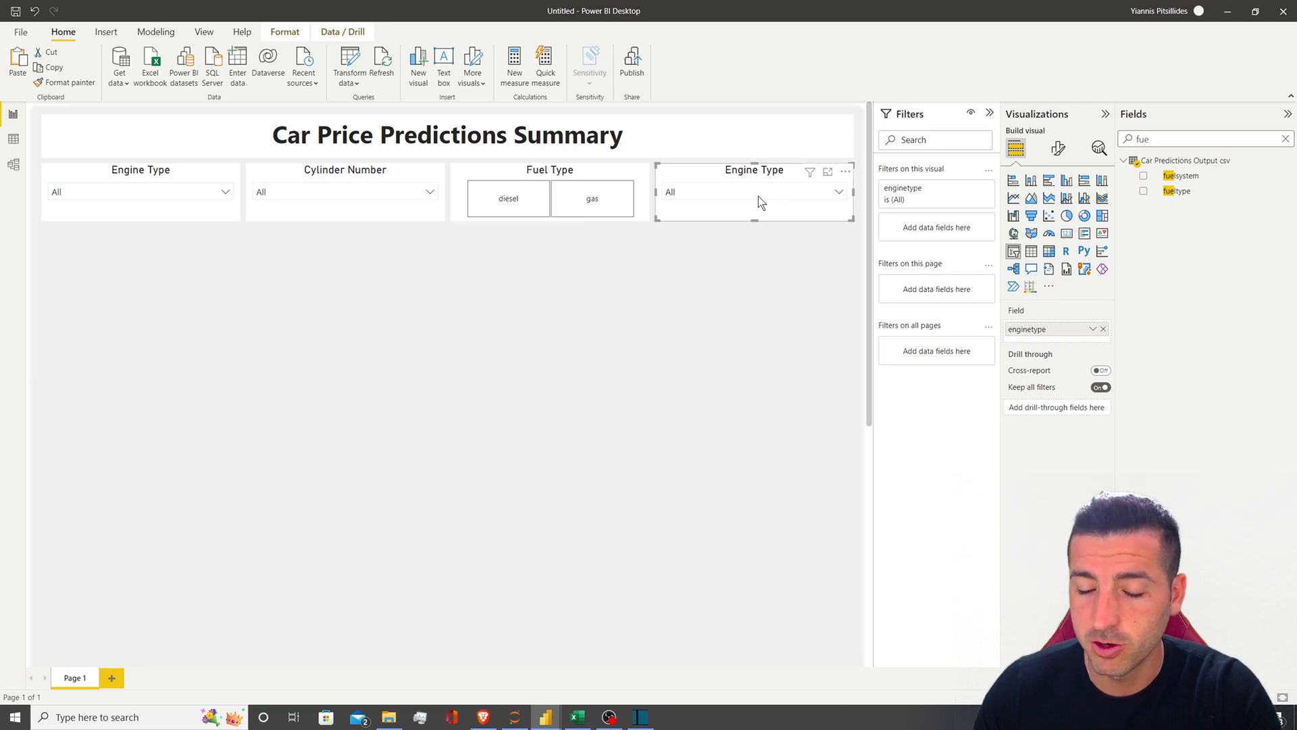
{"action": "key", "text": "Delete"}
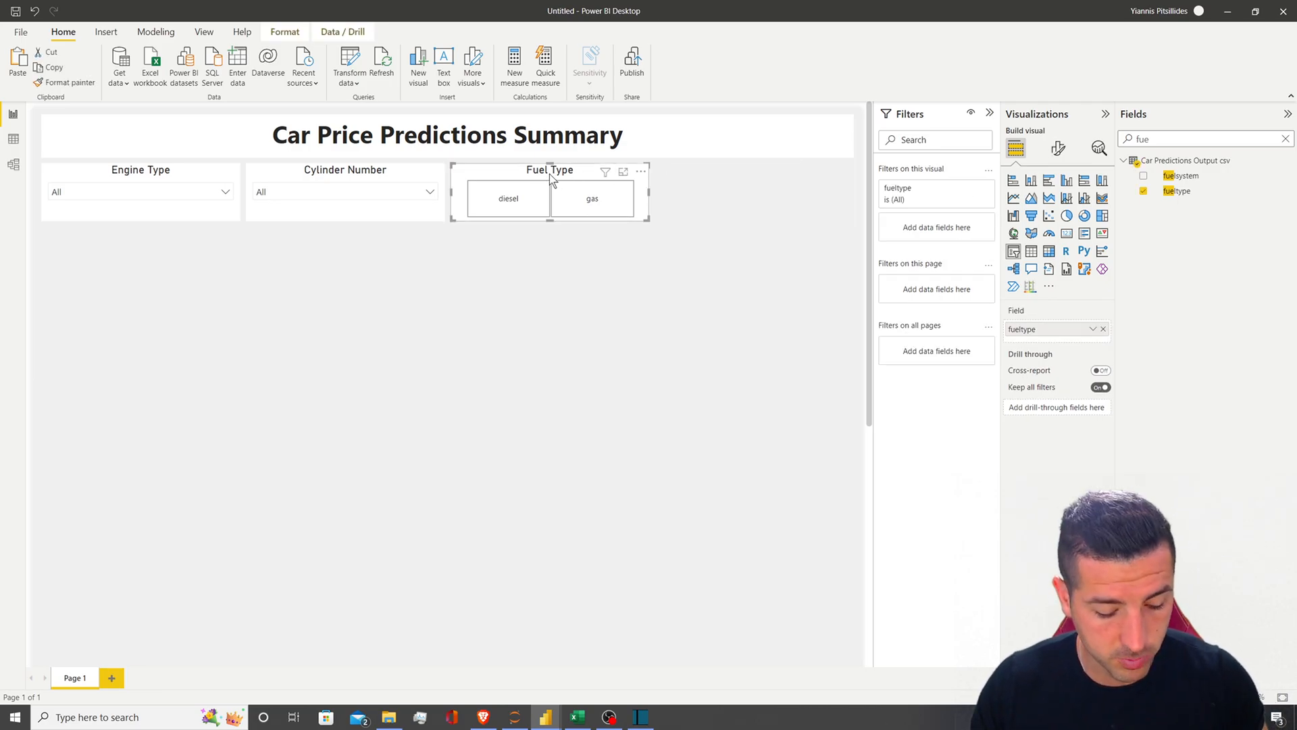
{"action": "key", "text": "ctrl+v"}
{"action": "left_click_drag", "start_coordinate": [552, 177], "coordinate": [752, 173]}
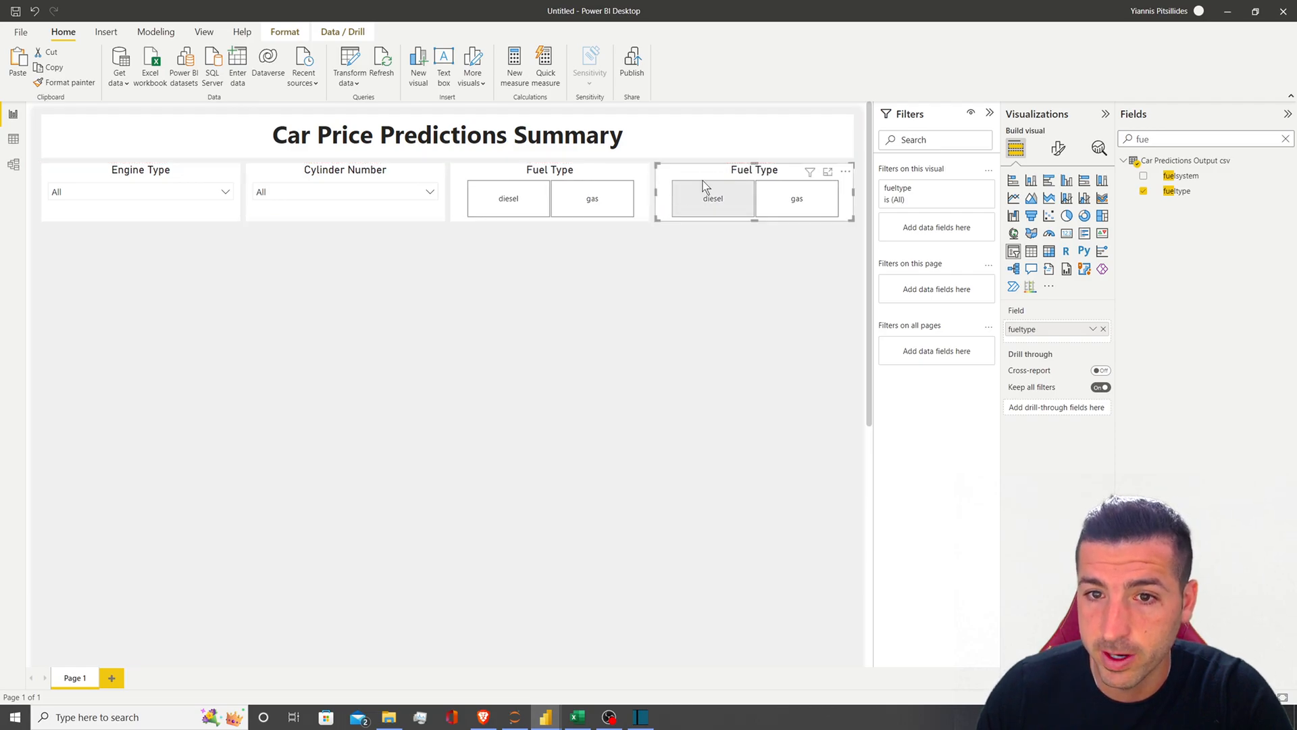
Replace the fourth slicer's fueltype field with Phase
{"action": "double_click", "coordinate": [1163, 142]}
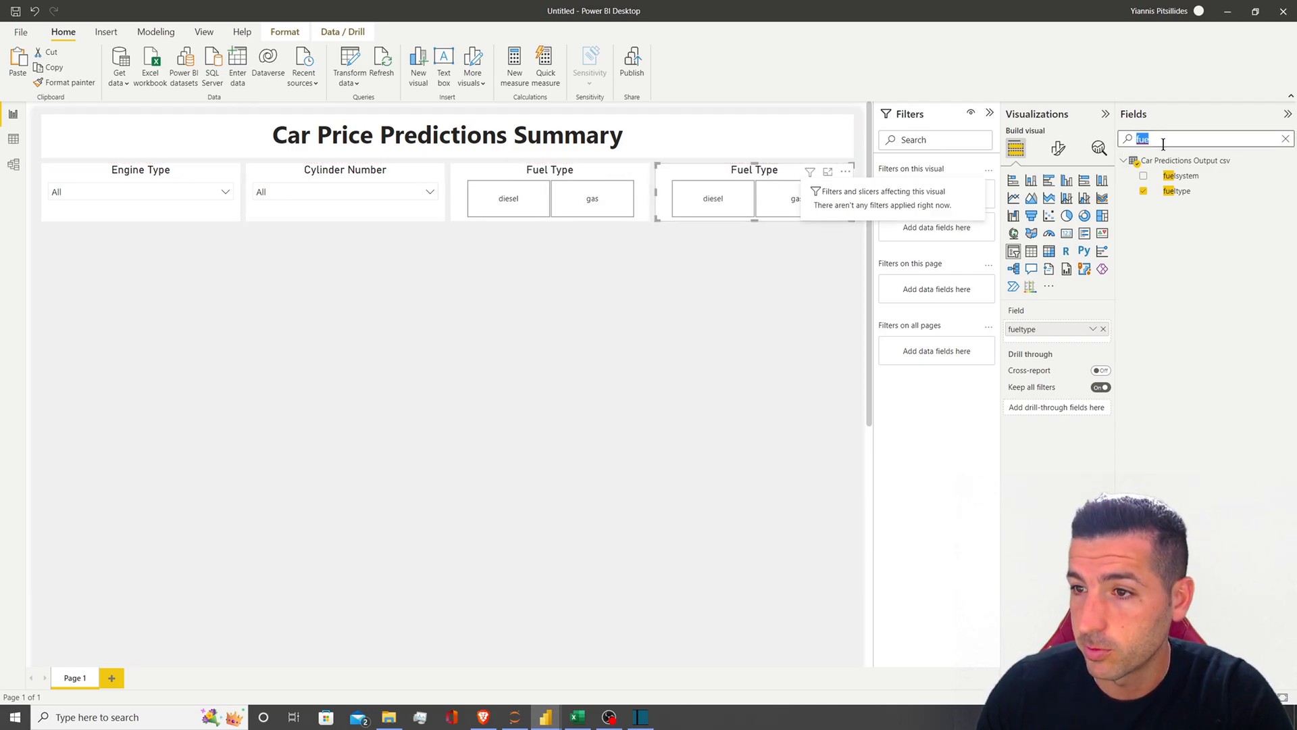
{"action": "type", "text": "ph"}
{"action": "left_click_drag", "start_coordinate": [1187, 177], "coordinate": [1057, 332]}
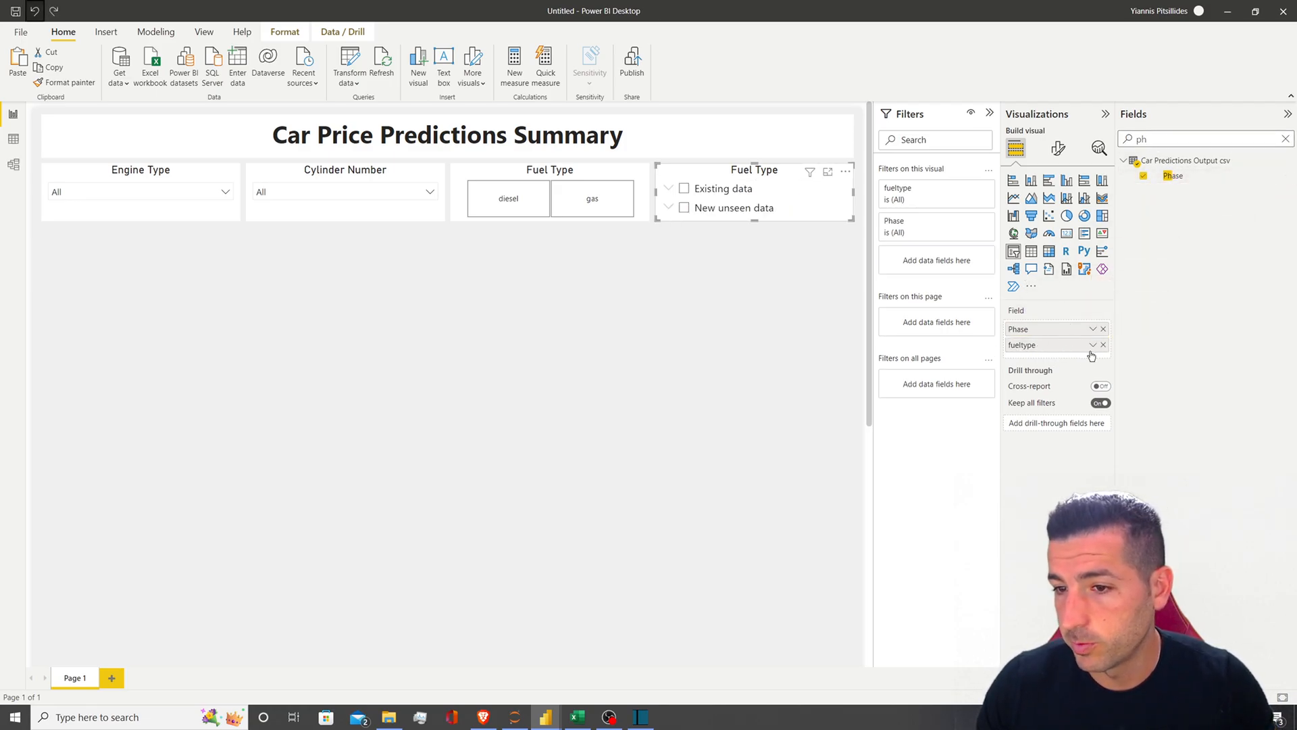
{"action": "left_click", "coordinate": [1103, 345]}
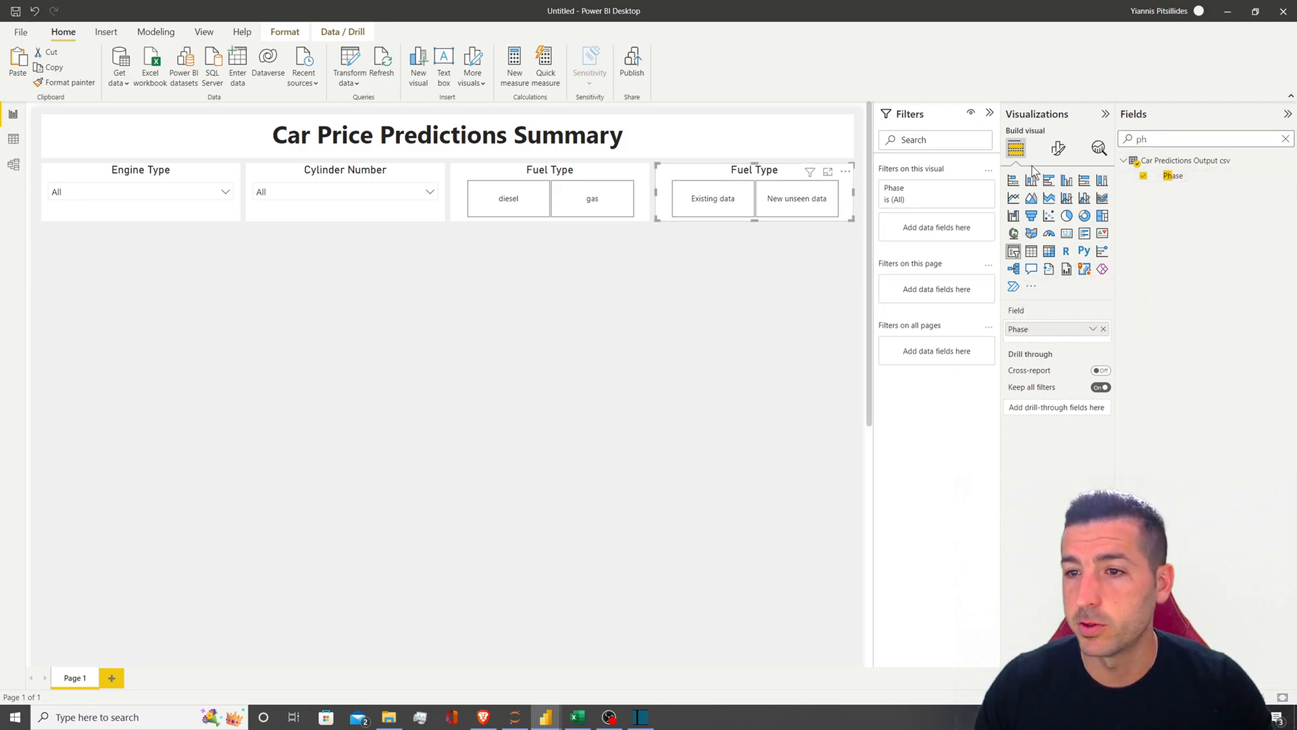
Change the fourth slicer's title text to "Phase"
{"action": "left_click", "coordinate": [1058, 148]}
{"action": "left_click", "coordinate": [1053, 206]}
{"action": "left_click", "coordinate": [1030, 265]}
{"action": "triple_click", "coordinate": [1058, 299]}
{"action": "type", "text": "Phase"}
{"action": "left_click", "coordinate": [785, 310]}
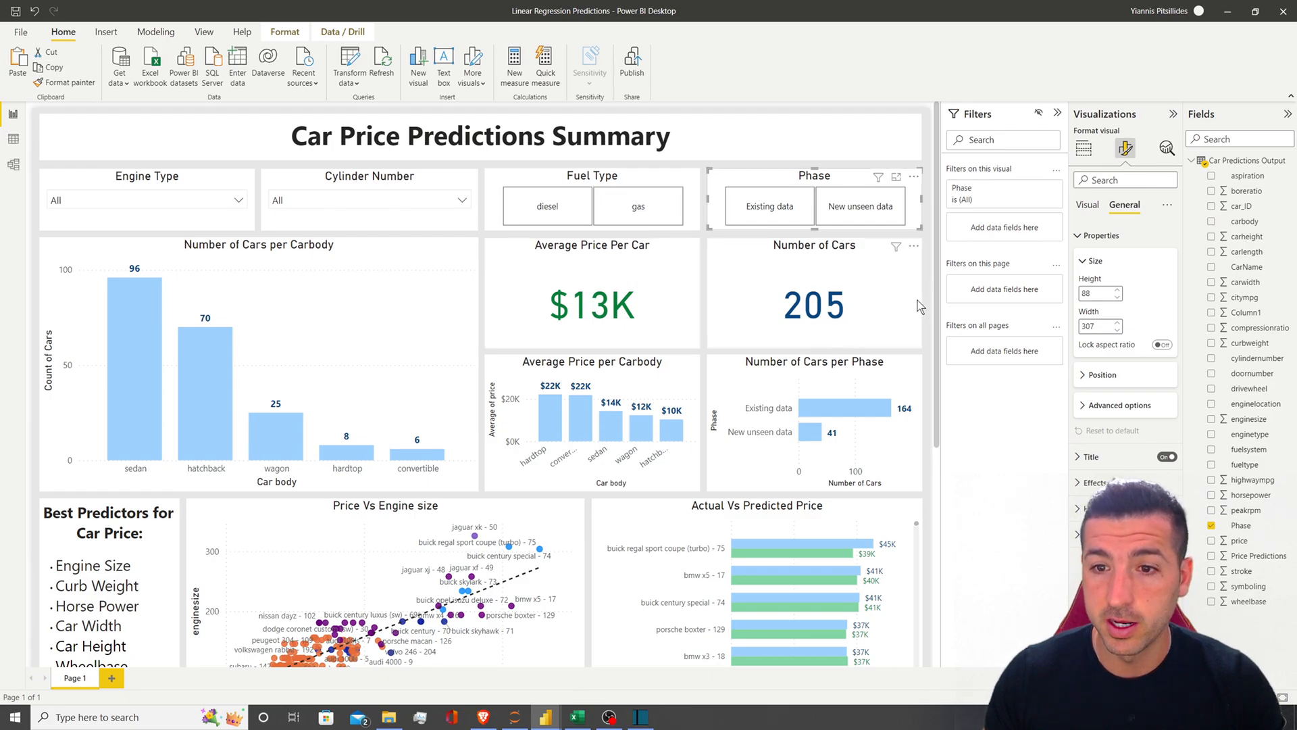
Insert a clustered column chart directly below the first two slicers, sized to span both, and clear the field search to list all fields
{"action": "left_click", "coordinate": [483, 326]}
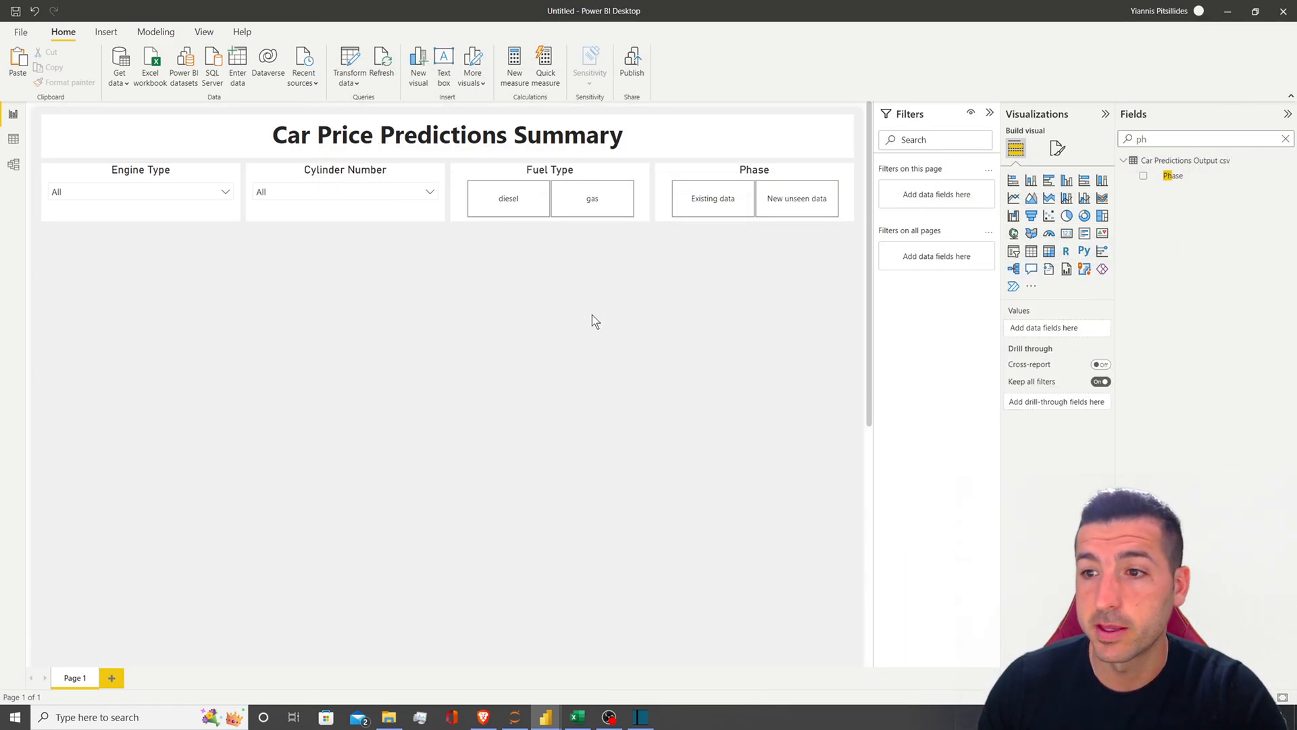
{"action": "left_click", "coordinate": [1070, 181]}
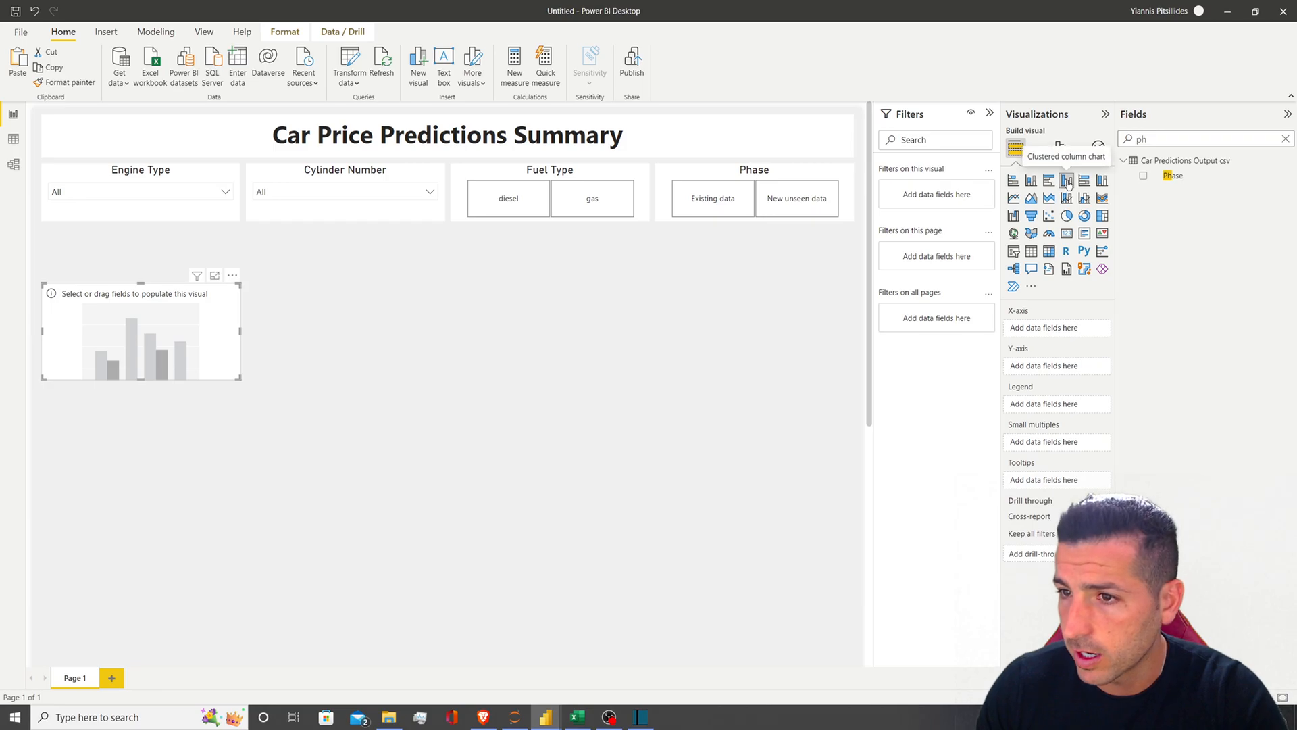
{"action": "left_click_drag", "start_coordinate": [112, 292], "coordinate": [111, 237]}
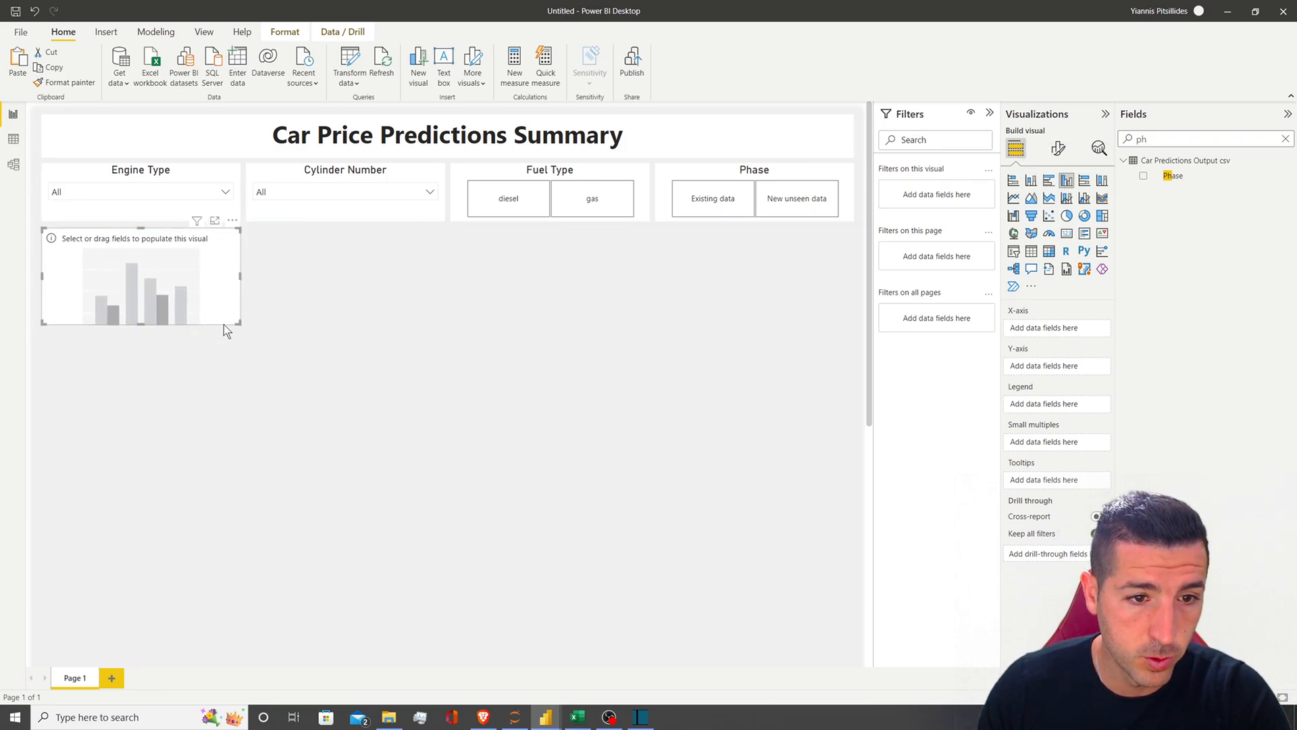
{"action": "left_click_drag", "start_coordinate": [239, 319], "coordinate": [444, 426]}
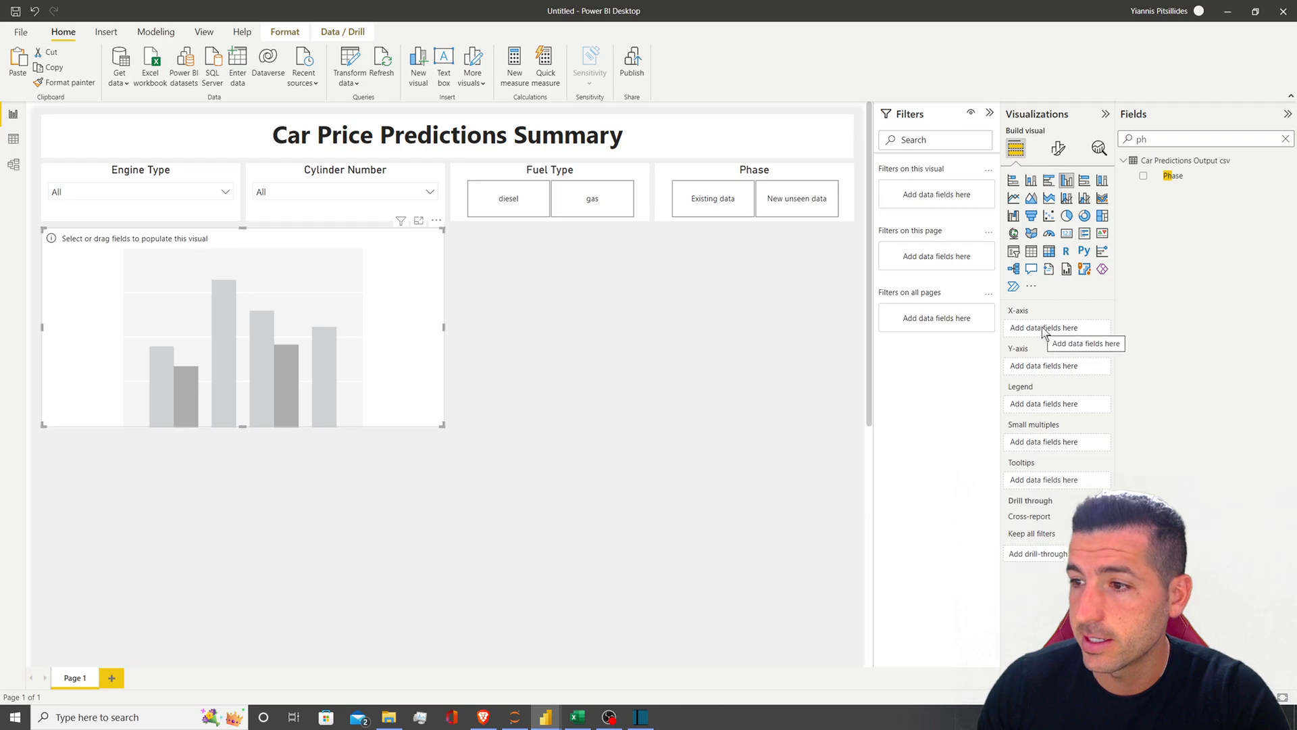
{"action": "key", "text": "BackSpace"}
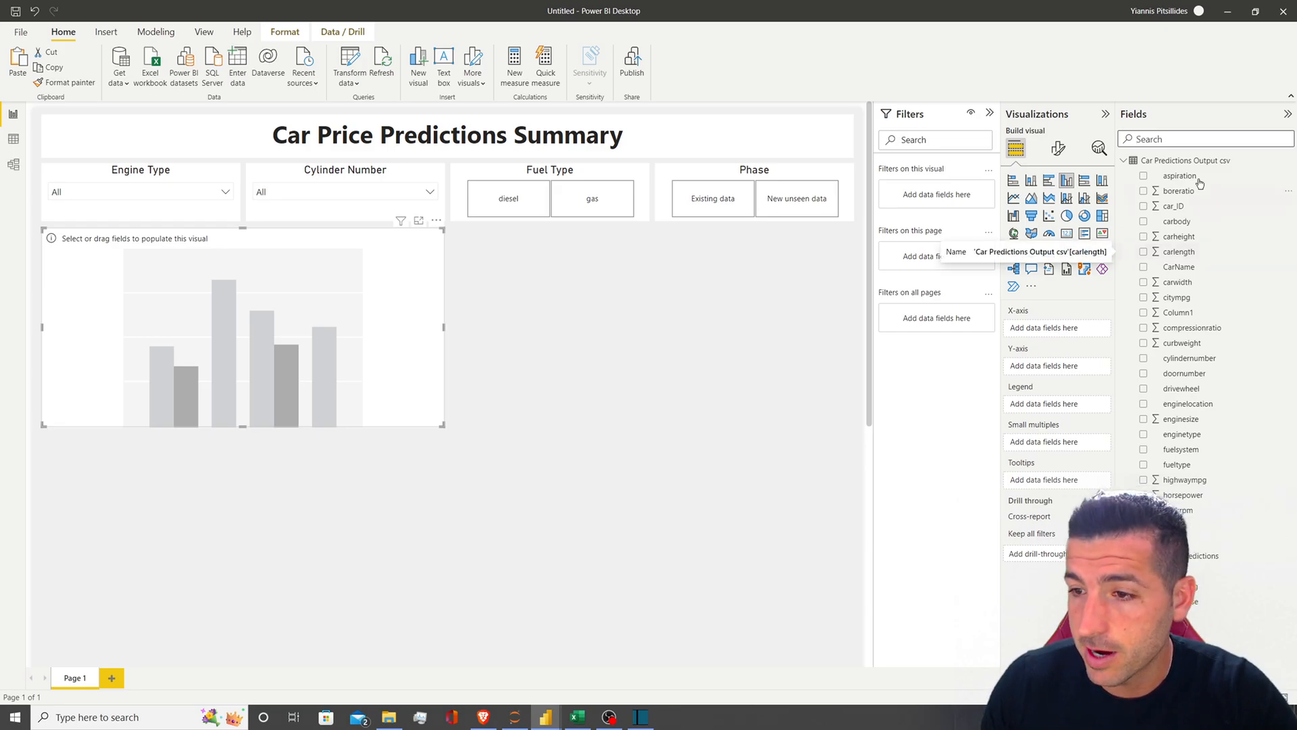
Plot carbody on the column chart's X-axis against the distinct count of car_ID on its Y-axis
{"action": "left_click_drag", "start_coordinate": [1177, 221], "coordinate": [1017, 341]}
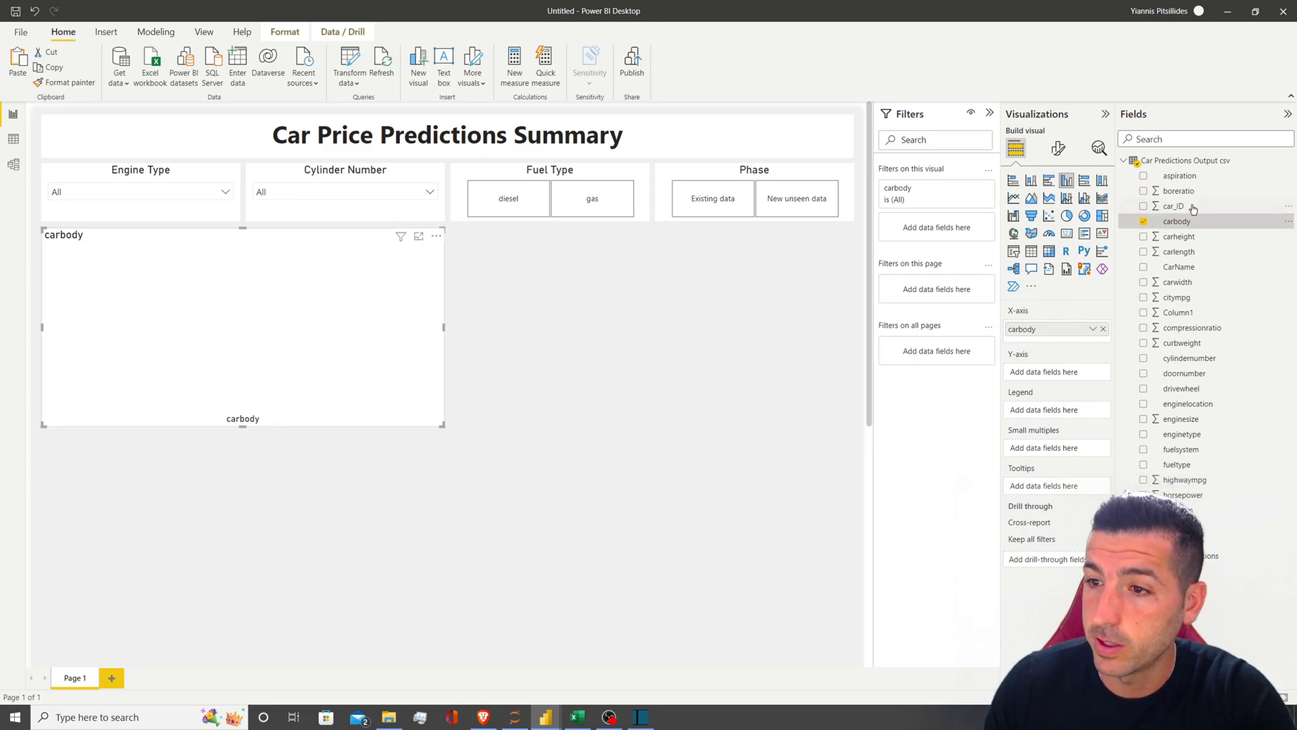
{"action": "left_click_drag", "start_coordinate": [1174, 206], "coordinate": [1057, 373]}
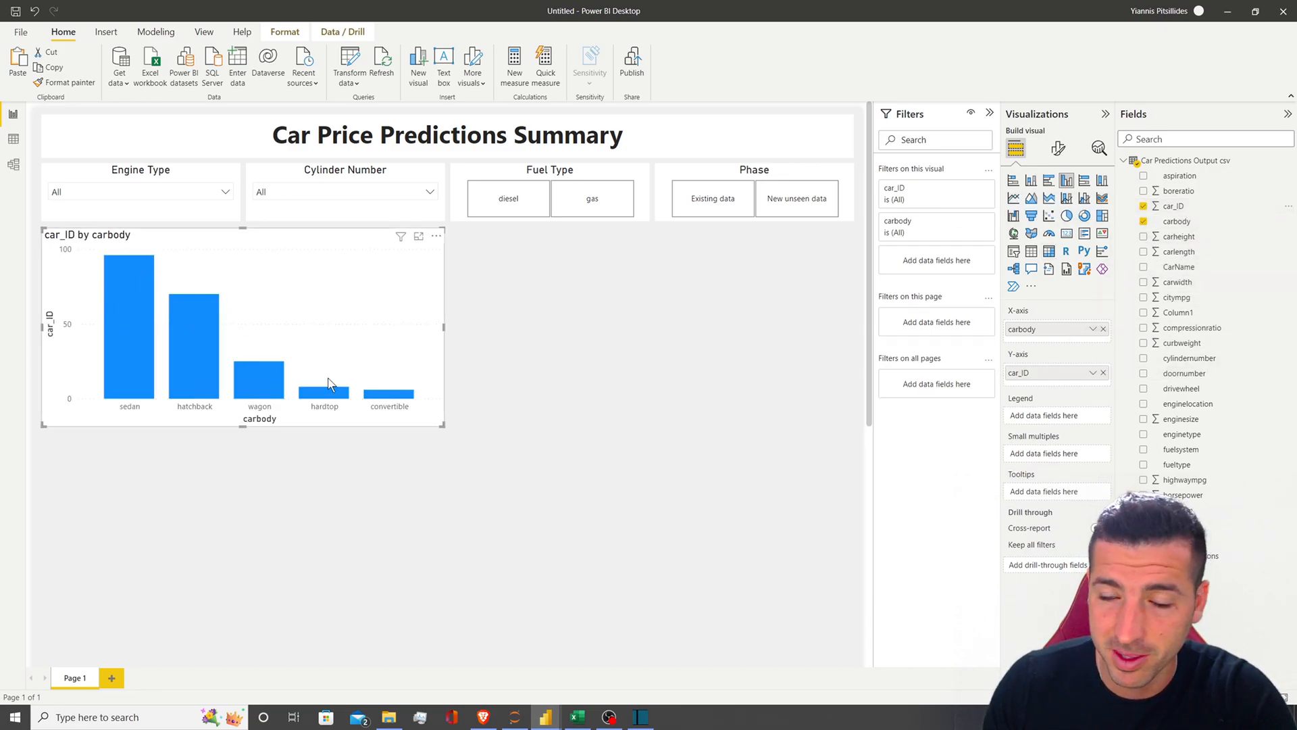
{"action": "left_click", "coordinate": [1093, 373]}
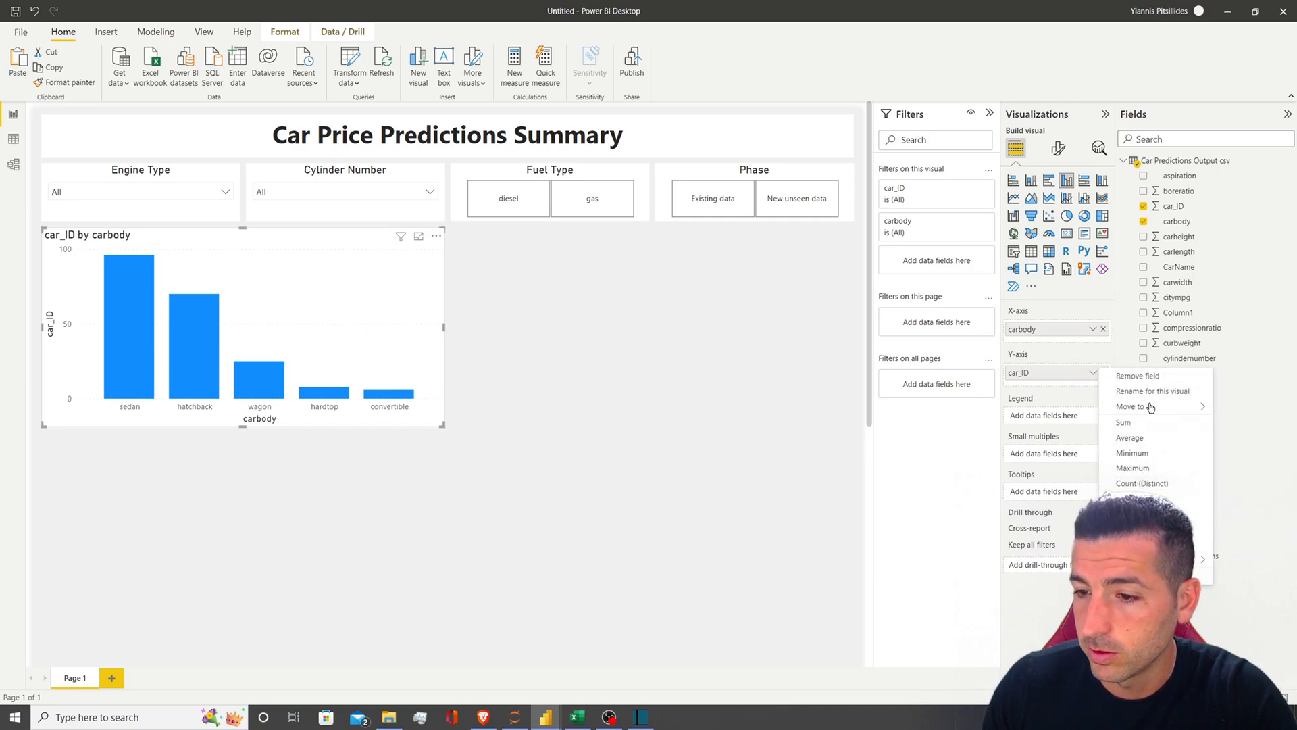
{"action": "left_click", "coordinate": [1151, 484]}
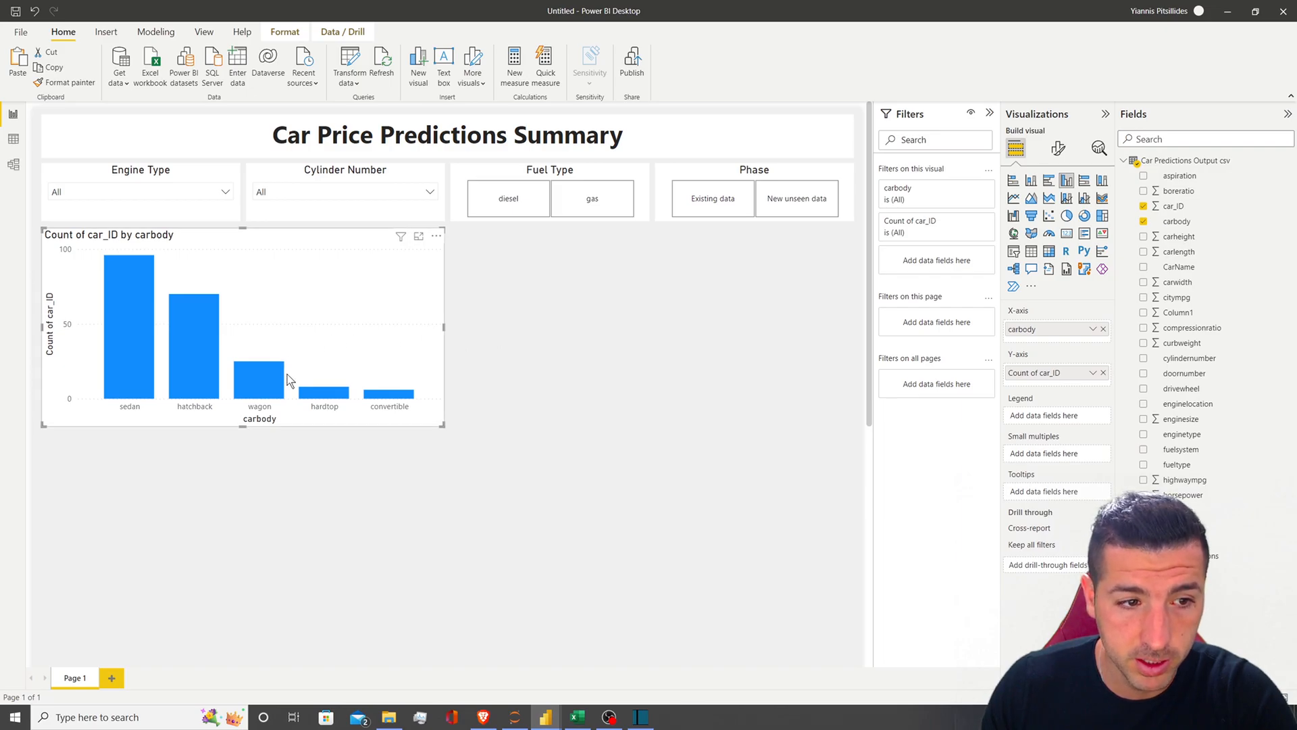
Extend the column chart's lower edge slightly downward, keeping the chart directly beneath the first two slicers
{"action": "left_click_drag", "start_coordinate": [247, 420], "coordinate": [247, 437]}
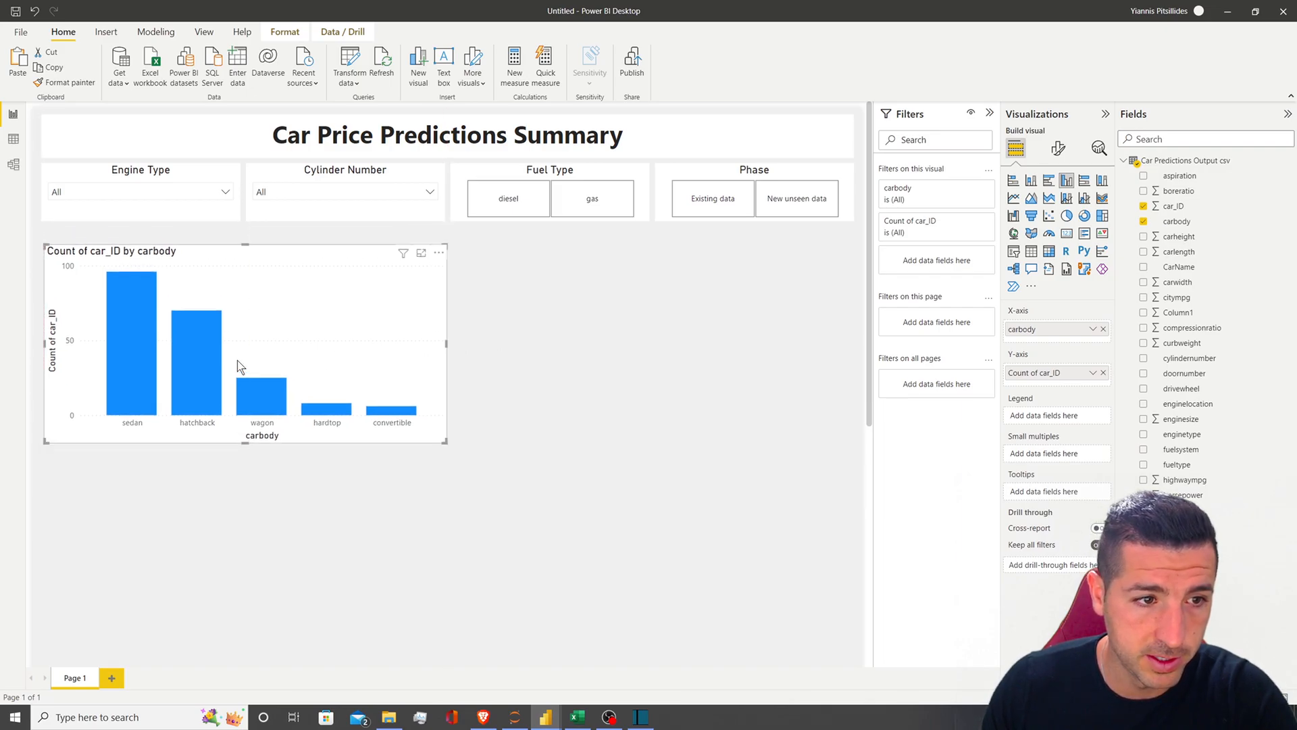
{"action": "left_click_drag", "start_coordinate": [232, 273], "coordinate": [231, 257]}
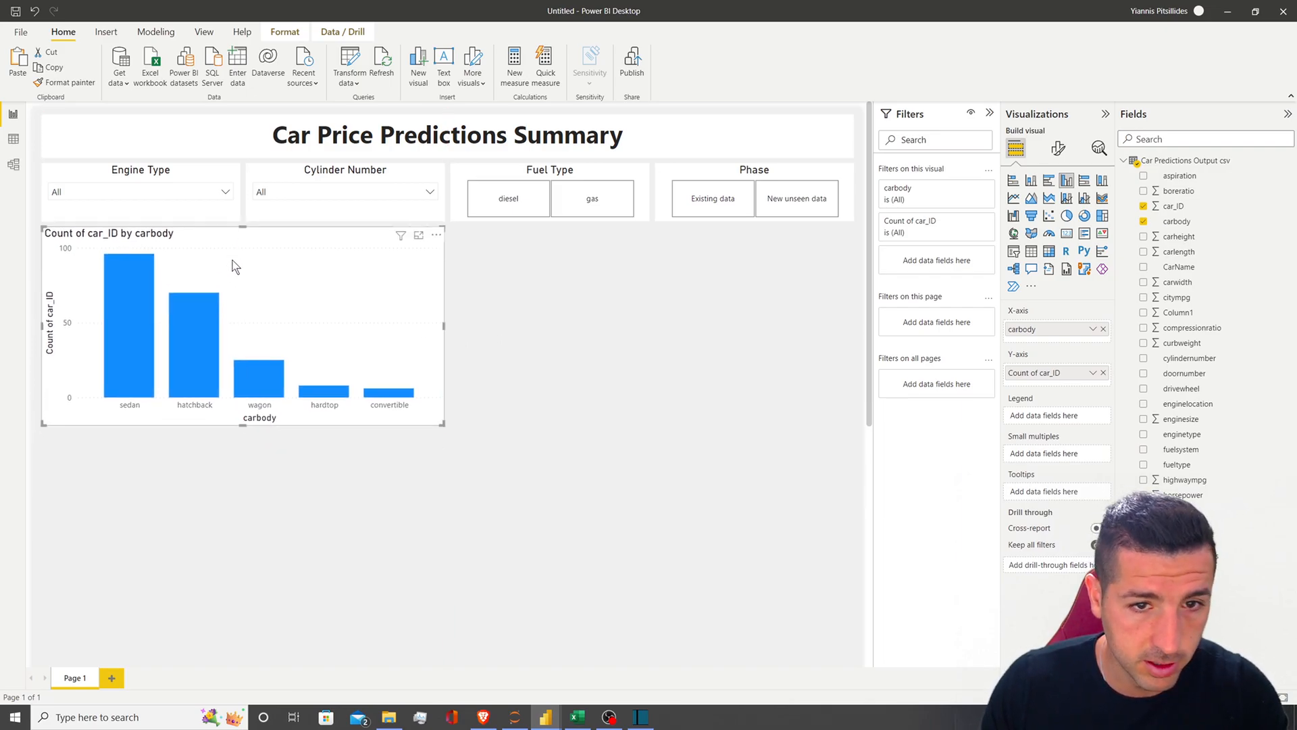
{"action": "left_click_drag", "start_coordinate": [262, 422], "coordinate": [243, 452]}
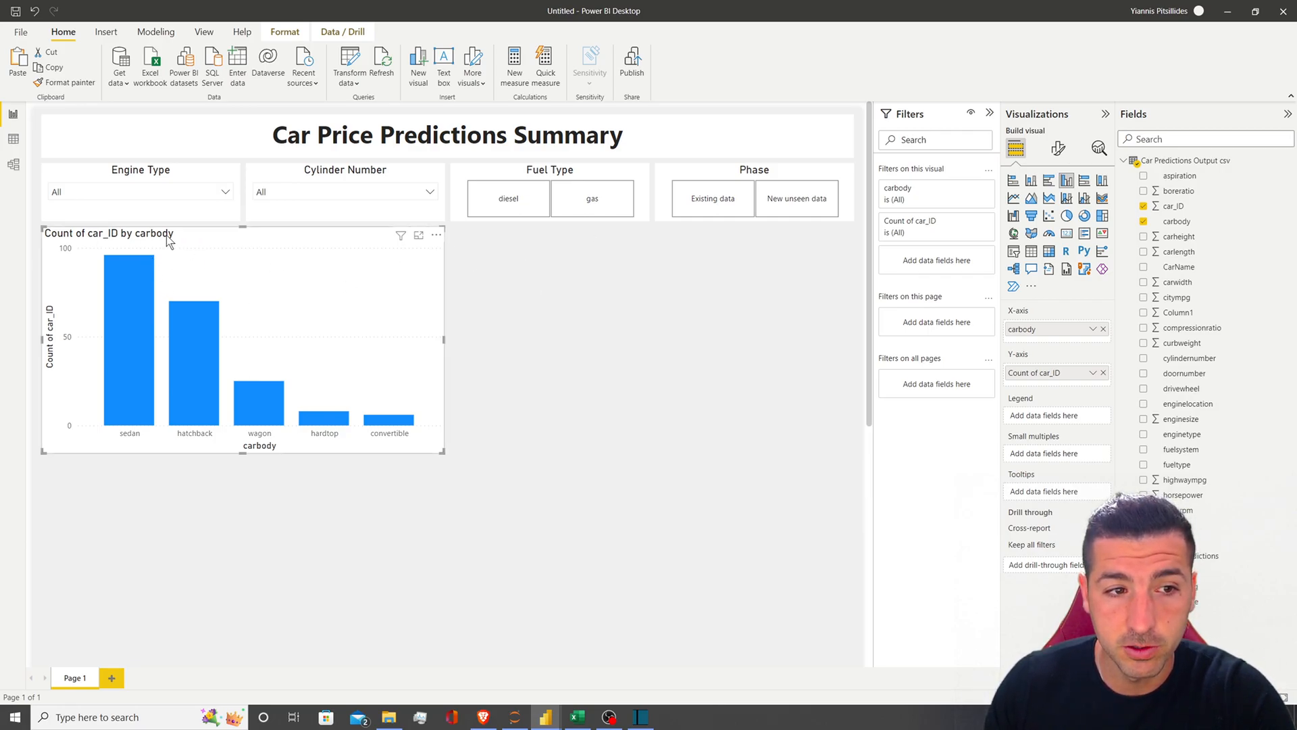
Title the column chart "Number of Cars per Carbody" and center the title
{"action": "left_click", "coordinate": [1058, 147]}
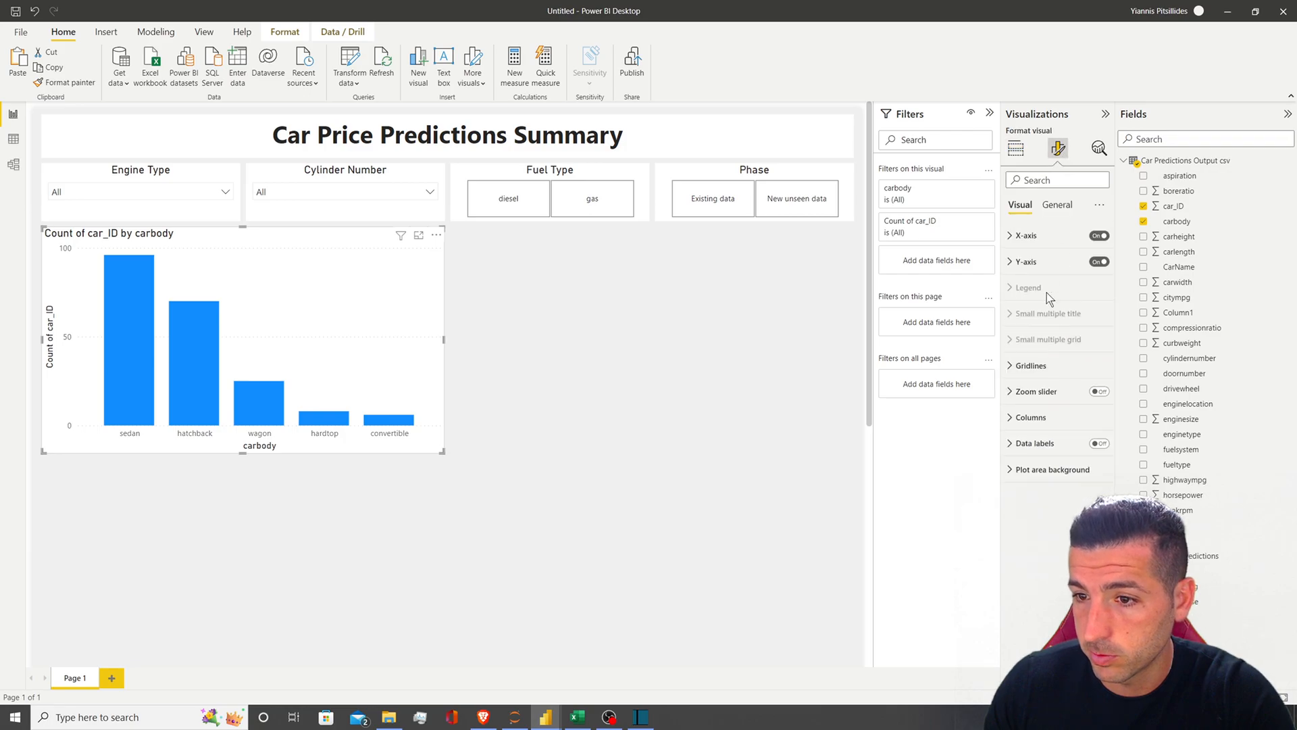
{"action": "left_click", "coordinate": [1057, 204]}
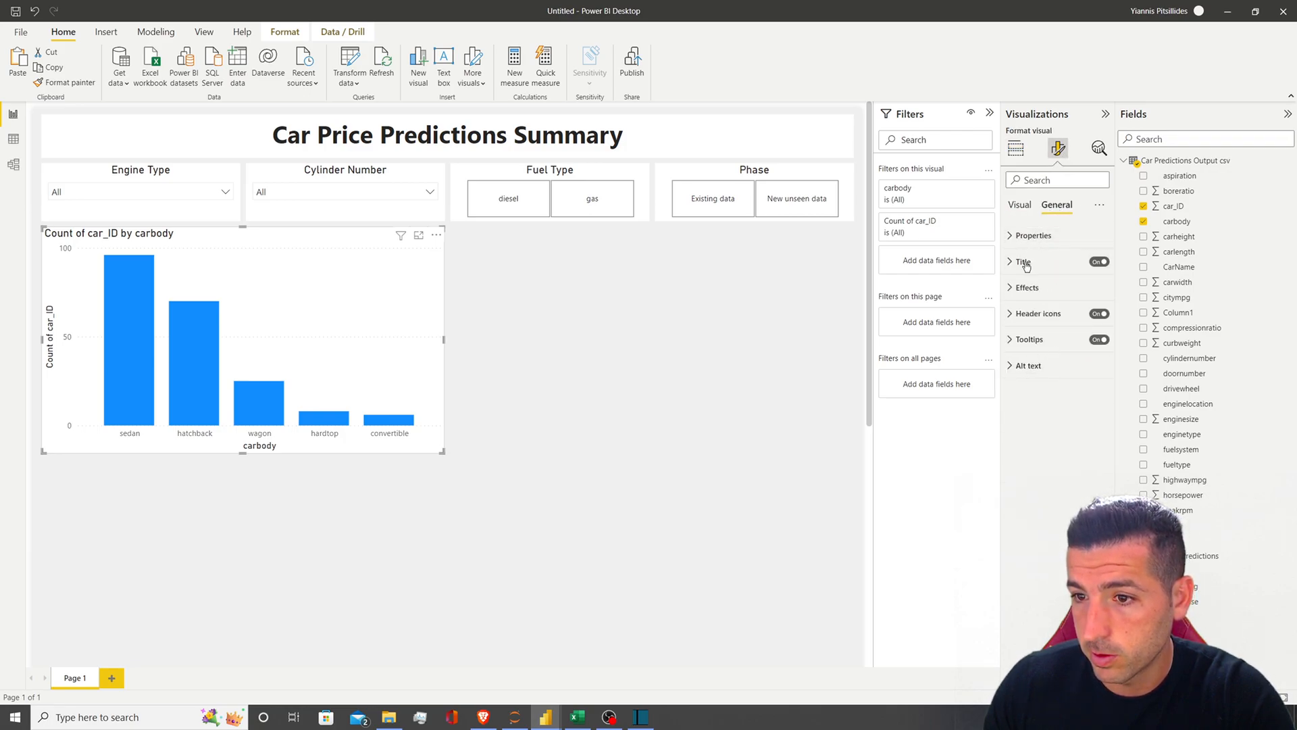
{"action": "left_click", "coordinate": [1030, 263]}
{"action": "left_click", "coordinate": [1049, 301]}
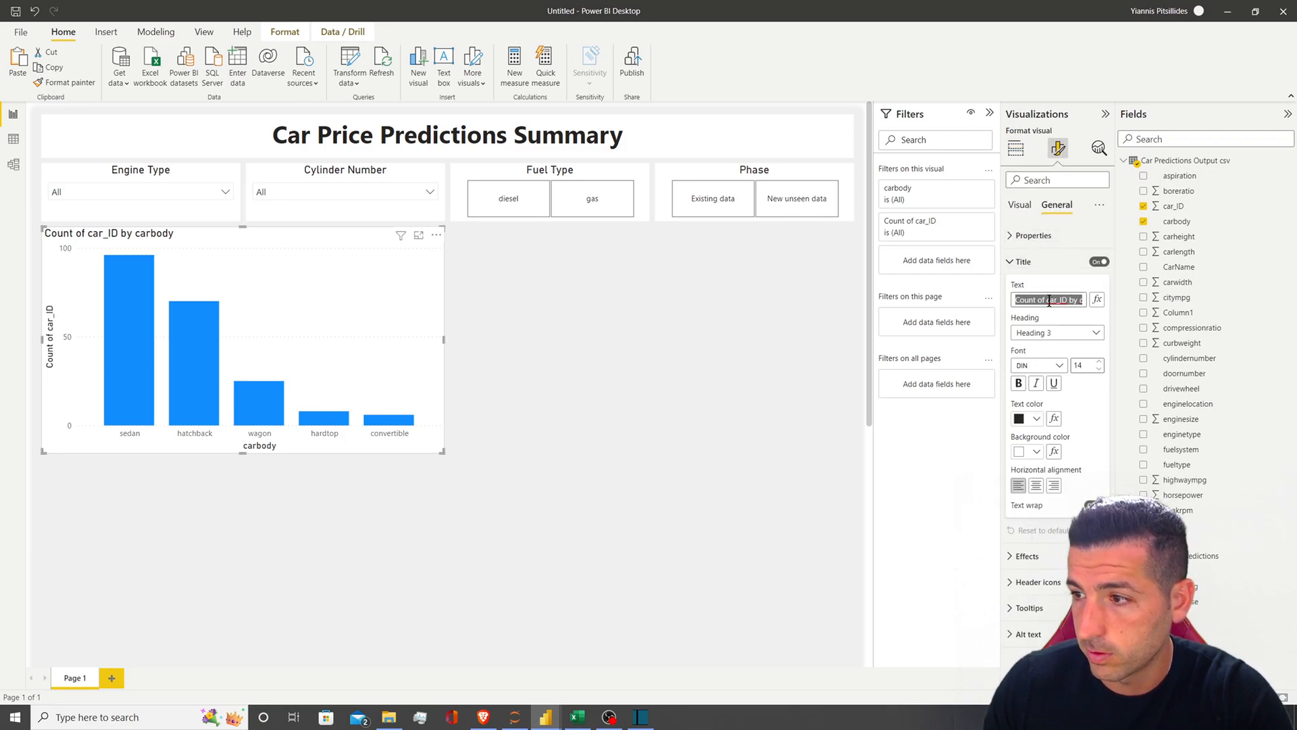
{"action": "type", "text": "Number o"}
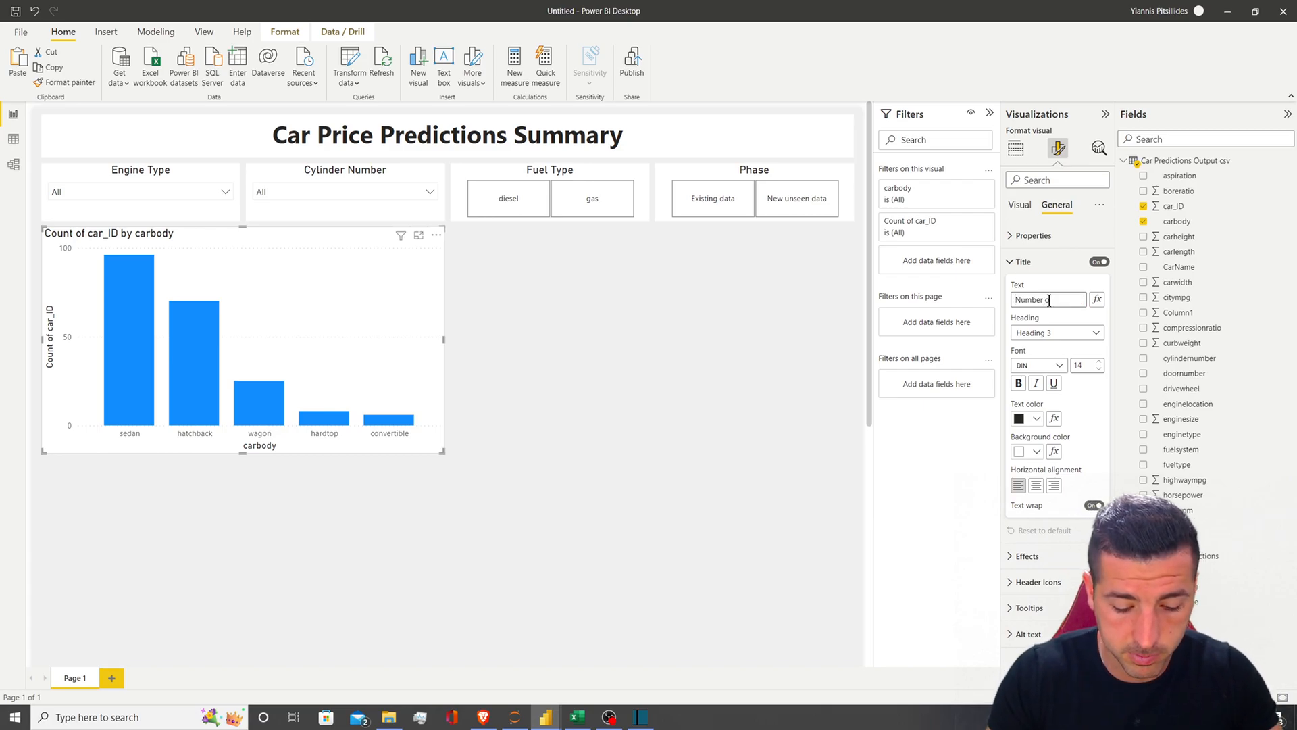
{"action": "type", "text": "f Cars per C"}
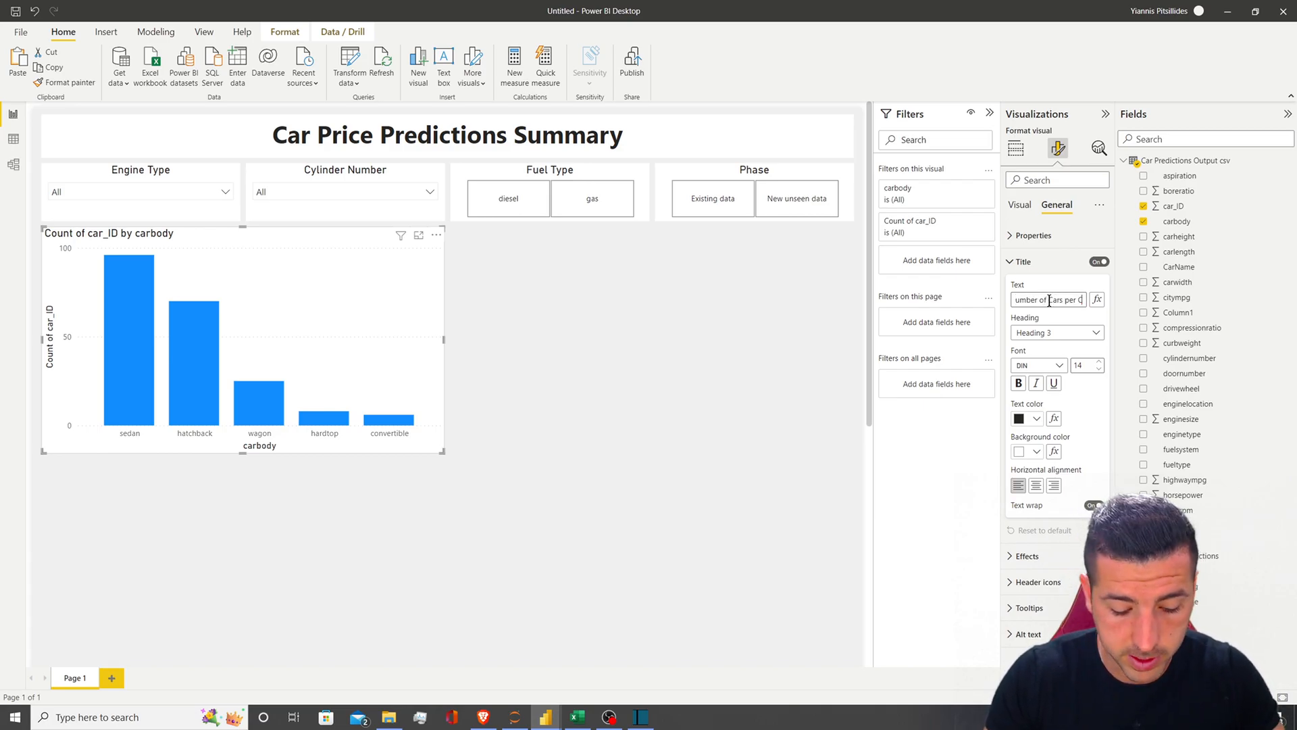
{"action": "type", "text": "arbody"}
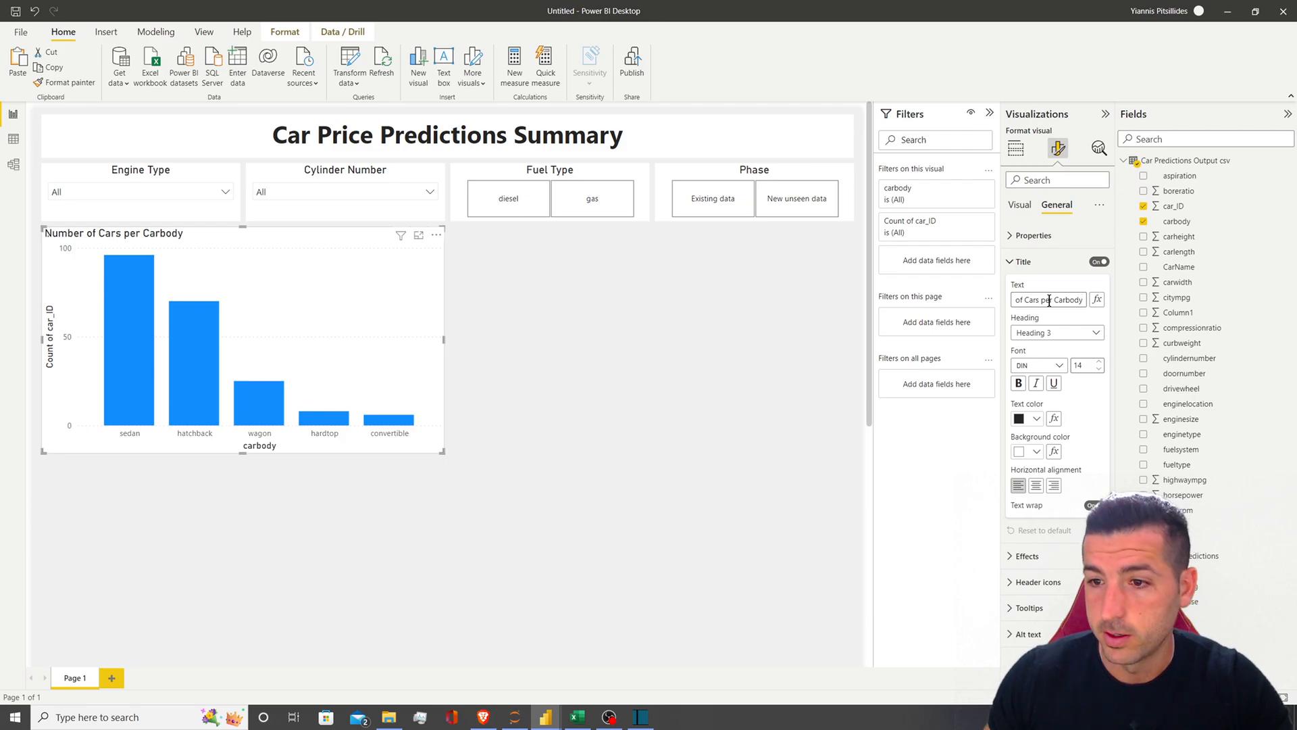
{"action": "left_click", "coordinate": [1036, 485]}
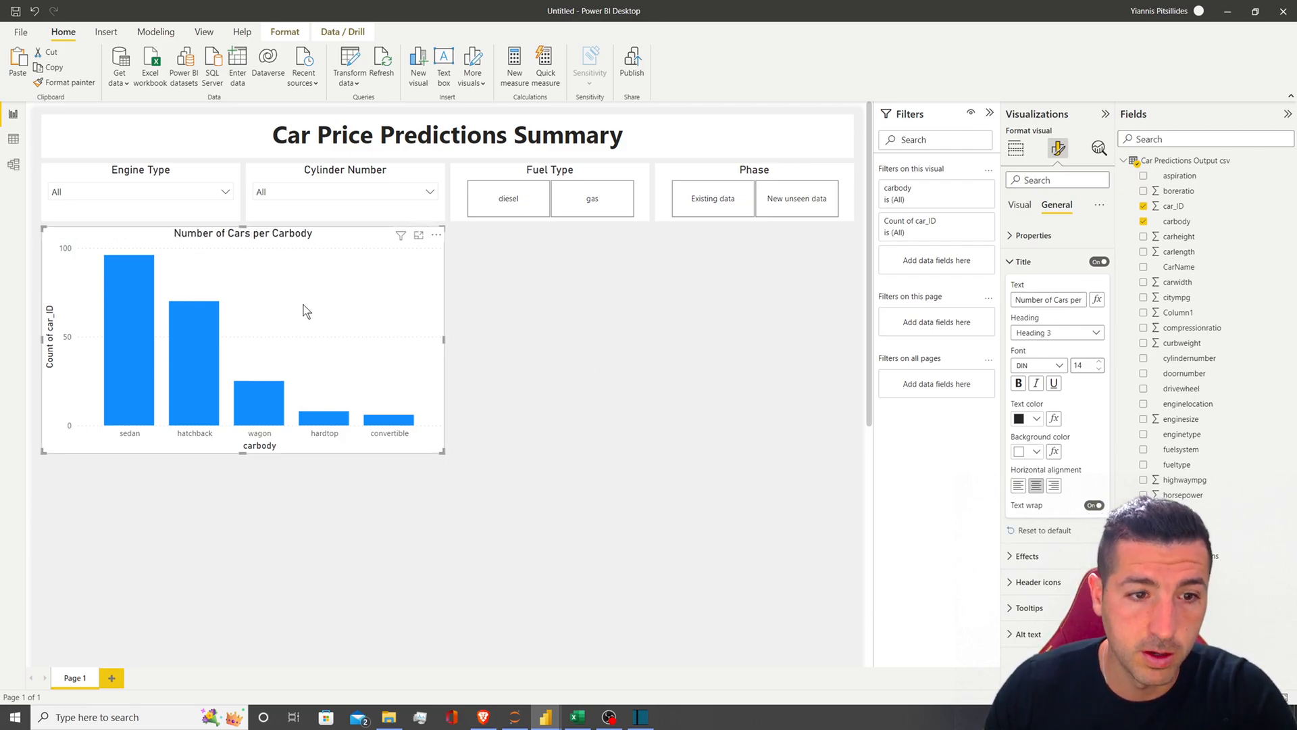
{"action": "left_click", "coordinate": [1024, 262]}
Change the chart columns' default color to the lightest tint of the theme blue
{"action": "left_click", "coordinate": [1020, 204]}
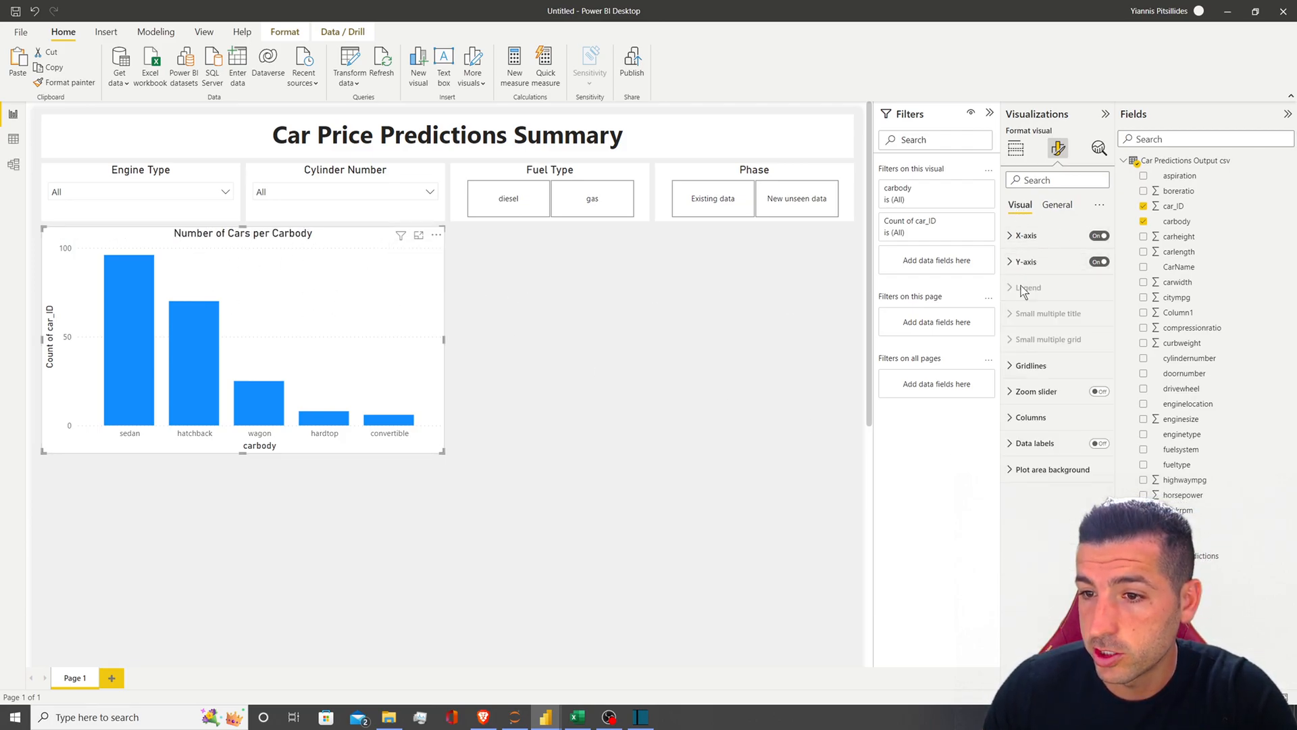
{"action": "left_click", "coordinate": [1034, 419]}
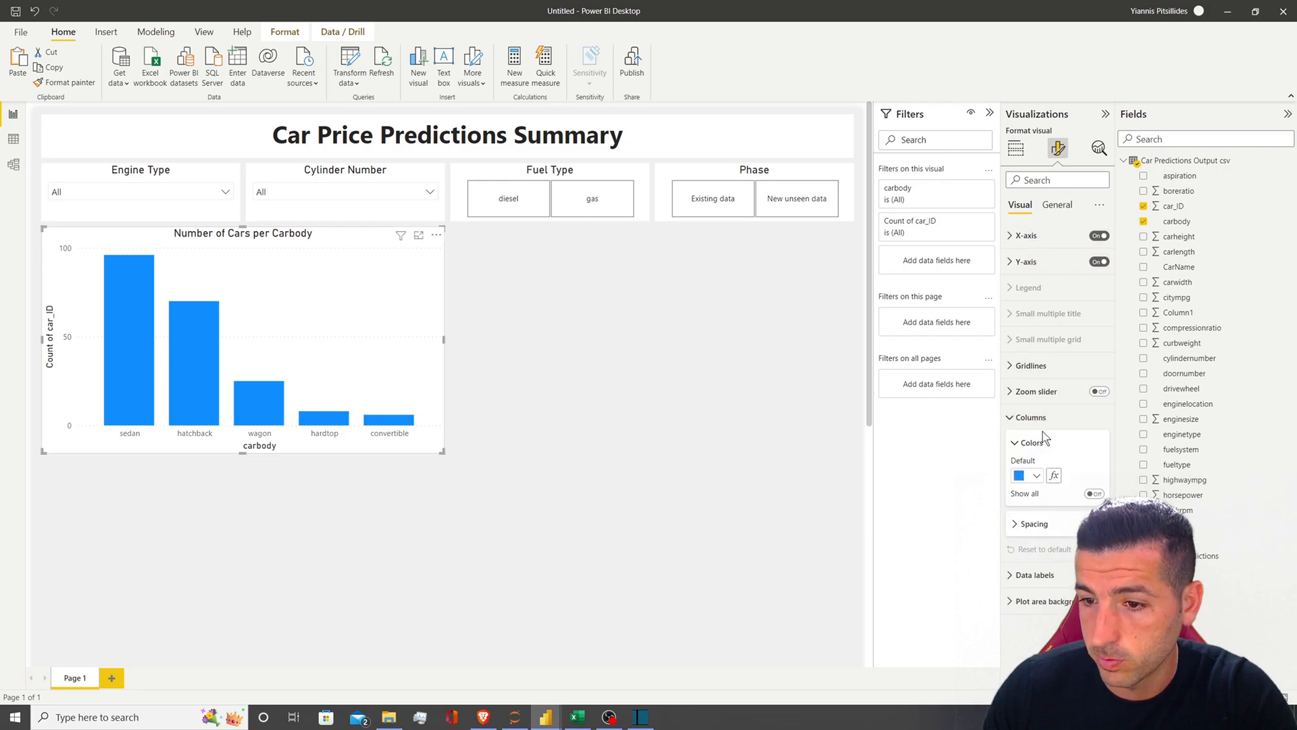
{"action": "left_click", "coordinate": [1035, 475]}
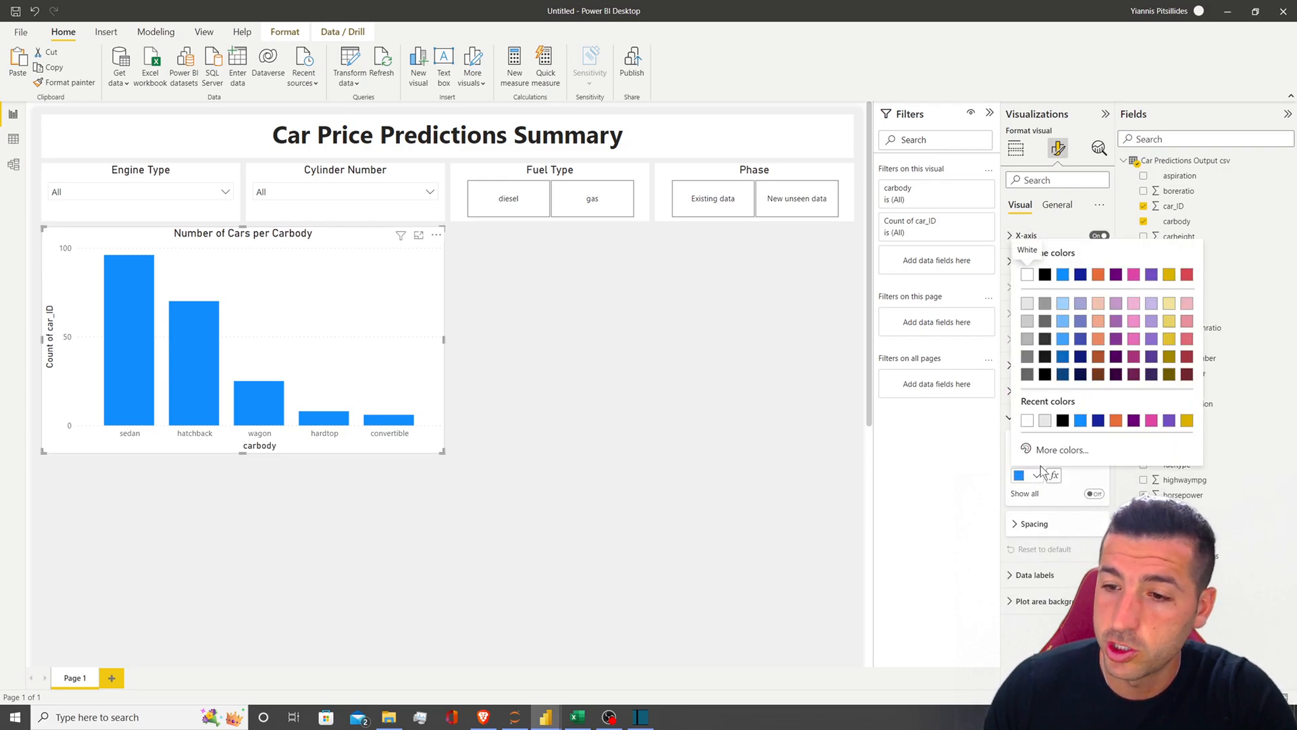
{"action": "left_click", "coordinate": [1064, 304]}
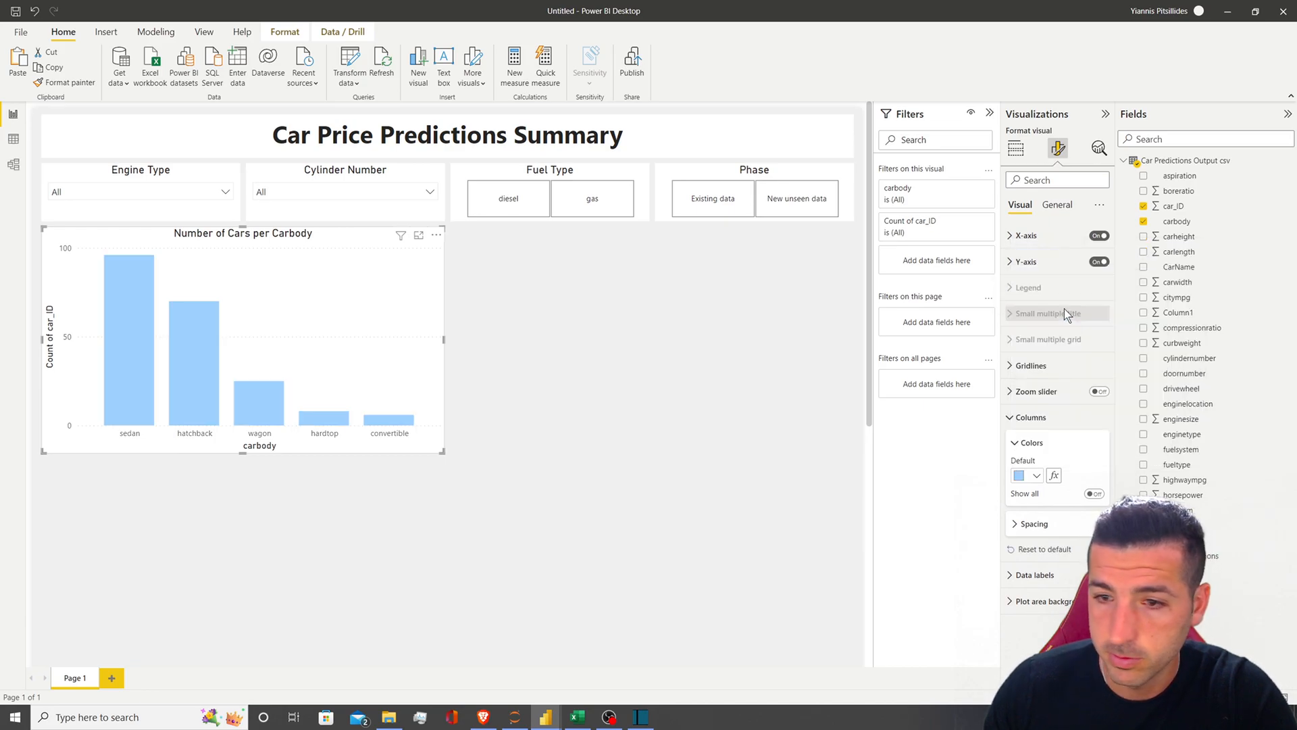
{"action": "left_click", "coordinate": [1028, 418]}
Turn on the column chart's data labels and format their values in dark blue, bold, size 11
{"action": "left_click", "coordinate": [1100, 443]}
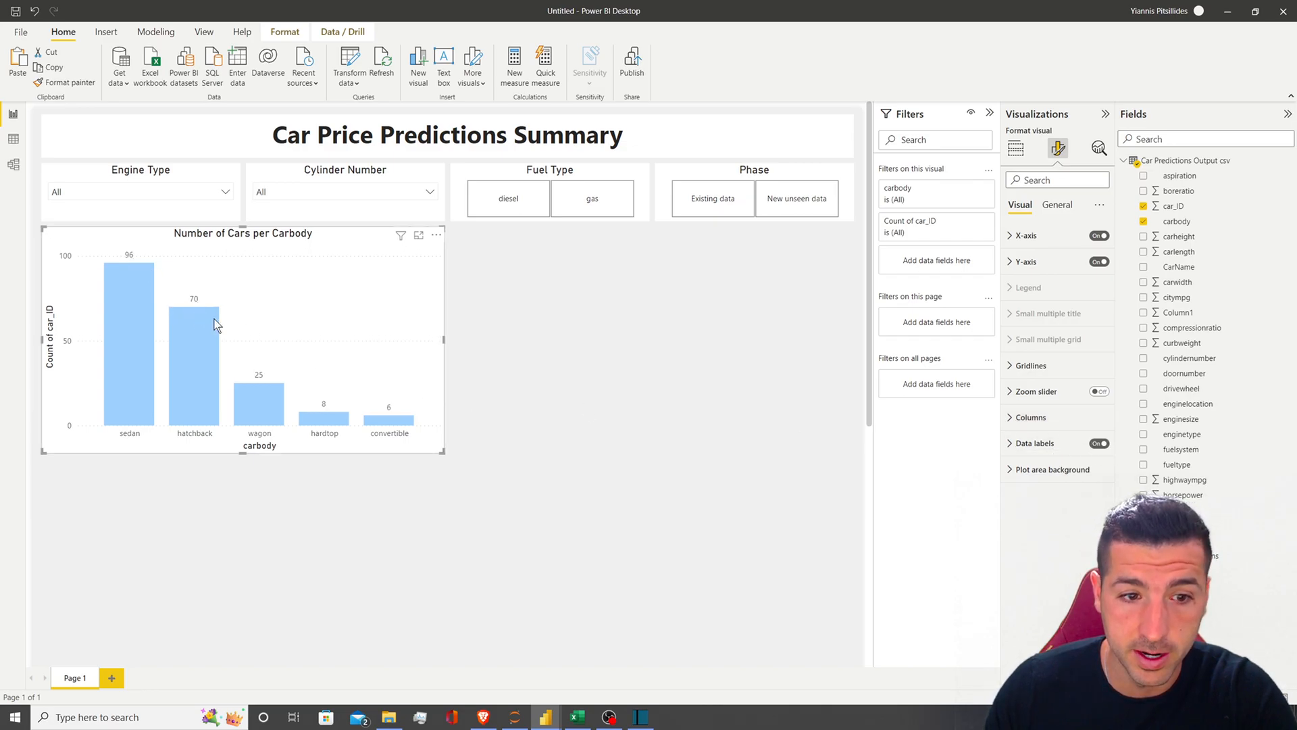
{"action": "left_click", "coordinate": [1051, 443]}
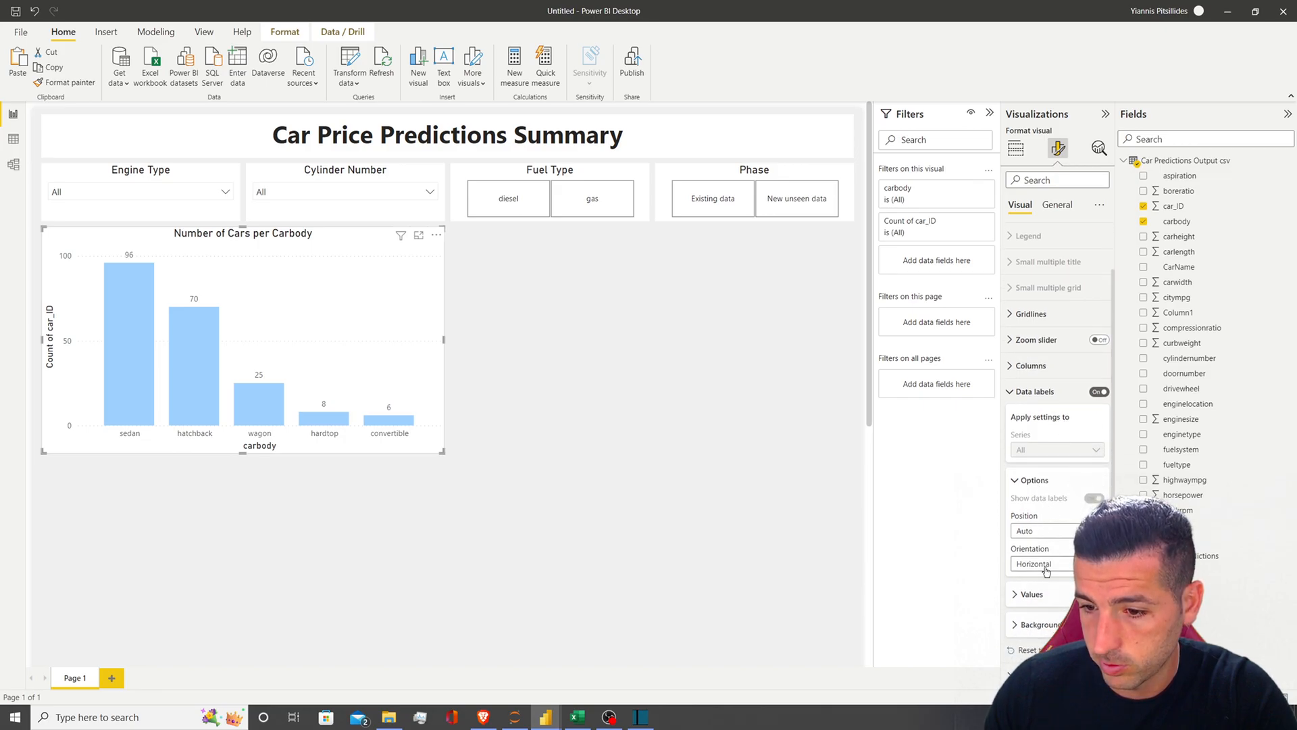
{"action": "left_click", "coordinate": [1028, 595]}
{"action": "scroll", "coordinate": [1063, 431], "scroll_direction": "down", "scroll_amount": 5}
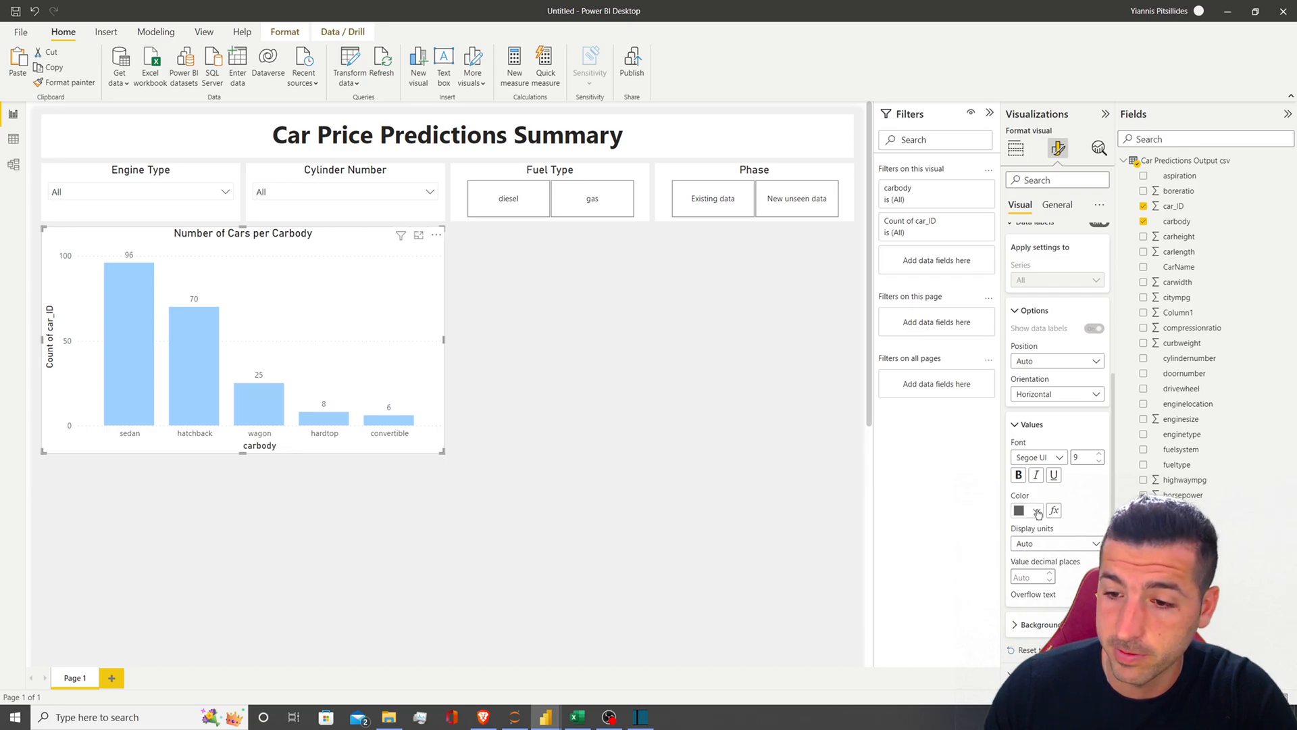
{"action": "left_click", "coordinate": [1037, 511]}
{"action": "left_click", "coordinate": [1116, 457]}
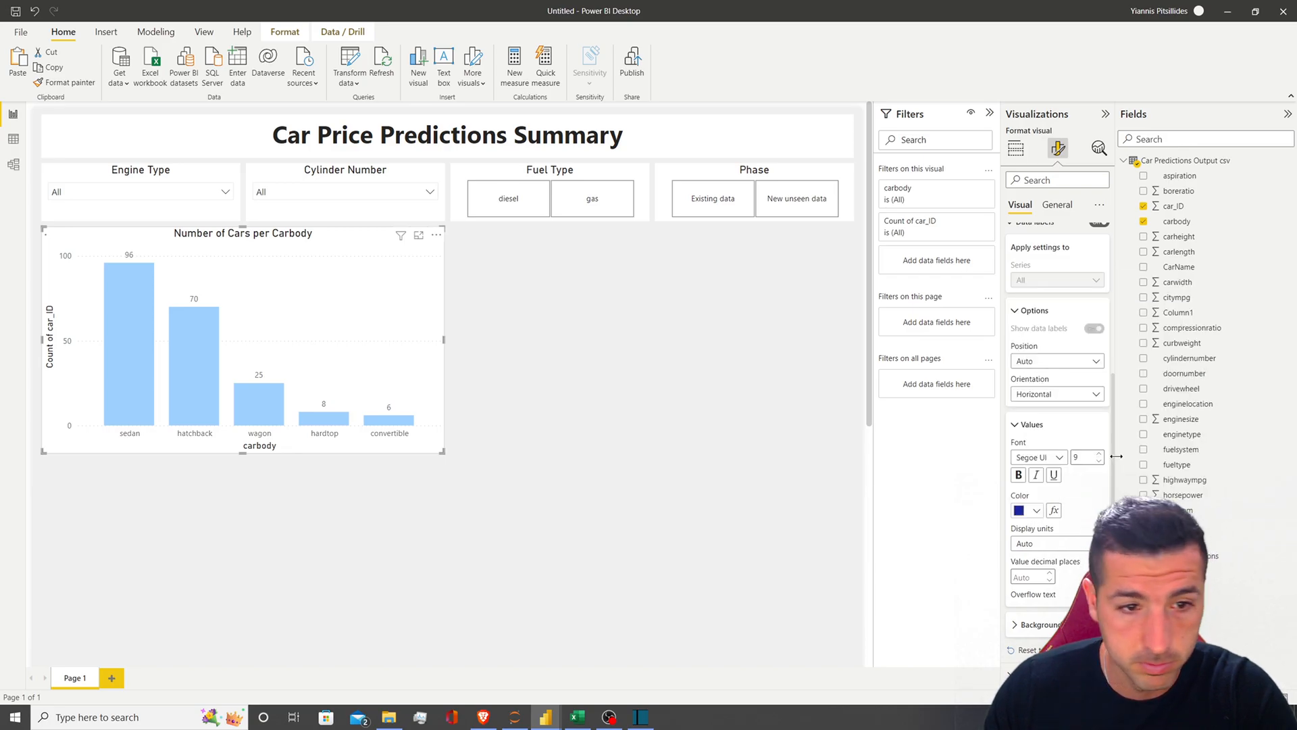
{"action": "left_click", "coordinate": [1019, 476]}
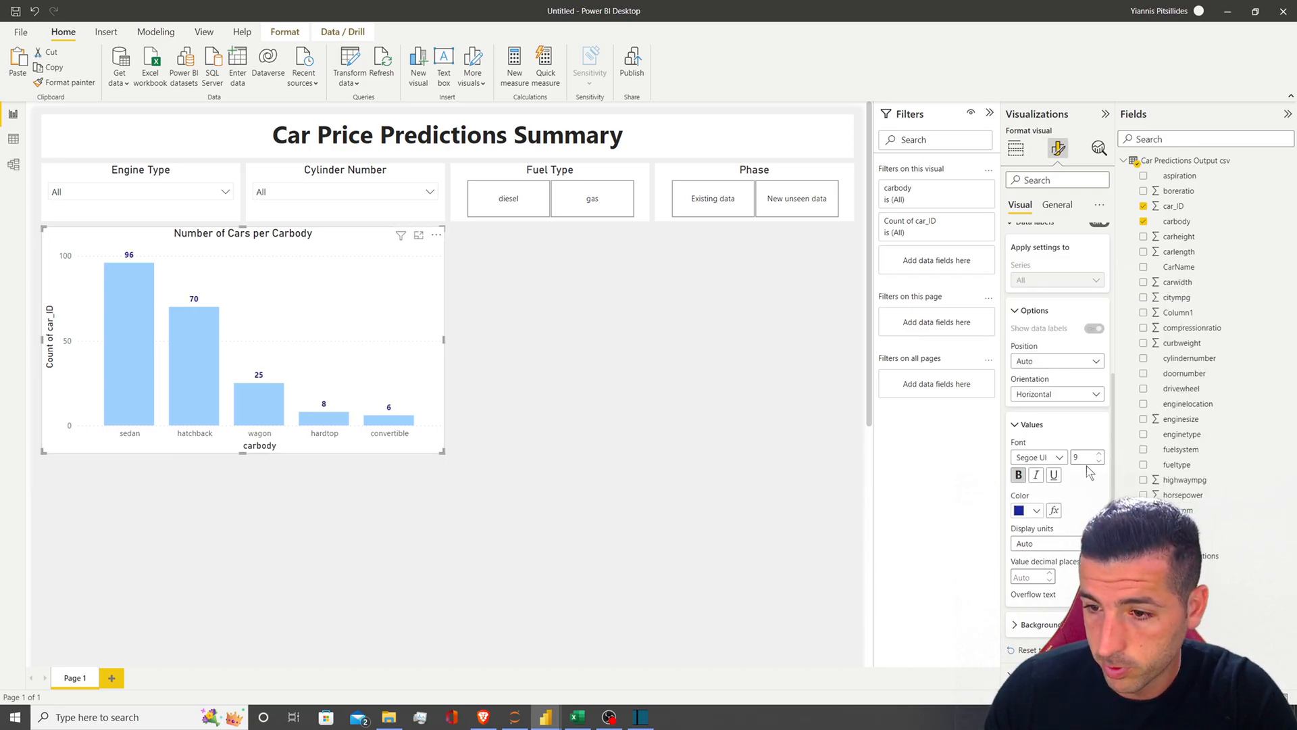
{"action": "left_click", "coordinate": [1100, 454]}
{"action": "left_click", "coordinate": [1100, 455]}
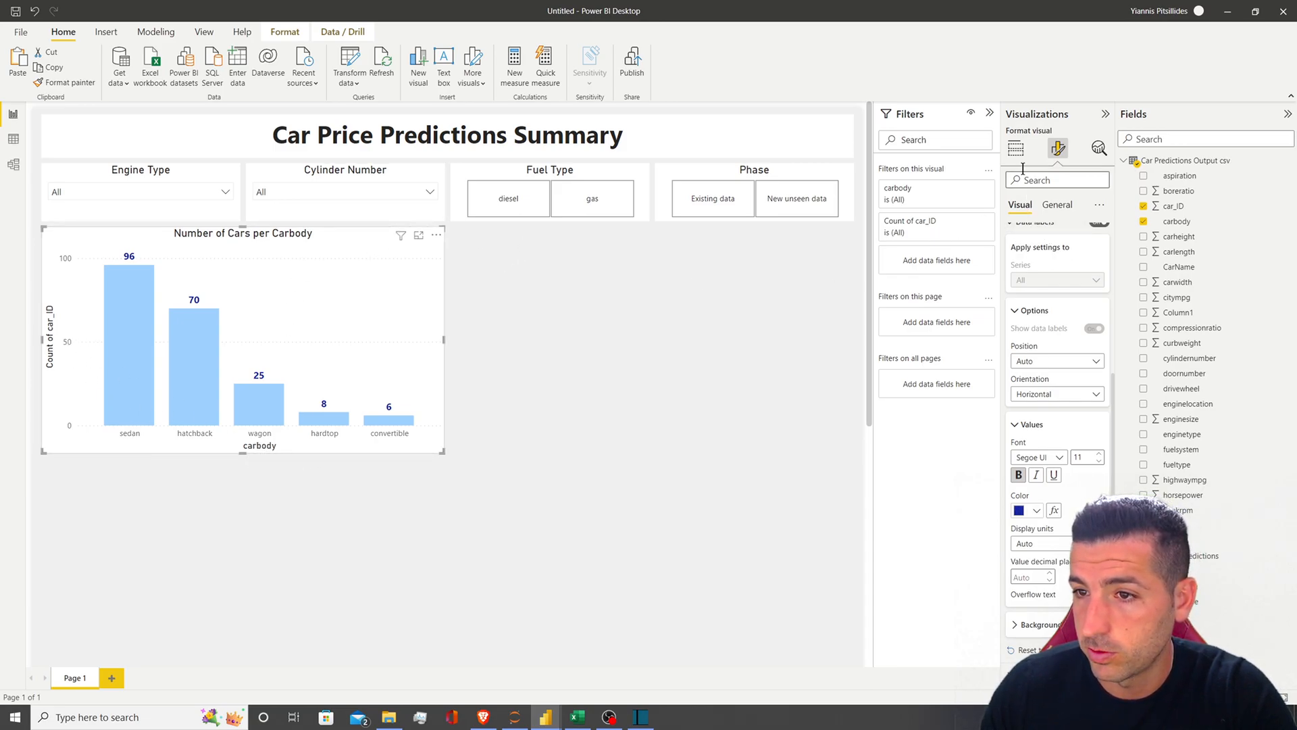
Rename the chart's X-axis field to "Carbody" and its Y-axis field to "Number of Cars" for this visual
{"action": "left_click", "coordinate": [1015, 148]}
{"action": "double_click", "coordinate": [1032, 335]}
{"action": "left_click", "coordinate": [1012, 331]}
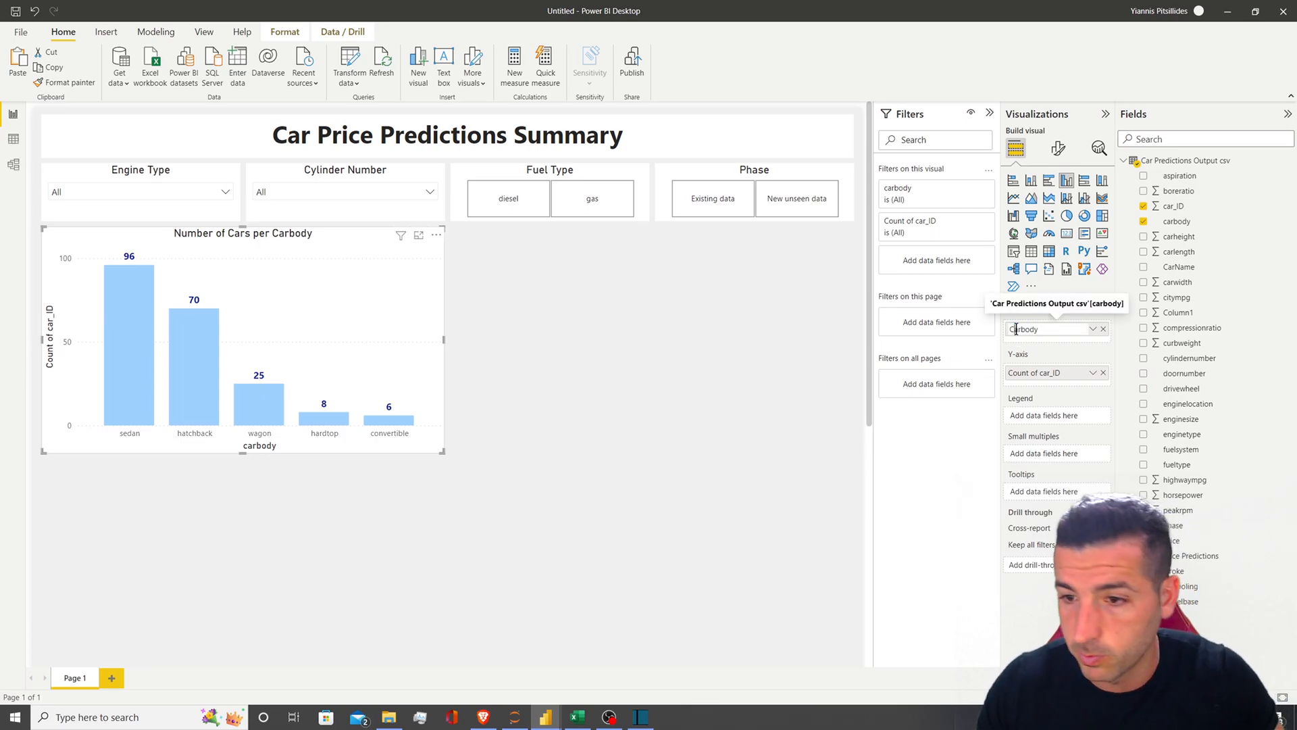
{"action": "key", "text": "Delete"}
{"action": "type", "text": "C"}
{"action": "double_click", "coordinate": [1035, 372]}
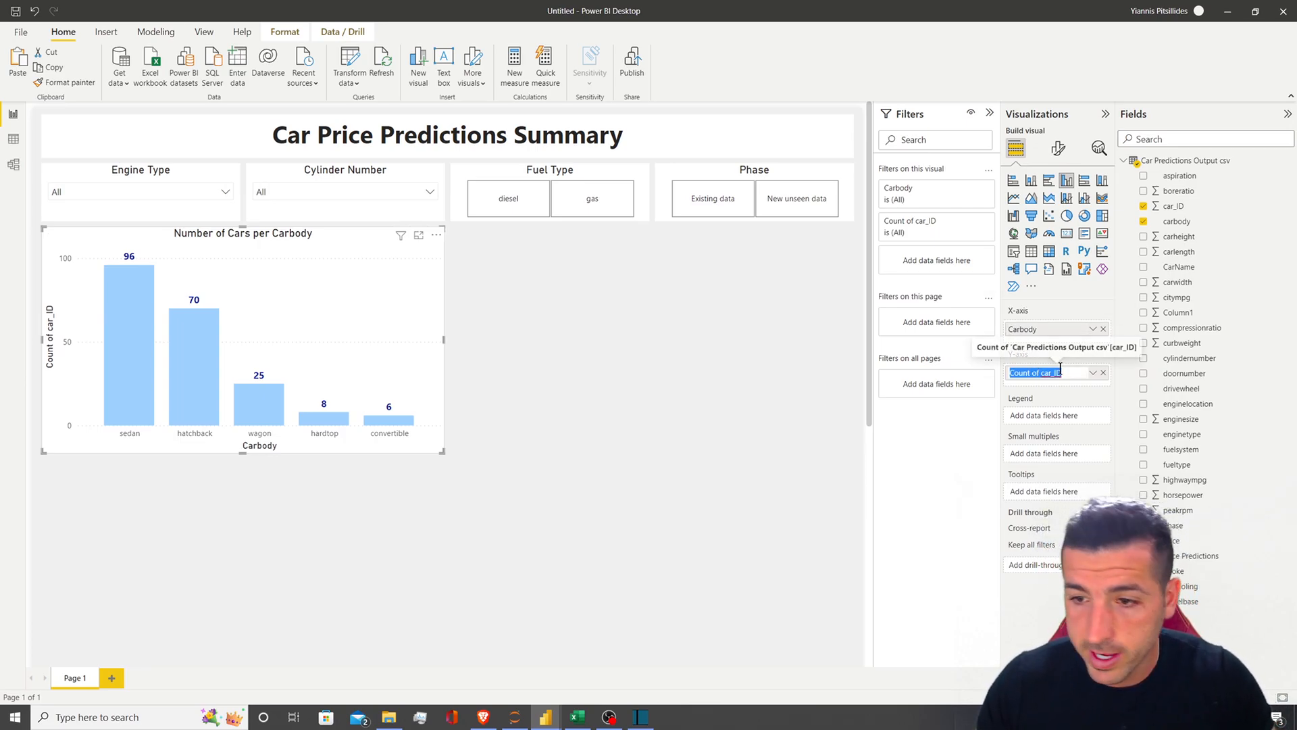
{"action": "type", "text": "Number of"}
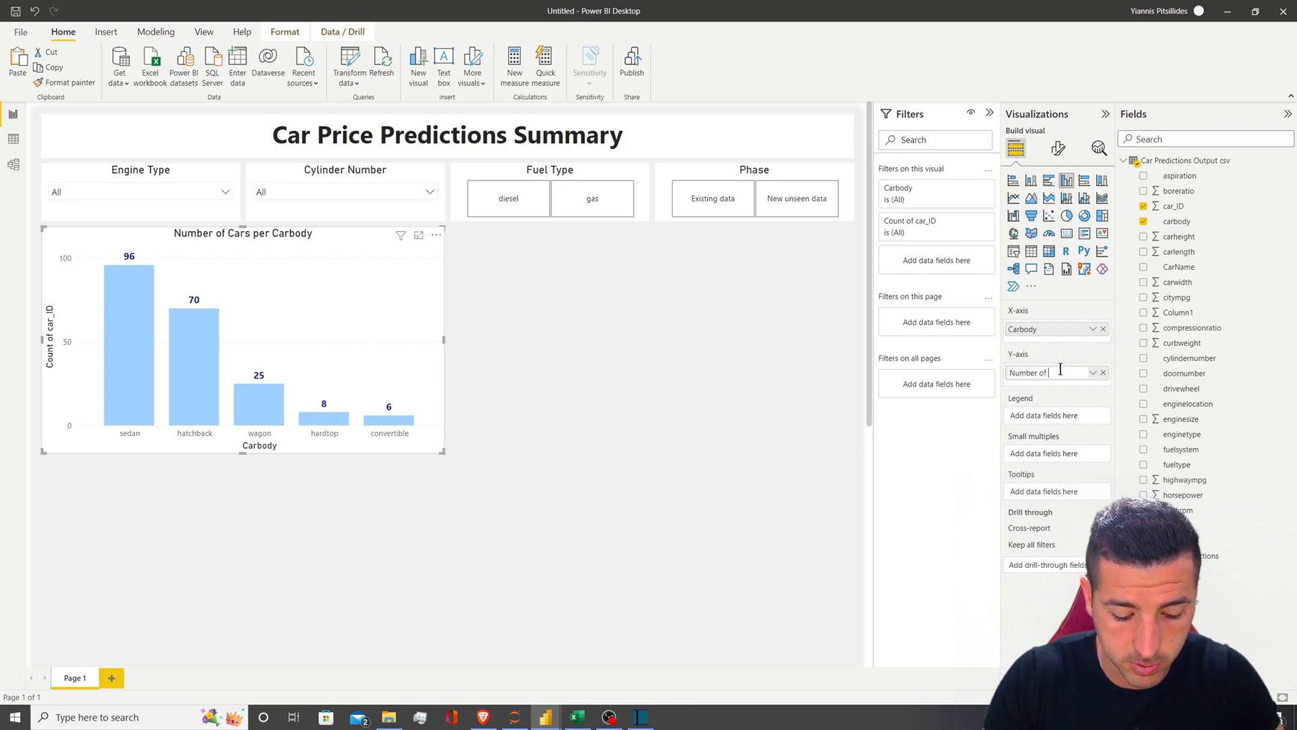
{"action": "type", "text": " Cars"}
{"action": "key", "text": "Return"}
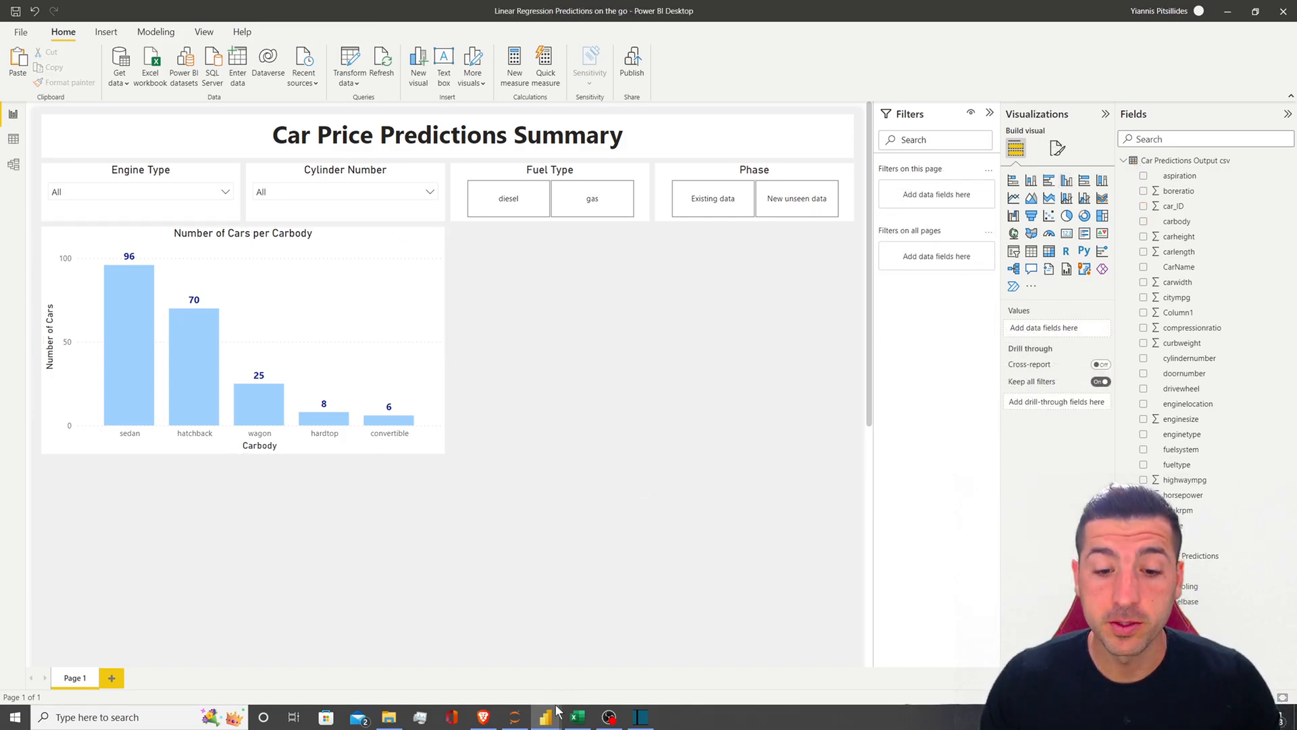
Check the reference report in the other window and insert a card directly below the Fuel Type slicer, matching the slicer's width
{"action": "left_click", "coordinate": [547, 717]}
{"action": "left_click", "coordinate": [508, 678]}
{"action": "left_click_drag", "start_coordinate": [1081, 728], "coordinate": [740, 1]}
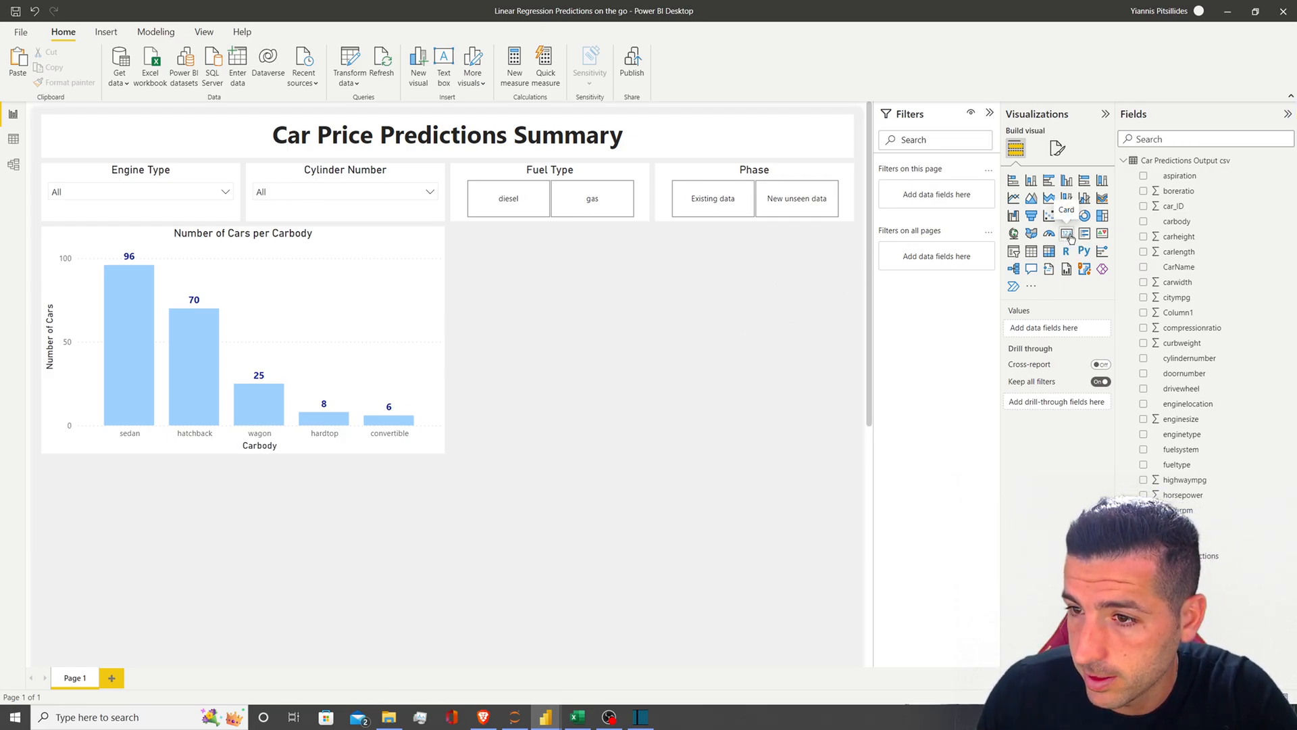
{"action": "left_click", "coordinate": [1071, 238]}
{"action": "left_click_drag", "start_coordinate": [397, 428], "coordinate": [696, 220]}
{"action": "left_click_drag", "start_coordinate": [856, 433], "coordinate": [651, 326]}
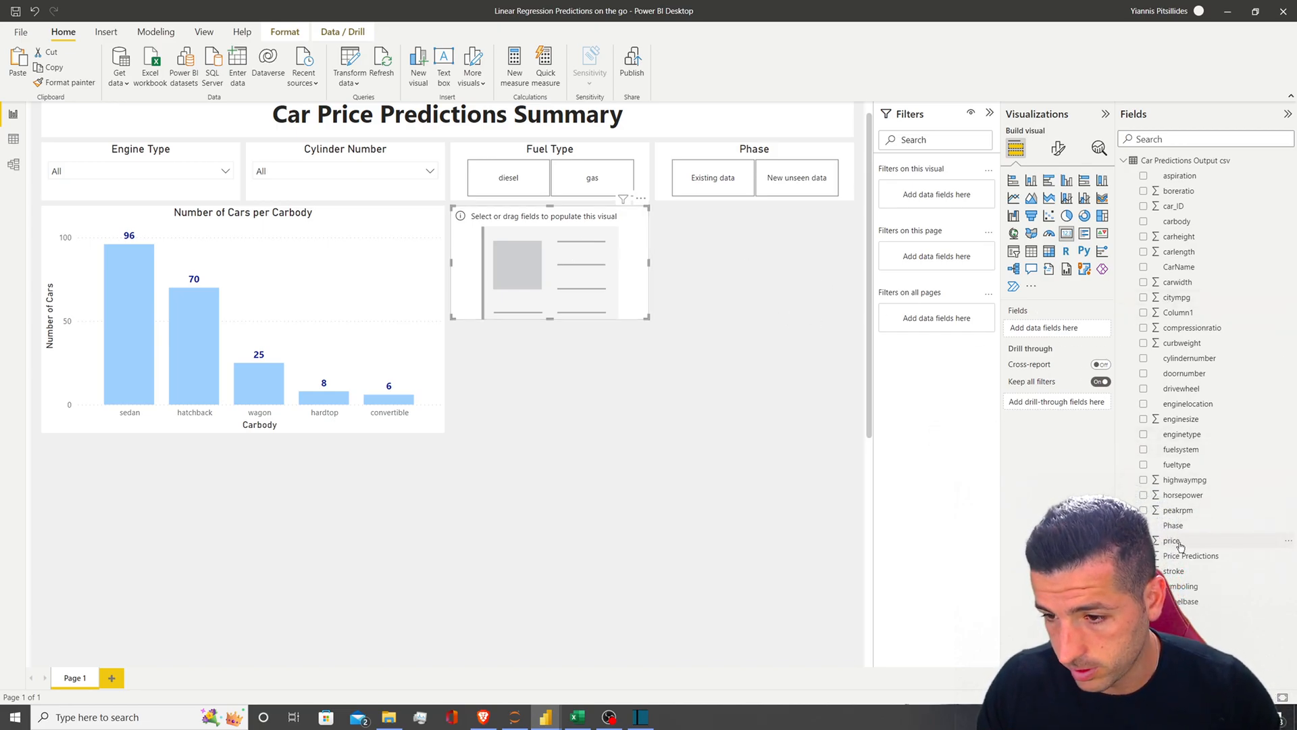
Show the average of price in the card and format the price column as dollar currency
{"action": "left_click_drag", "start_coordinate": [1172, 540], "coordinate": [1048, 332]}
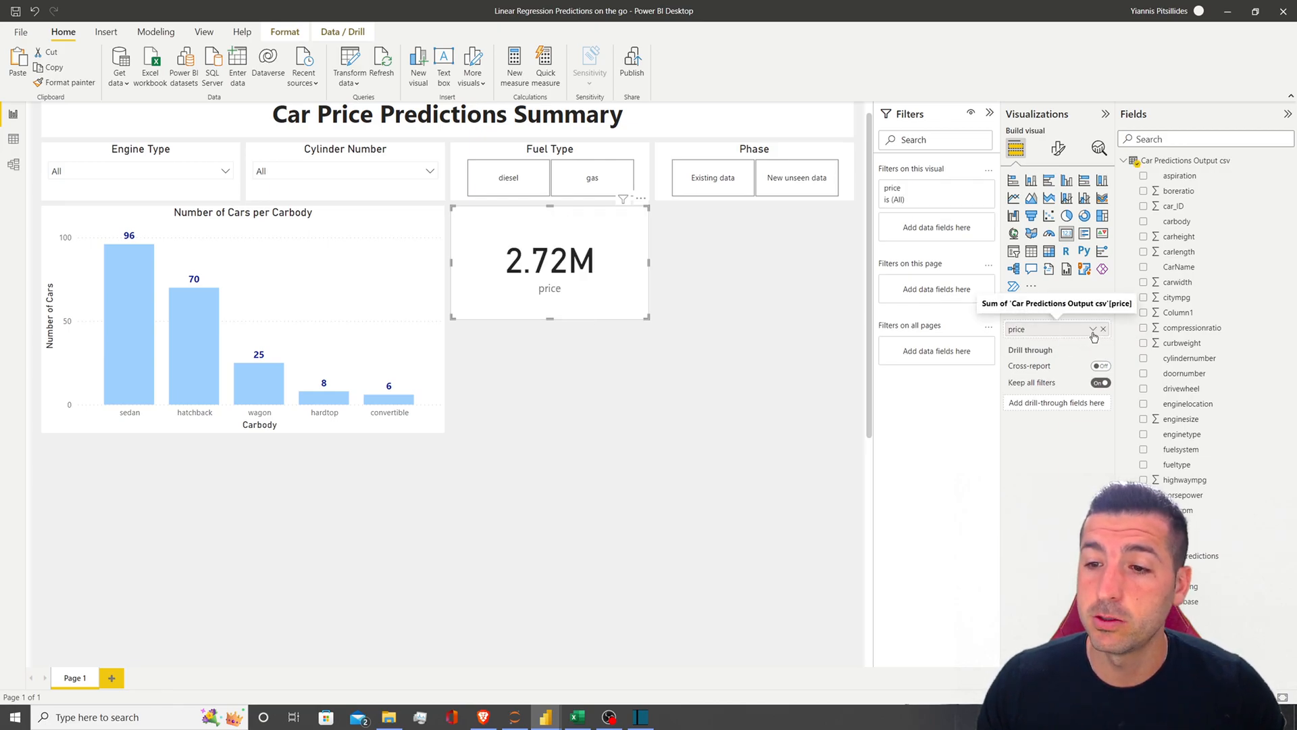
{"action": "left_click", "coordinate": [1093, 330]}
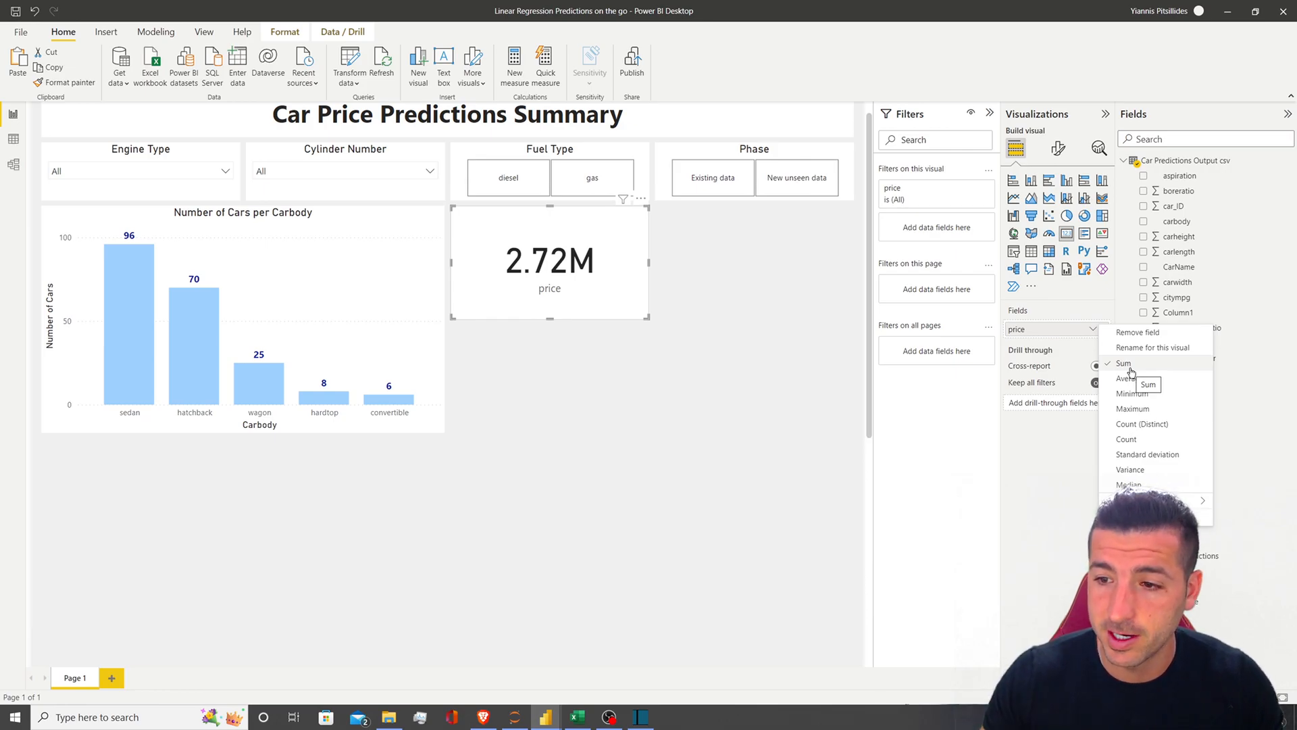
{"action": "left_click", "coordinate": [1131, 378]}
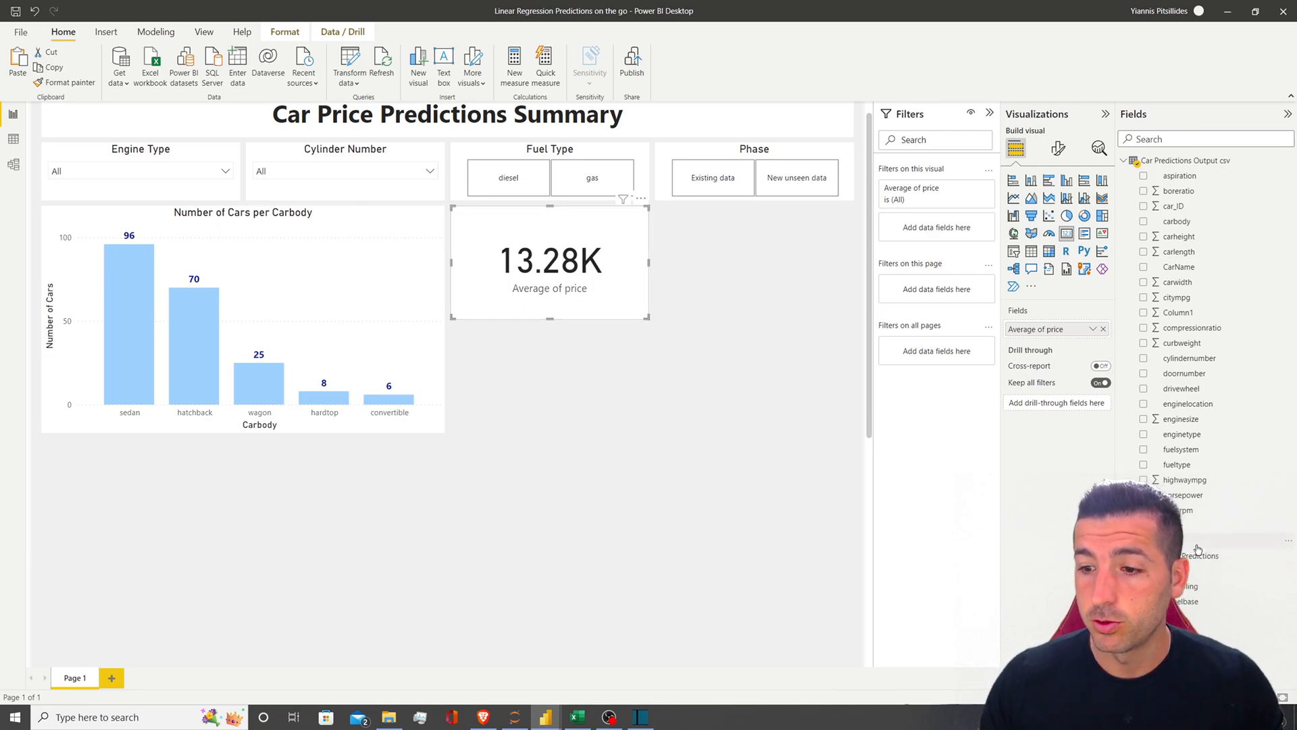
{"action": "left_click", "coordinate": [1198, 546]}
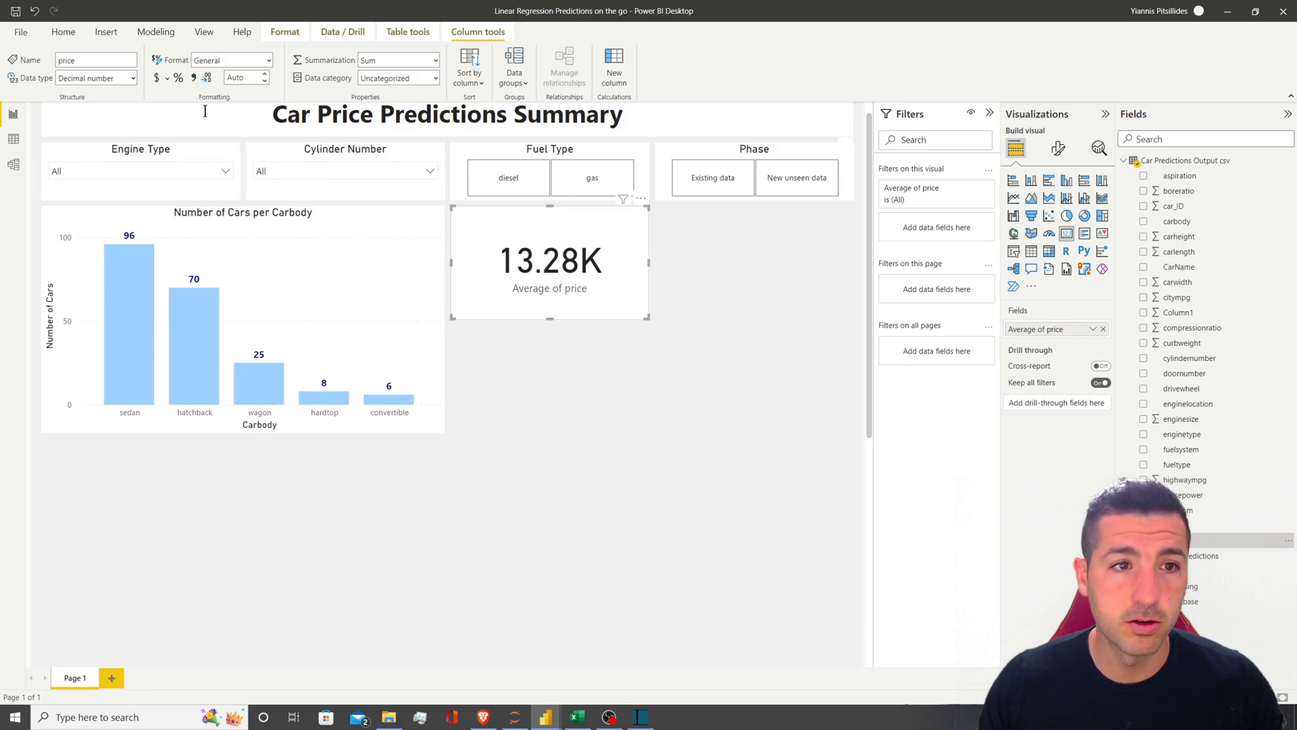
{"action": "left_click", "coordinate": [157, 78]}
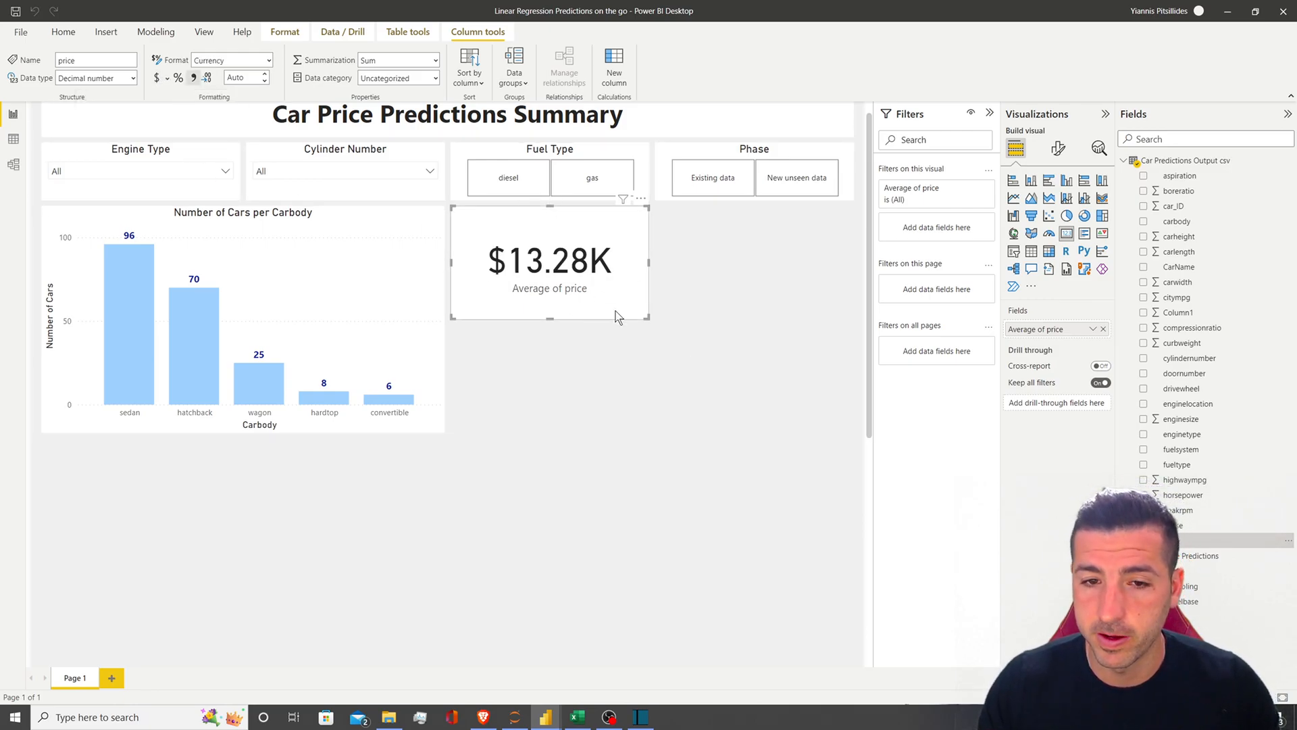
Hide the average price card's category label and give the card a centred title "Average Price Per Car"
{"action": "left_click", "coordinate": [1058, 148]}
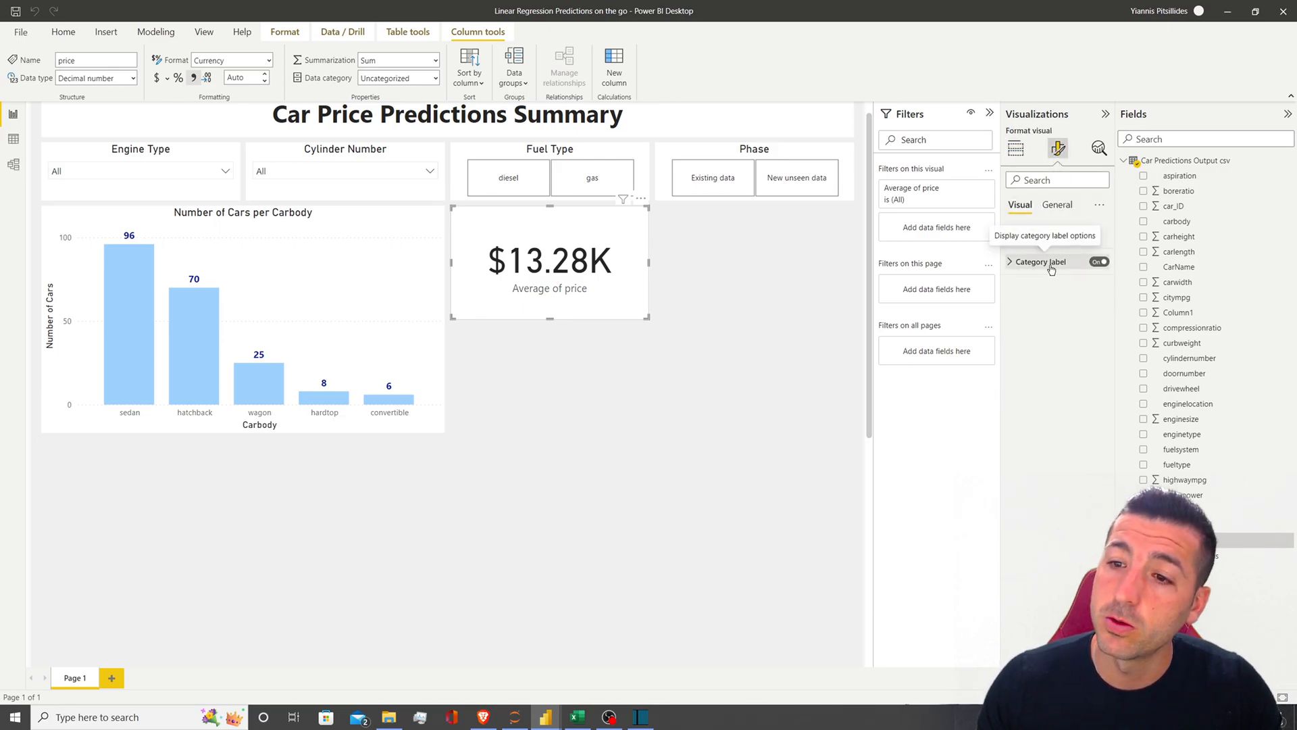
{"action": "left_click", "coordinate": [1099, 262]}
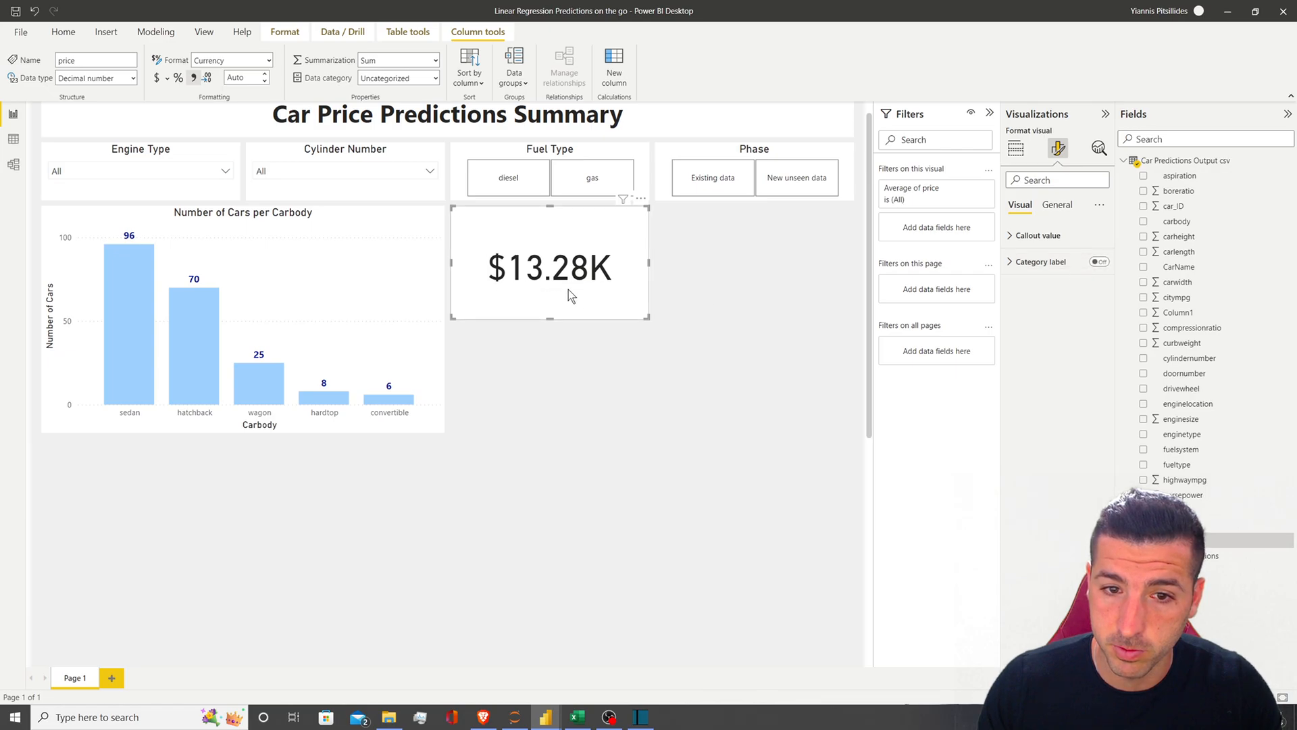
{"action": "left_click", "coordinate": [1015, 148]}
{"action": "left_click", "coordinate": [1058, 148]}
{"action": "left_click", "coordinate": [1057, 204]}
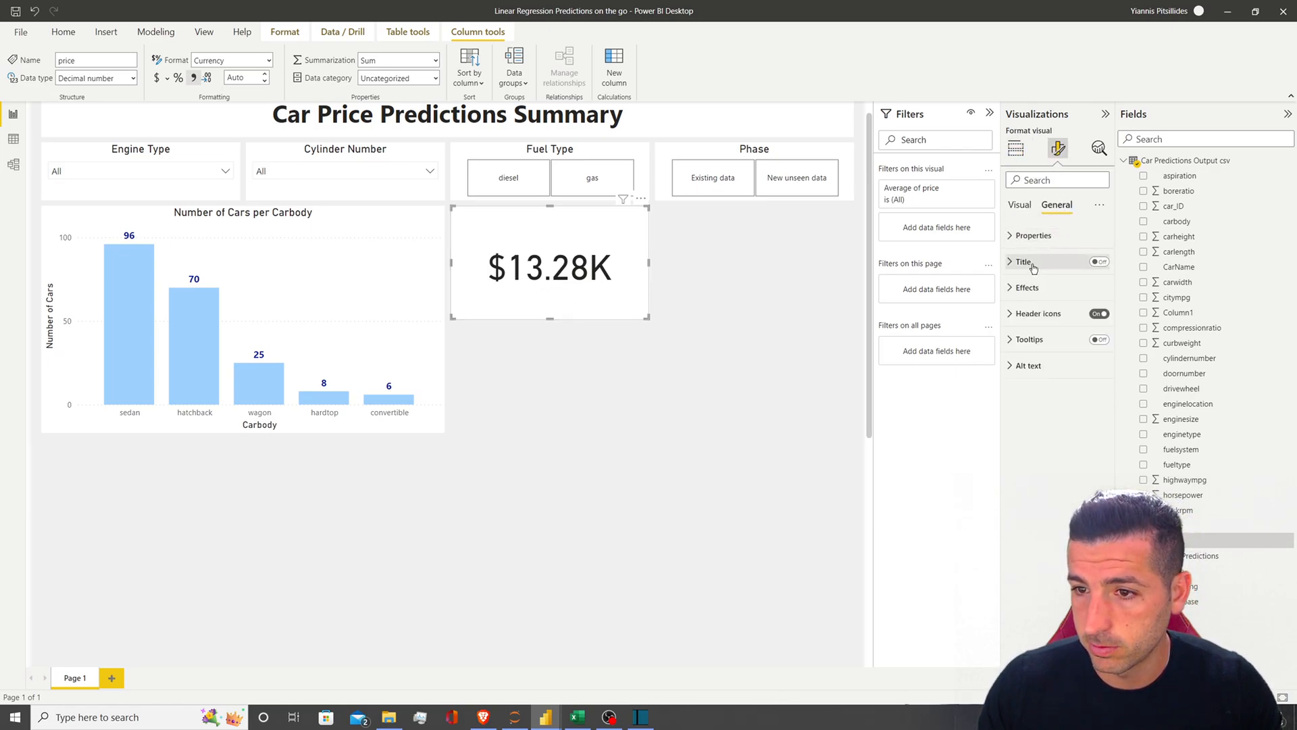
{"action": "left_click", "coordinate": [1052, 262]}
{"action": "left_click", "coordinate": [1099, 262]}
{"action": "left_click", "coordinate": [1040, 299]}
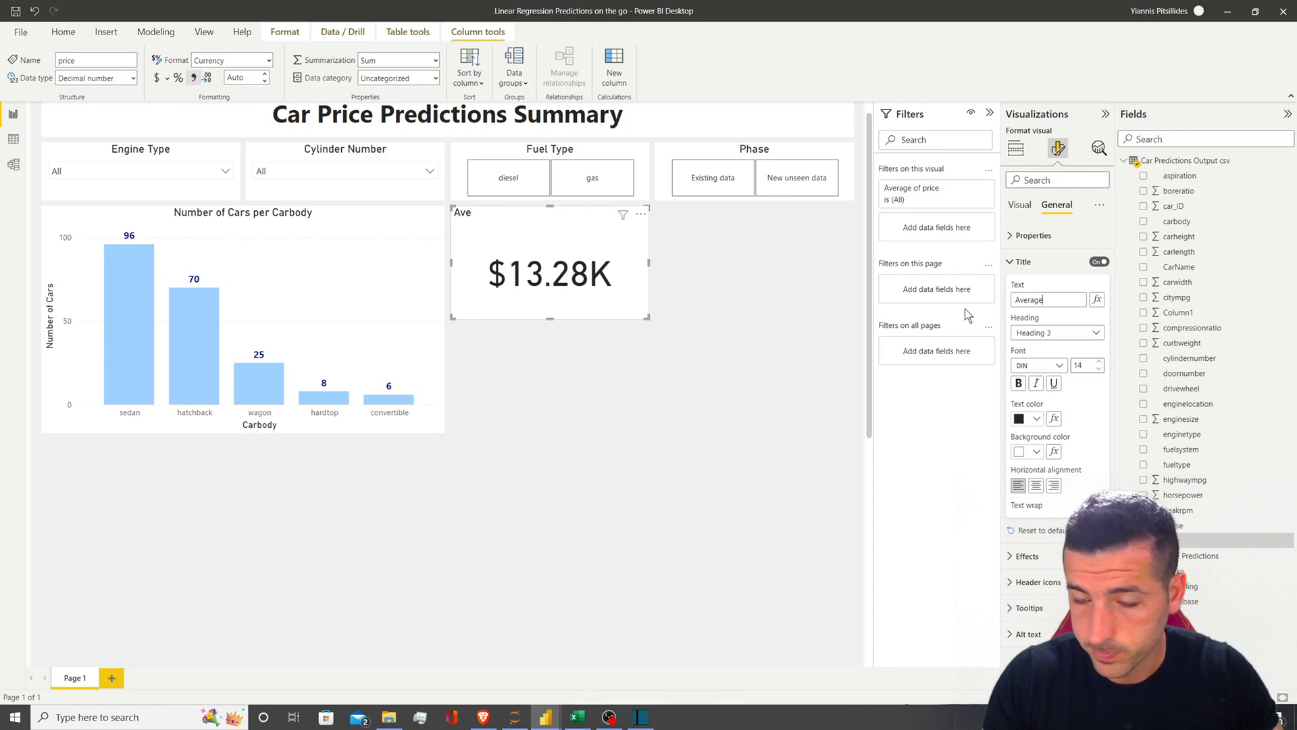
{"action": "type", "text": "Car"}
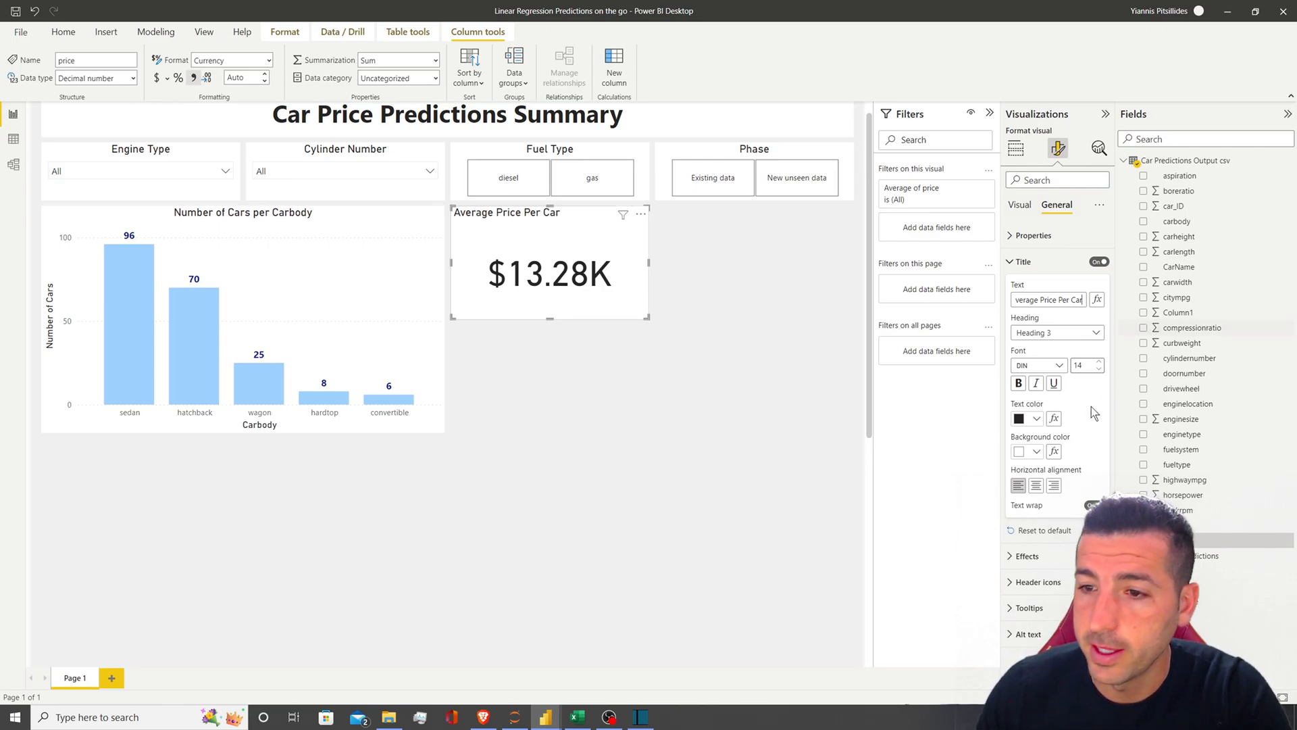
{"action": "left_click", "coordinate": [1037, 486]}
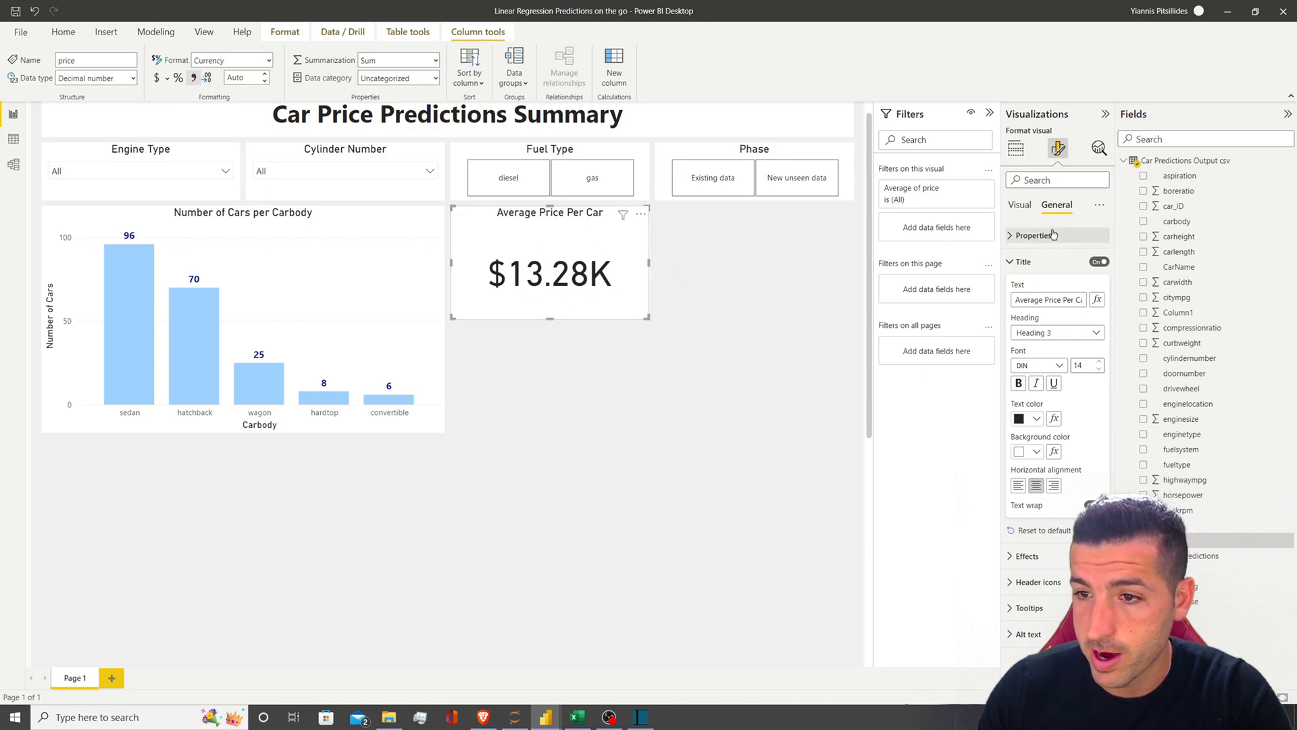
Set the callout value colour of the Average Price Per Car card to custom green #069621
{"action": "left_click", "coordinate": [1025, 262]}
{"action": "left_click", "coordinate": [1021, 206]}
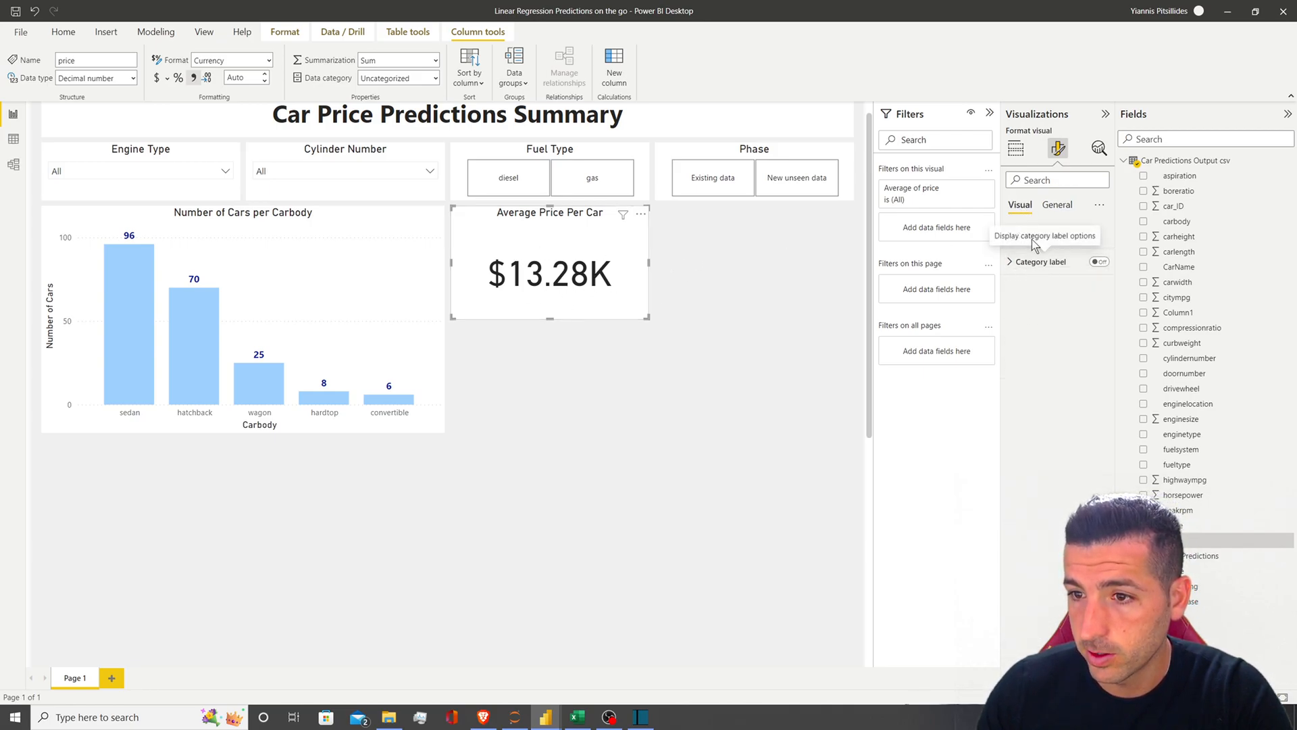
{"action": "left_click", "coordinate": [1024, 237]}
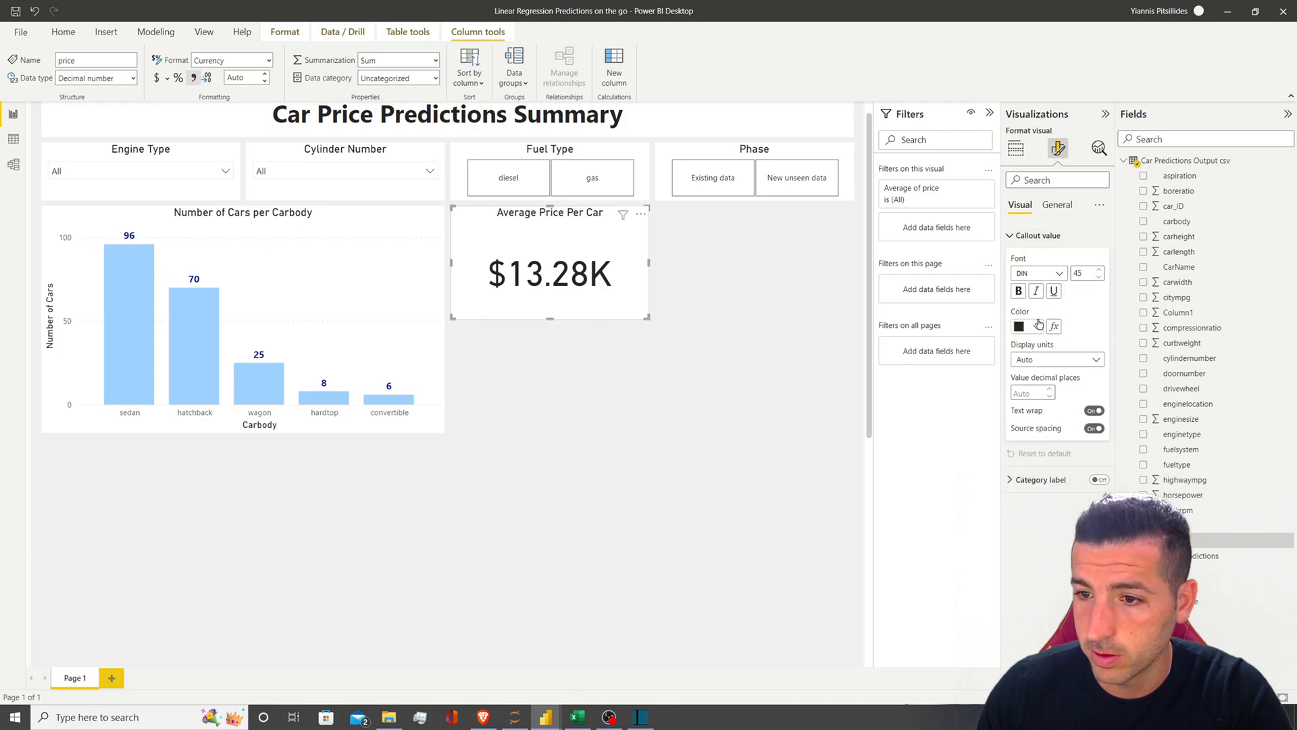
{"action": "left_click", "coordinate": [1035, 327]}
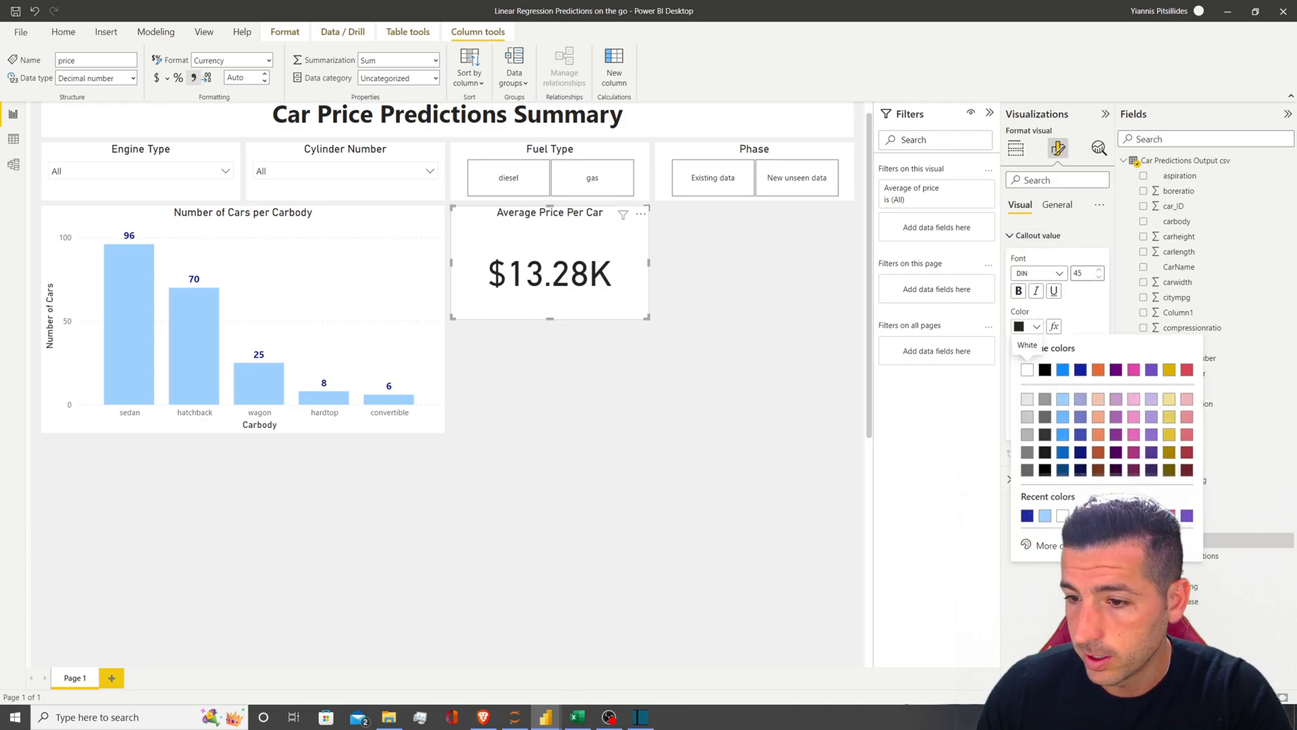
{"action": "left_click", "coordinate": [1039, 545]}
{"action": "left_click", "coordinate": [1083, 497]}
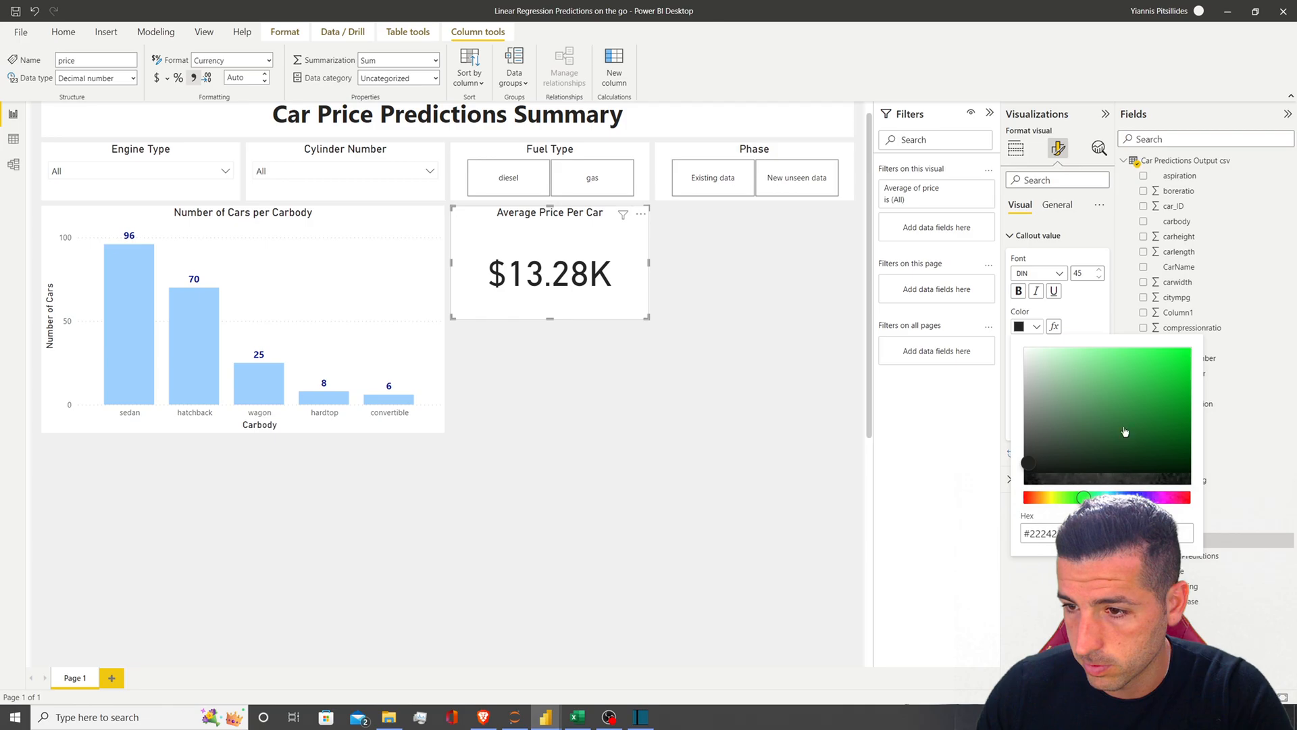
{"action": "left_click", "coordinate": [1180, 404]}
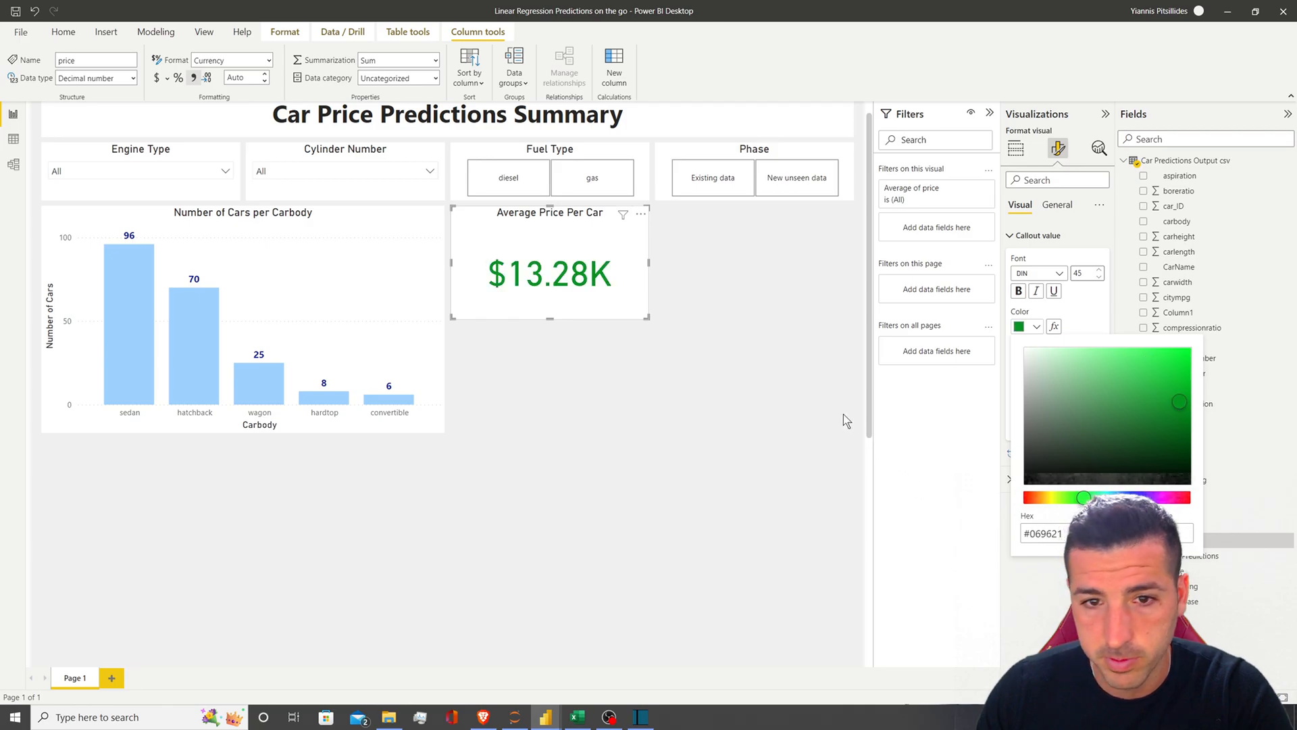
{"action": "left_click", "coordinate": [750, 314]}
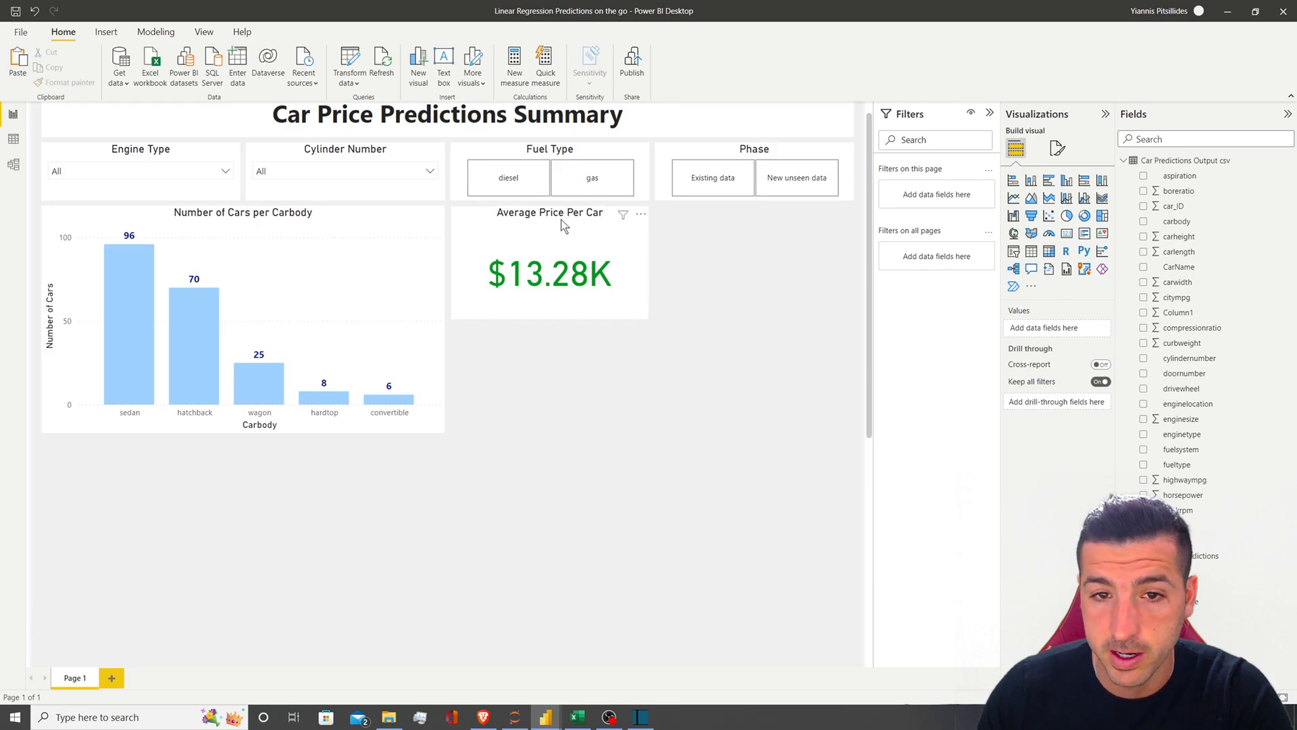
Darken the custom green of the Average Price Per Car card's callout value to a deep green
{"action": "left_click", "coordinate": [564, 227]}
{"action": "left_click", "coordinate": [1059, 150]}
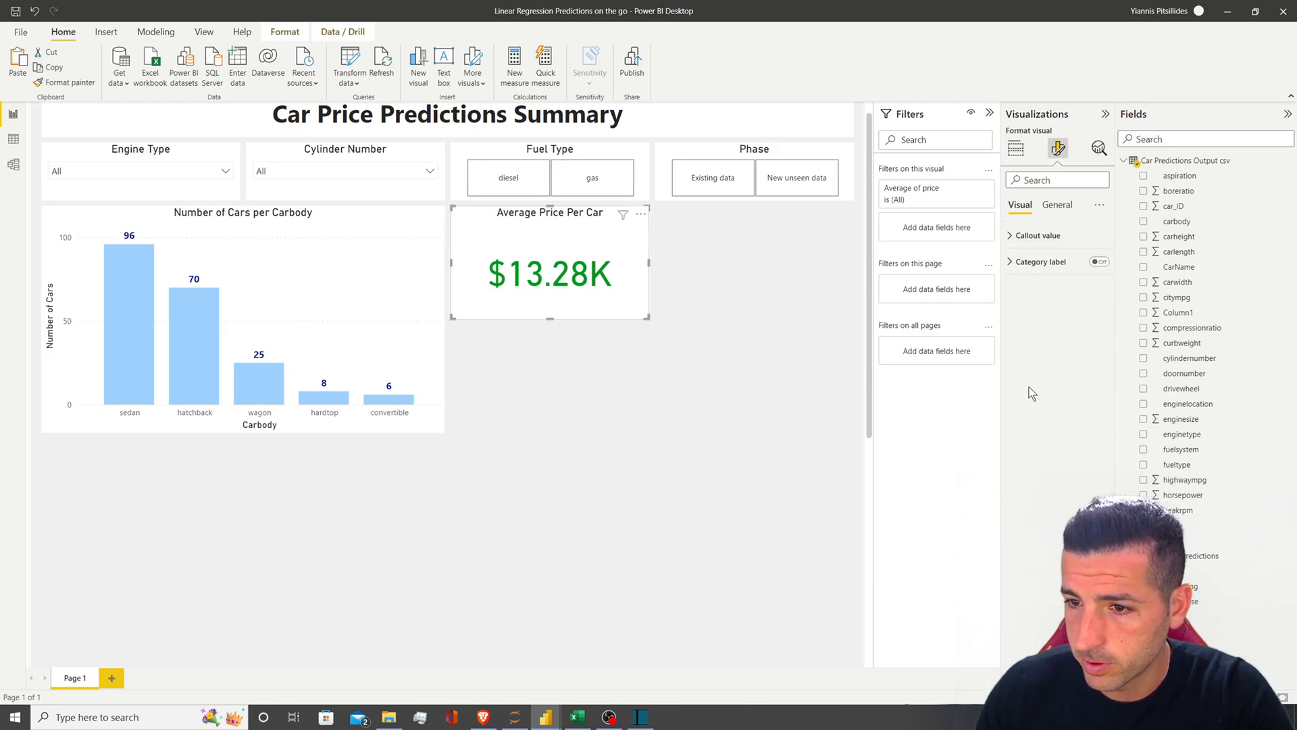
{"action": "left_click", "coordinate": [1027, 235]}
{"action": "left_click", "coordinate": [1036, 327]}
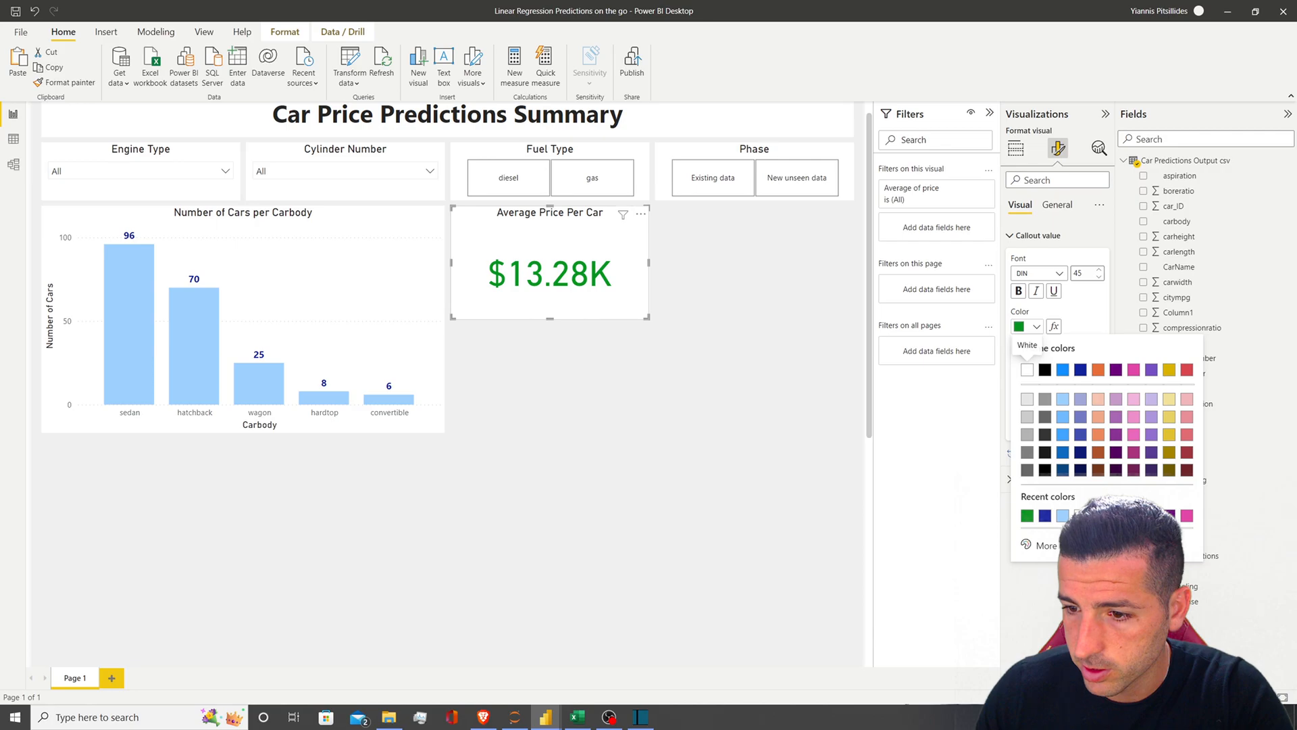
{"action": "left_click", "coordinate": [1044, 546]}
{"action": "left_click_drag", "start_coordinate": [1179, 405], "coordinate": [1190, 432]}
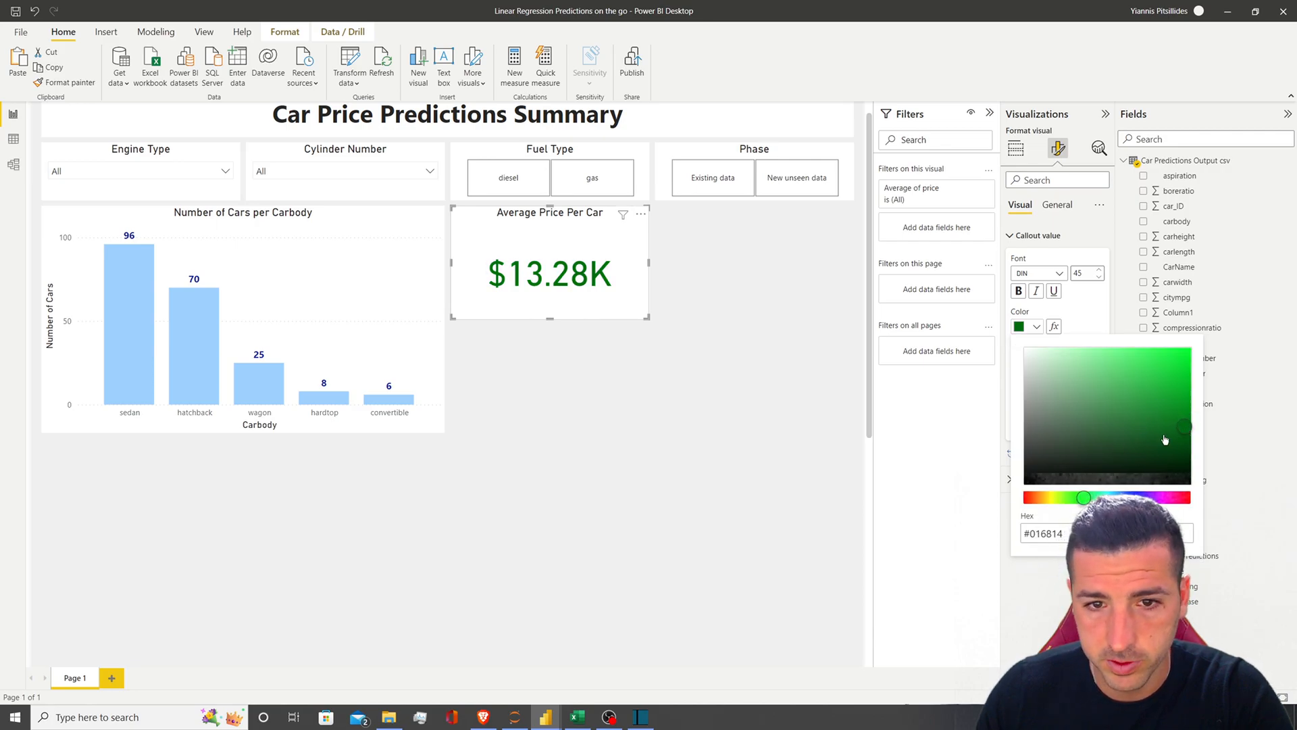
{"action": "left_click", "coordinate": [822, 404]}
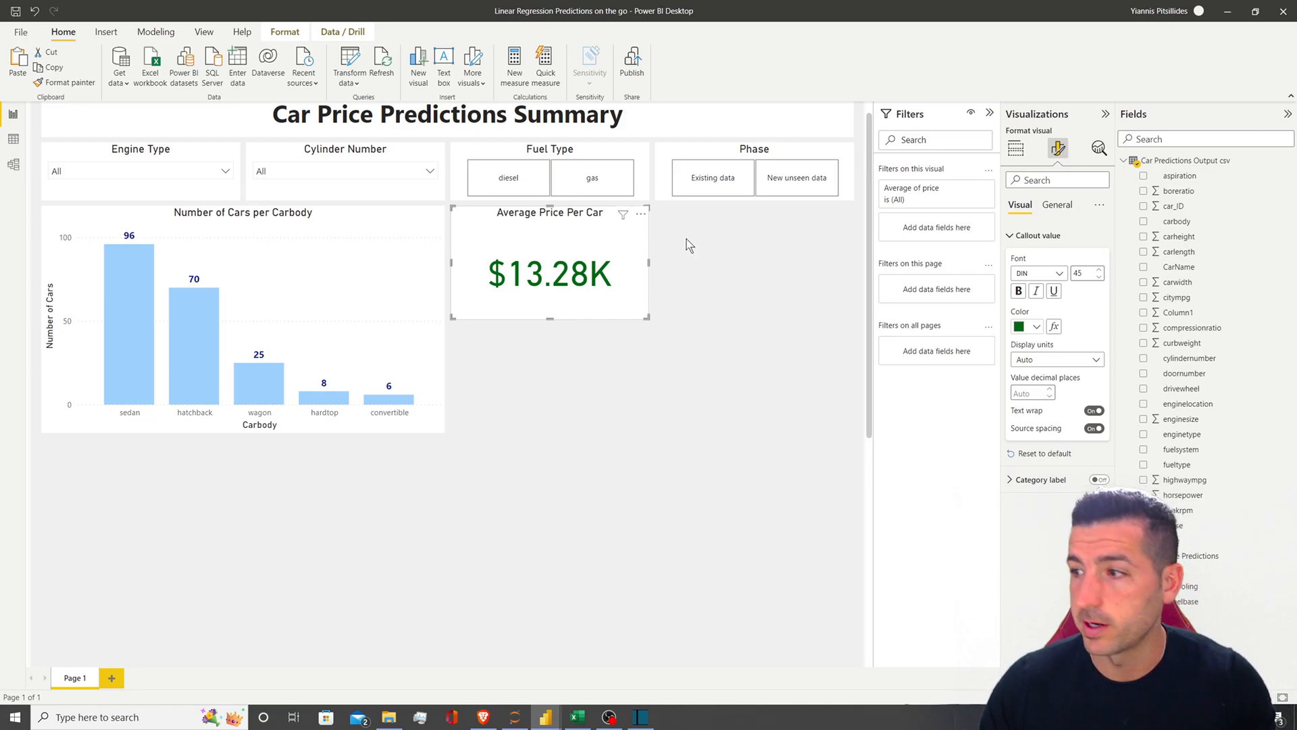
Duplicate the Average Price Per Car card and place the copy beside it, directly below the Phase slicer
{"action": "mouse_move", "coordinate": [623, 214]}
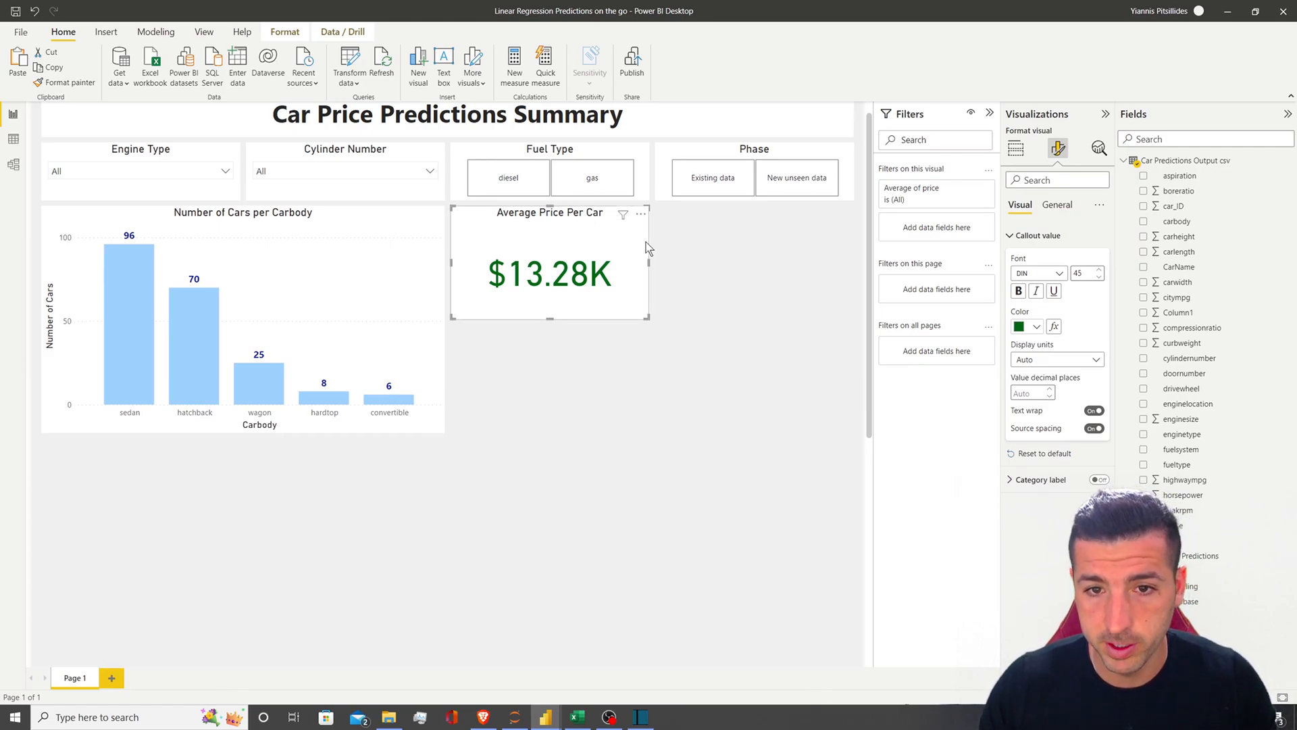
{"action": "key", "text": "ctrl+c"}
{"action": "key", "text": "ctrl+v"}
{"action": "left_click_drag", "start_coordinate": [588, 226], "coordinate": [761, 222]}
Change the title of the duplicated card to "Number of Cars"
{"action": "left_click", "coordinate": [1058, 202]}
{"action": "left_click", "coordinate": [1021, 261]}
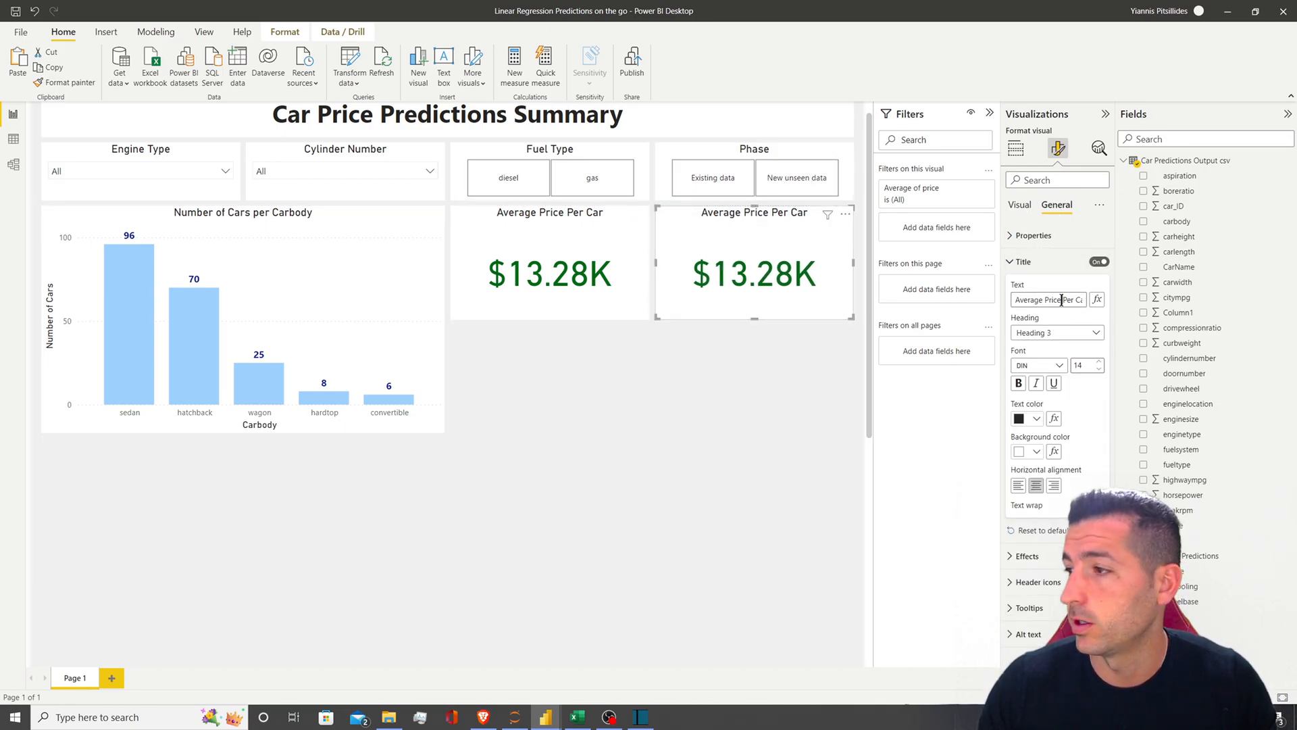
{"action": "triple_click", "coordinate": [1062, 300]}
{"action": "type", "text": "Number of Cars"}
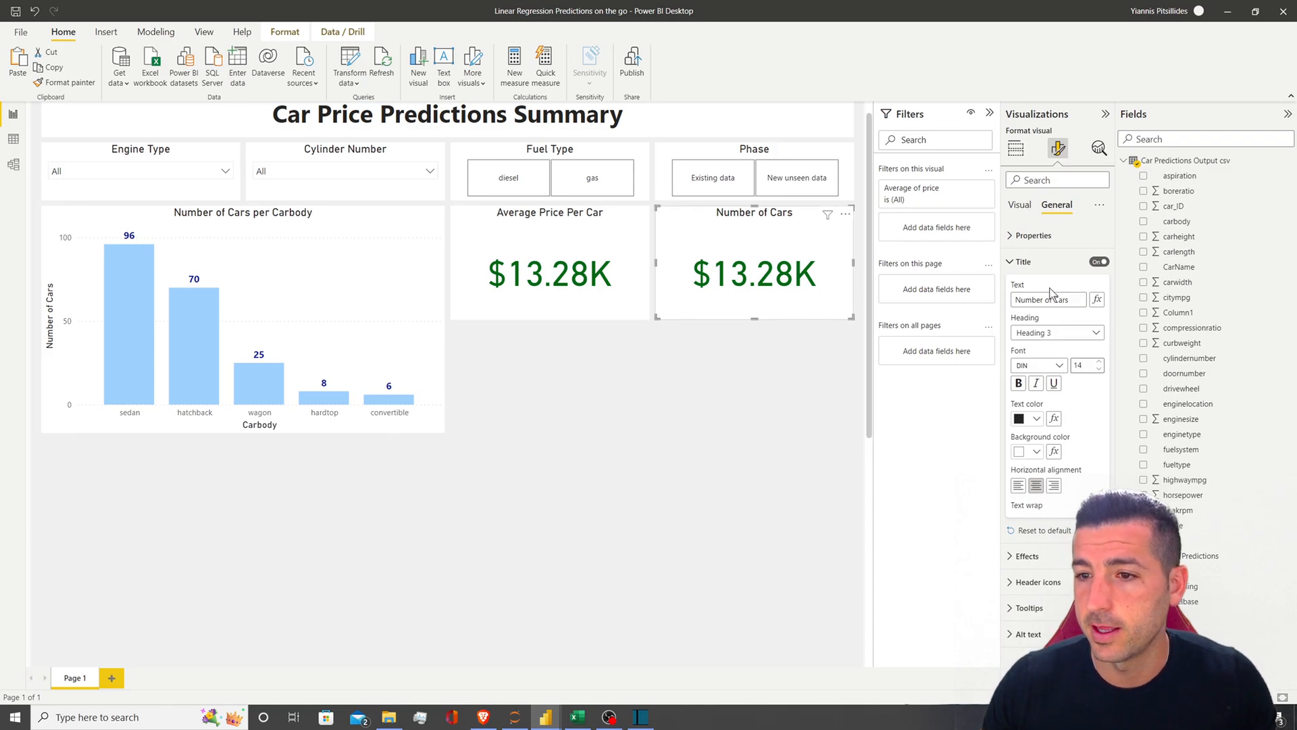
{"action": "left_click", "coordinate": [1023, 262]}
Replace the Number of Cars card's field with car_ID, aggregated as Count (Distinct)
{"action": "left_click", "coordinate": [1015, 148]}
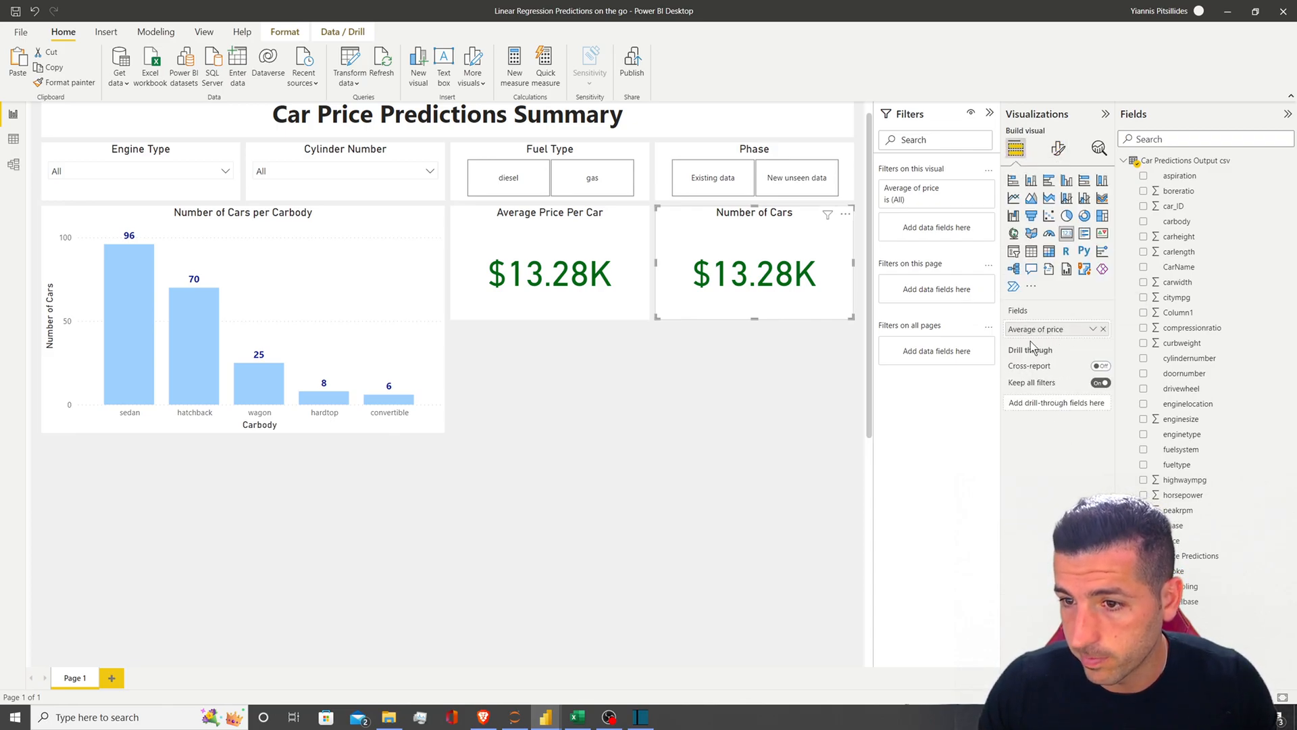
{"action": "left_click_drag", "start_coordinate": [1189, 211], "coordinate": [1051, 329]}
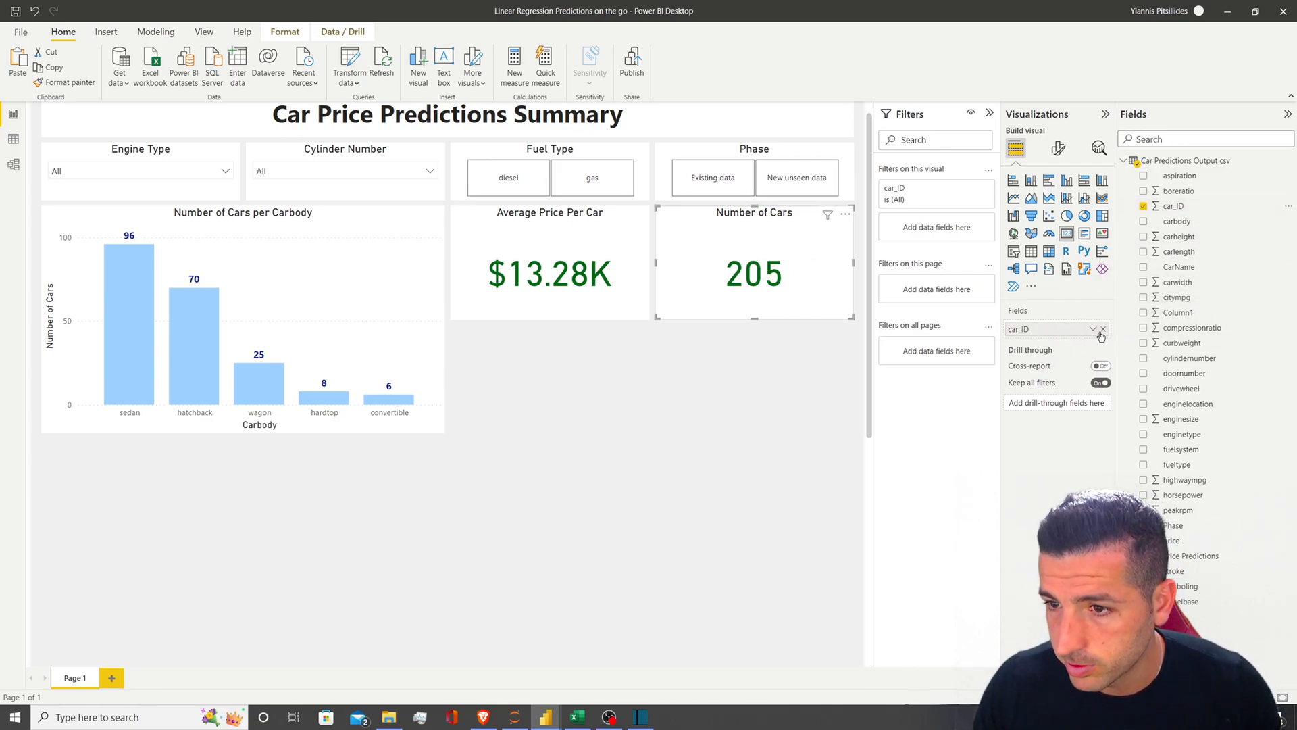
{"action": "left_click", "coordinate": [1092, 329]}
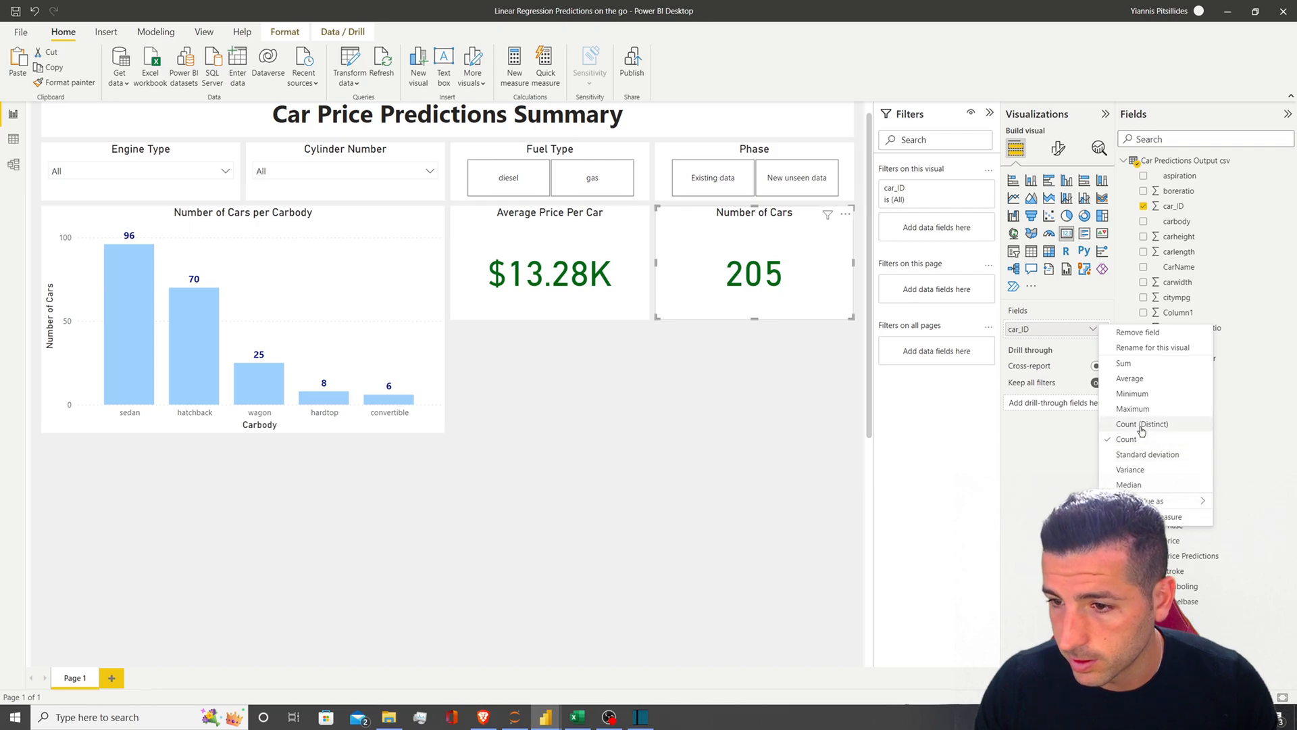
{"action": "left_click", "coordinate": [1140, 426]}
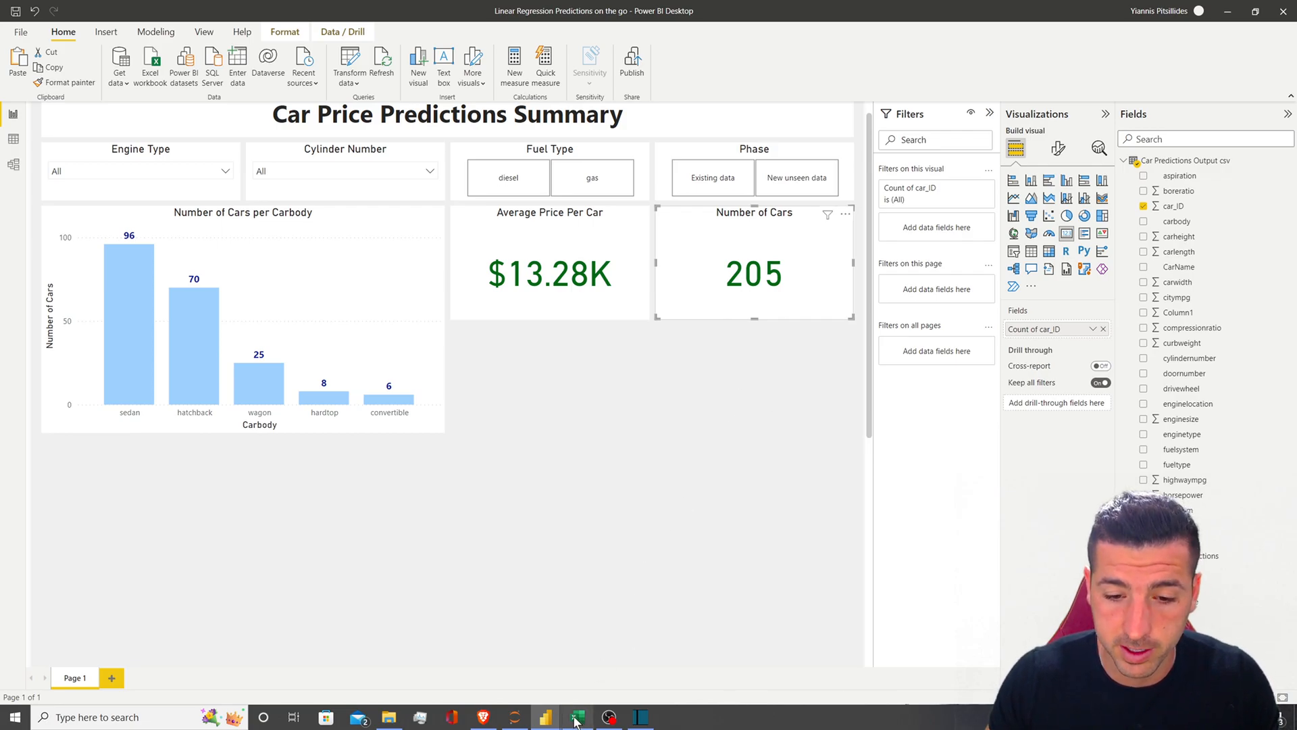
Switch to the Car Predictions Output csv workbook in Excel, widen the CarName column and check its entry count against the card
{"action": "left_click", "coordinate": [577, 717]}
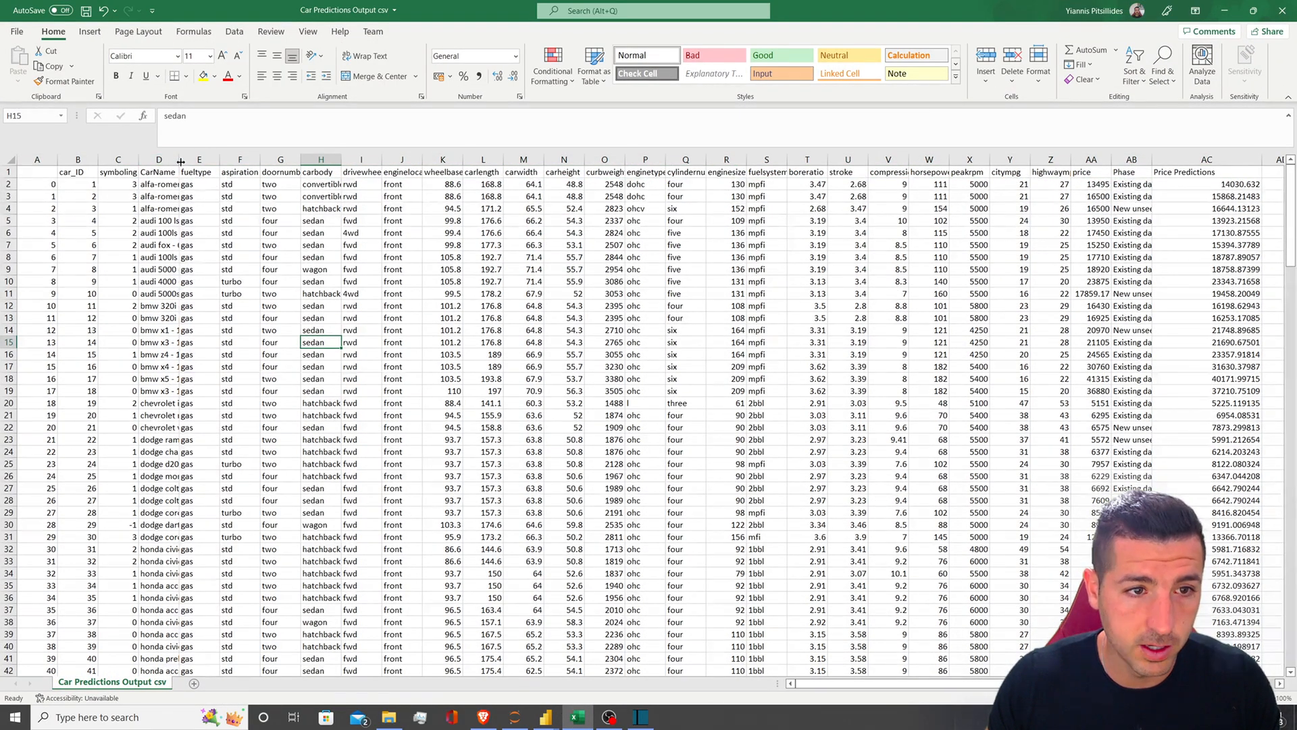
{"action": "left_click_drag", "start_coordinate": [181, 161], "coordinate": [245, 161]}
{"action": "left_click", "coordinate": [192, 159]}
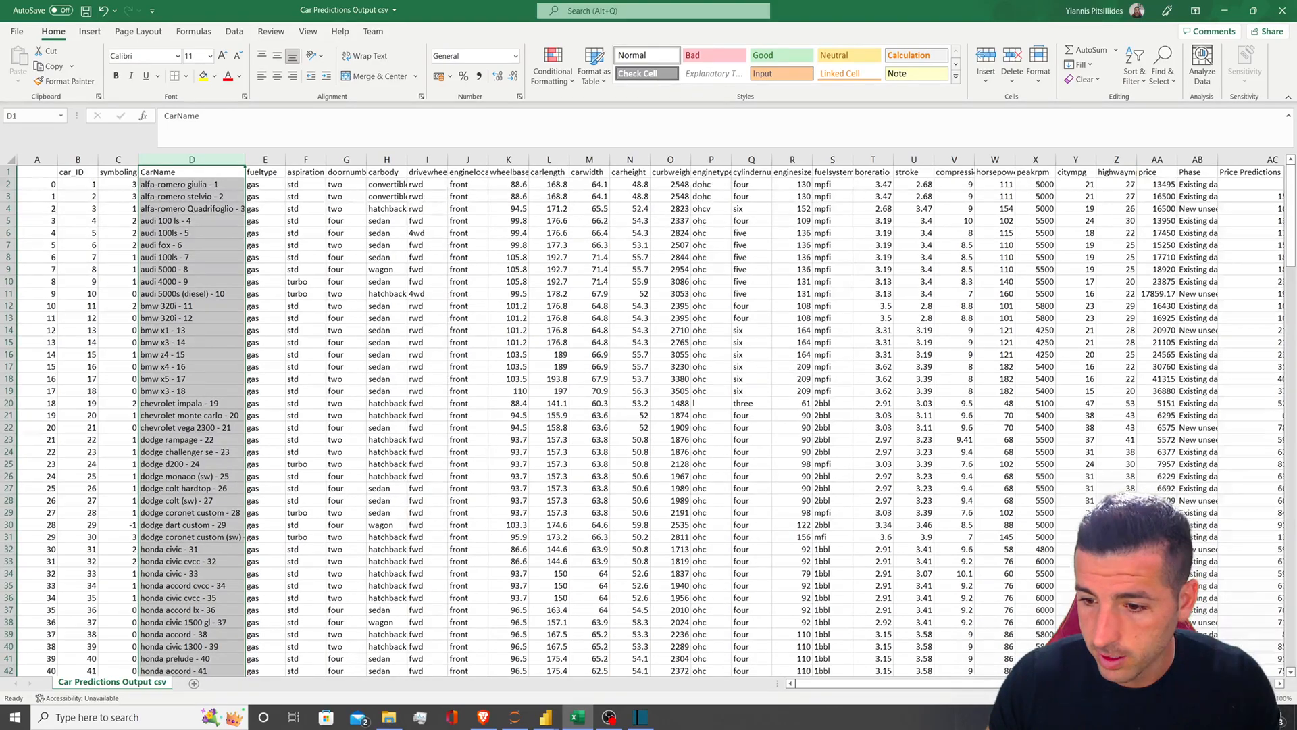
{"action": "left_click_drag", "start_coordinate": [805, 20], "coordinate": [485, 78]}
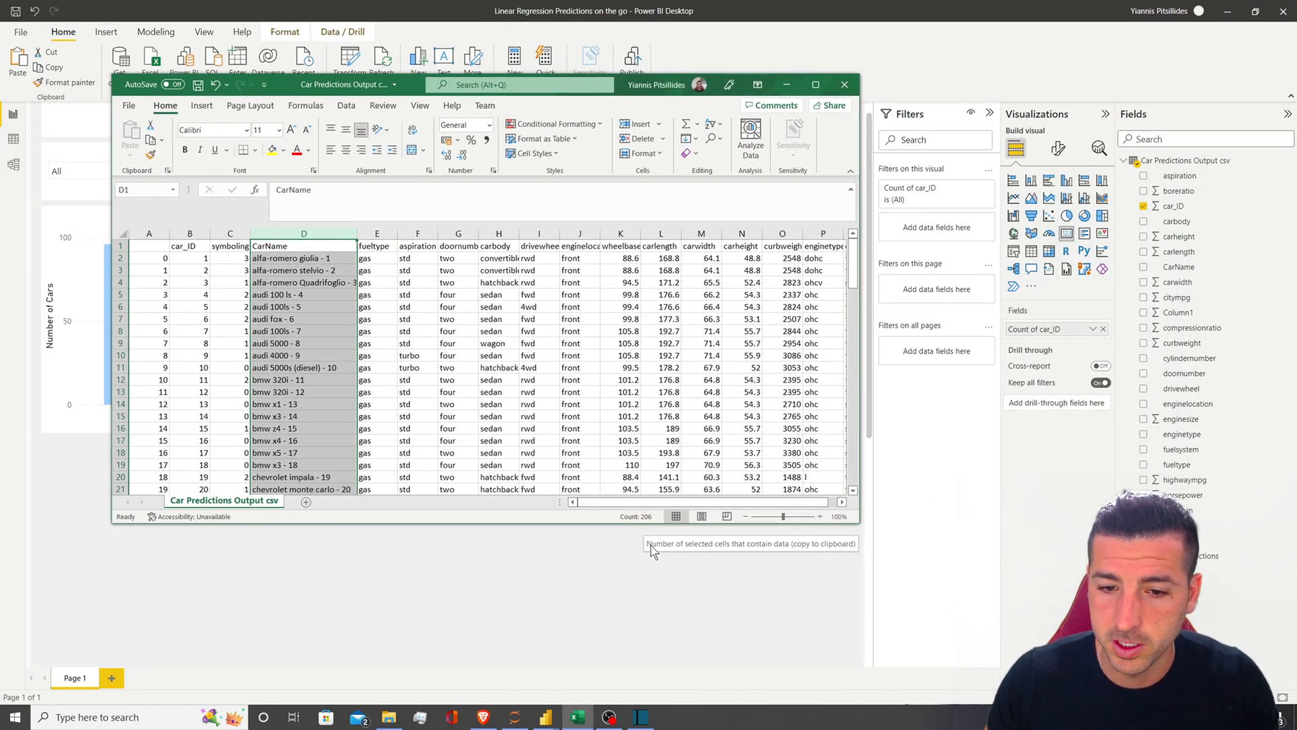
{"action": "left_click", "coordinate": [789, 87]}
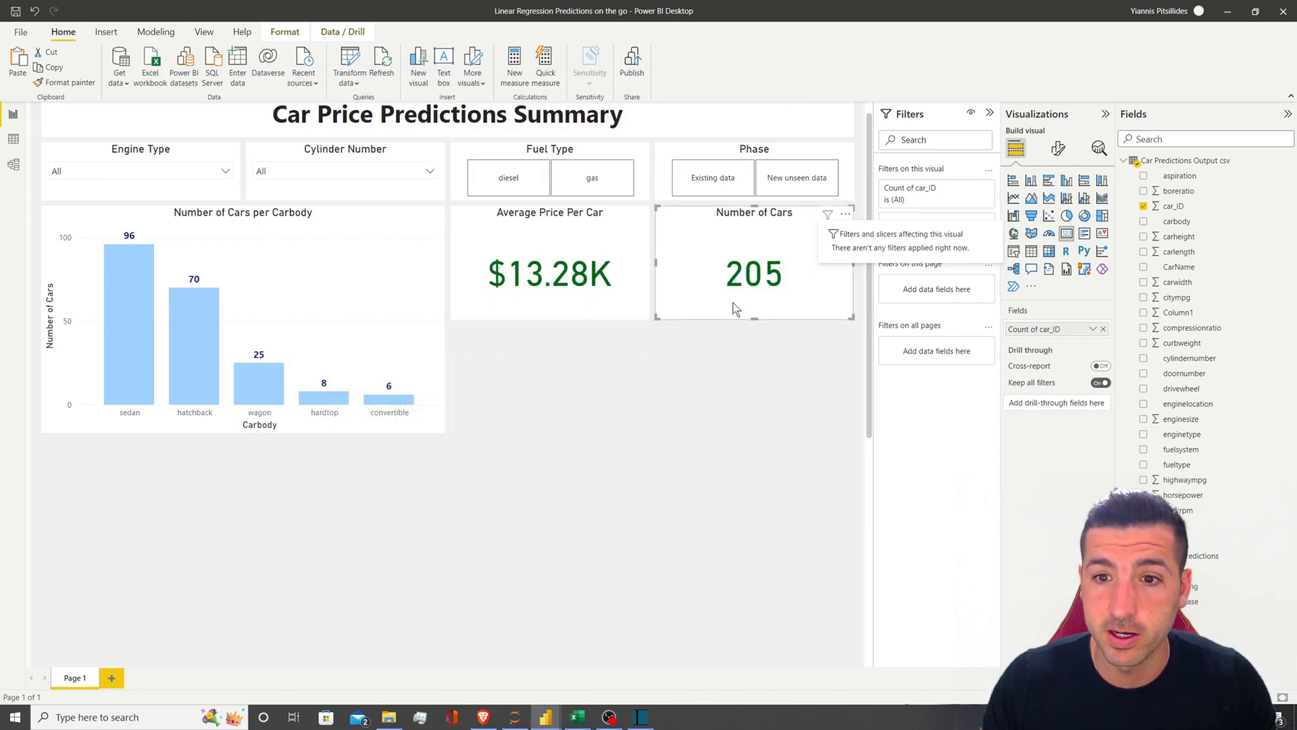
{"action": "left_click", "coordinate": [577, 716]}
{"action": "left_click", "coordinate": [289, 248]}
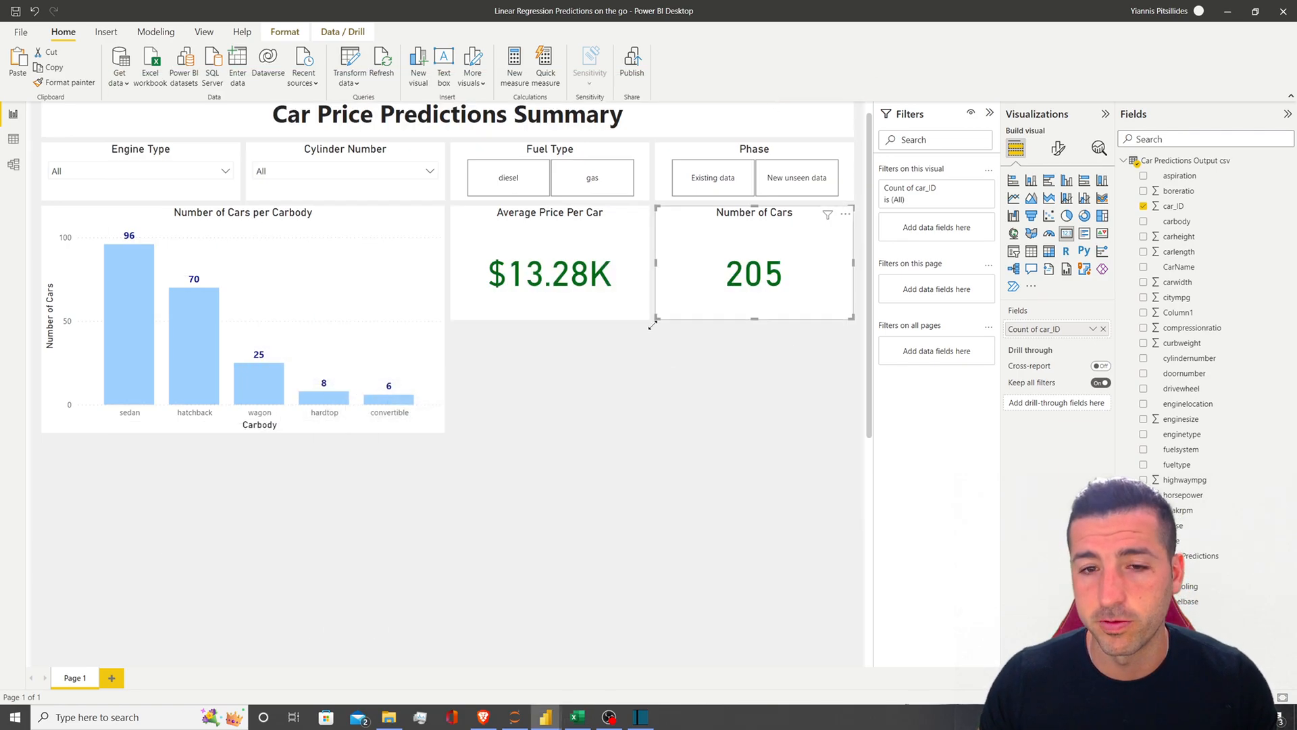
Set the callout value colour of the Number of Cars card to a custom dark blue
{"action": "left_click", "coordinate": [665, 382]}
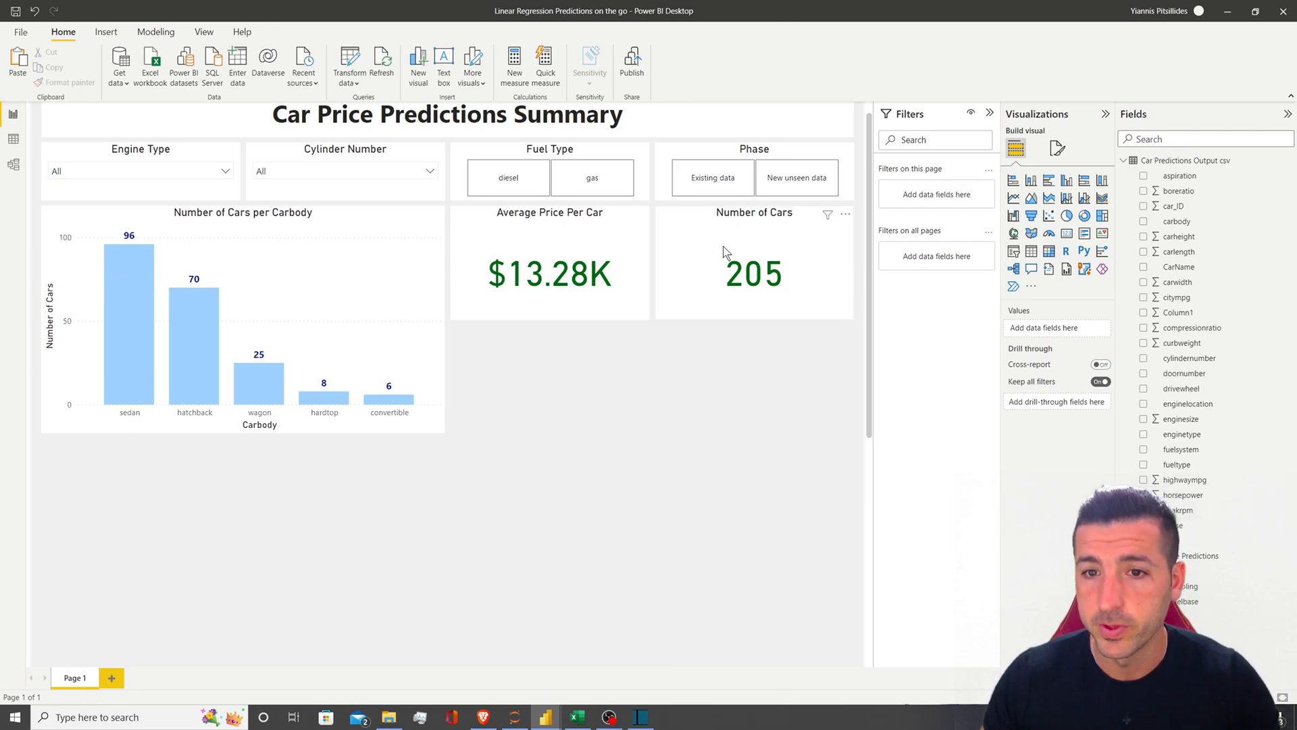
{"action": "left_click", "coordinate": [746, 215]}
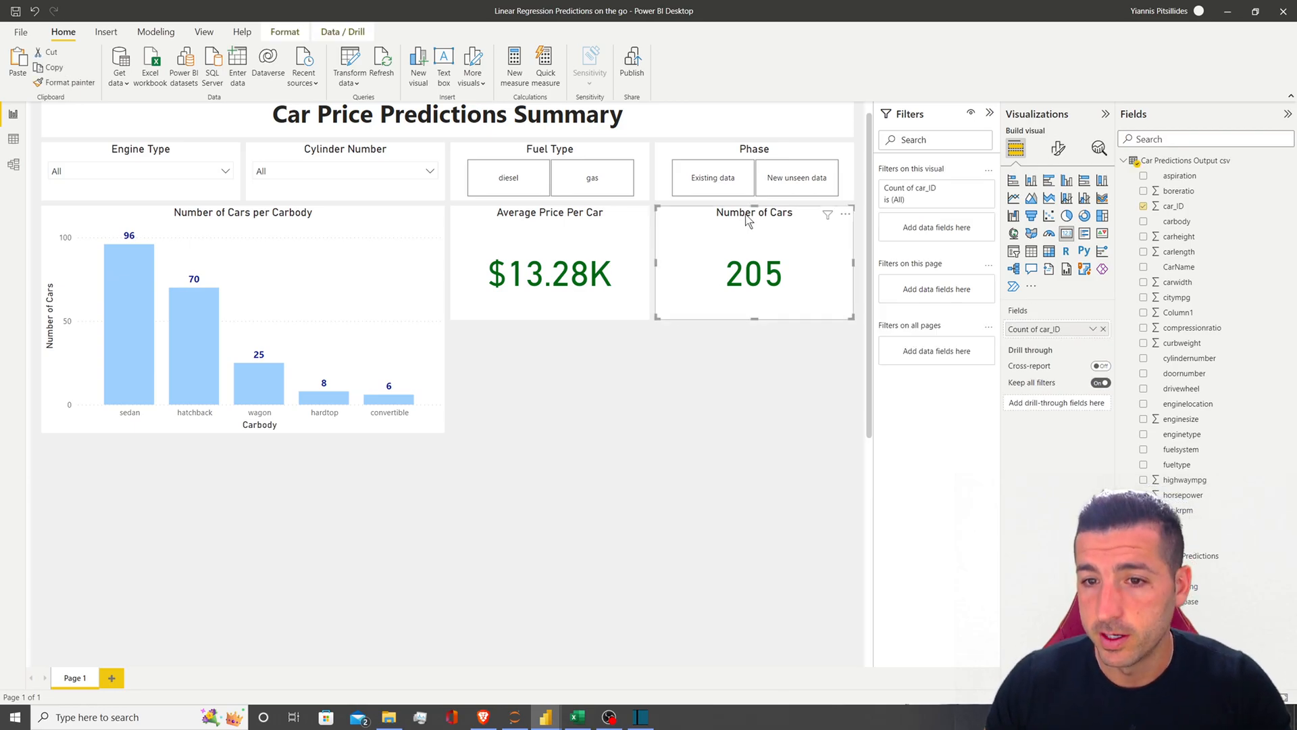
{"action": "left_click", "coordinate": [1058, 149]}
{"action": "left_click", "coordinate": [1035, 235]}
{"action": "left_click", "coordinate": [1037, 326]}
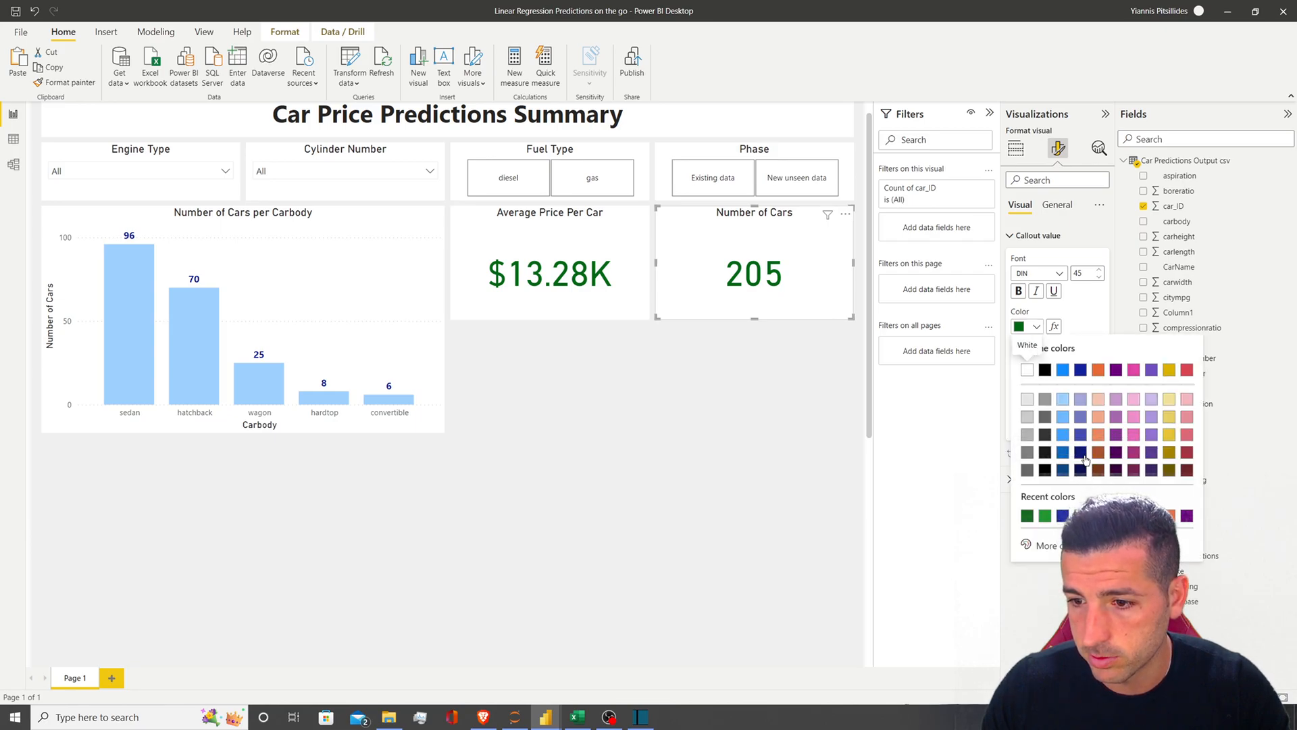
{"action": "left_click", "coordinate": [1079, 469]}
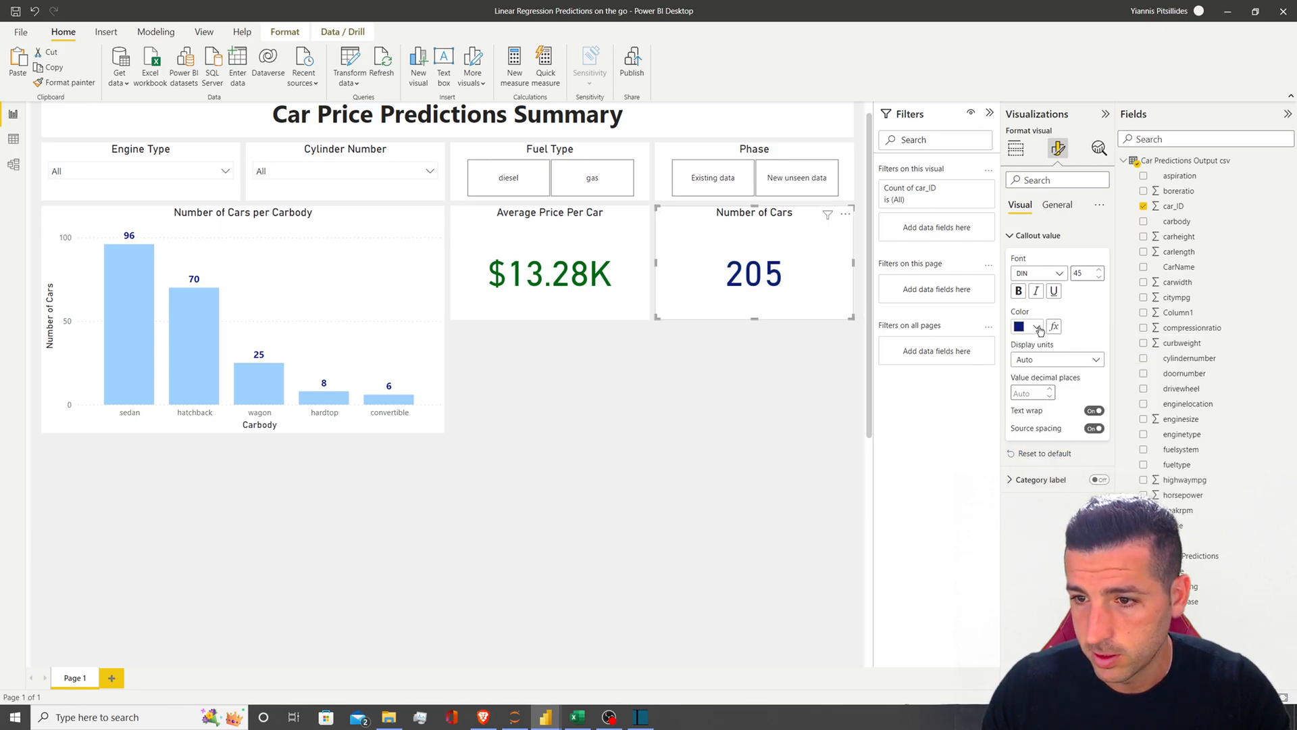
{"action": "left_click", "coordinate": [1036, 327]}
{"action": "left_click", "coordinate": [1045, 545]}
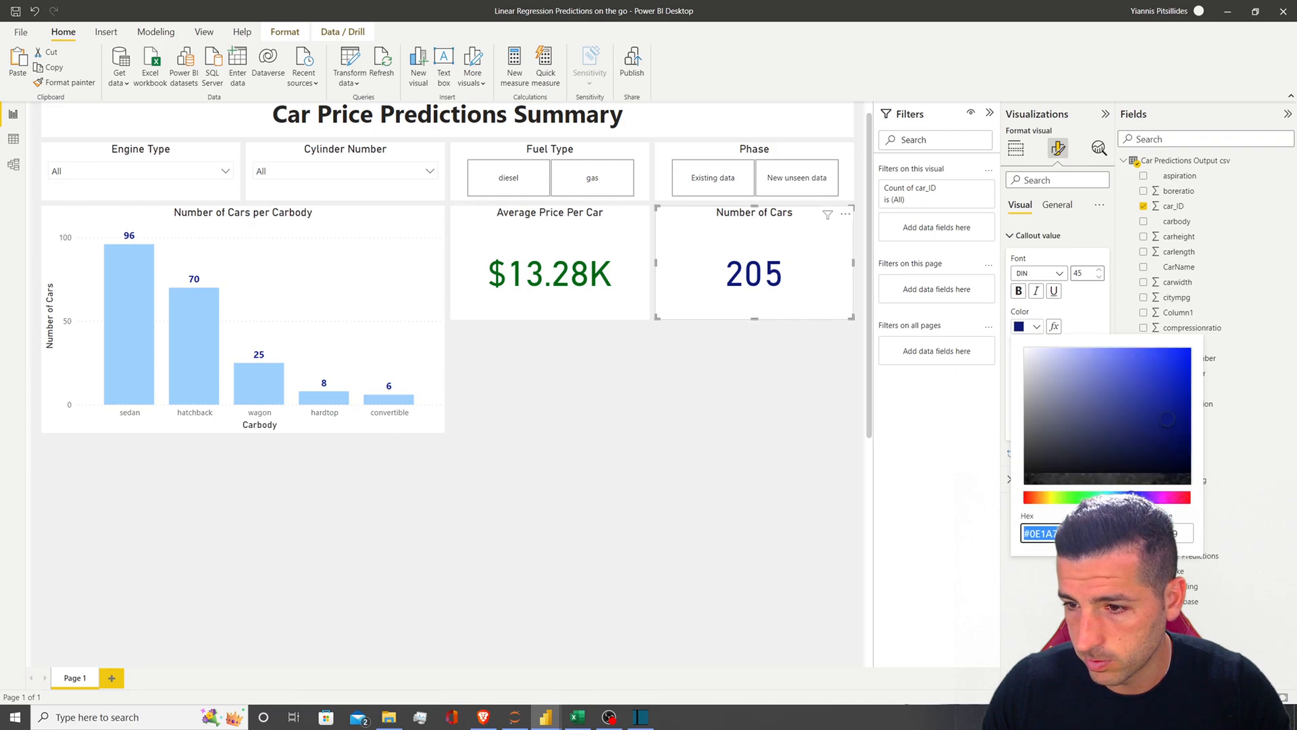
{"action": "left_click_drag", "start_coordinate": [1132, 498], "coordinate": [1120, 497]}
{"action": "left_click", "coordinate": [1176, 418]}
{"action": "left_click", "coordinate": [690, 345]}
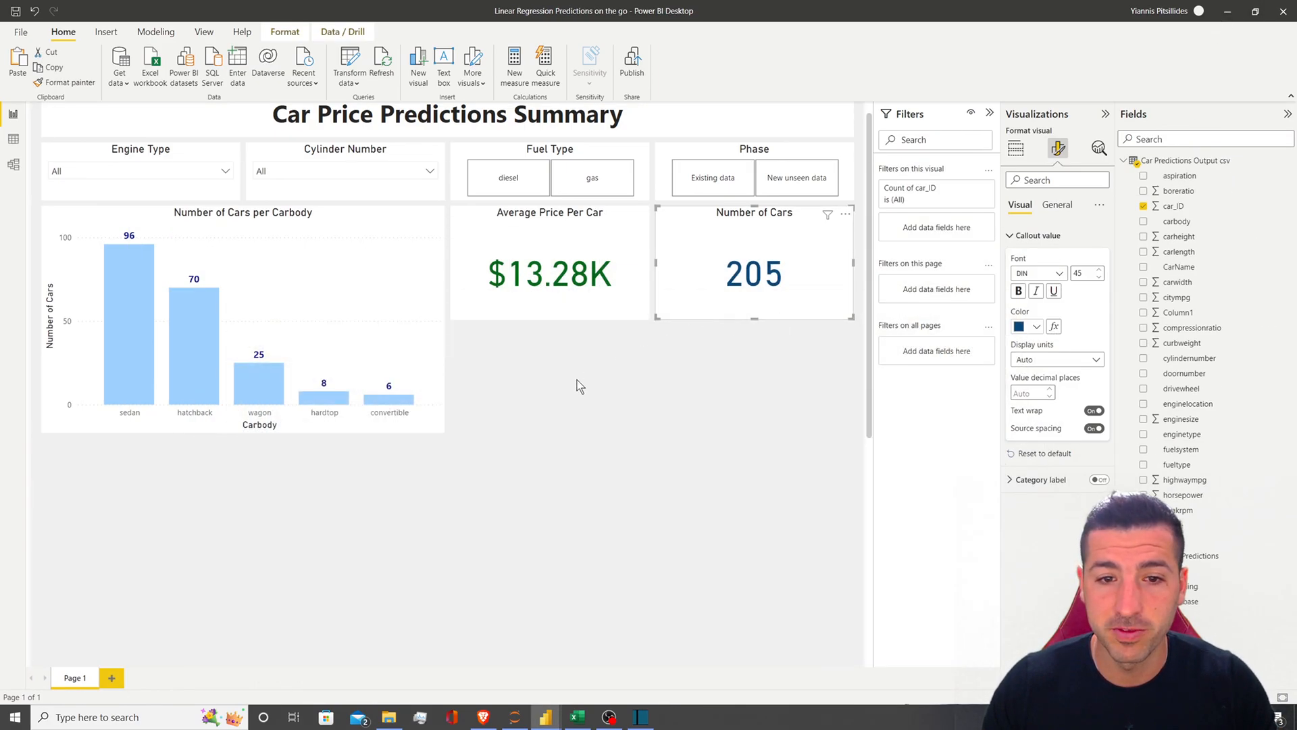
{"action": "left_click", "coordinate": [578, 385]}
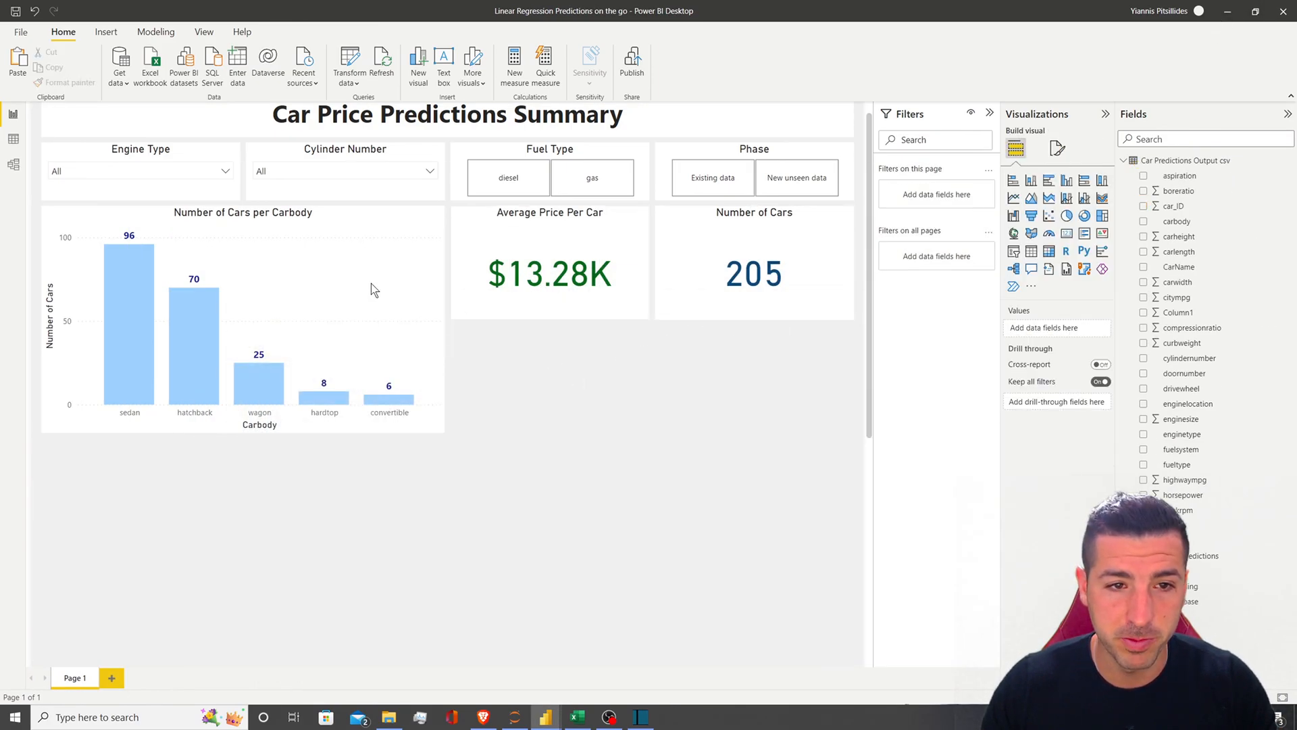
Duplicate the Number of Cars per Carbody chart into a smaller copy beneath the Average Price Per Car card and extend the original to the same lower edge
{"action": "left_click", "coordinate": [227, 217]}
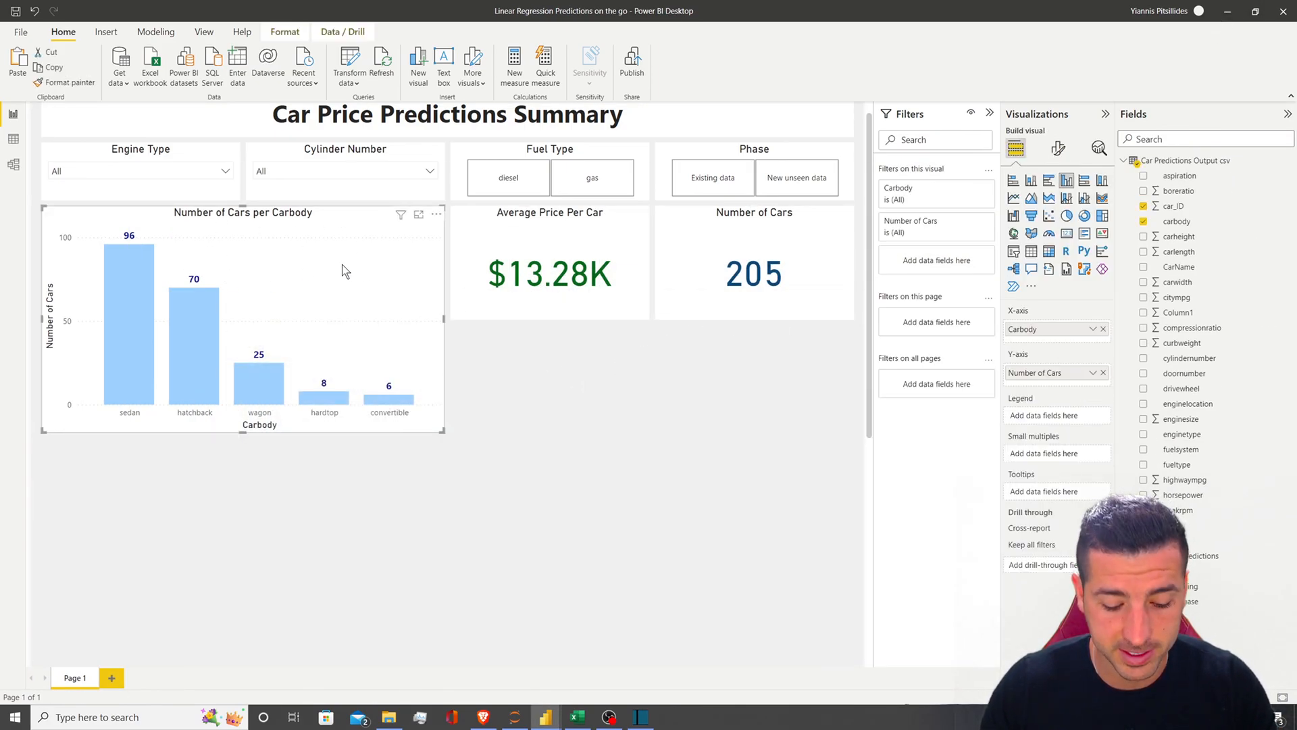
{"action": "left_click_drag", "start_coordinate": [259, 222], "coordinate": [661, 337]}
{"action": "left_click_drag", "start_coordinate": [853, 551], "coordinate": [648, 457]}
{"action": "left_click", "coordinate": [288, 226]}
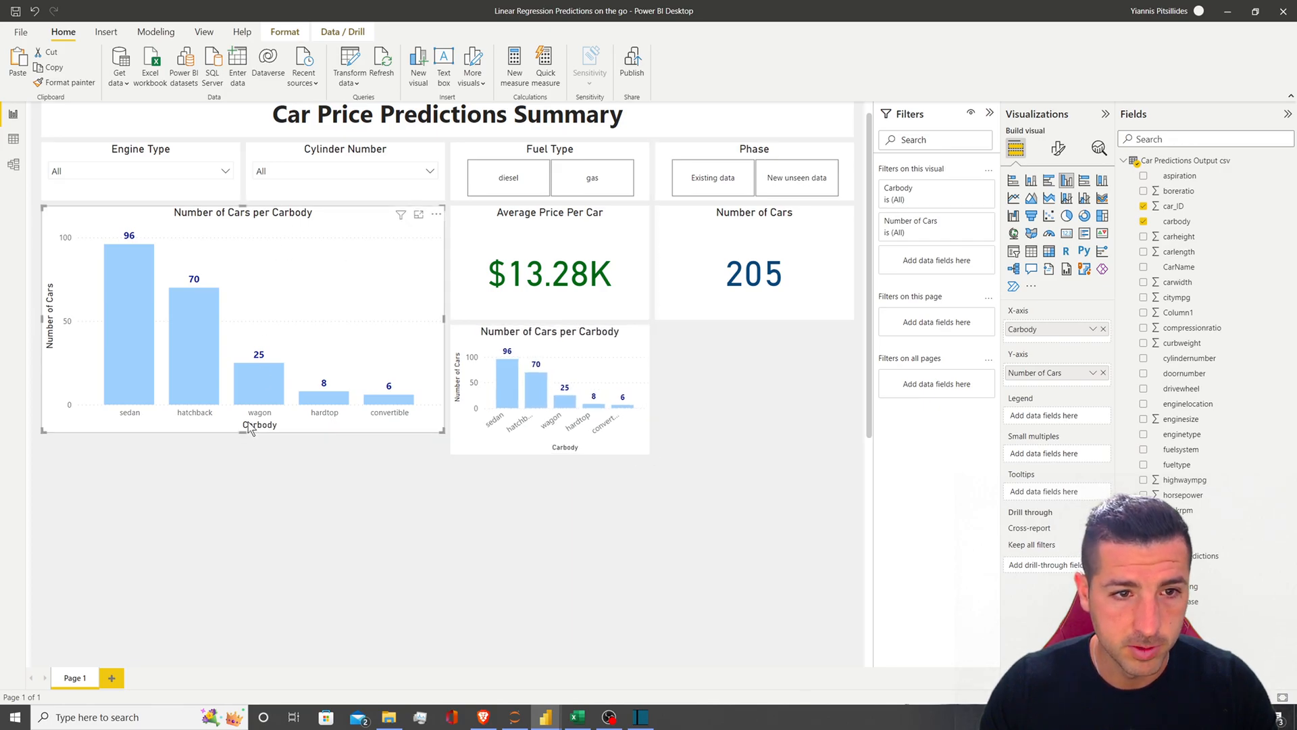
{"action": "left_click_drag", "start_coordinate": [246, 433], "coordinate": [250, 457]}
Replace the small column chart's Y-axis field with price, aggregated as Average
{"action": "left_click", "coordinate": [546, 355]}
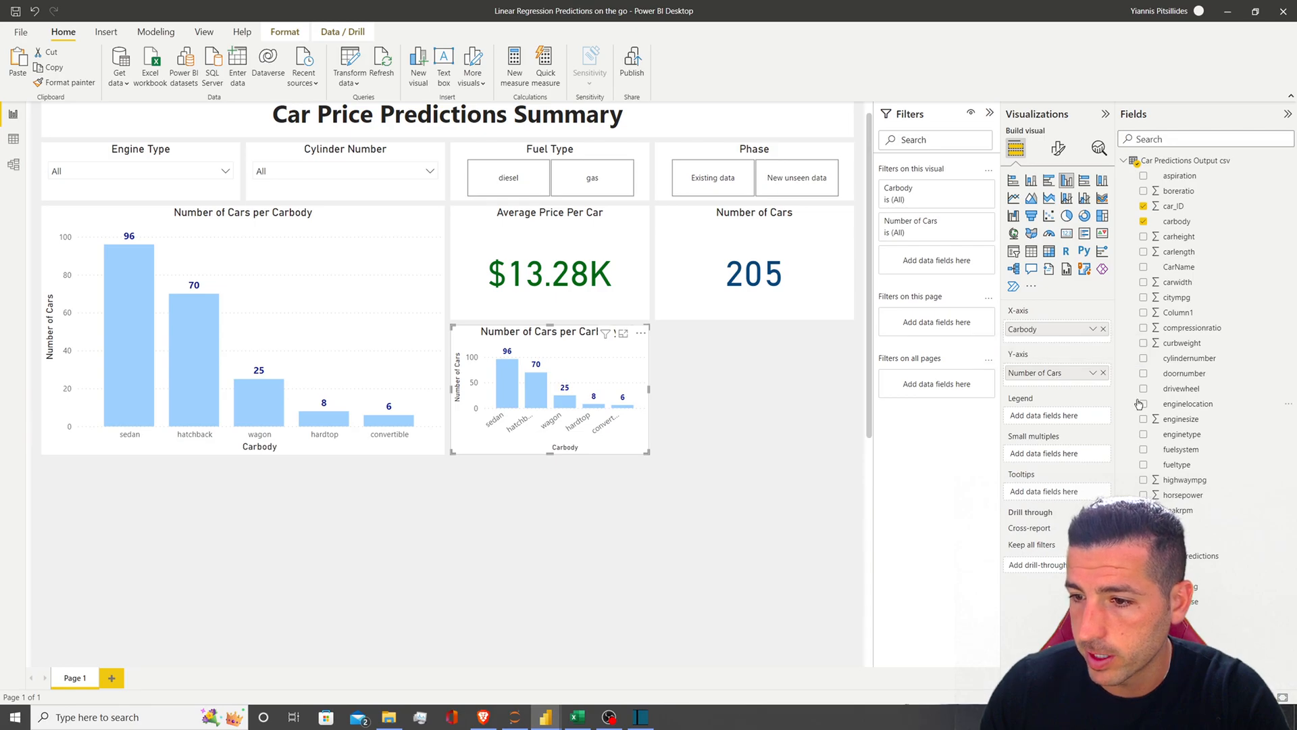
{"action": "left_click_drag", "start_coordinate": [1189, 546], "coordinate": [1071, 376]}
{"action": "left_click", "coordinate": [1104, 390]}
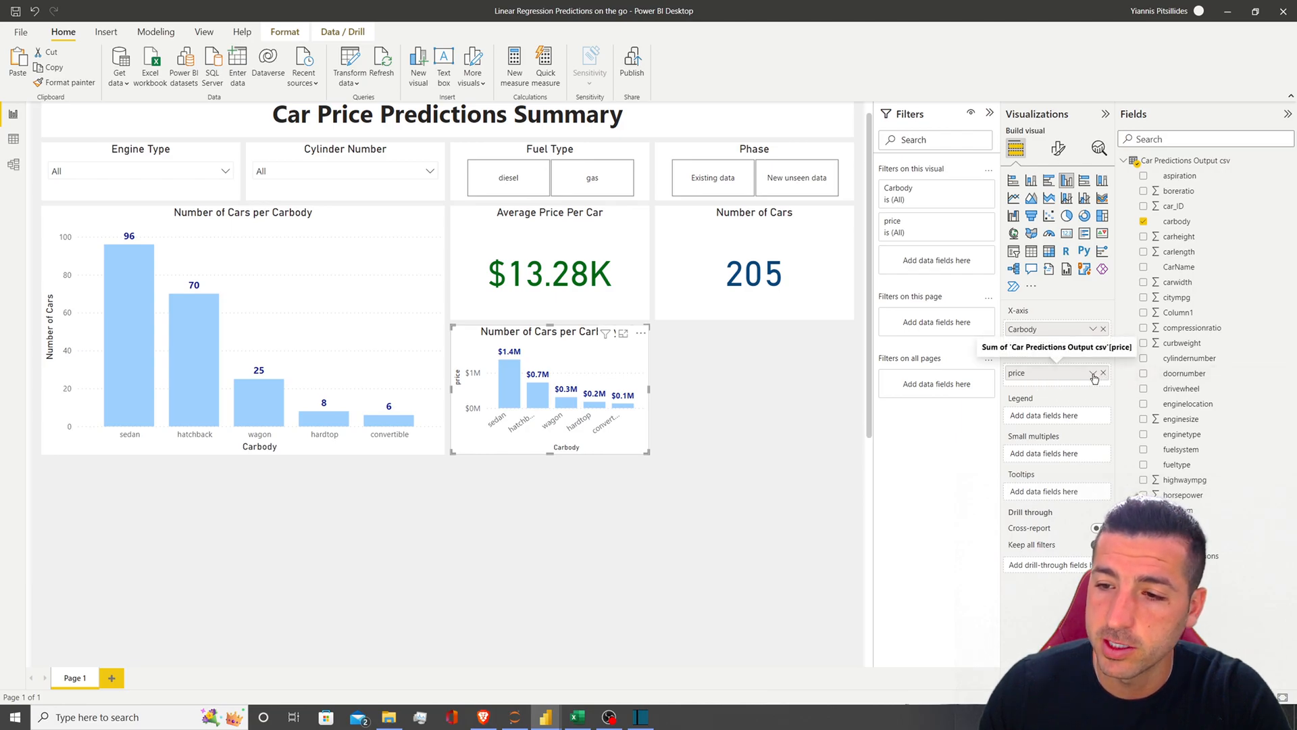
{"action": "left_click", "coordinate": [1092, 373]}
{"action": "left_click", "coordinate": [1133, 441]}
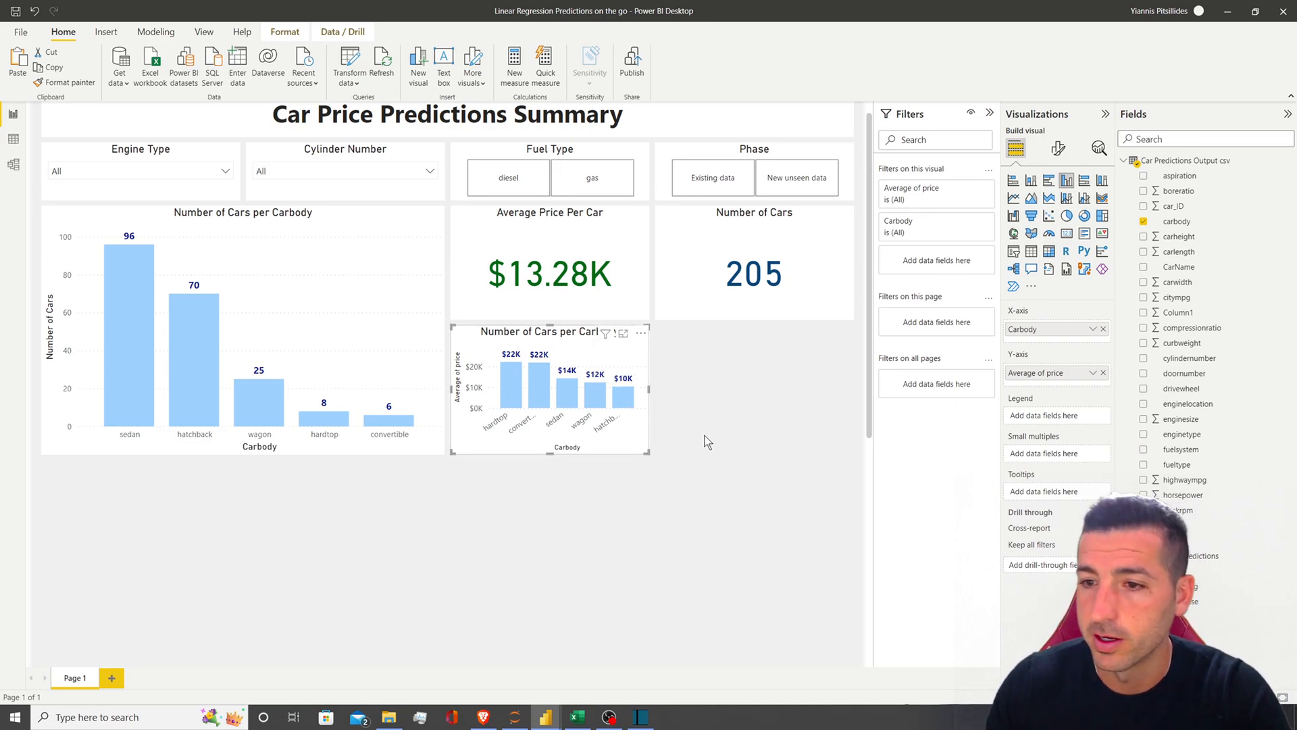
Change the small column chart's title to "Average Price per Carbody"
{"action": "left_click", "coordinate": [1058, 148]}
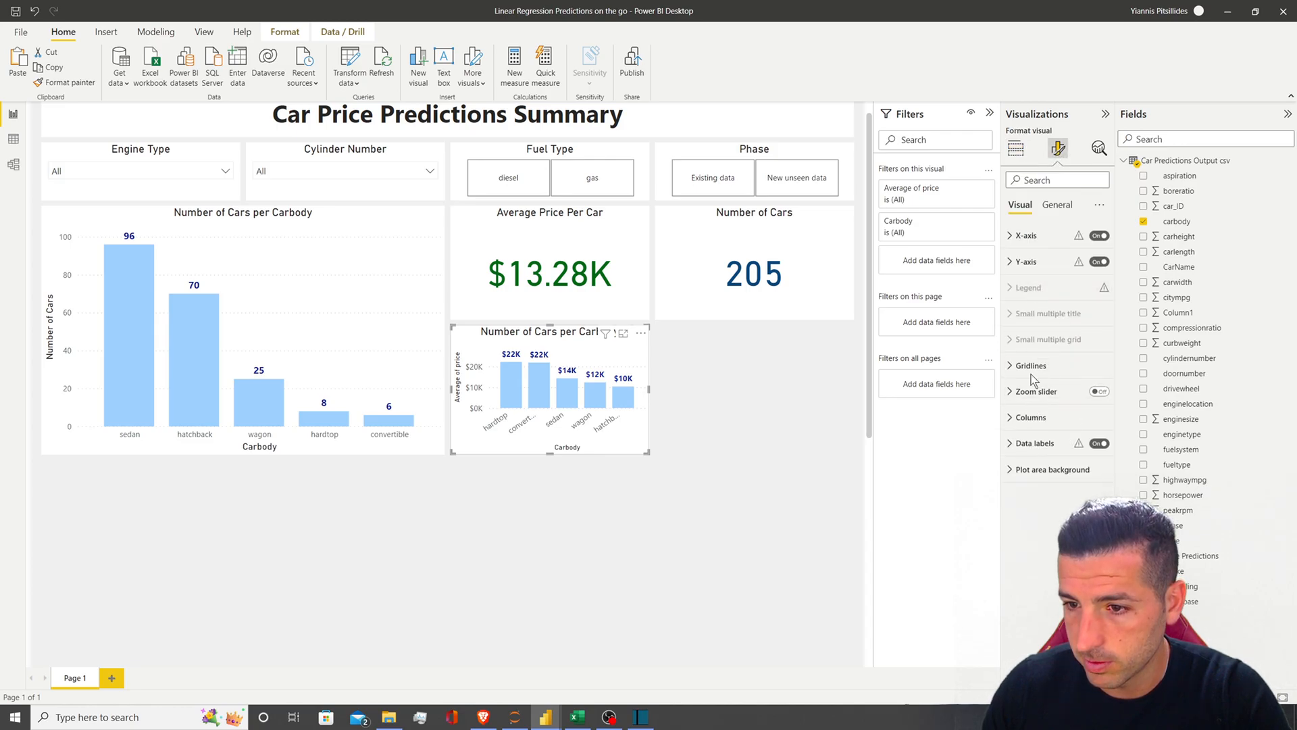
{"action": "left_click", "coordinate": [1056, 204]}
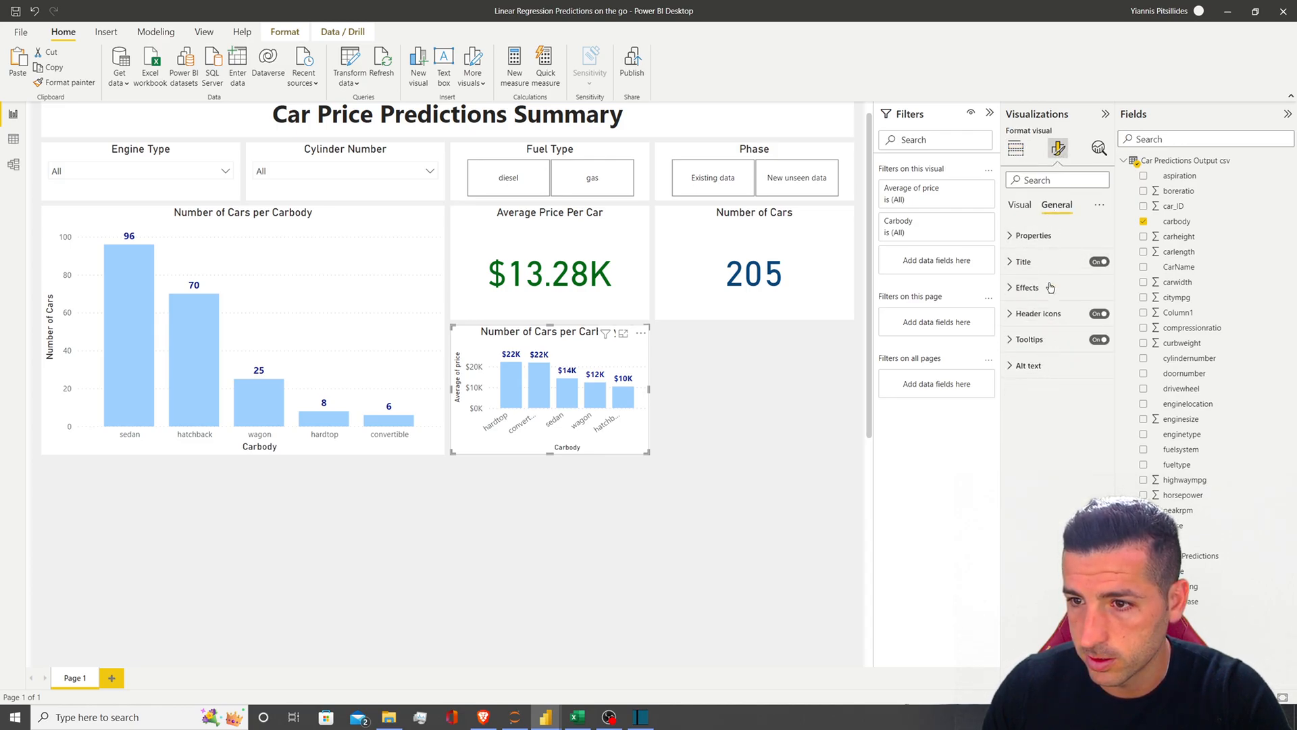
{"action": "left_click", "coordinate": [1026, 265]}
{"action": "triple_click", "coordinate": [1037, 300]}
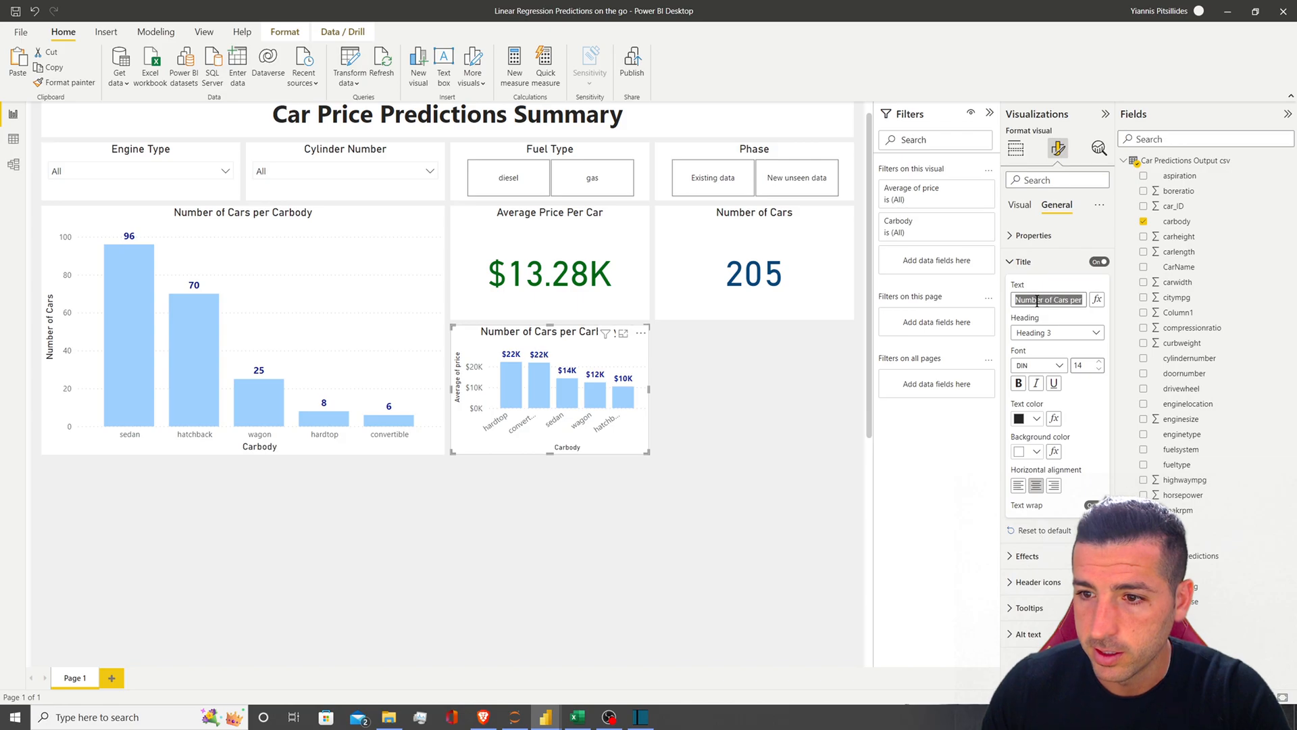
{"action": "type", "text": "Average Pr"}
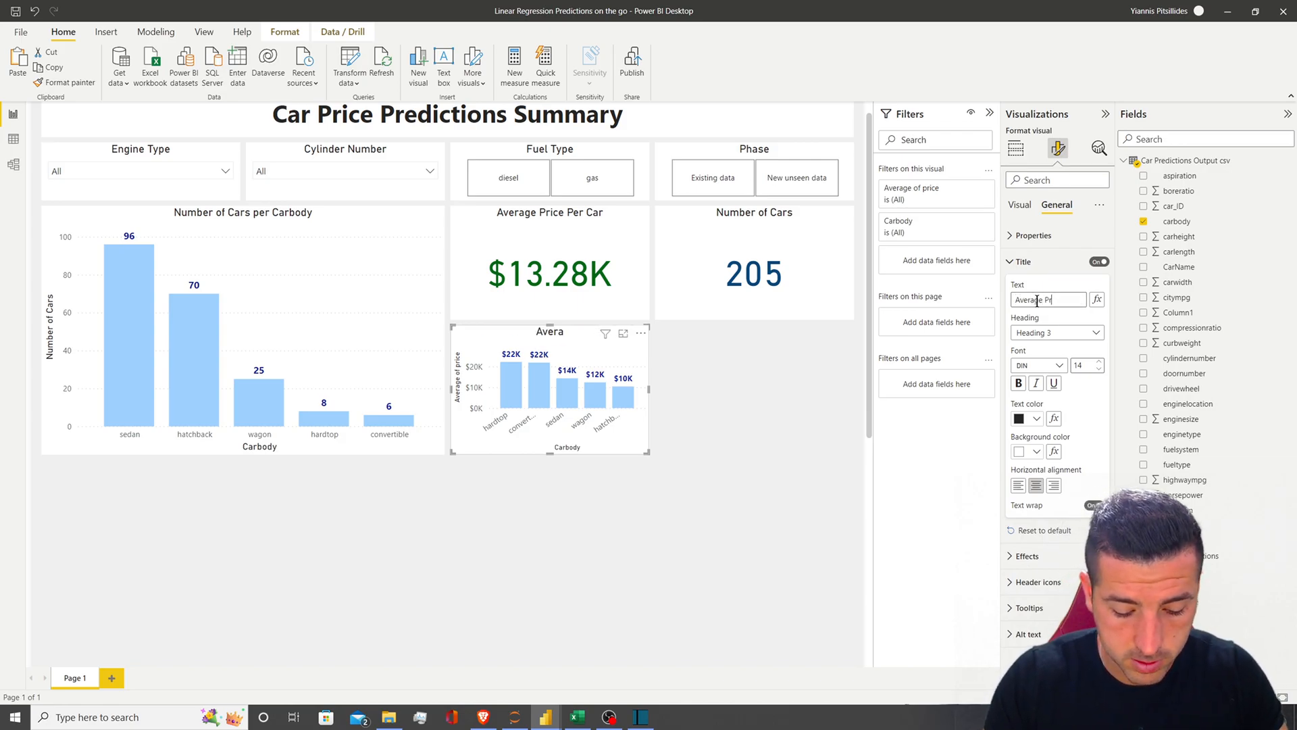
{"action": "type", "text": "ice per Ca"}
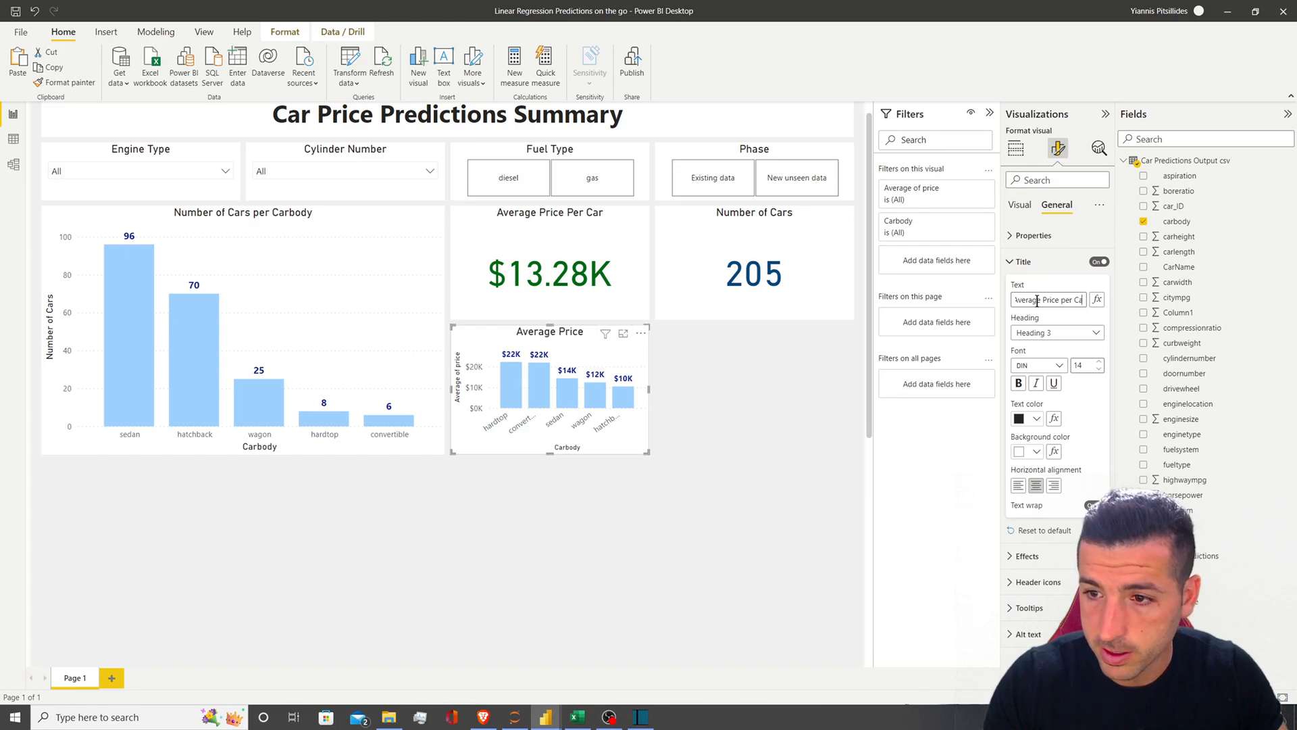
{"action": "type", "text": "rbody"}
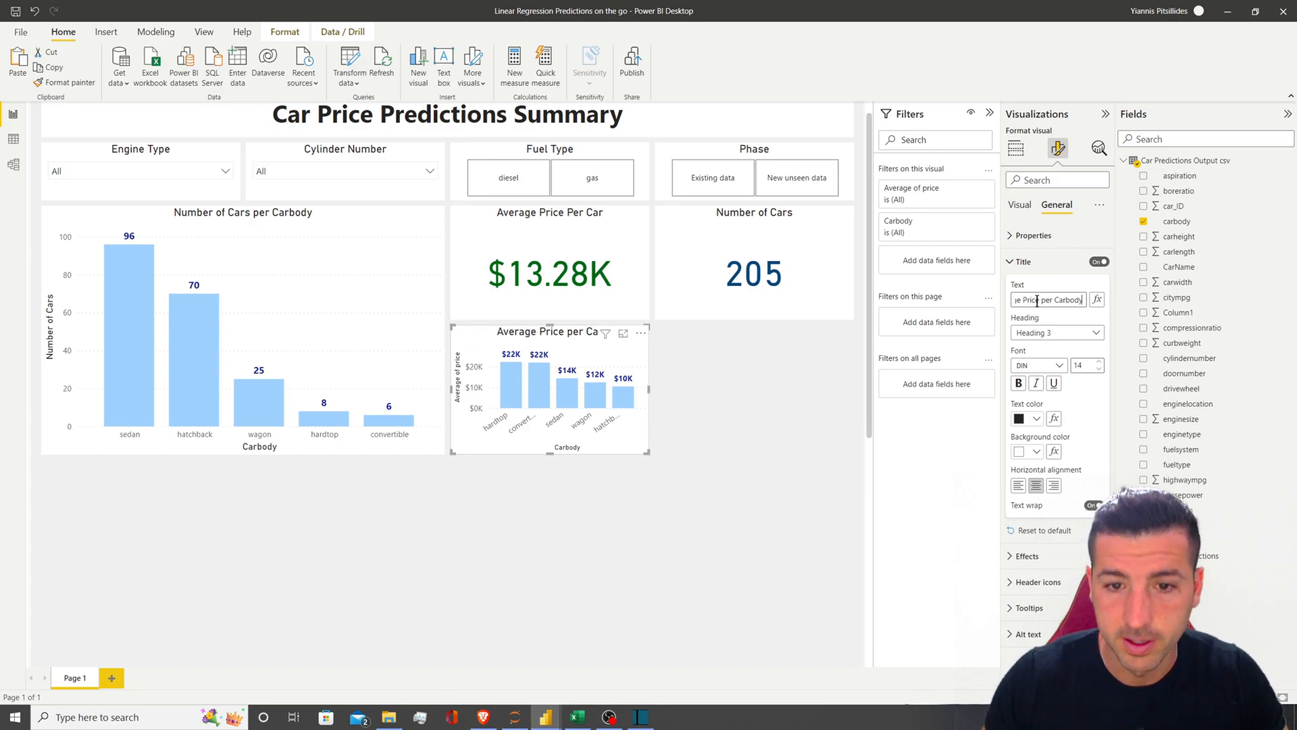
{"action": "left_click", "coordinate": [672, 428]}
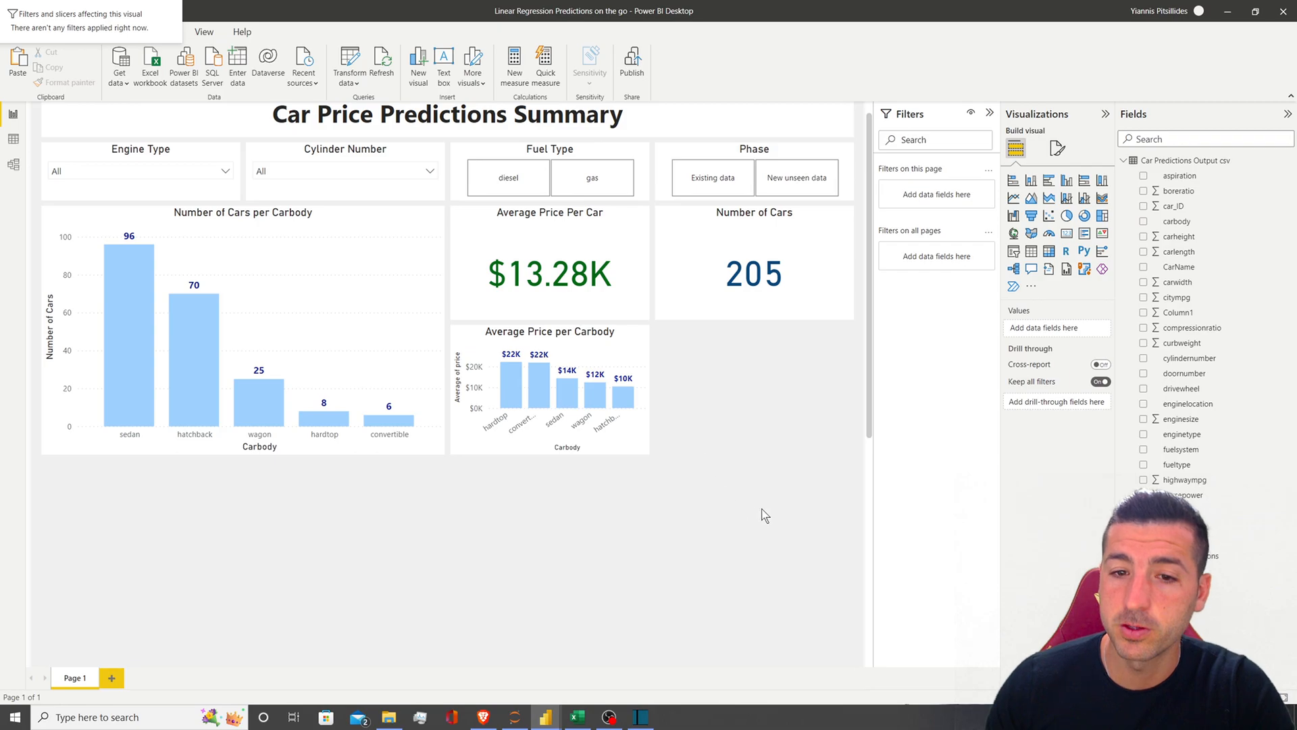
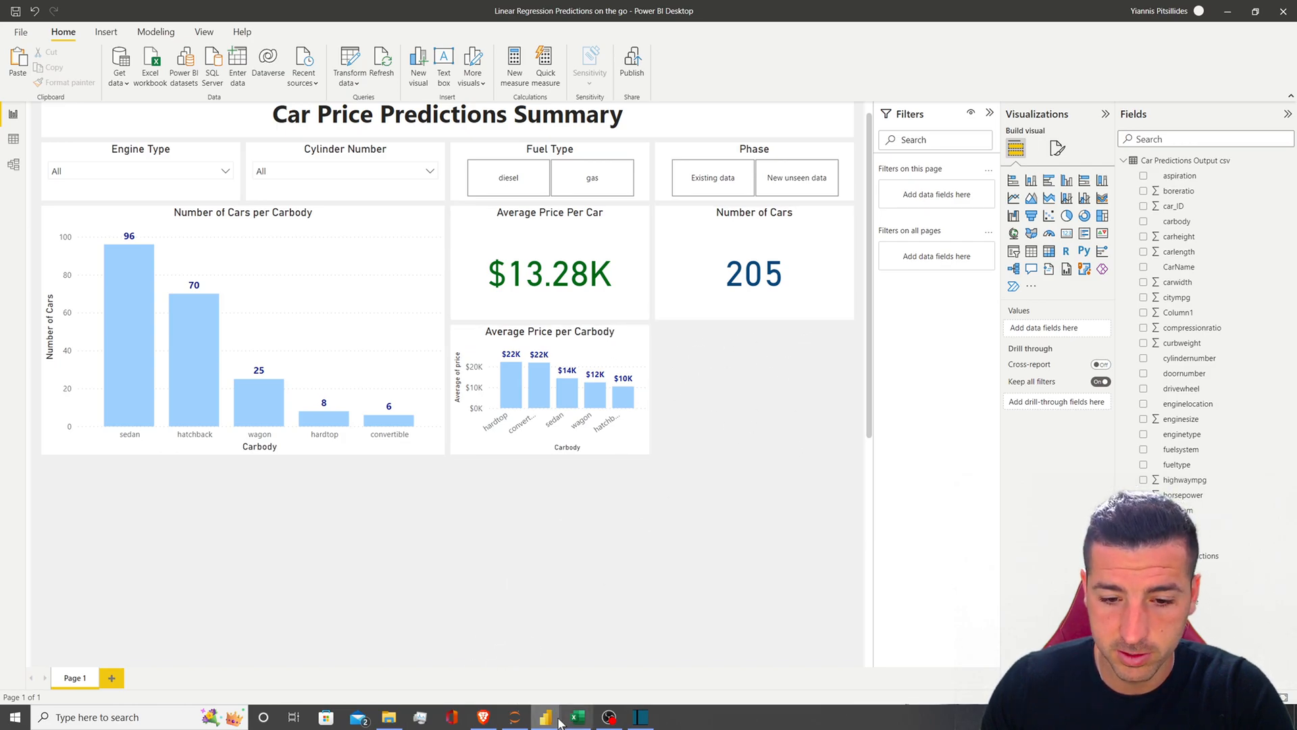
Switch to the reference report Linear Regression Predictions and examine its Number of Cars per Phase chart and the layout below it
{"action": "mouse_move", "coordinate": [545, 717]}
{"action": "left_click", "coordinate": [502, 678]}
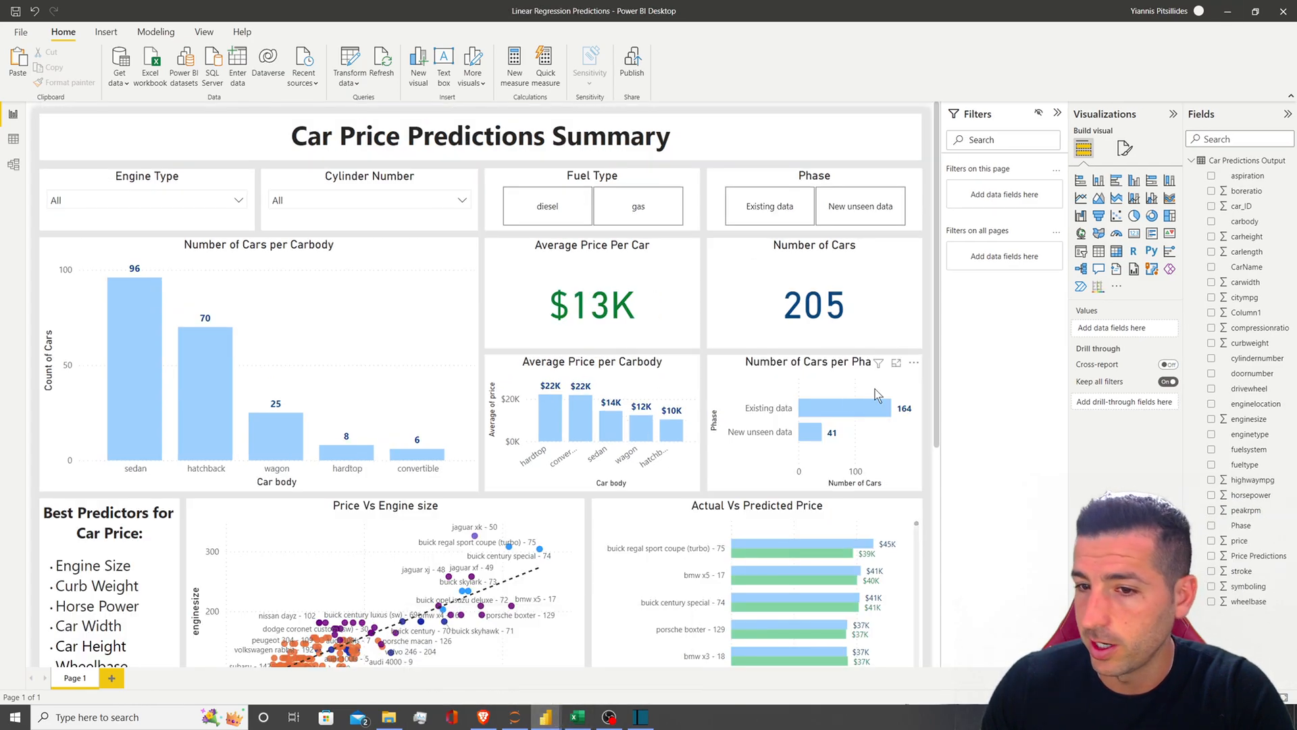
{"action": "scroll", "coordinate": [934, 490], "scroll_direction": "down", "scroll_amount": 3}
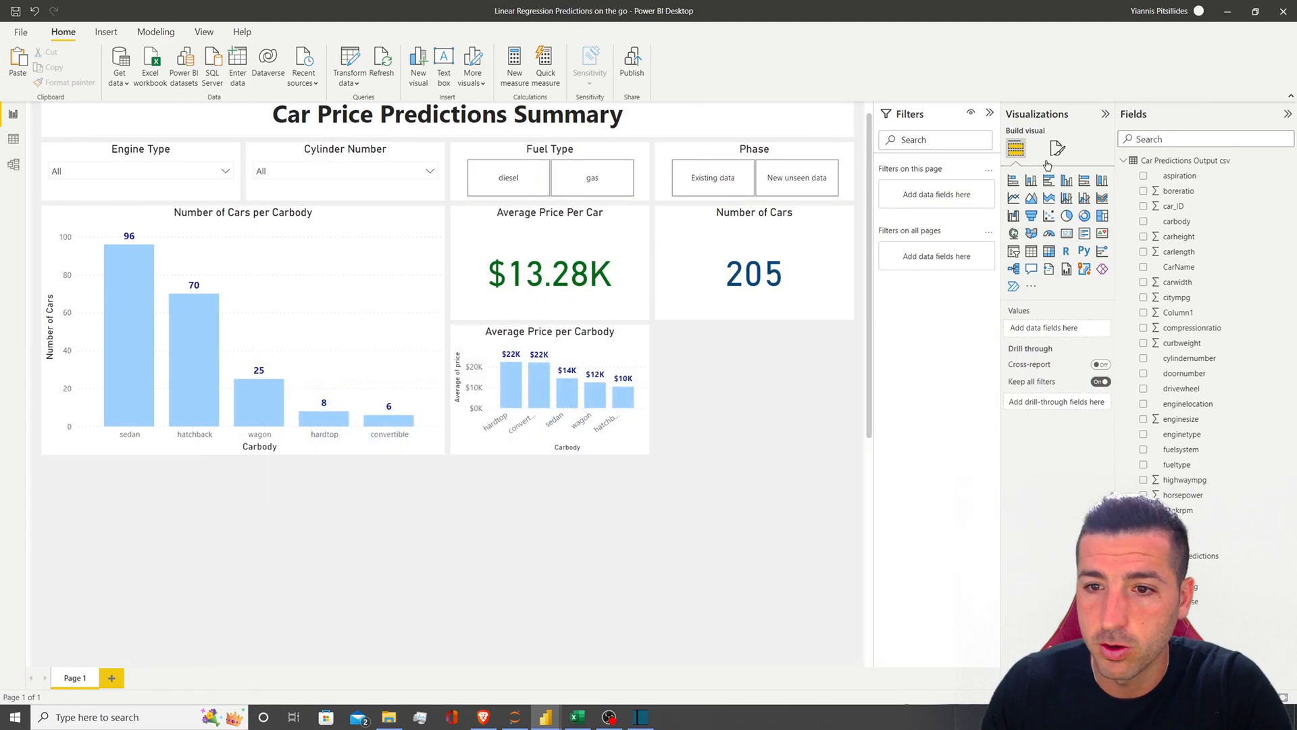
In the working report, duplicate the Average Price per Carbody chart beneath the Number of Cars card and convert the copy to a clustered bar chart
{"action": "left_click", "coordinate": [550, 329]}
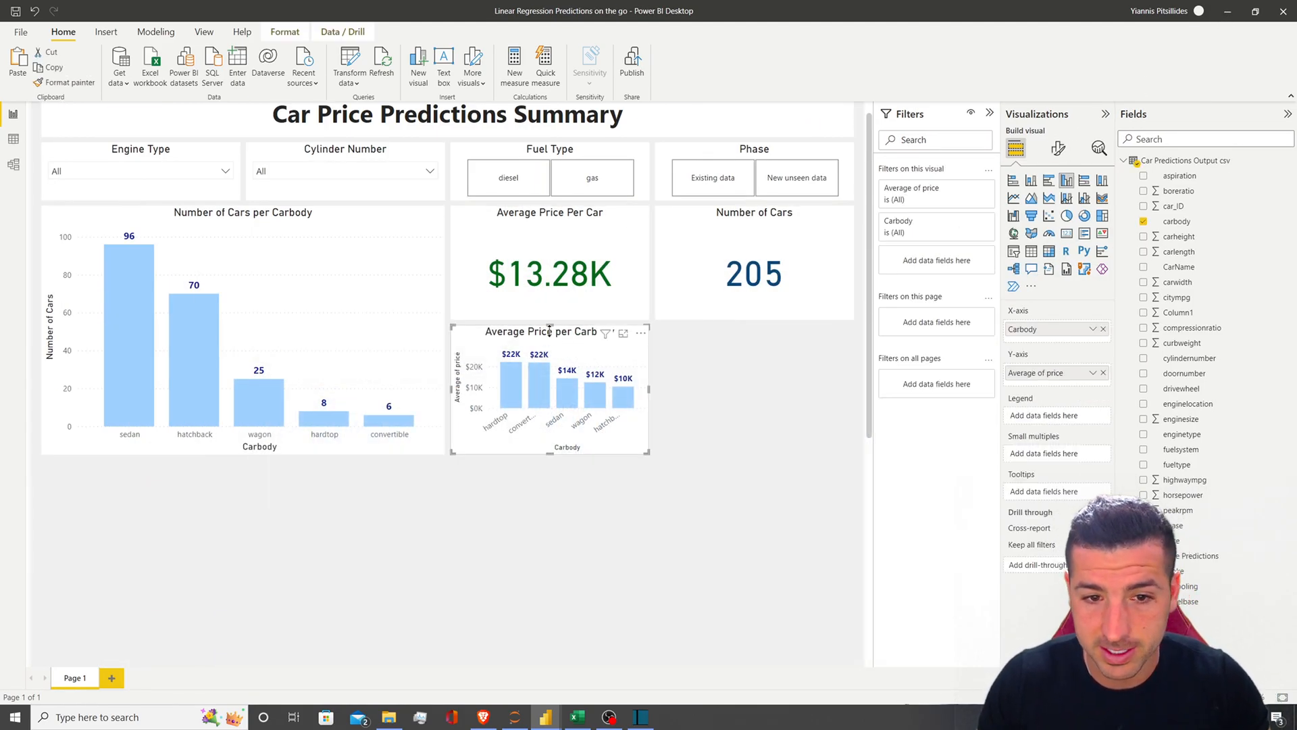
{"action": "key", "text": "ctrl+c"}
{"action": "key", "text": "ctrl+v"}
{"action": "left_click_drag", "start_coordinate": [550, 342], "coordinate": [752, 338]}
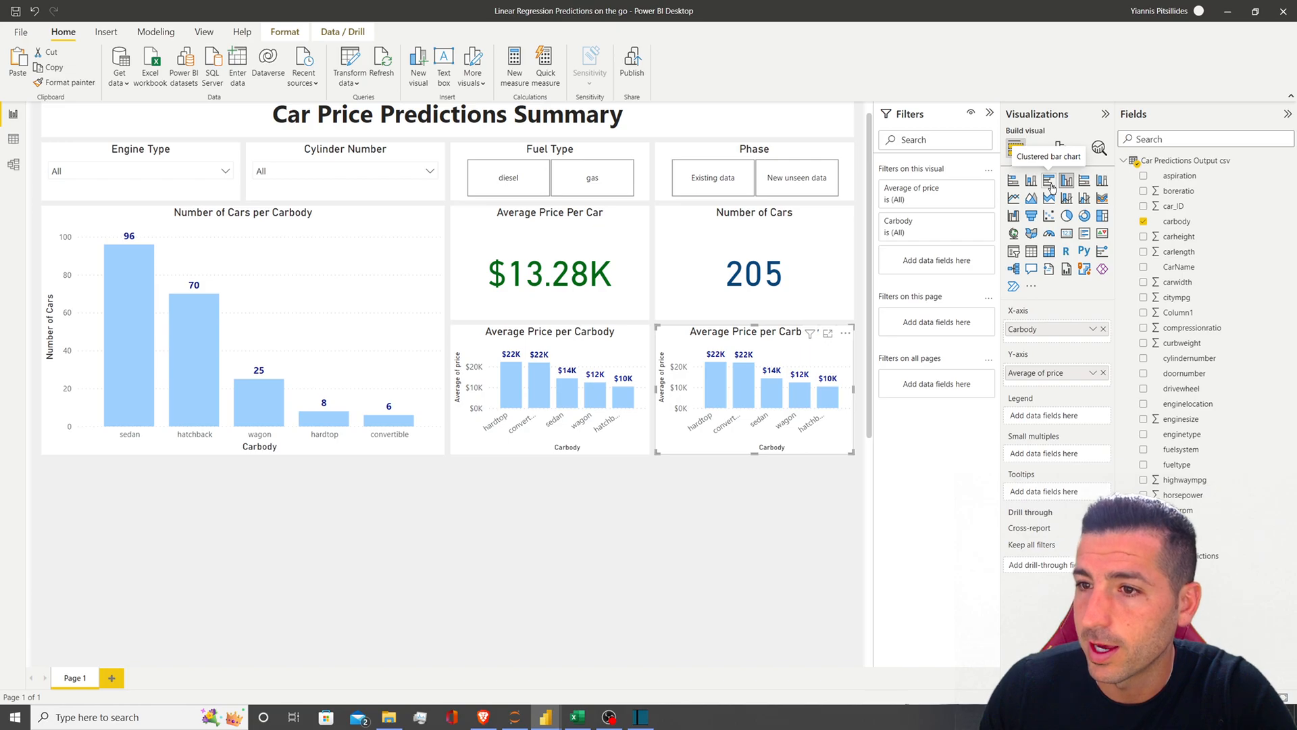
{"action": "left_click", "coordinate": [1049, 181]}
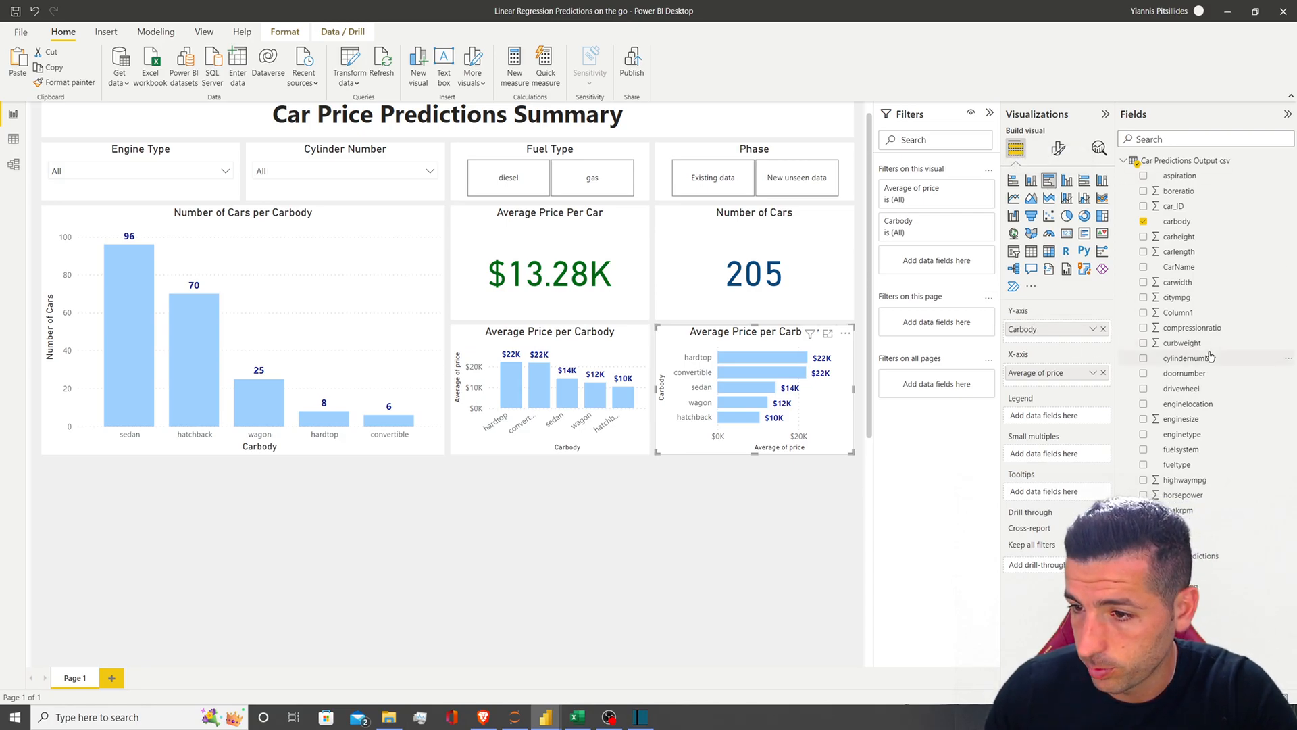
Set the bar chart's Y-axis to Phase and replace its X-axis field with car_ID, aggregated as Count (Distinct)
{"action": "left_click_drag", "start_coordinate": [1179, 525], "coordinate": [1054, 329]}
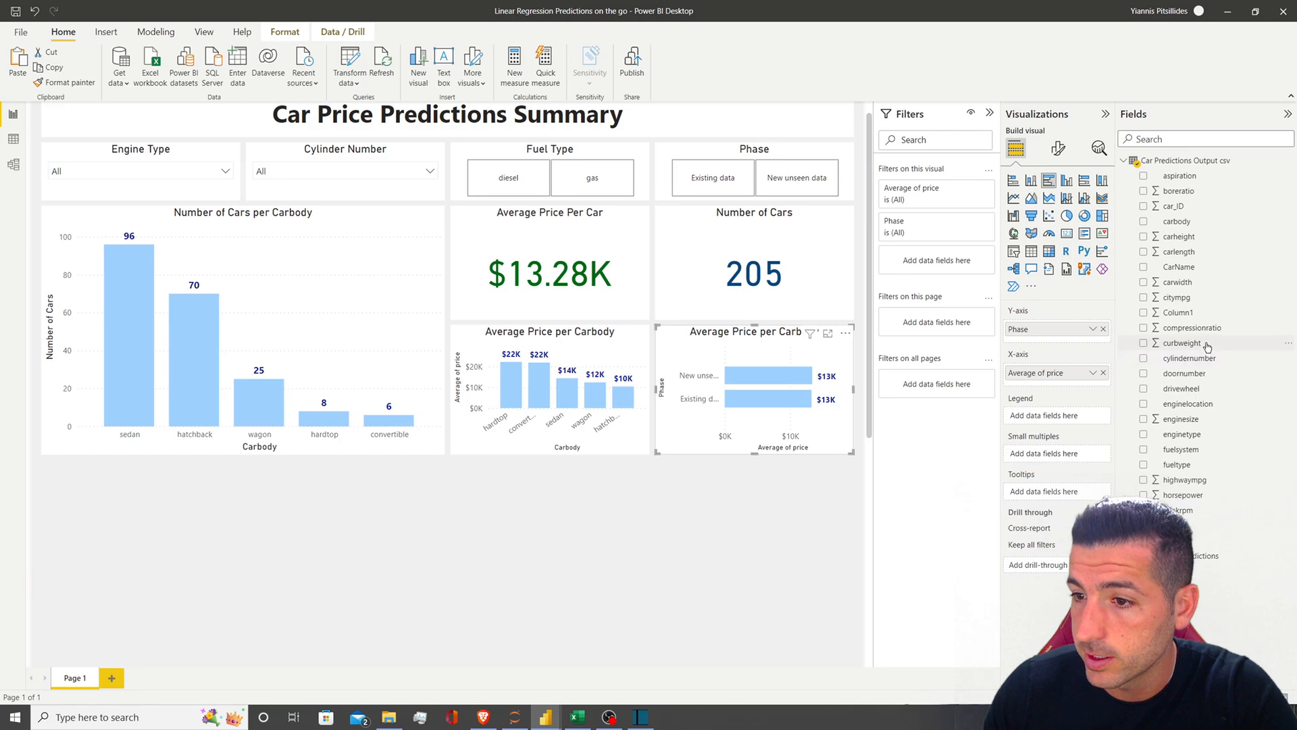
{"action": "left_click_drag", "start_coordinate": [1173, 206], "coordinate": [1075, 372]}
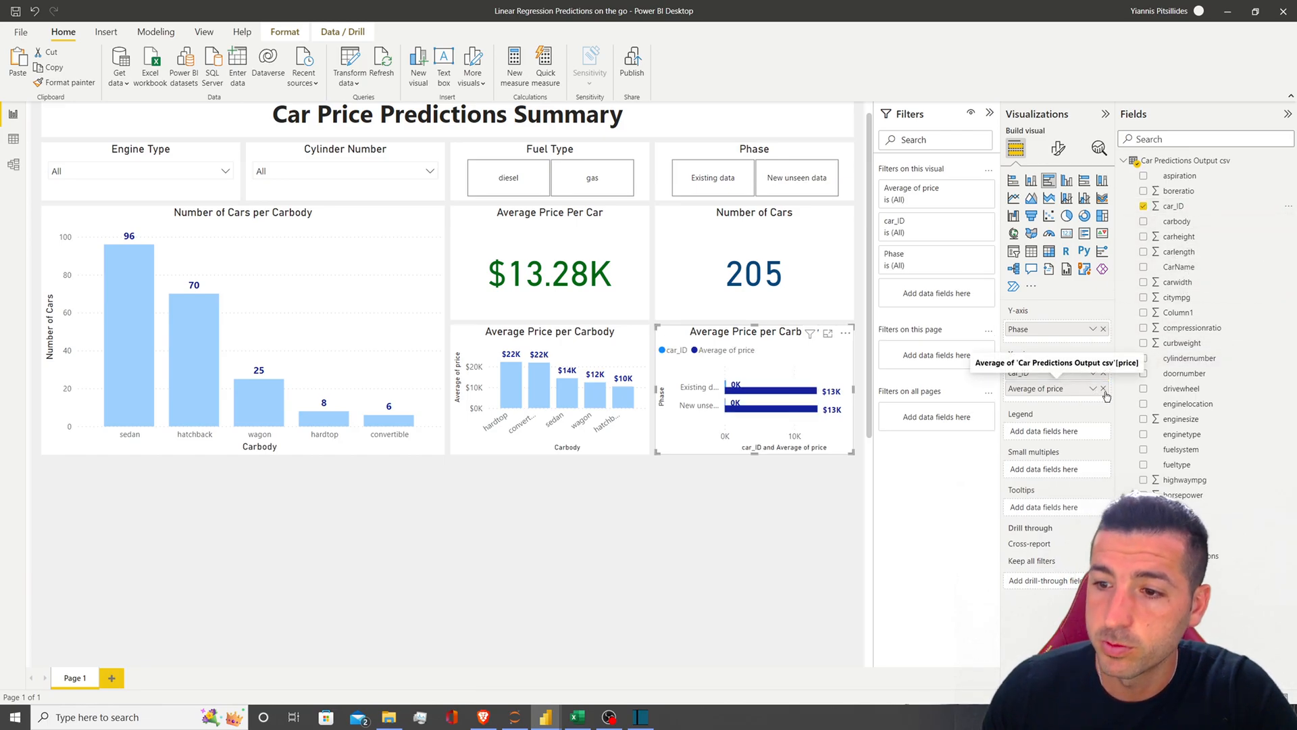
{"action": "left_click", "coordinate": [1104, 389]}
{"action": "left_click", "coordinate": [1092, 373]}
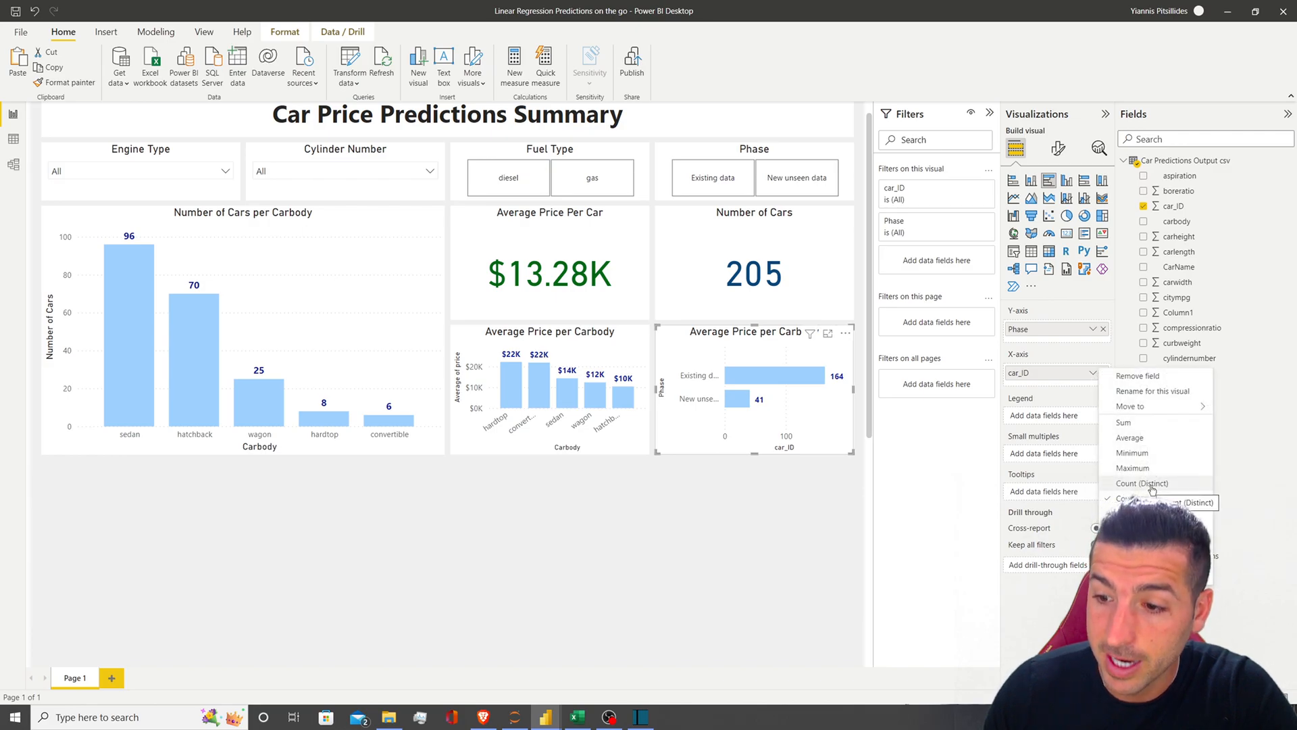
{"action": "left_click", "coordinate": [1151, 484]}
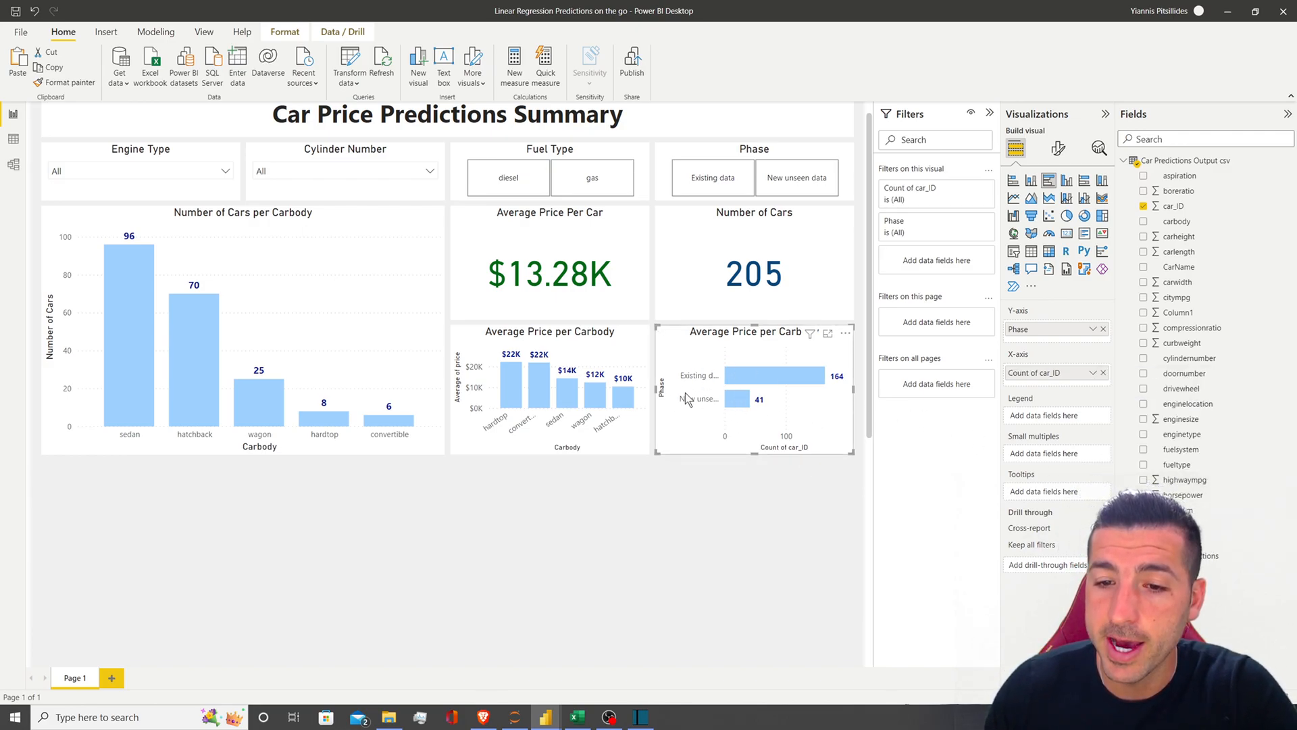
Widen the bar chart's Y-axis label area to 40% and turn off its X-axis values
{"action": "left_click", "coordinate": [1058, 148]}
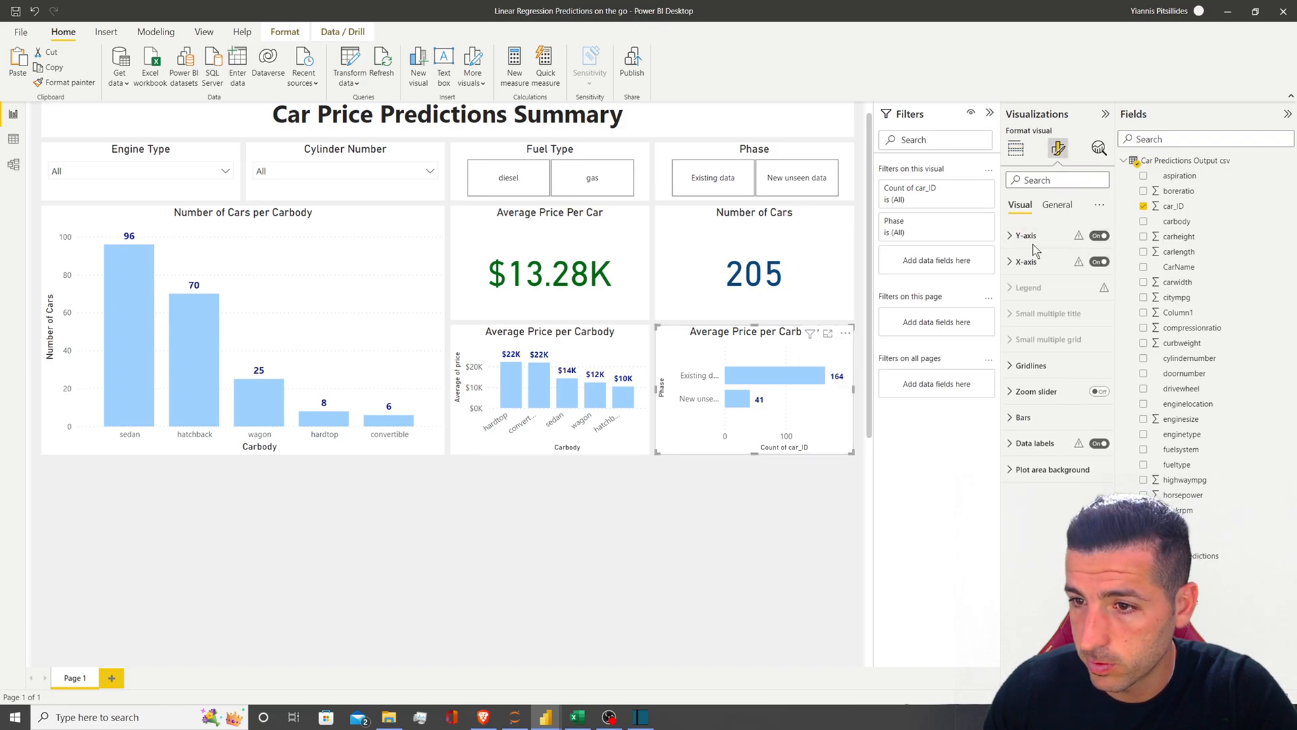
{"action": "left_click", "coordinate": [1062, 235]}
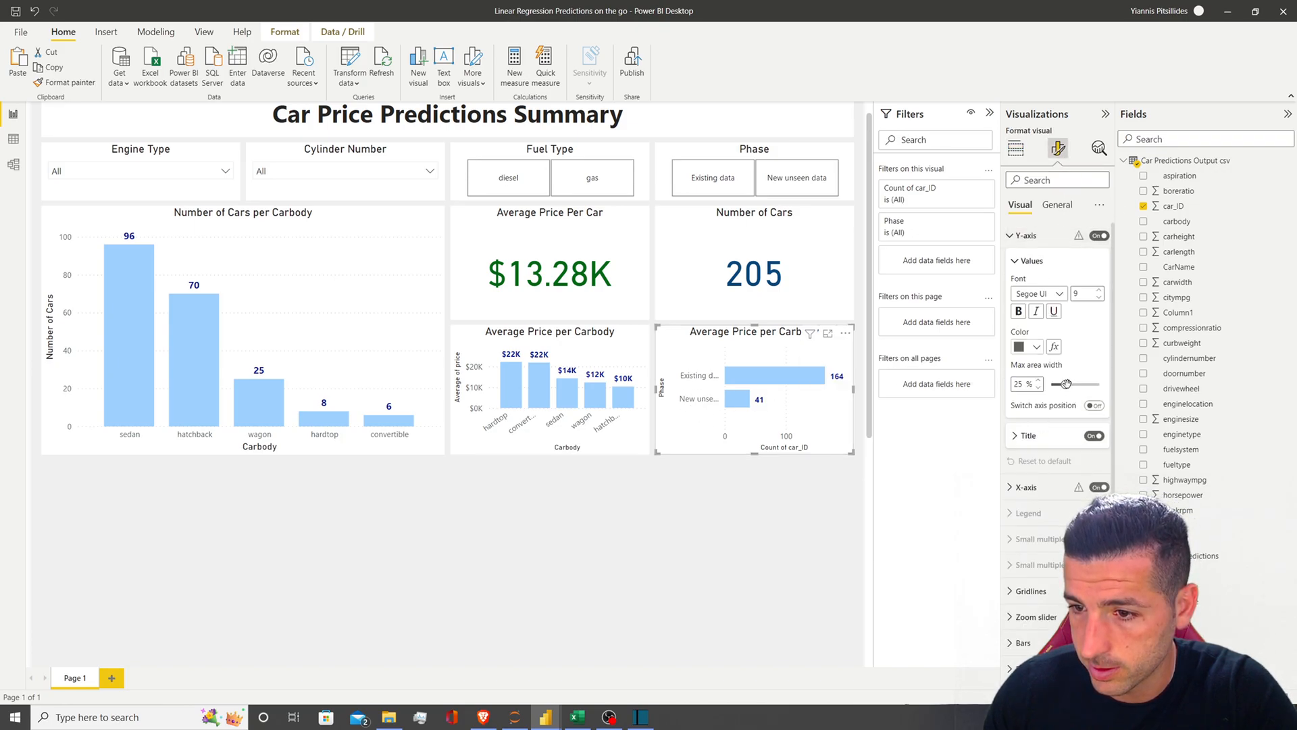
{"action": "left_click_drag", "start_coordinate": [1066, 384], "coordinate": [1085, 385]}
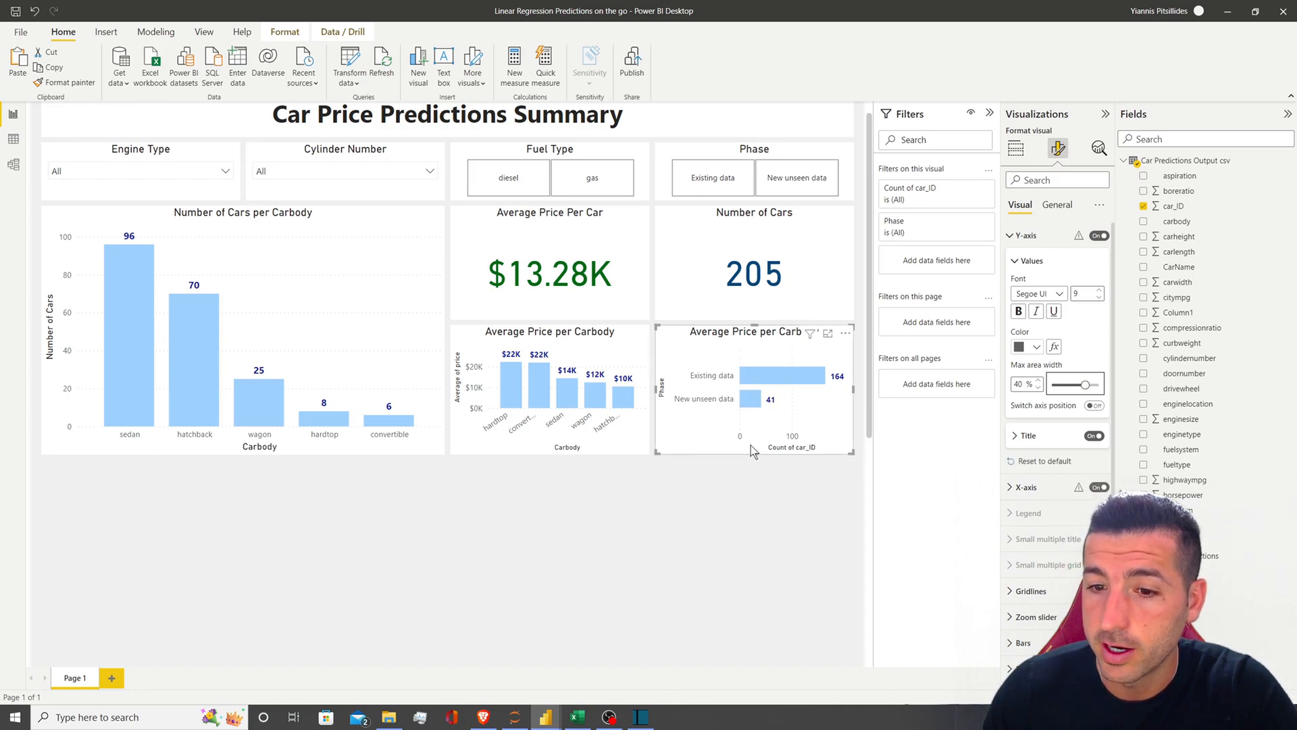
{"action": "left_click", "coordinate": [1011, 237]}
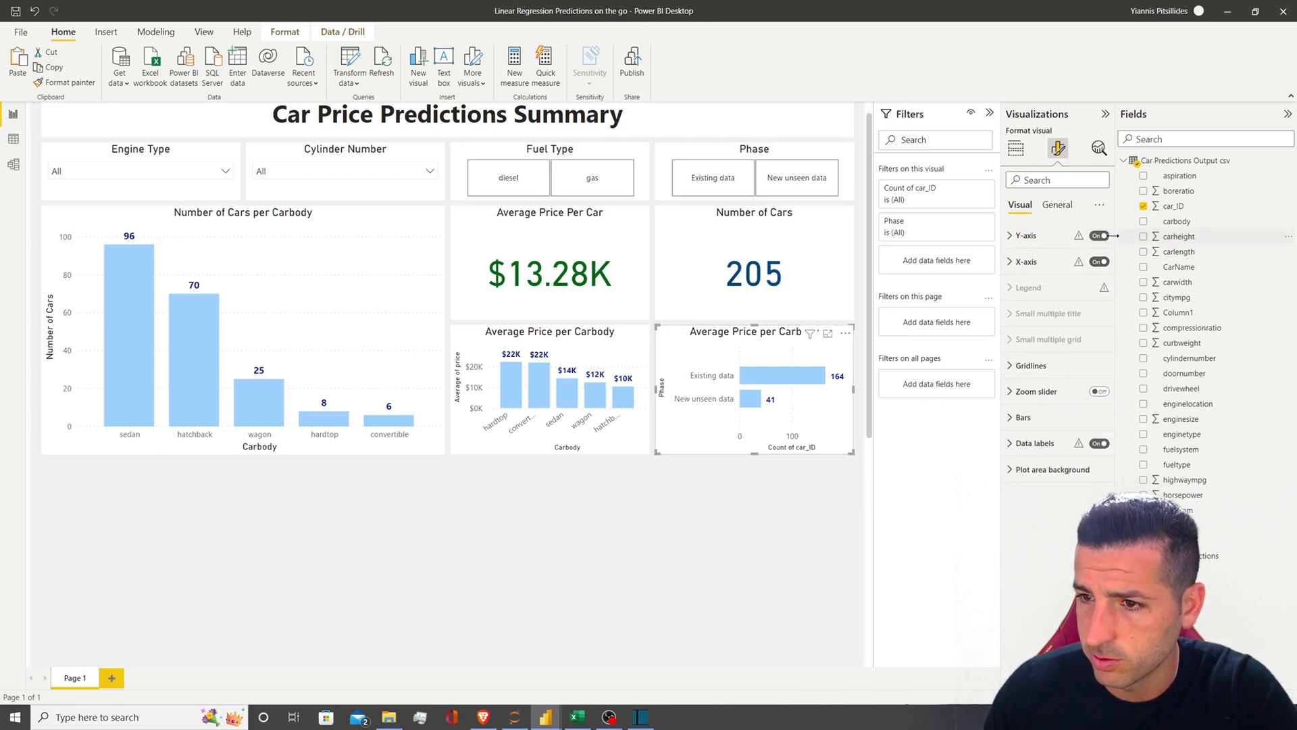
{"action": "left_click", "coordinate": [1098, 262]}
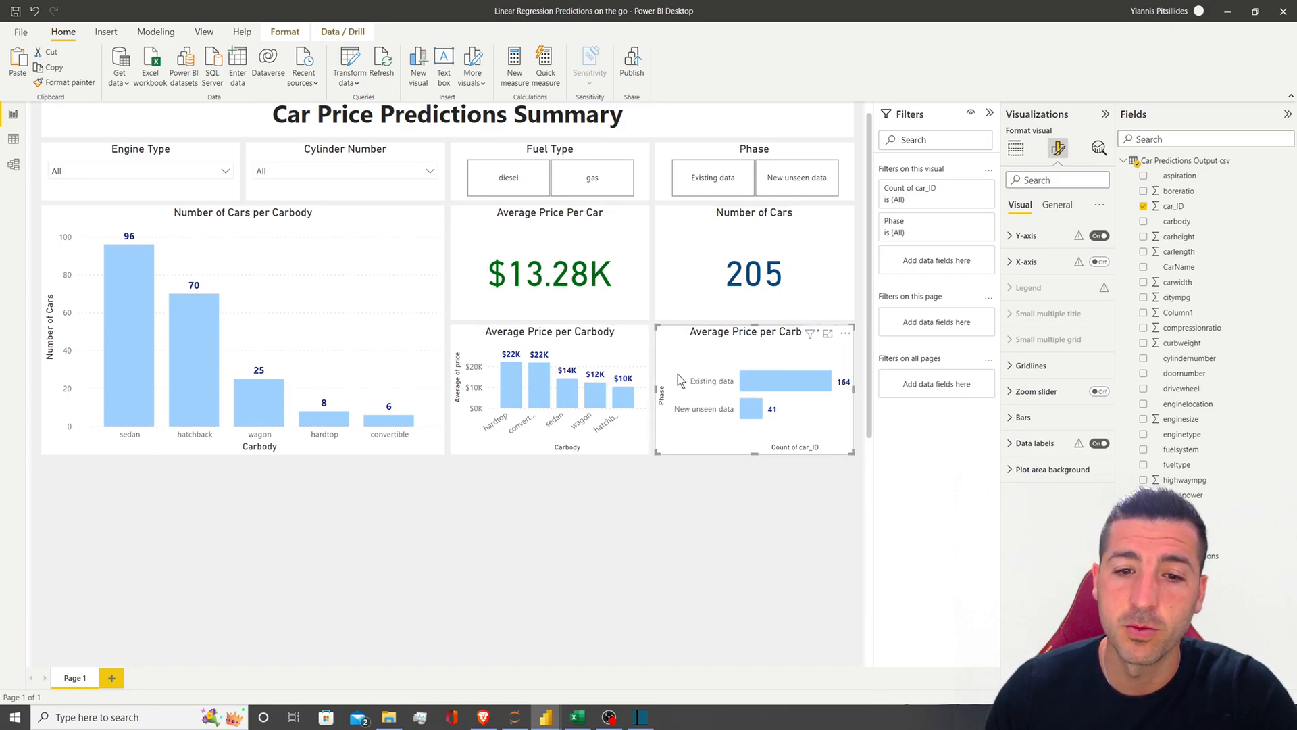
Copy the hex code of the Number of Cars card's callout value colour
{"action": "left_click", "coordinate": [713, 234]}
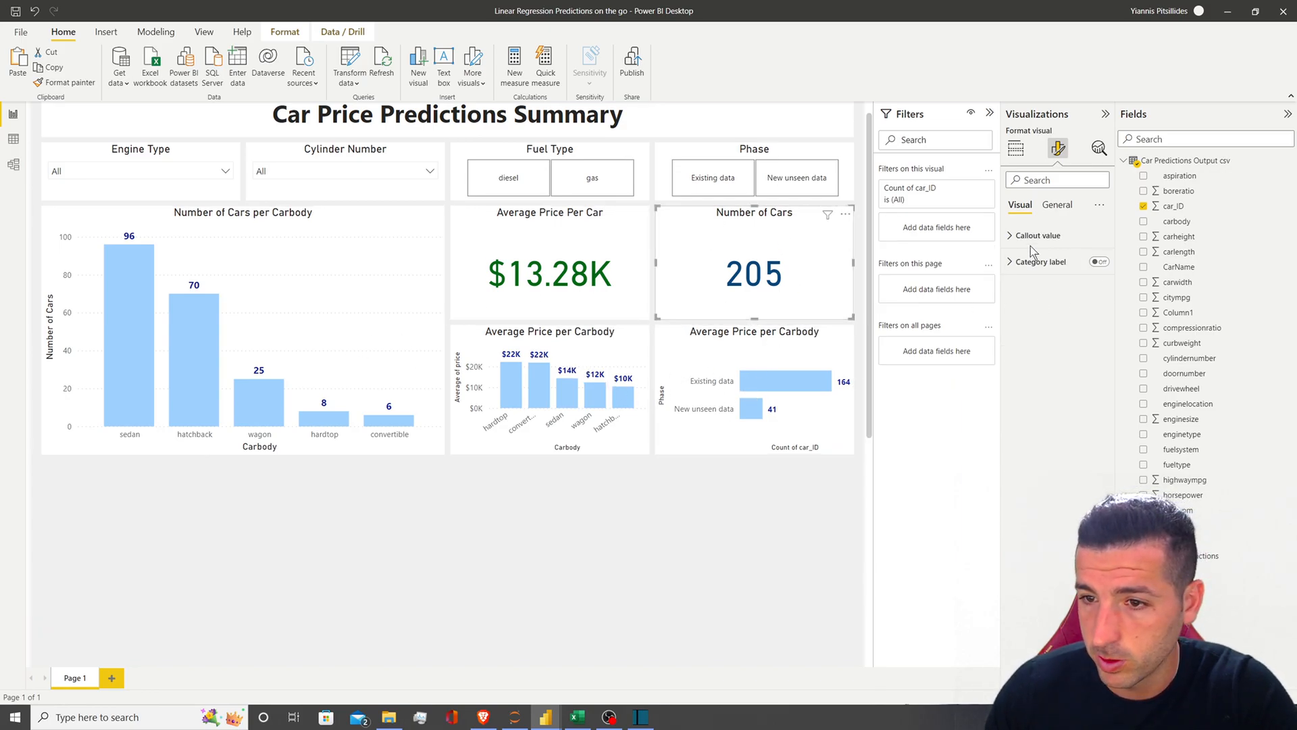
{"action": "left_click", "coordinate": [1057, 204]}
{"action": "left_click", "coordinate": [1020, 204]}
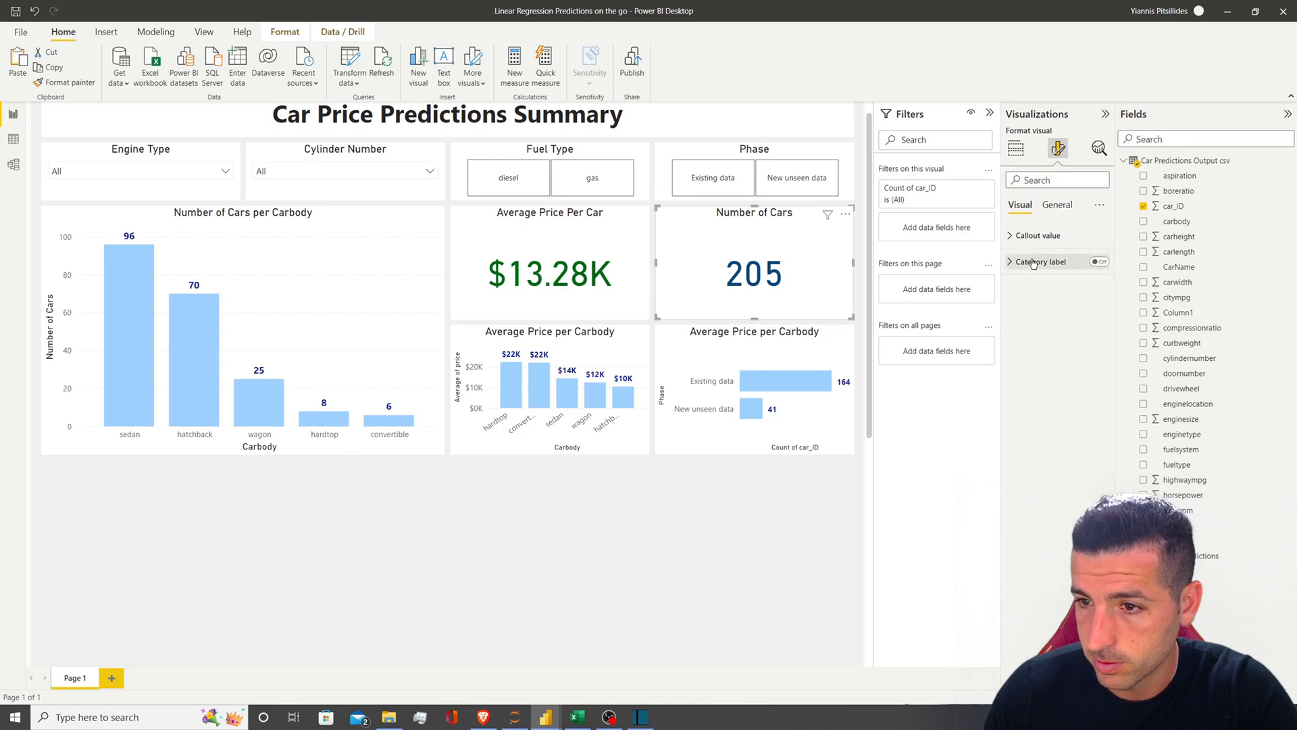
{"action": "left_click", "coordinate": [1033, 236]}
{"action": "left_click", "coordinate": [1036, 327]}
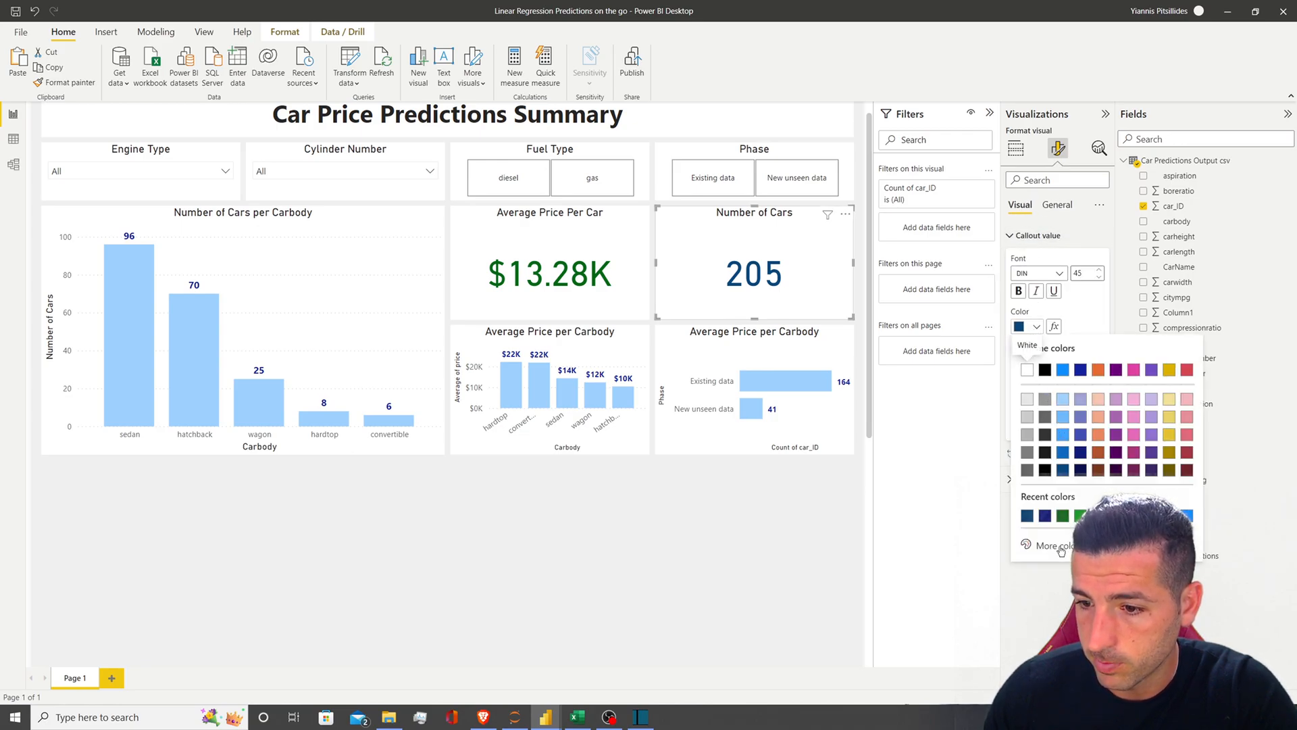
{"action": "left_click", "coordinate": [1048, 540]}
{"action": "key", "text": "ctrl+c"}
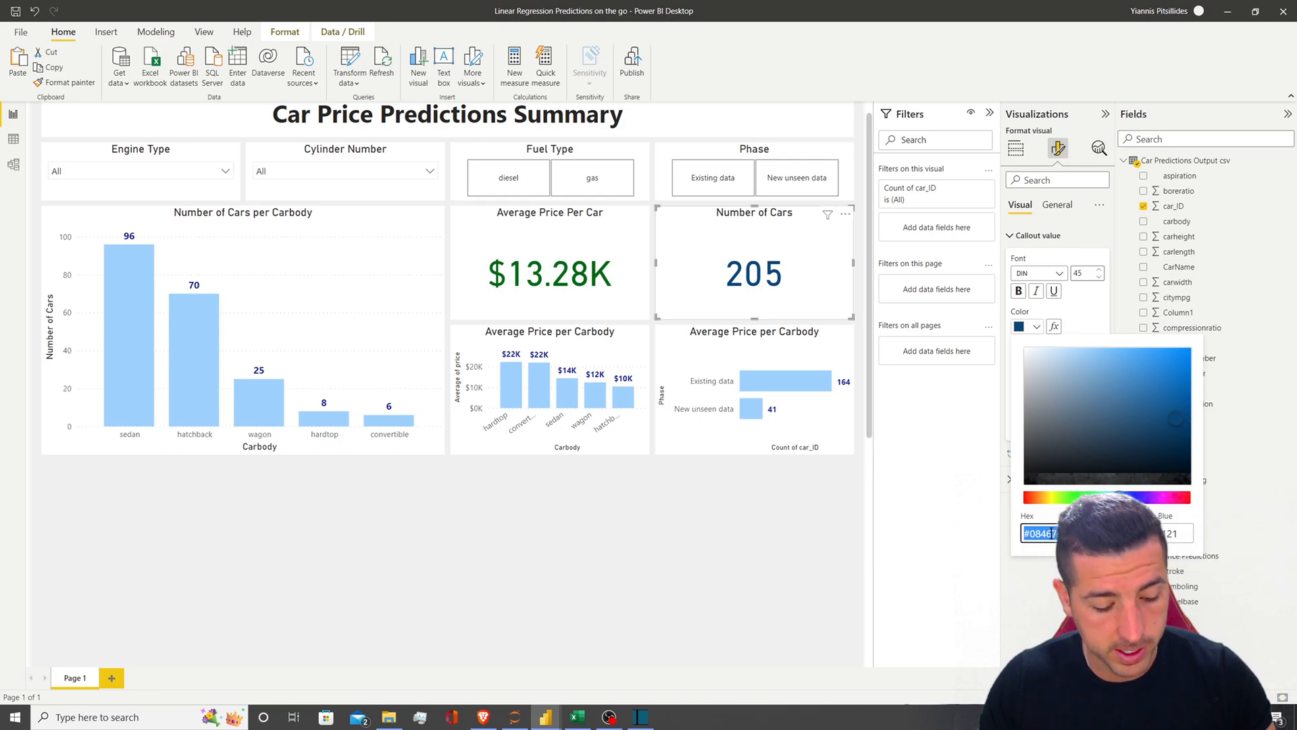
Set the data label colour of the phase bar chart to the copied dark blue, #084679
{"action": "left_click", "coordinate": [768, 332]}
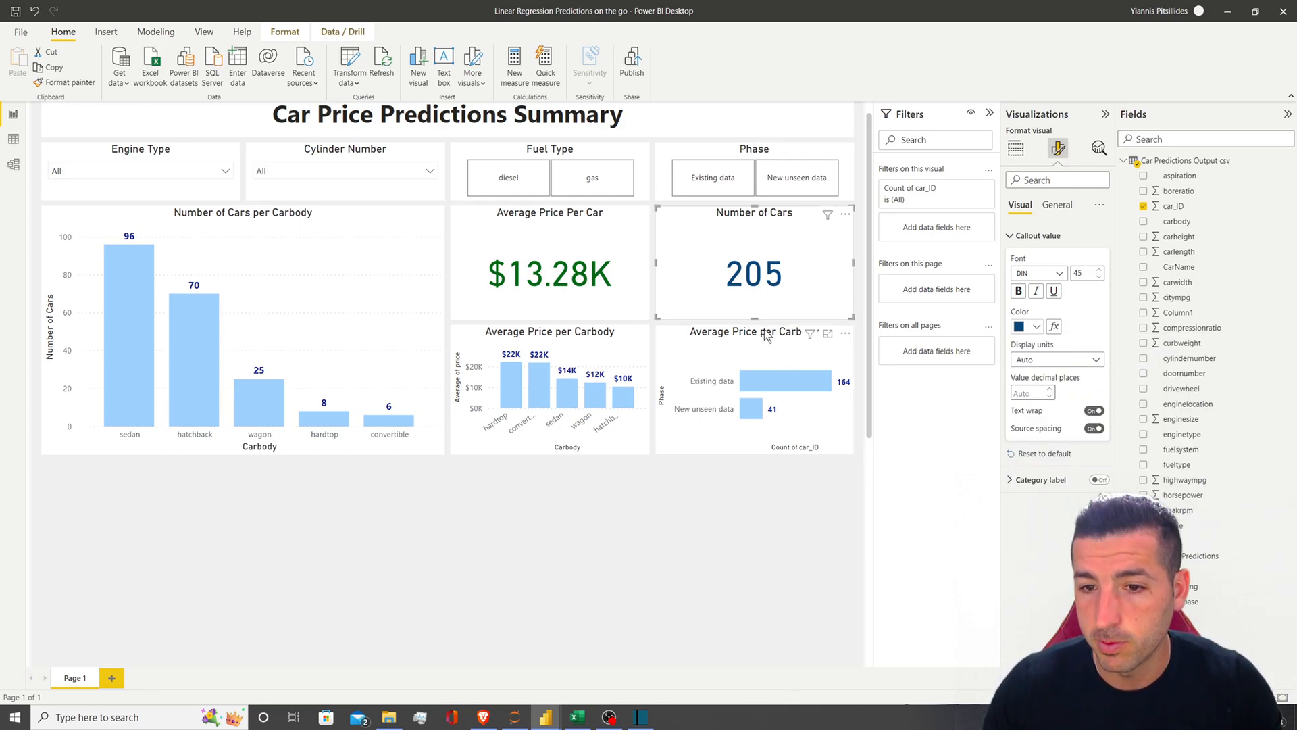
{"action": "left_click", "coordinate": [768, 335]}
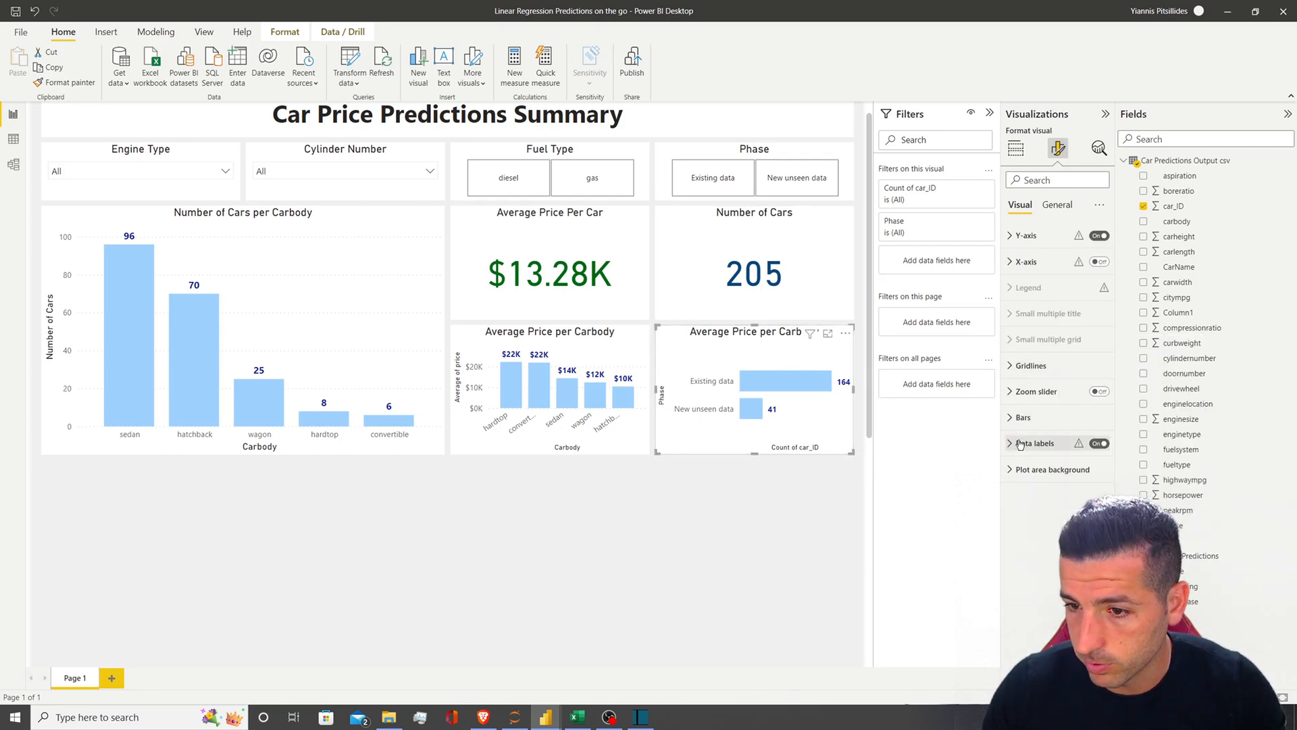
{"action": "scroll", "coordinate": [1058, 491], "scroll_direction": "down", "scroll_amount": 1}
{"action": "left_click", "coordinate": [1028, 595]}
{"action": "left_click", "coordinate": [1036, 511]}
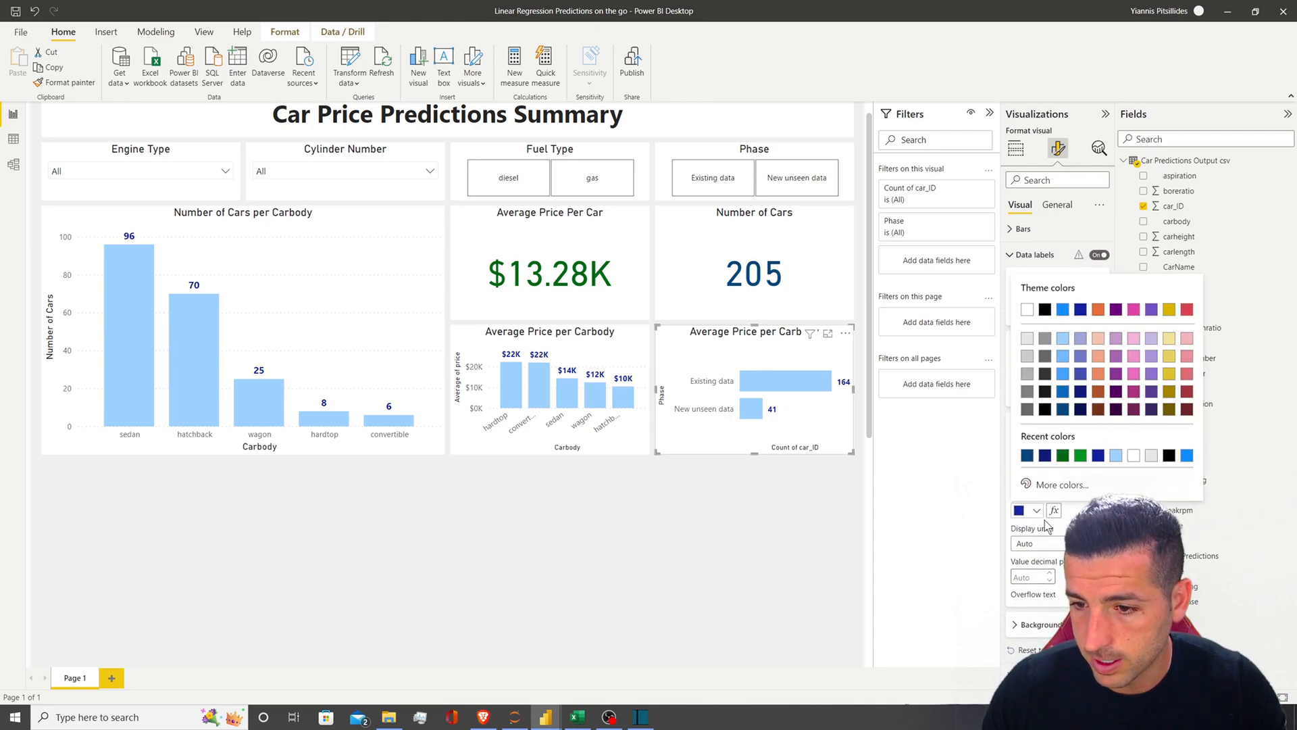
{"action": "left_click", "coordinate": [1064, 482]}
{"action": "key", "text": "ctrl+v"}
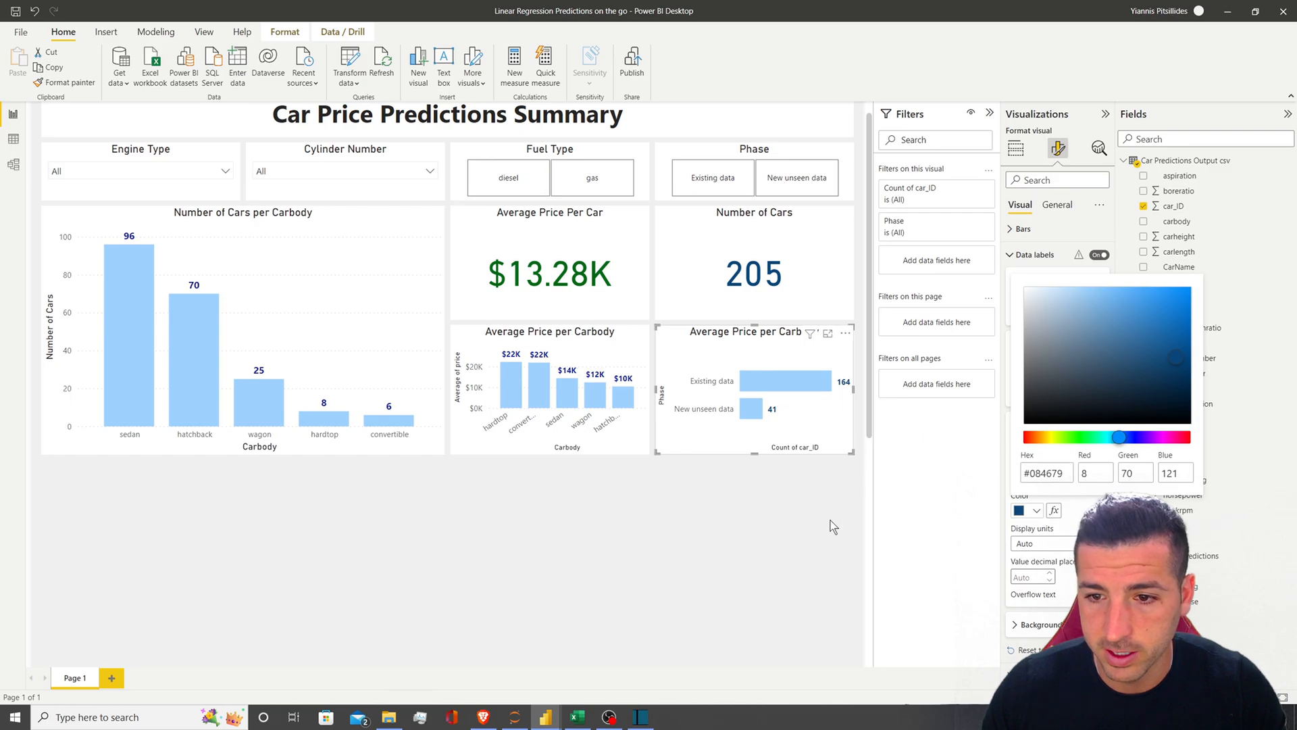
Set the data label colour of the Average Price per Carbody column chart to the recently used dark blue, #084679
{"action": "left_click", "coordinate": [831, 525]}
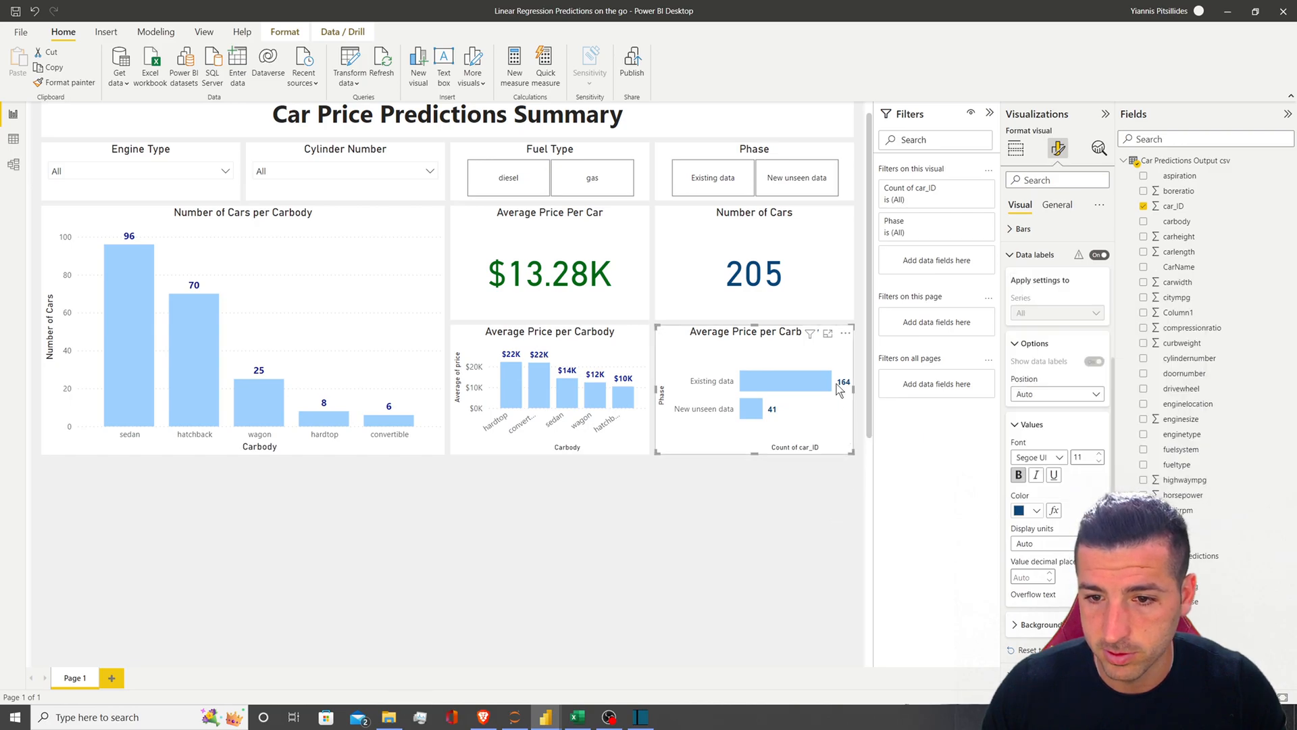
{"action": "left_click", "coordinate": [553, 338]}
{"action": "left_click", "coordinate": [1037, 548]}
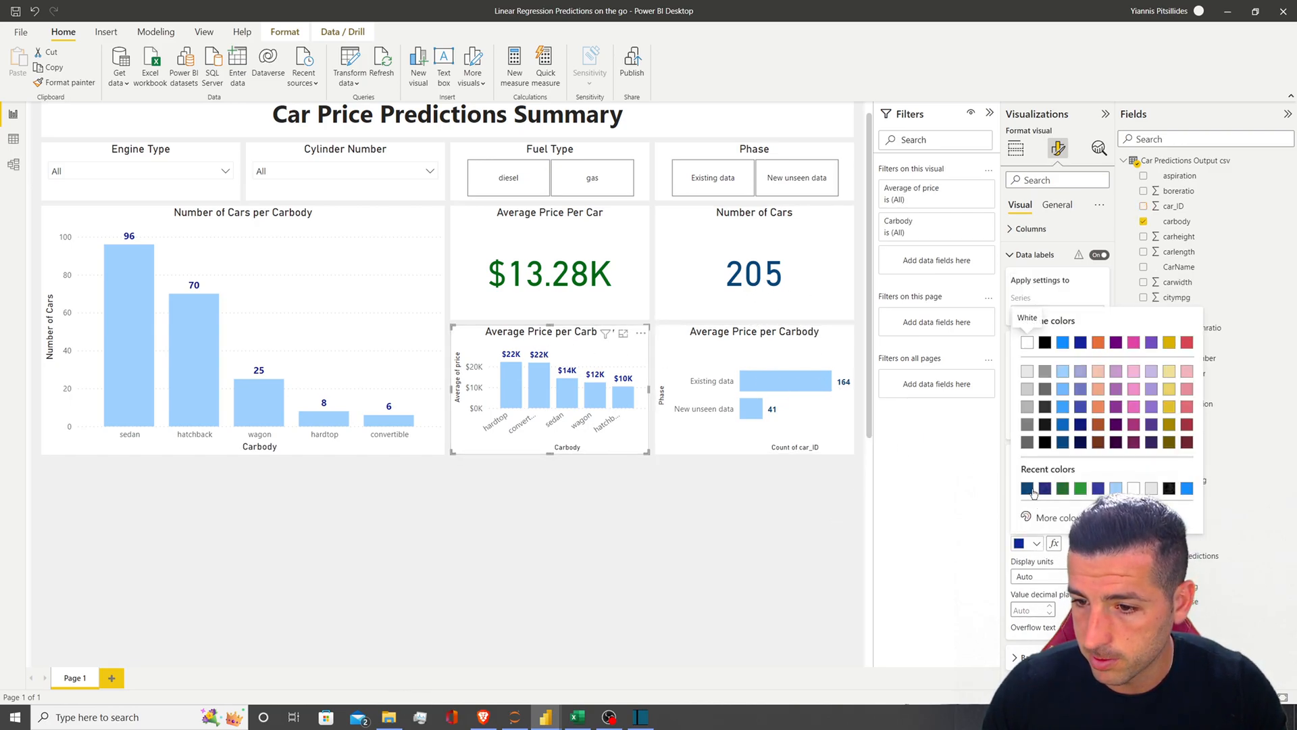
{"action": "left_click", "coordinate": [1027, 488]}
Set the data label colour of the Number of Cars per Carbody chart to the same recent dark blue and deselect the chart
{"action": "left_click", "coordinate": [248, 225]}
{"action": "left_click", "coordinate": [1037, 543]}
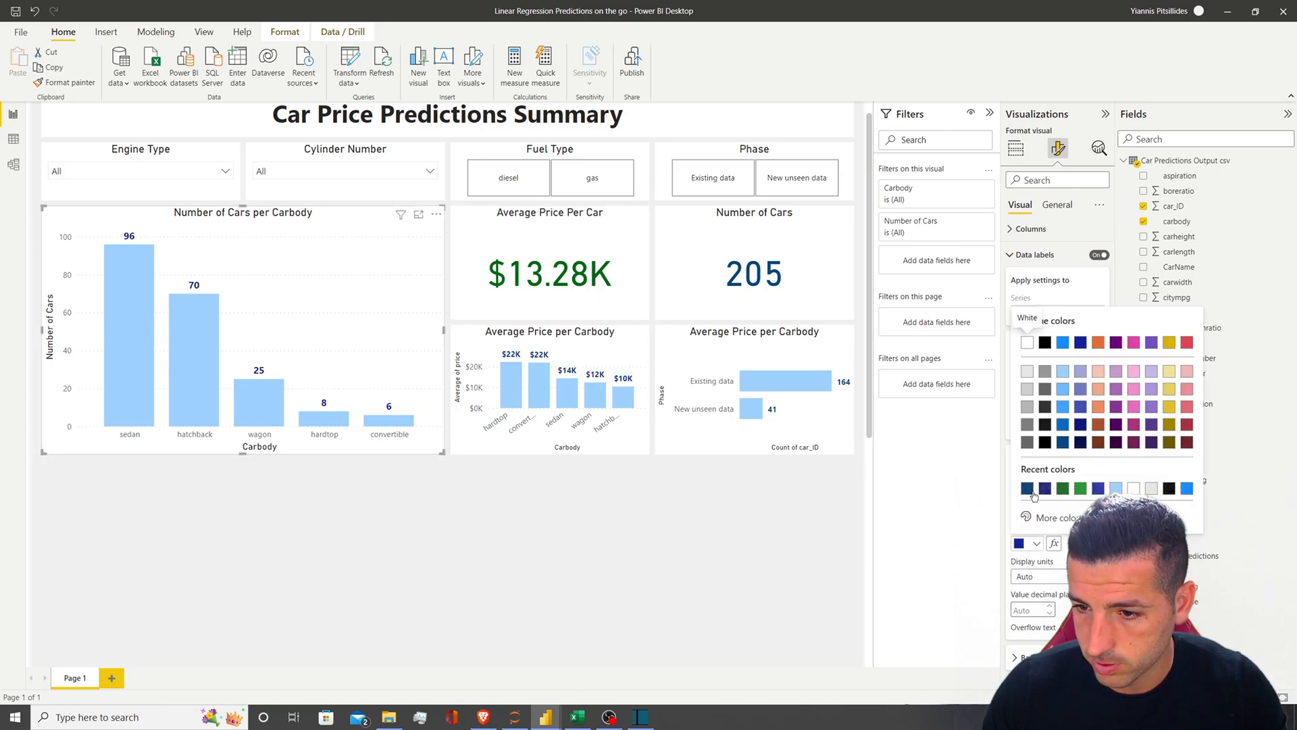
{"action": "left_click", "coordinate": [1033, 498]}
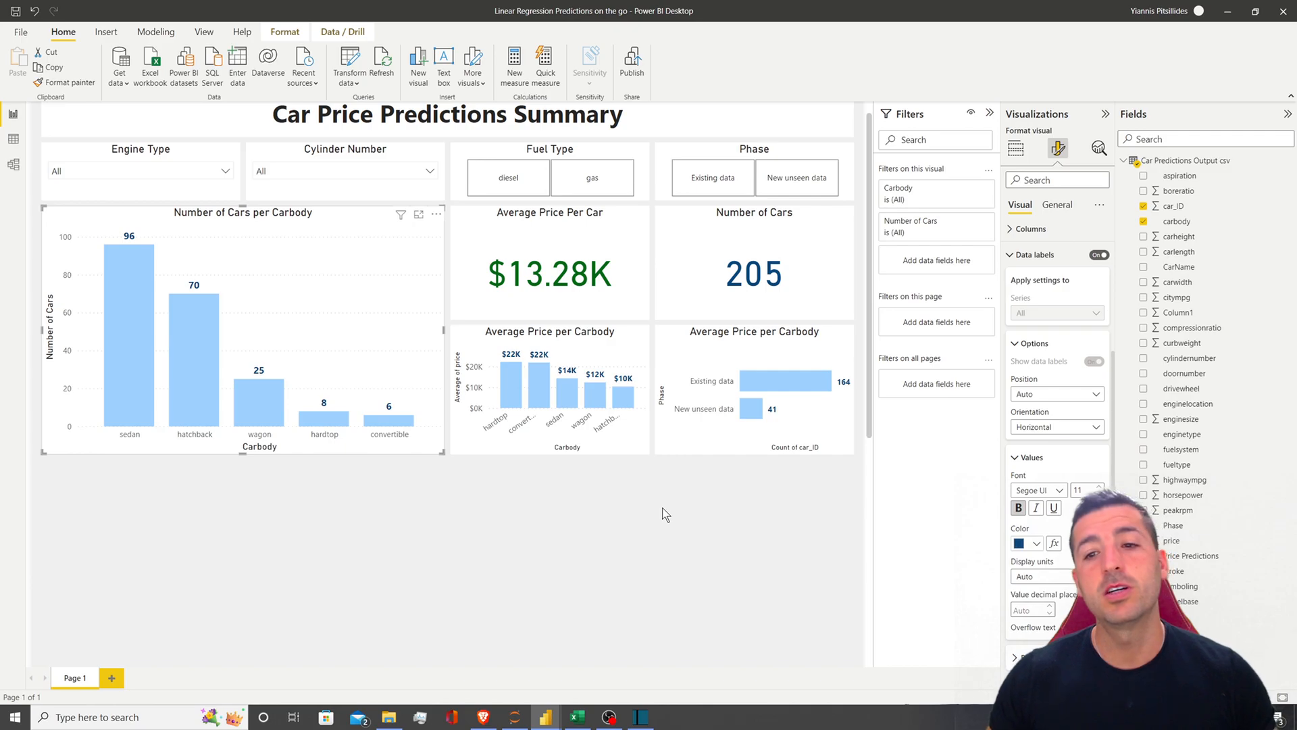
{"action": "scroll", "coordinate": [665, 508], "scroll_direction": "up", "scroll_amount": 1}
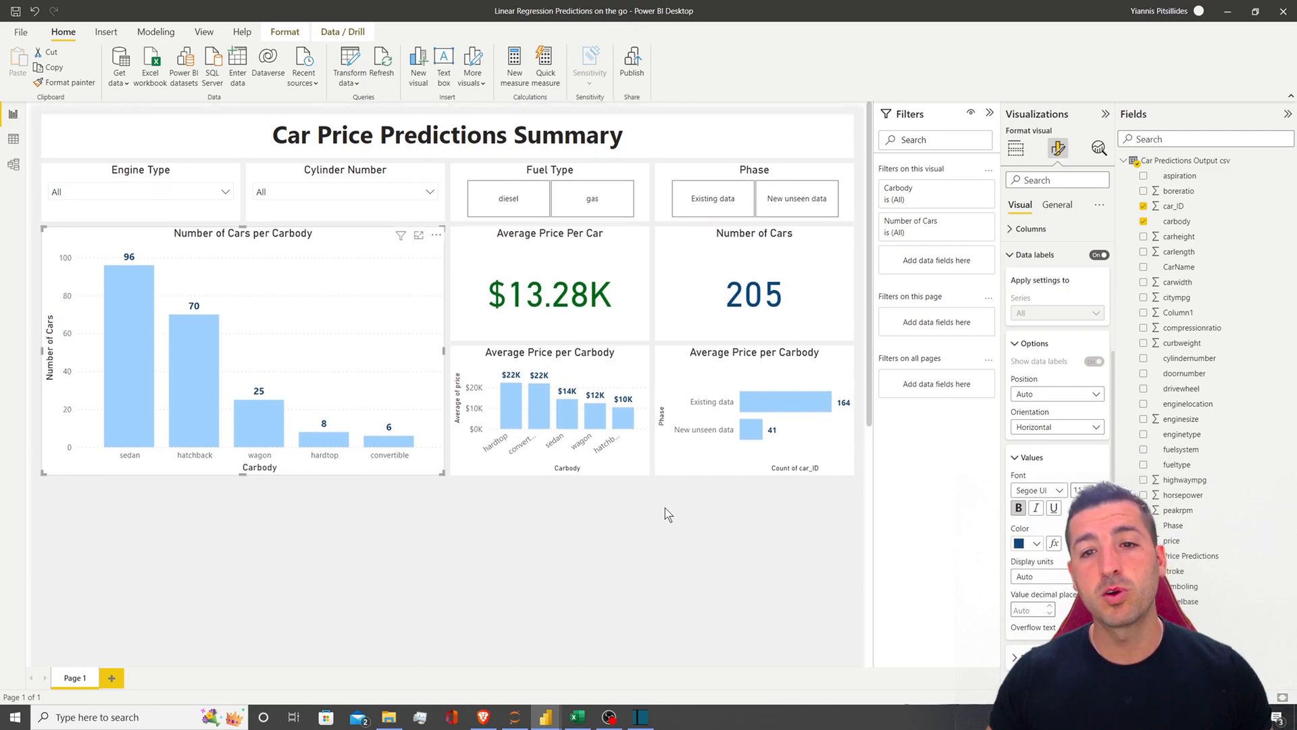
{"action": "left_click", "coordinate": [574, 558]}
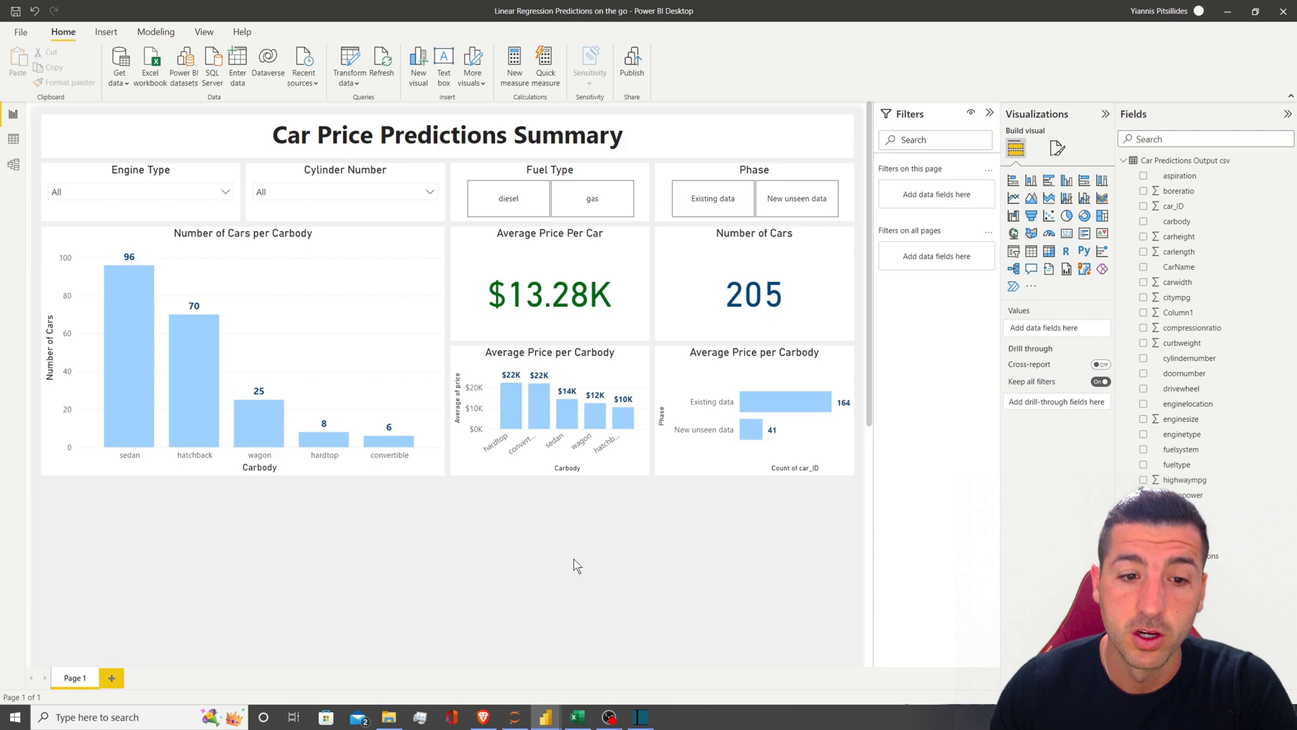
Test cross-filtering with the sedan and hatchback columns of the Number of Cars per Carbody chart, and clear the selection
{"action": "left_click", "coordinate": [123, 387]}
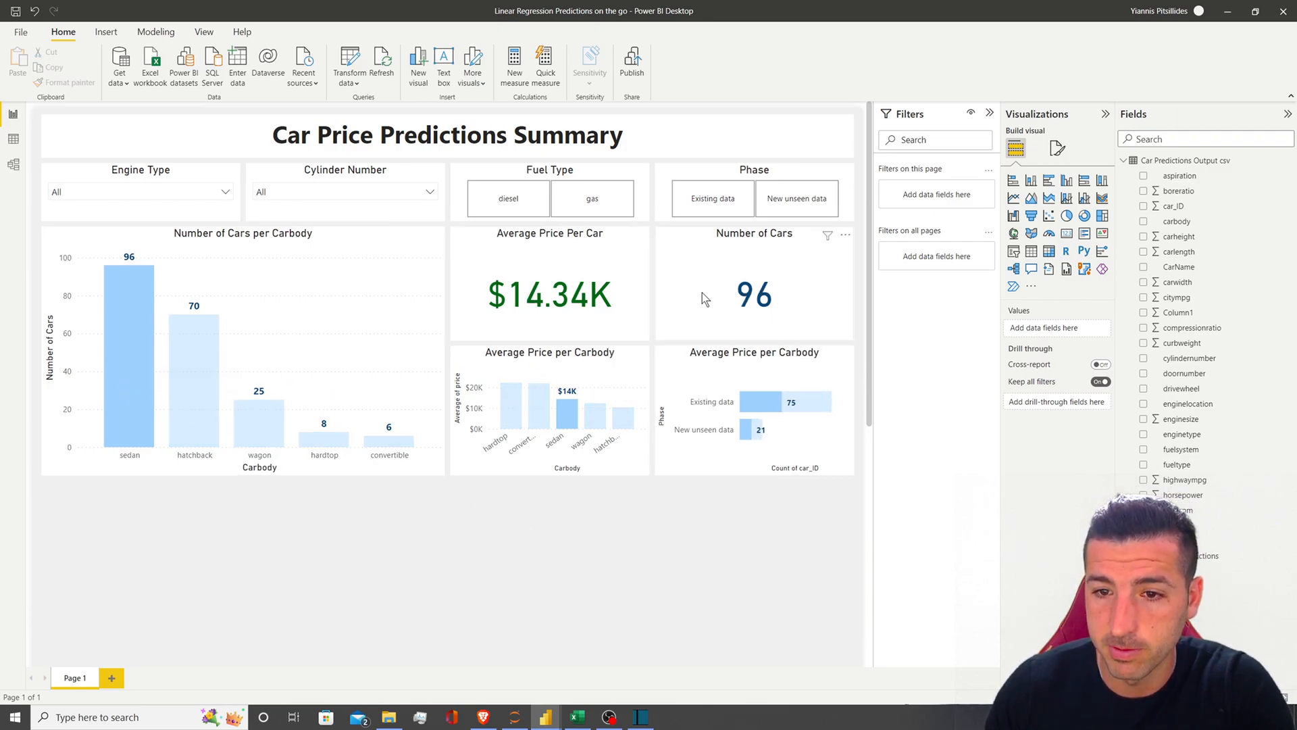
{"action": "left_click", "coordinate": [204, 425]}
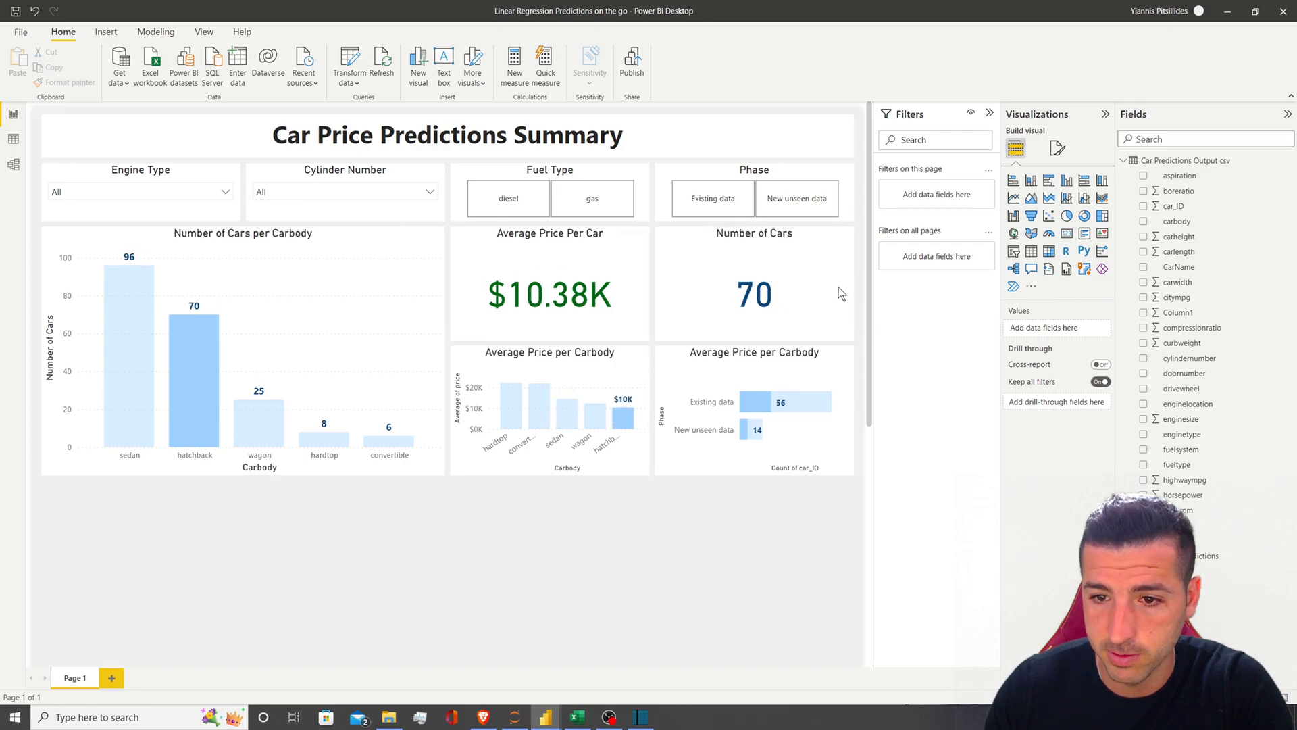
{"action": "left_click", "coordinate": [196, 338]}
Test the Engine Type slicer by filtering the report to dohcv, l and ohc in turn, and clear the filter
{"action": "left_click", "coordinate": [213, 193]}
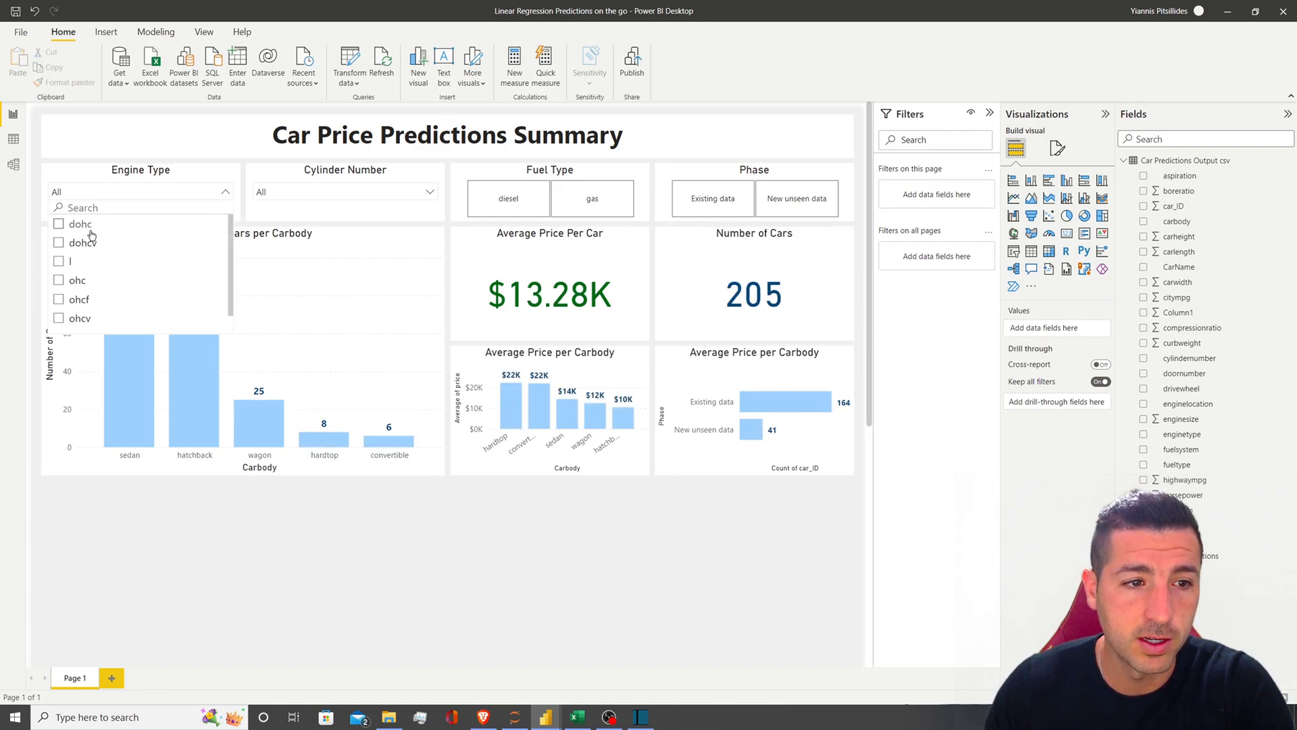
{"action": "left_click", "coordinate": [59, 244]}
{"action": "left_click", "coordinate": [59, 261]}
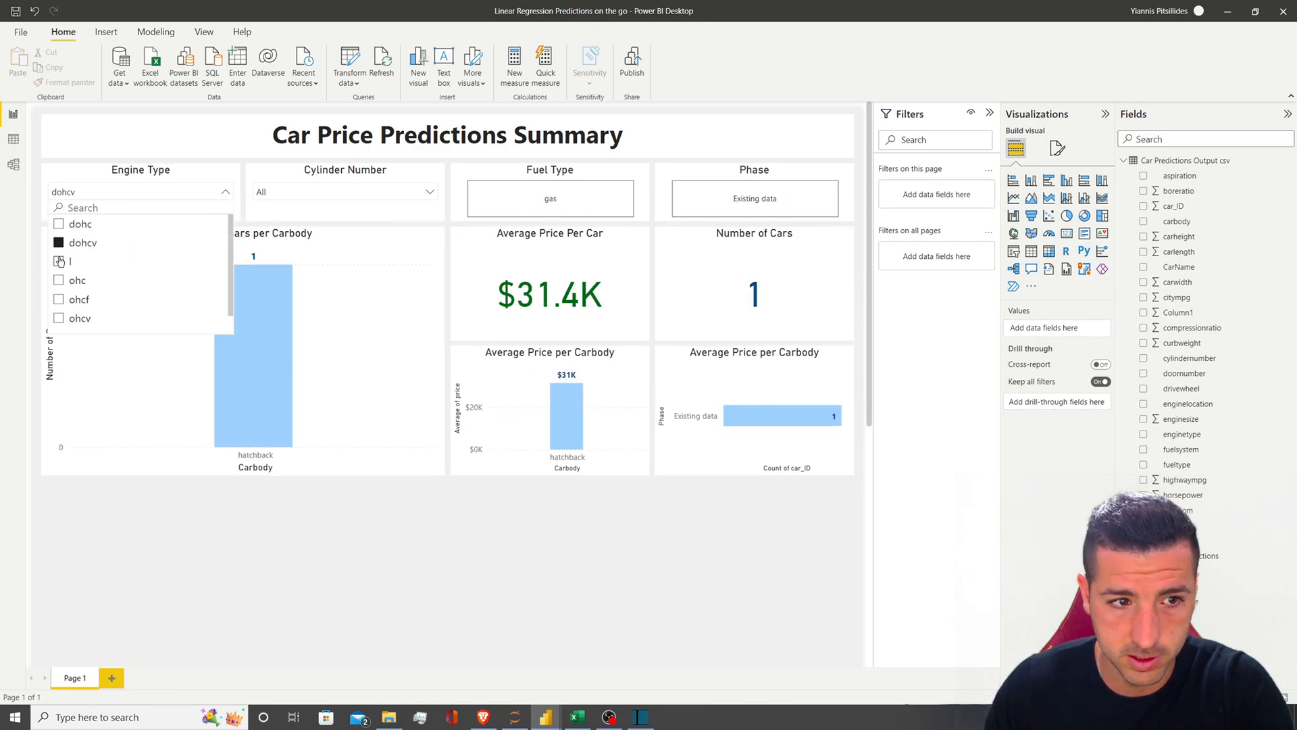
{"action": "left_click", "coordinate": [59, 281]}
{"action": "left_click", "coordinate": [59, 280]}
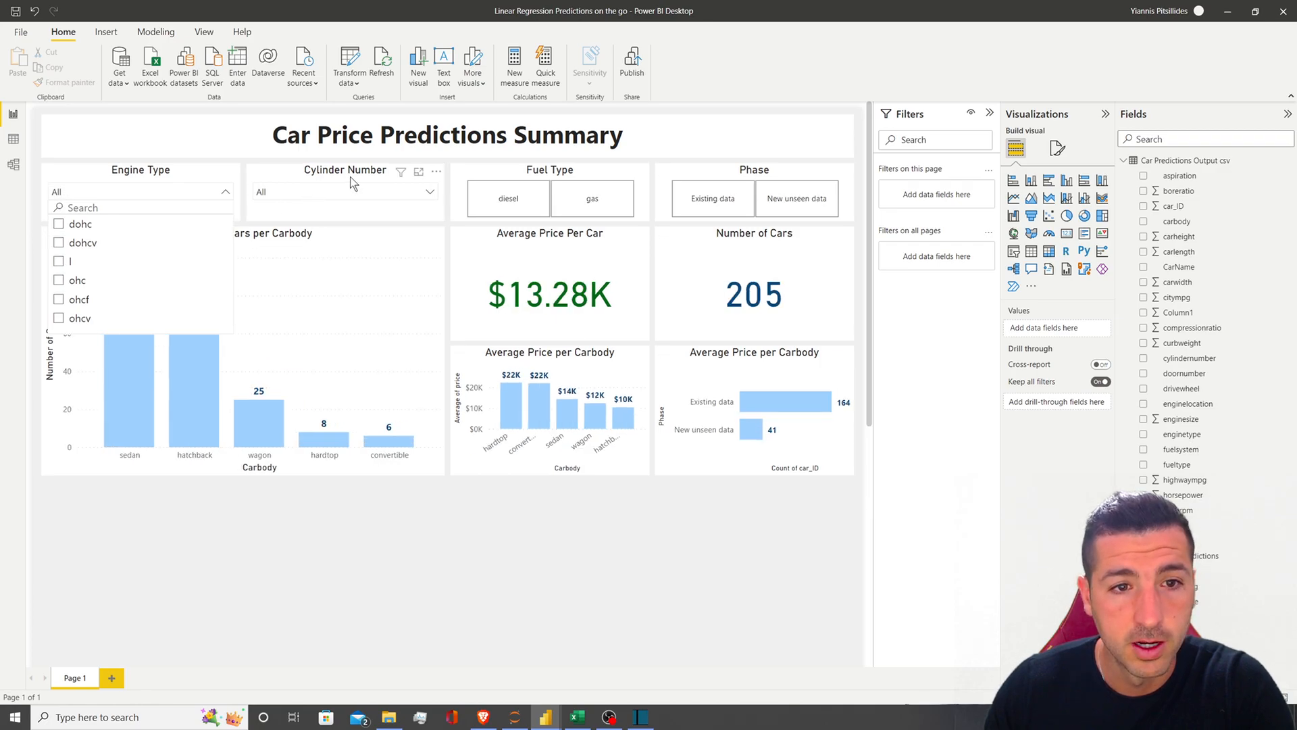
Test the Cylinder Number slicer by filtering the report to five and four in turn, and clear the filter
{"action": "left_click", "coordinate": [352, 195]}
{"action": "left_click", "coordinate": [263, 243]}
{"action": "left_click", "coordinate": [265, 263]}
{"action": "left_click", "coordinate": [265, 268]}
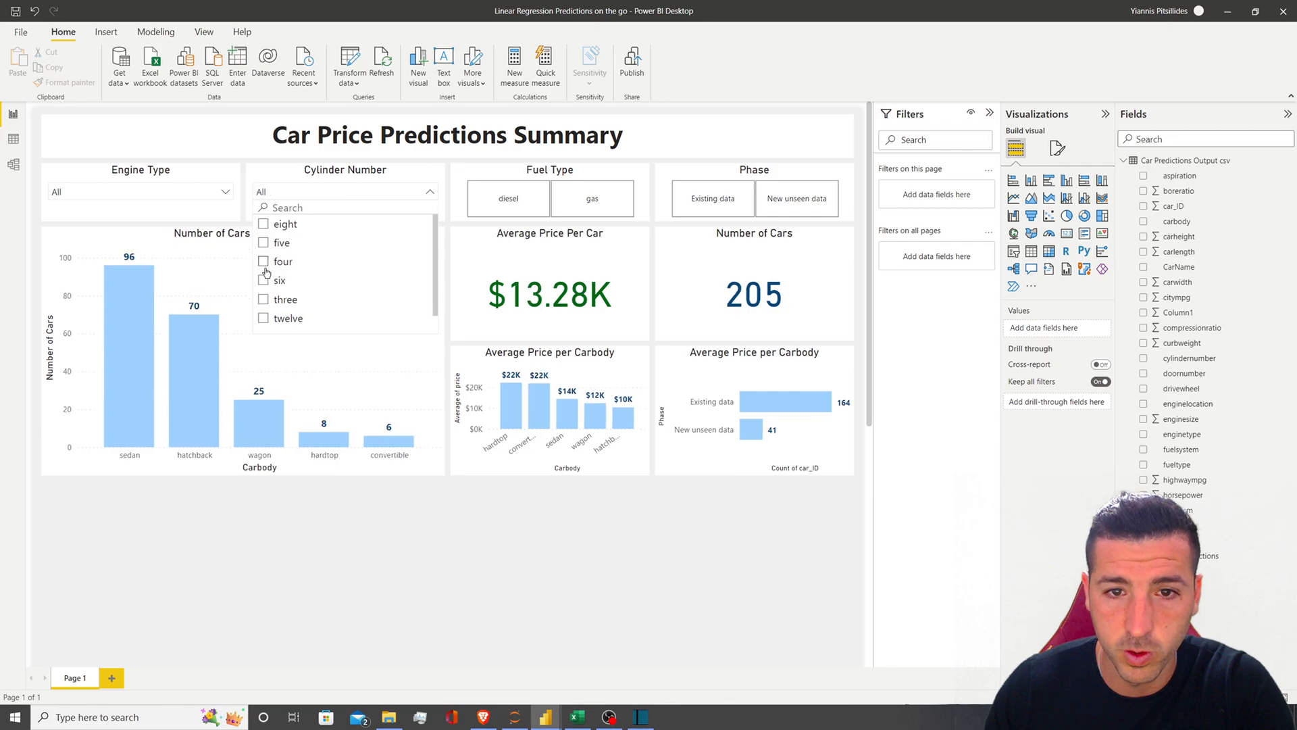
Test the Fuel Type slicer with diesel and gas and the Phase slicer with Existing data, and clear both filters
{"action": "left_click", "coordinate": [508, 200]}
{"action": "left_click", "coordinate": [508, 200]}
{"action": "left_click", "coordinate": [602, 209]}
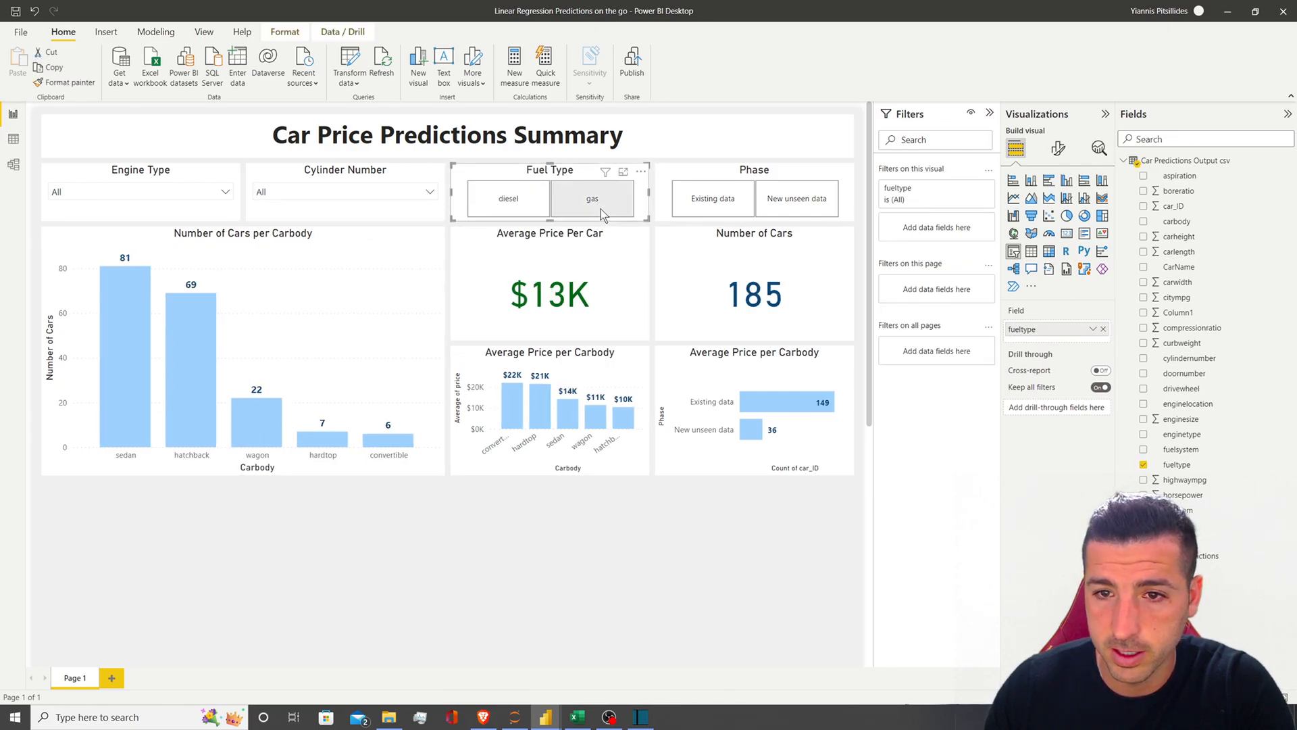
{"action": "left_click", "coordinate": [706, 205]}
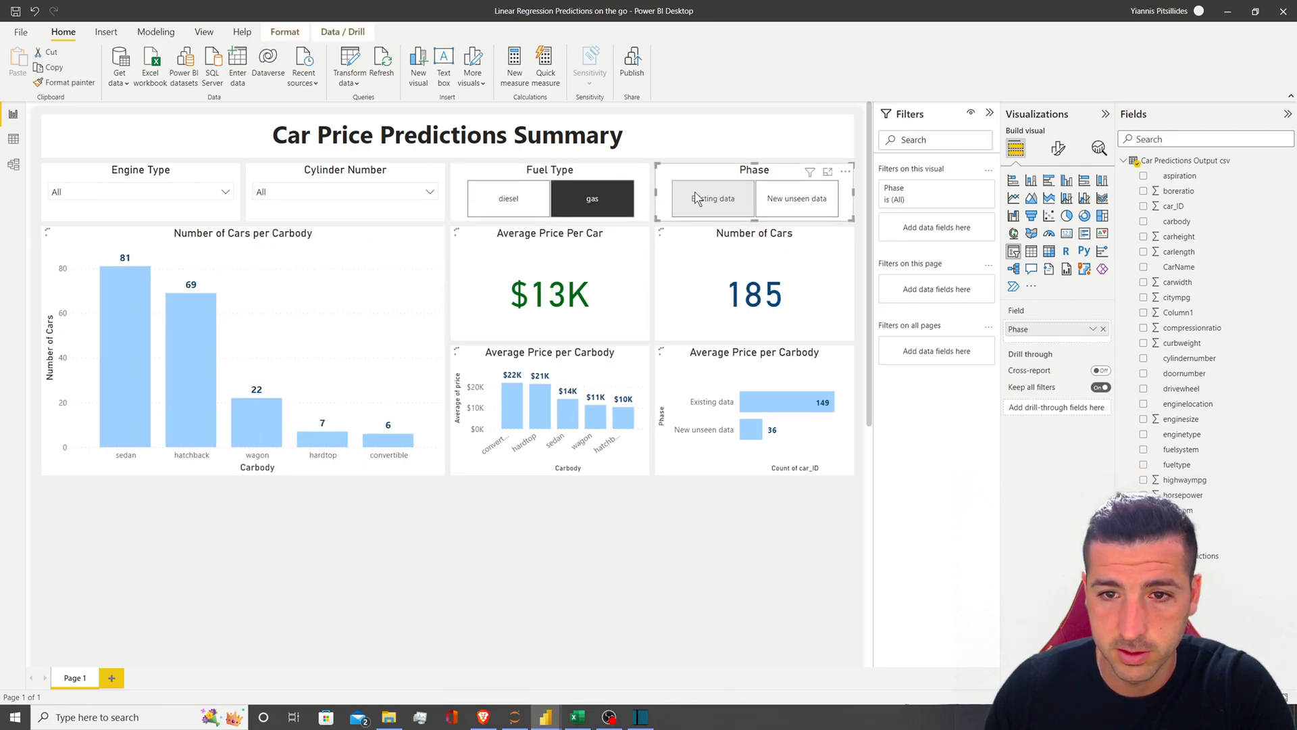
{"action": "left_click", "coordinate": [708, 206]}
{"action": "left_click", "coordinate": [608, 208]}
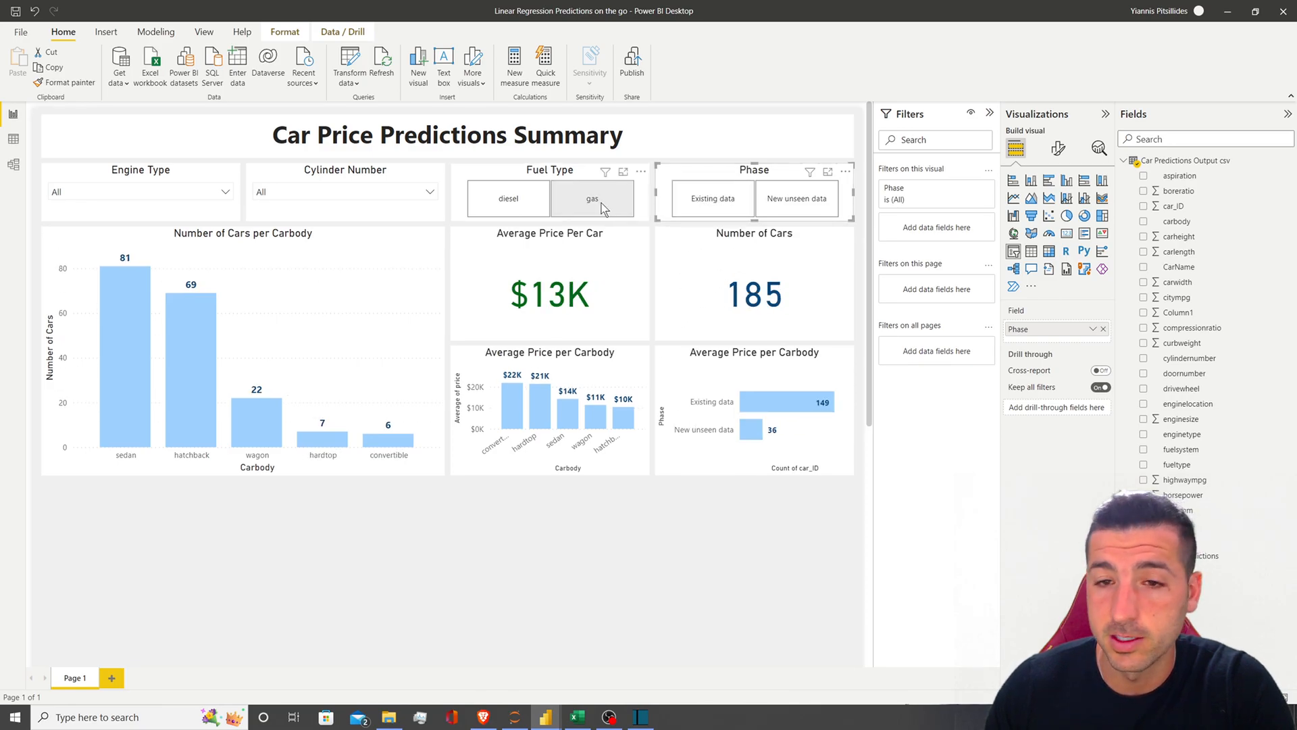
{"action": "left_click", "coordinate": [608, 208]}
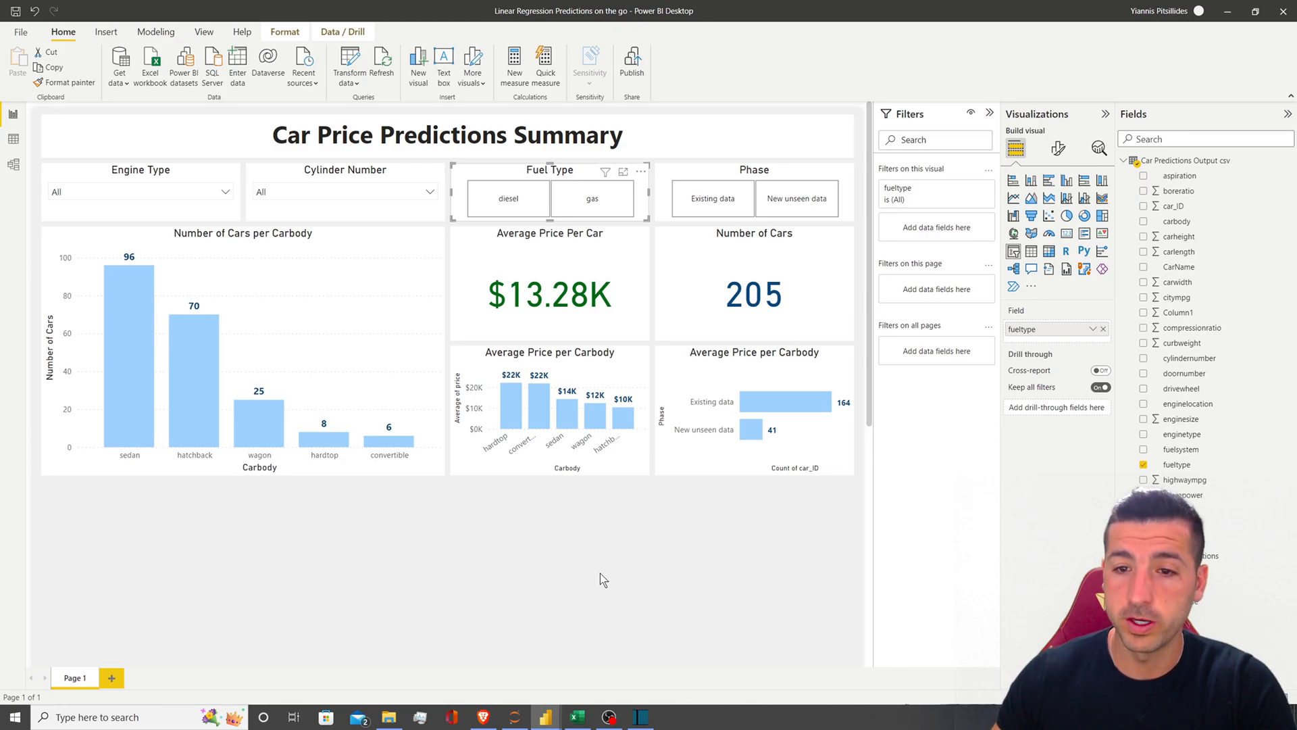
Switch to the Car Predictions Output csv in Excel and examine the CarName, price and Price Predictions columns
{"action": "mouse_move", "coordinate": [576, 721]}
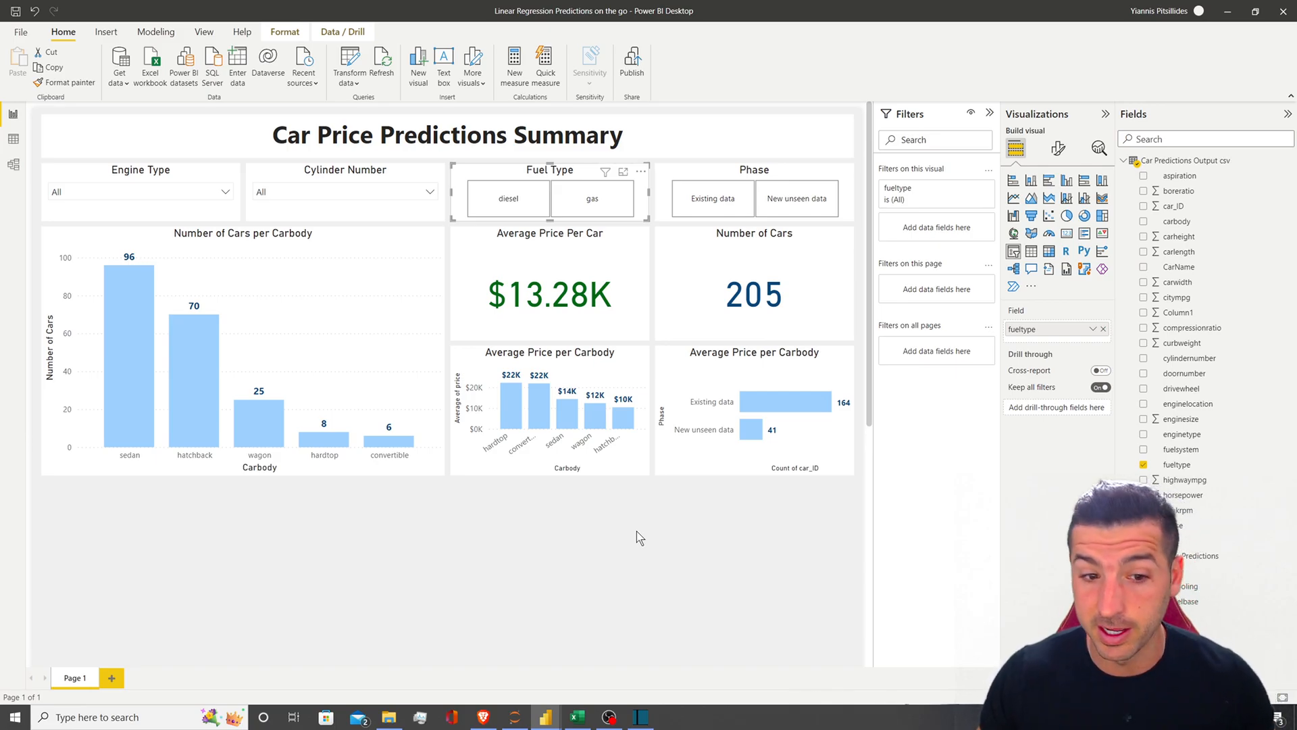
{"action": "left_click", "coordinate": [575, 721]}
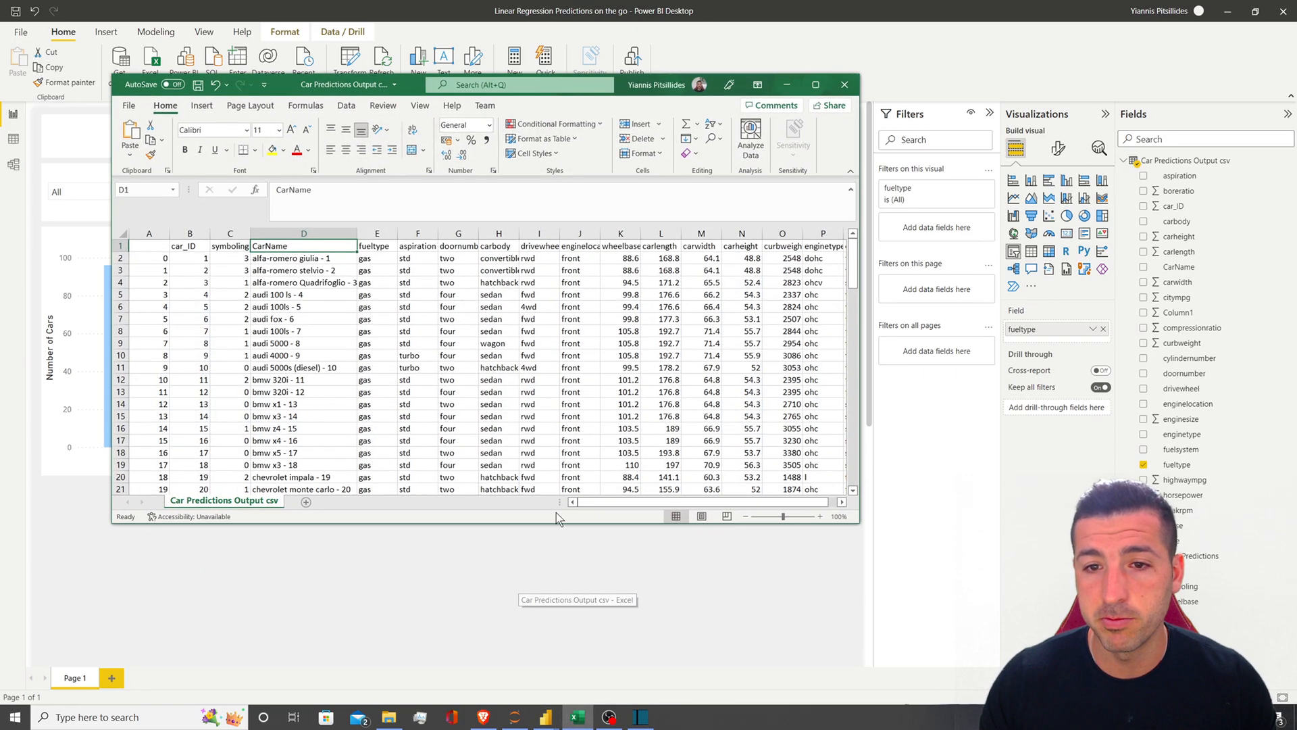
{"action": "left_click", "coordinate": [303, 233]}
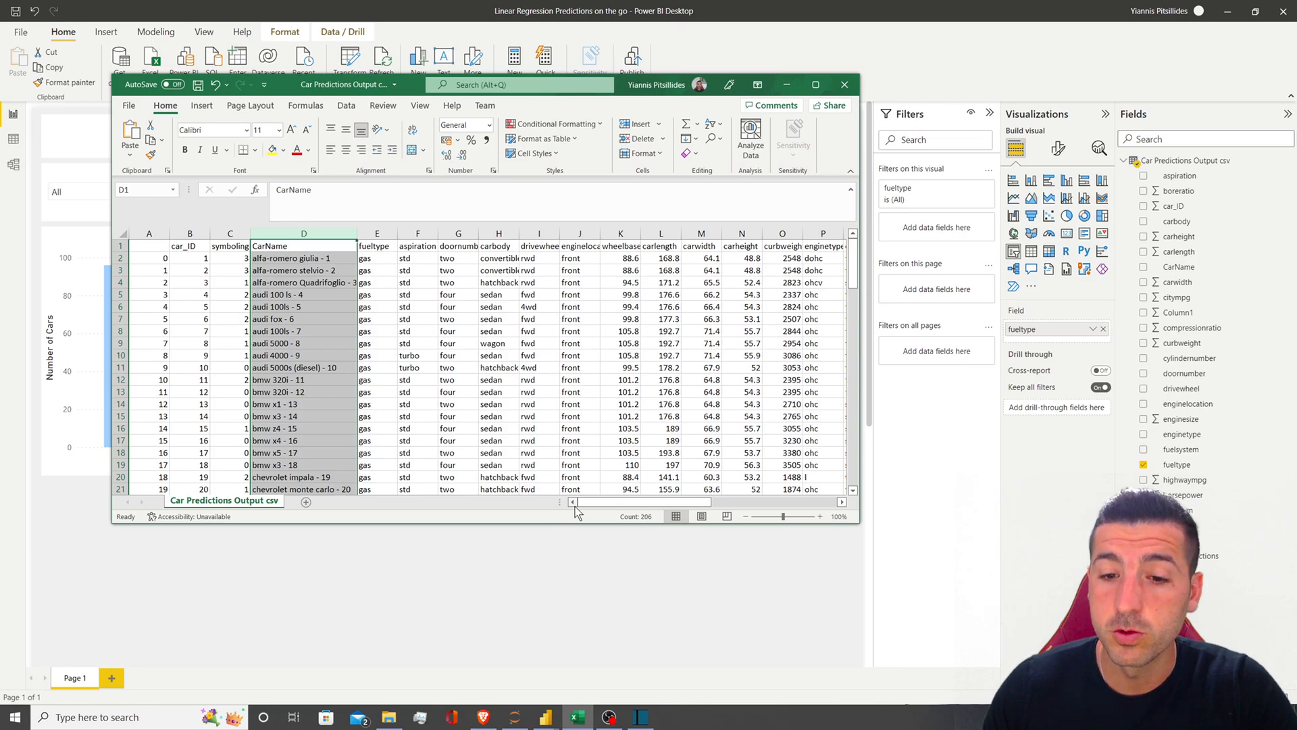
{"action": "left_click_drag", "start_coordinate": [608, 508], "coordinate": [733, 509]}
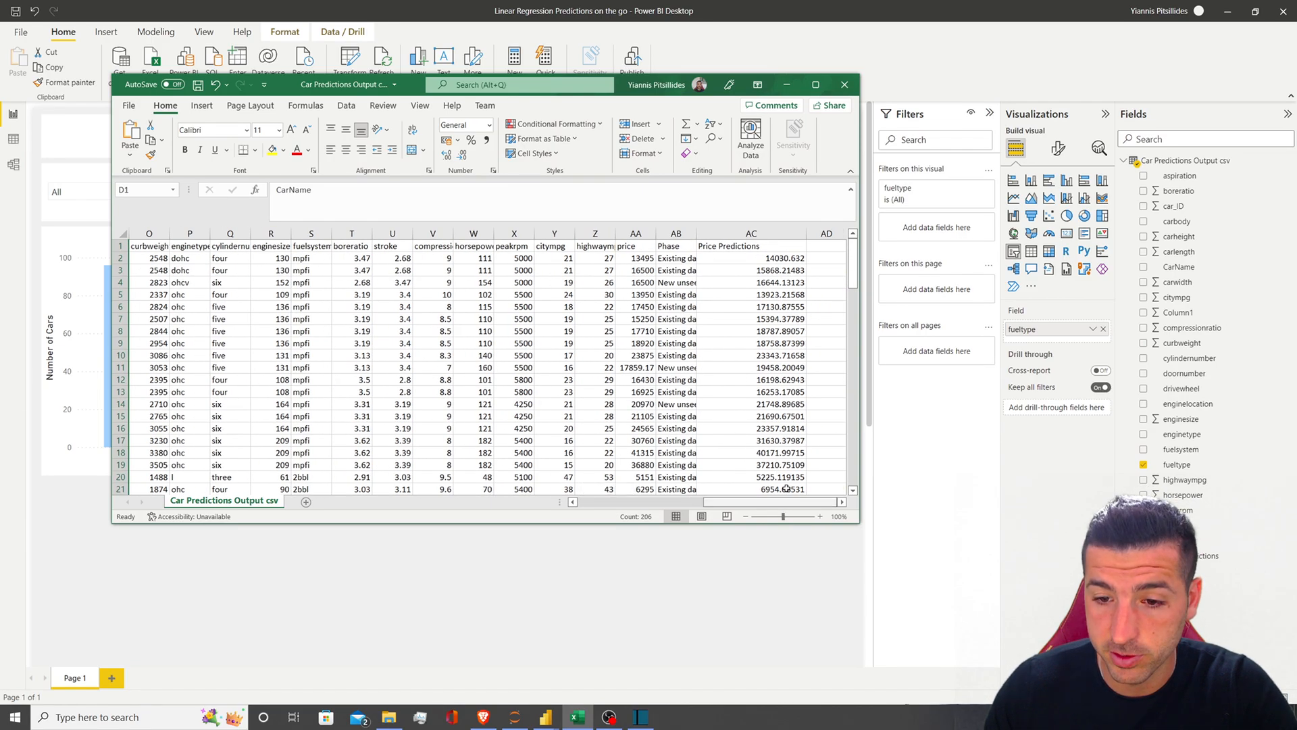
{"action": "left_click", "coordinate": [635, 233]}
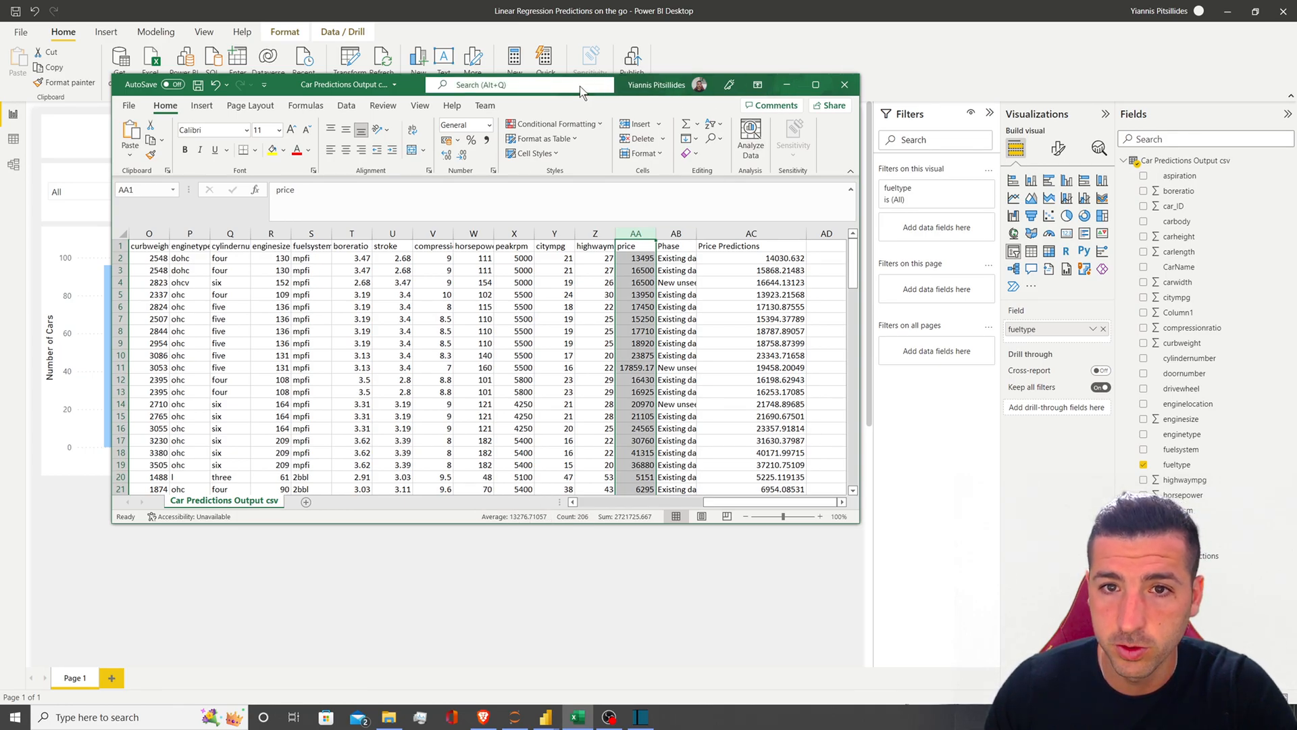
{"action": "left_click", "coordinate": [787, 85]}
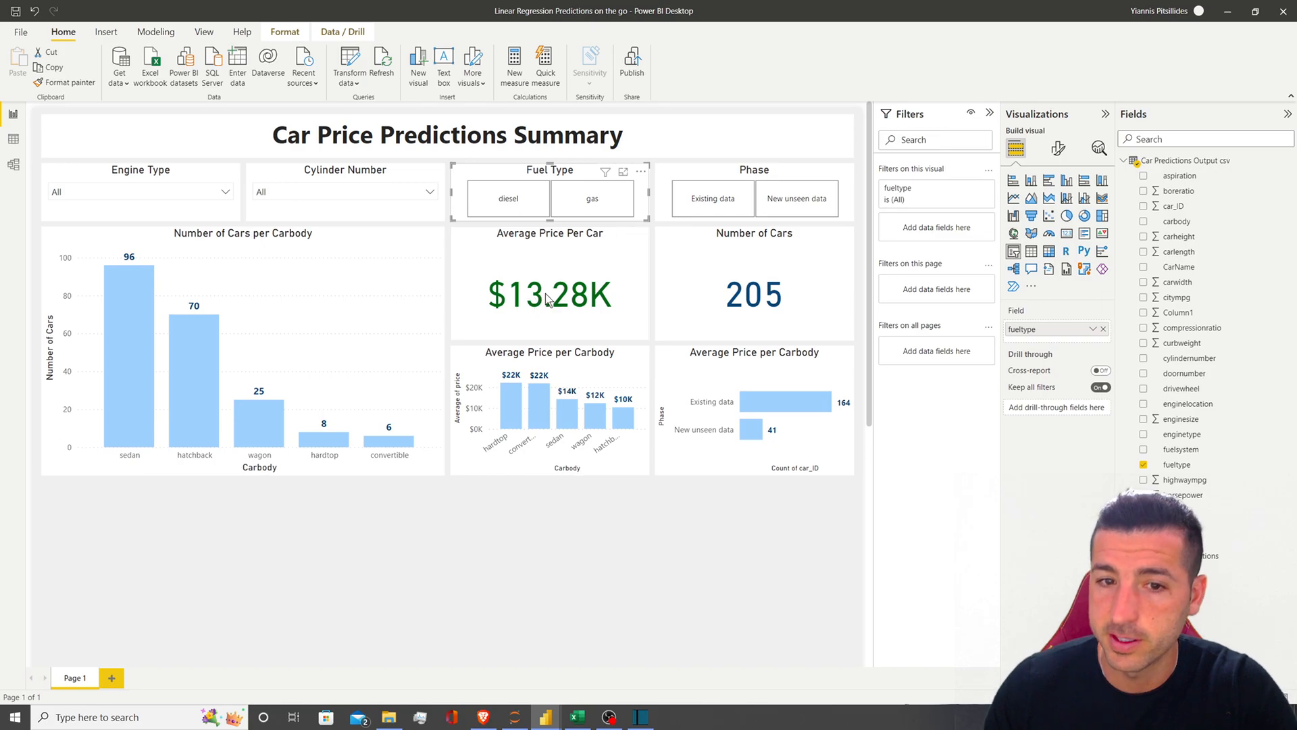
Switch to the Linear Regression Predictions report and review the Best Predictors for Car Price heading in its text box
{"action": "left_click", "coordinate": [604, 542]}
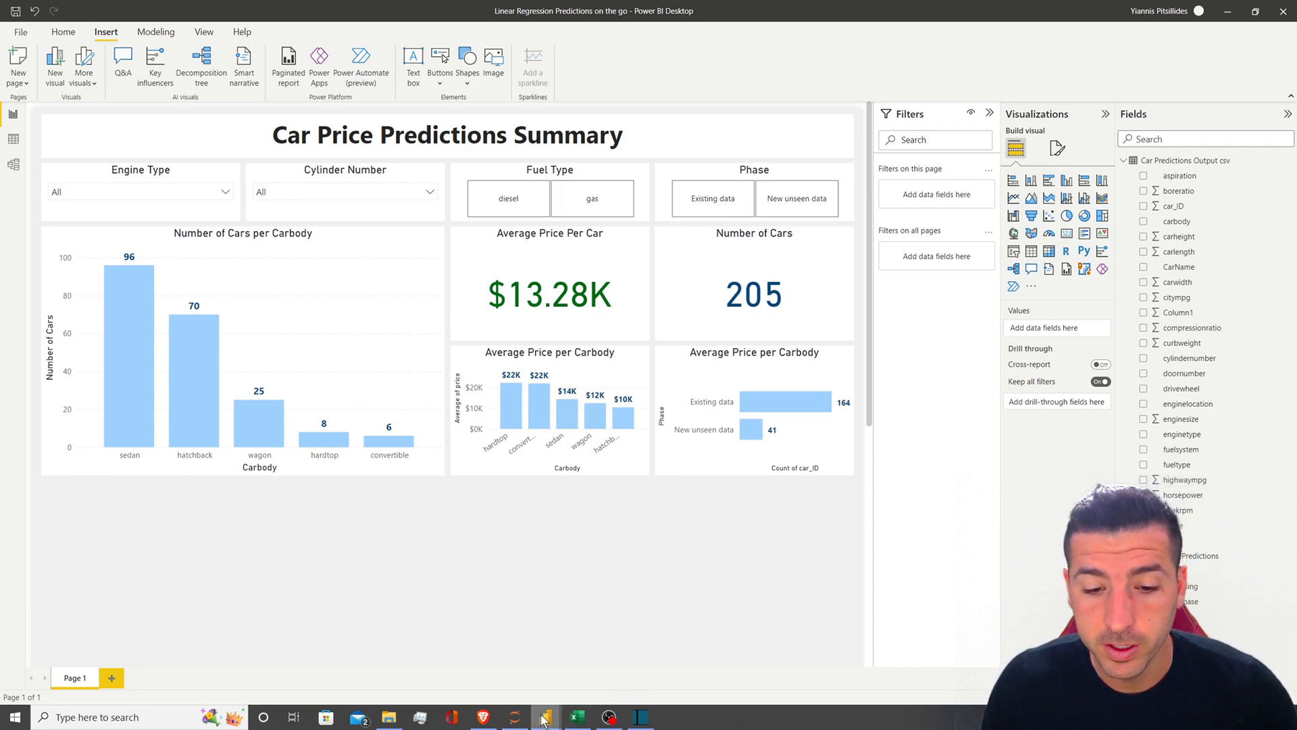
{"action": "left_click", "coordinate": [476, 652]}
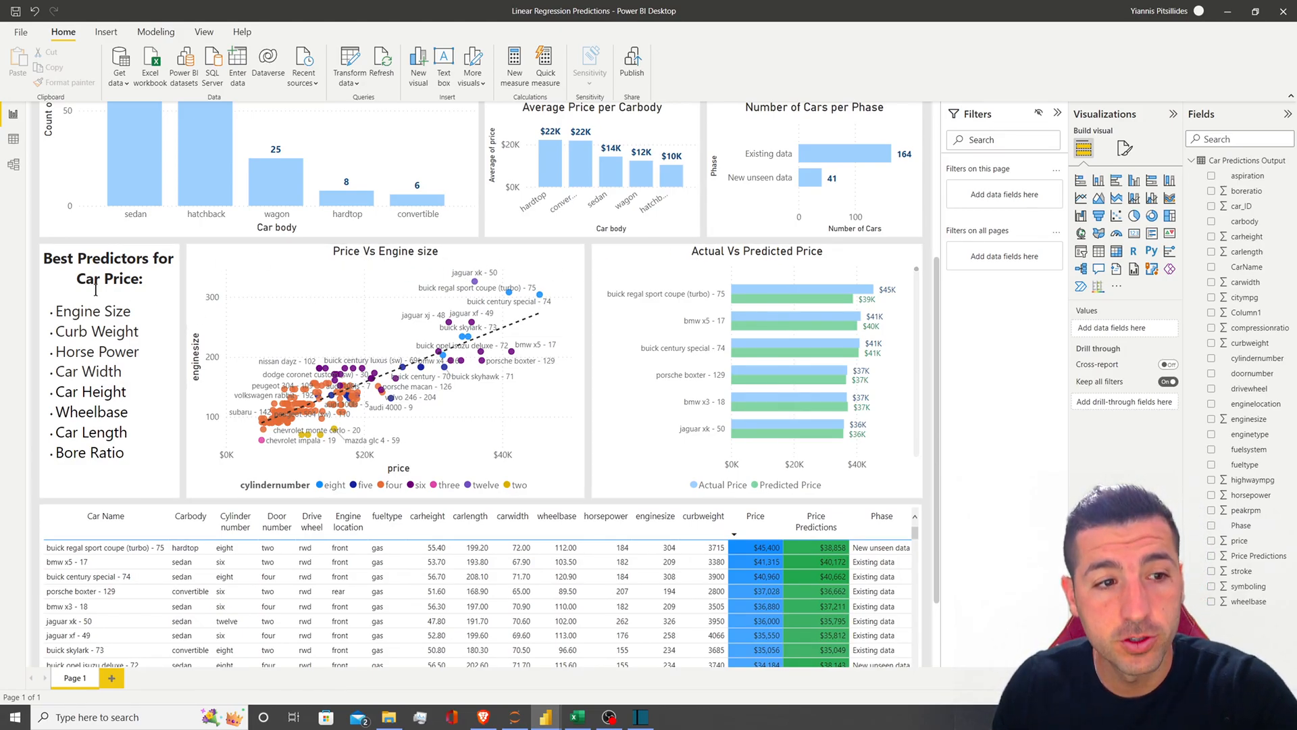
{"action": "left_click_drag", "start_coordinate": [62, 263], "coordinate": [139, 288]}
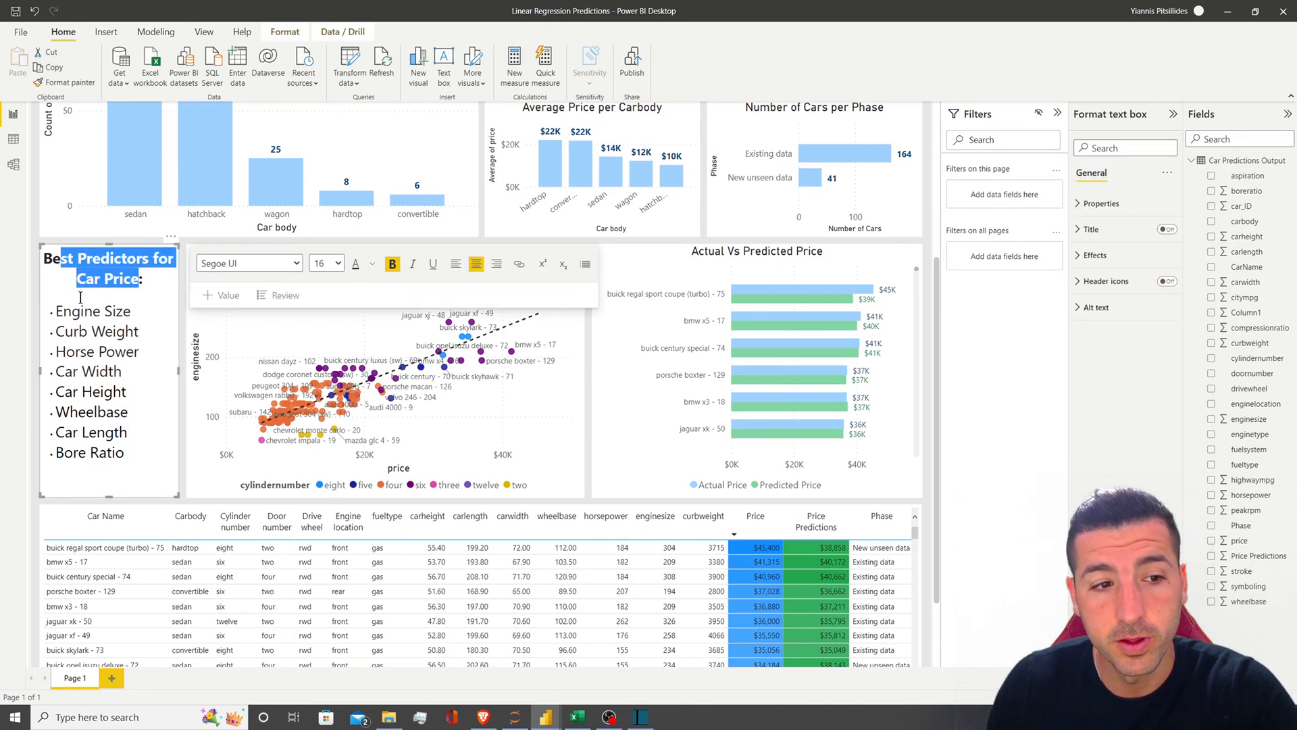
{"action": "left_click", "coordinate": [73, 280]}
{"action": "left_click_drag", "start_coordinate": [44, 260], "coordinate": [140, 287]}
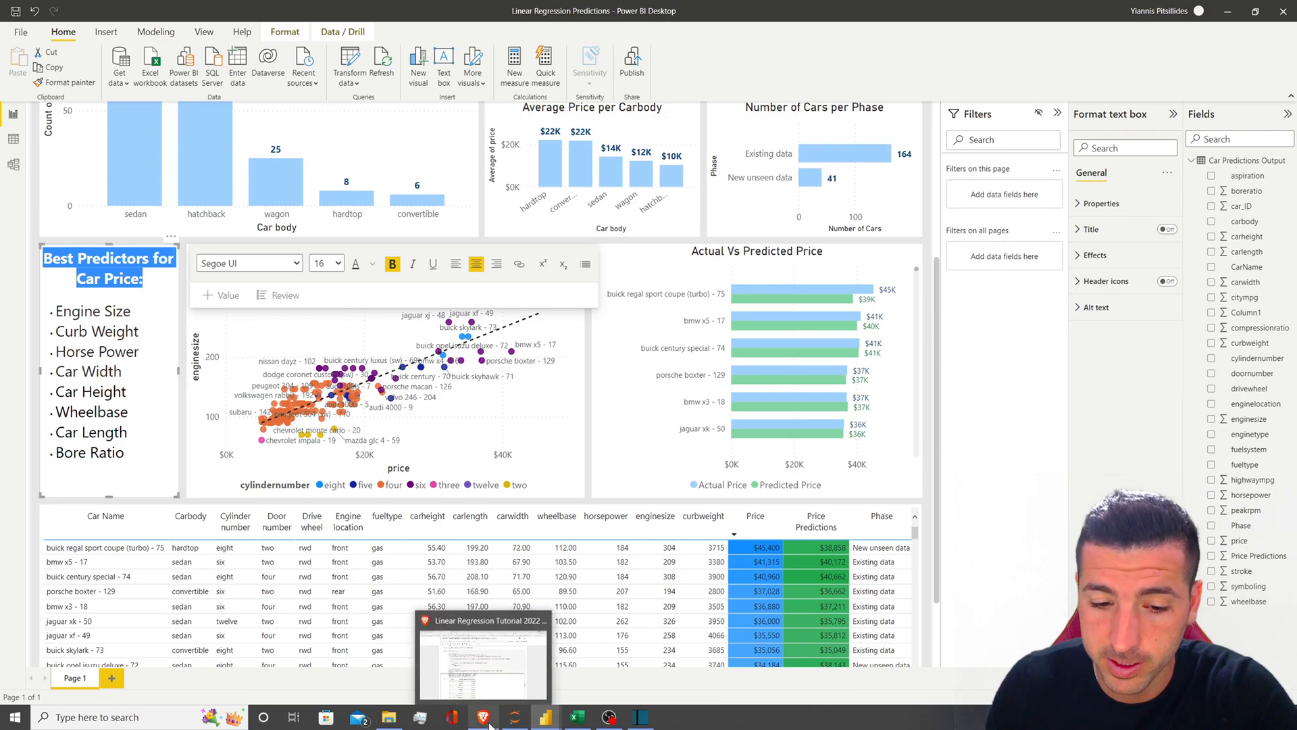
Switch to the Jupyter notebook in the browser and examine the Feature Importance Score table, and return to the report
{"action": "left_click", "coordinate": [489, 722]}
{"action": "scroll", "coordinate": [1081, 344], "scroll_direction": "up", "scroll_amount": 1}
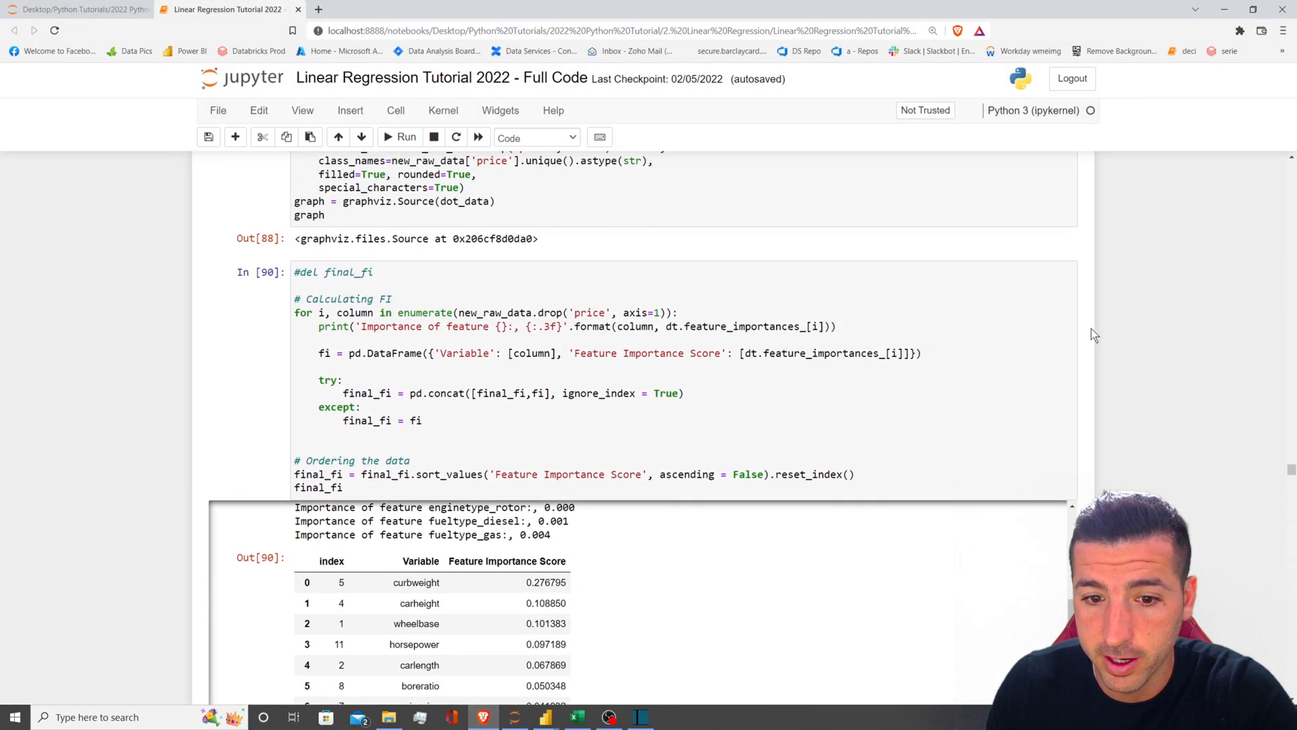
{"action": "scroll", "coordinate": [697, 238], "scroll_direction": "down", "scroll_amount": 4}
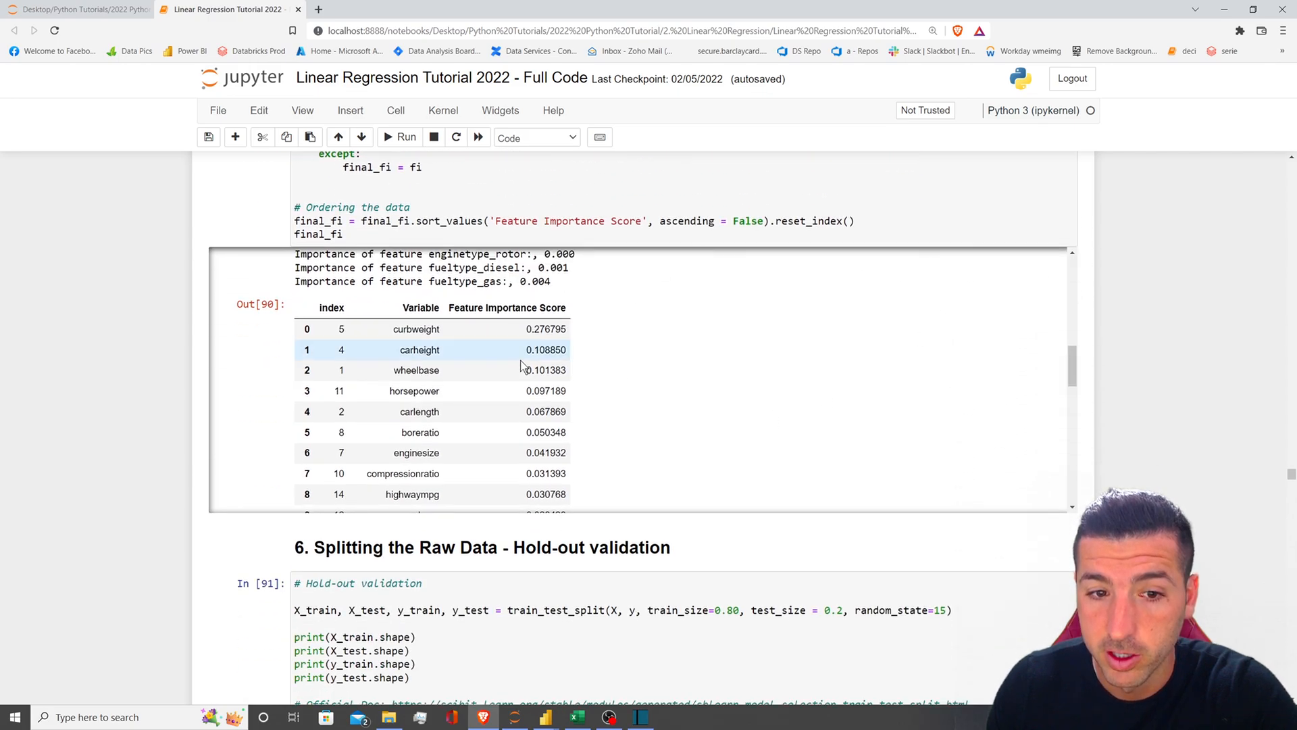
{"action": "left_click", "coordinate": [1224, 17]}
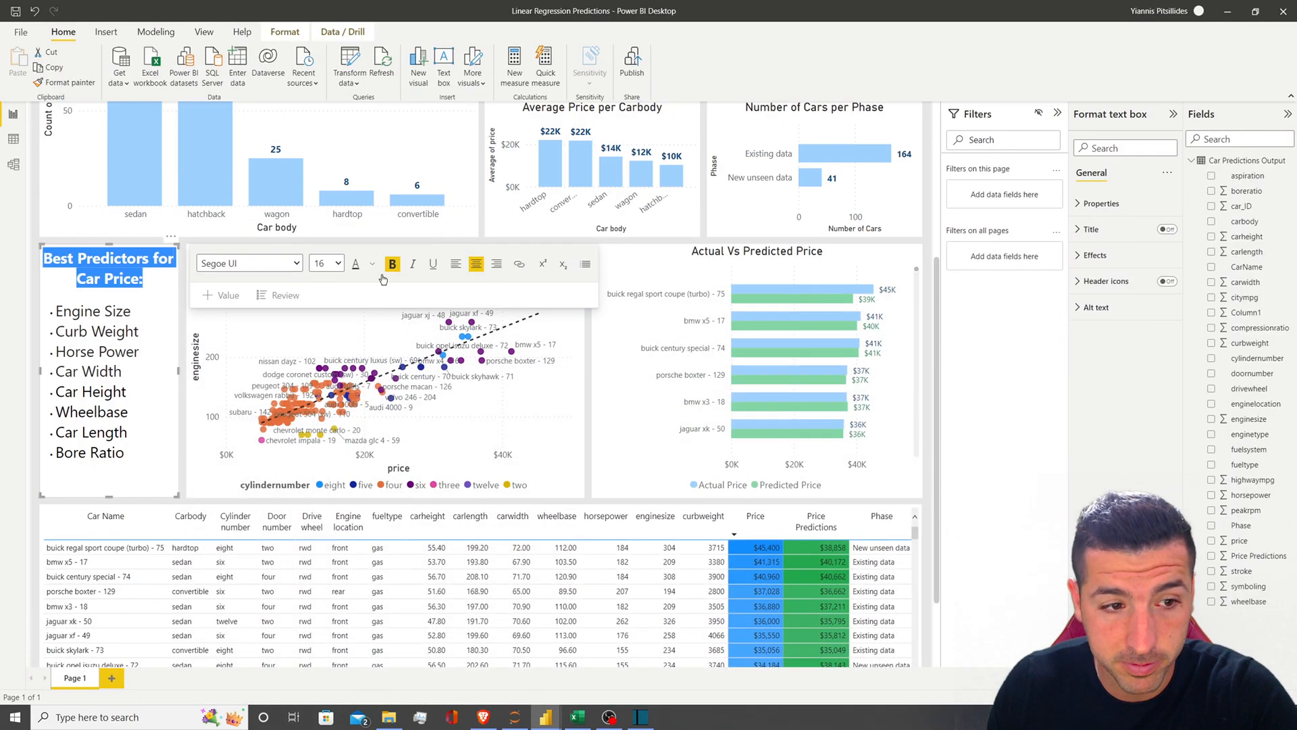
Copy the entire text of the Best Predictors for Car Price text box, including the heading and bullet list
{"action": "left_click", "coordinate": [109, 273]}
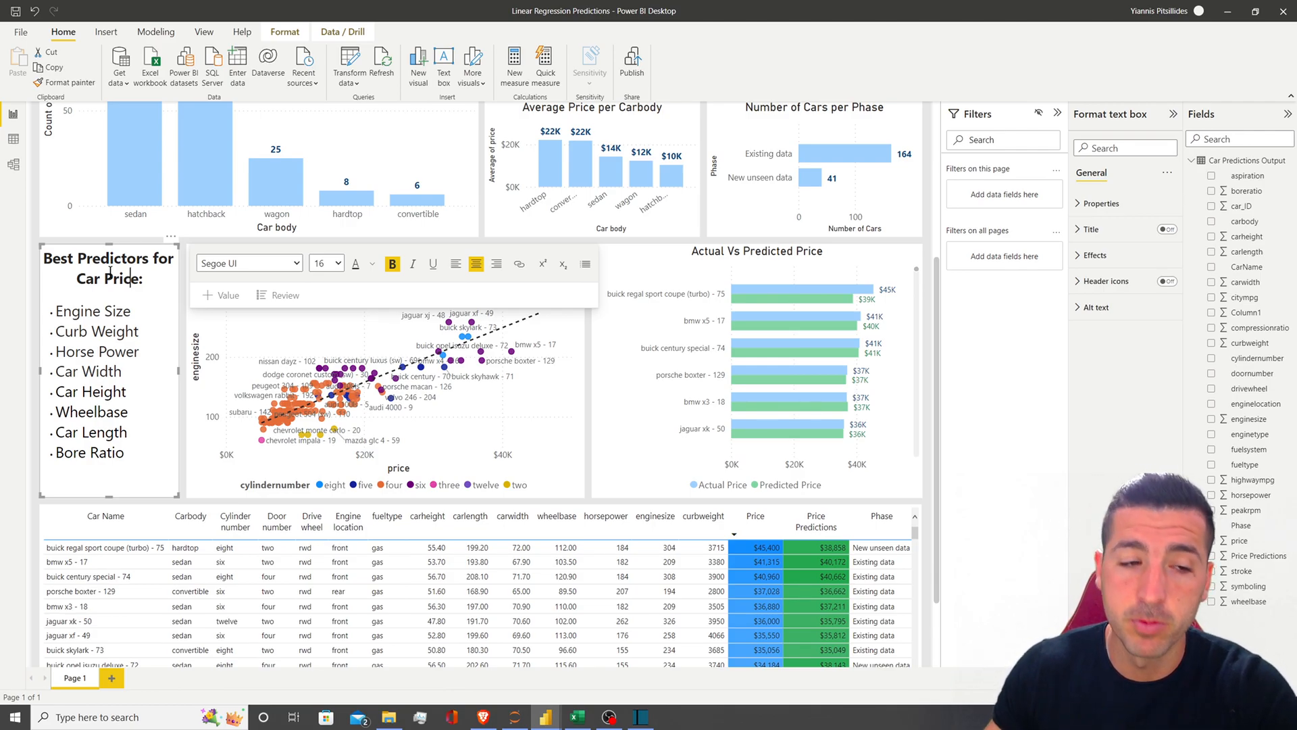
{"action": "left_click_drag", "start_coordinate": [130, 453], "coordinate": [113, 314]}
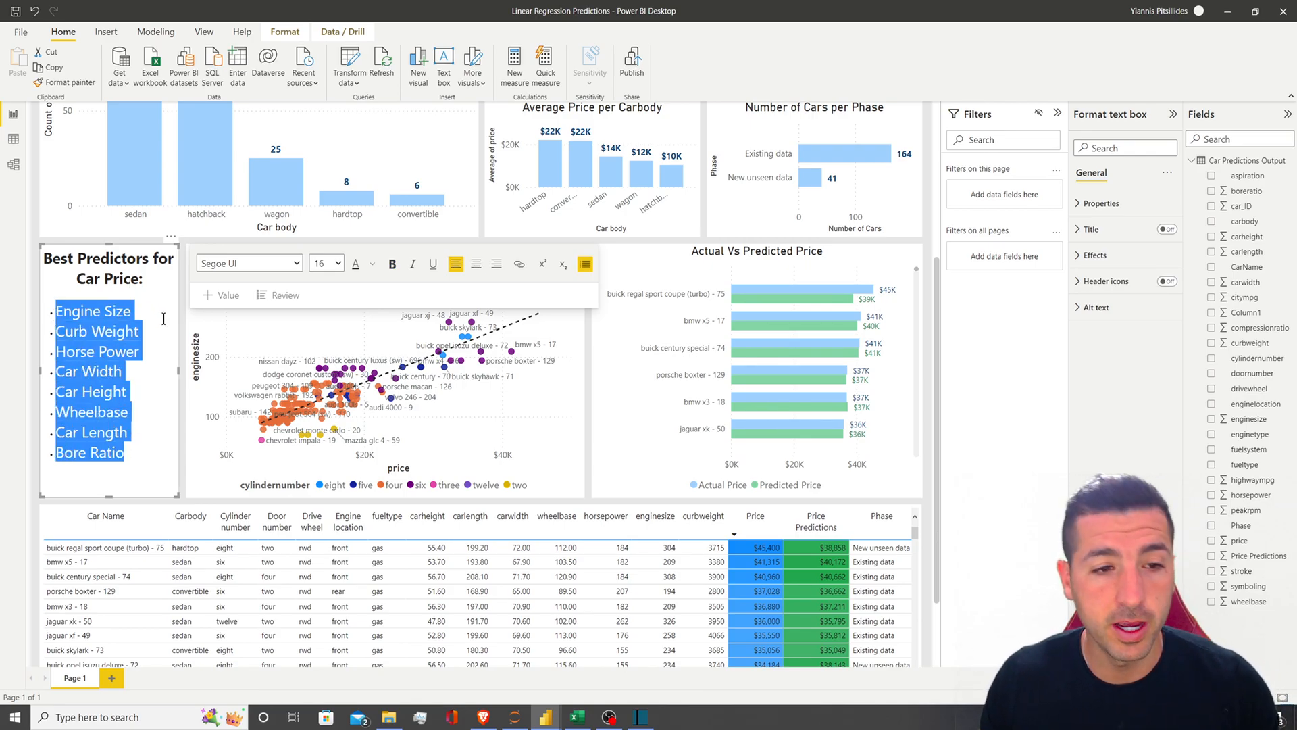
{"action": "left_click", "coordinate": [144, 451]}
{"action": "key", "text": "ctrl+a"}
{"action": "key", "text": "ctrl+c"}
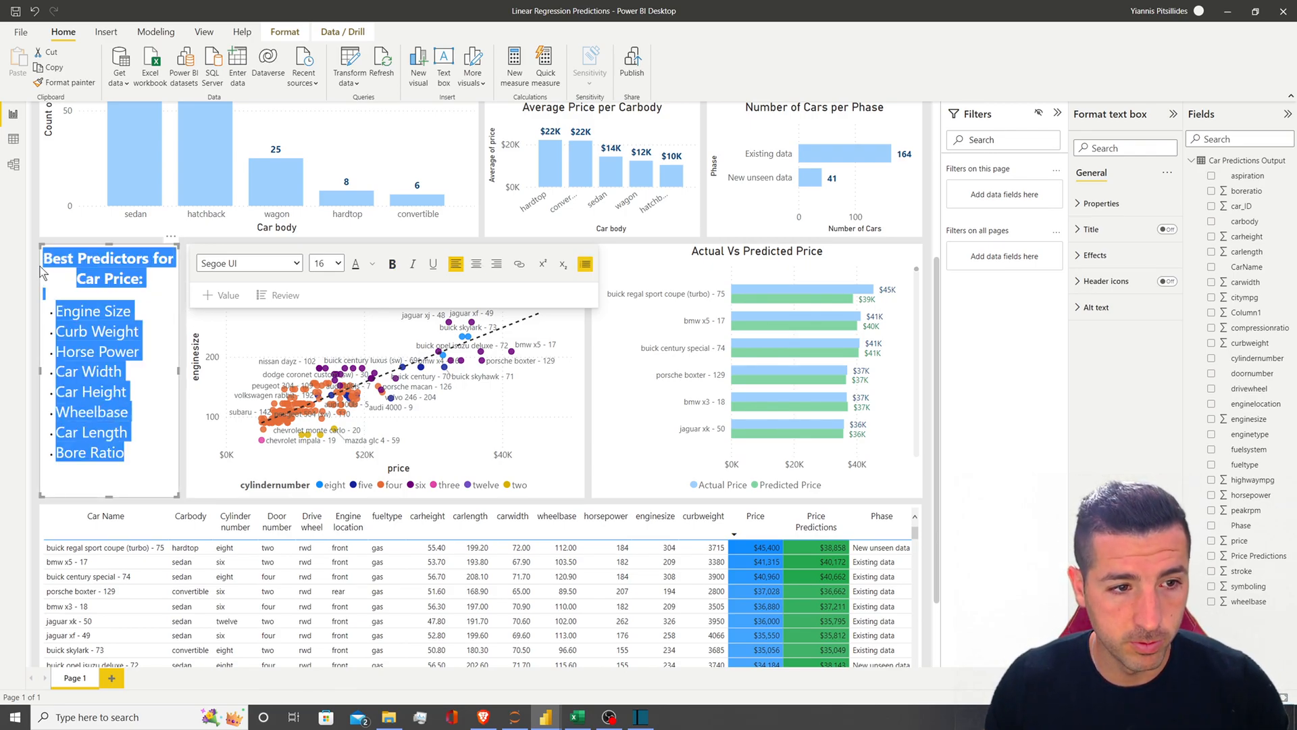
In the Linear Regression Predictions on the go report, insert a narrow text box below the Number of Cars per Carbody chart and shorten it
{"action": "left_click", "coordinate": [631, 674]}
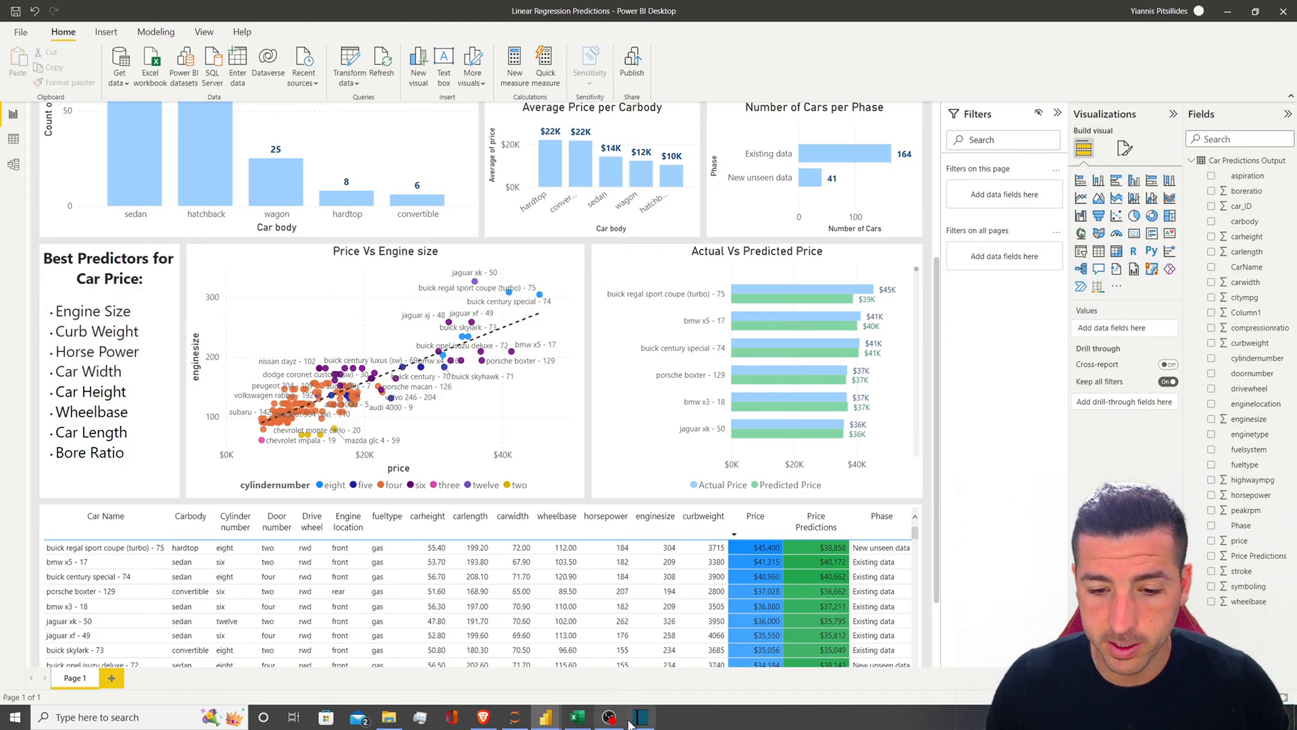
{"action": "mouse_move", "coordinate": [546, 716]}
{"action": "left_click", "coordinate": [598, 676]}
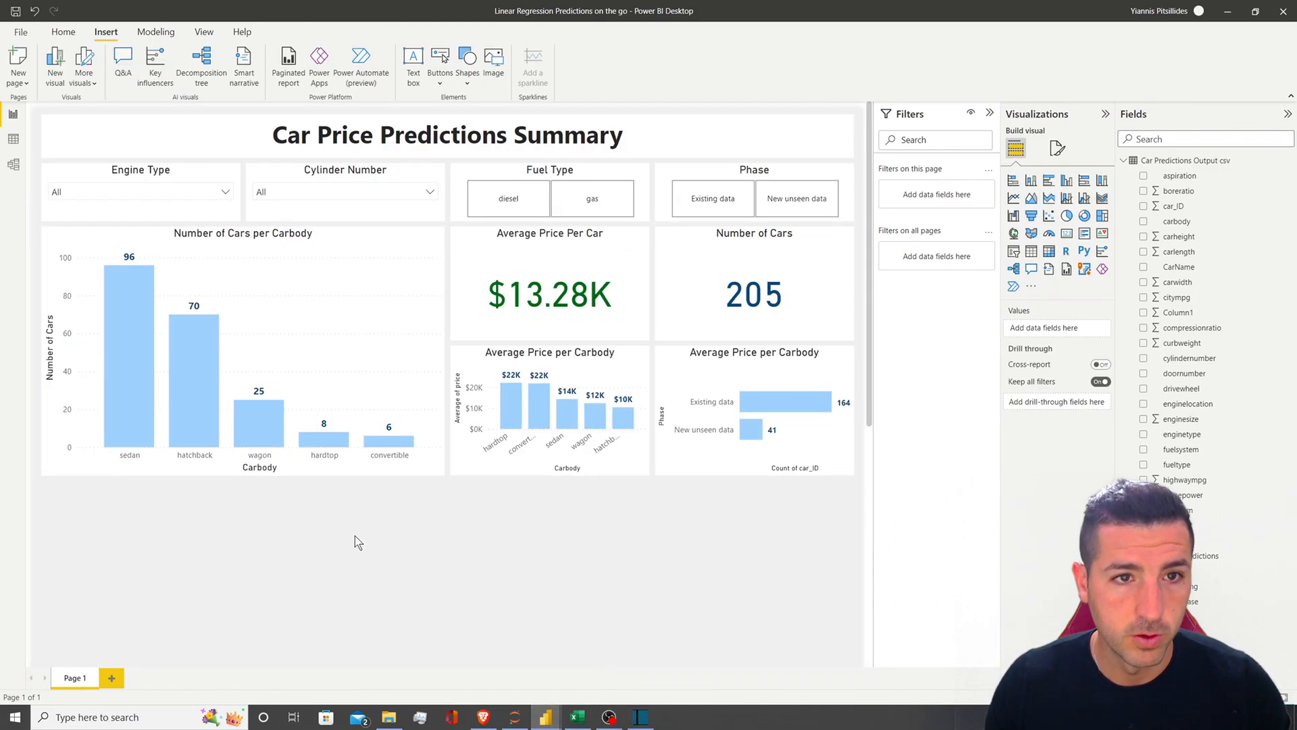
{"action": "left_click", "coordinate": [424, 78]}
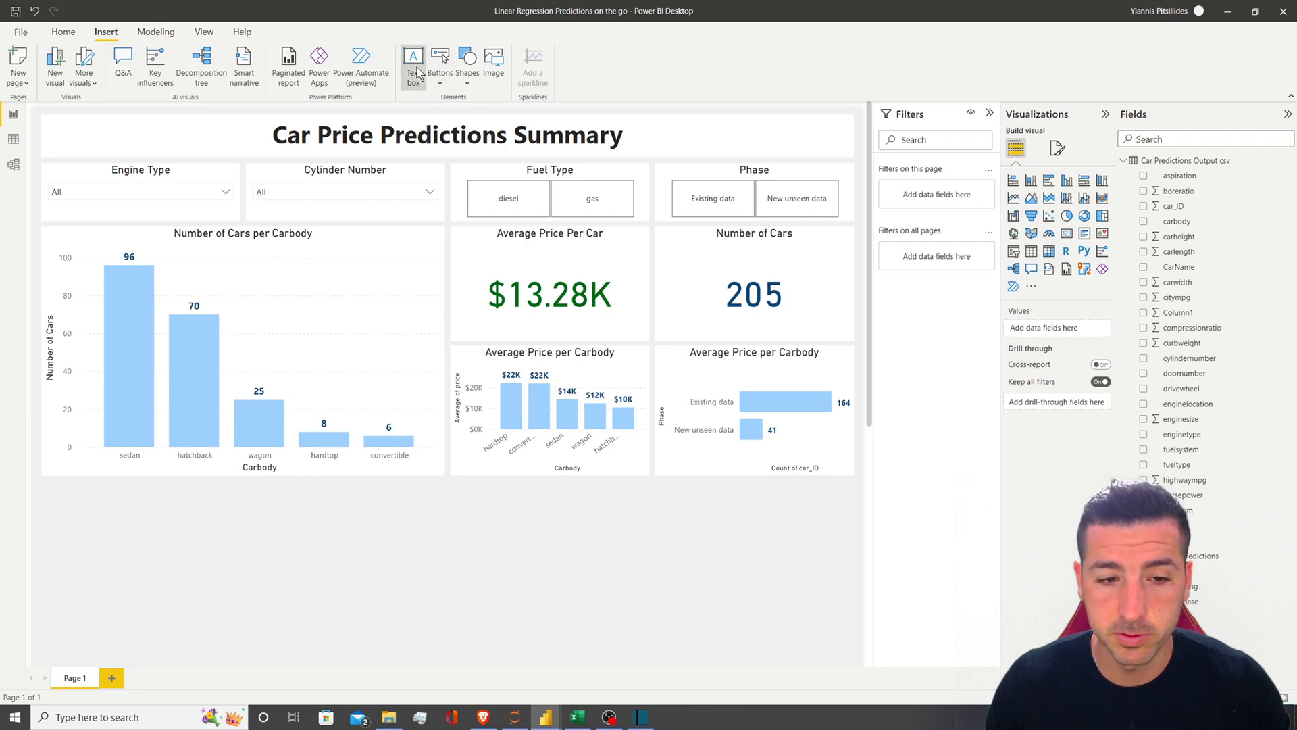
{"action": "left_click_drag", "start_coordinate": [447, 548], "coordinate": [184, 541]}
{"action": "scroll", "coordinate": [225, 537], "scroll_direction": "down", "scroll_amount": 1}
{"action": "scroll", "coordinate": [225, 538], "scroll_direction": "down", "scroll_amount": 1}
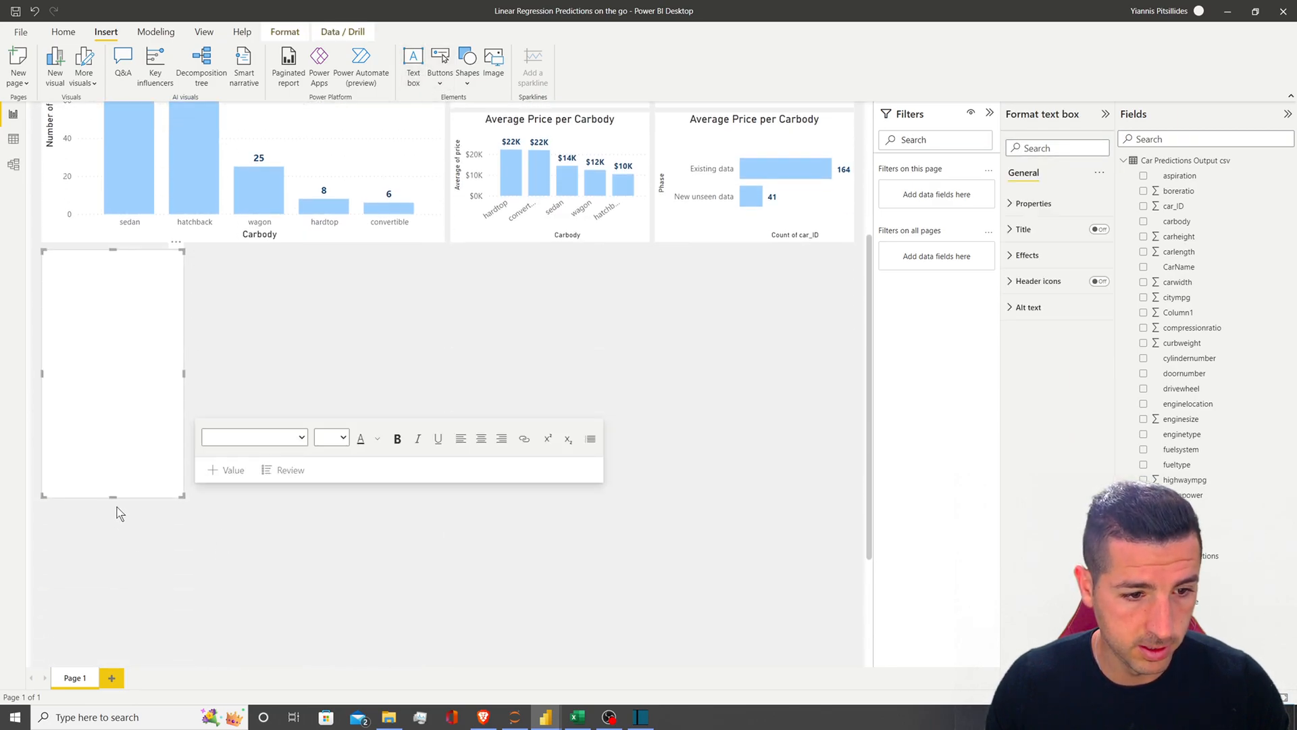
{"action": "left_click_drag", "start_coordinate": [115, 499], "coordinate": [118, 456]}
Paste the copied Best Predictors for Car Price heading and list into the new text box, and adjust its height to fit
{"action": "left_click", "coordinate": [120, 263]}
{"action": "key", "text": "ctrl+v"}
{"action": "left_click_drag", "start_coordinate": [112, 455], "coordinate": [116, 479]}
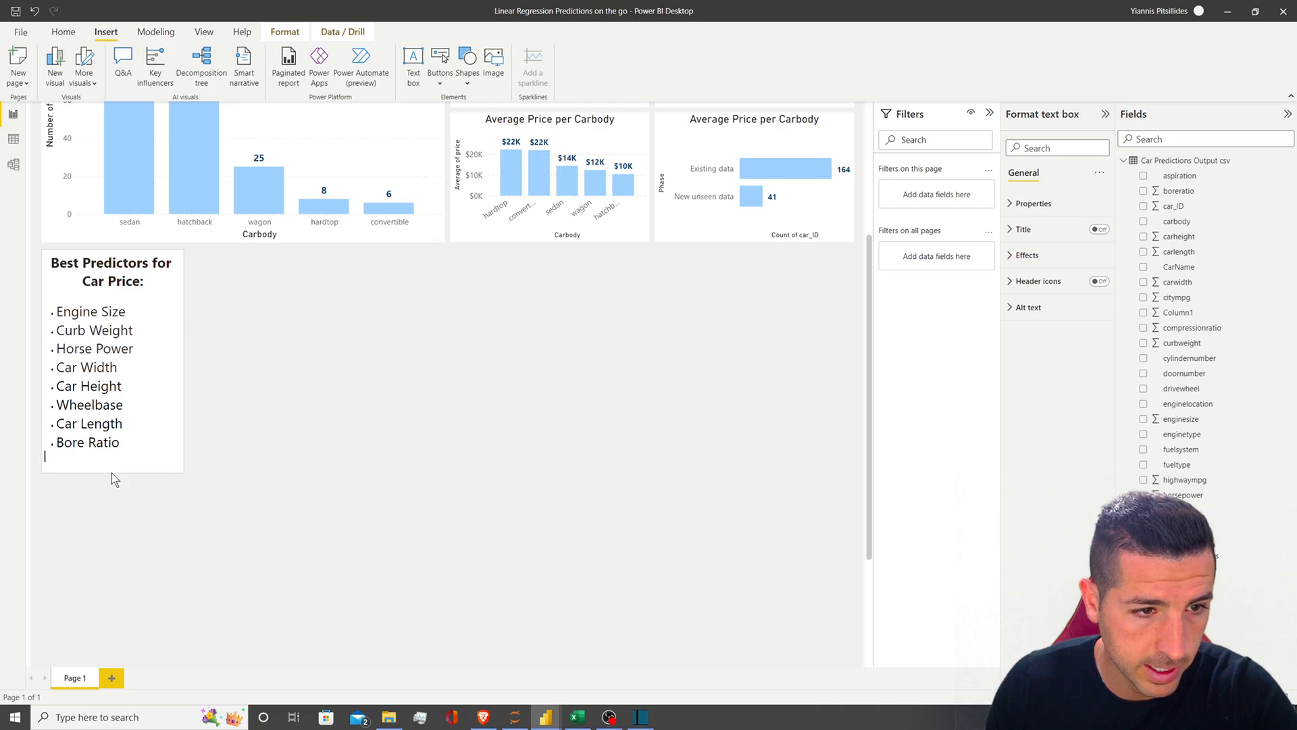
{"action": "left_click", "coordinate": [115, 479]}
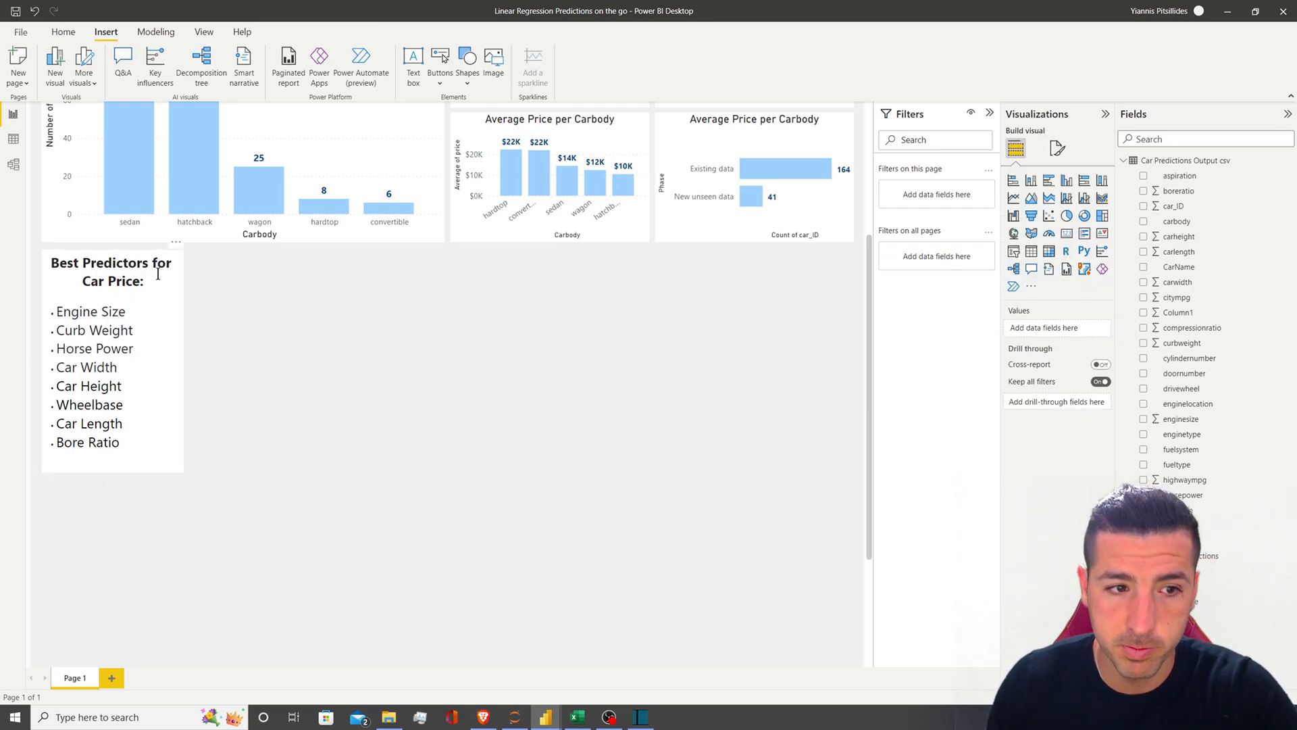
{"action": "left_click_drag", "start_coordinate": [58, 312], "coordinate": [120, 443]}
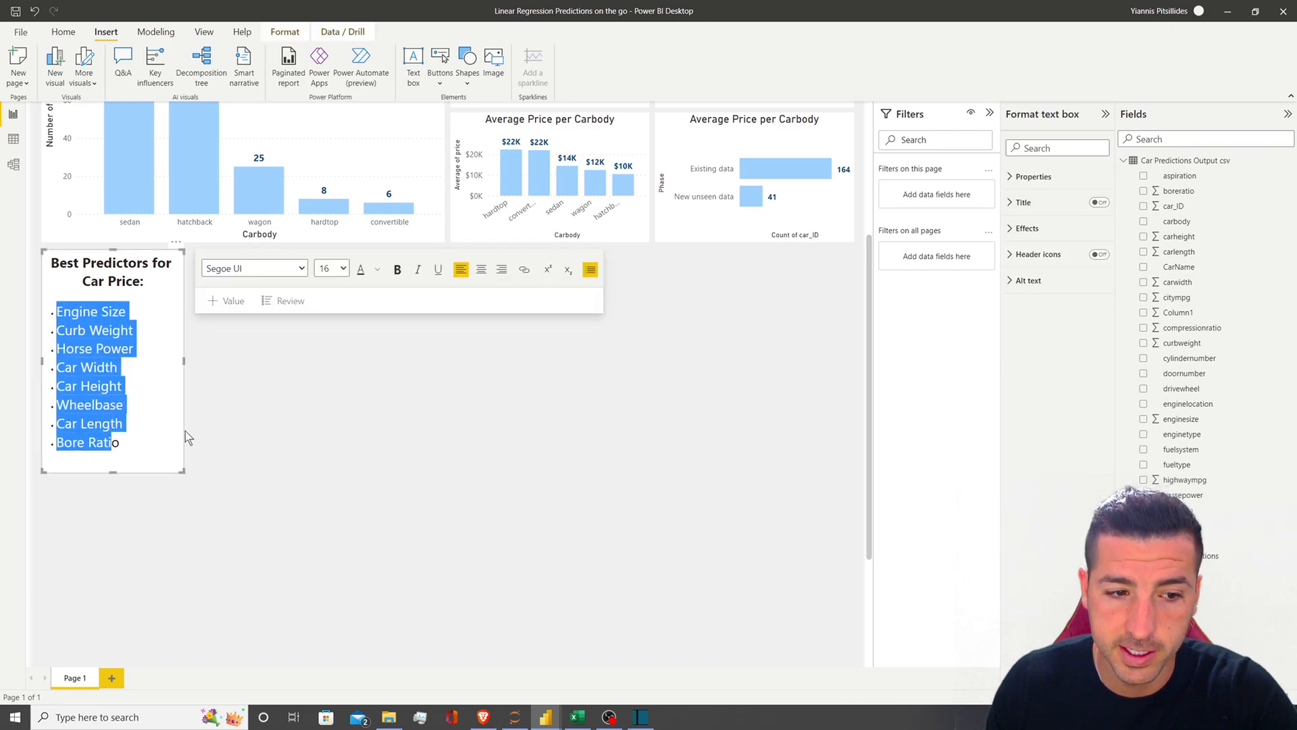
{"action": "left_click", "coordinate": [272, 423]}
{"action": "scroll", "coordinate": [272, 422], "scroll_direction": "up", "scroll_amount": 3}
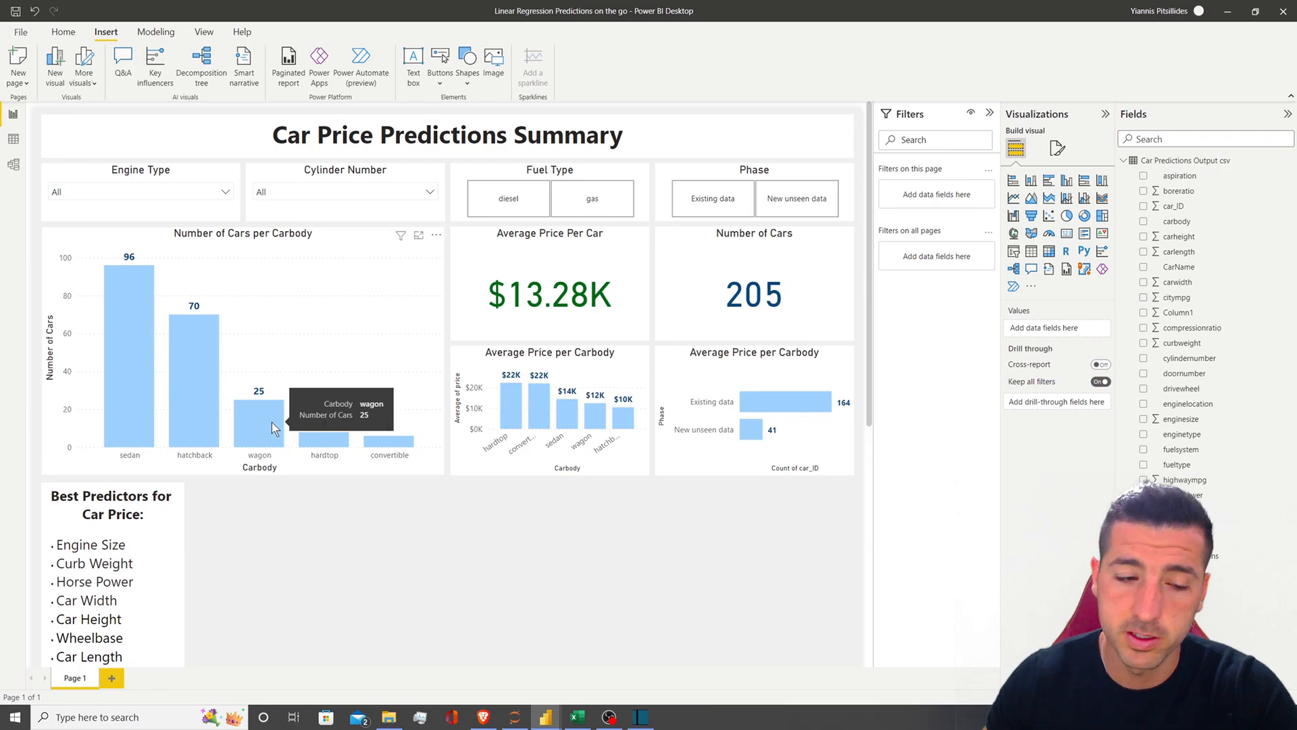
{"action": "scroll", "coordinate": [513, 595], "scroll_direction": "down", "scroll_amount": 2}
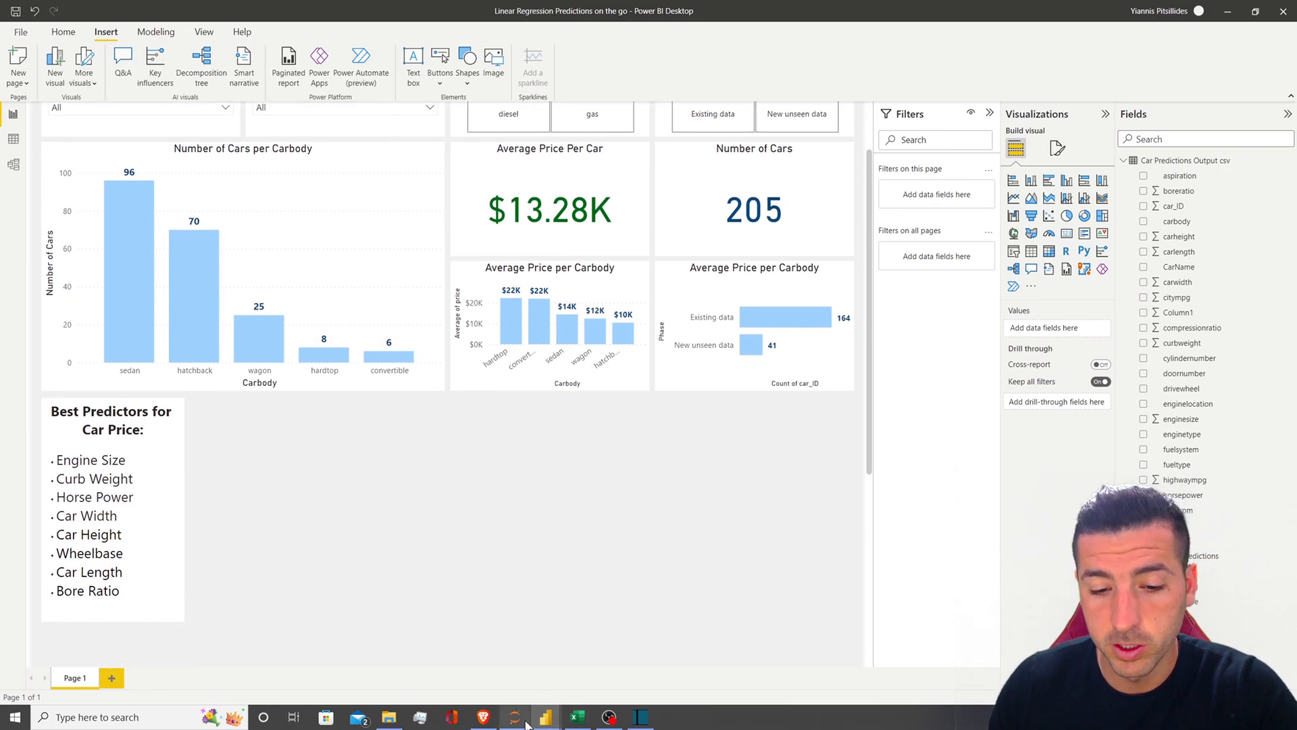
Switch to the Linear Regression Predictions report, examine its Price Vs Engine size scatter chart, and return to the on the go report
{"action": "mouse_move", "coordinate": [544, 718]}
{"action": "left_click", "coordinate": [526, 682]}
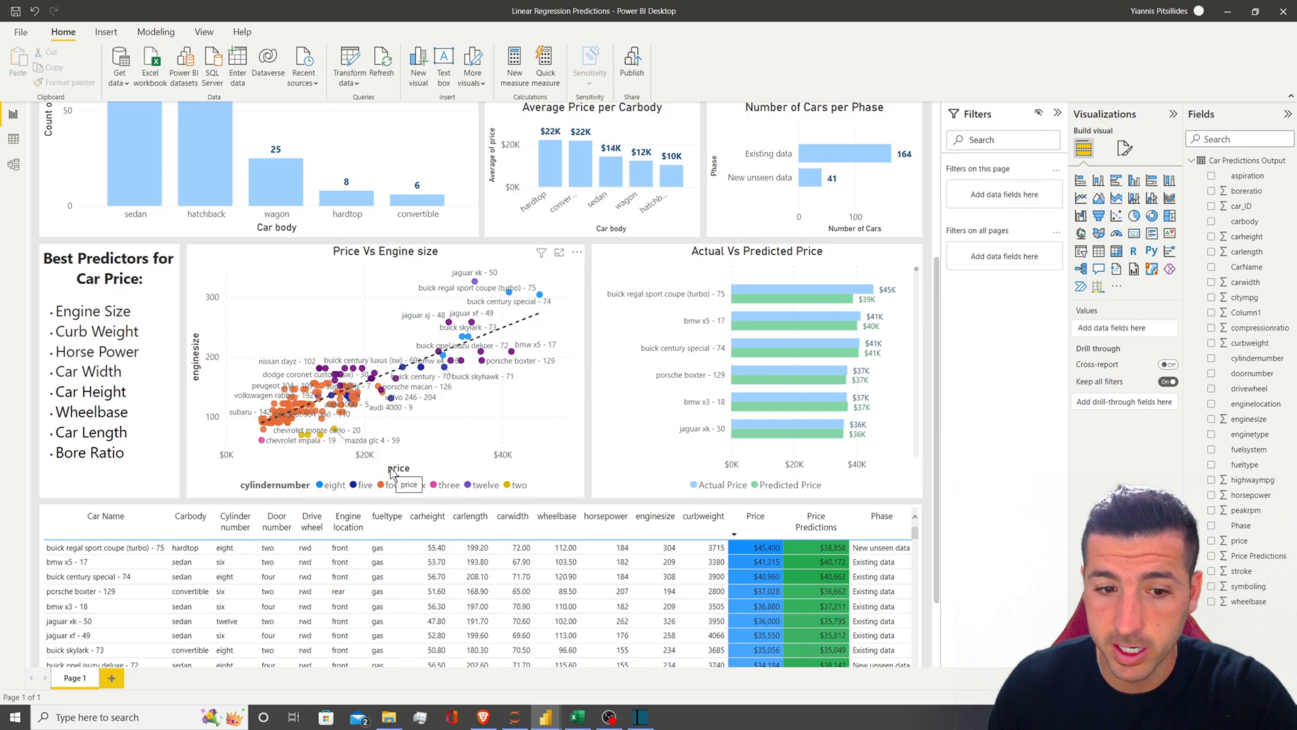
{"action": "left_click_drag", "start_coordinate": [131, 311], "coordinate": [80, 311]}
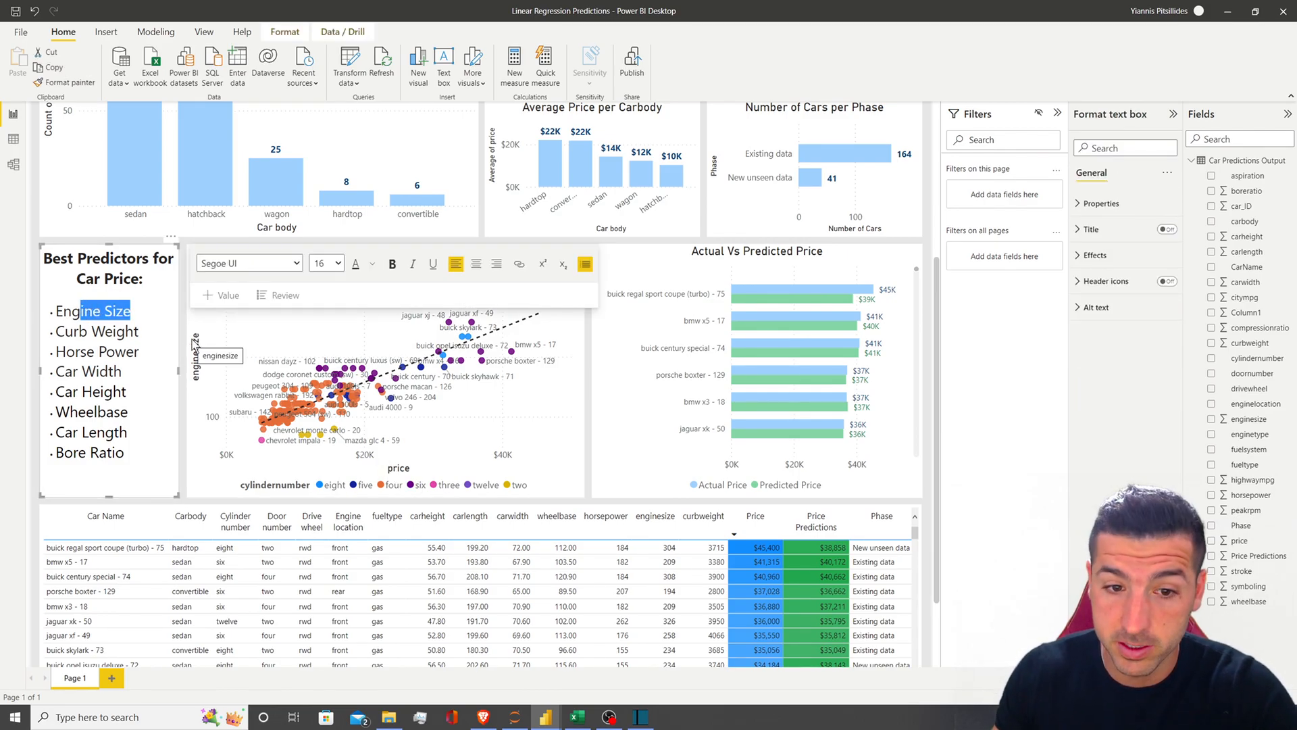
{"action": "scroll", "coordinate": [196, 351], "scroll_direction": "up", "scroll_amount": 2}
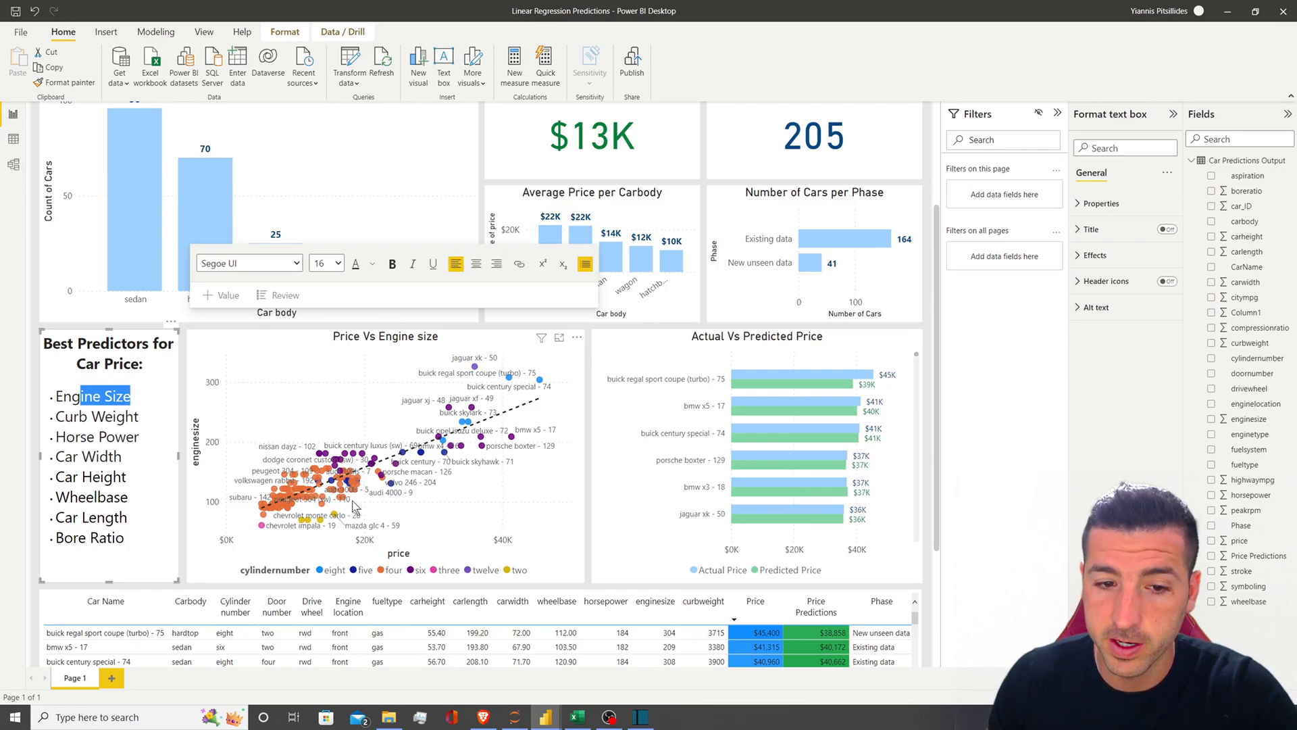
{"action": "left_click", "coordinate": [518, 419]}
{"action": "left_click_drag", "start_coordinate": [885, 9], "coordinate": [1296, 108]}
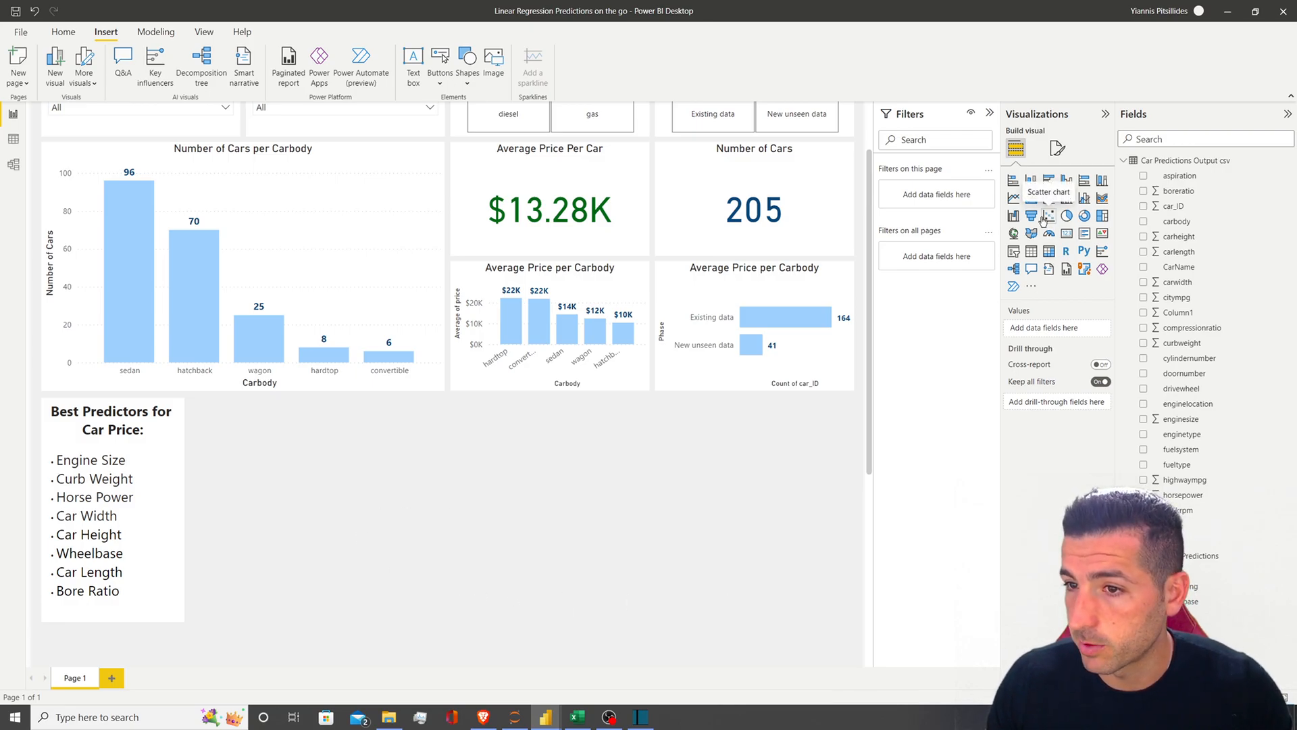
Add a scatter chart, place it beside the Best Predictors for Car Price text box, and widen it to about two thirds of the page
{"action": "left_click", "coordinate": [1048, 216]}
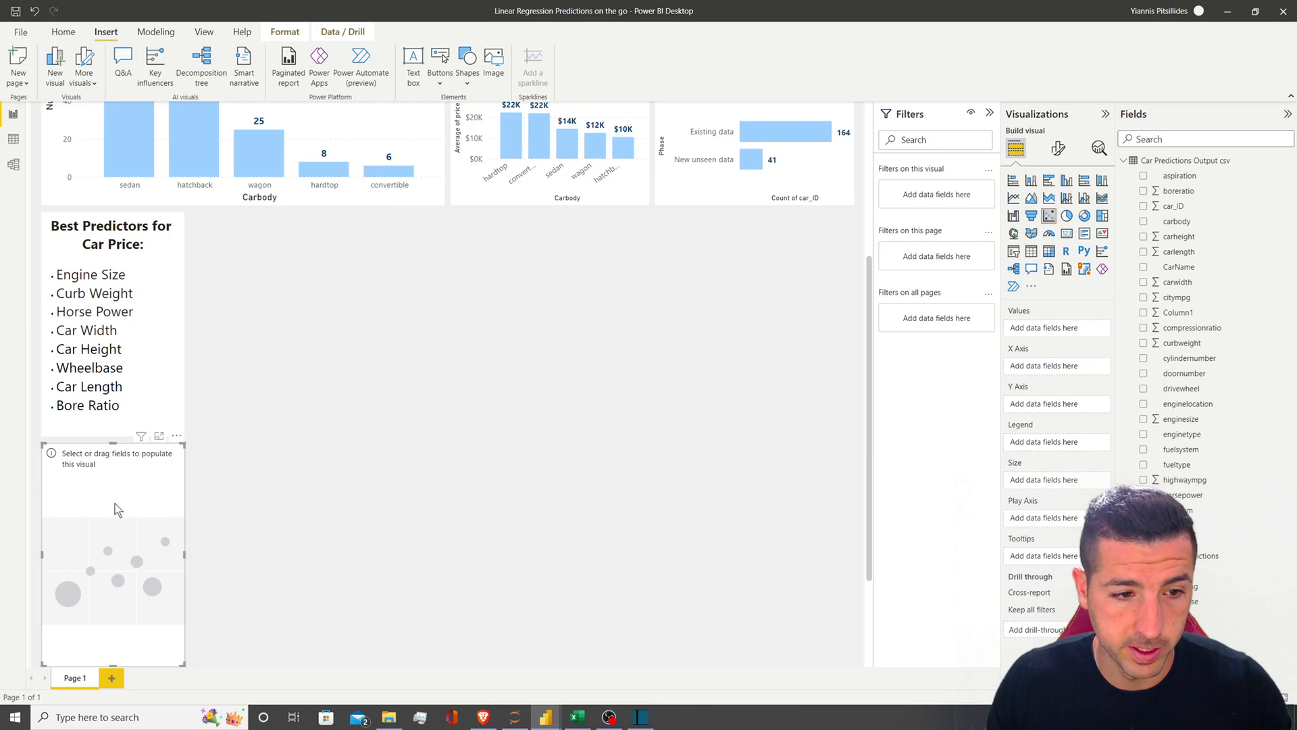
{"action": "left_click_drag", "start_coordinate": [90, 456], "coordinate": [356, 338]}
{"action": "left_click_drag", "start_coordinate": [255, 223], "coordinate": [241, 232]}
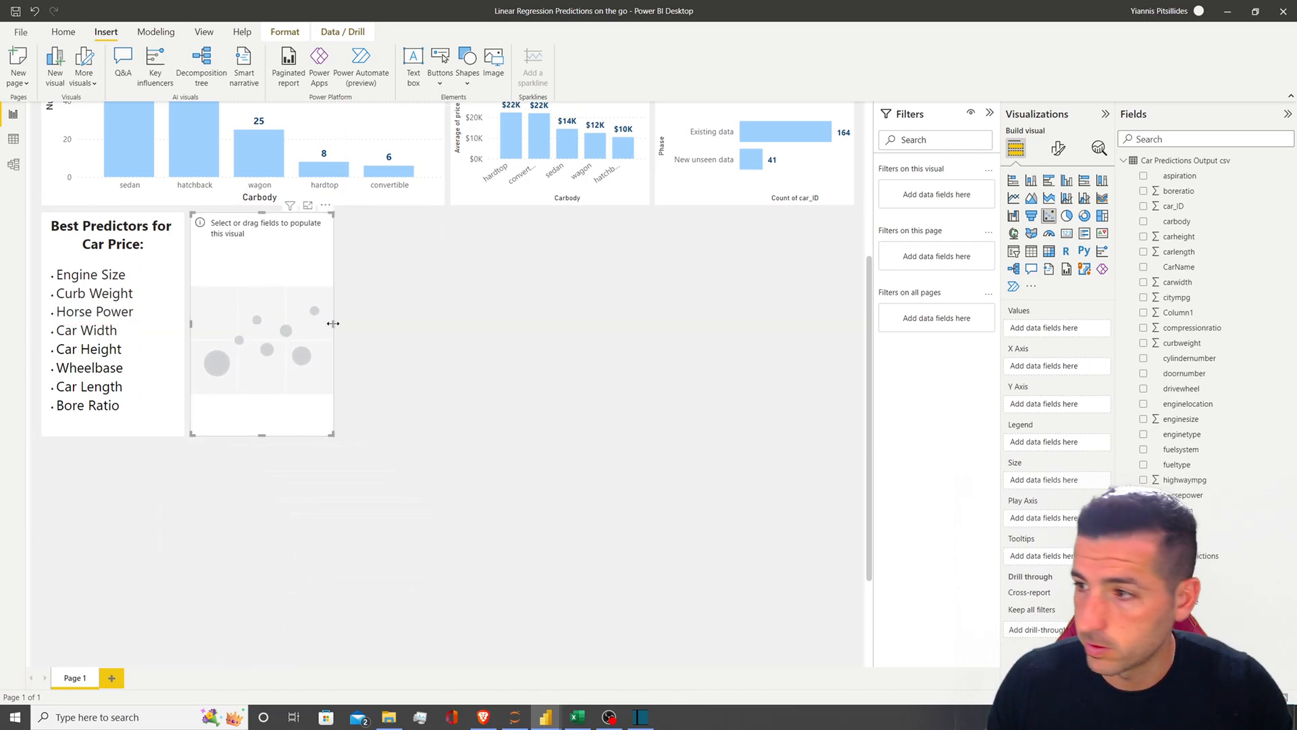
{"action": "left_click_drag", "start_coordinate": [332, 326], "coordinate": [584, 319]}
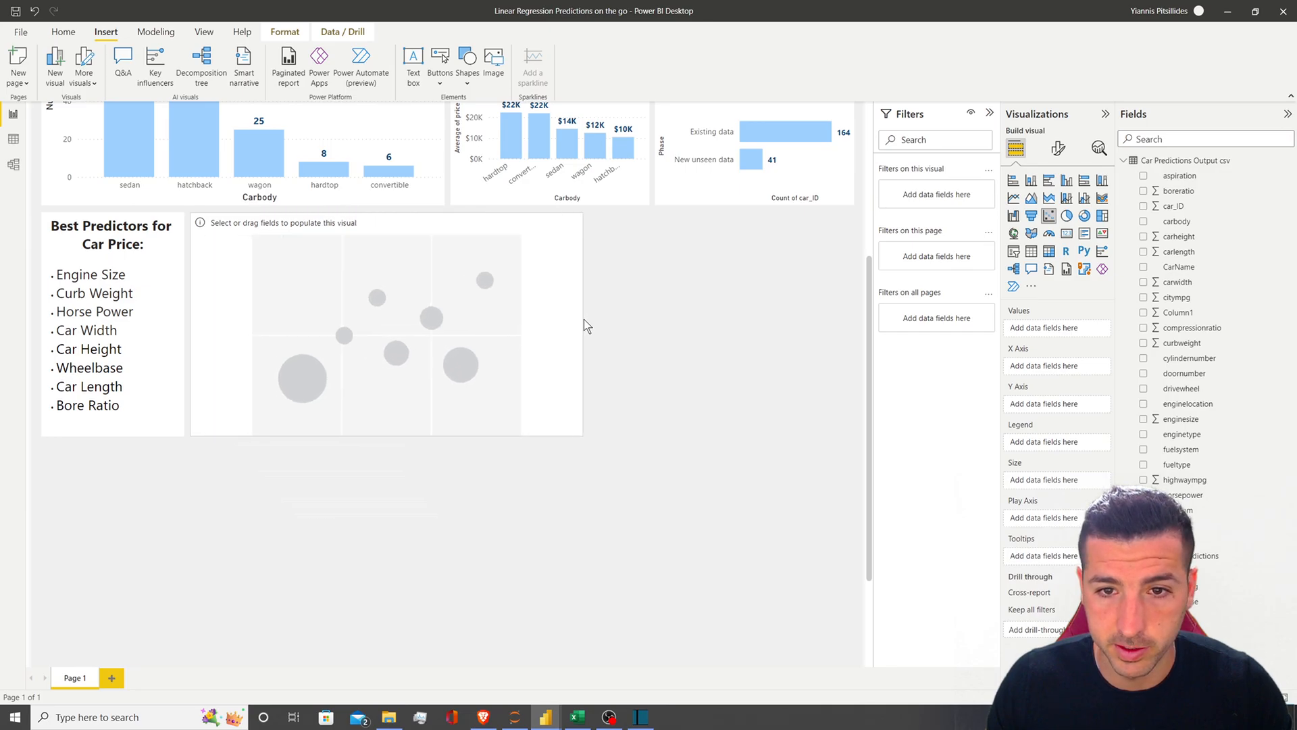
Assign enginesize to the scatter chart's Y axis and price to its X axis
{"action": "scroll", "coordinate": [680, 391], "scroll_direction": "up", "scroll_amount": 2}
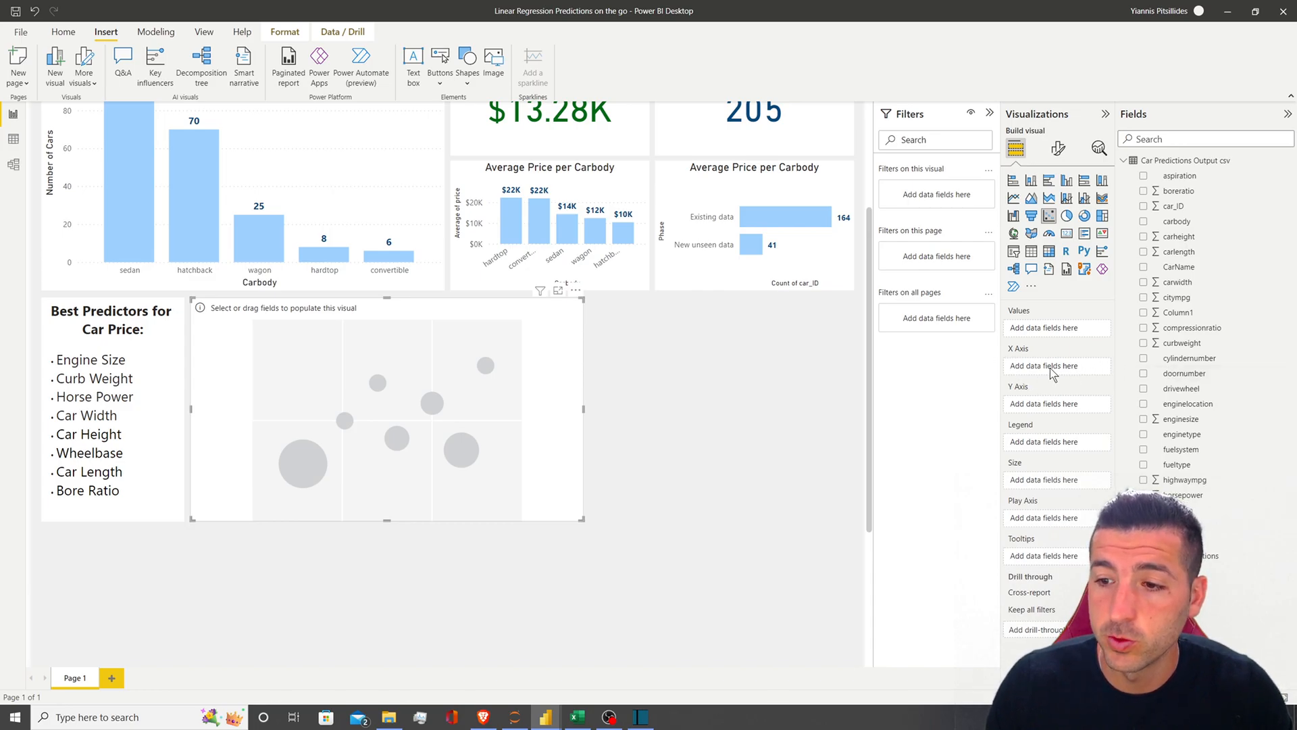
{"action": "left_click_drag", "start_coordinate": [1181, 419], "coordinate": [1037, 404]}
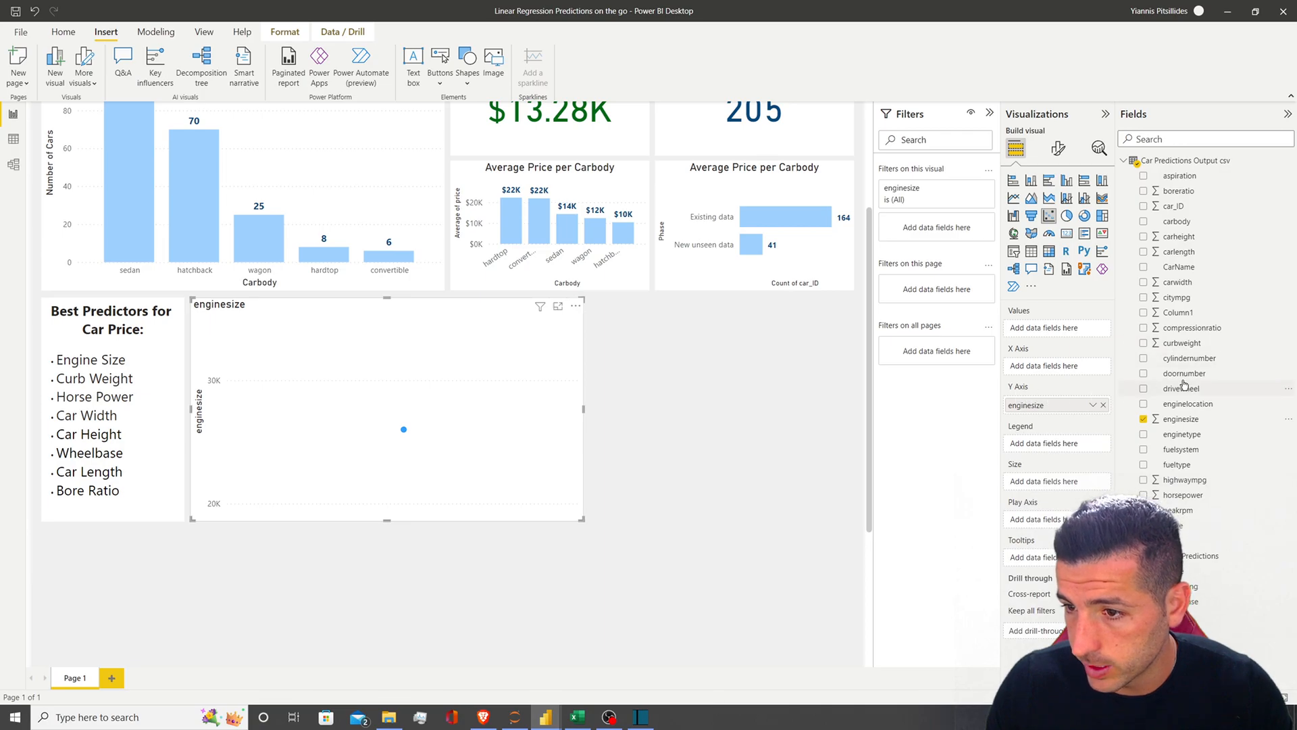
{"action": "left_click_drag", "start_coordinate": [1185, 537], "coordinate": [1050, 367]}
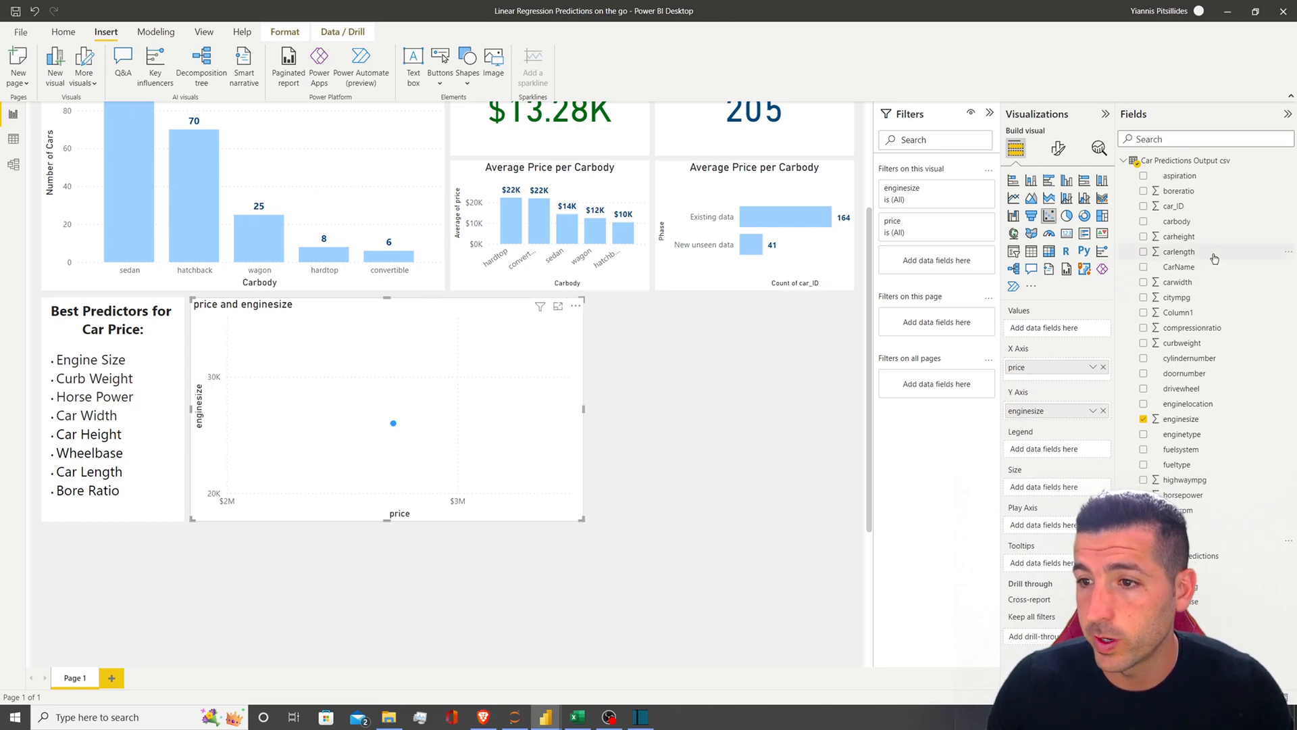
Assign CarName to the scatter chart's Values, and check the Price Vs Engine size chart in the Linear Regression Predictions report
{"action": "left_click_drag", "start_coordinate": [1208, 267], "coordinate": [1061, 329]}
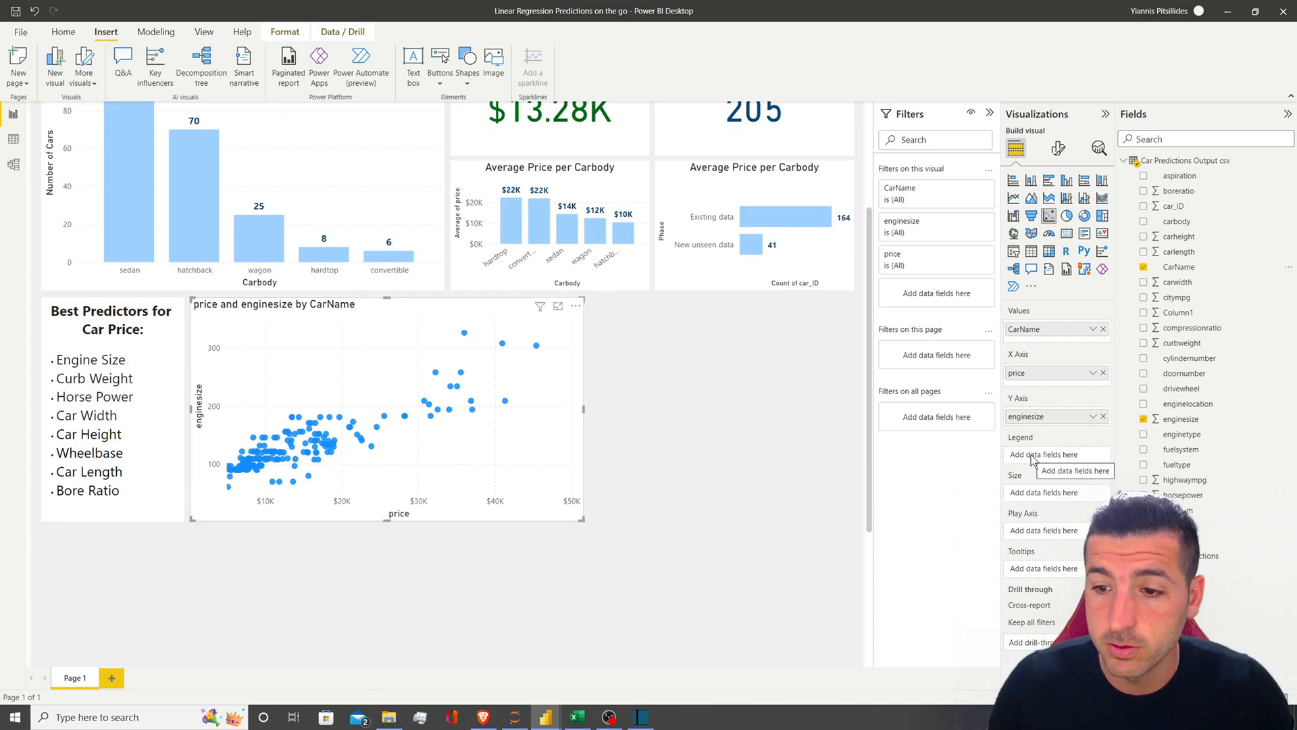
{"action": "left_click", "coordinate": [545, 711]}
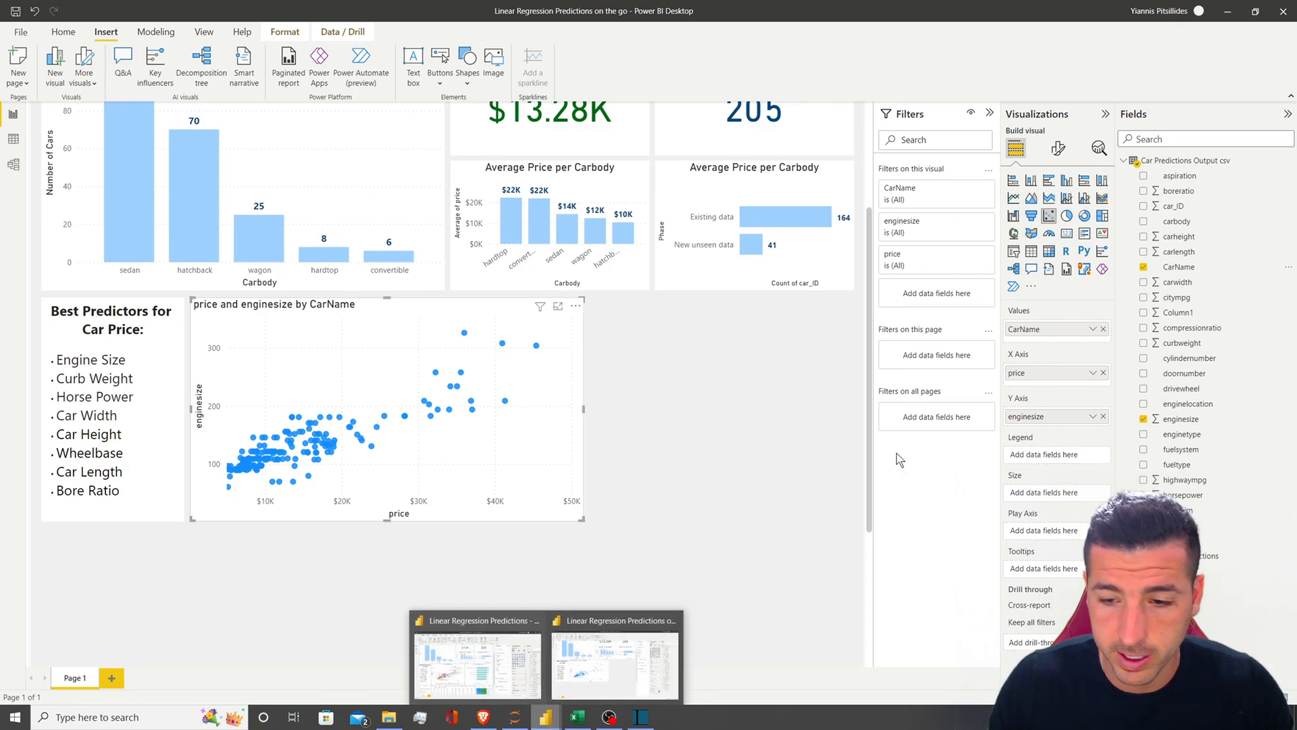
{"action": "left_click", "coordinate": [478, 655]}
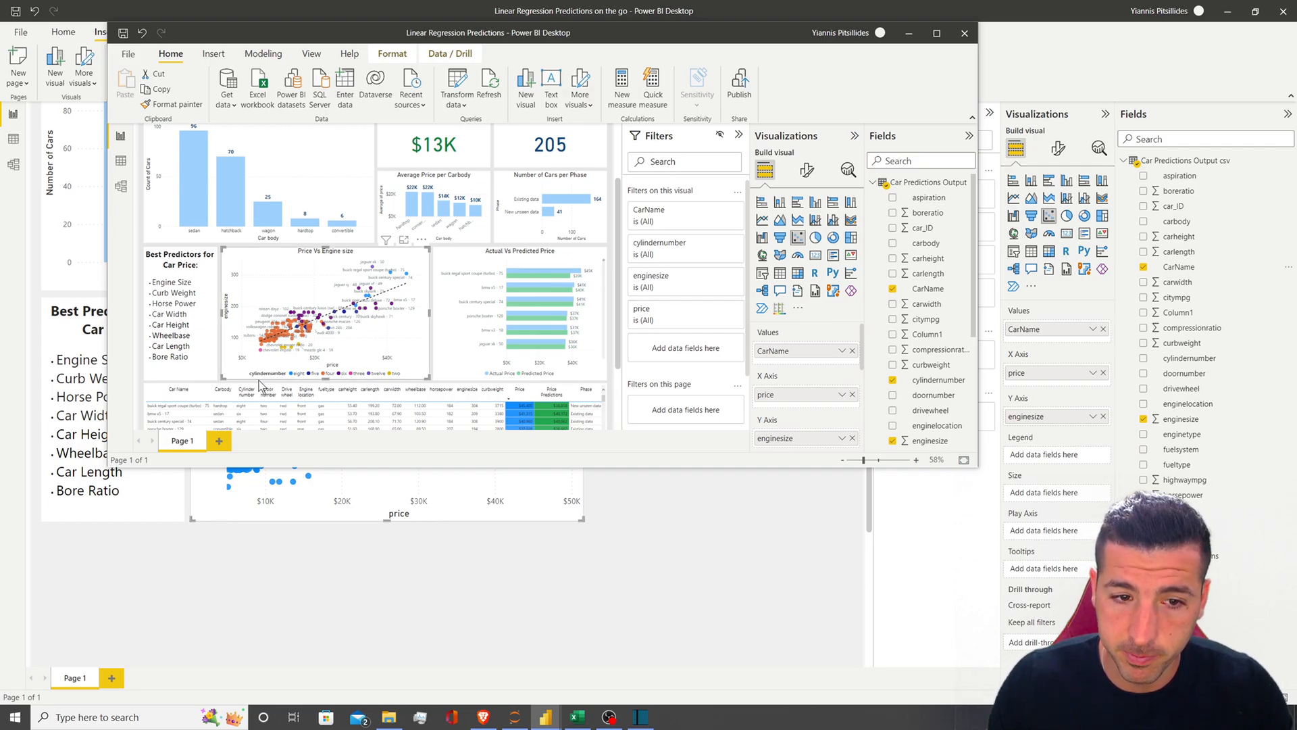
{"action": "left_click", "coordinate": [936, 33]}
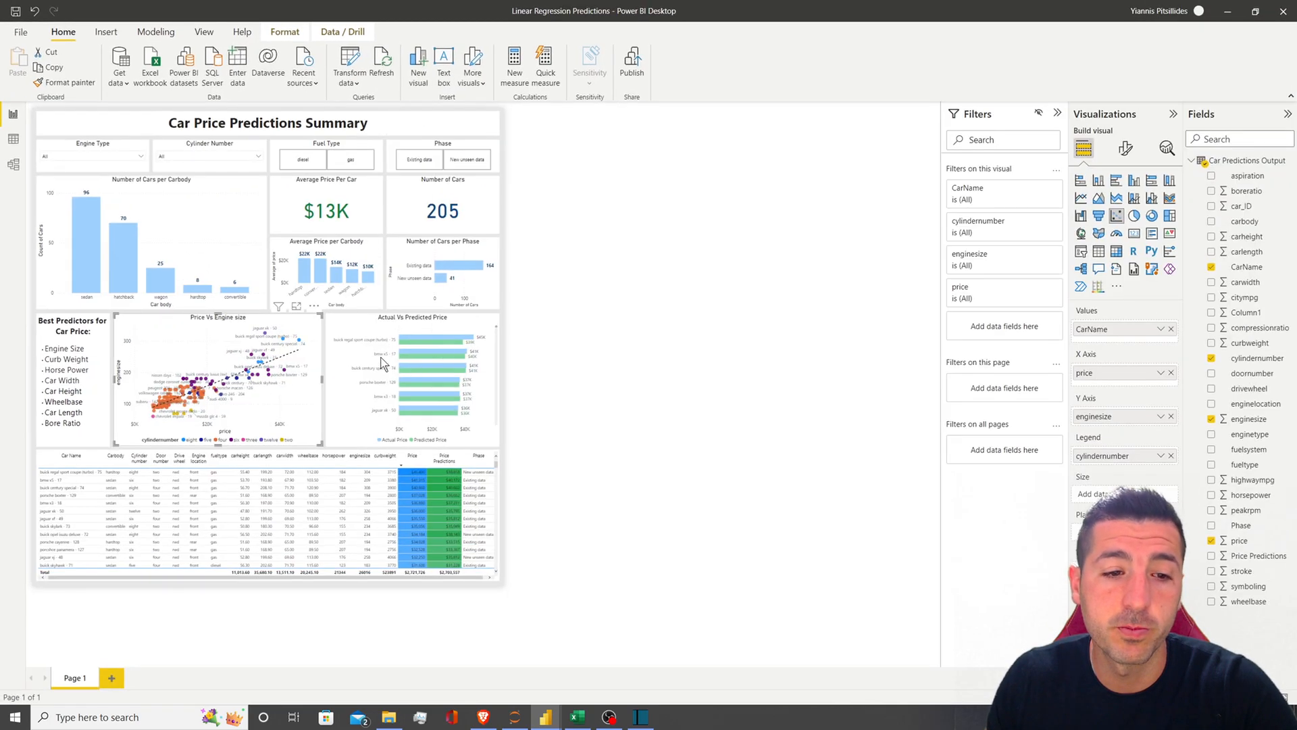
{"action": "scroll", "coordinate": [511, 514], "scroll_direction": "down", "scroll_amount": 5}
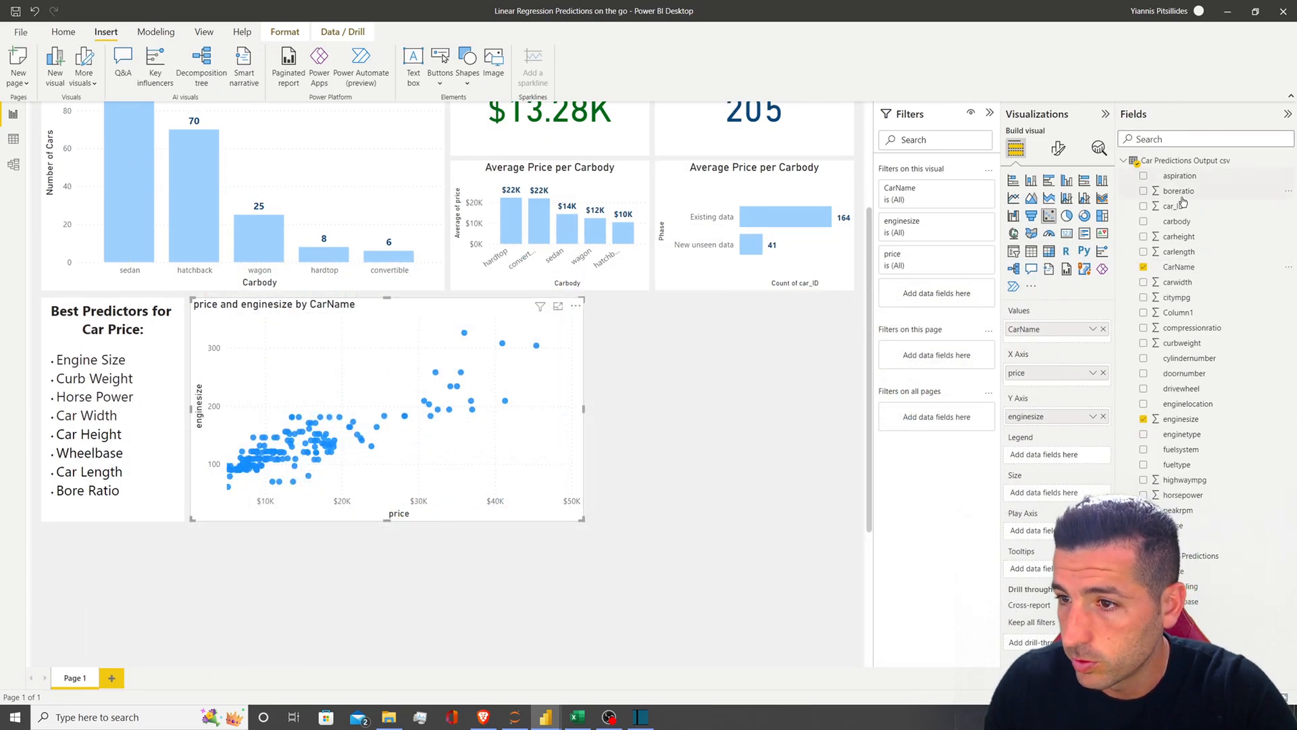
Set cylindernumber as the scatter chart's legend field instead of carbody, and compare with the Linear Regression Predictions report
{"action": "left_click_drag", "start_coordinate": [1190, 223], "coordinate": [1064, 455]}
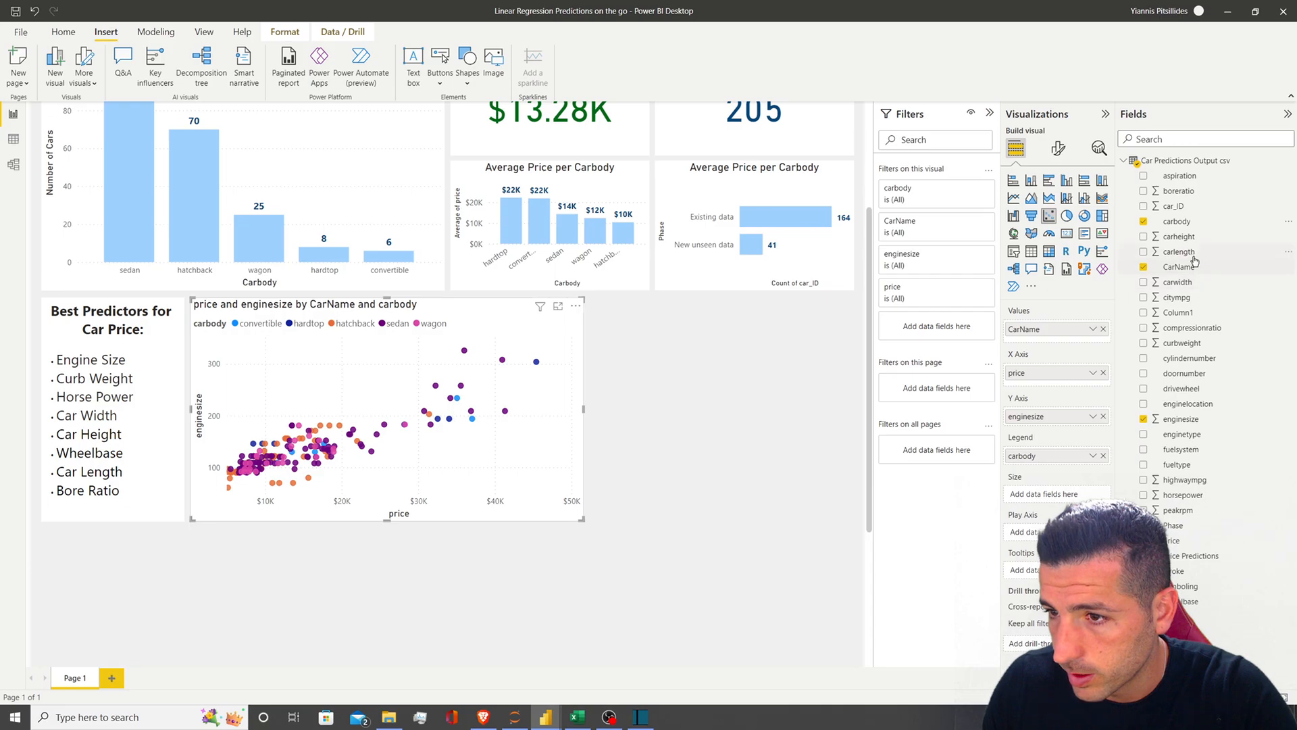
{"action": "left_click_drag", "start_coordinate": [1190, 358], "coordinate": [1064, 456]}
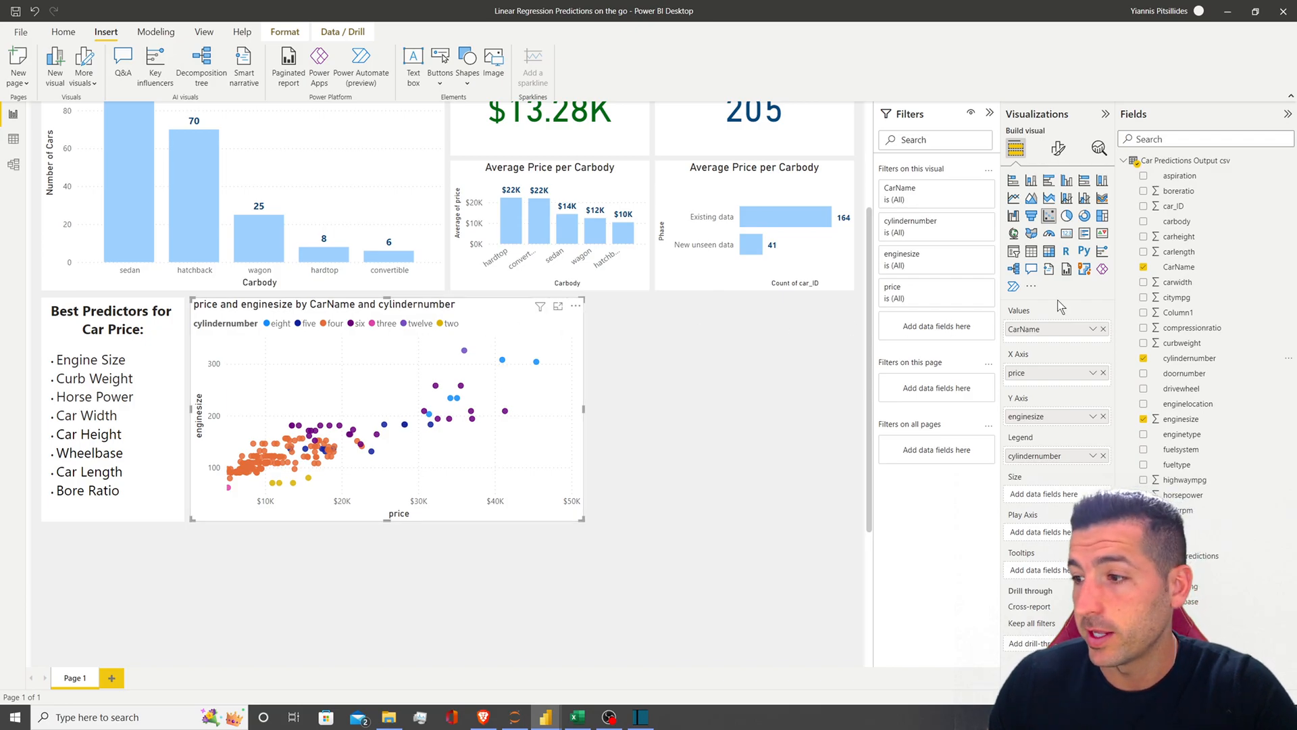
{"action": "mouse_move", "coordinate": [546, 716]}
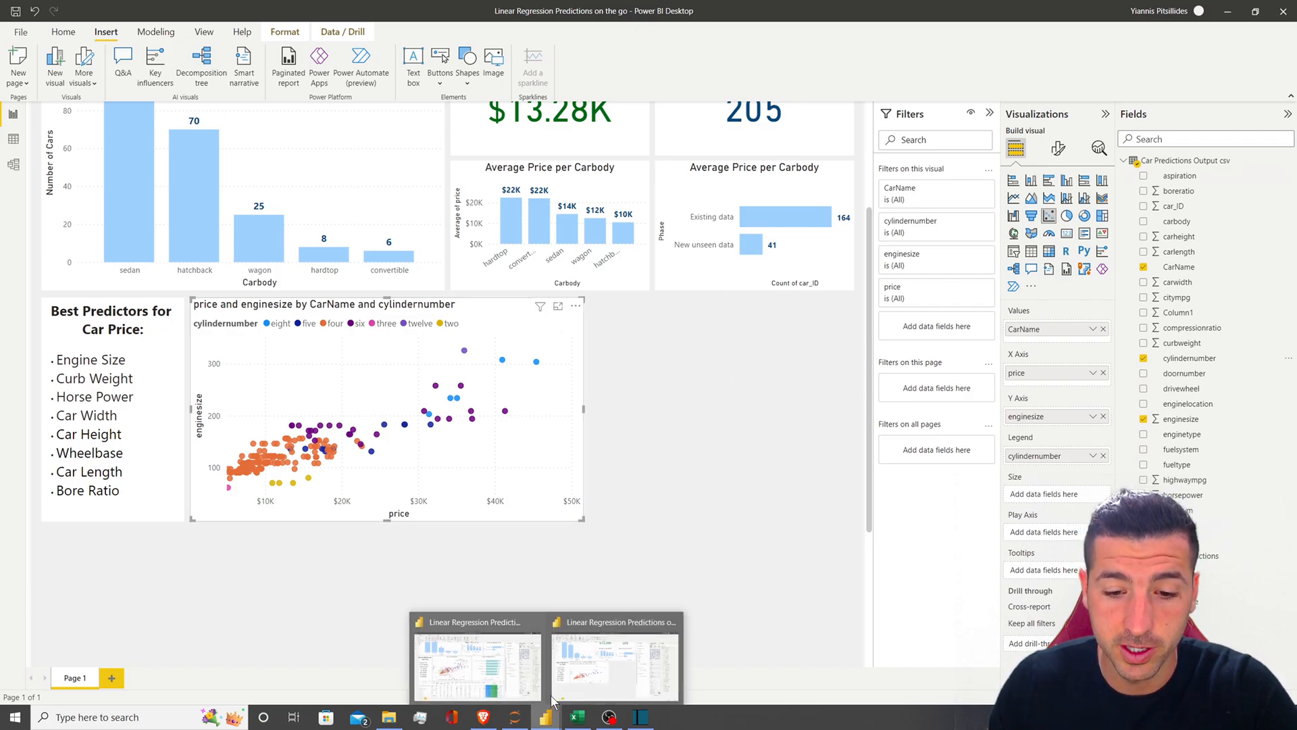
{"action": "left_click", "coordinate": [481, 659]}
{"action": "left_click_drag", "start_coordinate": [714, 12], "coordinate": [1296, 233]}
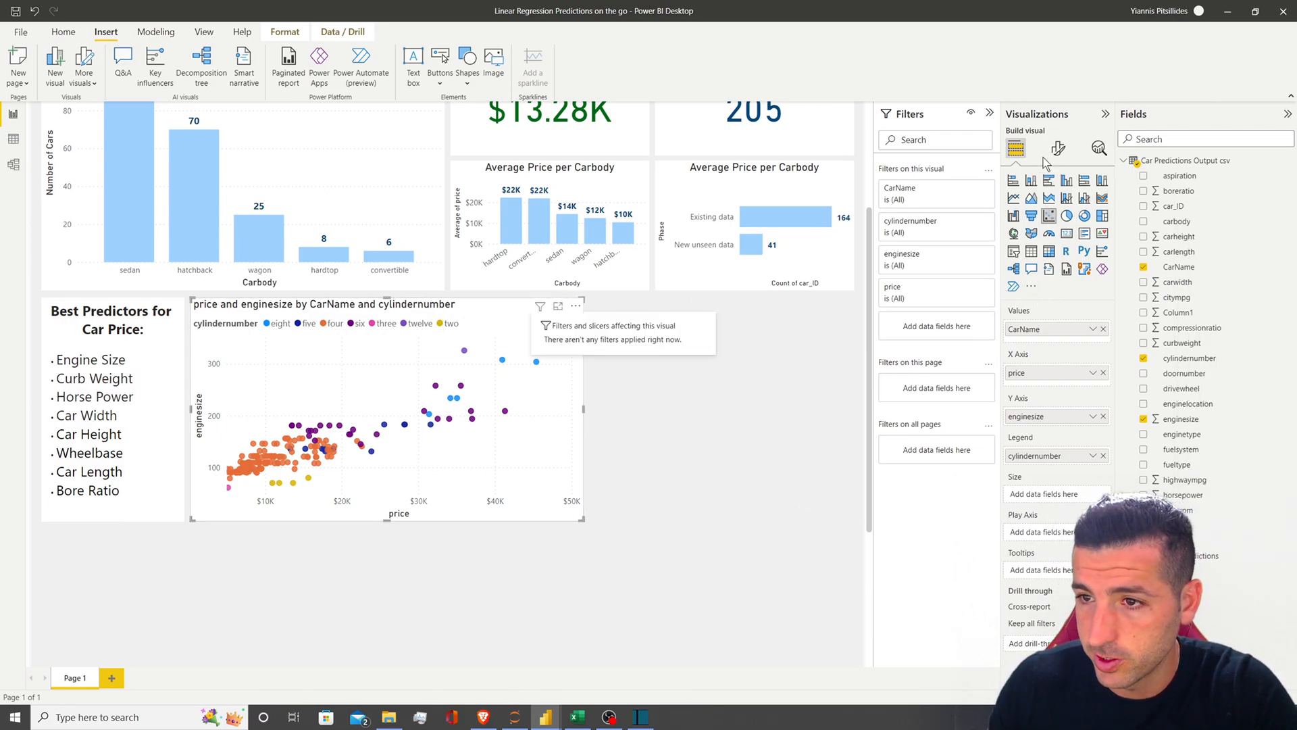
Set the scatter chart's title to Price Vs Engine Size and center it
{"action": "left_click", "coordinate": [1058, 147]}
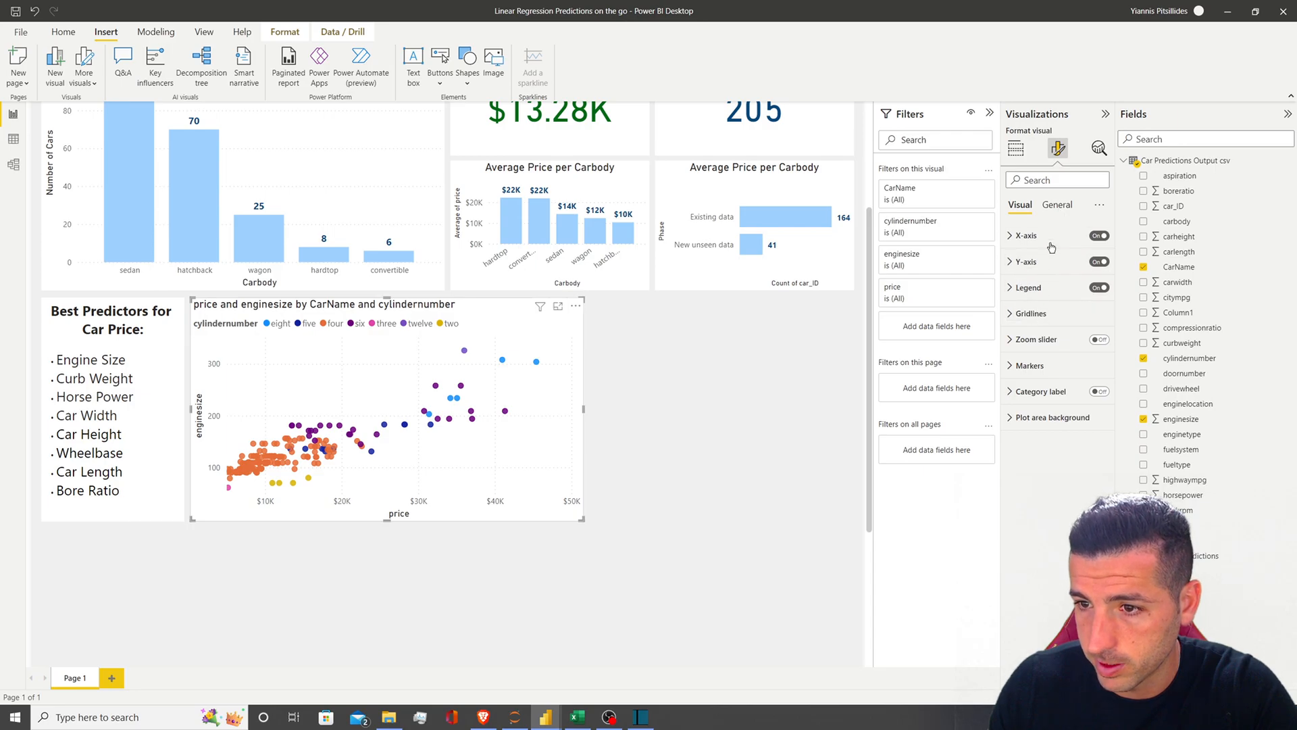
{"action": "left_click", "coordinate": [1058, 205]}
{"action": "left_click", "coordinate": [1023, 262]}
{"action": "triple_click", "coordinate": [1046, 300]}
{"action": "type", "text": "Price Vs Engine Size"}
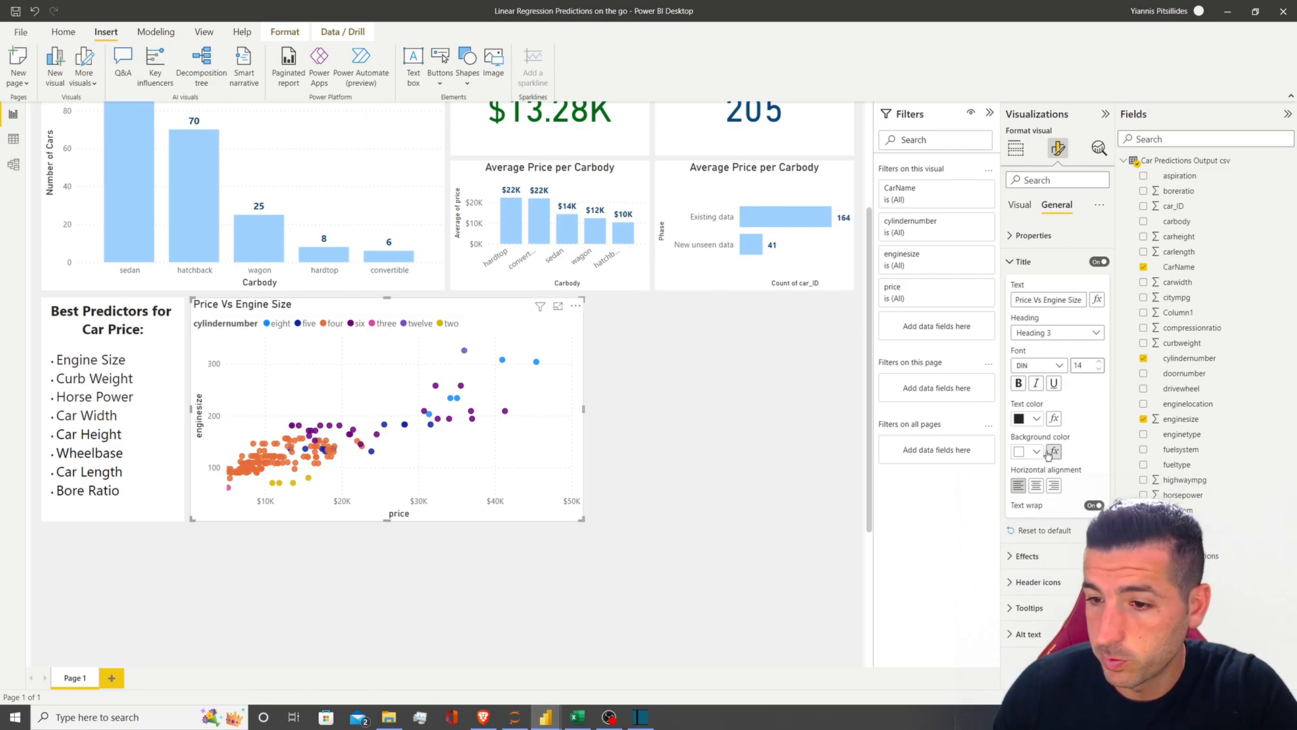
{"action": "left_click", "coordinate": [1036, 485]}
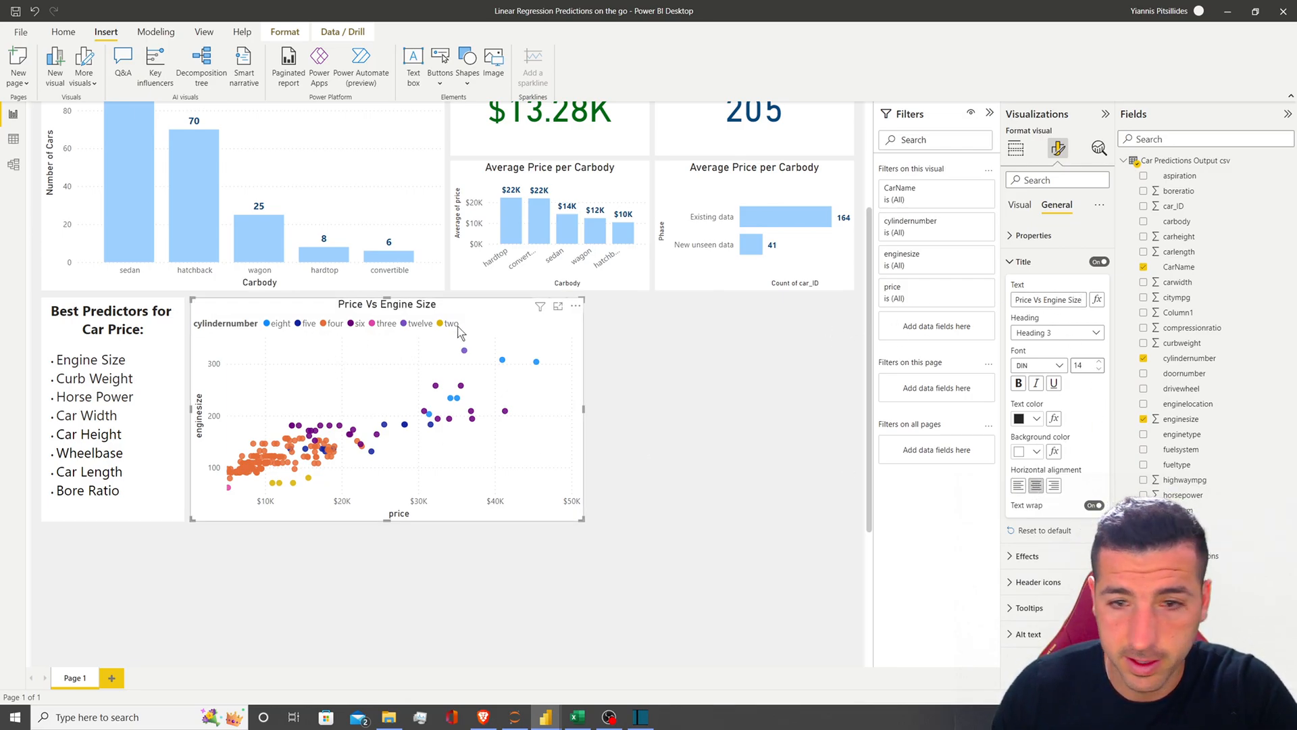
{"action": "left_click", "coordinate": [1034, 260]}
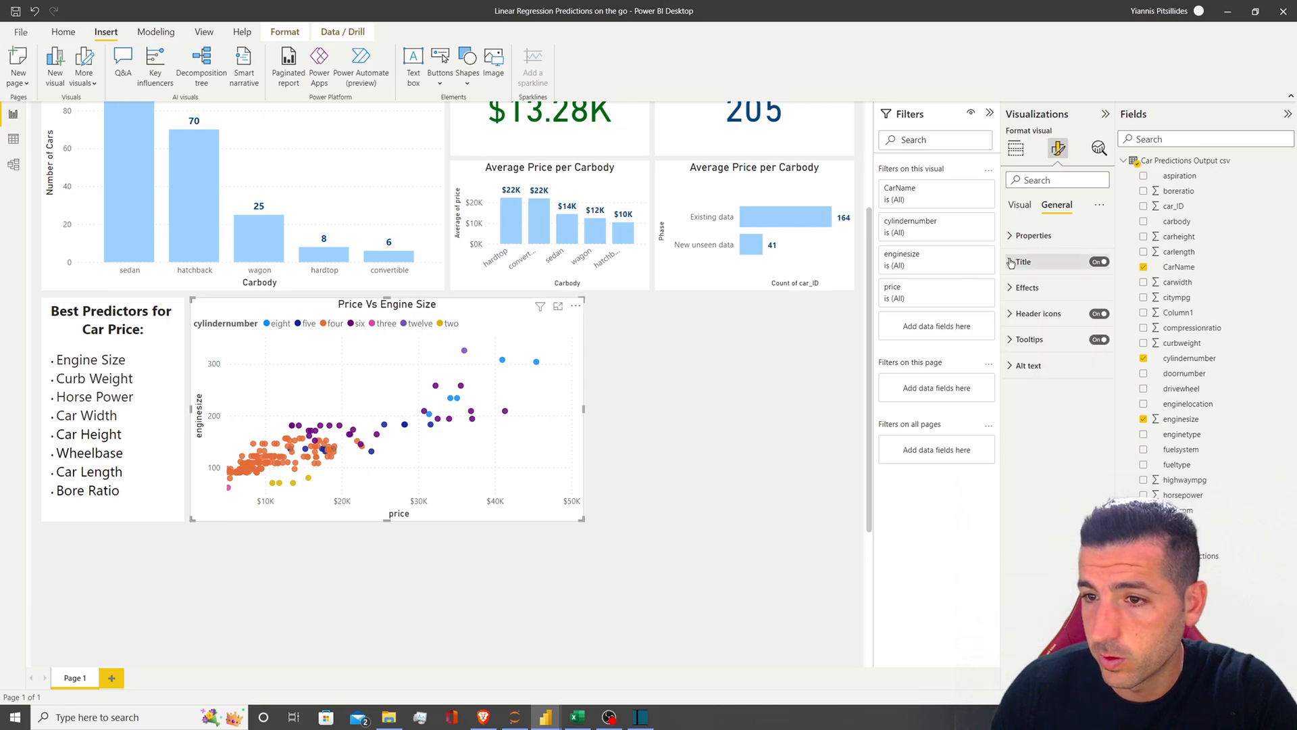
Set the legend position of the Price Vs Engine Size chart to Bottom center
{"action": "left_click", "coordinate": [1020, 205]}
{"action": "left_click", "coordinate": [1028, 287]}
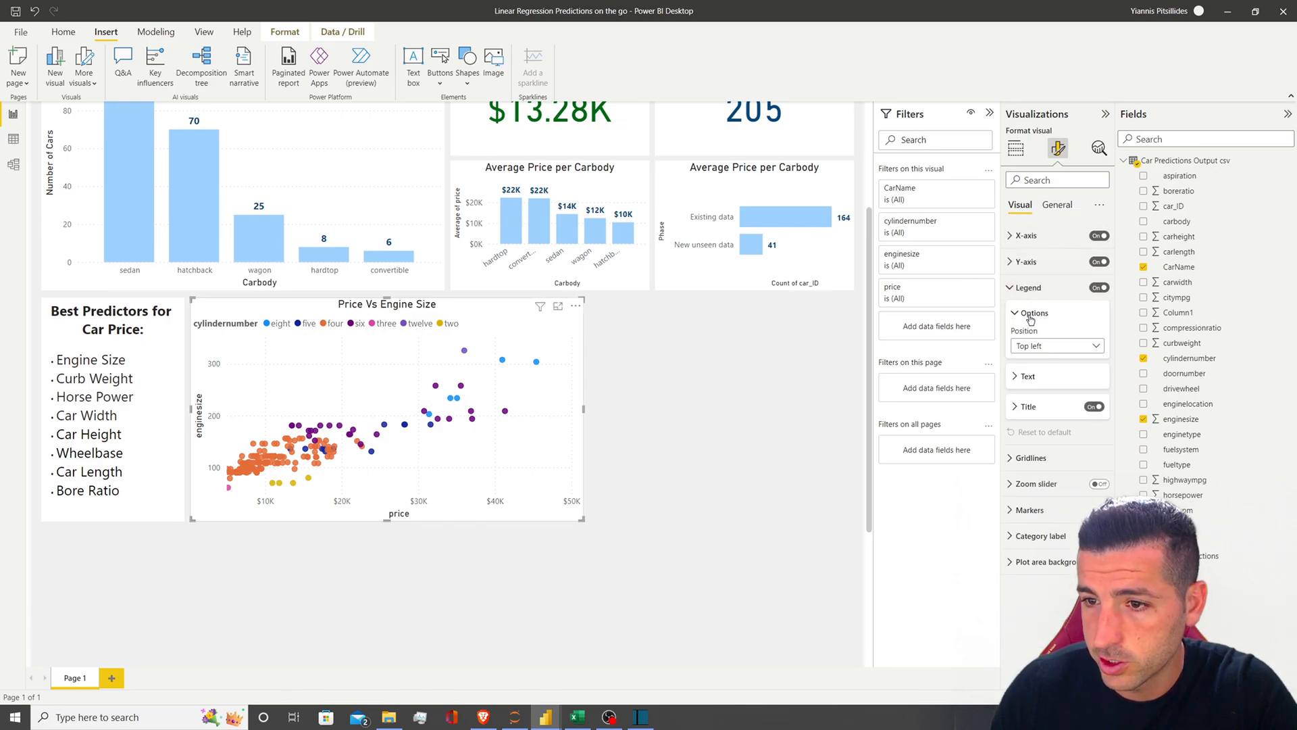
{"action": "left_click", "coordinate": [1040, 347]}
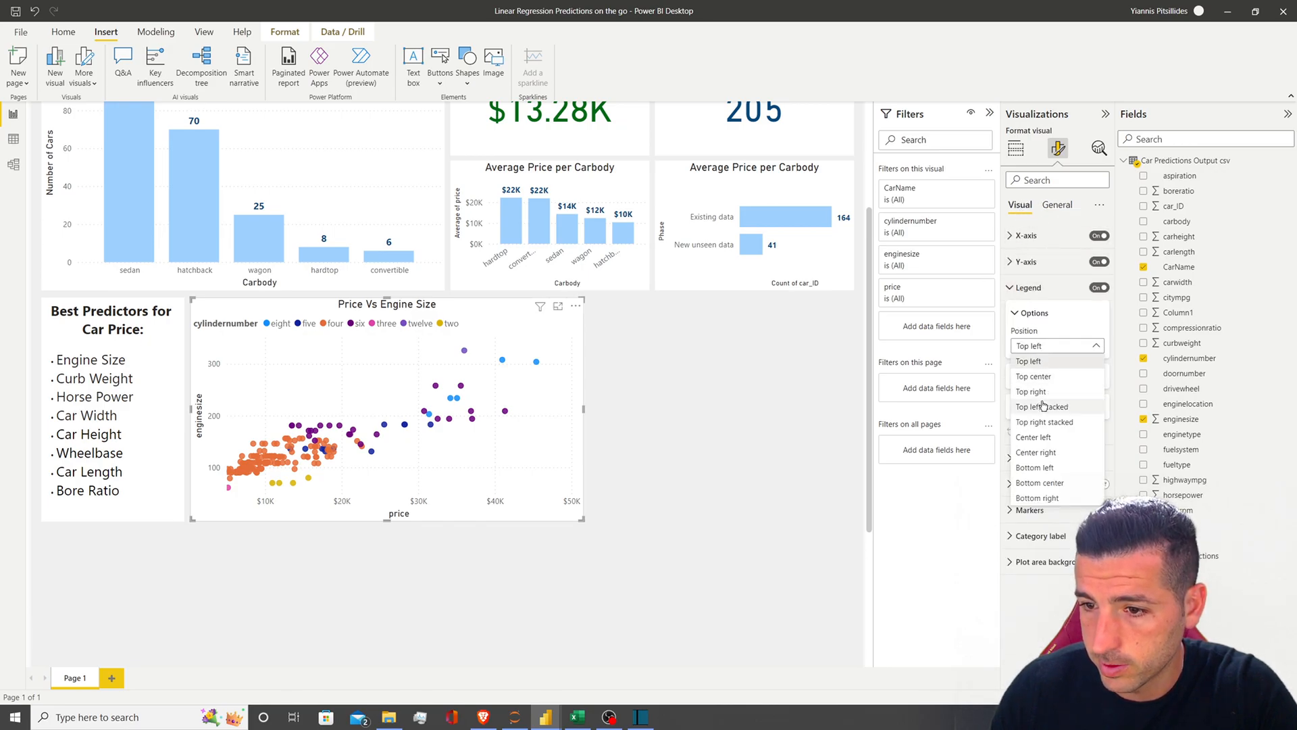
{"action": "left_click", "coordinate": [1048, 484]}
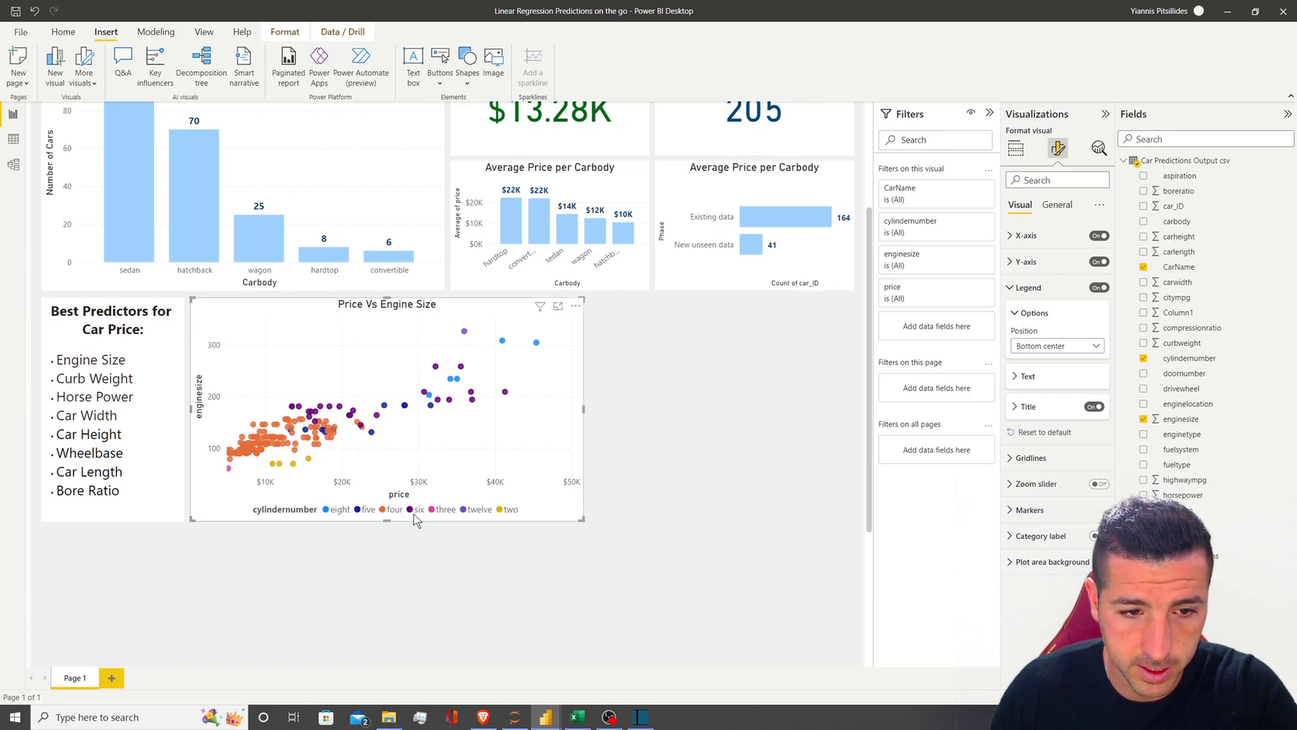
Rename the scatter chart's X axis field as Price
{"action": "left_click", "coordinate": [1015, 148]}
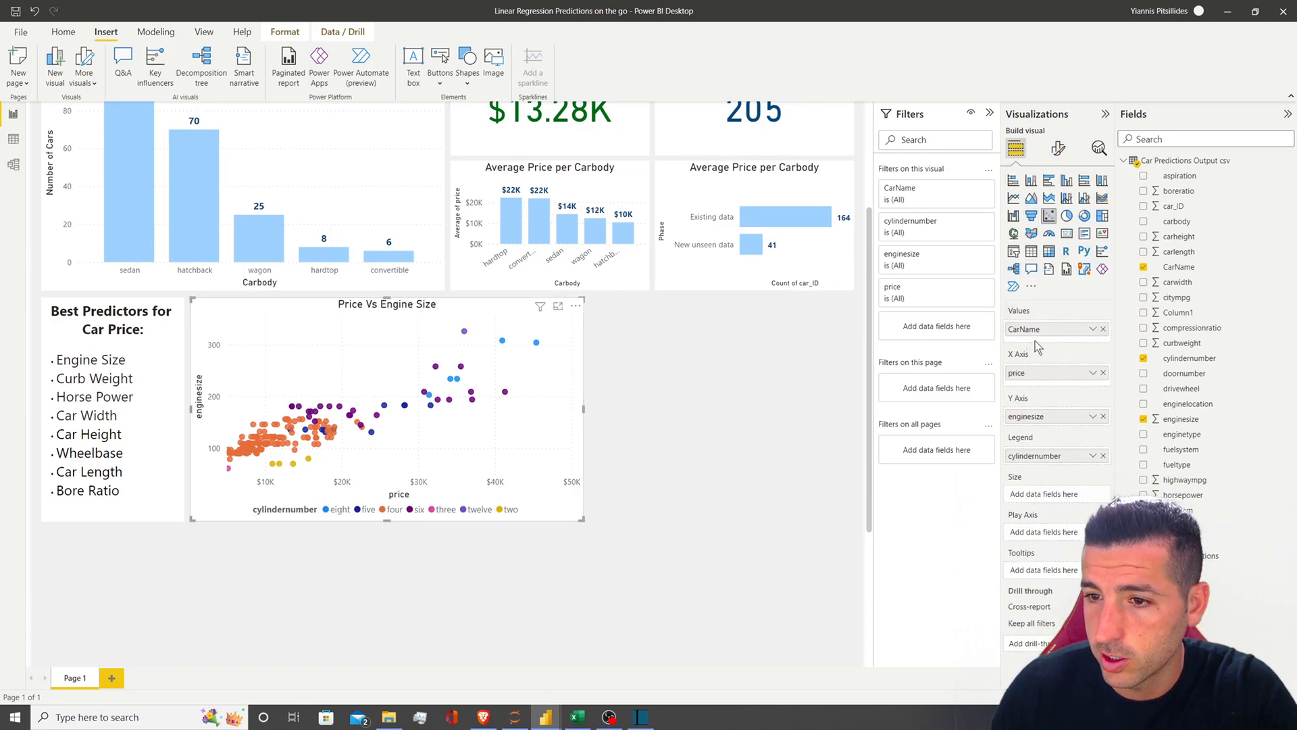
{"action": "double_click", "coordinate": [1013, 373]}
{"action": "left_click", "coordinate": [1015, 374]}
{"action": "key", "text": "BackSpace"}
{"action": "type", "text": "P"}
{"action": "key", "text": "Return"}
Rename the scatter chart's Y axis field as Engine Size
{"action": "double_click", "coordinate": [1016, 417]}
{"action": "left_click", "coordinate": [1014, 417]}
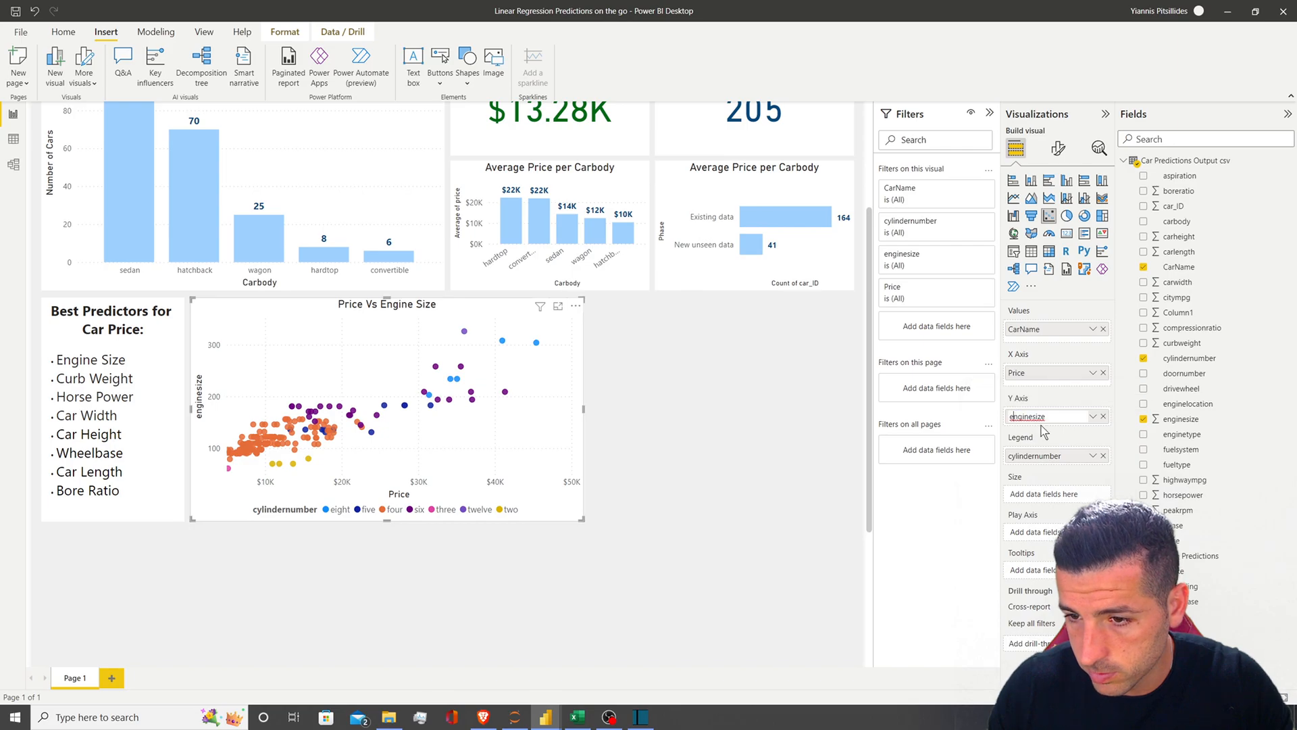
{"action": "key", "text": "BackSpace"}
{"action": "type", "text": "E"}
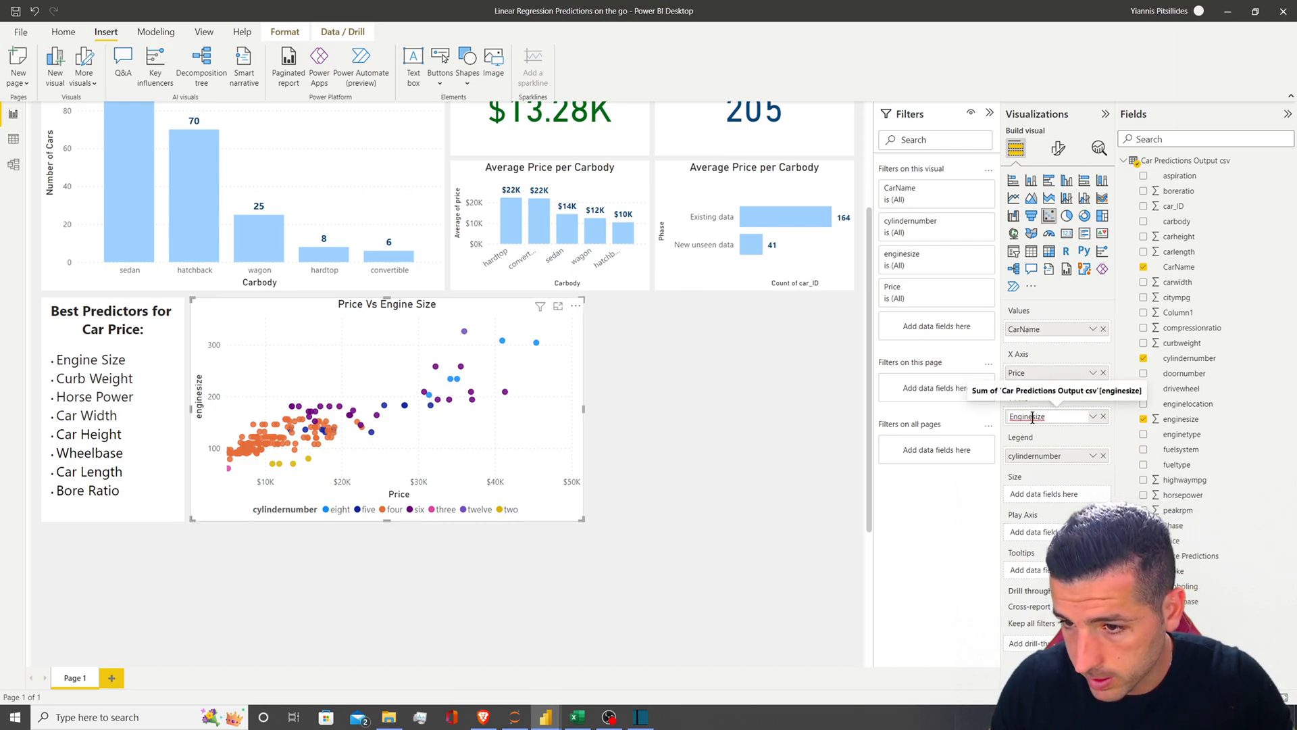
{"action": "key", "text": "Delete"}
{"action": "type", "text": "S"}
{"action": "key", "text": "Return"}
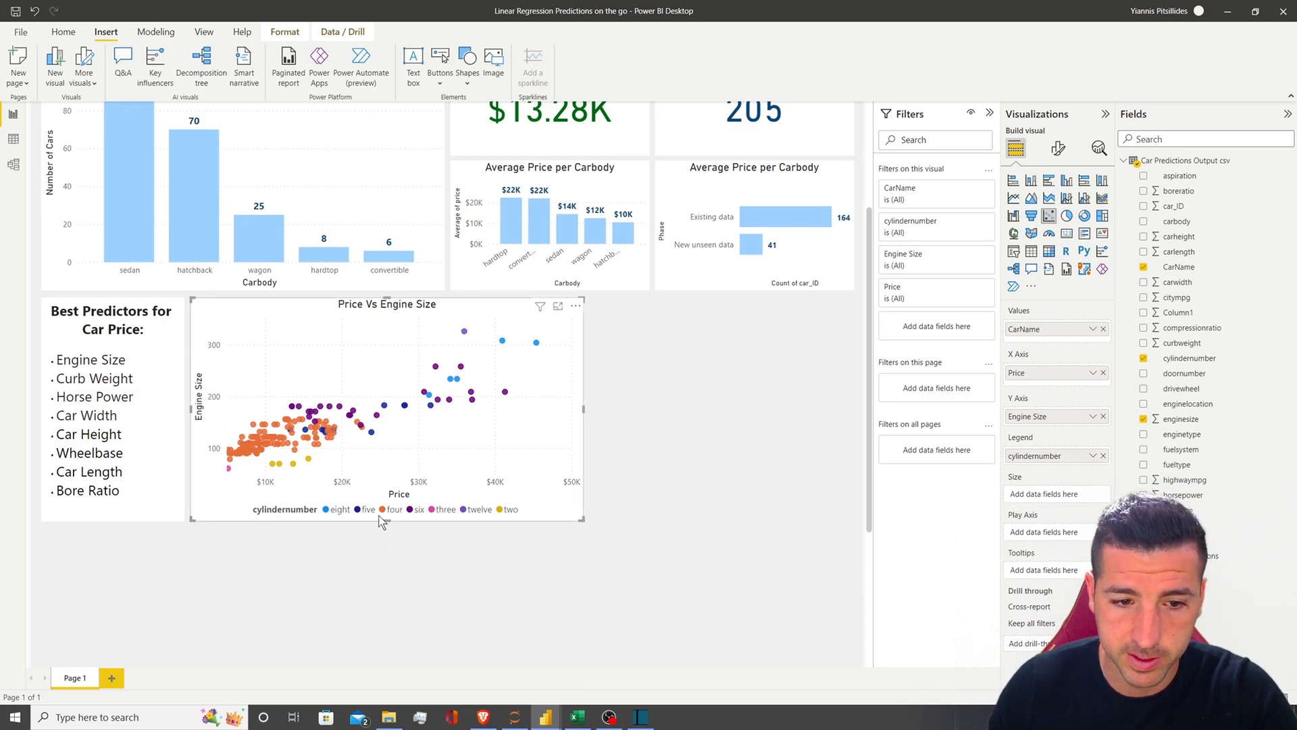
{"action": "double_click", "coordinate": [1015, 456]}
{"action": "key", "text": "Left"}
{"action": "key", "text": "BackSpace"}
{"action": "type", "text": "C"}
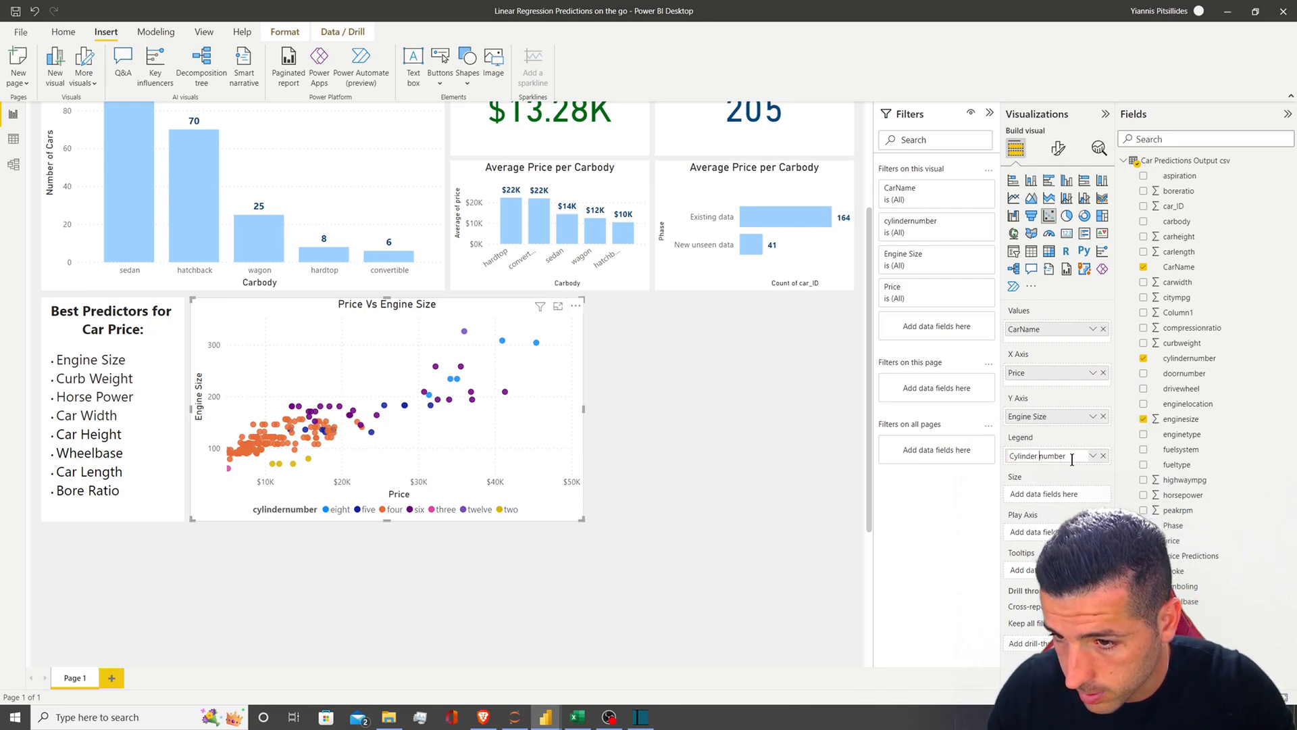
{"action": "left_click", "coordinate": [622, 486]}
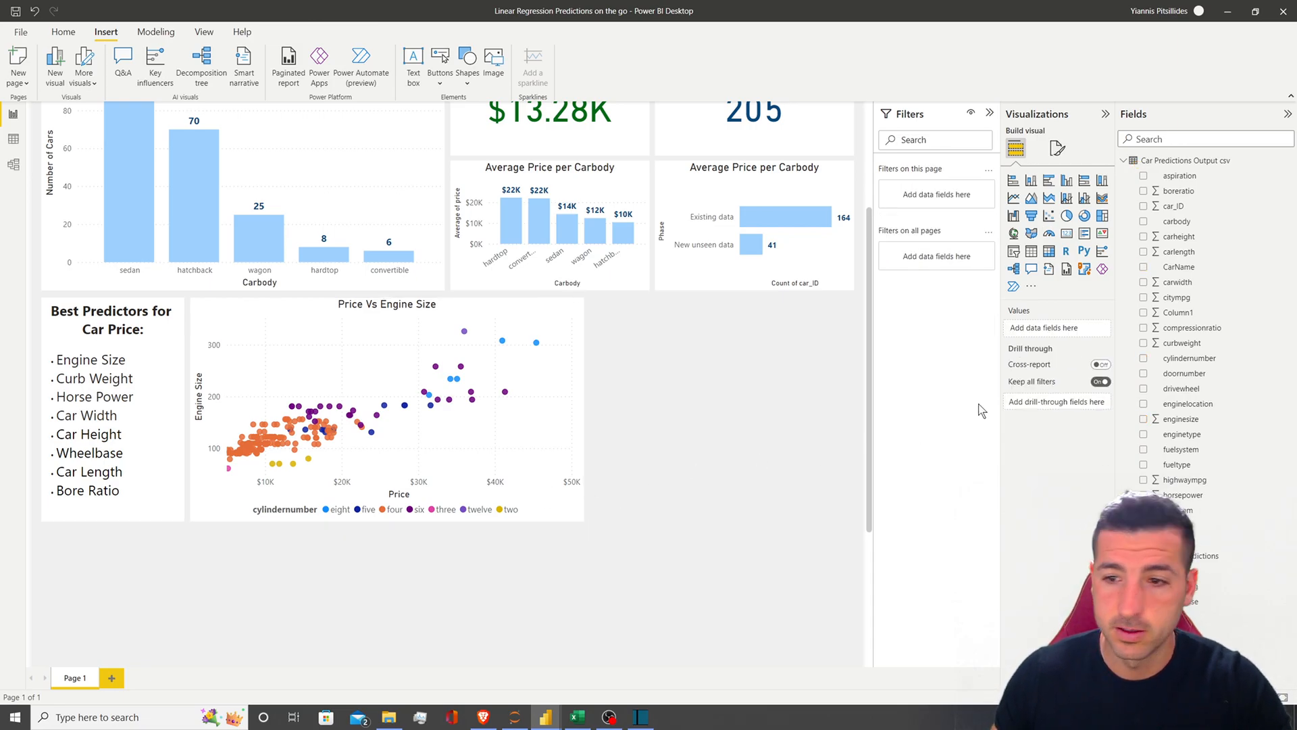
Rename the legend field of the Price Vs Engine Size chart as Cylinder Number
{"action": "left_click", "coordinate": [533, 318]}
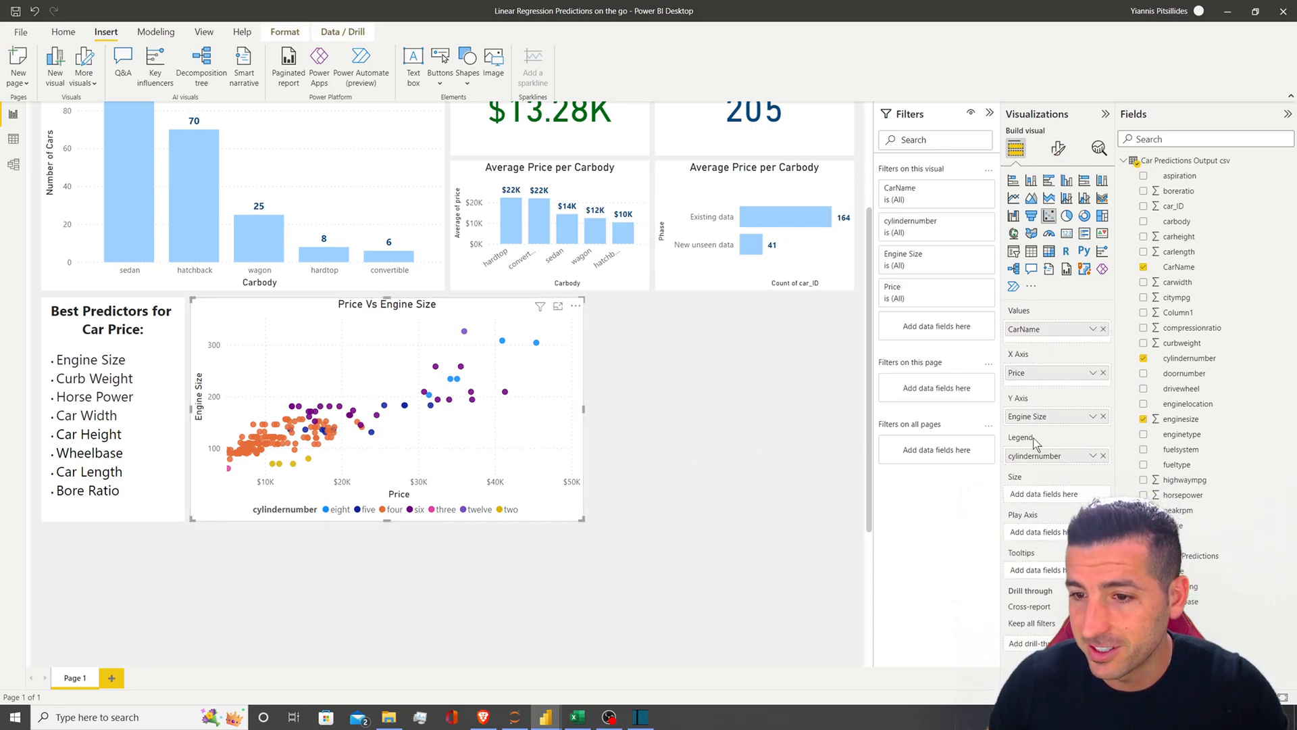
{"action": "double_click", "coordinate": [1011, 457]}
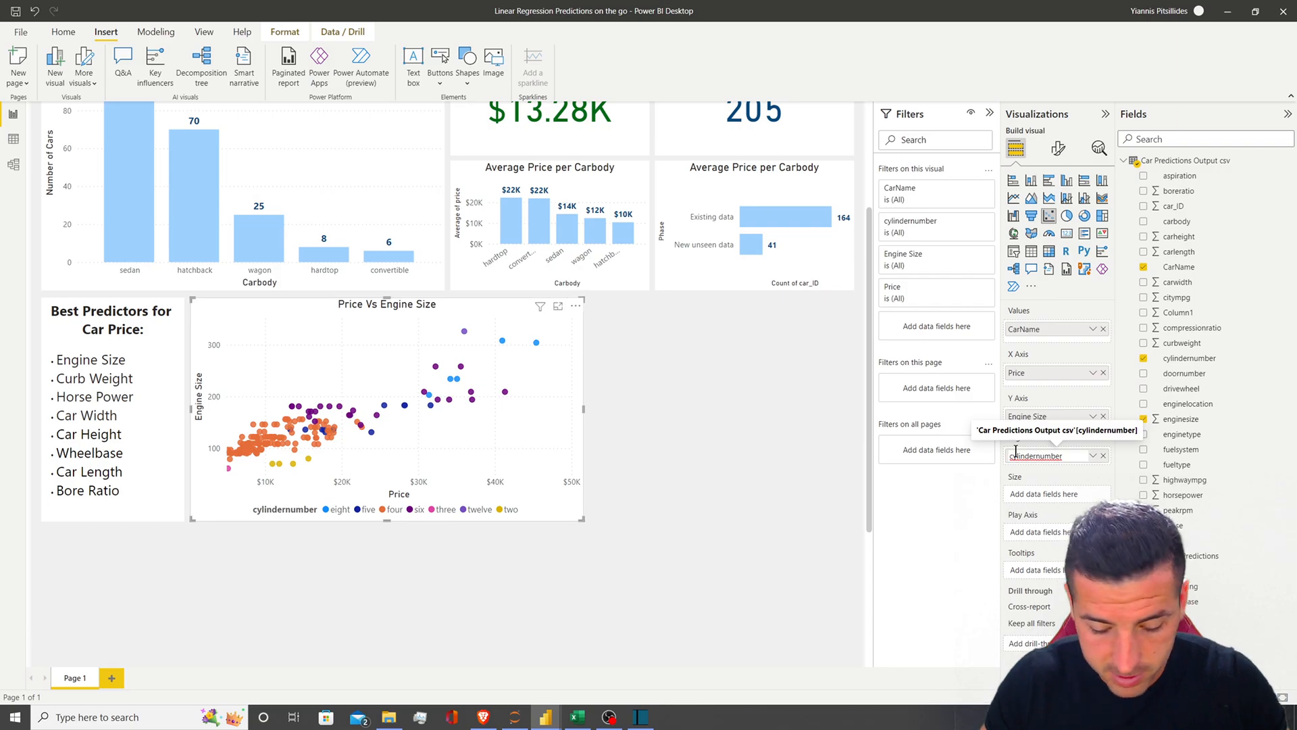
{"action": "key", "text": "BackSpace"}
{"action": "type", "text": "C"}
{"action": "left_click", "coordinate": [1037, 455]}
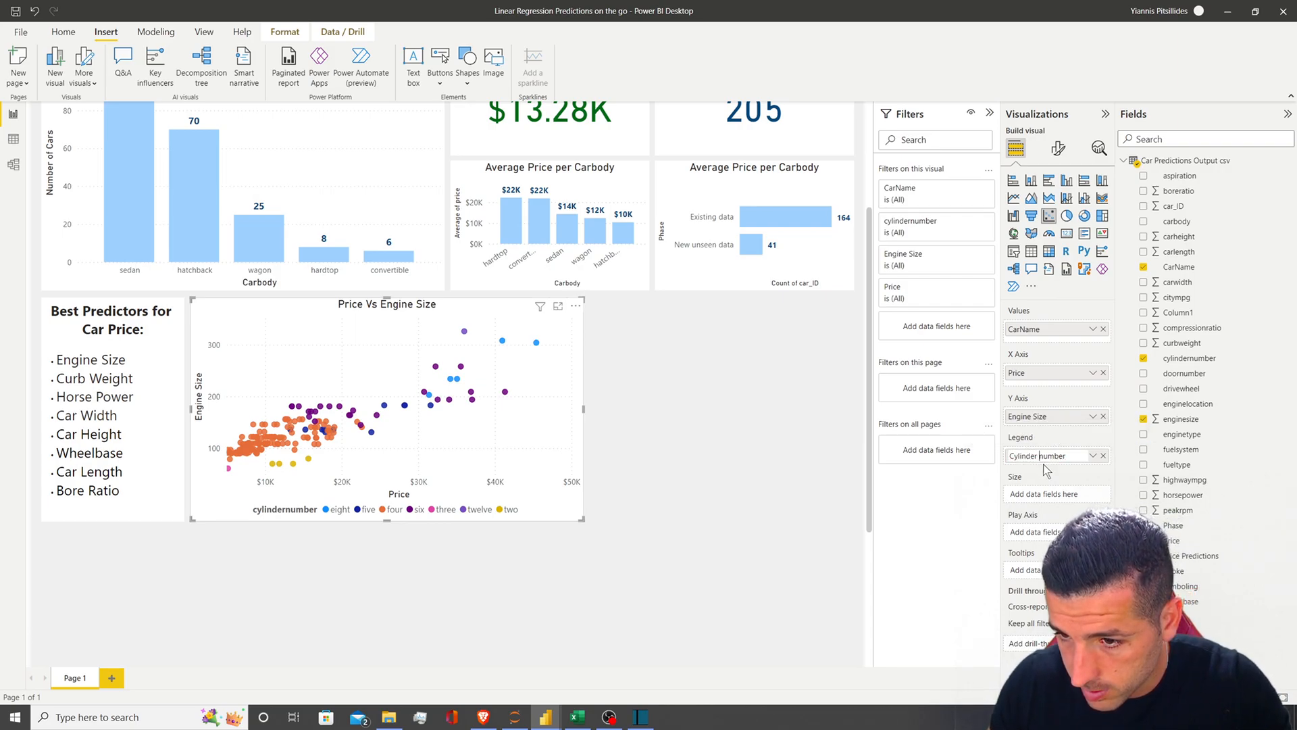
{"action": "key", "text": "Return"}
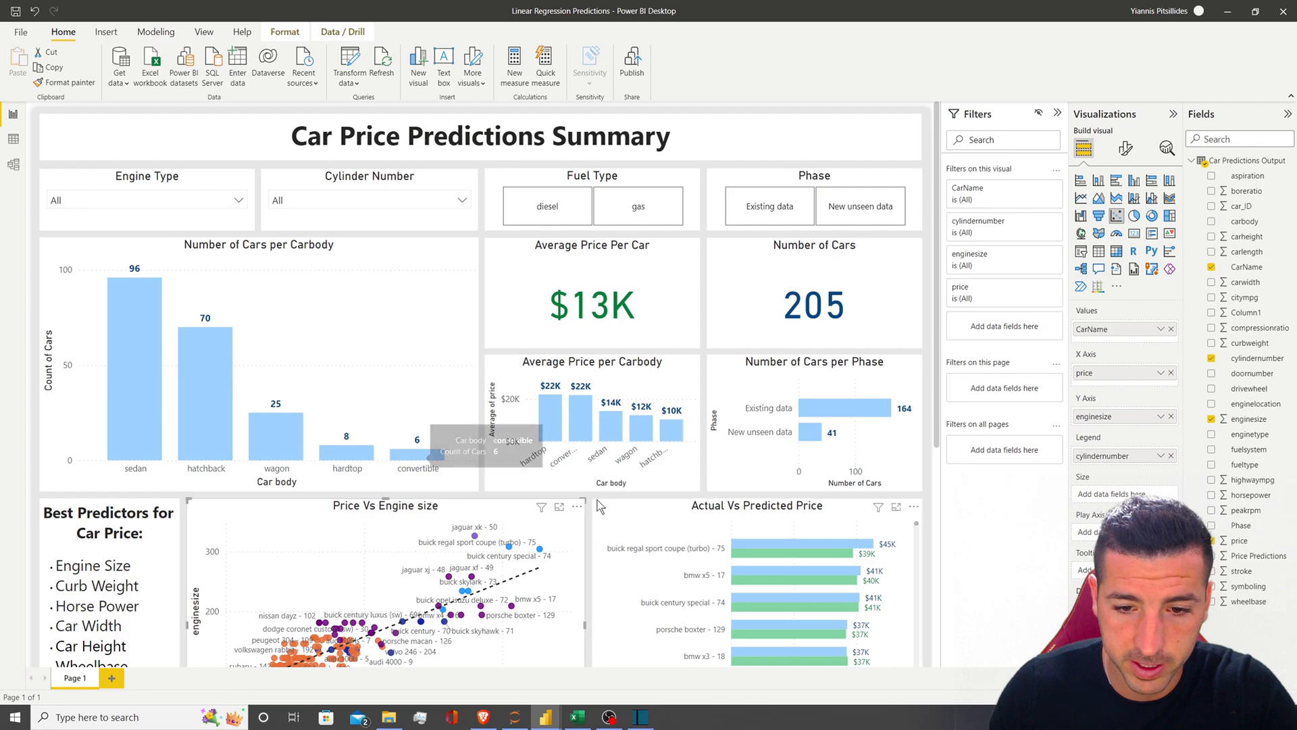
Check the original Price Vs Engine size chart, and add a trend line to the on the go report's scatter chart
{"action": "scroll", "coordinate": [427, 480], "scroll_direction": "down", "scroll_amount": 5}
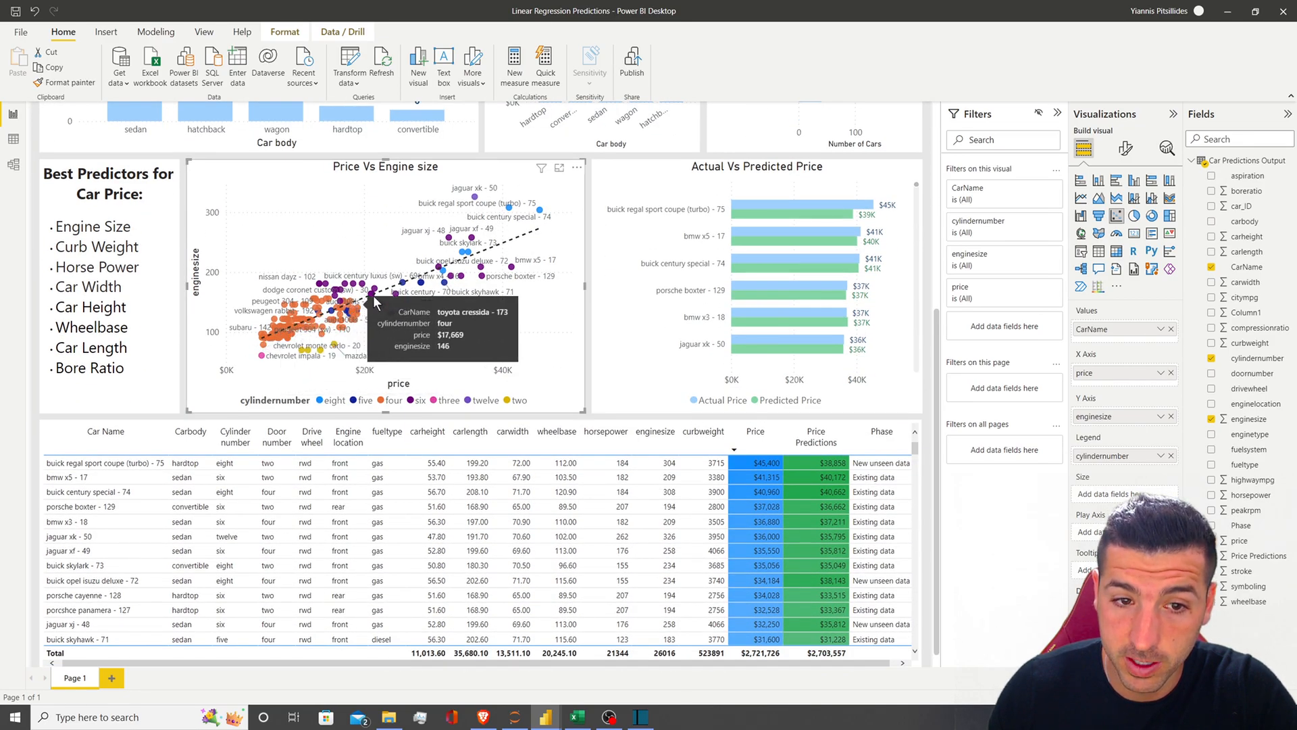
{"action": "left_click", "coordinate": [1228, 12]}
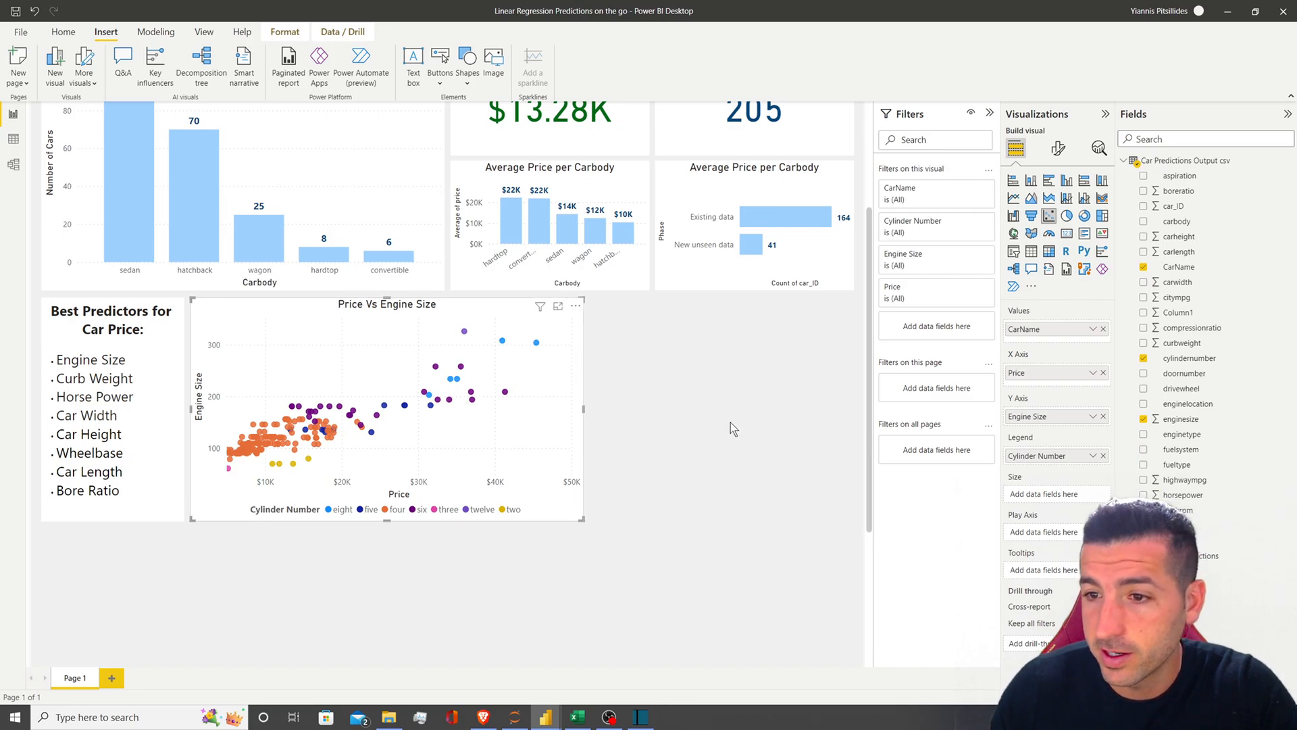
{"action": "left_click", "coordinate": [1098, 152]}
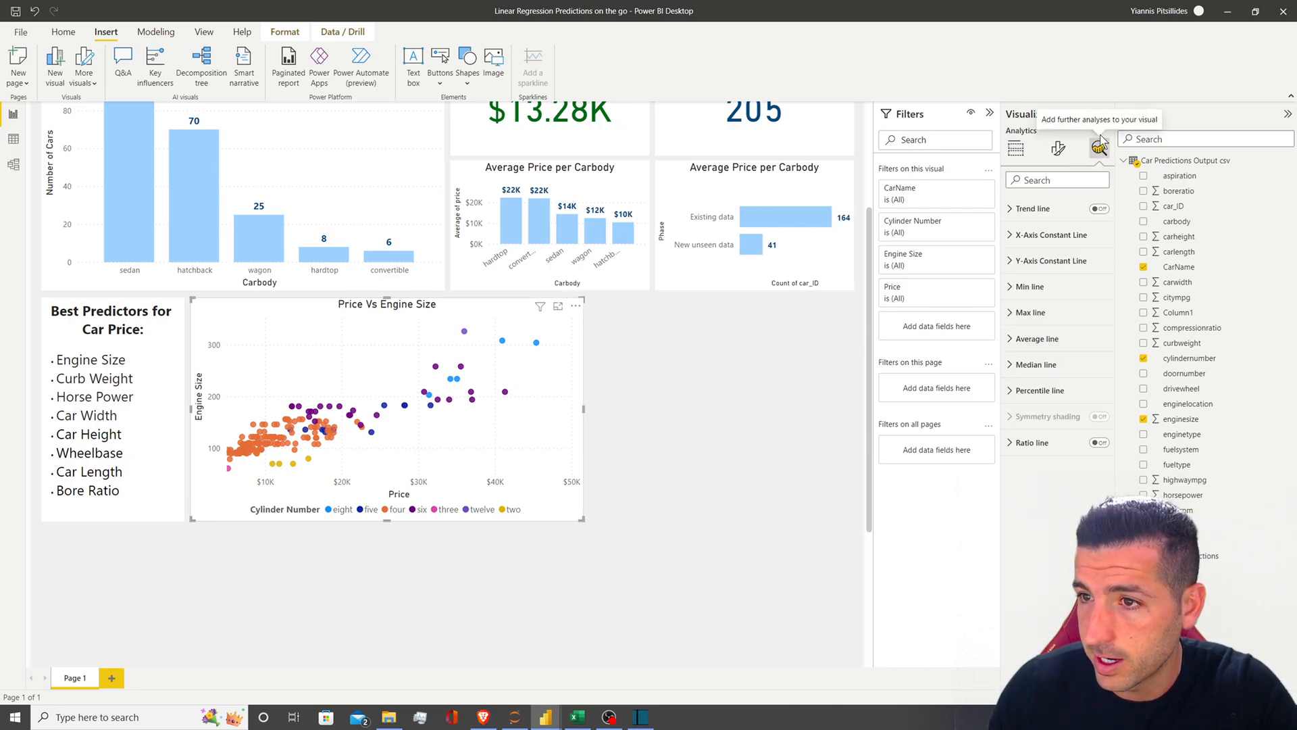
{"action": "left_click", "coordinate": [1099, 209]}
{"action": "left_click", "coordinate": [1033, 210]}
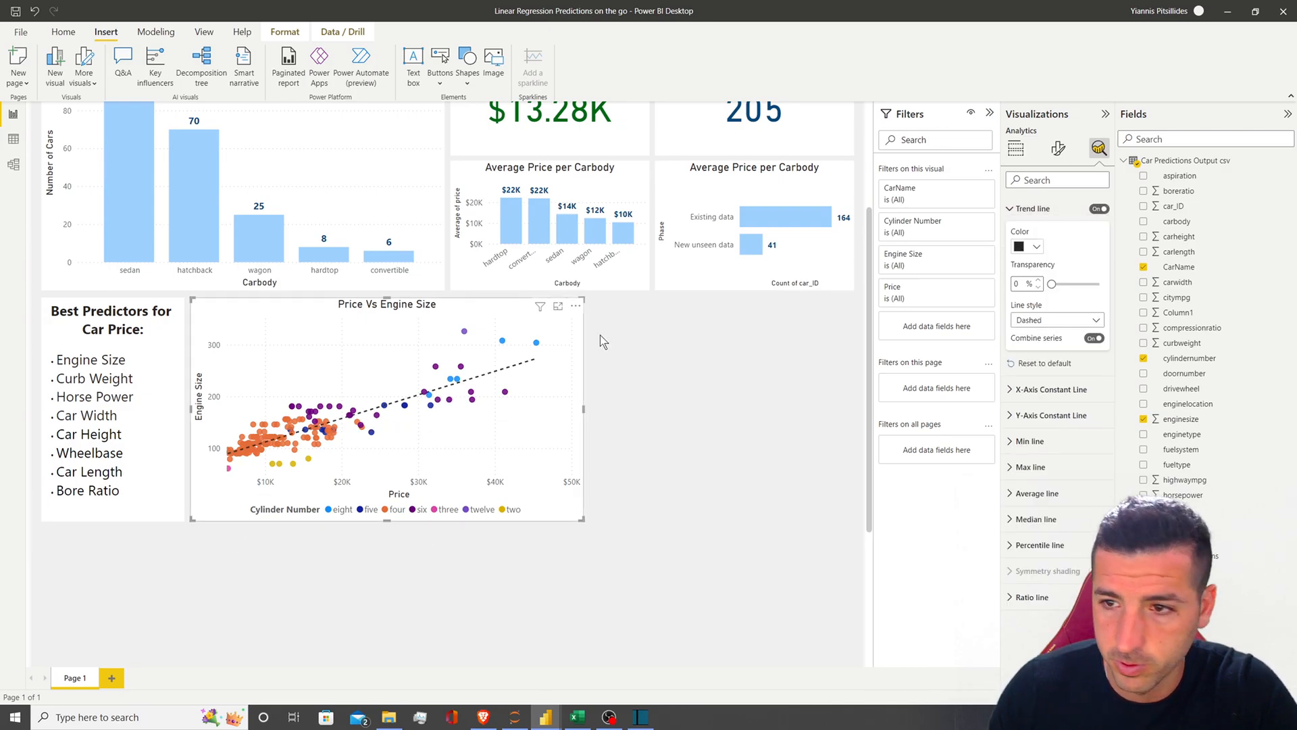
Turn on category labels for the Price Vs Engine Size chart, and inspect the chart in focus mode before returning to the report
{"action": "left_click", "coordinate": [1016, 148]}
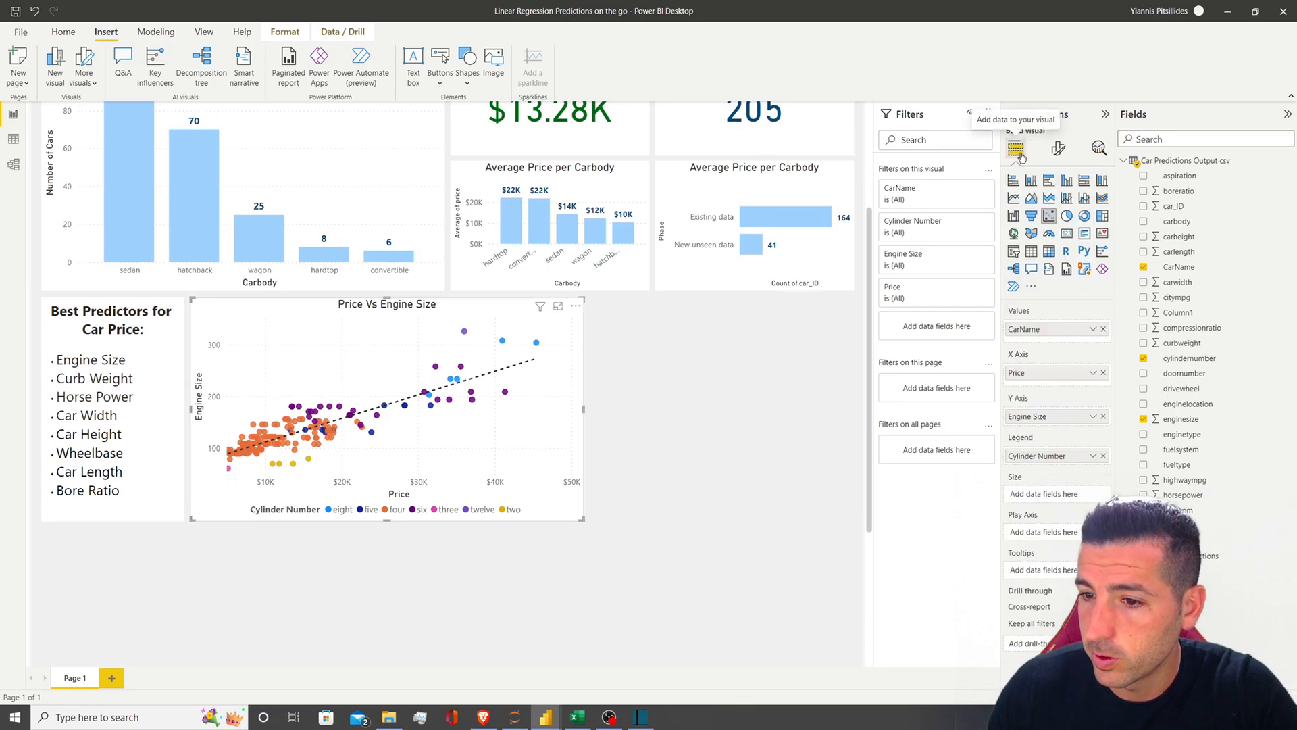
{"action": "left_click", "coordinate": [1057, 148]}
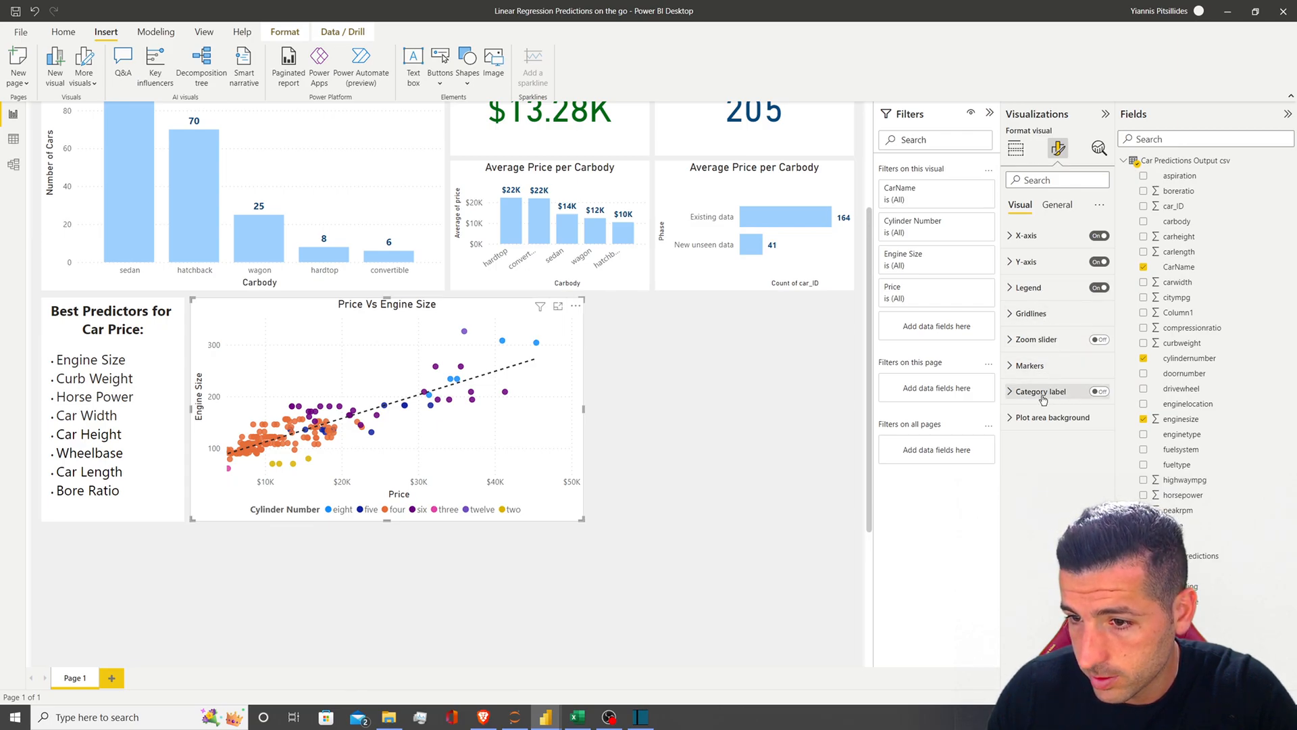
{"action": "left_click", "coordinate": [1098, 392]}
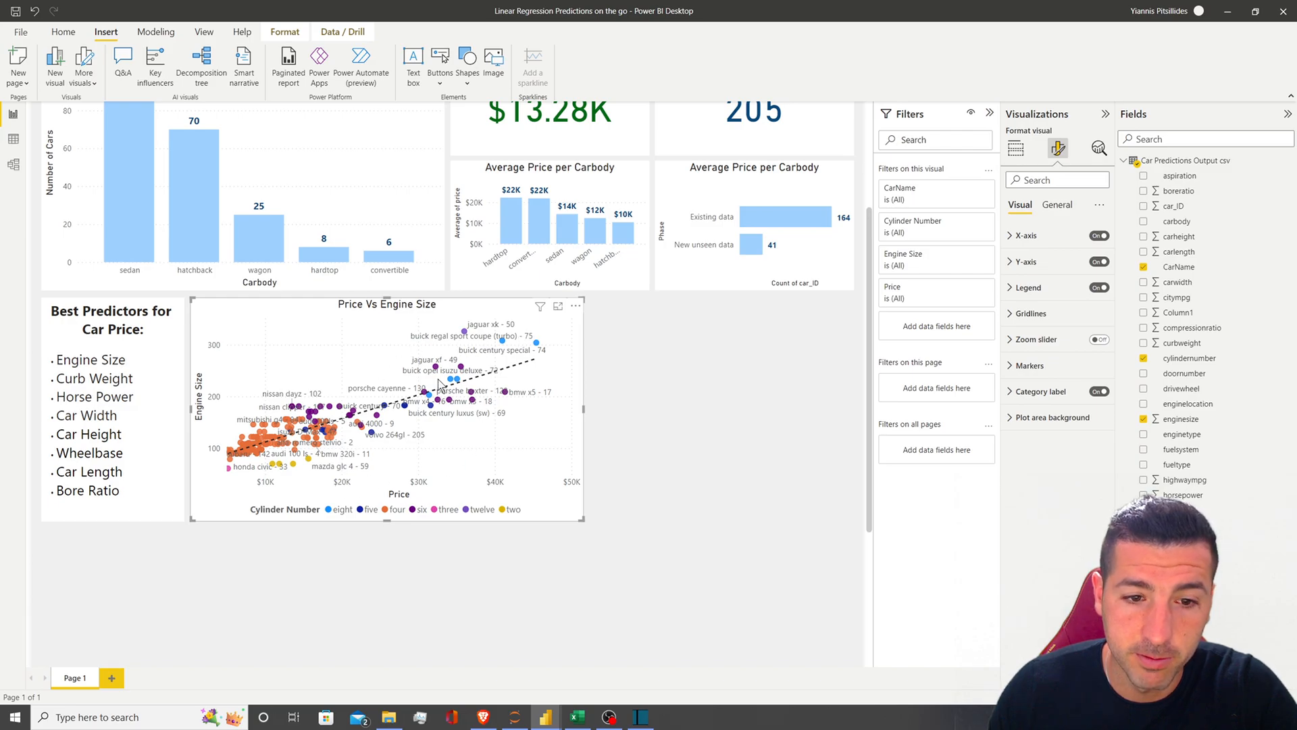
{"action": "left_click", "coordinate": [559, 310]}
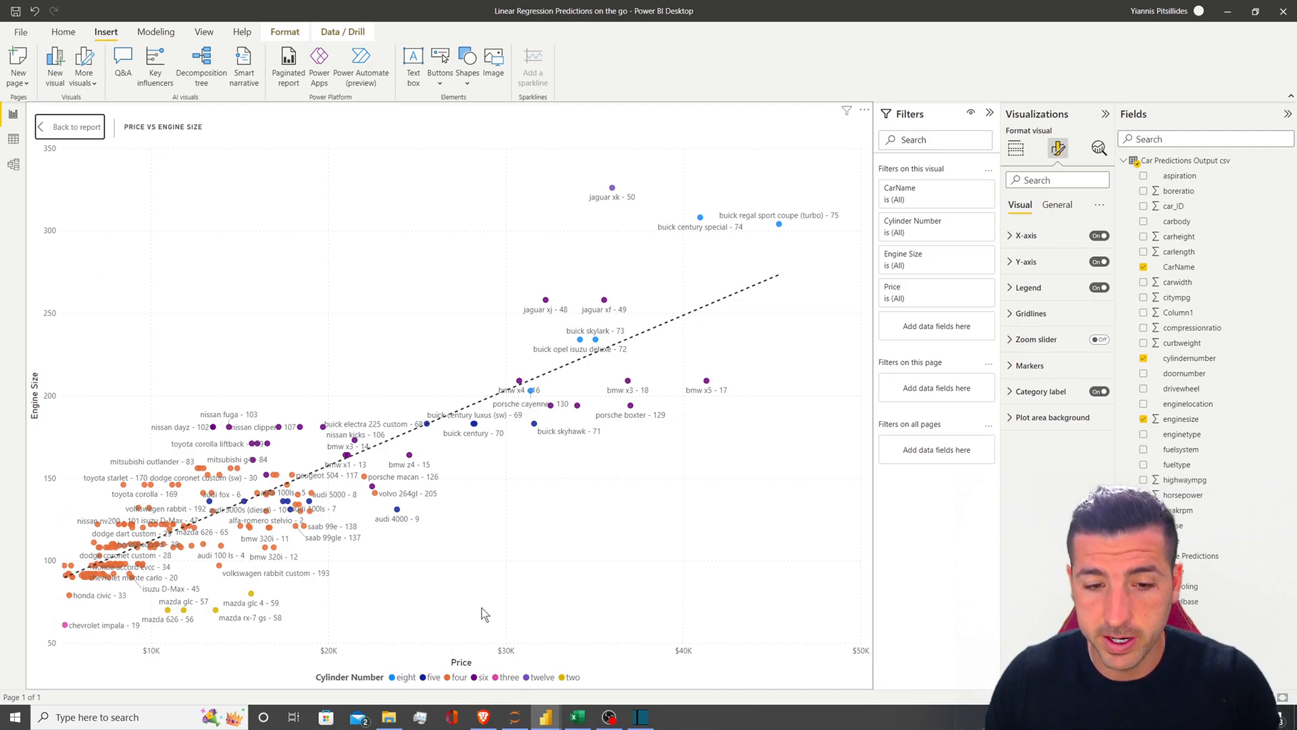
{"action": "left_click", "coordinate": [55, 128]}
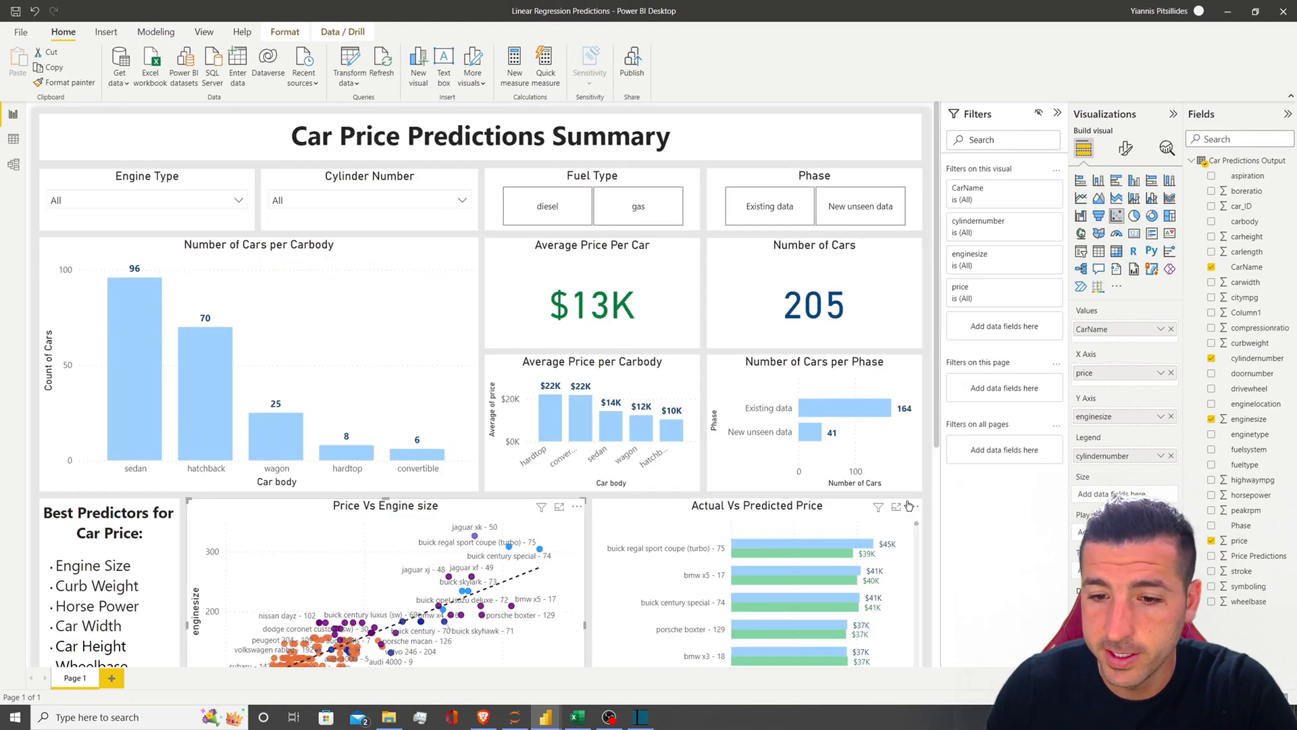
Examine the original report's Actual Vs Predicted Price chart, including its assigned fields and the full list of cars
{"action": "scroll", "coordinate": [919, 507], "scroll_direction": "down", "scroll_amount": 3}
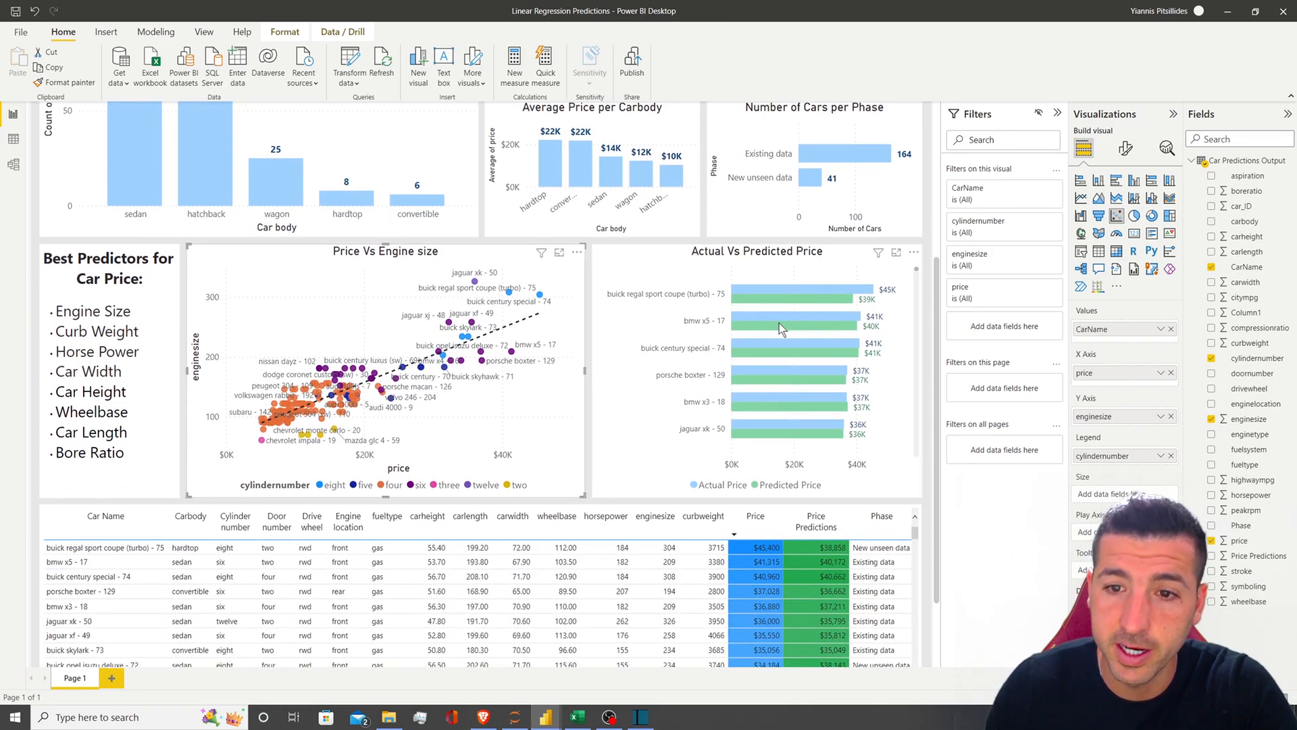
{"action": "left_click", "coordinate": [742, 257]}
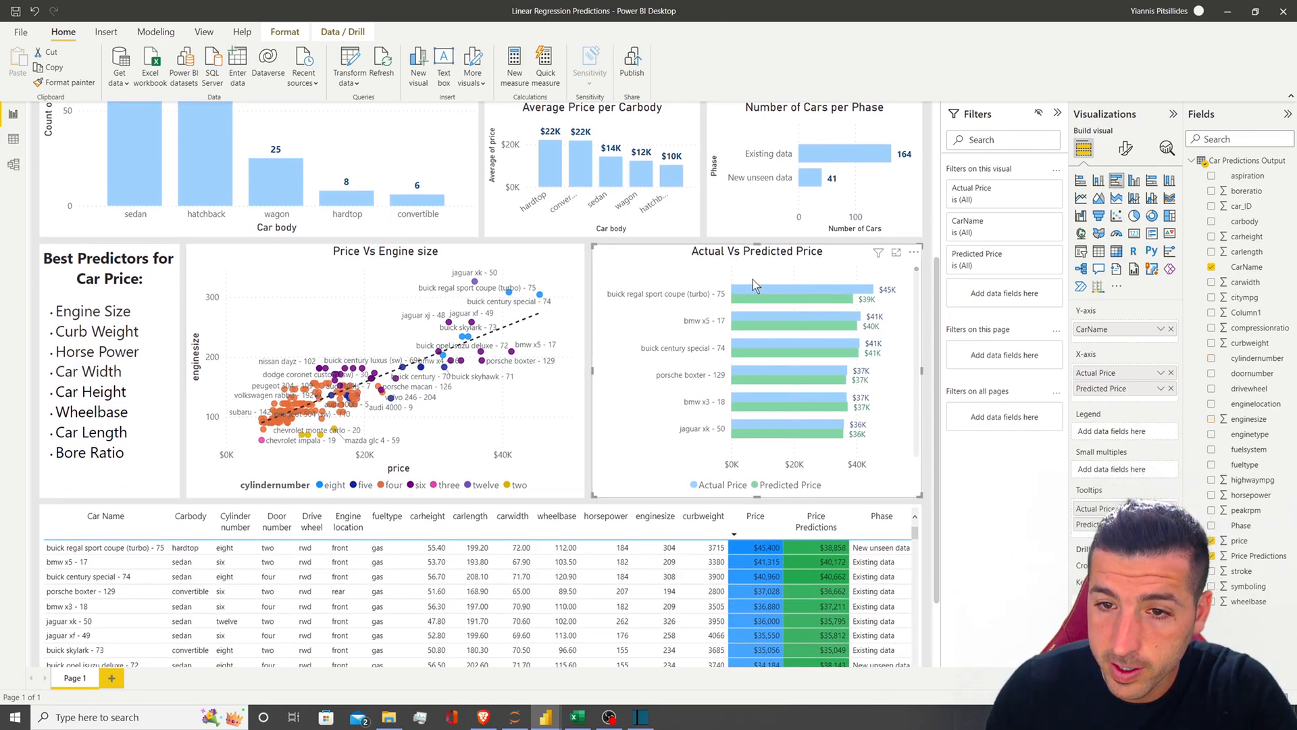
{"action": "scroll", "coordinate": [860, 365], "scroll_direction": "down", "scroll_amount": 5}
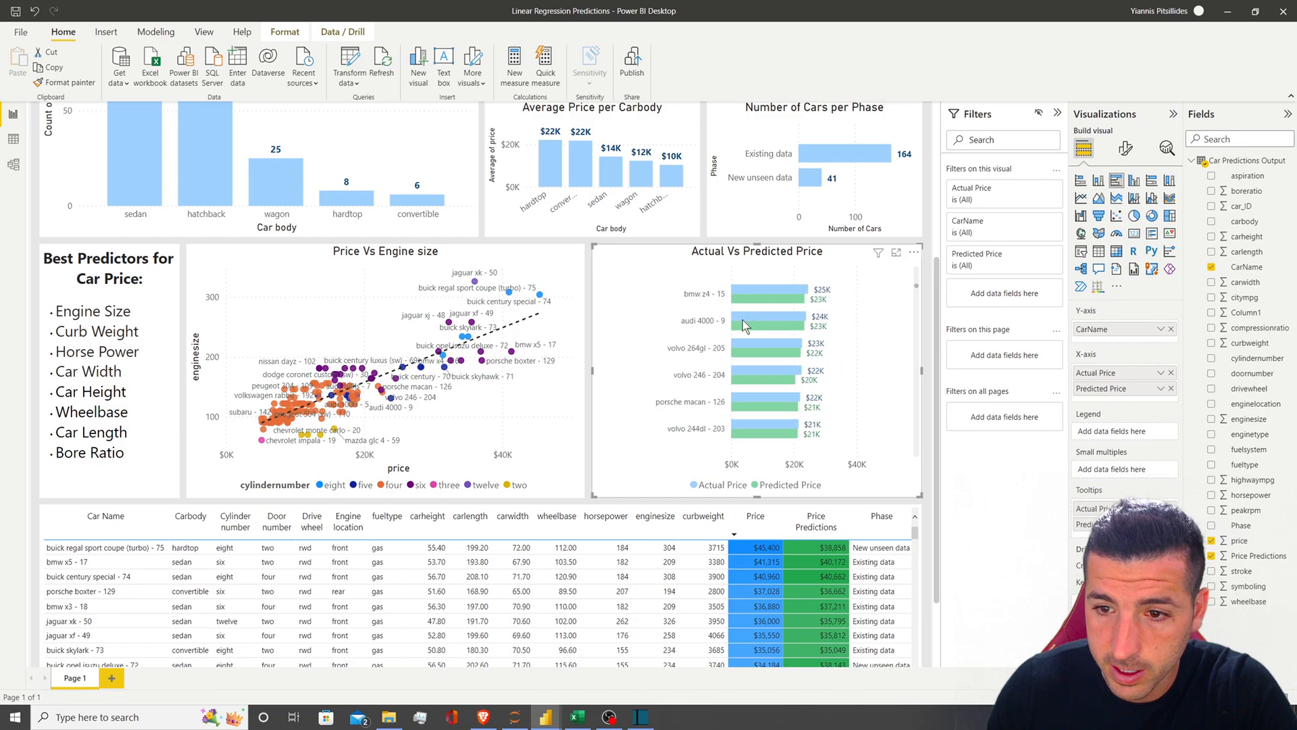
{"action": "scroll", "coordinate": [770, 358], "scroll_direction": "up", "scroll_amount": 3}
{"action": "scroll", "coordinate": [775, 368], "scroll_direction": "up", "scroll_amount": 3}
{"action": "mouse_move", "coordinate": [812, 324]}
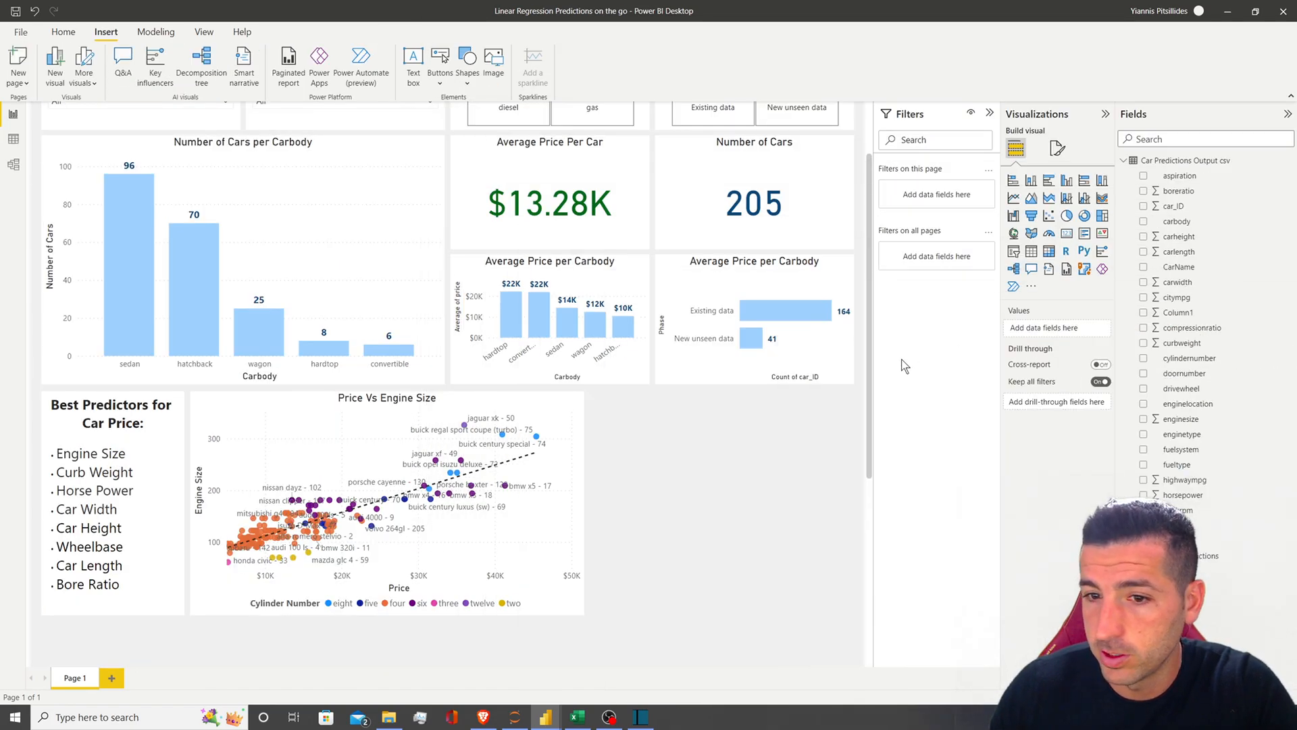
Add a clustered bar chart beside the Price Vs Engine Size chart and widen it to align with the visuals above
{"action": "left_click", "coordinate": [1048, 180]}
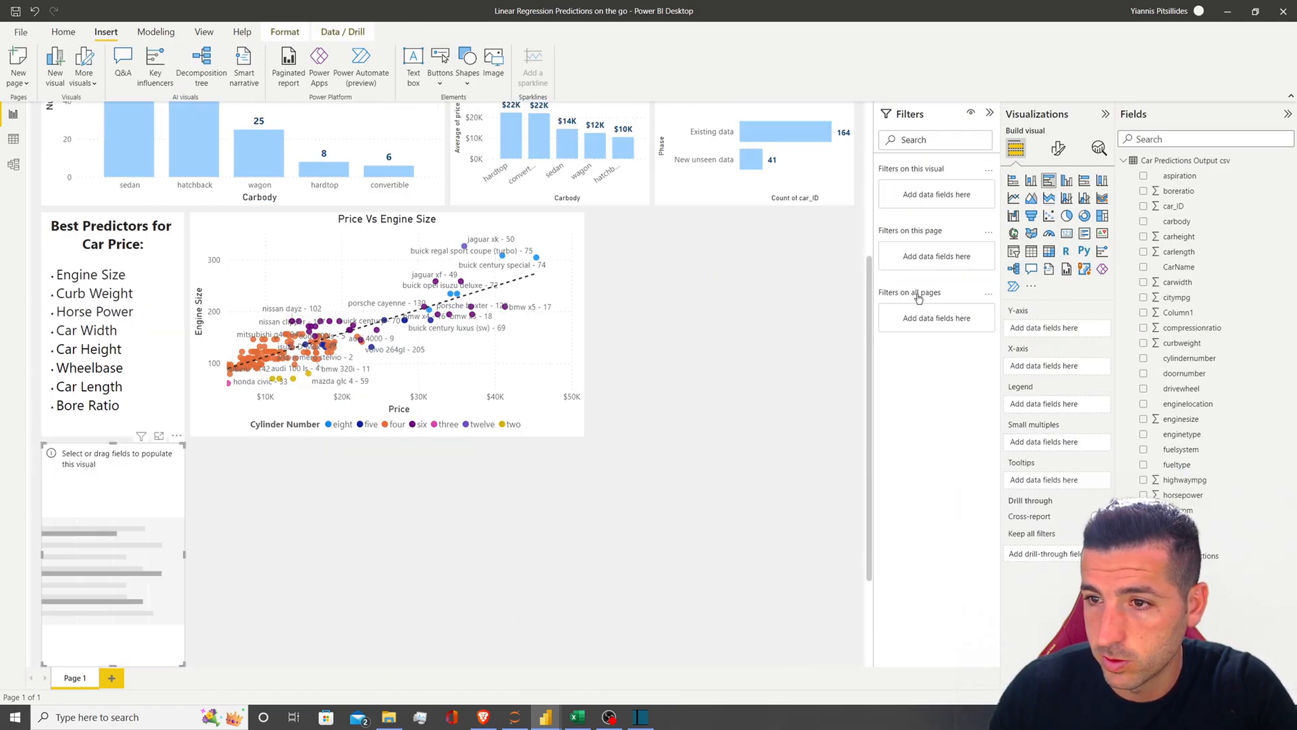
{"action": "left_click_drag", "start_coordinate": [94, 466], "coordinate": [655, 228]}
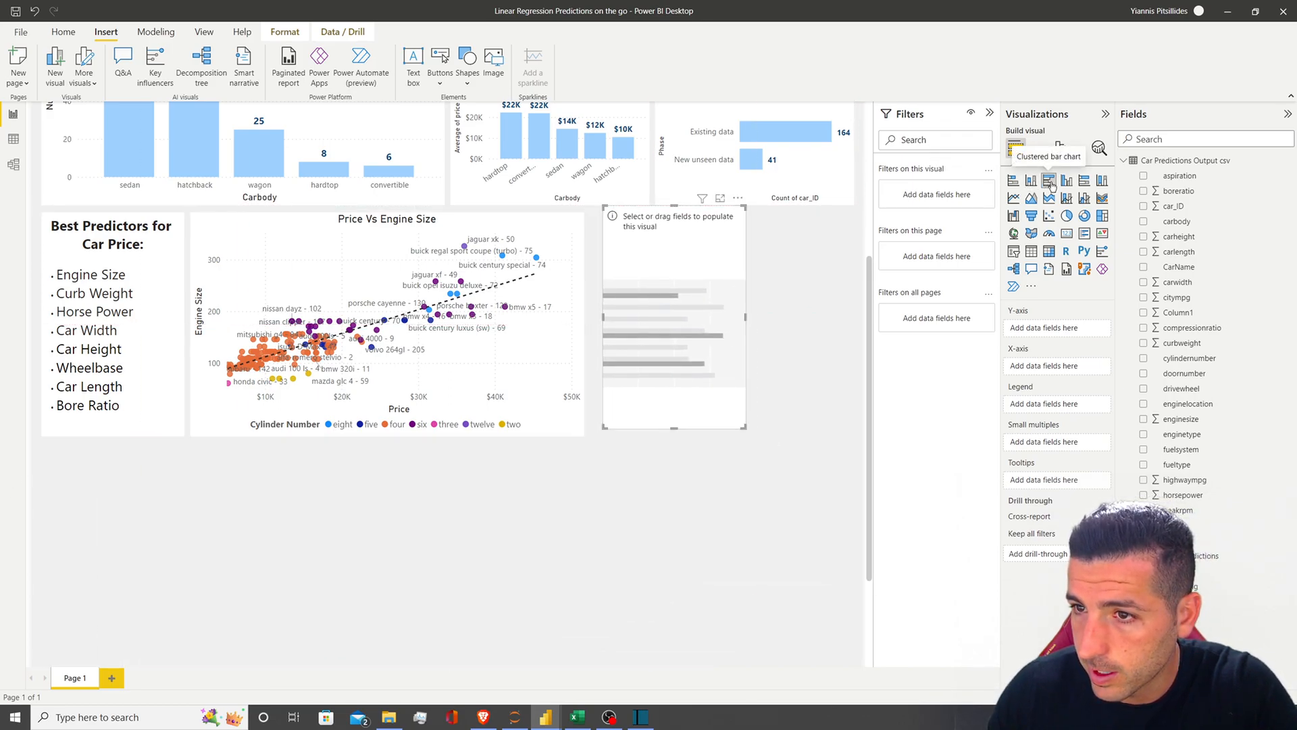
{"action": "left_click_drag", "start_coordinate": [659, 221], "coordinate": [645, 228]}
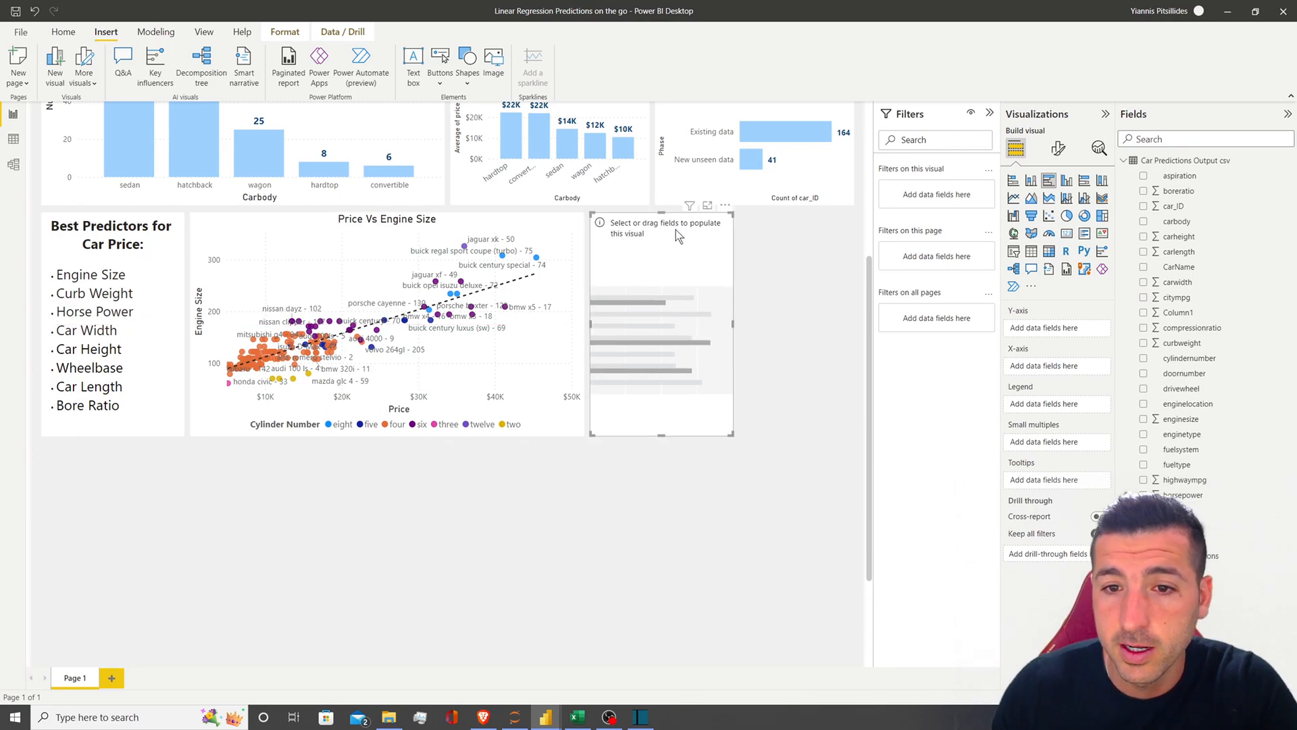
{"action": "left_click_drag", "start_coordinate": [731, 326], "coordinate": [854, 294]}
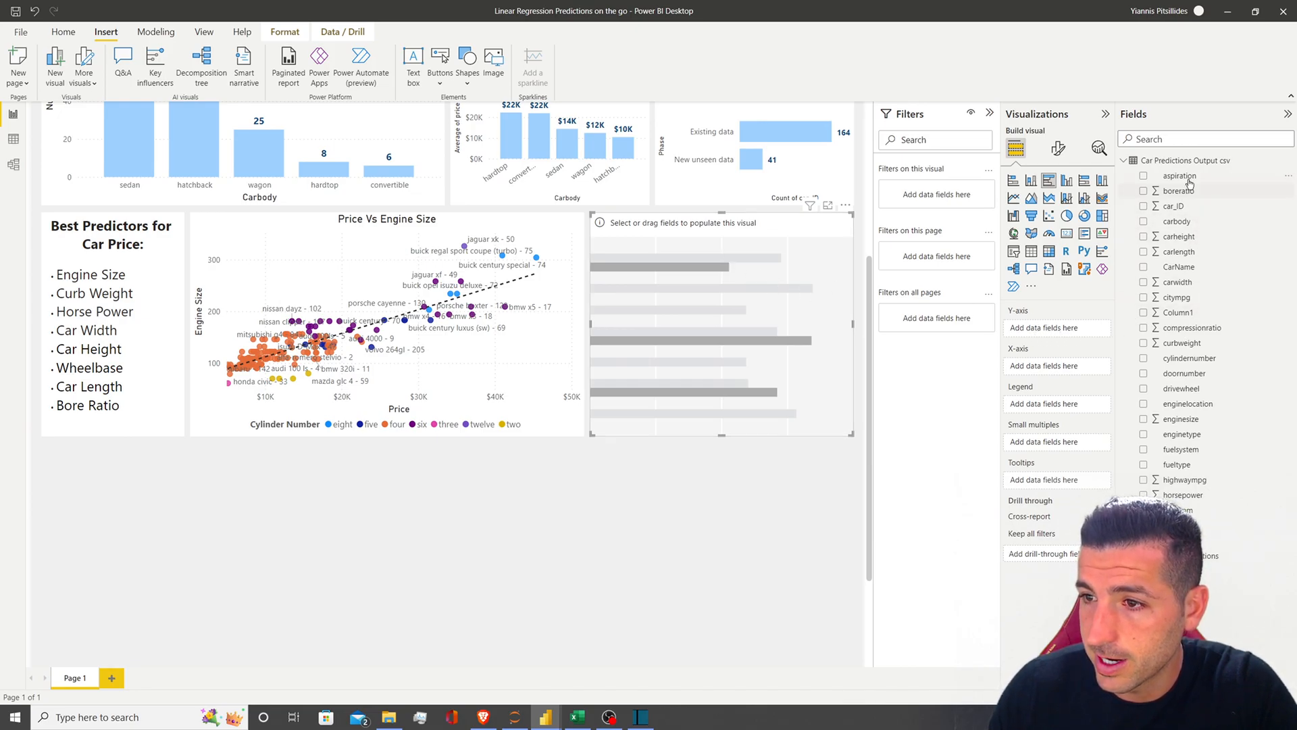
Assign CarName to the new bar chart's Y-axis, and price and Price Predictions to its X-axis
{"action": "left_click_drag", "start_coordinate": [1182, 276], "coordinate": [1044, 328]}
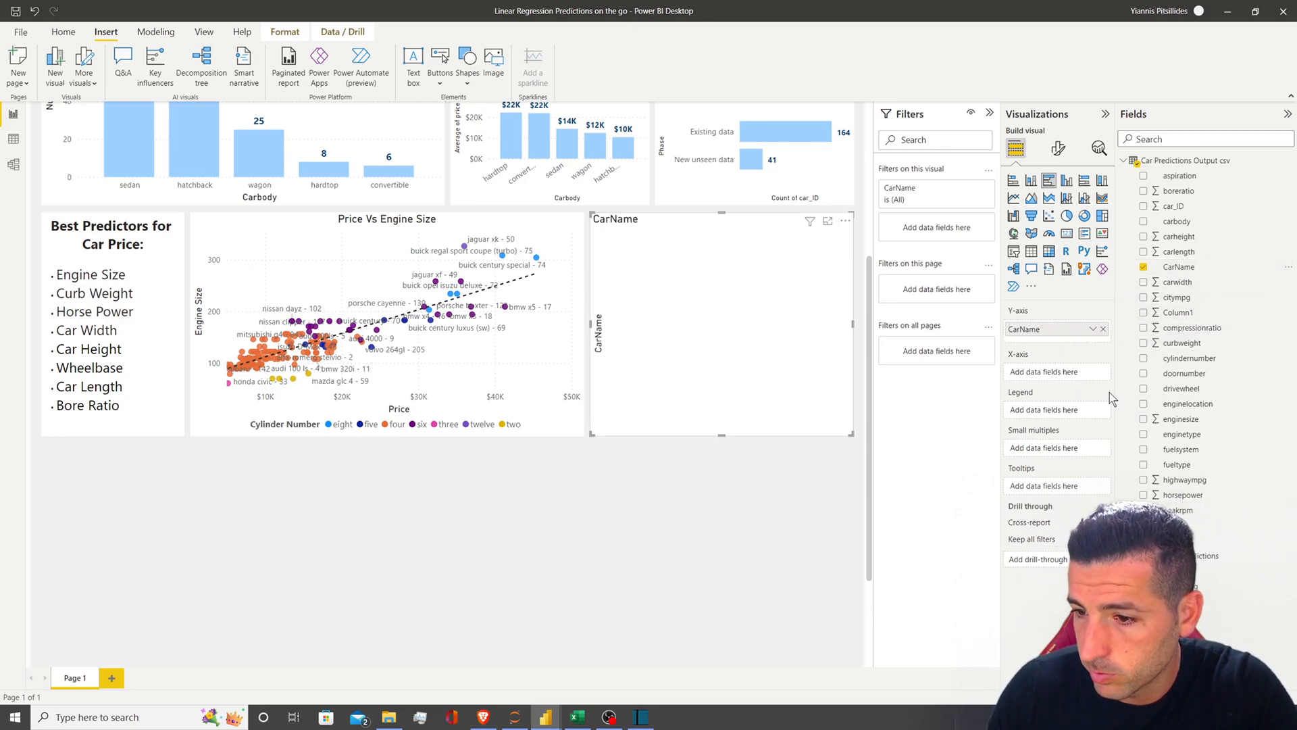
{"action": "left_click_drag", "start_coordinate": [1174, 540], "coordinate": [1049, 376]}
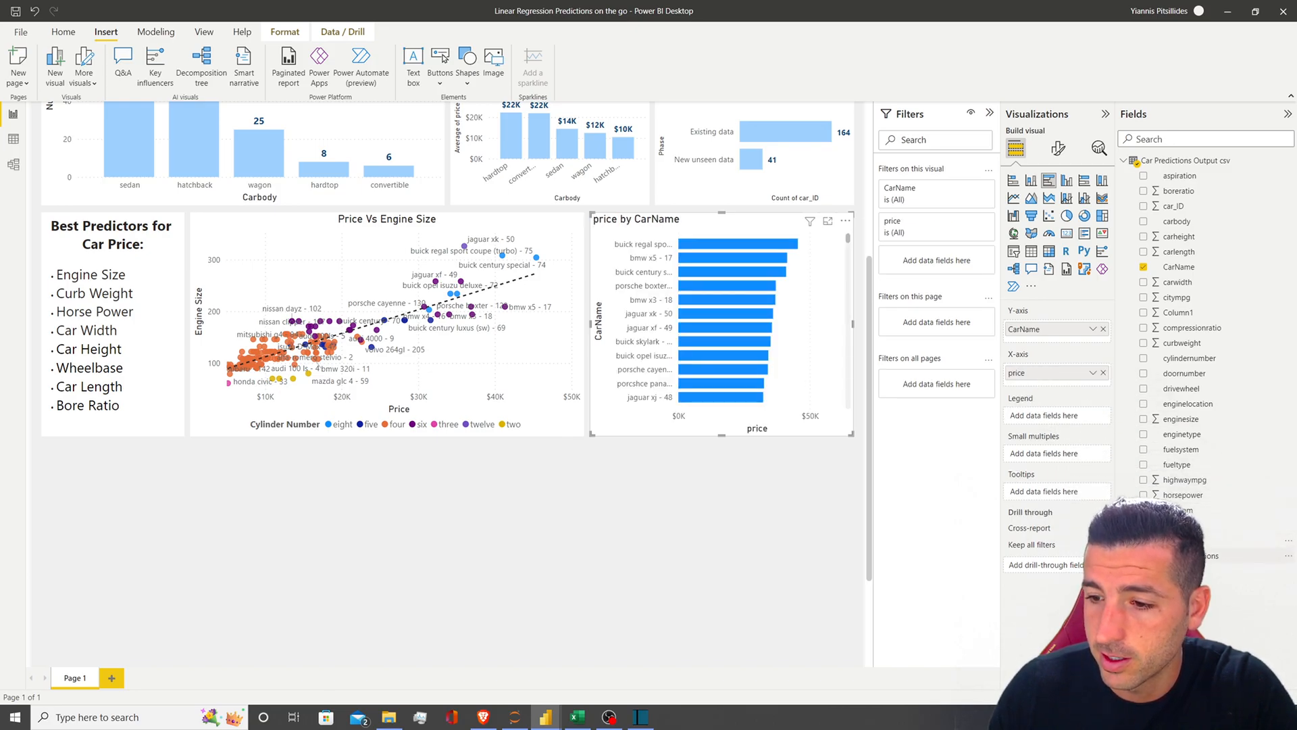
{"action": "left_click_drag", "start_coordinate": [1209, 555], "coordinate": [1061, 390]}
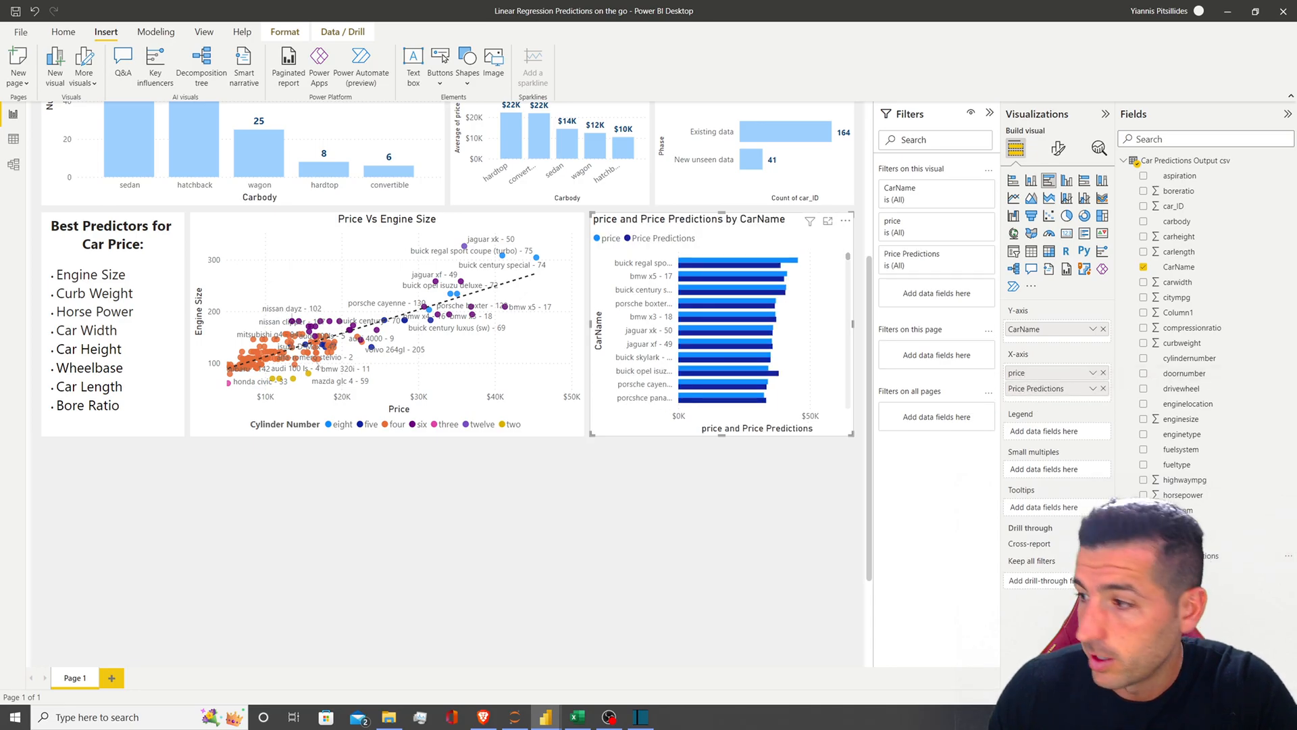
Rename the bar chart's X-axis fields as Actual Price and Predicted Price
{"action": "double_click", "coordinate": [1037, 372]}
{"action": "type", "text": "Actual Price"}
{"action": "key", "text": "Return"}
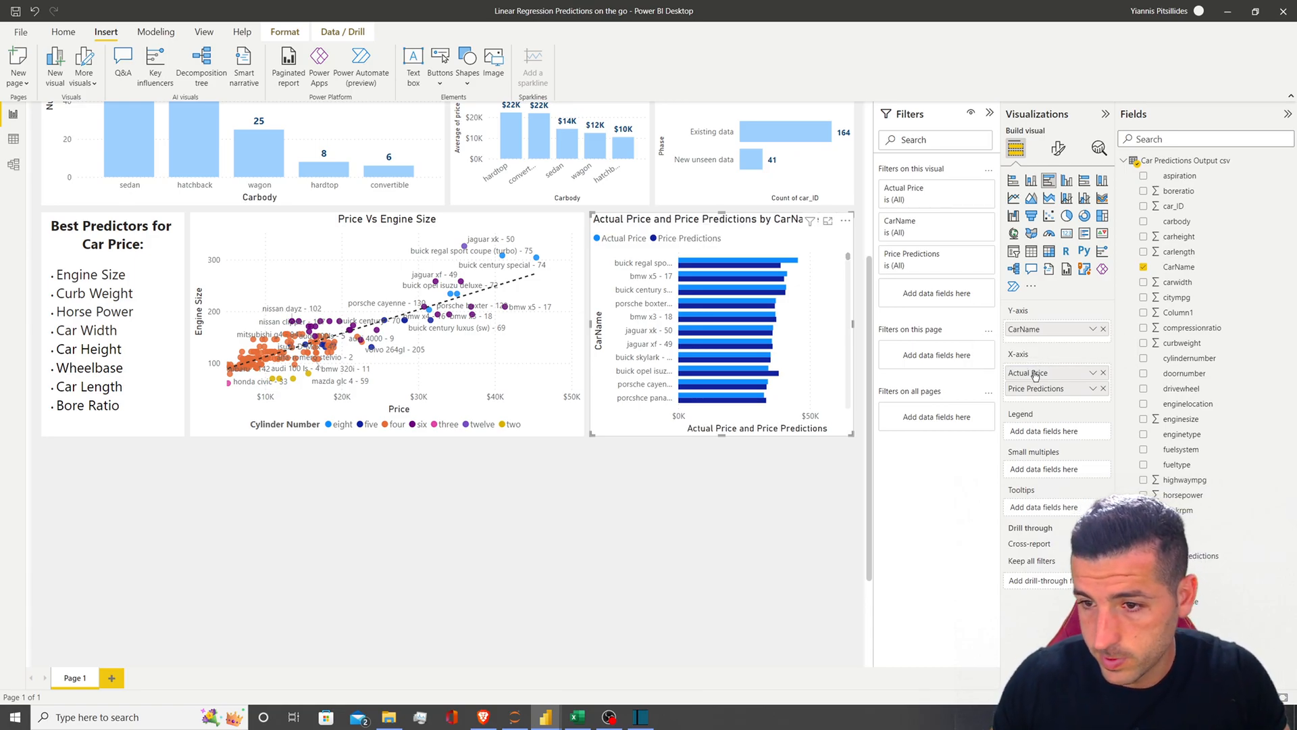
{"action": "double_click", "coordinate": [1025, 390]}
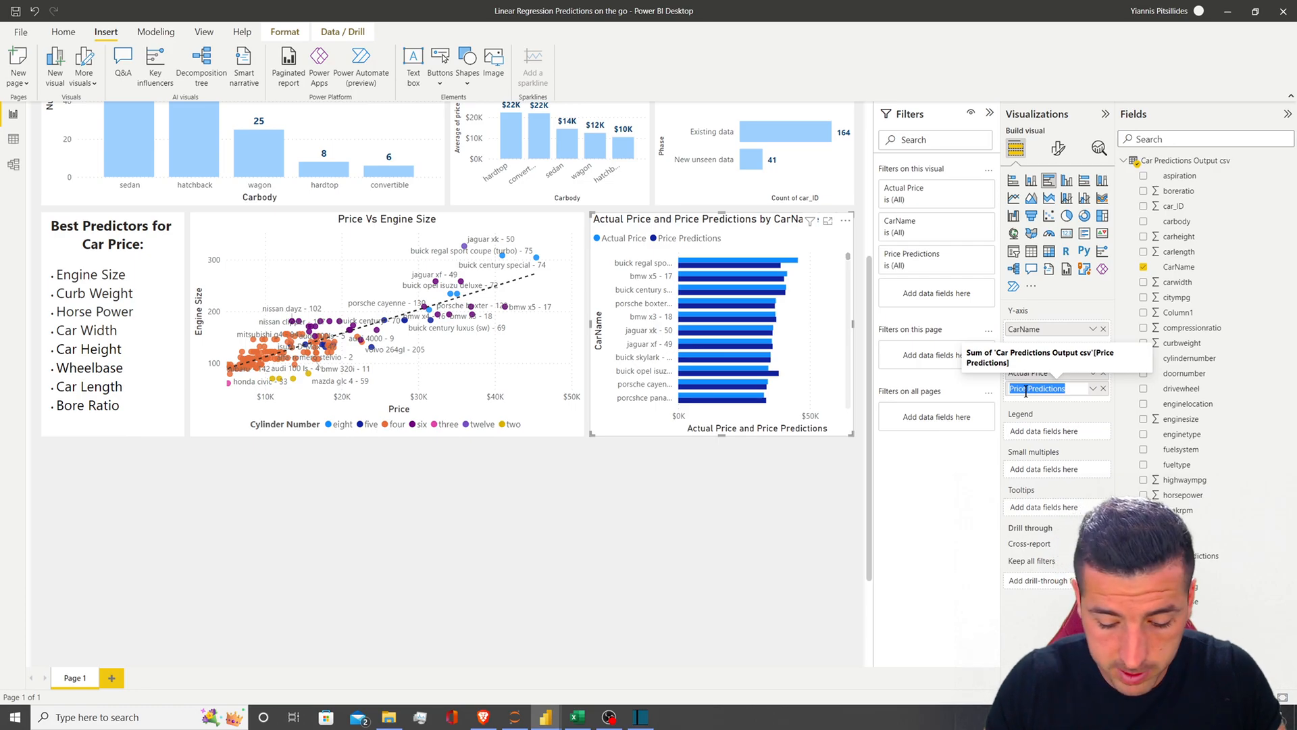
{"action": "type", "text": "Predicted Price"}
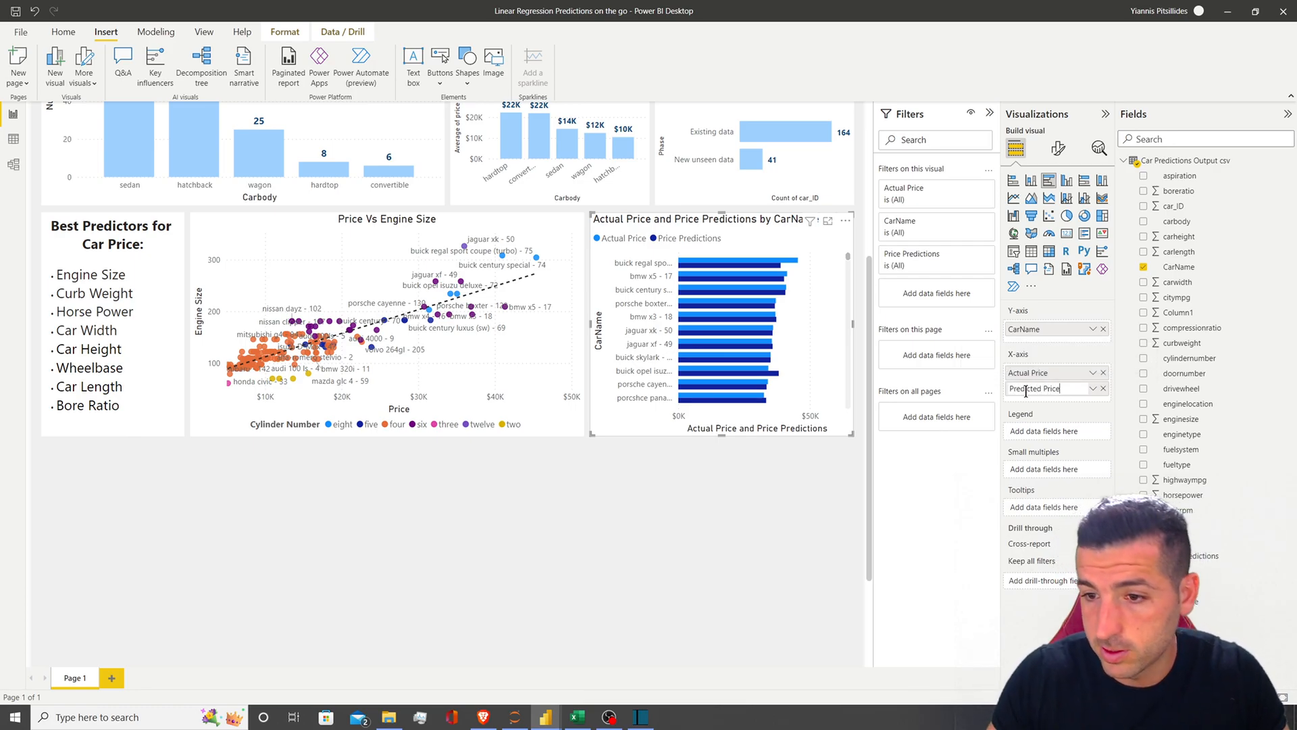
{"action": "key", "text": "Return"}
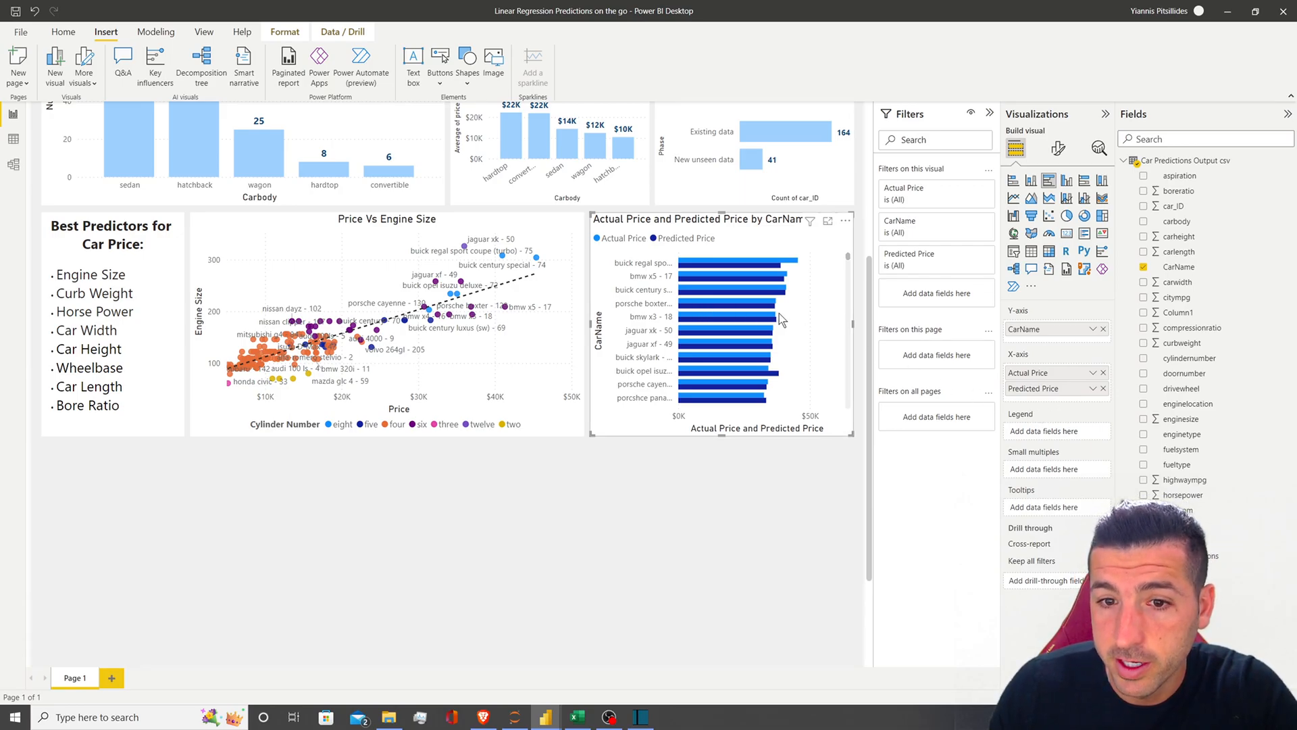
Format the bar chart's Y-axis with a 50% maximum area width and font size 8, and turn off its title
{"action": "left_click", "coordinate": [1058, 148]}
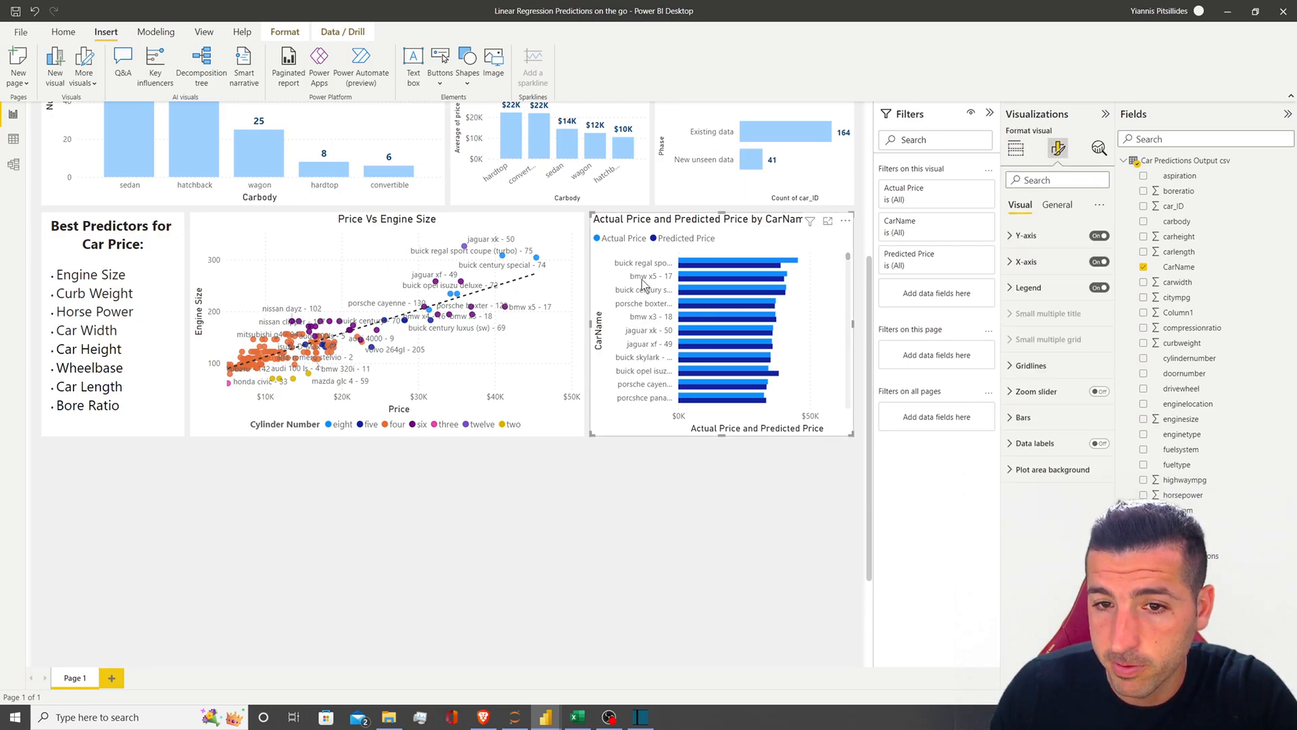
{"action": "left_click", "coordinate": [1028, 235]}
{"action": "left_click_drag", "start_coordinate": [1067, 384], "coordinate": [1095, 383]}
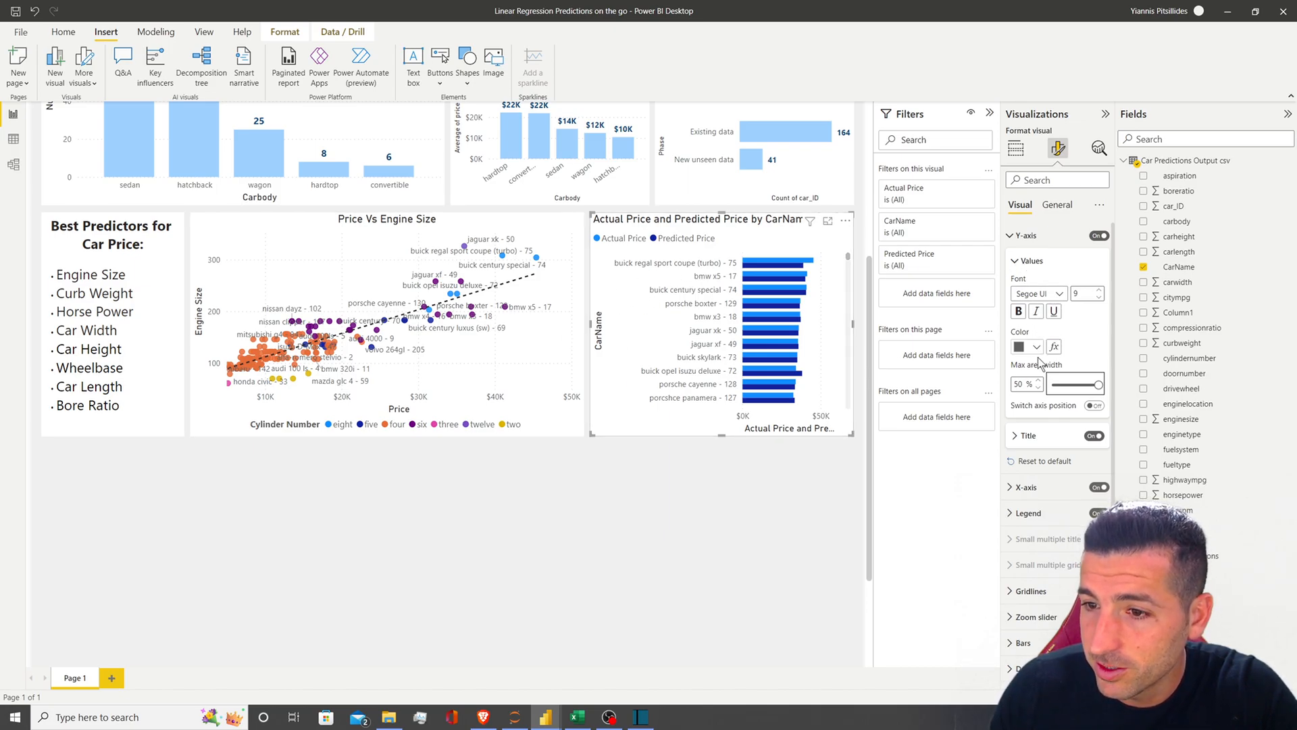
{"action": "left_click", "coordinate": [1100, 298]}
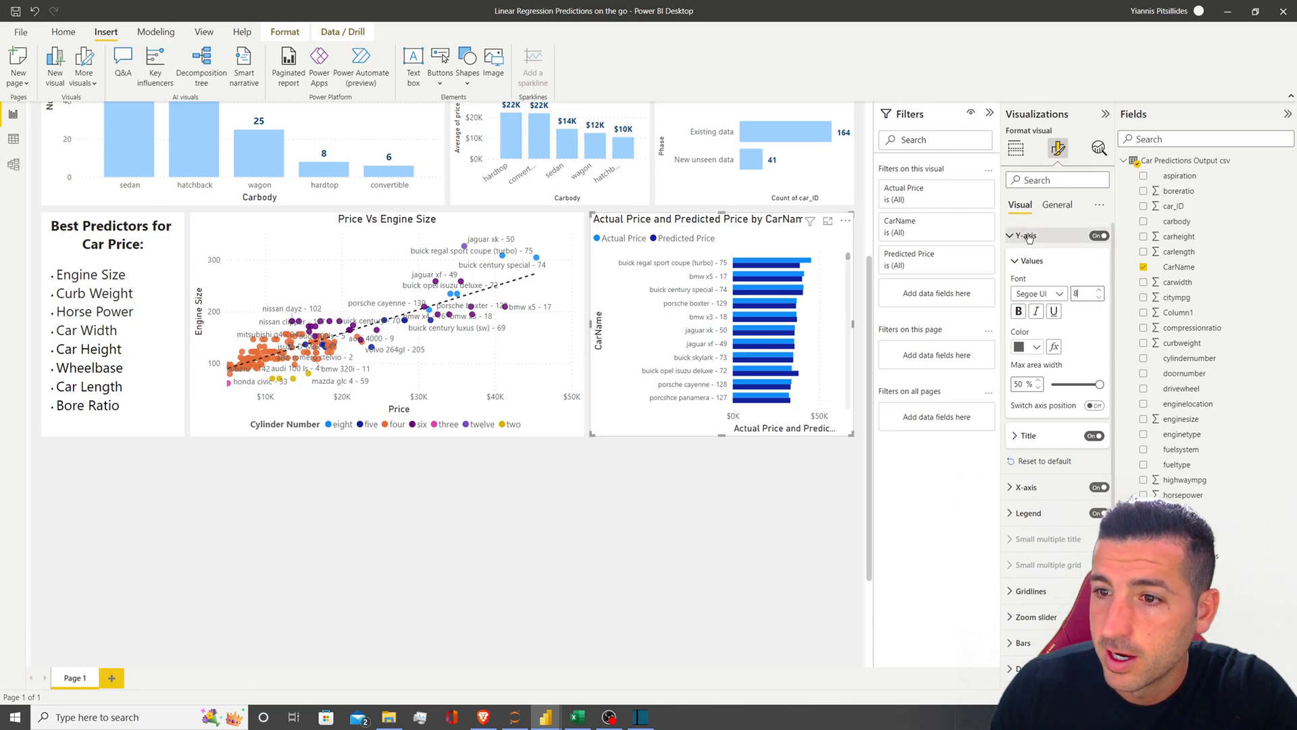
{"action": "left_click", "coordinate": [1024, 436]}
{"action": "left_click", "coordinate": [1093, 435]}
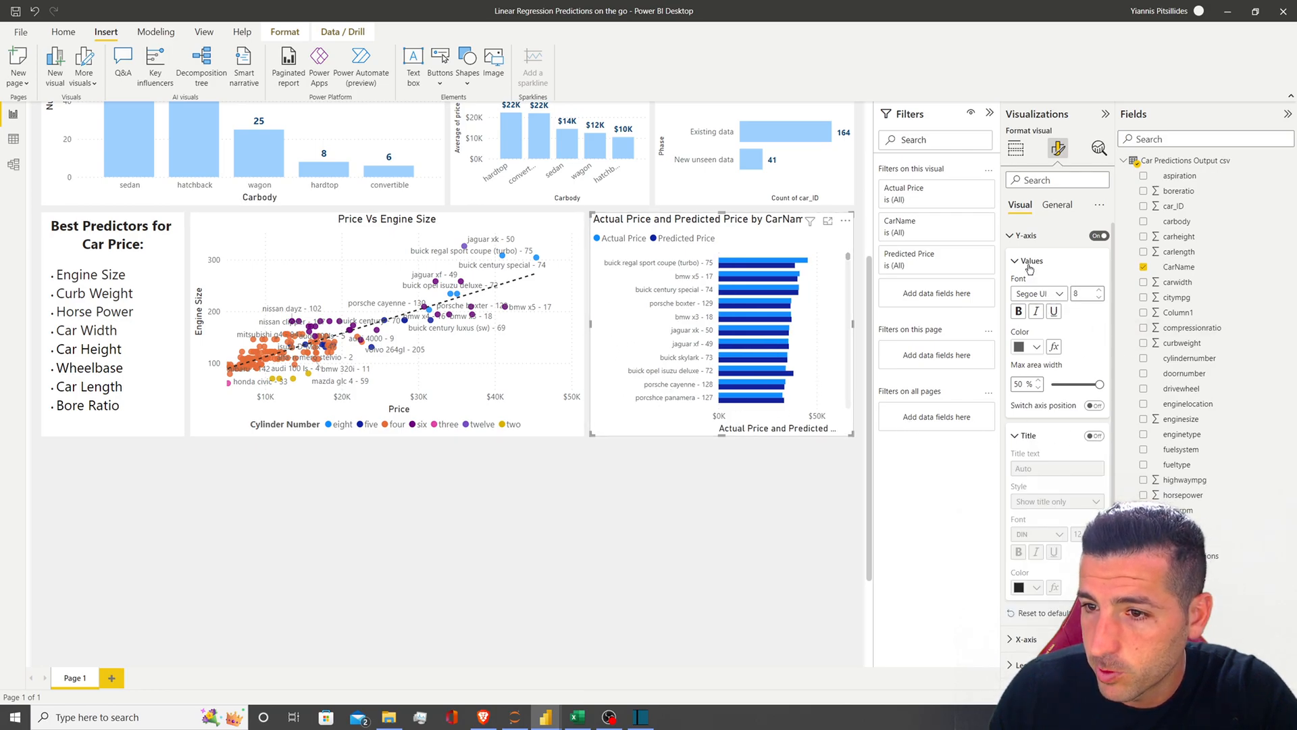
{"action": "left_click", "coordinate": [1024, 238]}
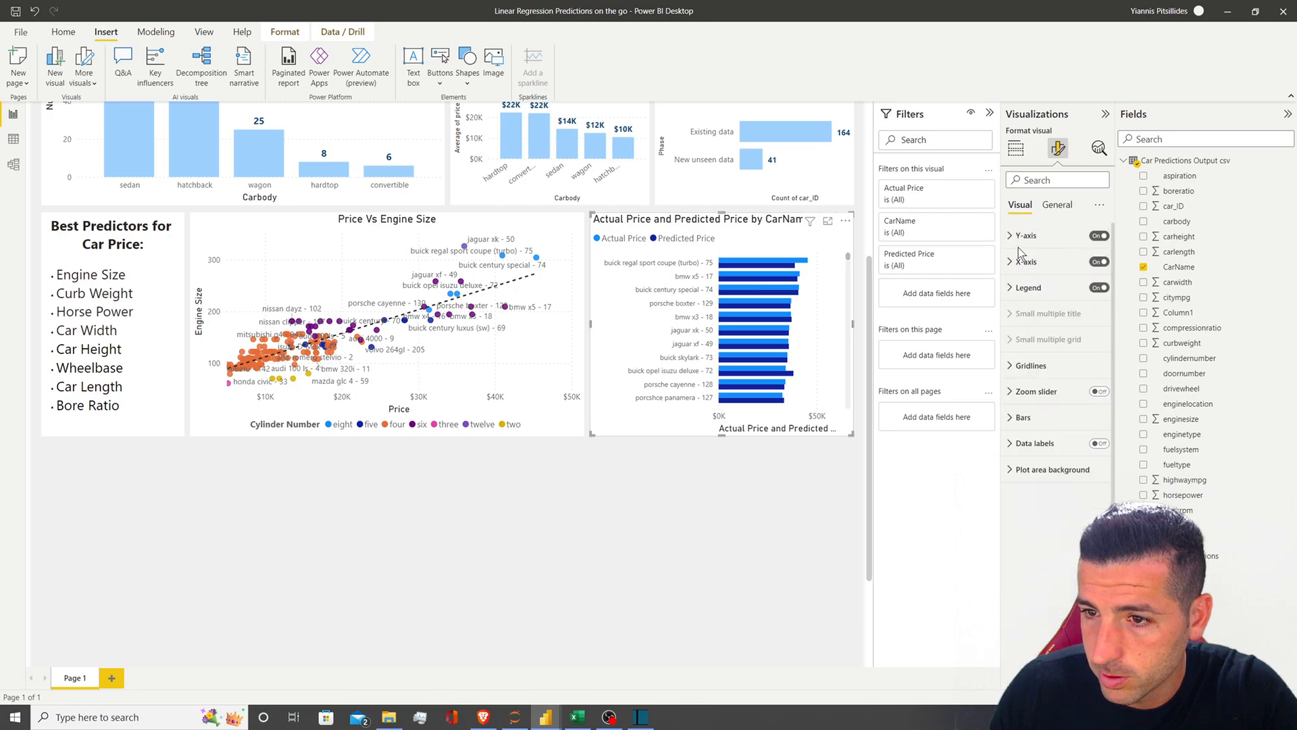
Turn off the bar chart's X-axis values and turn on its data labels
{"action": "left_click", "coordinate": [1099, 261]}
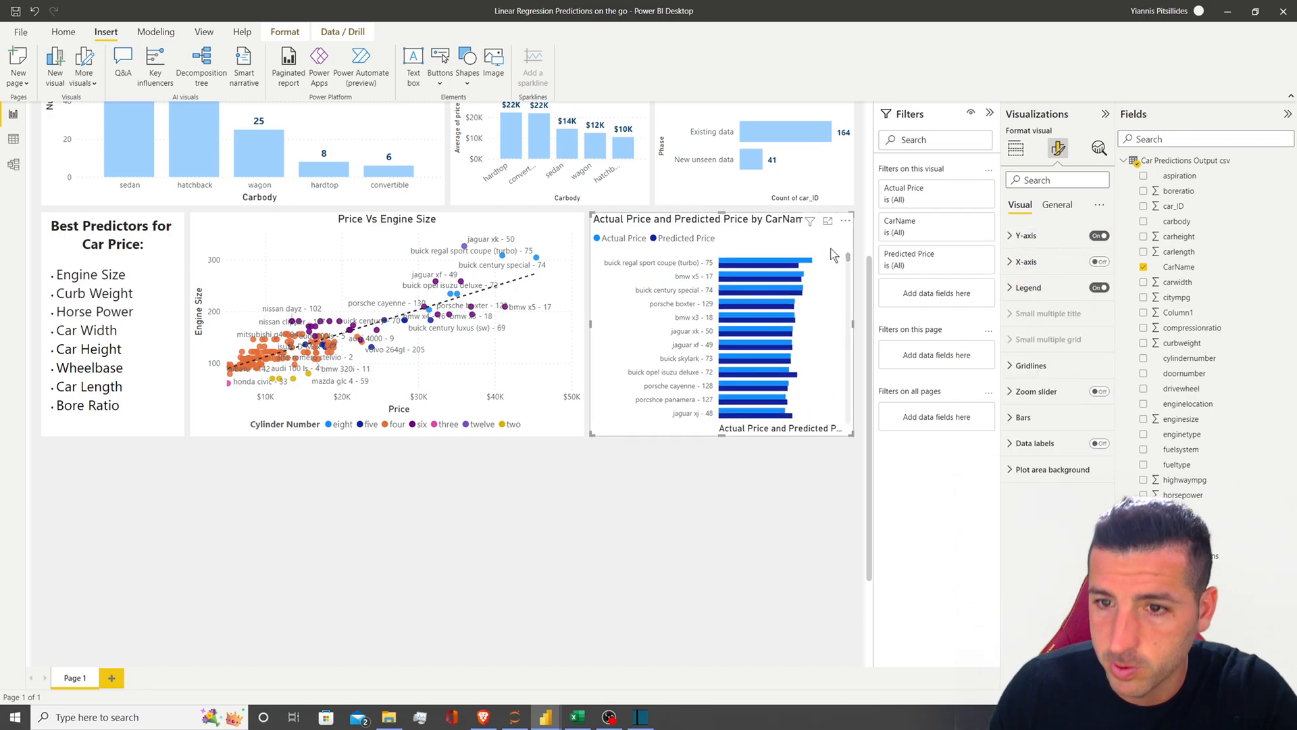
{"action": "left_click", "coordinate": [1099, 443]}
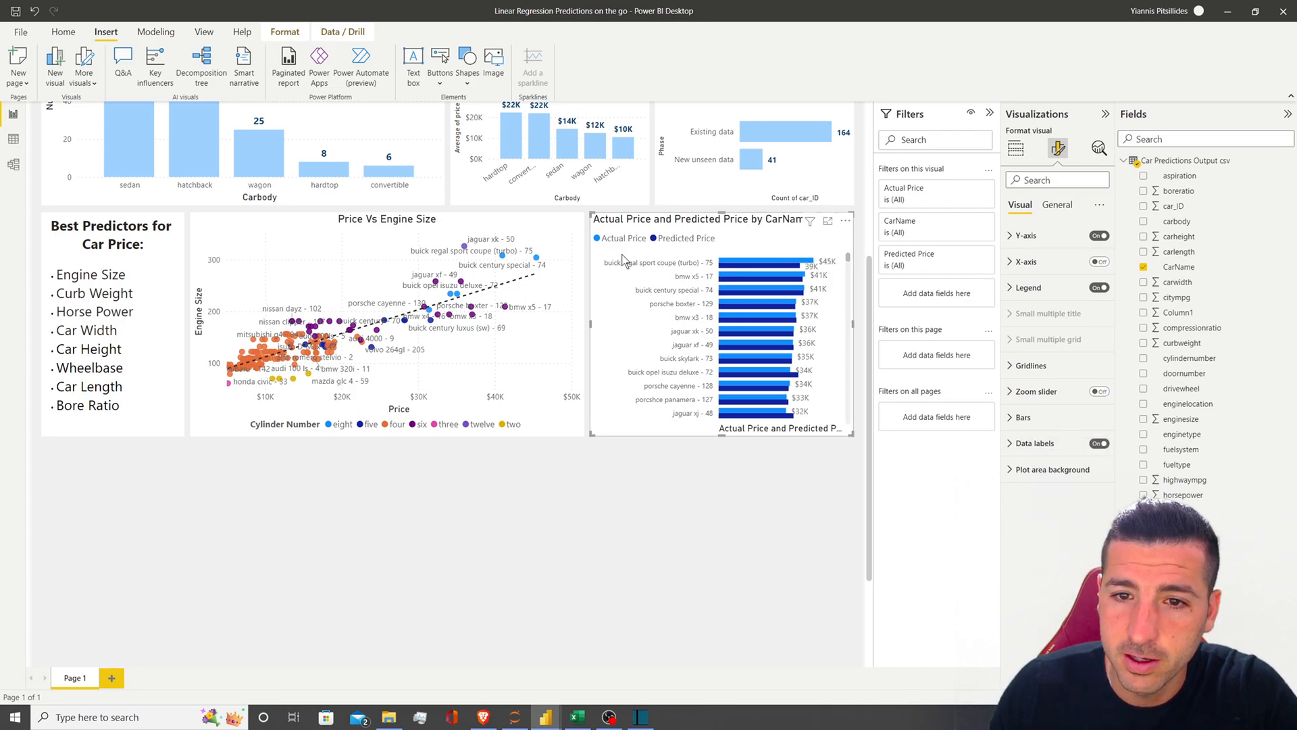
Set the bar chart's legend position to Bottom center
{"action": "left_click", "coordinate": [1097, 286]}
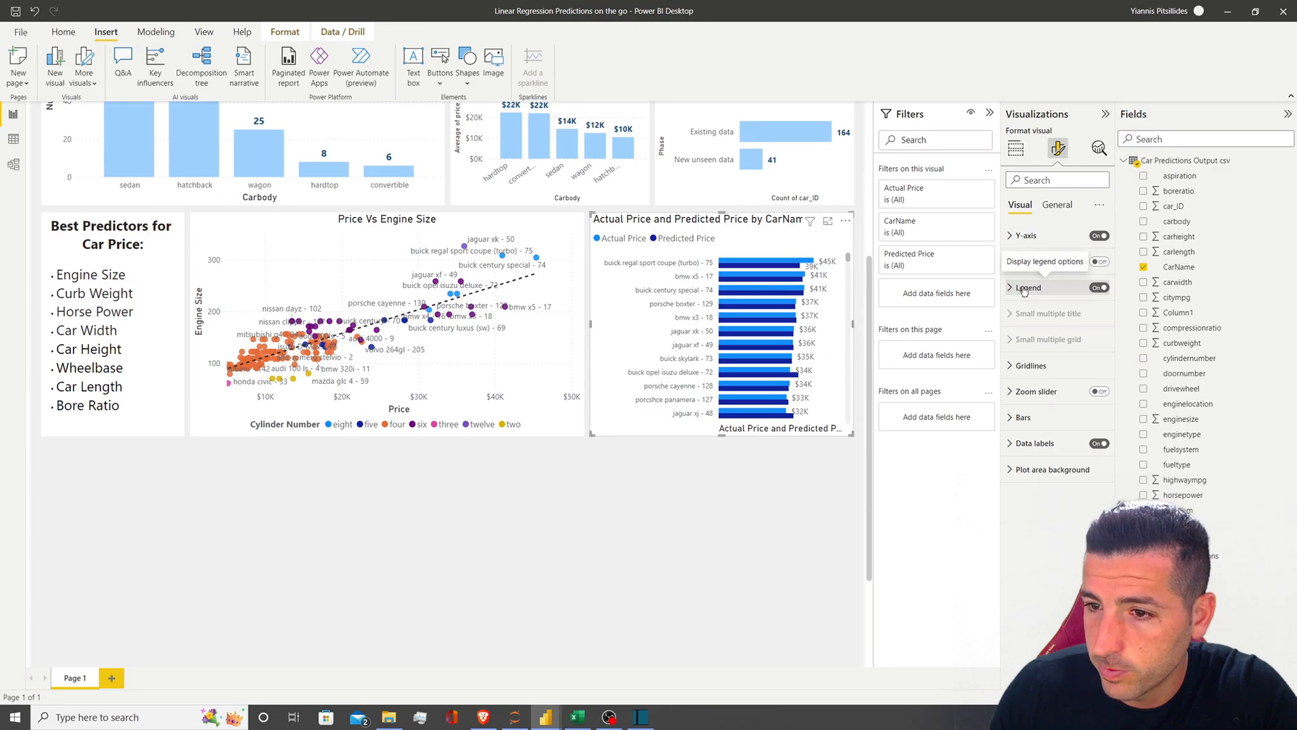
{"action": "left_click", "coordinate": [1027, 287]}
{"action": "left_click", "coordinate": [1054, 346]}
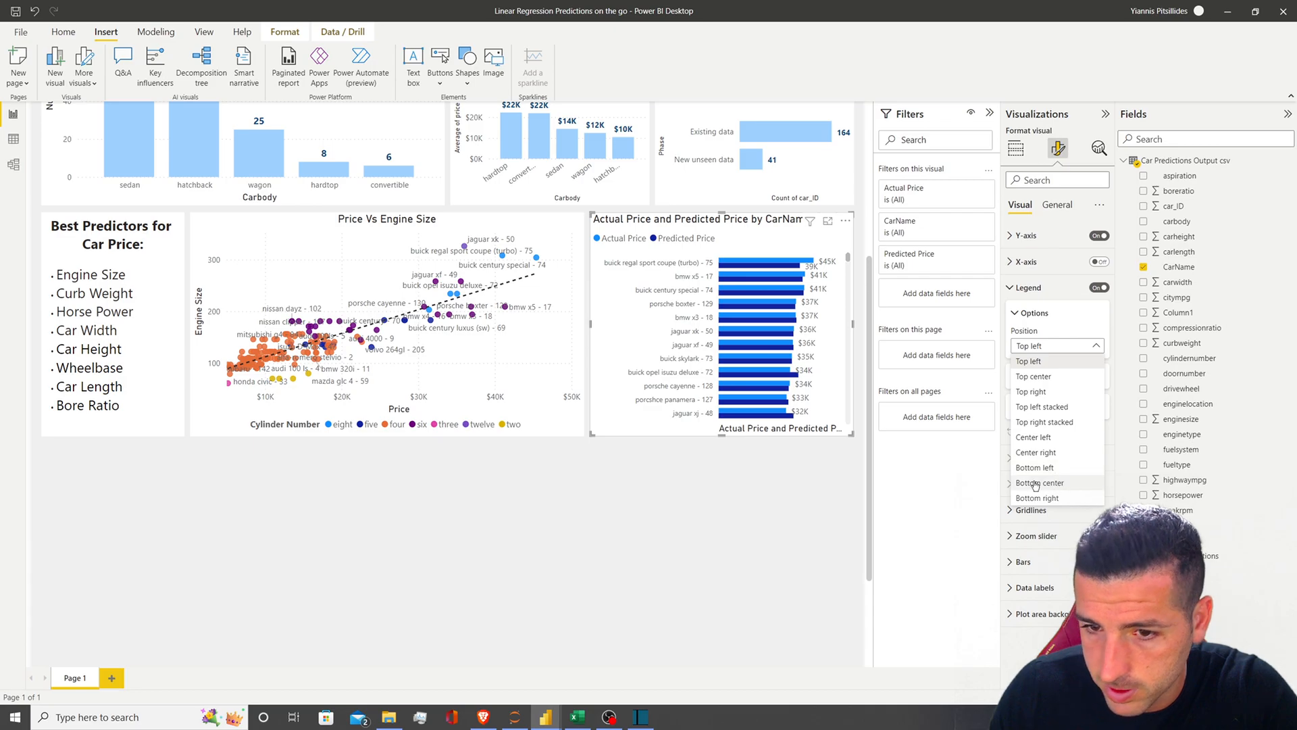
{"action": "left_click", "coordinate": [1062, 482]}
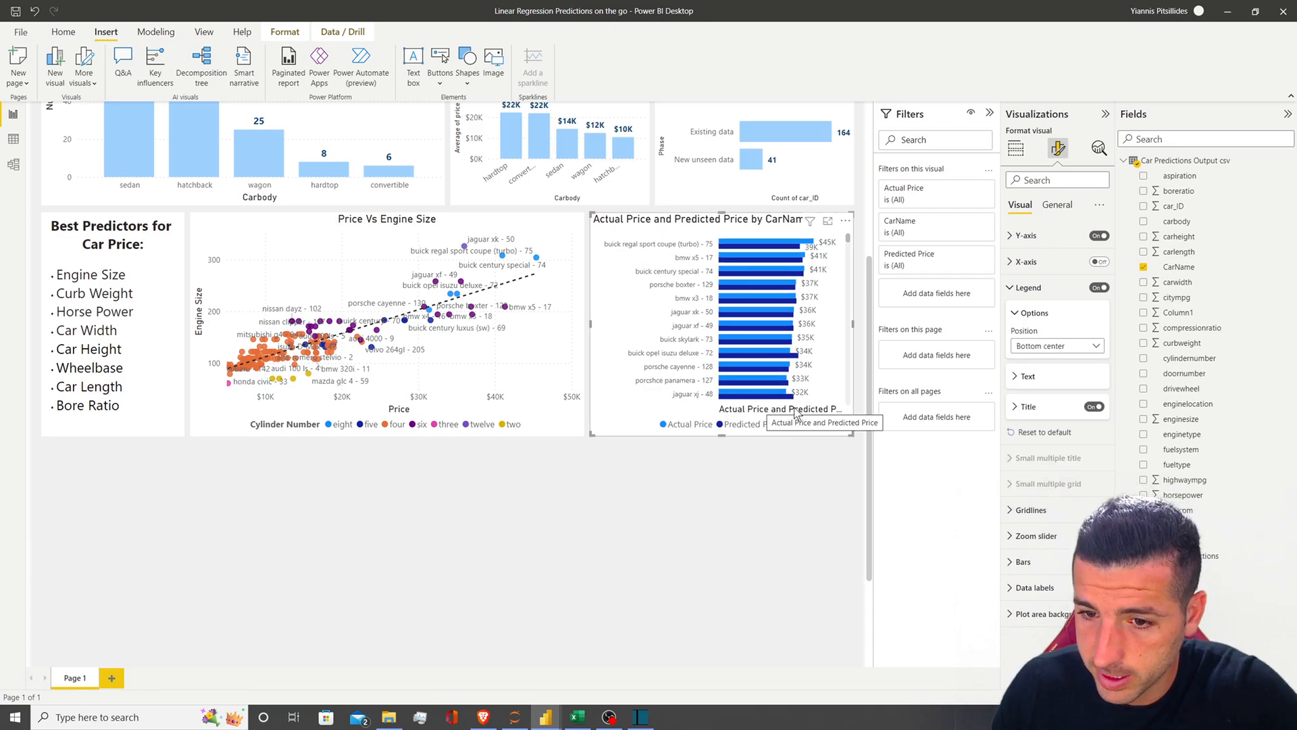
Turn off the X-axis title of the actual and predicted price bar chart
{"action": "left_click", "coordinate": [1033, 240]}
{"action": "scroll", "coordinate": [1030, 473], "scroll_direction": "down", "scroll_amount": 3}
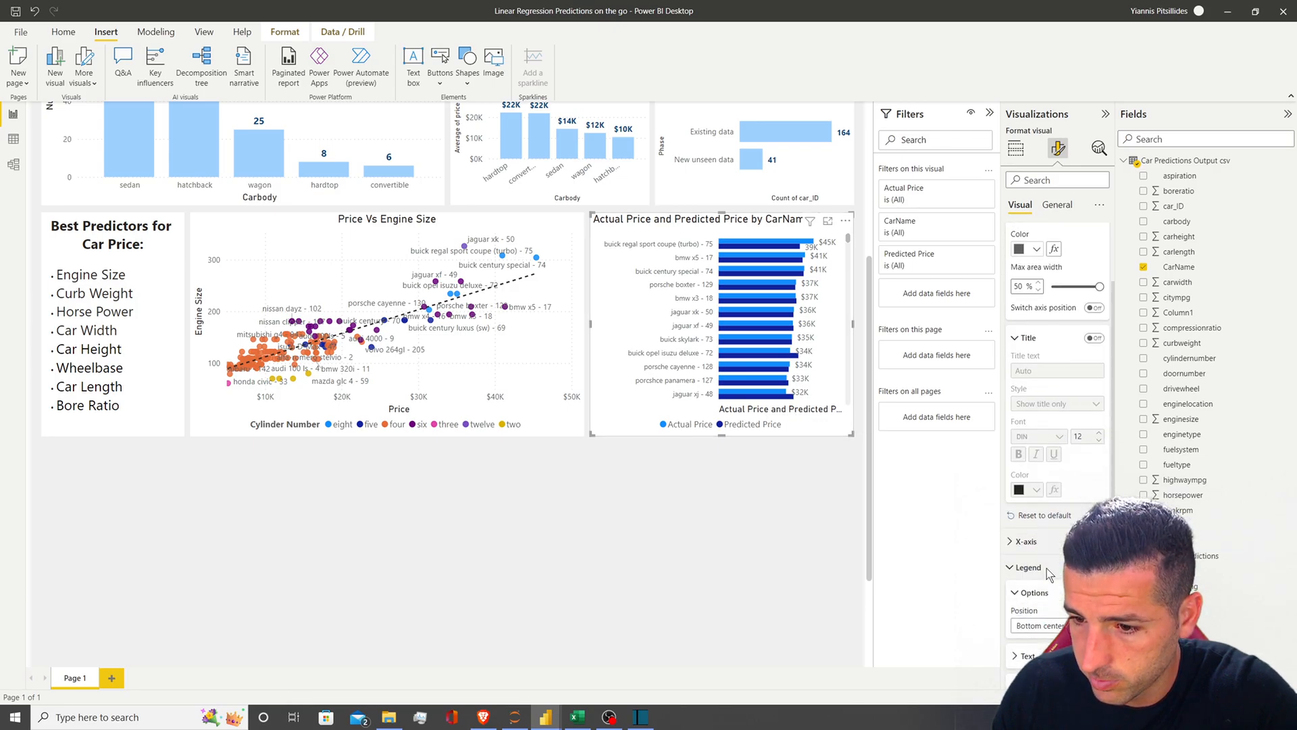
{"action": "left_click", "coordinate": [1030, 504]}
{"action": "scroll", "coordinate": [1047, 496], "scroll_direction": "down", "scroll_amount": 4}
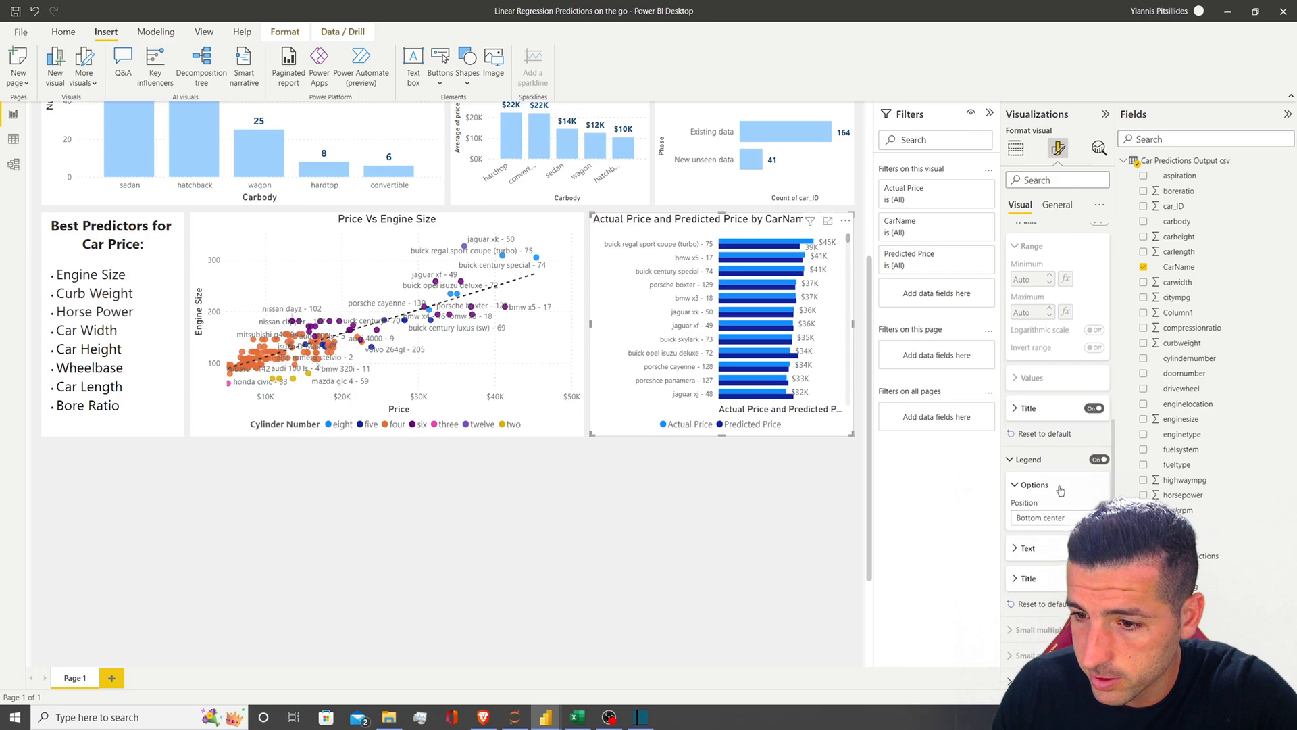
{"action": "left_click", "coordinate": [1094, 408]}
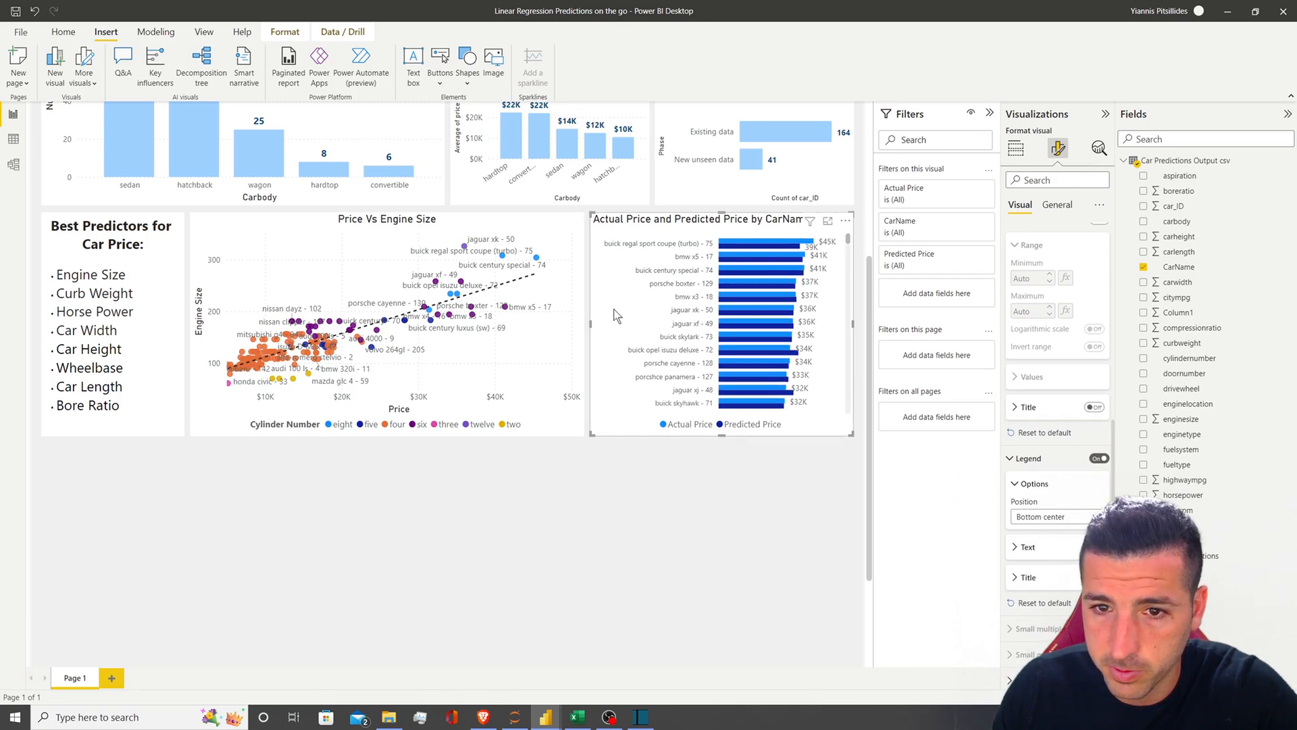
Narrow the Price Vs Engine Size chart and widen the adjacent bar chart to fill the freed space
{"action": "left_click", "coordinate": [463, 252]}
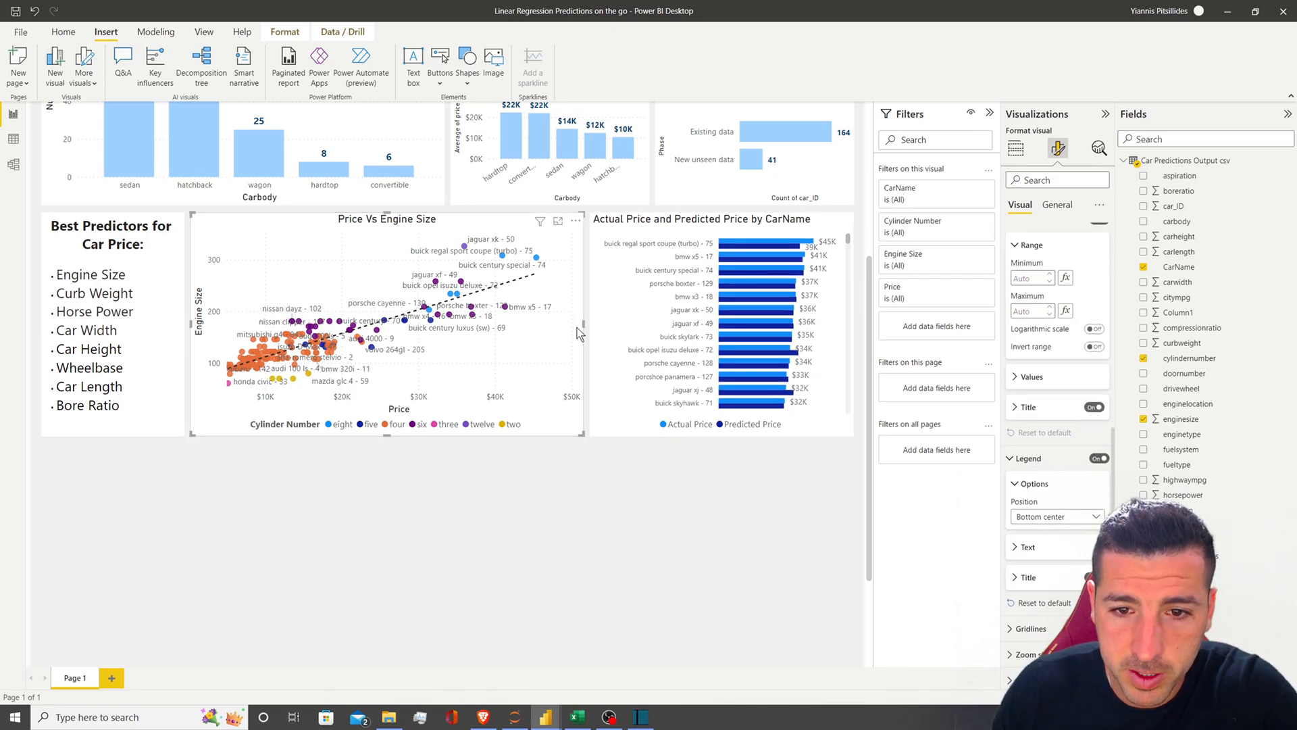
{"action": "left_click_drag", "start_coordinate": [582, 327], "coordinate": [559, 310]}
{"action": "left_click", "coordinate": [590, 258]}
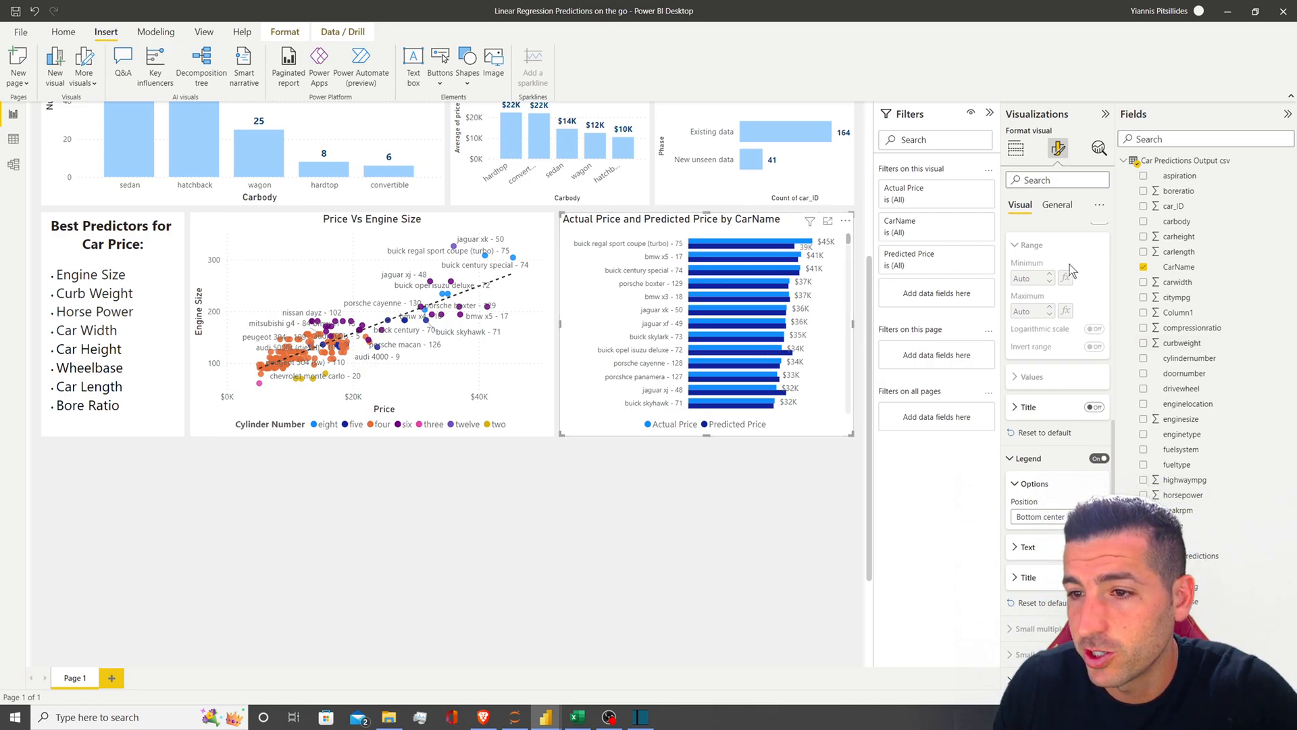
Set the Actual Price bars of the bar chart to the recently used light blue
{"action": "left_click", "coordinate": [1016, 148]}
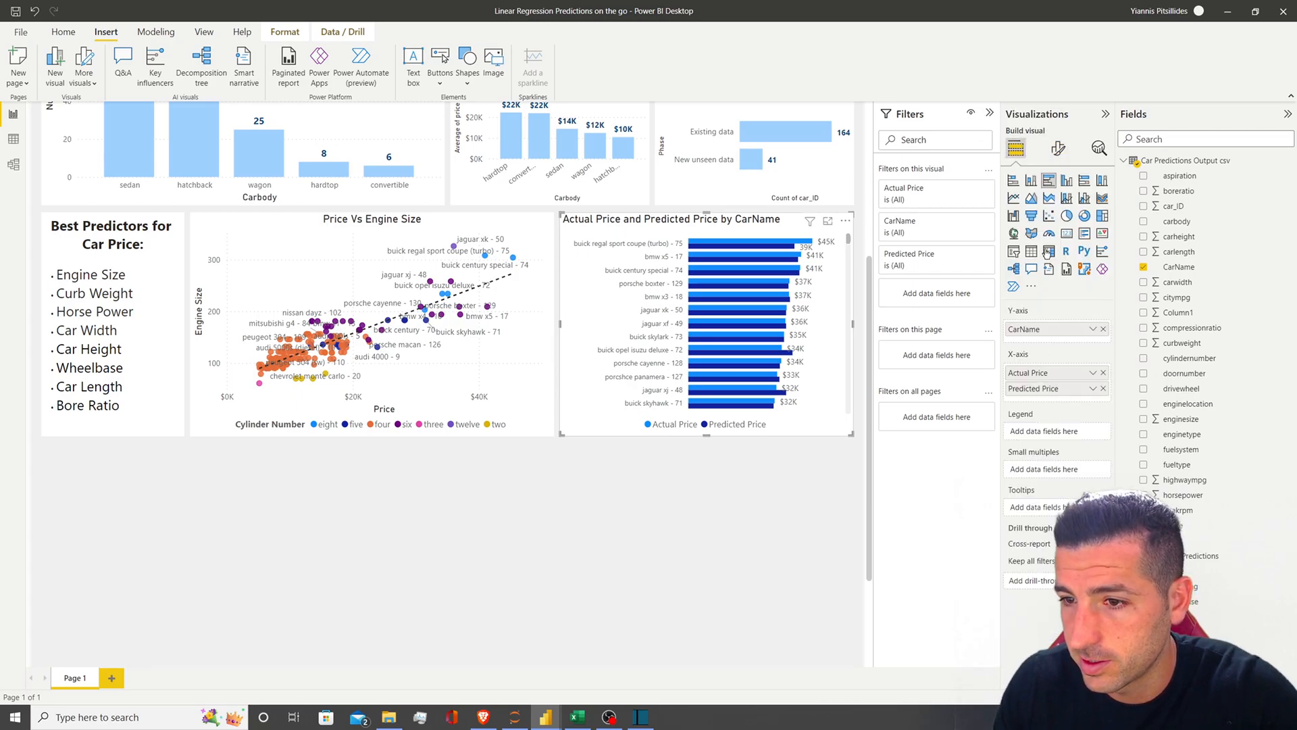
{"action": "left_click", "coordinate": [1058, 148]}
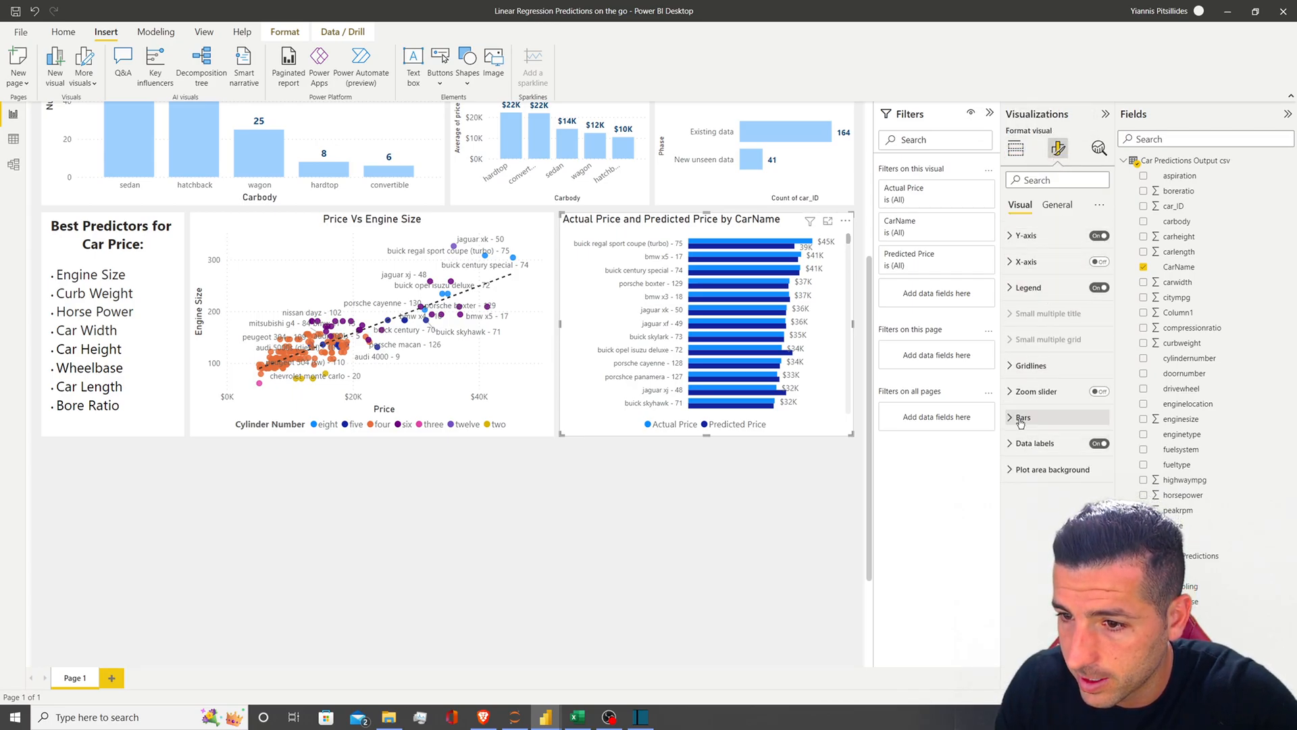
{"action": "left_click", "coordinate": [1081, 418]}
{"action": "left_click", "coordinate": [1026, 478]}
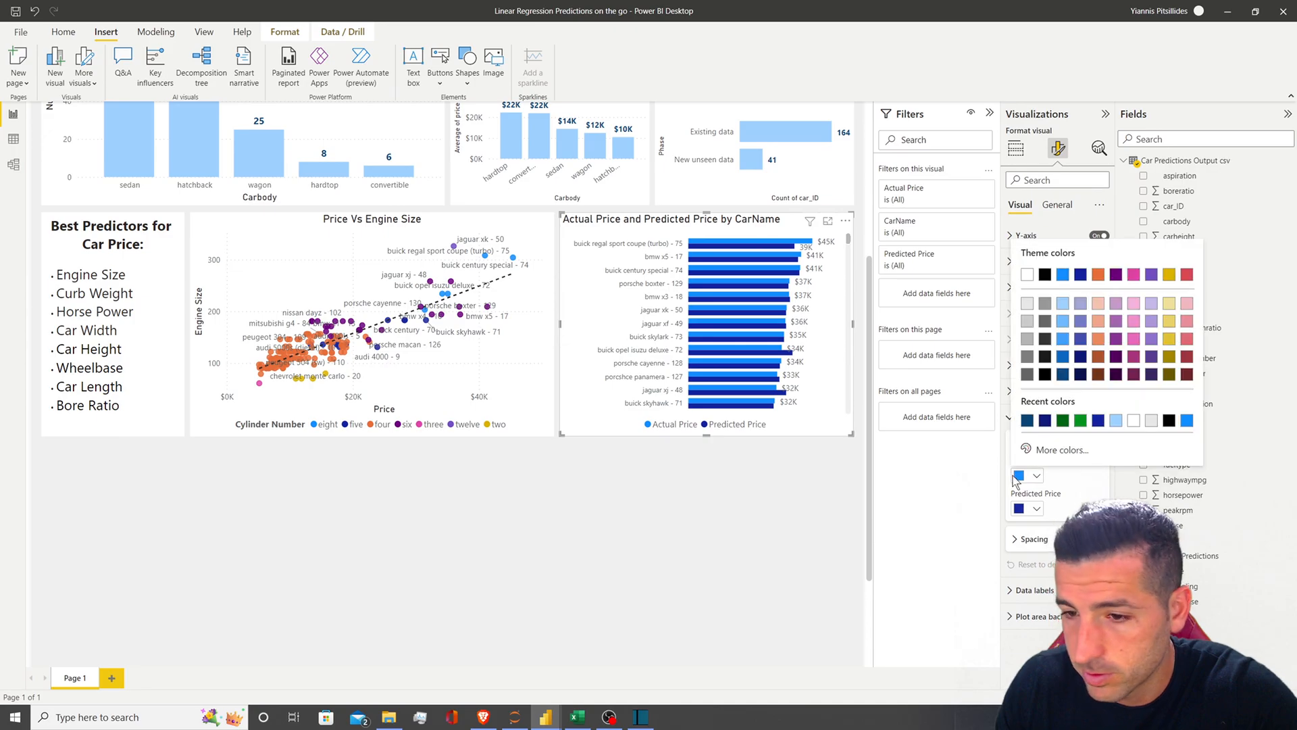
{"action": "left_click", "coordinate": [1114, 422]}
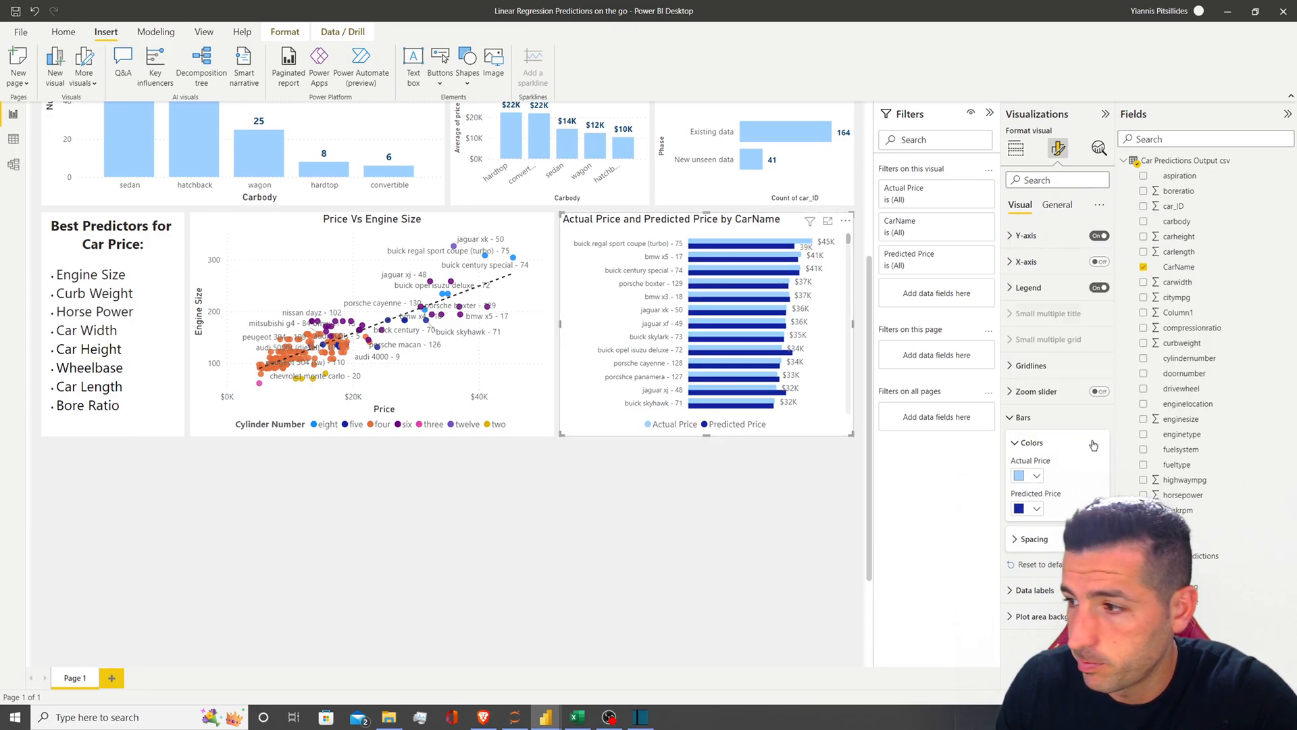
Give the Predicted Price bars the custom light green colour #BEF1B1
{"action": "left_click", "coordinate": [1033, 508]}
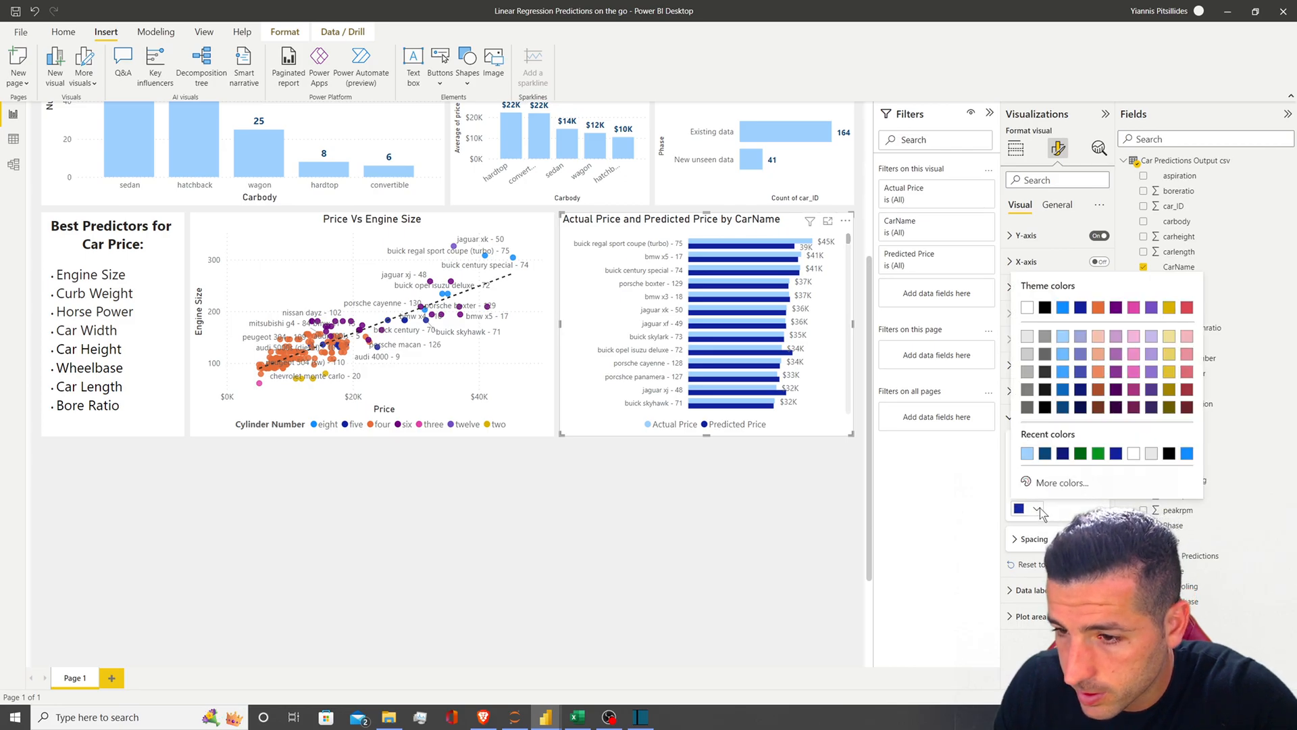
{"action": "left_click", "coordinate": [1088, 482]}
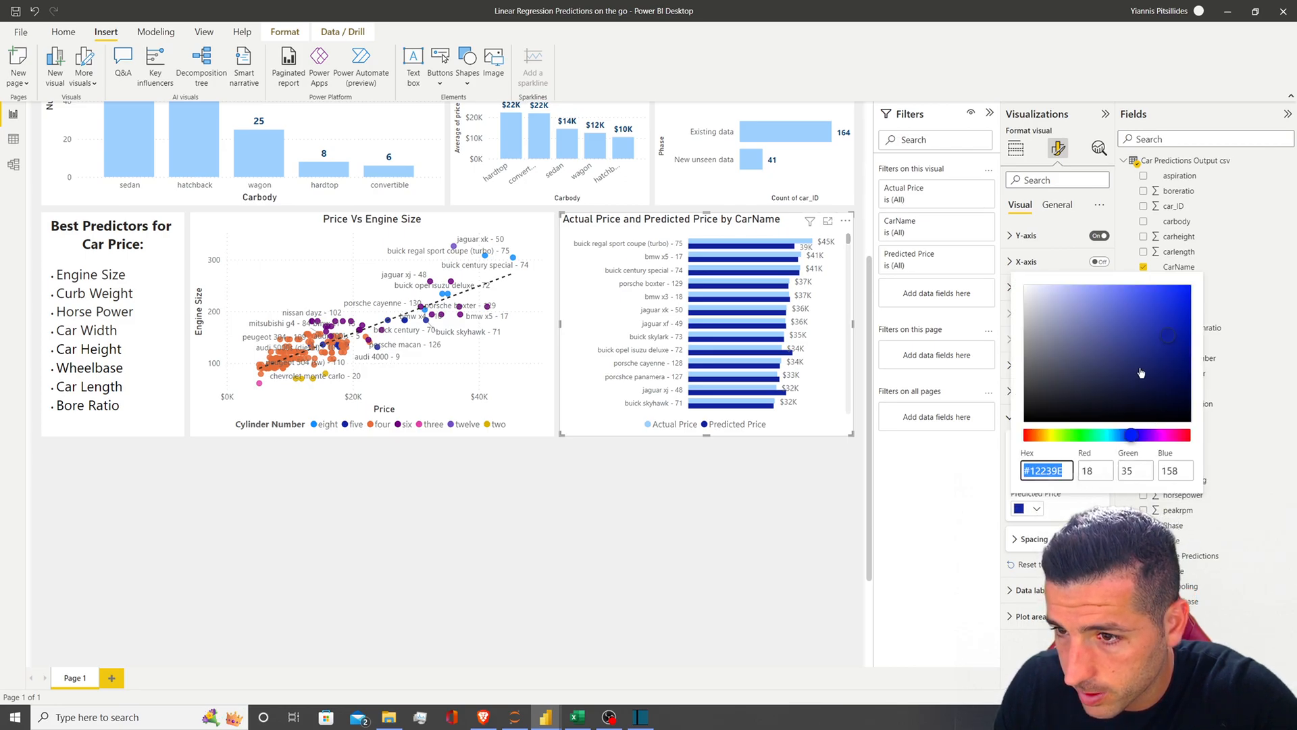
{"action": "mouse_move", "coordinate": [1076, 440]}
{"action": "left_mouse_down"}
{"action": "mouse_move", "coordinate": [1103, 443]}
{"action": "mouse_move", "coordinate": [1054, 445]}
{"action": "mouse_move", "coordinate": [1075, 437]}
{"action": "left_mouse_up"}
{"action": "left_click_drag", "start_coordinate": [1122, 316], "coordinate": [1067, 296]}
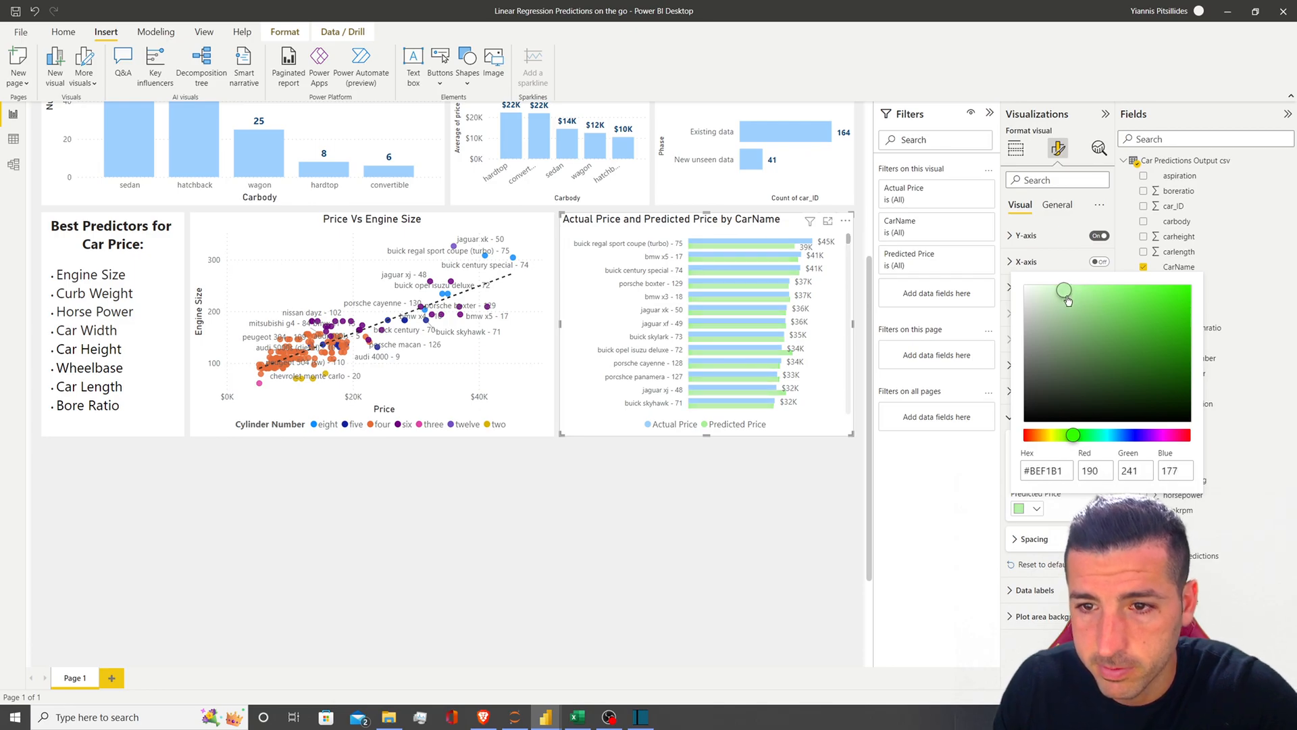
{"action": "left_click", "coordinate": [764, 528]}
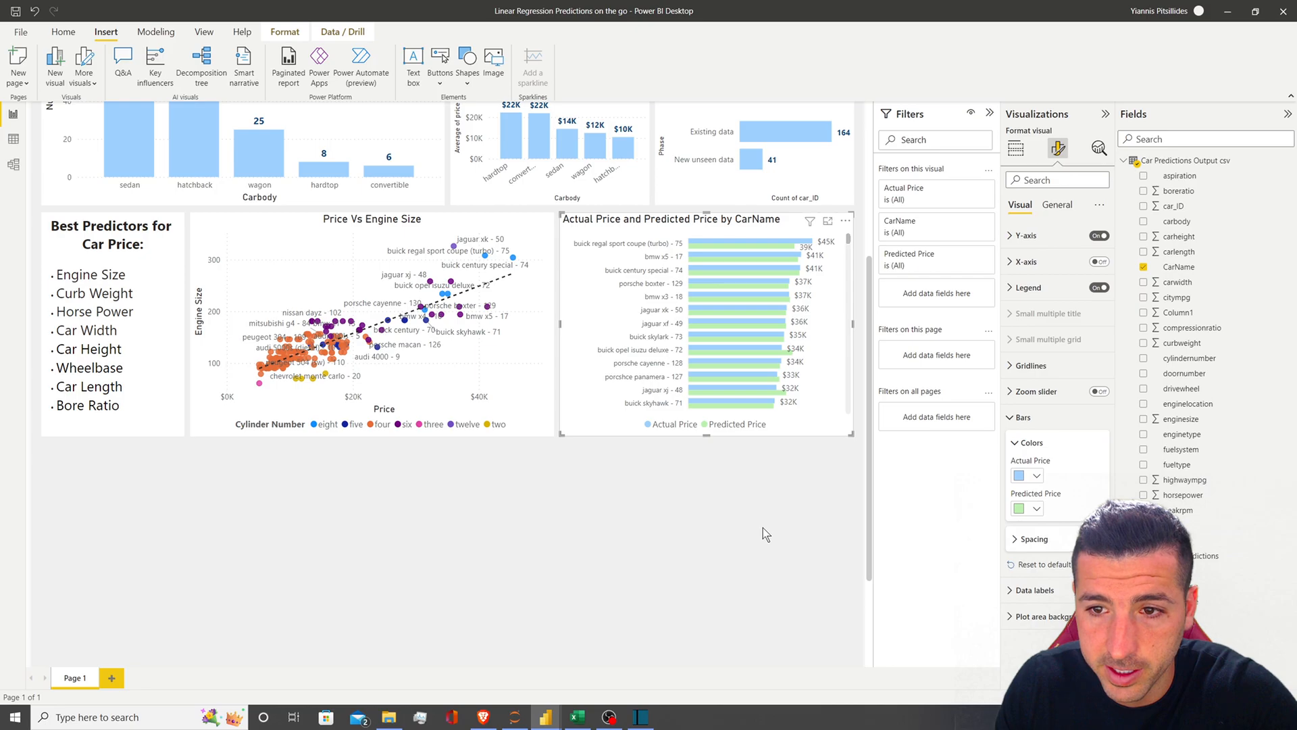
Cross-highlight the report by the sedan column and turn on Edit interactions
{"action": "scroll", "coordinate": [763, 529], "scroll_direction": "up", "scroll_amount": 2}
{"action": "left_click", "coordinate": [135, 244]}
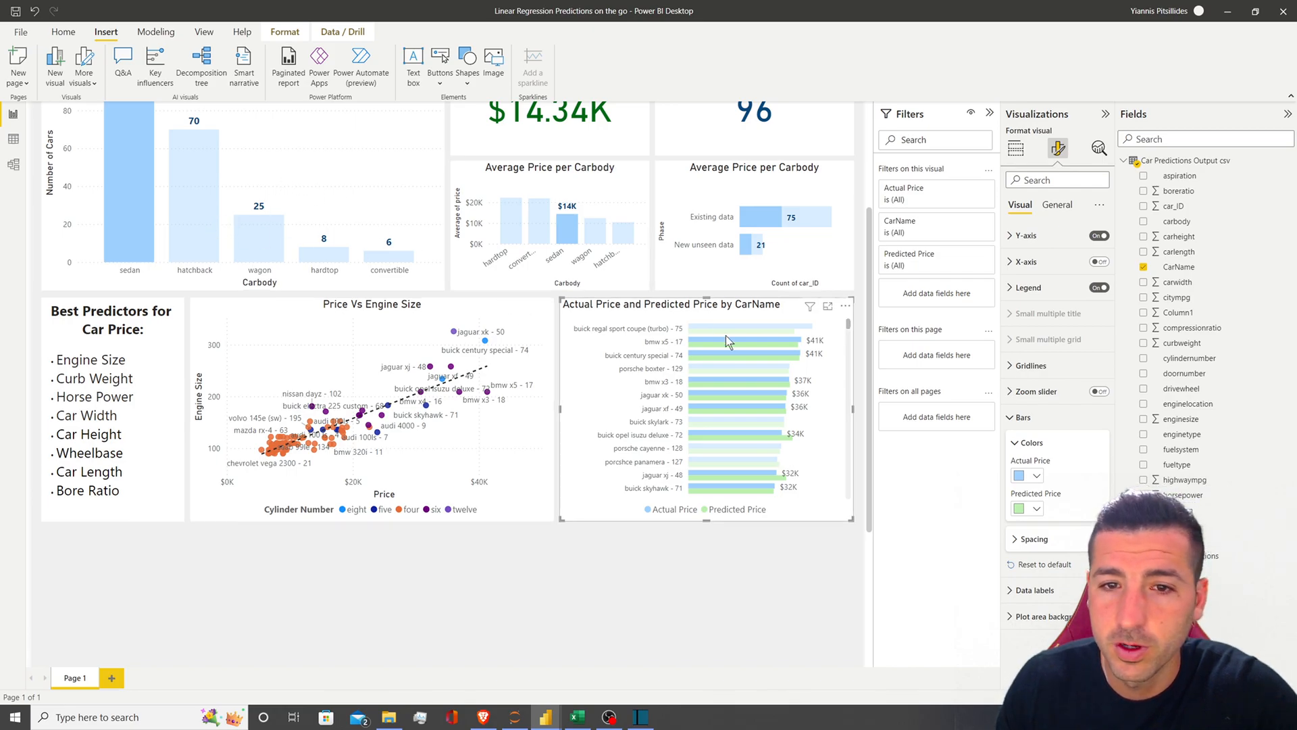
{"action": "scroll", "coordinate": [561, 332], "scroll_direction": "up", "scroll_amount": 4}
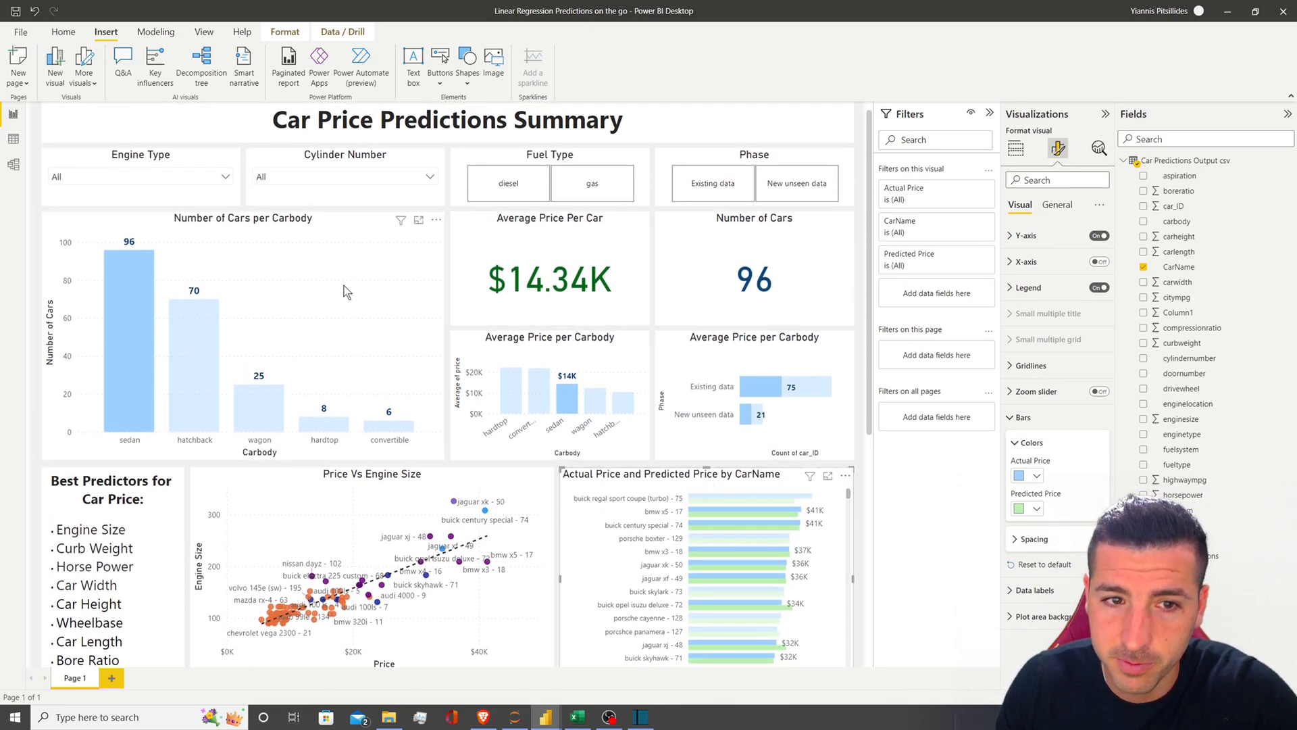
{"action": "left_click", "coordinate": [285, 32]}
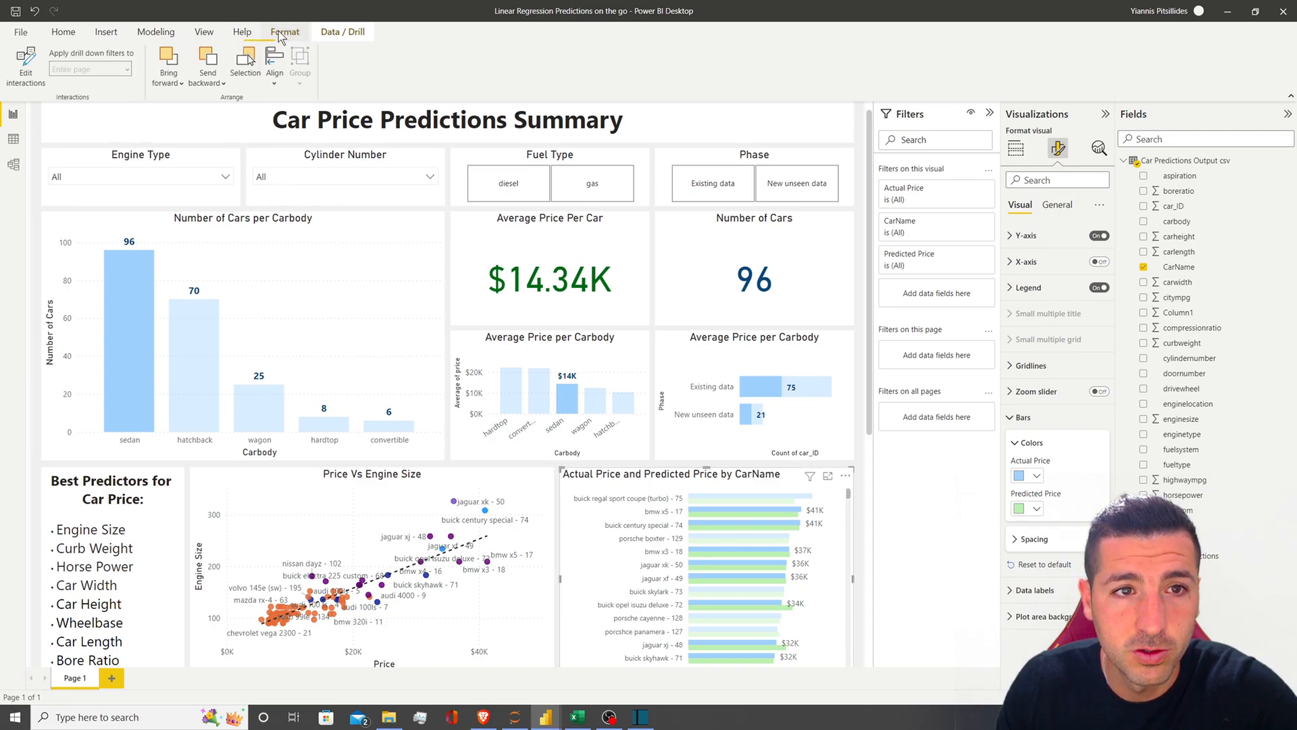
{"action": "left_click", "coordinate": [25, 78]}
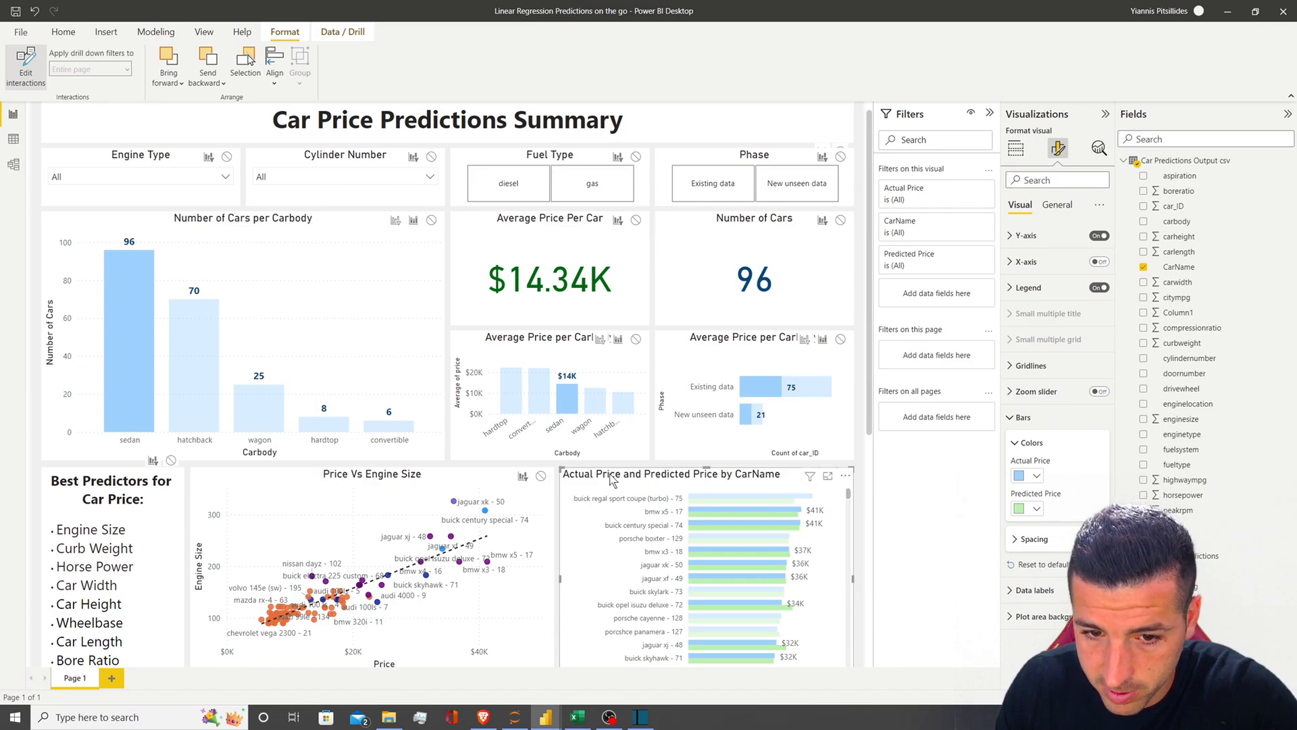
Make the Number of Cars per Carbody chart filter the actual and predicted price chart, moving the latter aside temporarily to reach its interaction options
{"action": "scroll", "coordinate": [858, 458], "scroll_direction": "down", "scroll_amount": 1}
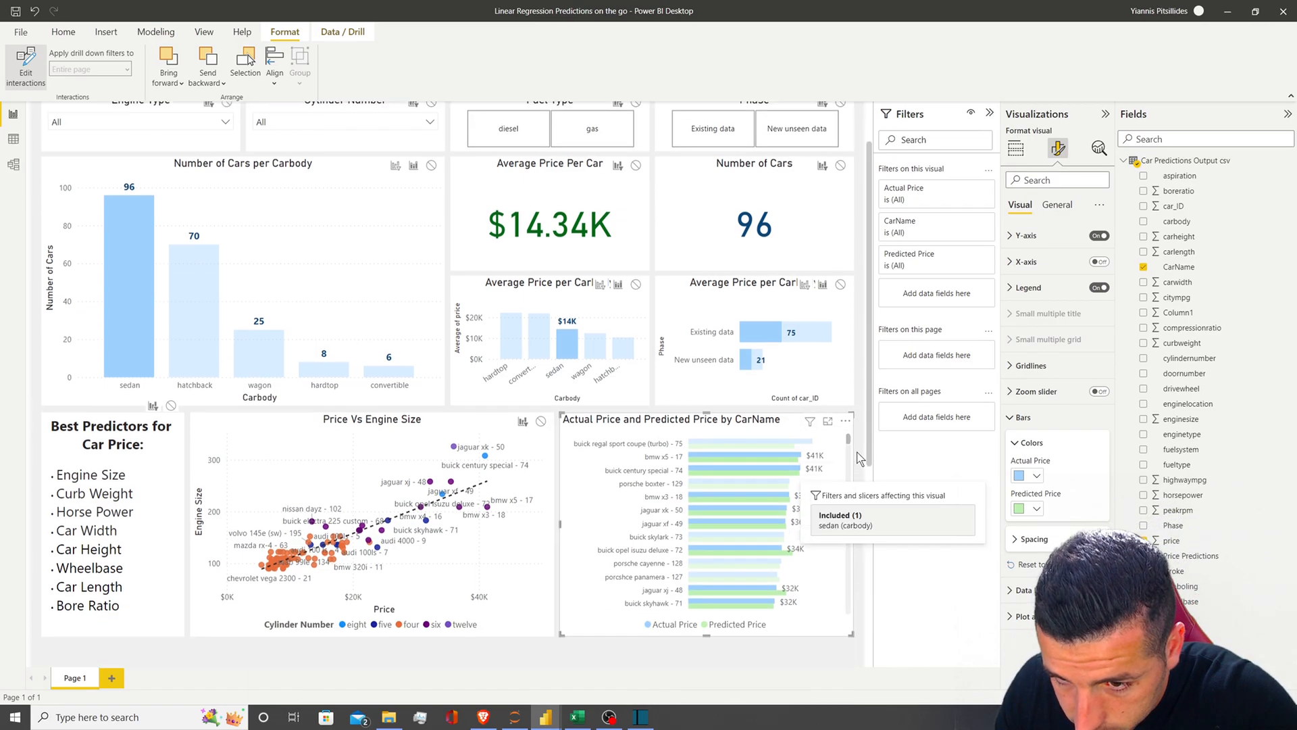
{"action": "scroll", "coordinate": [858, 458], "scroll_direction": "down", "scroll_amount": 3}
{"action": "left_click_drag", "start_coordinate": [686, 309], "coordinate": [660, 321]}
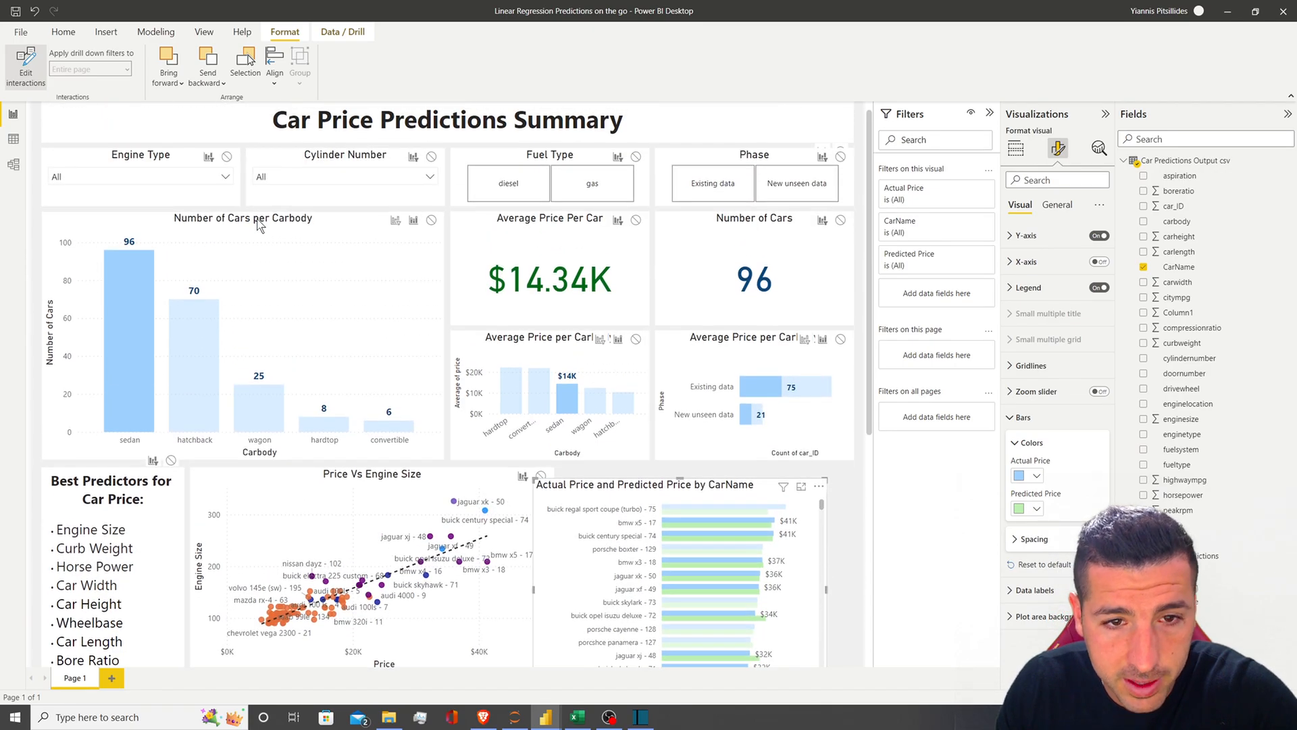
{"action": "left_click", "coordinate": [260, 225]}
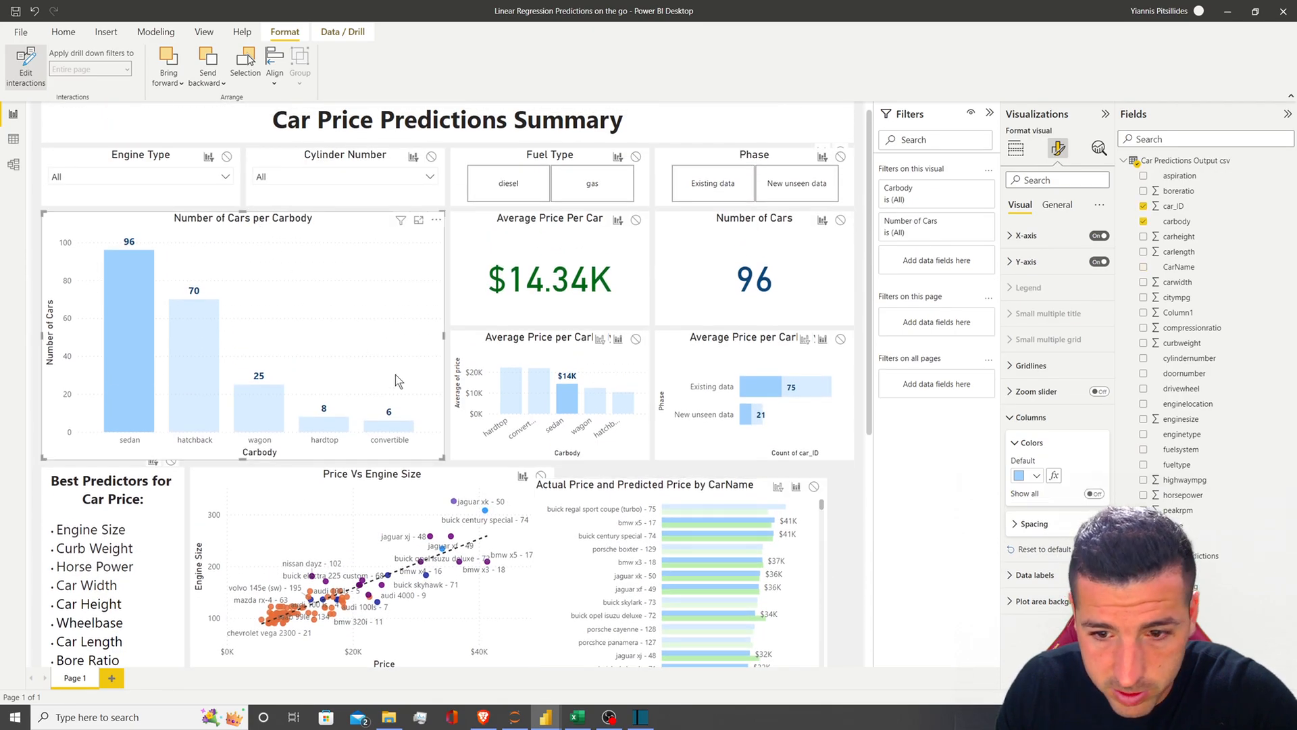
{"action": "left_click", "coordinate": [778, 488]}
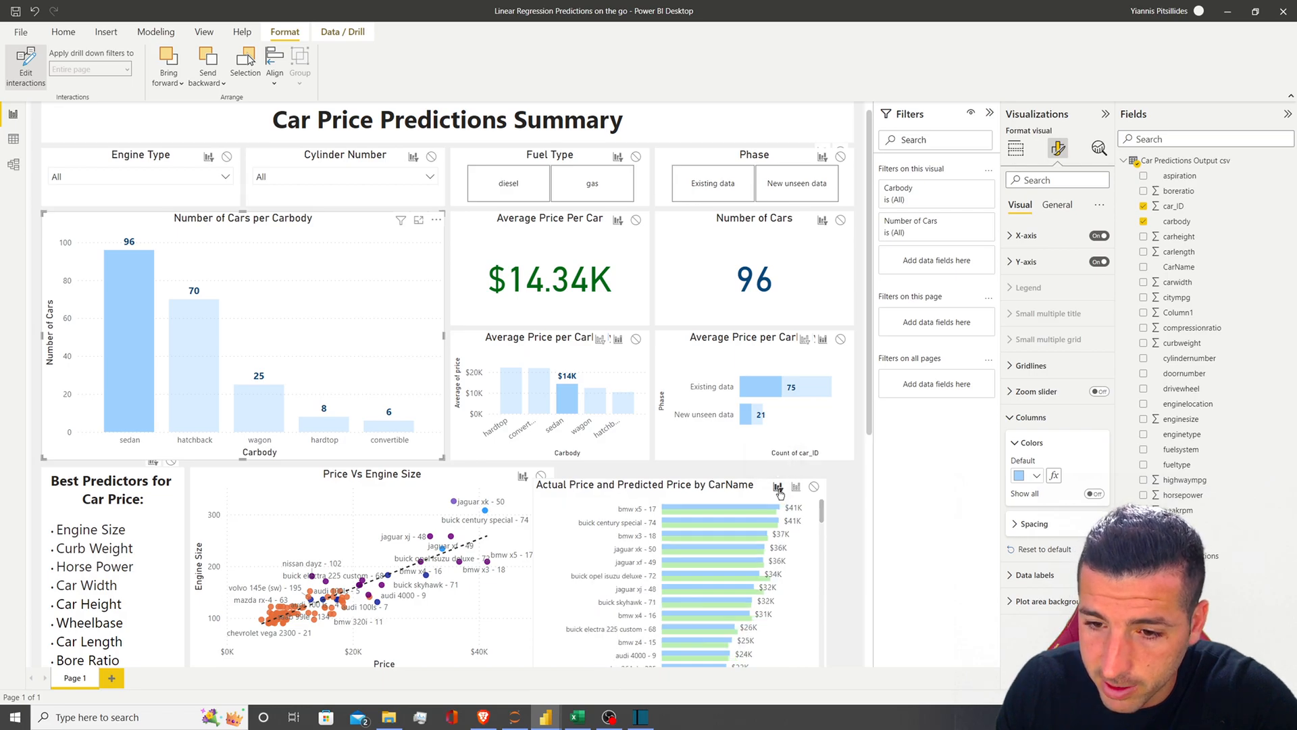
{"action": "left_click_drag", "start_coordinate": [664, 491], "coordinate": [690, 481]}
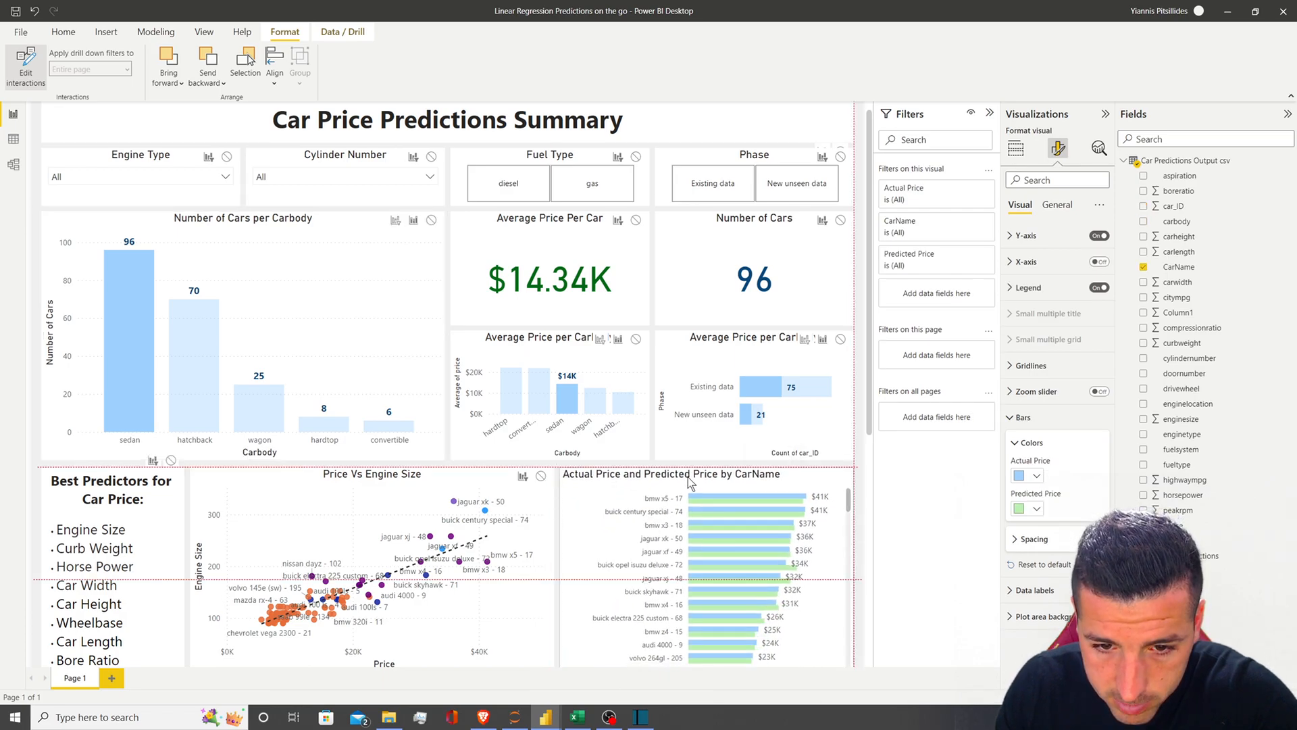
Test the filtering with the hatchback column, clear the selection and turn off Edit interactions
{"action": "left_click", "coordinate": [180, 372]}
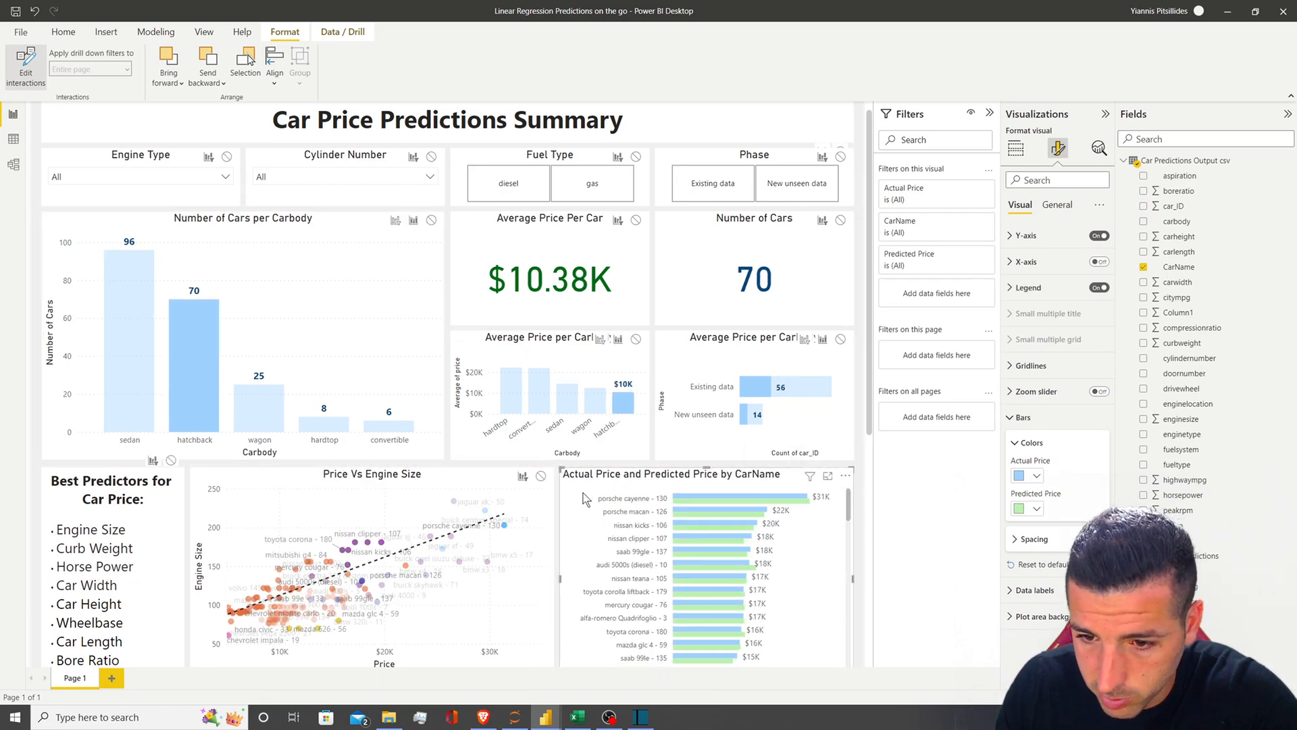
{"action": "left_click", "coordinate": [265, 417]}
{"action": "left_click", "coordinate": [266, 401]}
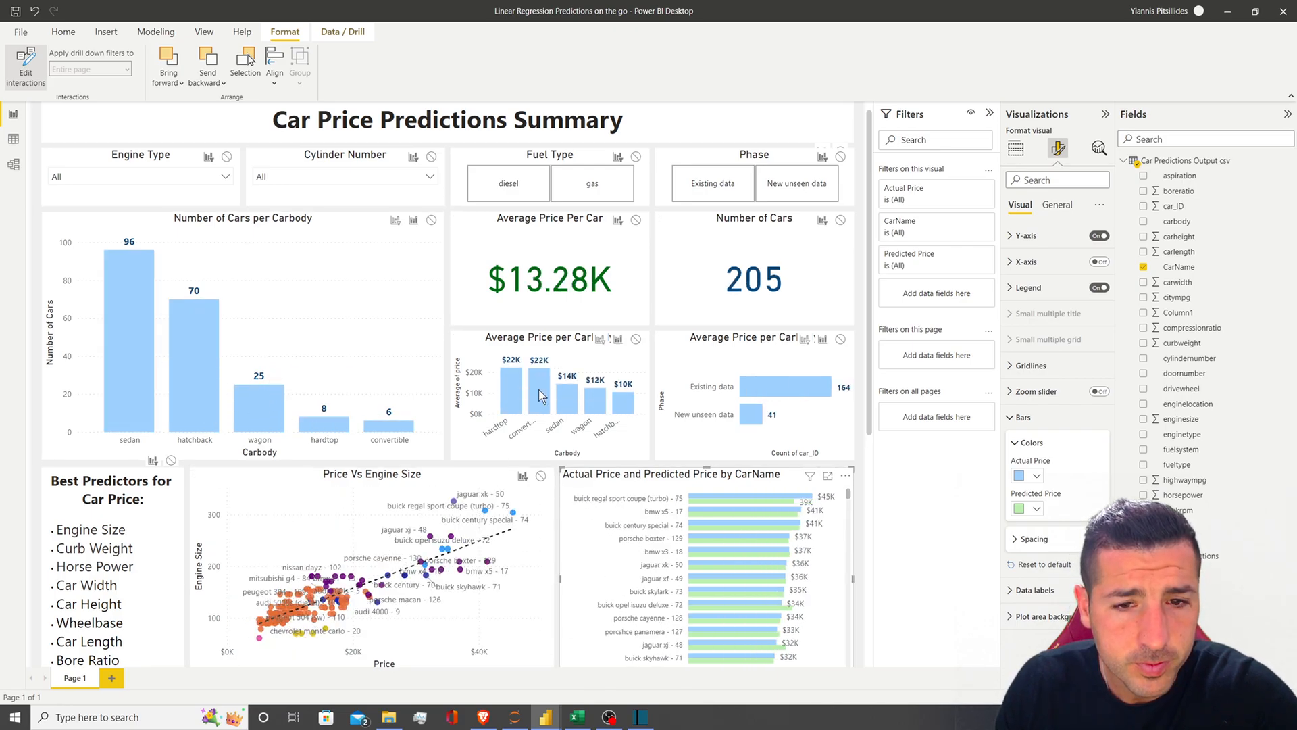
{"action": "left_click", "coordinate": [26, 66]}
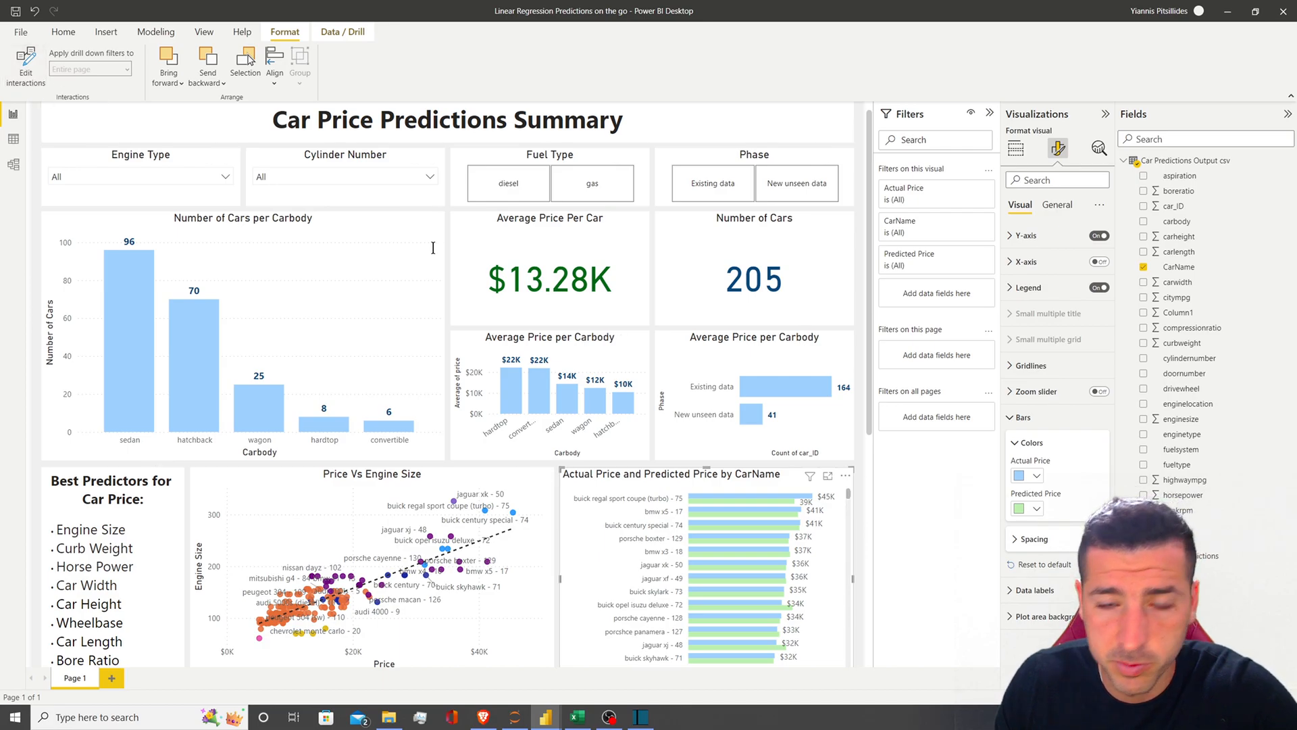
Set the data label colour of the Actual Price series to dark blue
{"action": "scroll", "coordinate": [850, 480], "scroll_direction": "down", "scroll_amount": 3}
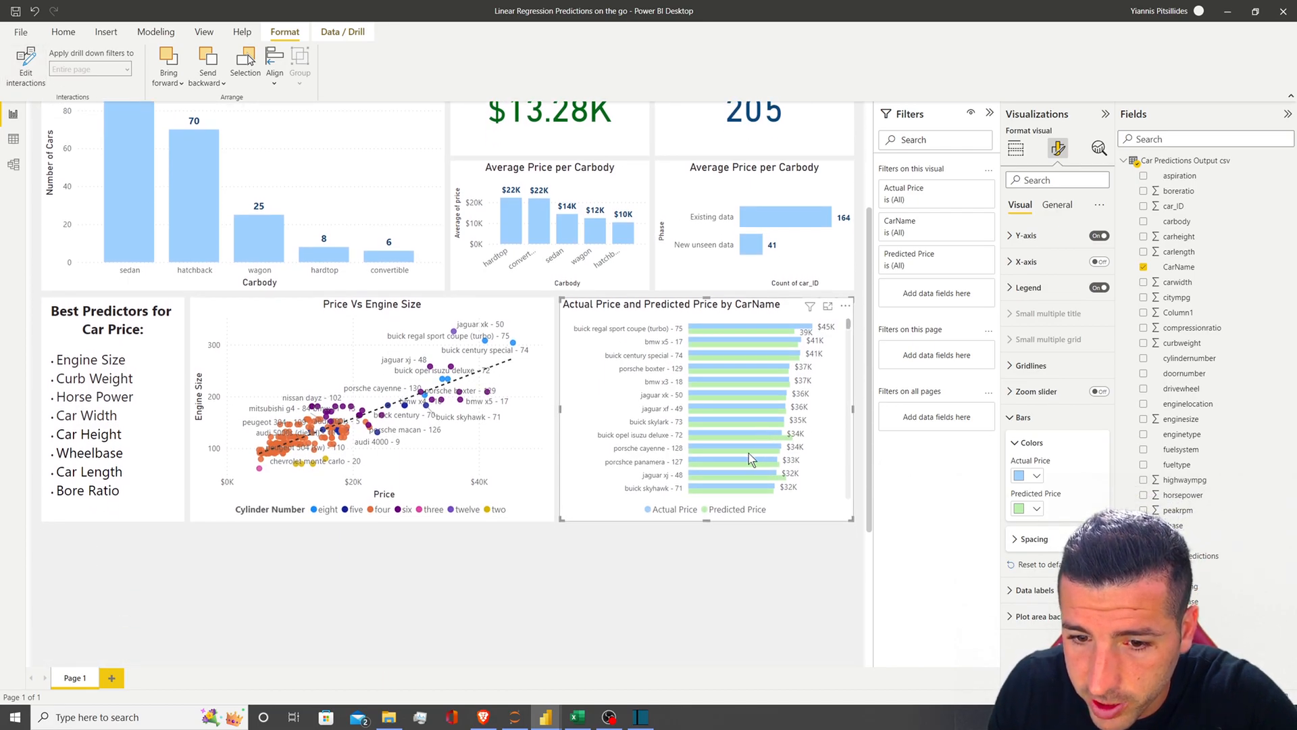
{"action": "left_click", "coordinate": [1023, 418]}
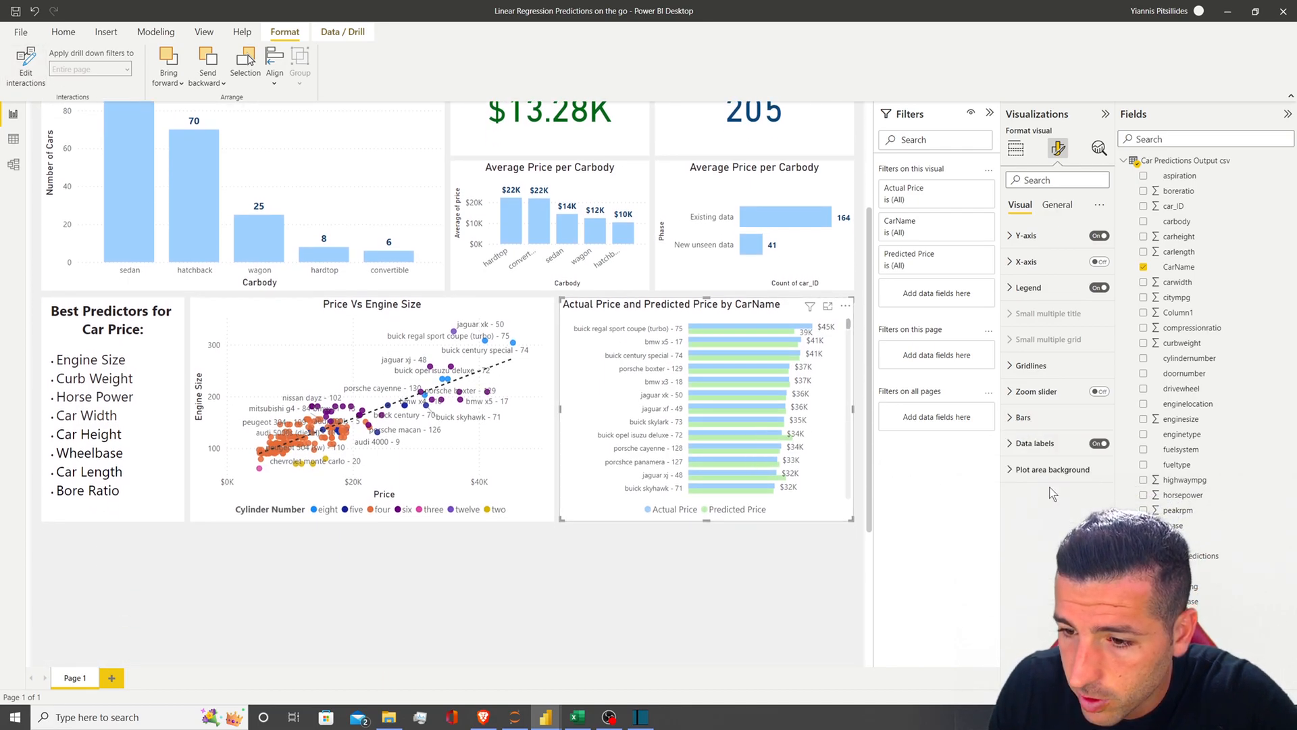
{"action": "left_click", "coordinate": [1037, 446]}
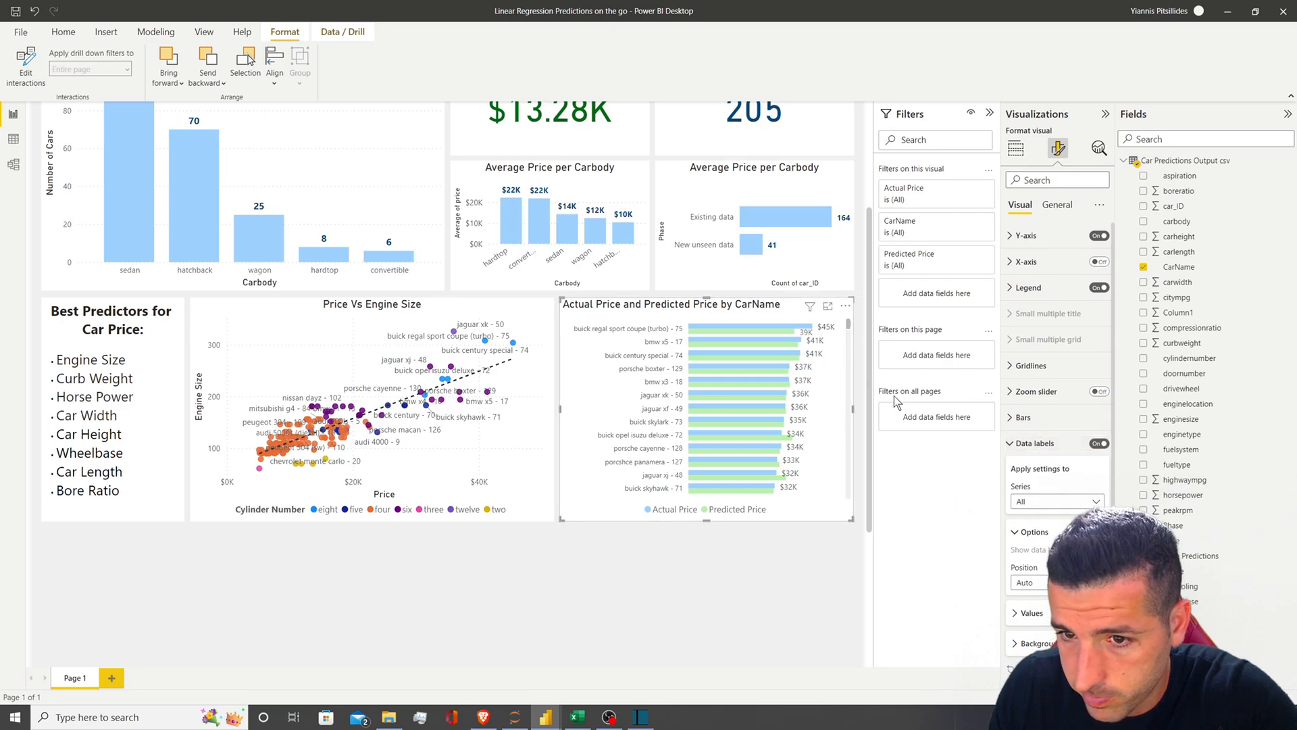
{"action": "scroll", "coordinate": [1039, 480], "scroll_direction": "down", "scroll_amount": 1}
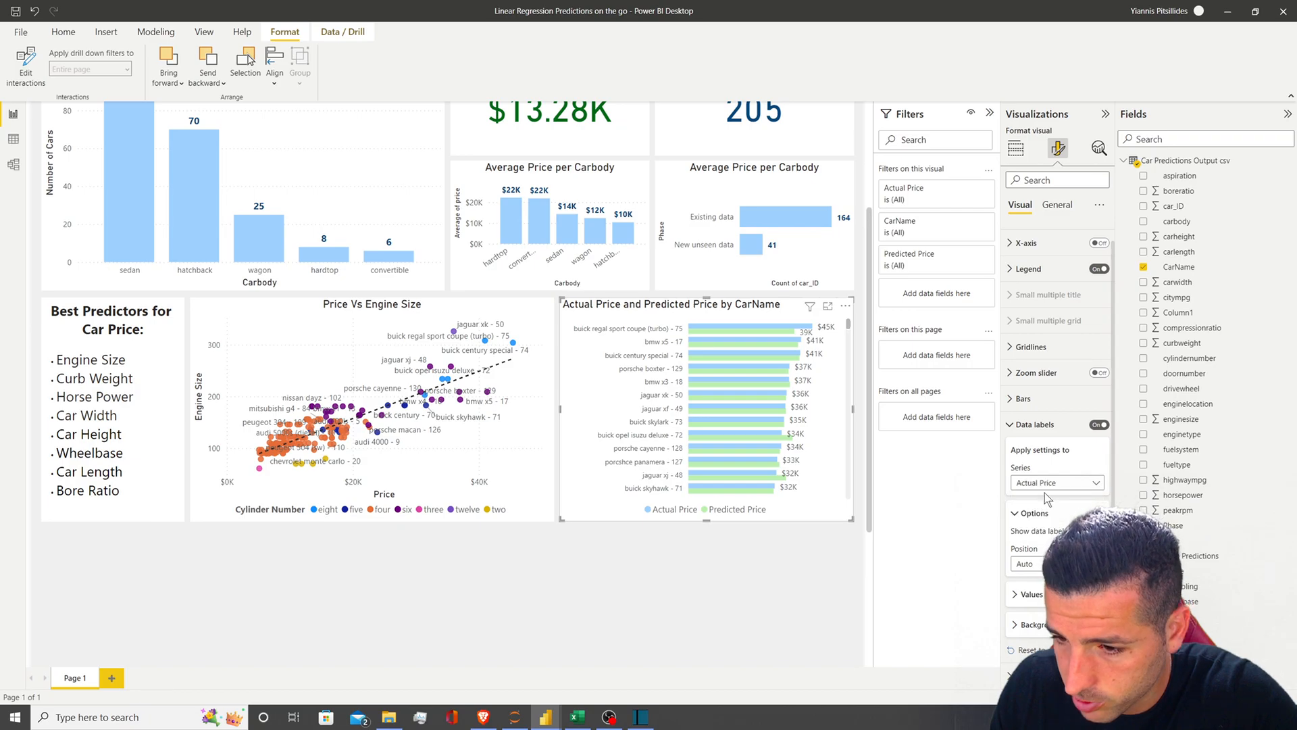
{"action": "scroll", "coordinate": [1045, 559], "scroll_direction": "down", "scroll_amount": 5}
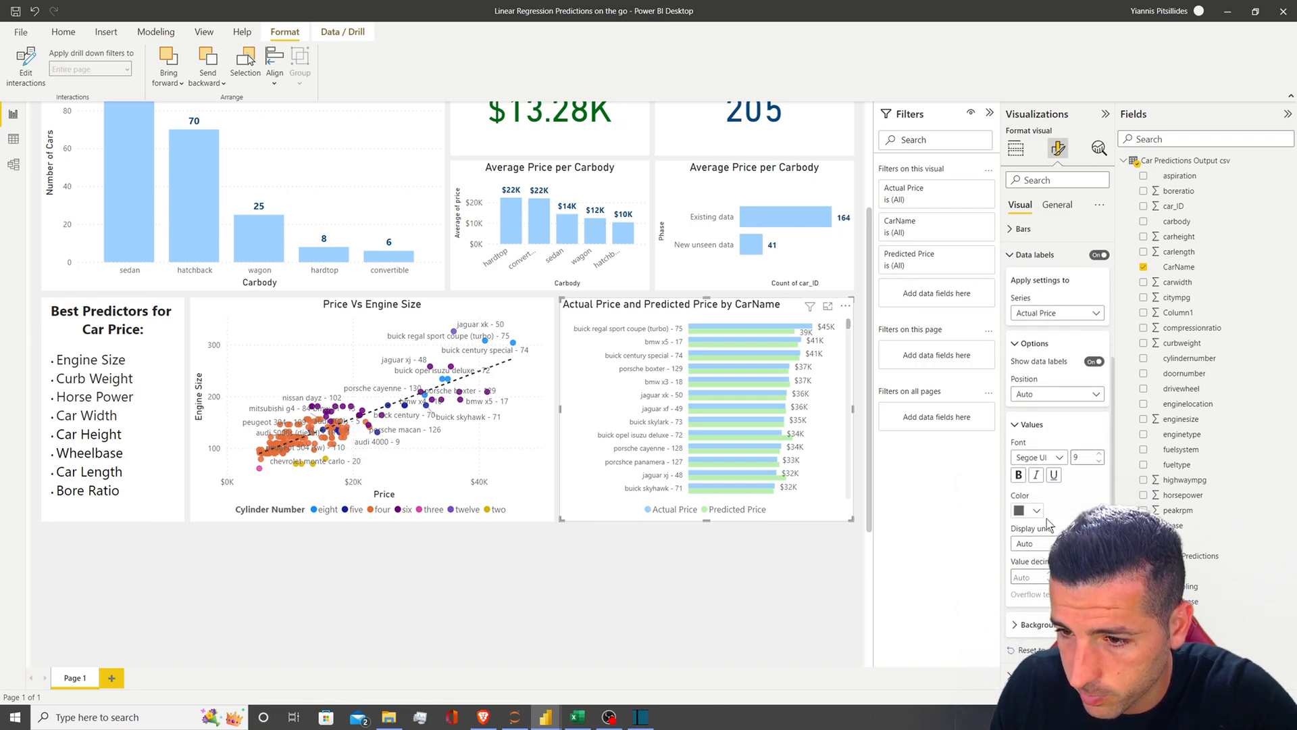
{"action": "left_click", "coordinate": [1035, 512]}
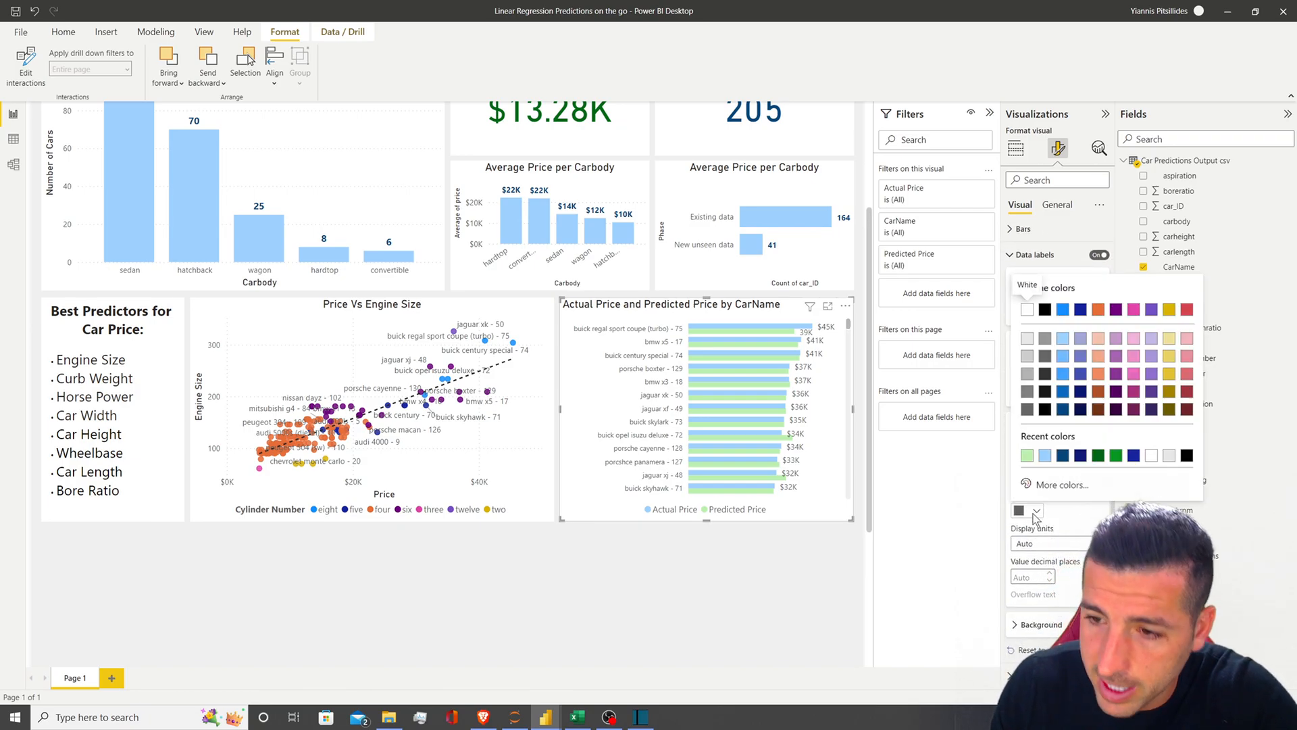
{"action": "left_click", "coordinate": [1067, 457]}
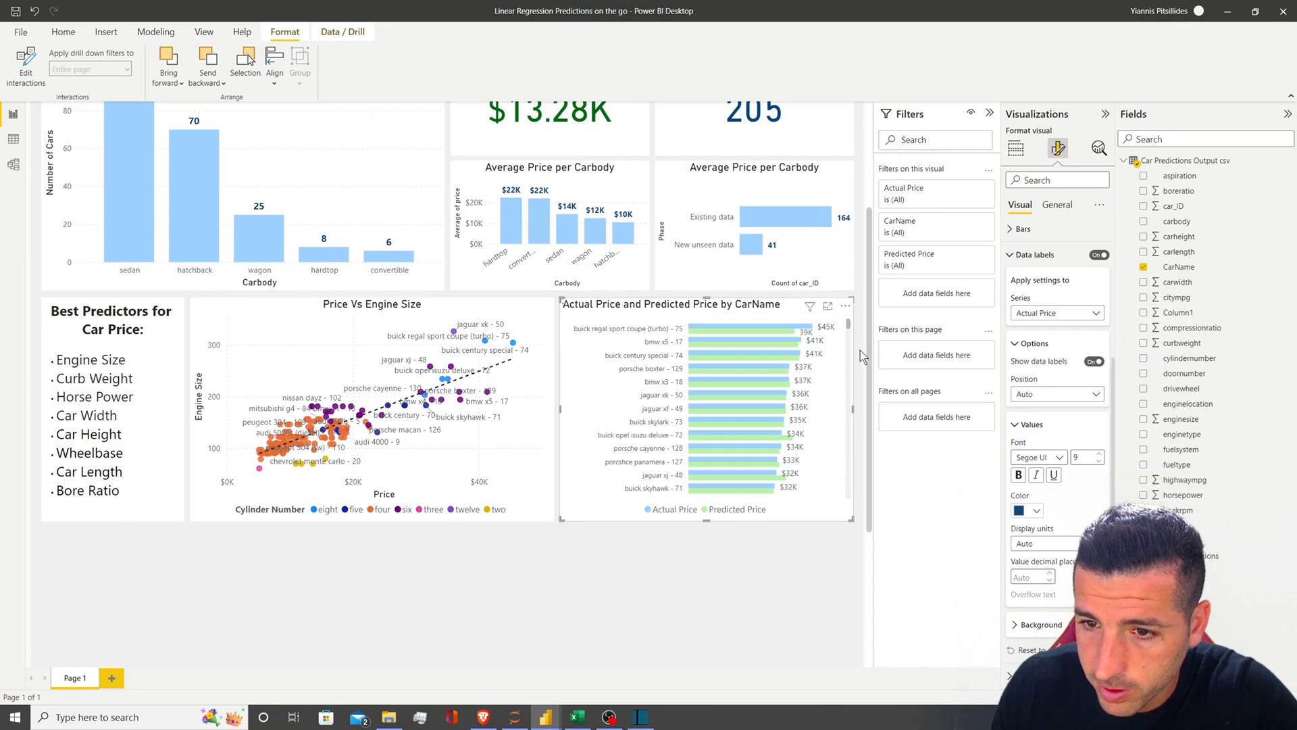
Set the data label colour of the Predicted Price series to dark green
{"action": "left_click", "coordinate": [1058, 313]}
{"action": "left_click", "coordinate": [1042, 362]}
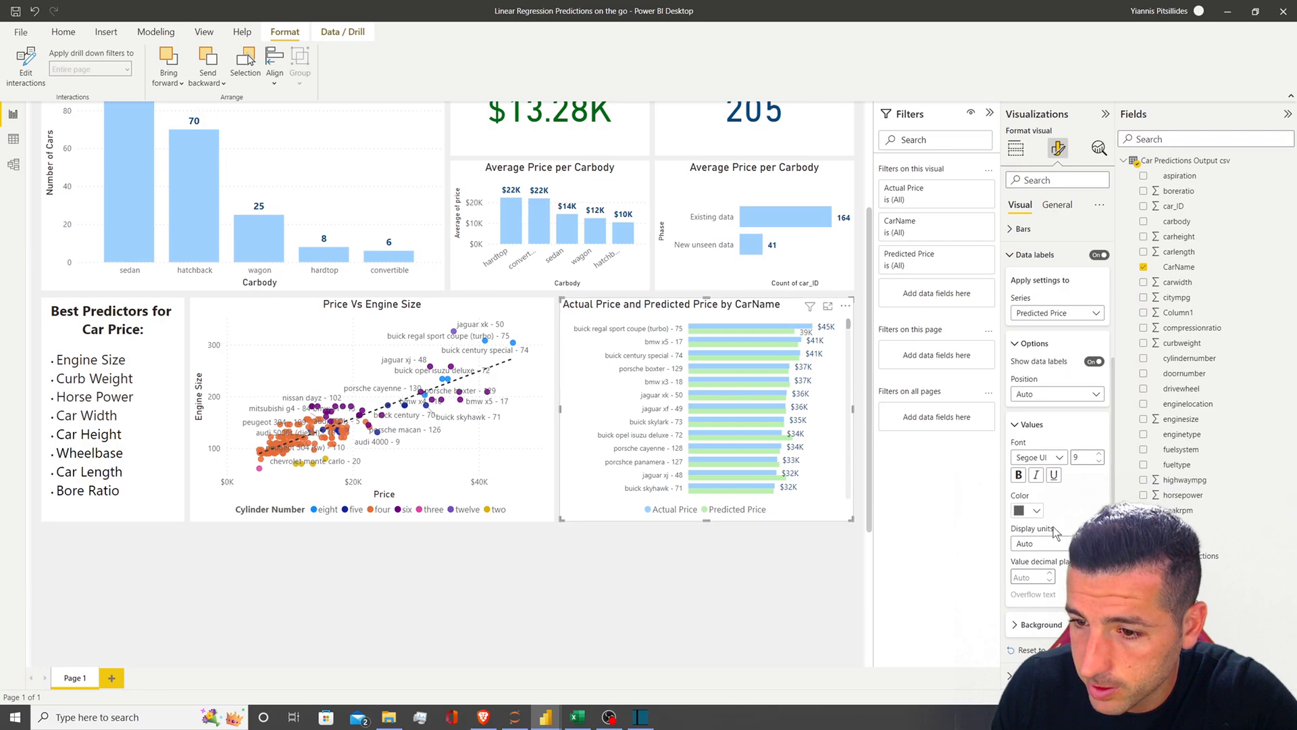
{"action": "left_click", "coordinate": [1035, 512]}
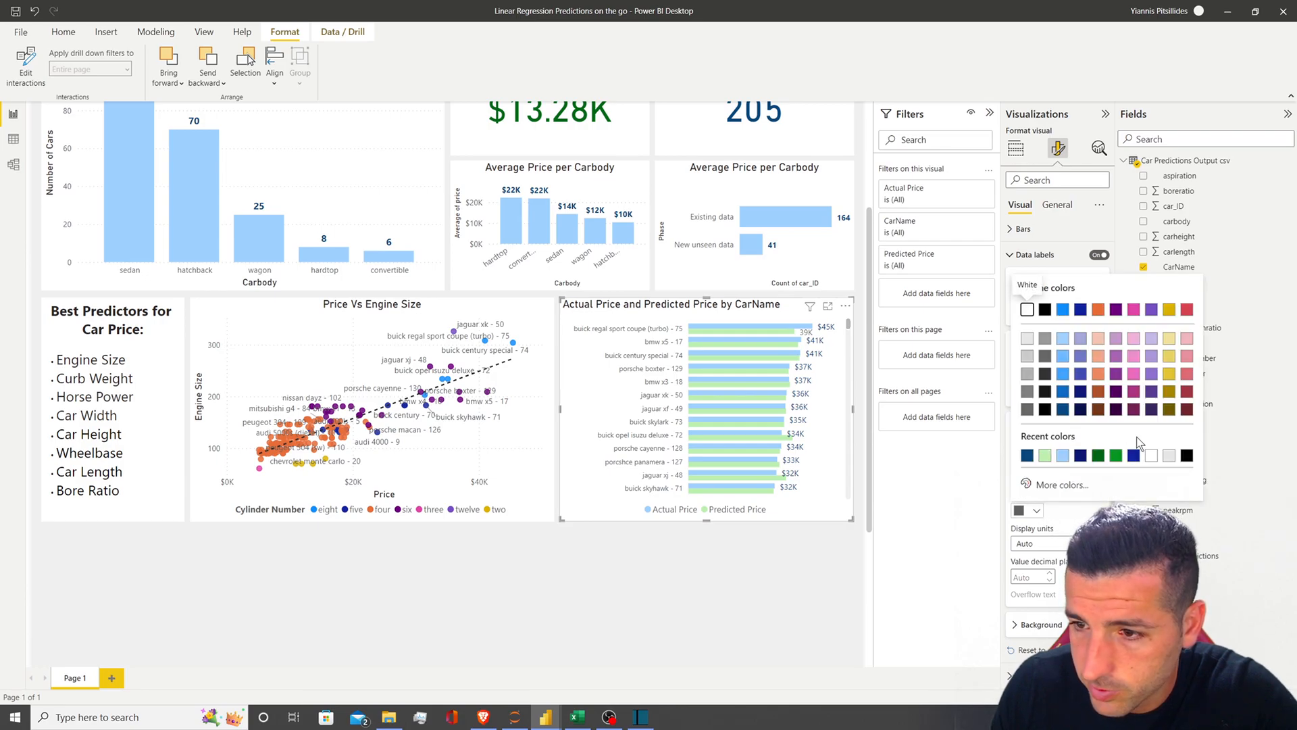
{"action": "left_click", "coordinate": [1100, 460]}
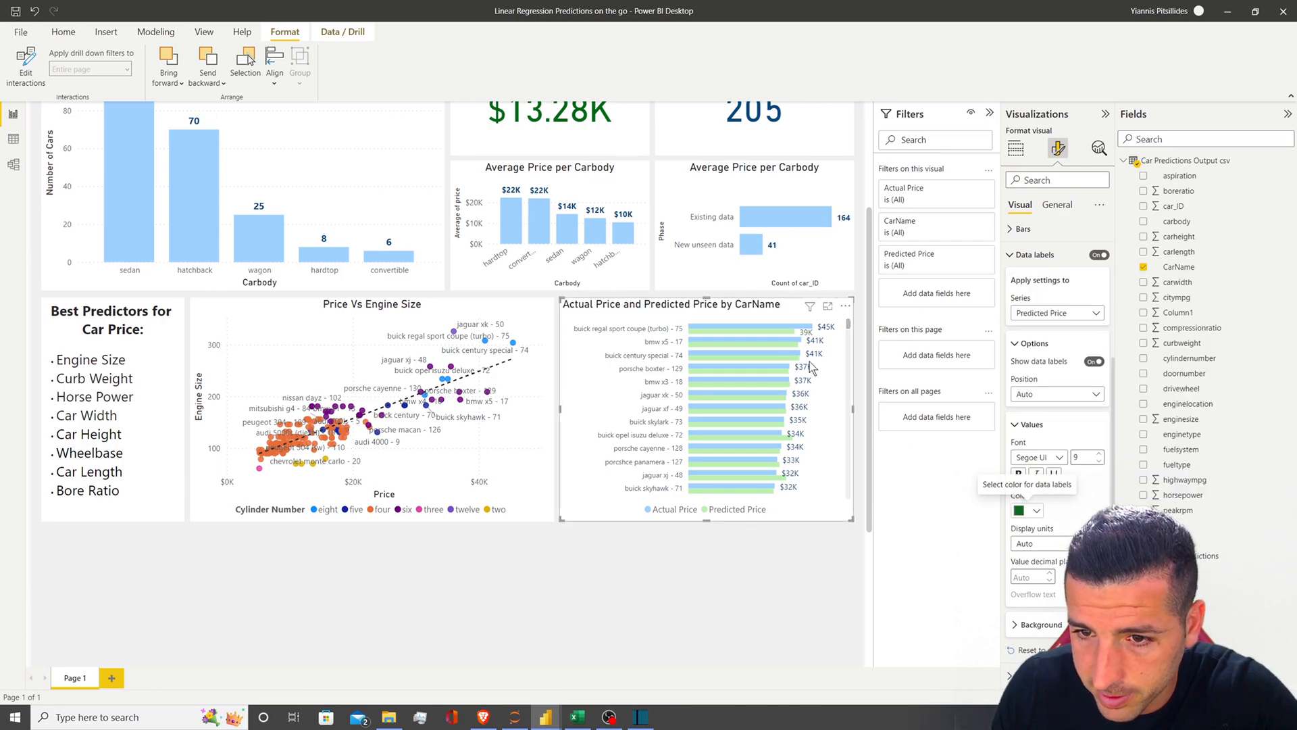
Filter the report by the convertible and hardtop columns in turn to compare actual and predicted prices per car
{"action": "left_click", "coordinate": [388, 256]}
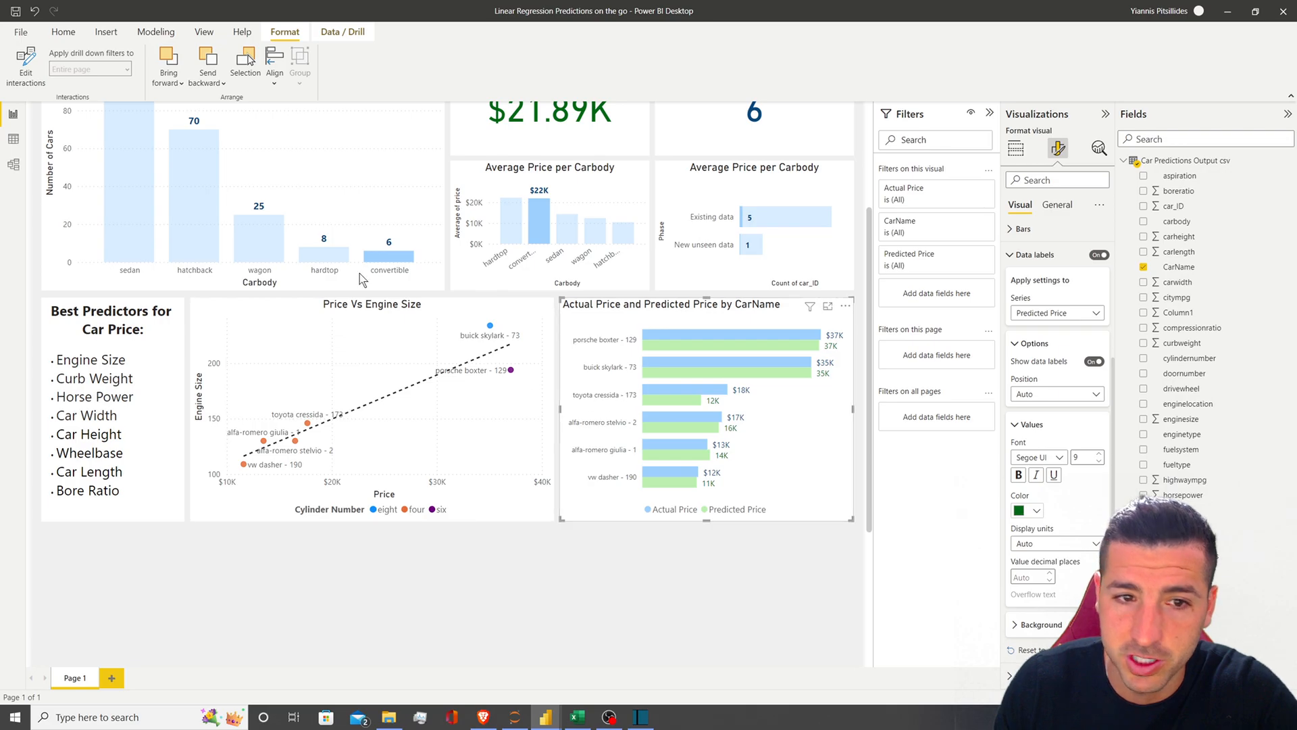
{"action": "left_click", "coordinate": [331, 256]}
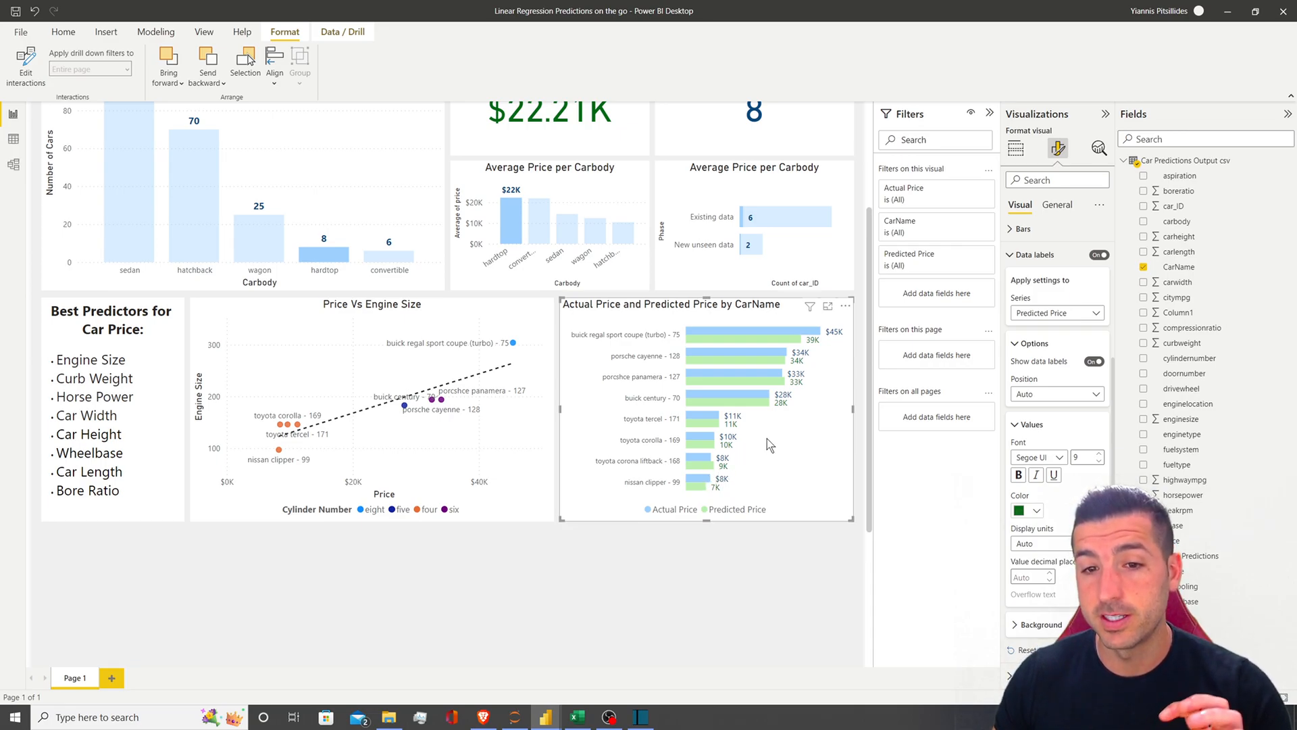
{"action": "mouse_move", "coordinate": [734, 336]}
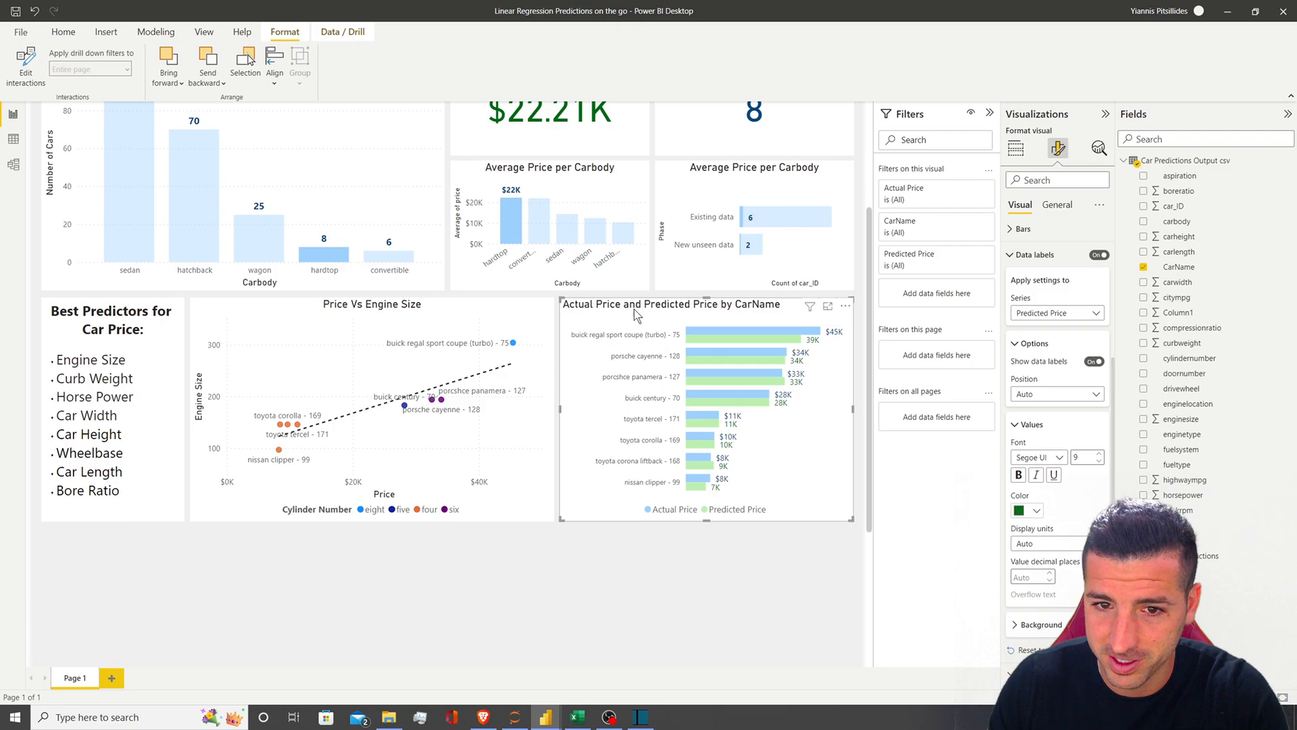
Center the title of the actual and predicted price bar chart
{"action": "left_click", "coordinate": [1029, 255]}
{"action": "left_click", "coordinate": [1057, 204]}
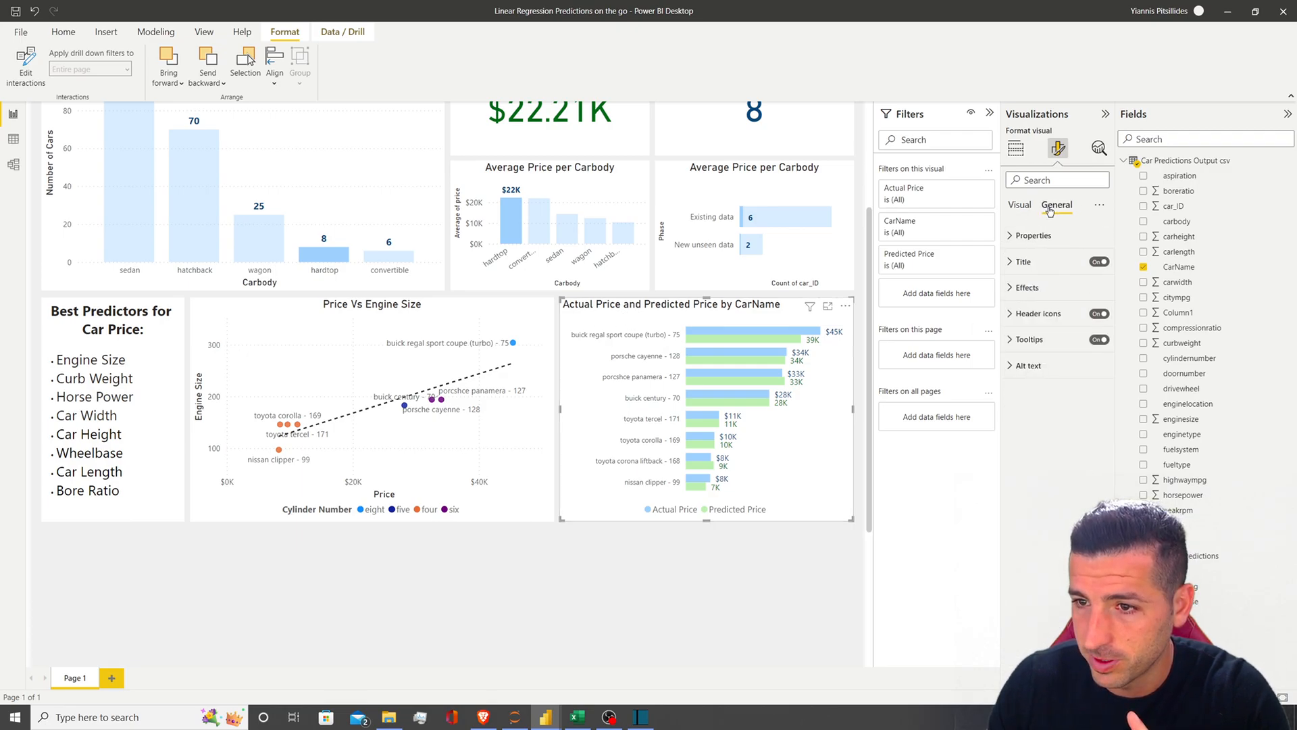
{"action": "left_click", "coordinate": [1026, 262]}
{"action": "left_click", "coordinate": [1039, 488]}
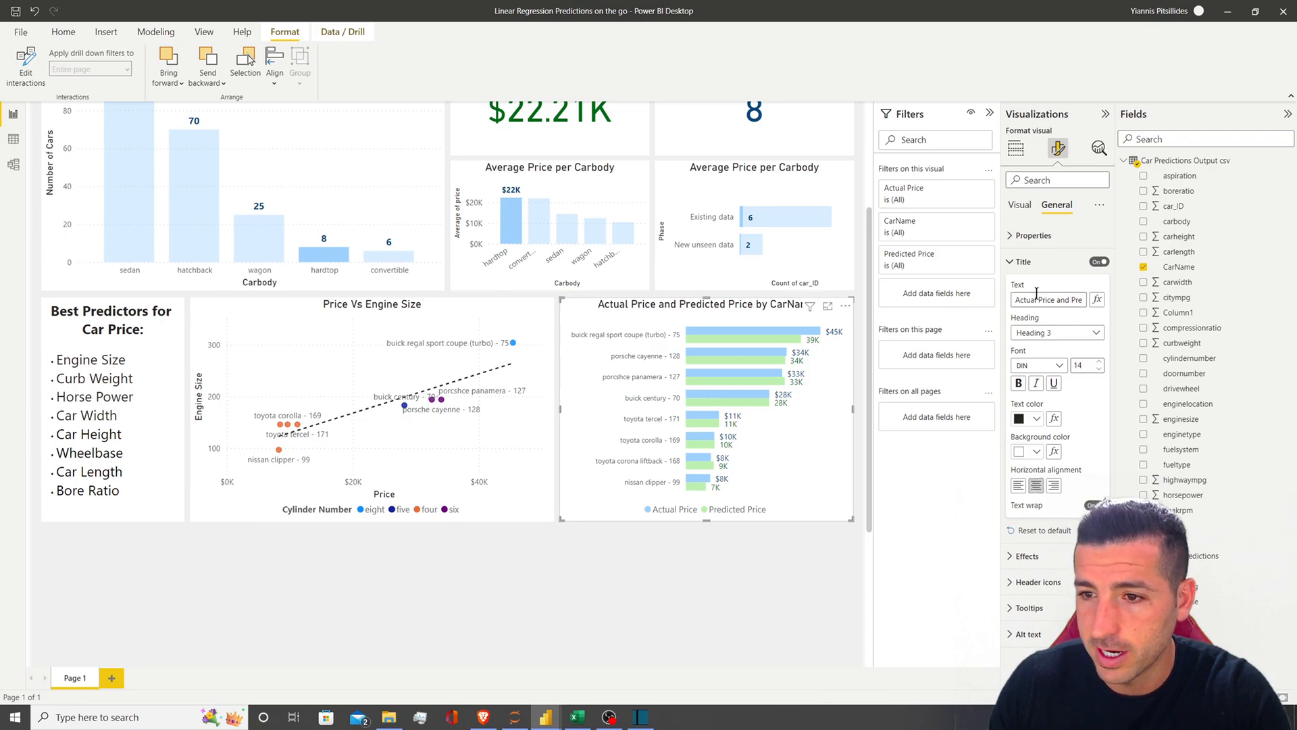
Rename the actual and predicted price chart's title to "Actual Price Vs Predicted Price by Car Name"
{"action": "key", "text": "BackSpace"}
{"action": "type", "text": "Vs"}
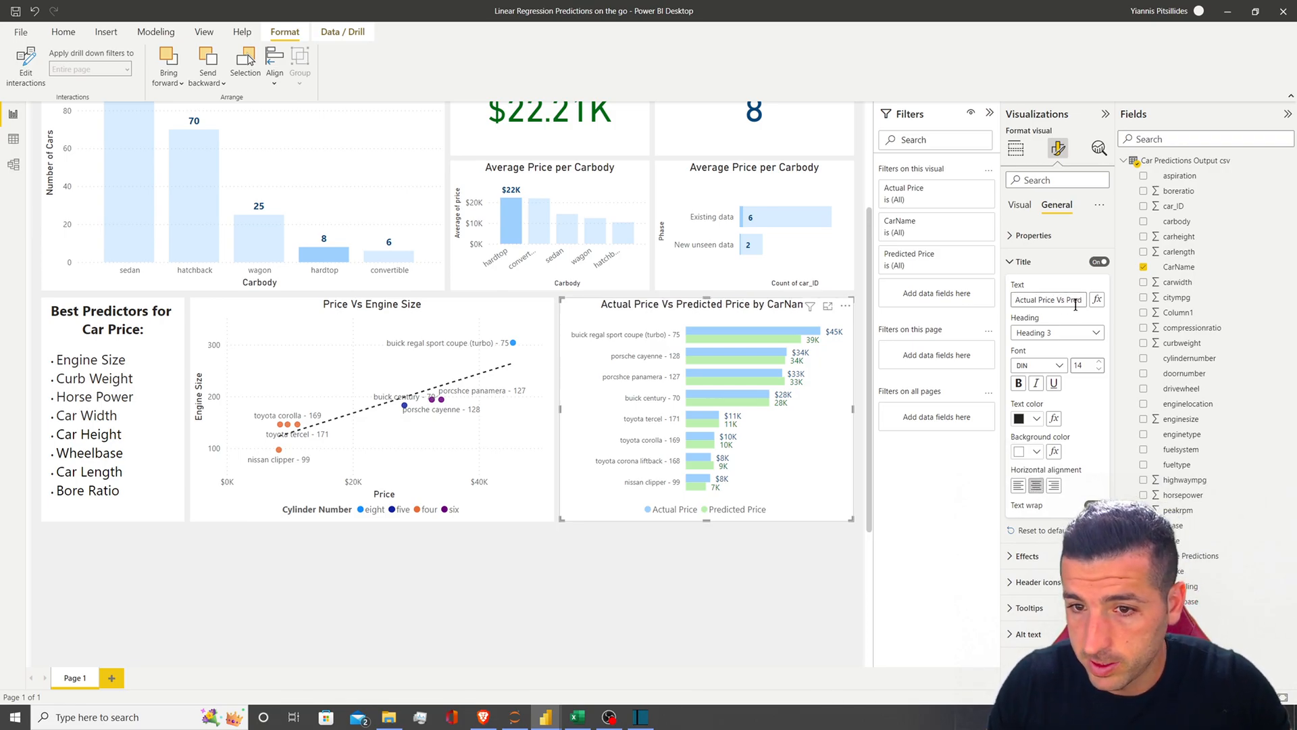
{"action": "left_click_drag", "start_coordinate": [1075, 301], "coordinate": [1091, 304]}
{"action": "left_click", "coordinate": [1071, 300]}
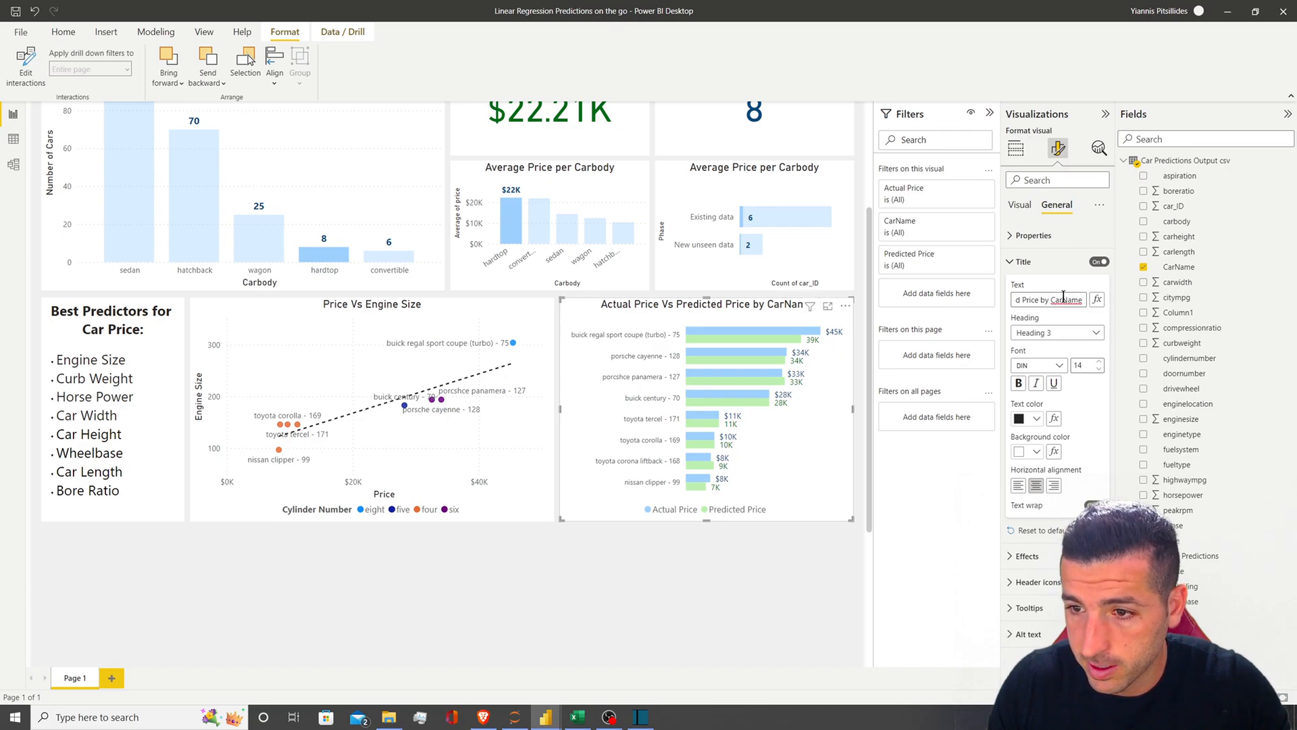
{"action": "left_click", "coordinate": [783, 556]}
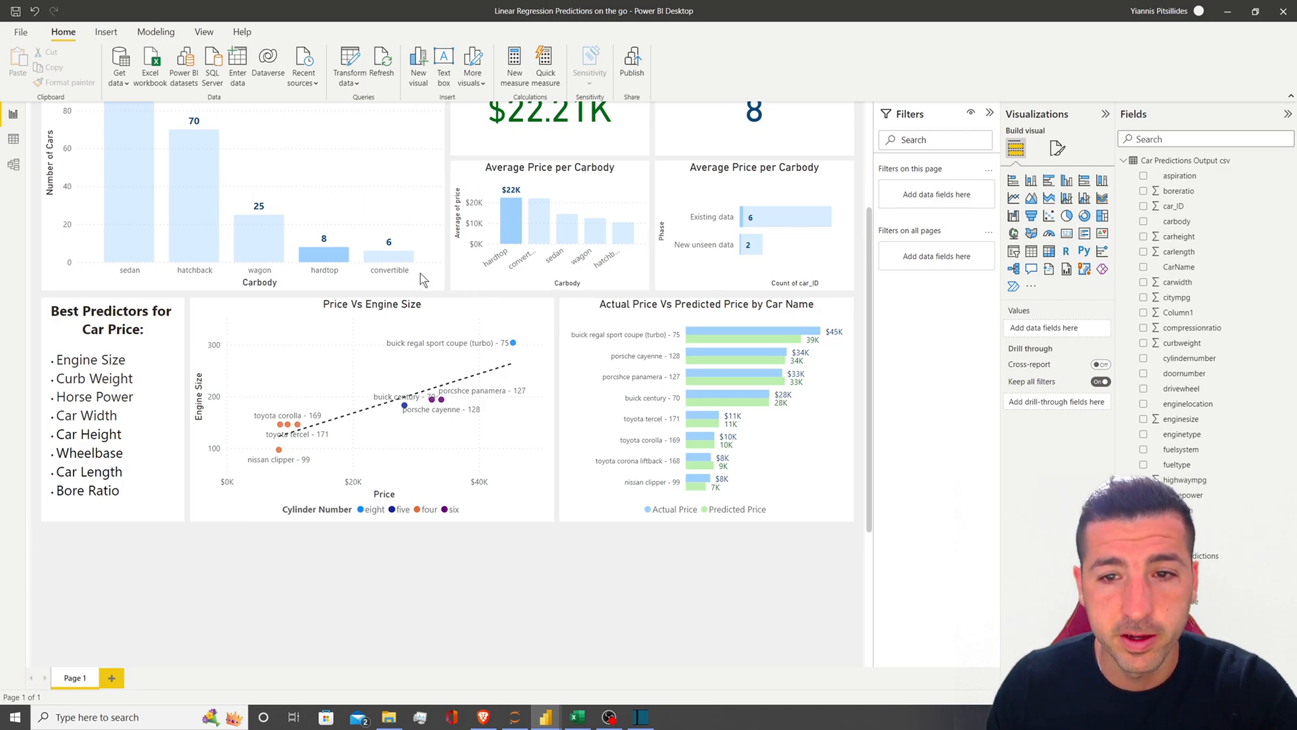
Clear the hardtop selection and cross-highlight the report by New unseen data to check the predicted price chart
{"action": "left_click", "coordinate": [325, 252]}
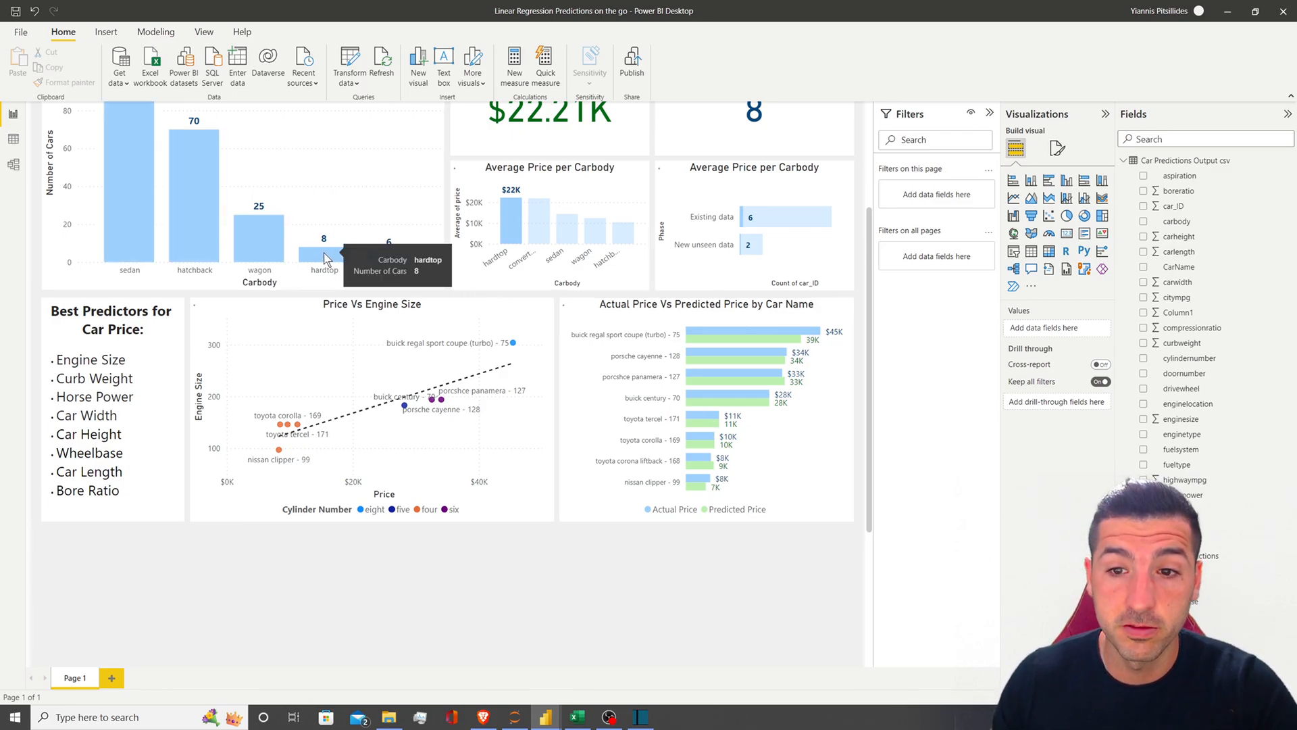
{"action": "left_click", "coordinate": [750, 252]}
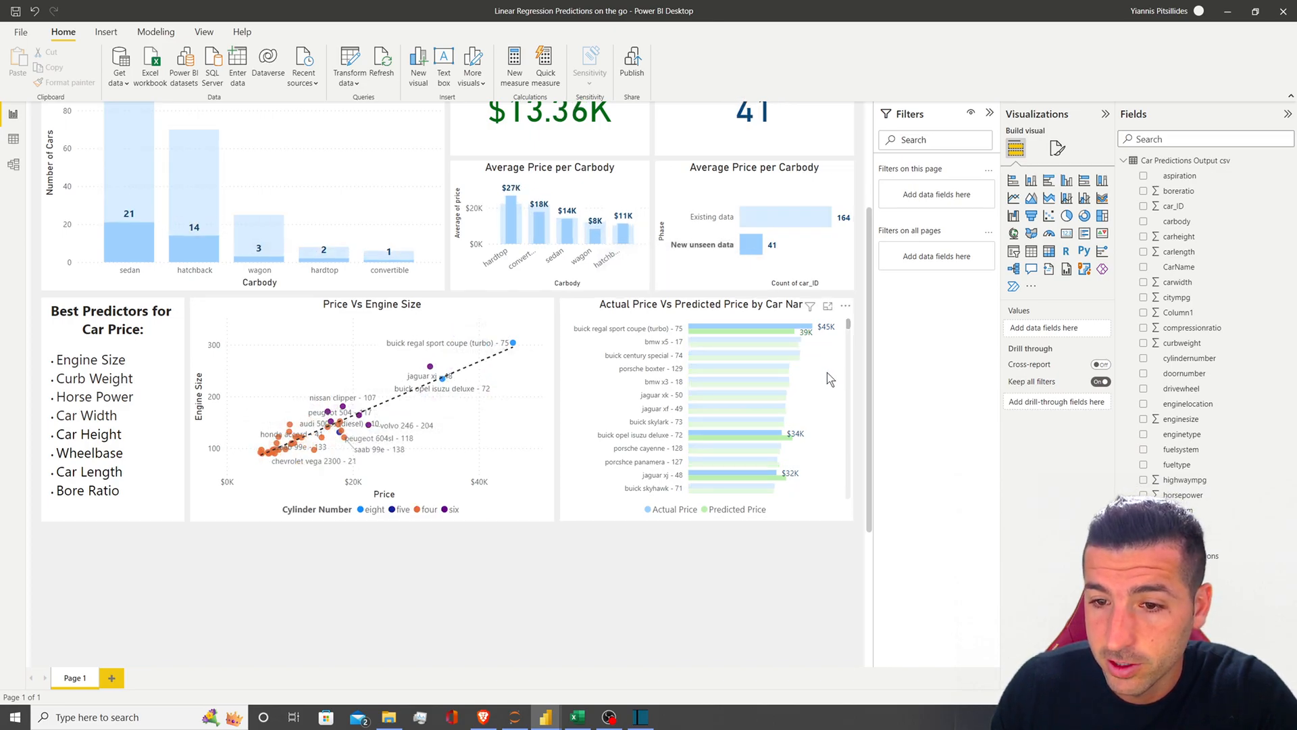
{"action": "scroll", "coordinate": [862, 378], "scroll_direction": "up", "scroll_amount": 3}
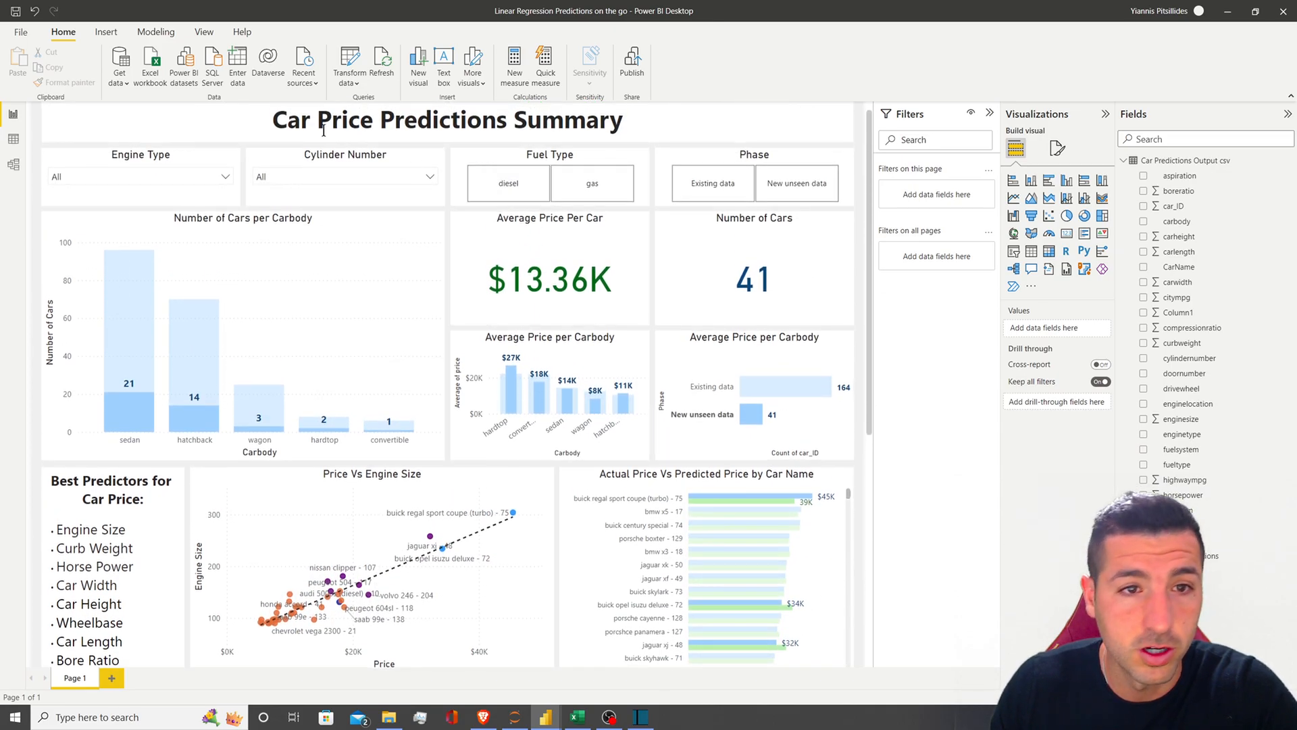
Make the phase bar chart filter, instead of highlight, the Actual Price Vs Predicted Price chart and leave interaction editing
{"action": "left_click", "coordinate": [204, 33]}
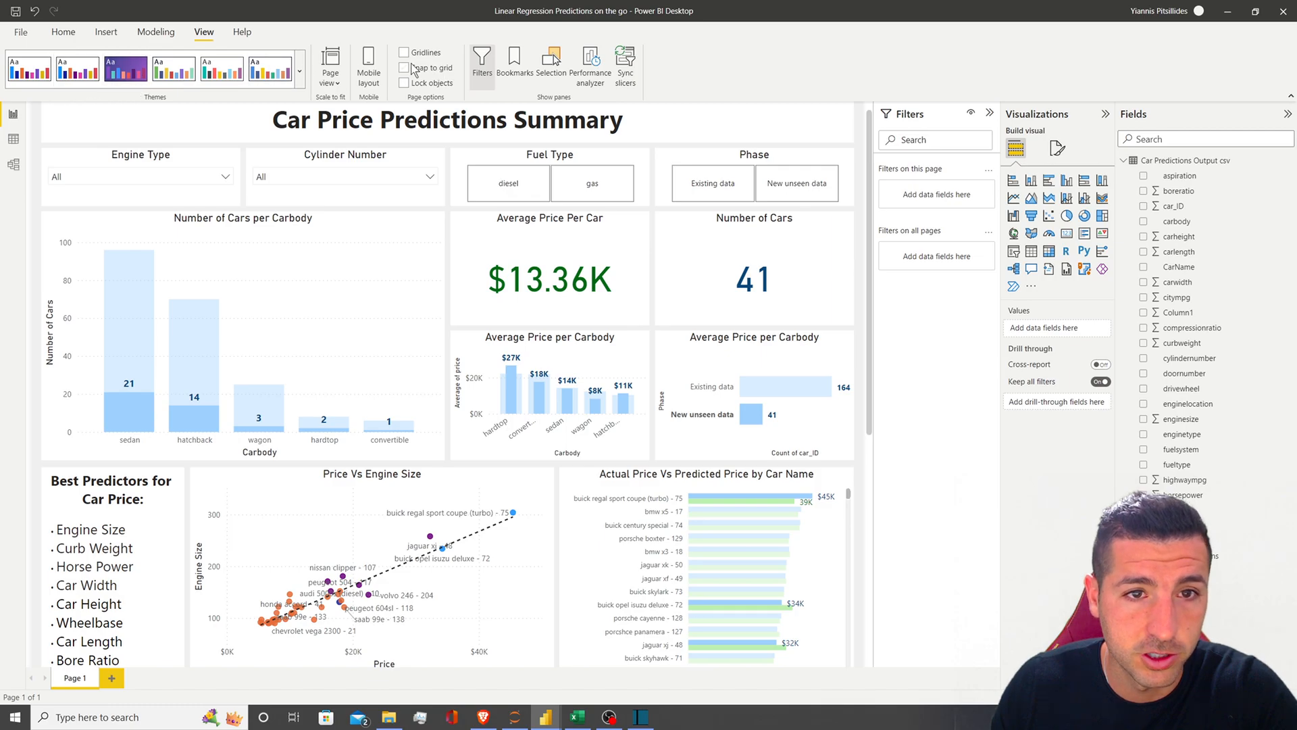
{"action": "left_click", "coordinate": [742, 353]}
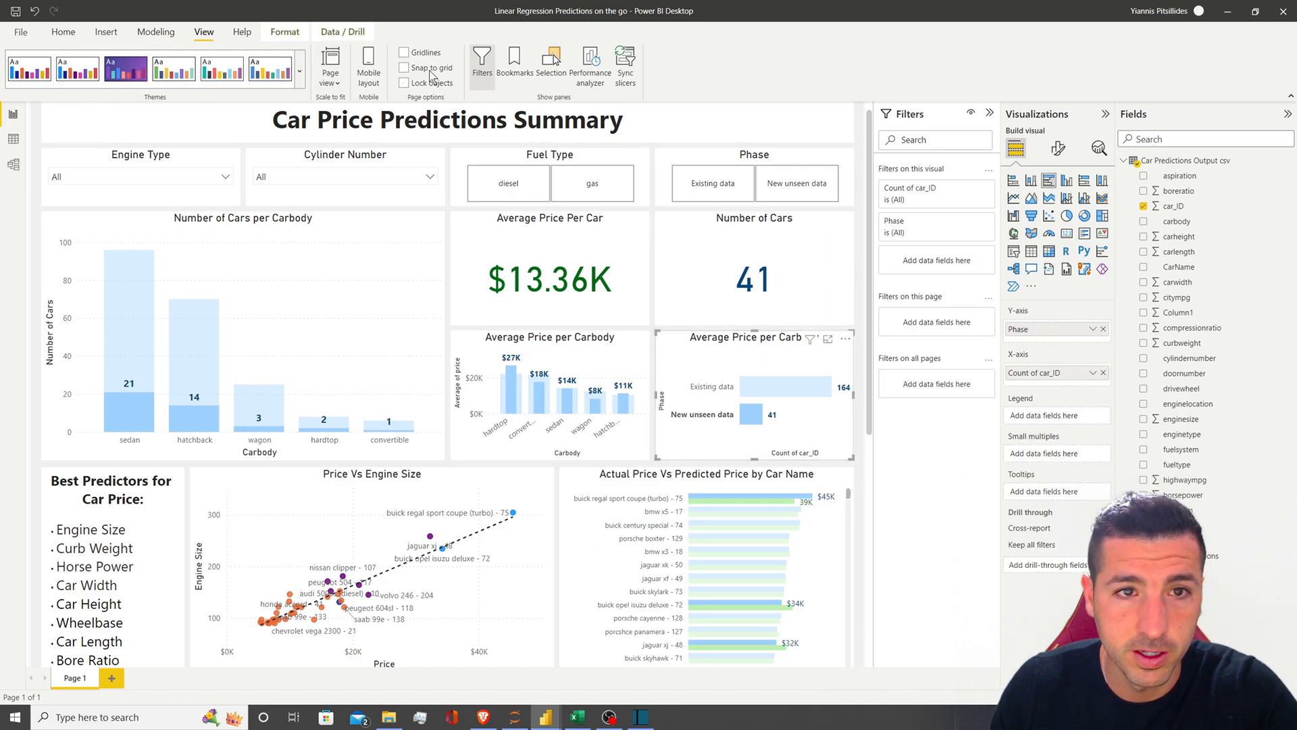
{"action": "left_click", "coordinate": [285, 32]}
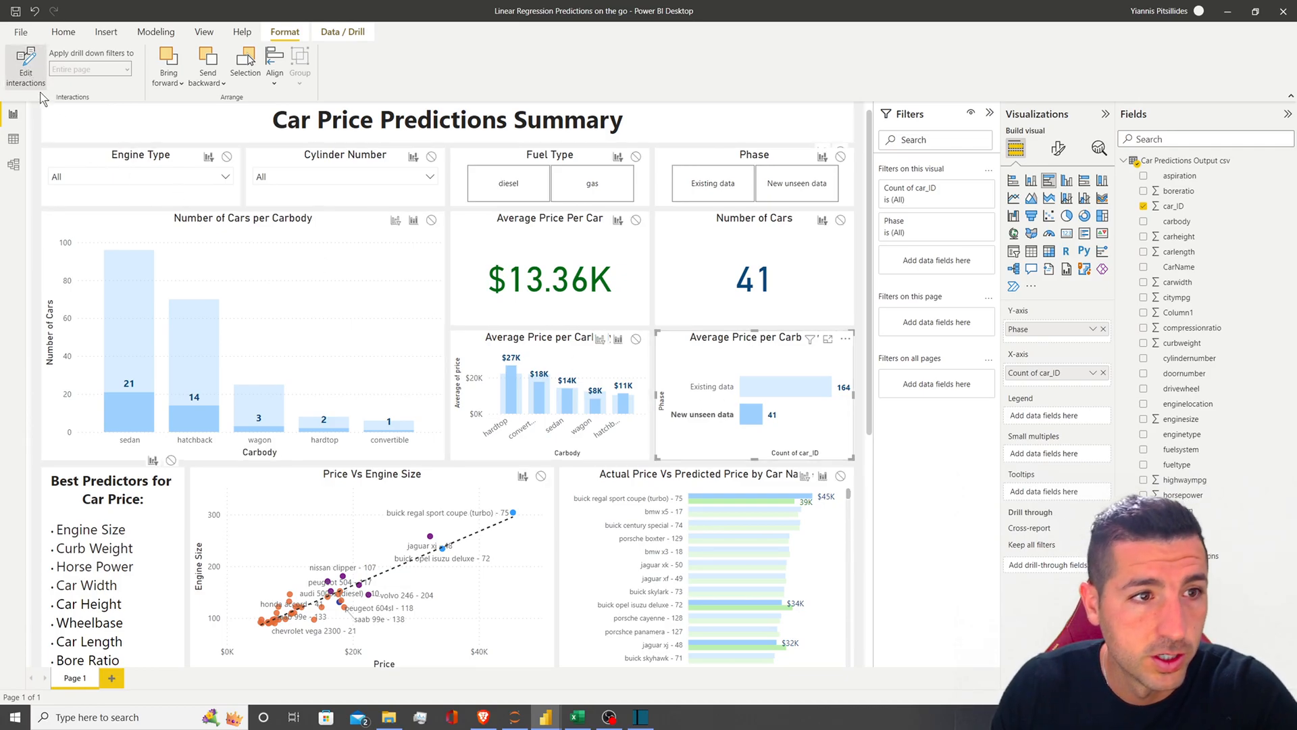
{"action": "left_click", "coordinate": [805, 476]}
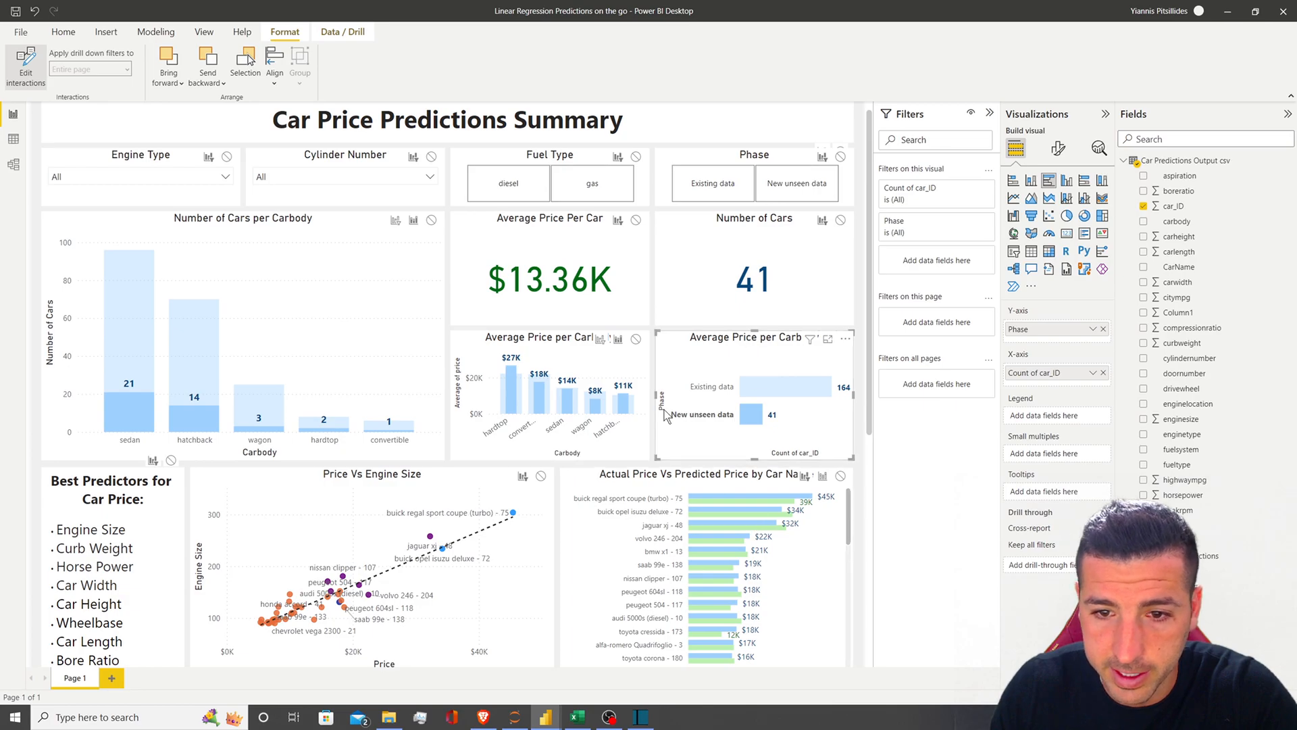
{"action": "left_click", "coordinate": [26, 66]}
{"action": "scroll", "coordinate": [839, 459], "scroll_direction": "down", "scroll_amount": 2}
{"action": "scroll", "coordinate": [839, 455], "scroll_direction": "down", "scroll_amount": 1}
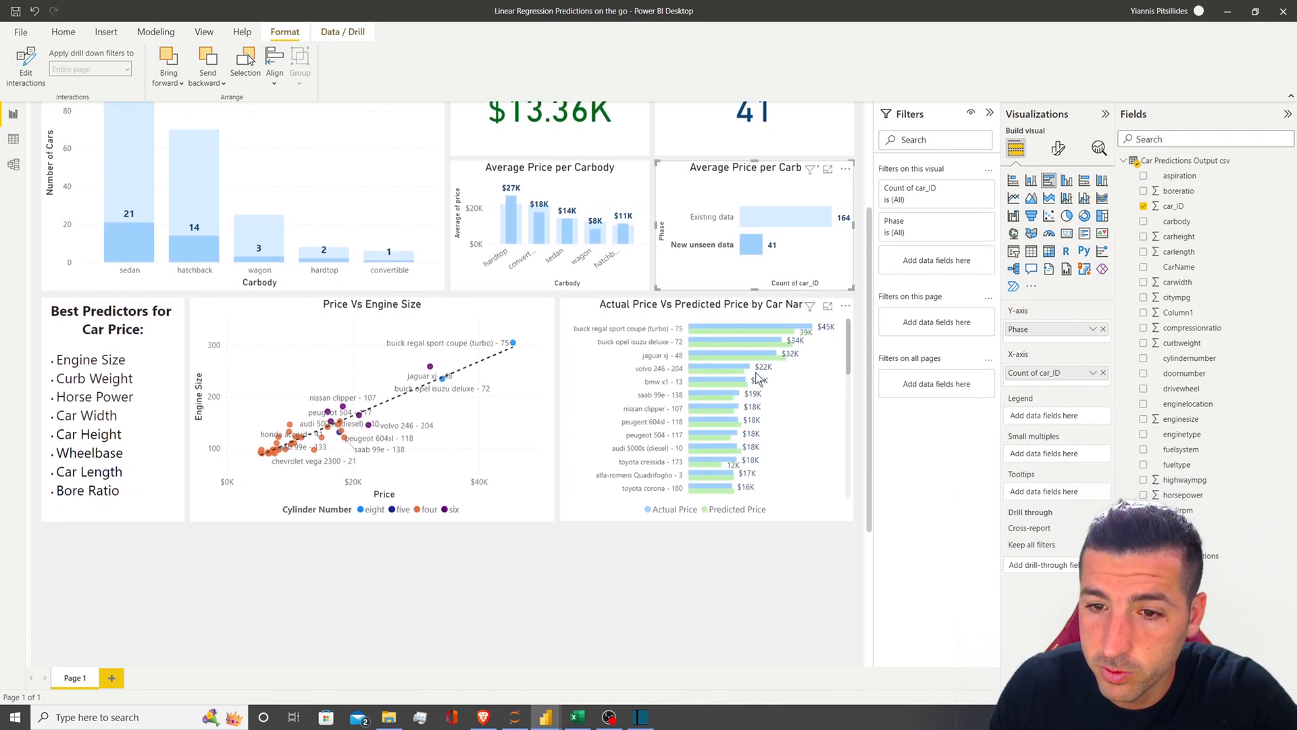
Set the minimum category width of the Actual Price Vs Predicted Price chart's bars to 30 px
{"action": "scroll", "coordinate": [755, 373], "scroll_direction": "down", "scroll_amount": 5}
{"action": "scroll", "coordinate": [707, 434], "scroll_direction": "up", "scroll_amount": 5}
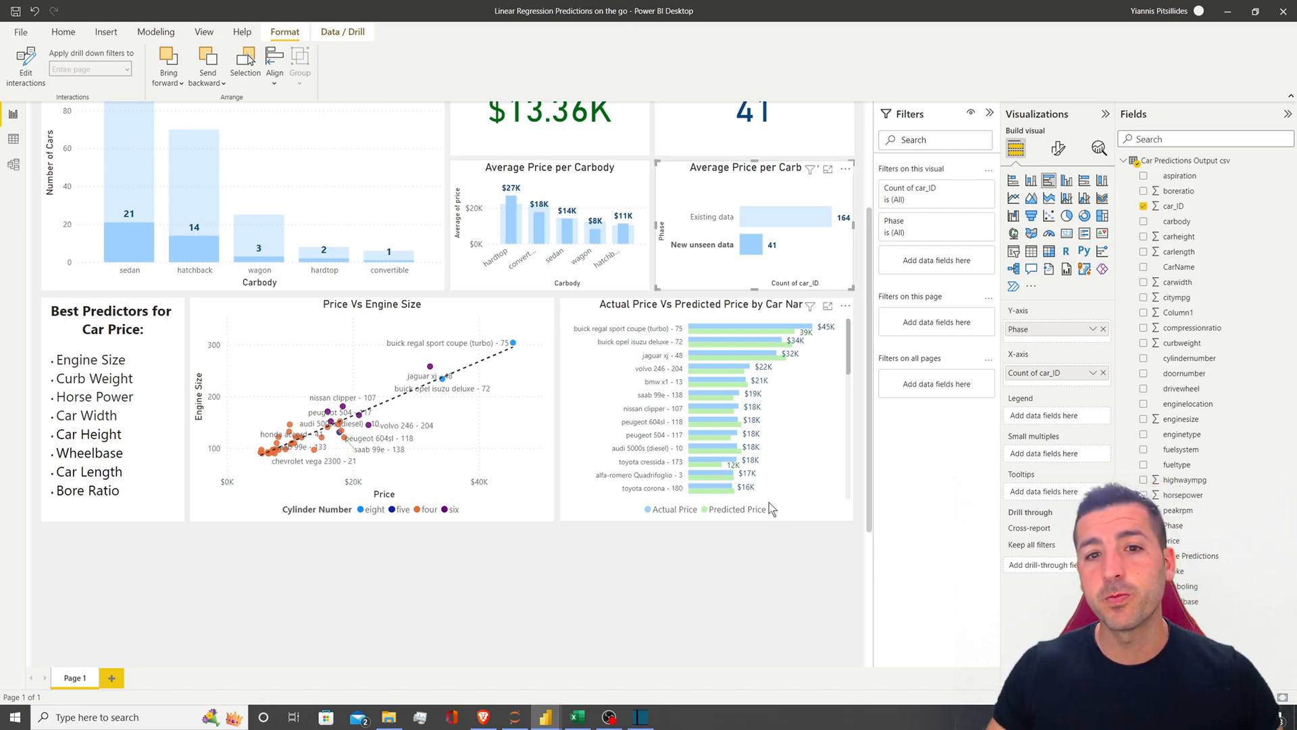
{"action": "scroll", "coordinate": [674, 578], "scroll_direction": "up", "scroll_amount": 2}
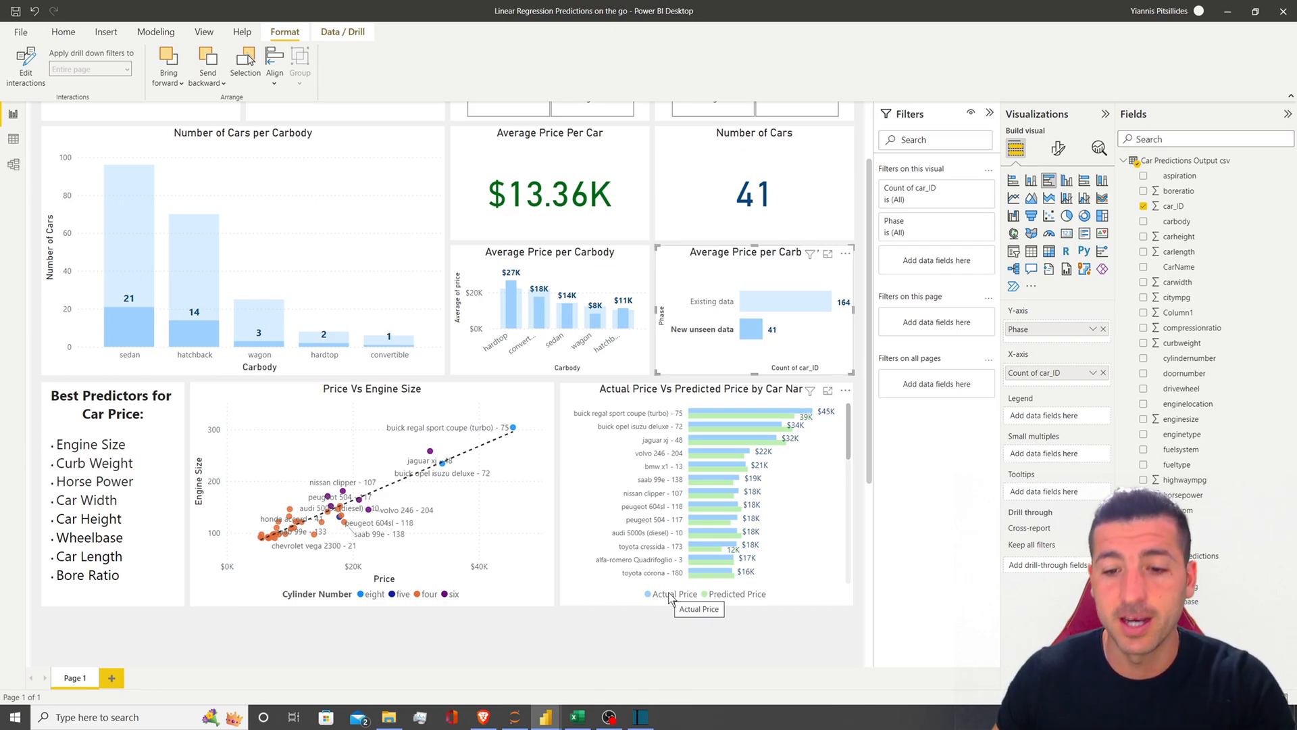
{"action": "left_click", "coordinate": [735, 391]}
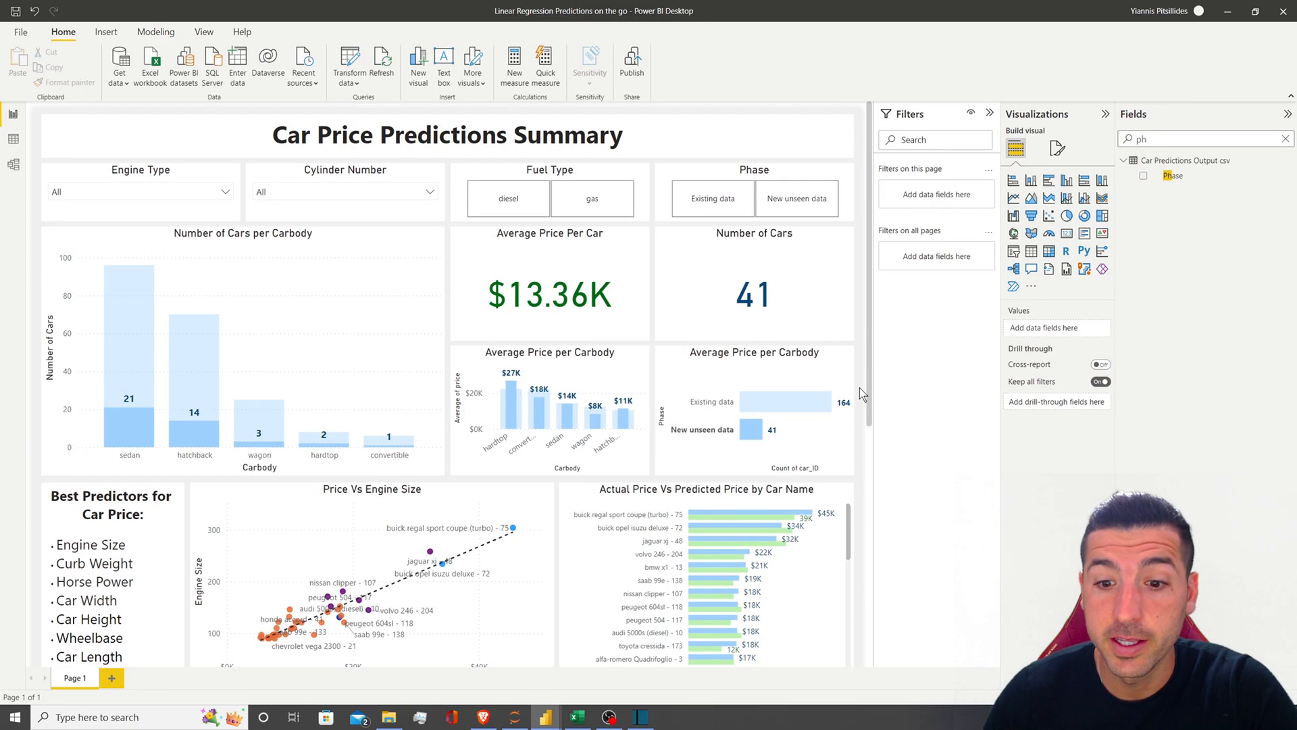
{"action": "scroll", "coordinate": [859, 388], "scroll_direction": "down", "scroll_amount": 3}
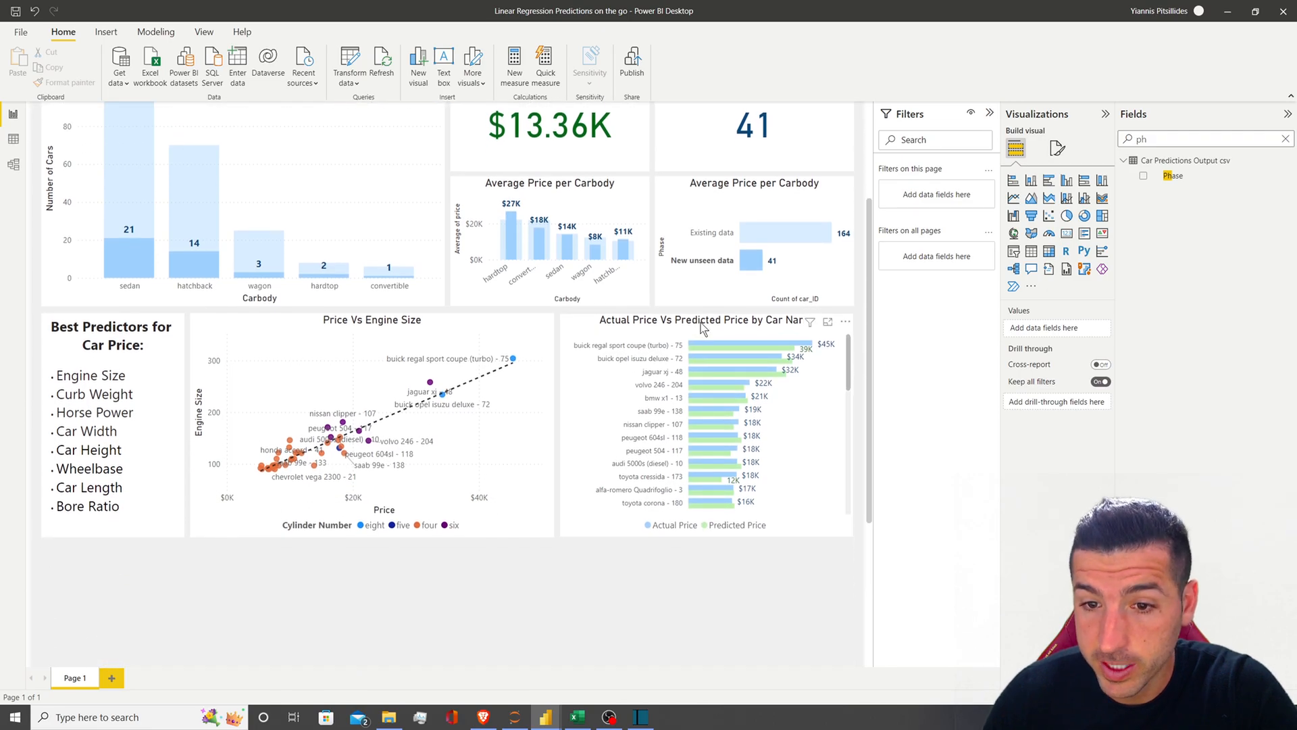
{"action": "left_click", "coordinate": [1058, 149]}
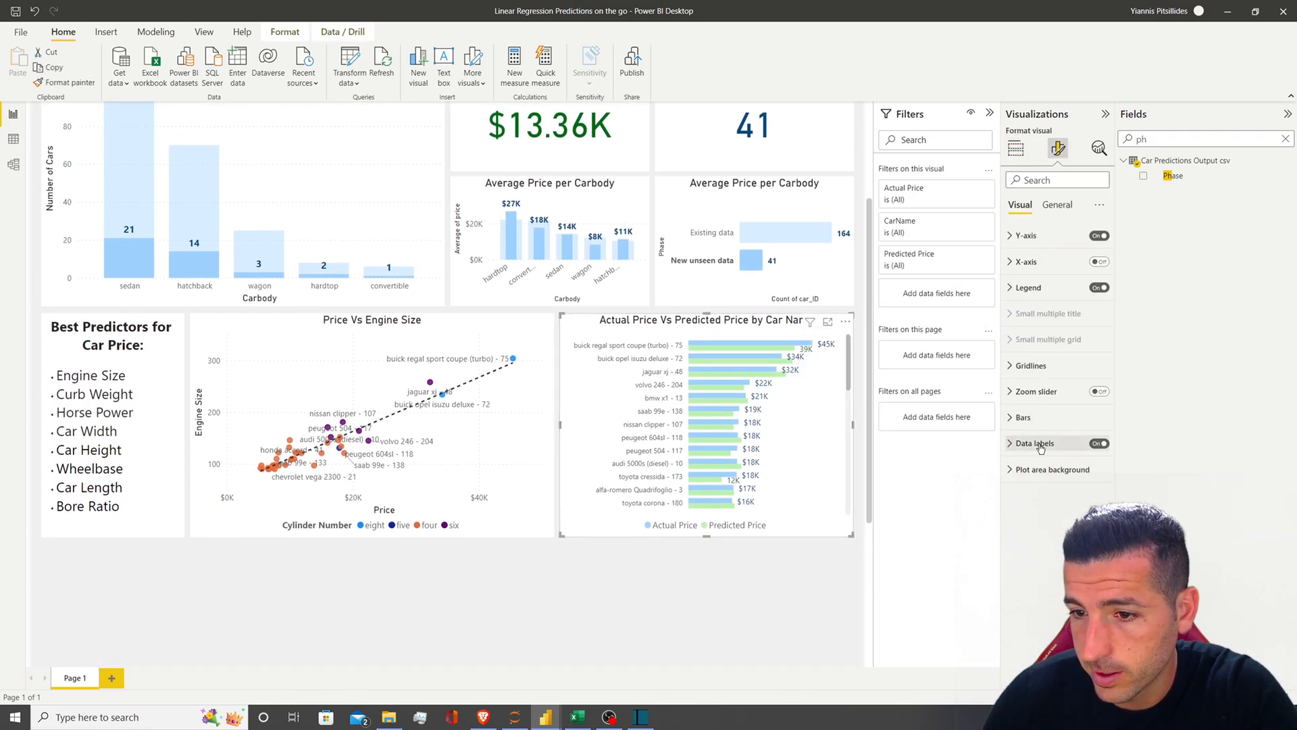
{"action": "left_click", "coordinate": [1023, 417]}
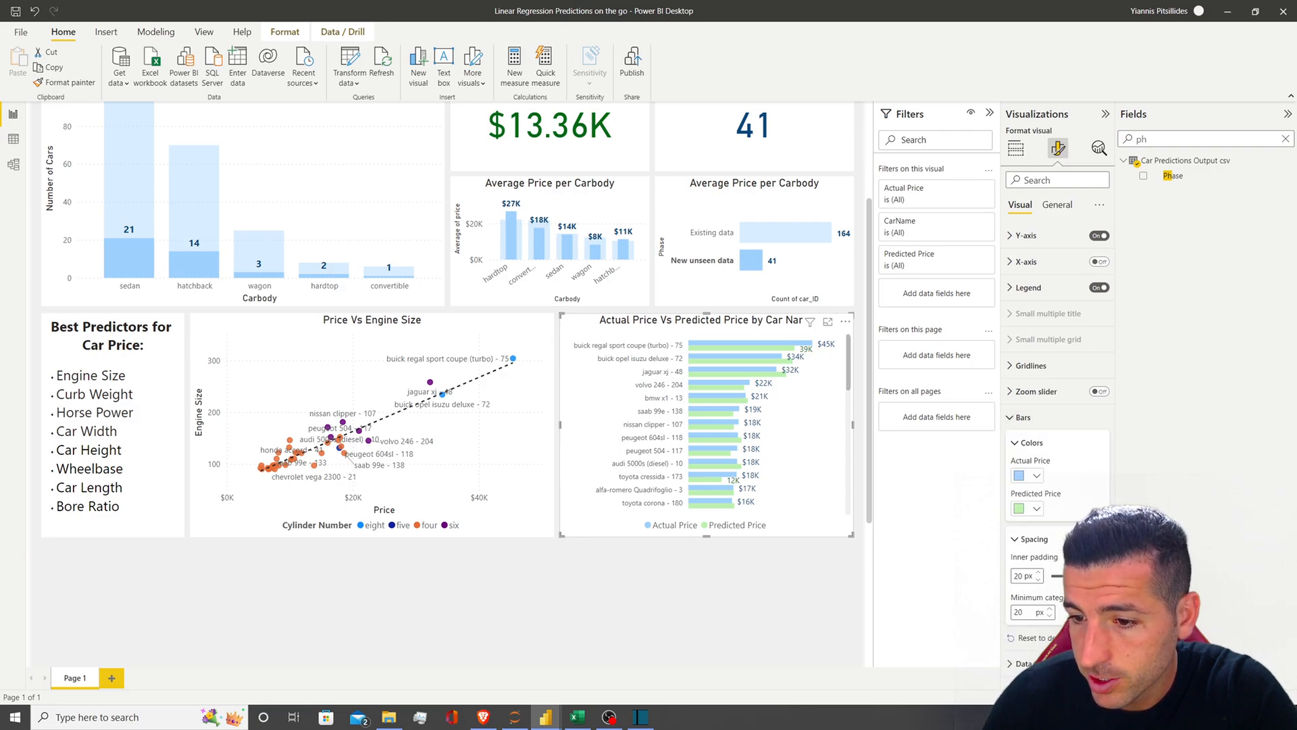
{"action": "scroll", "coordinate": [1091, 508], "scroll_direction": "down", "scroll_amount": 1}
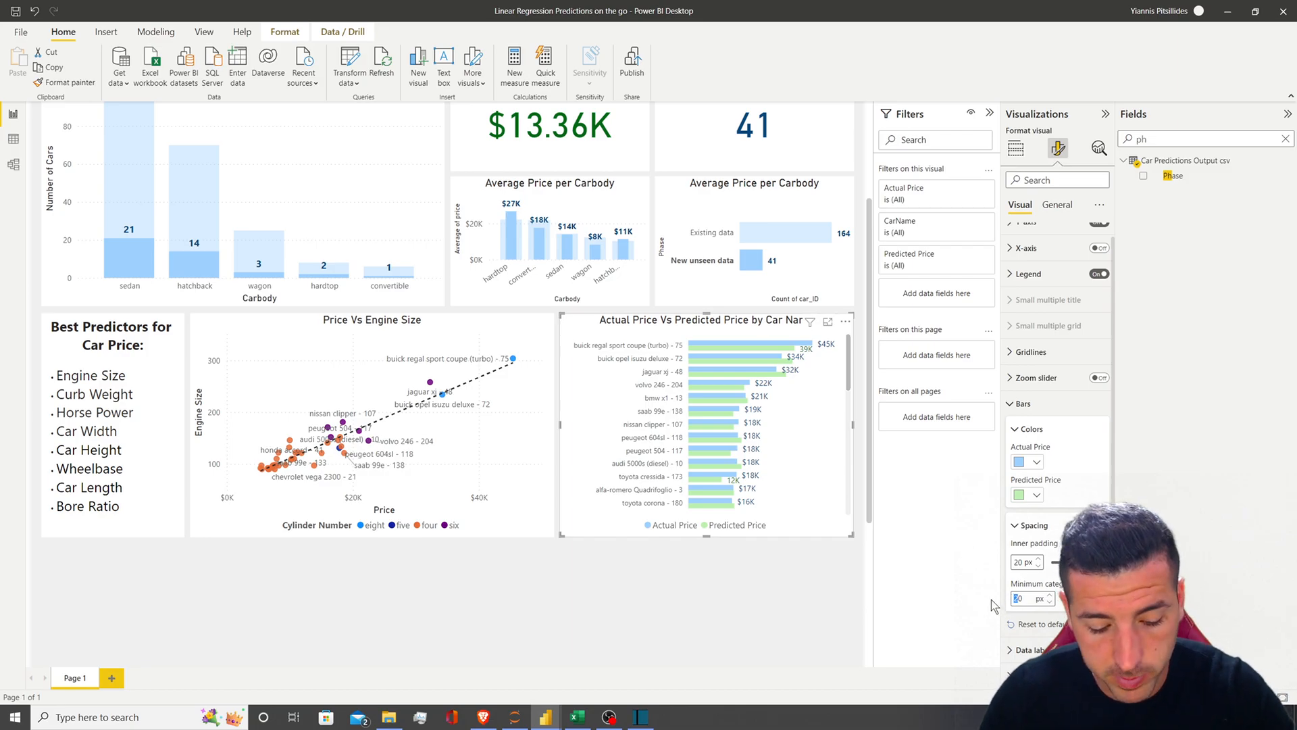
{"action": "type", "text": "3"}
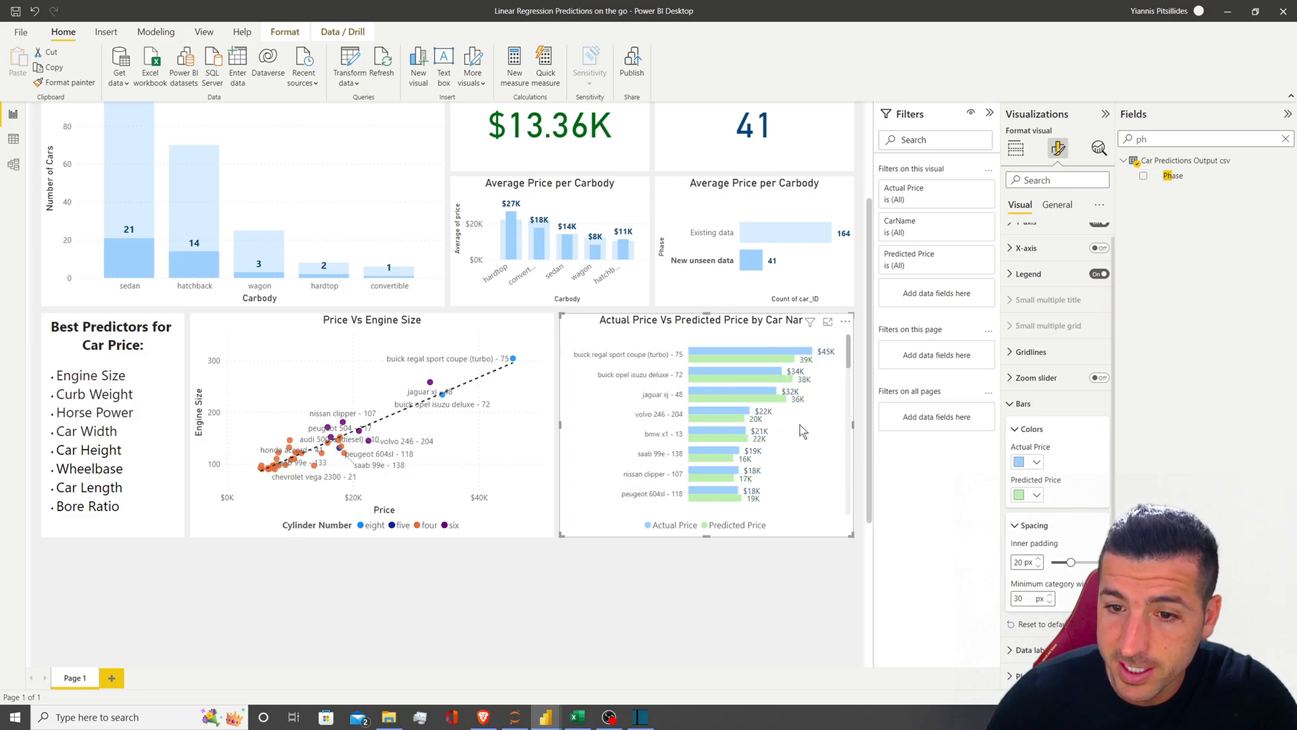
Clear the New unseen data selection, check the price chart for the wagon, hardtop and convertible columns in turn, and reset the selection
{"action": "scroll", "coordinate": [414, 270], "scroll_direction": "up", "scroll_amount": 5}
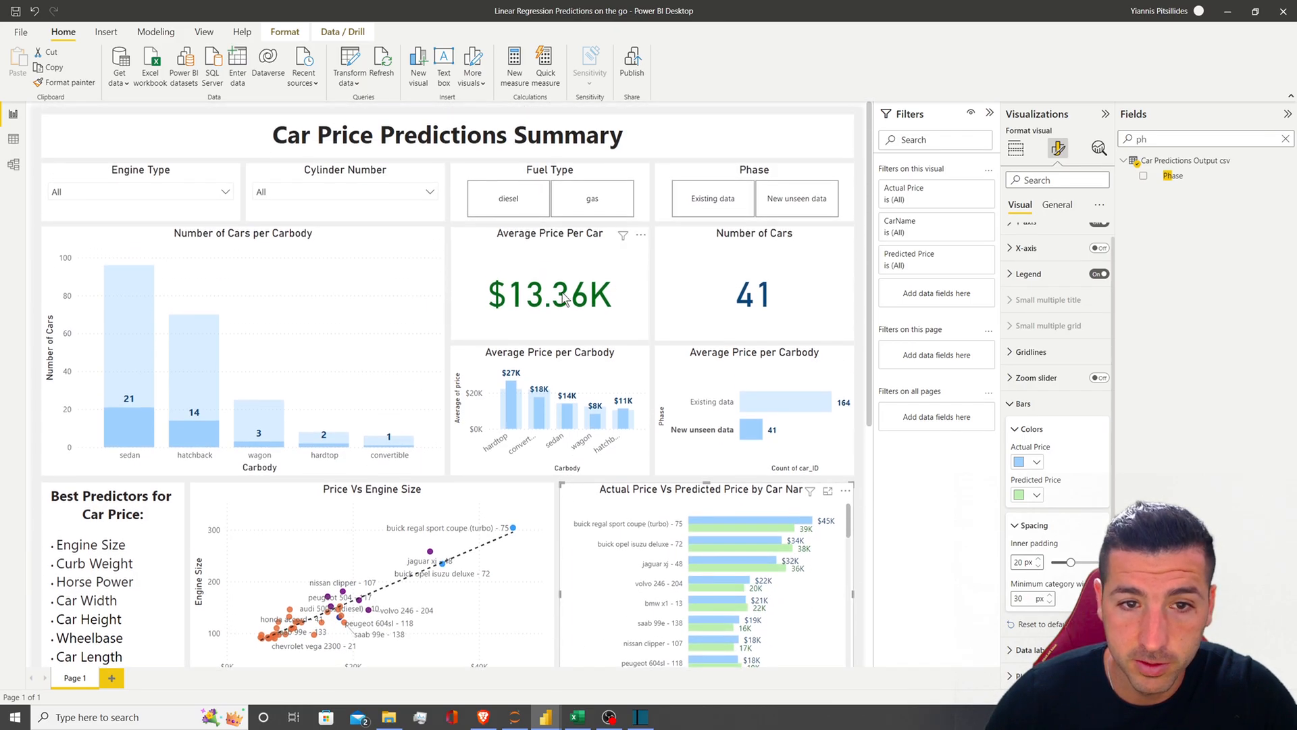
{"action": "left_click", "coordinate": [746, 430]}
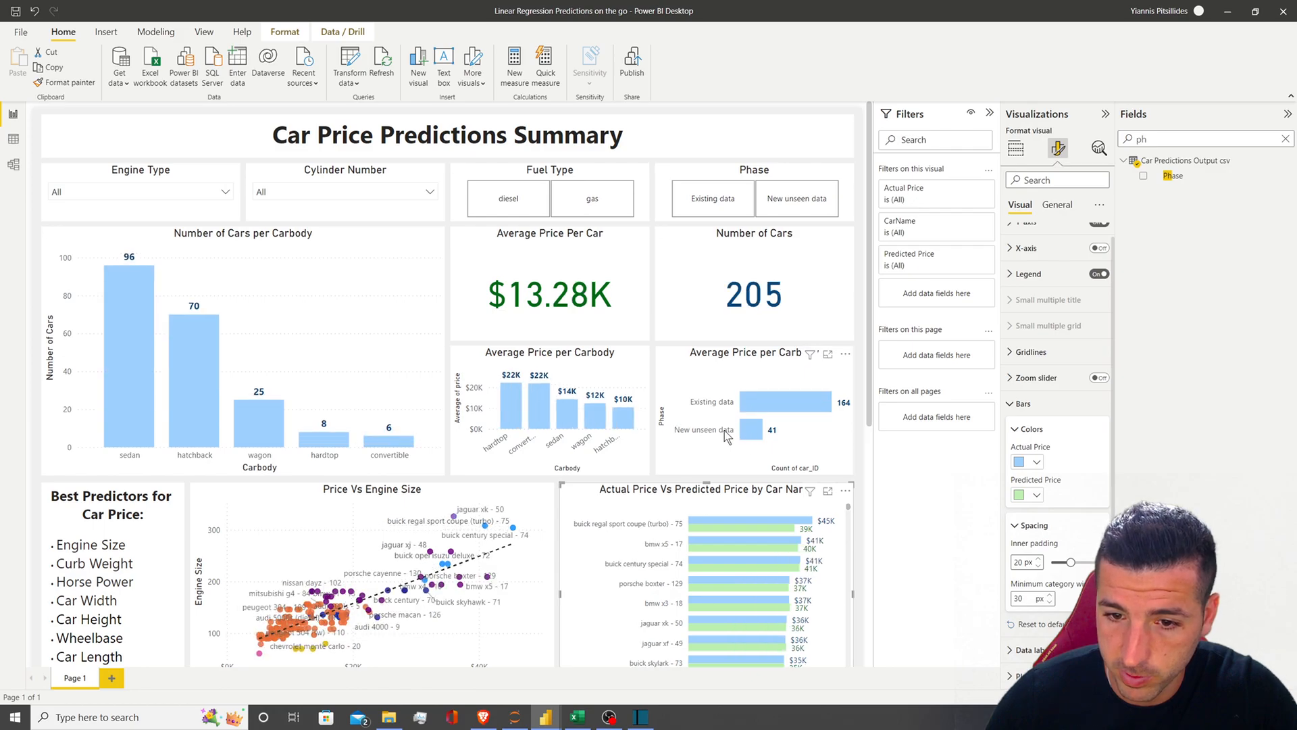
{"action": "scroll", "coordinate": [268, 400], "scroll_direction": "down", "scroll_amount": 3}
{"action": "left_click", "coordinate": [260, 338]}
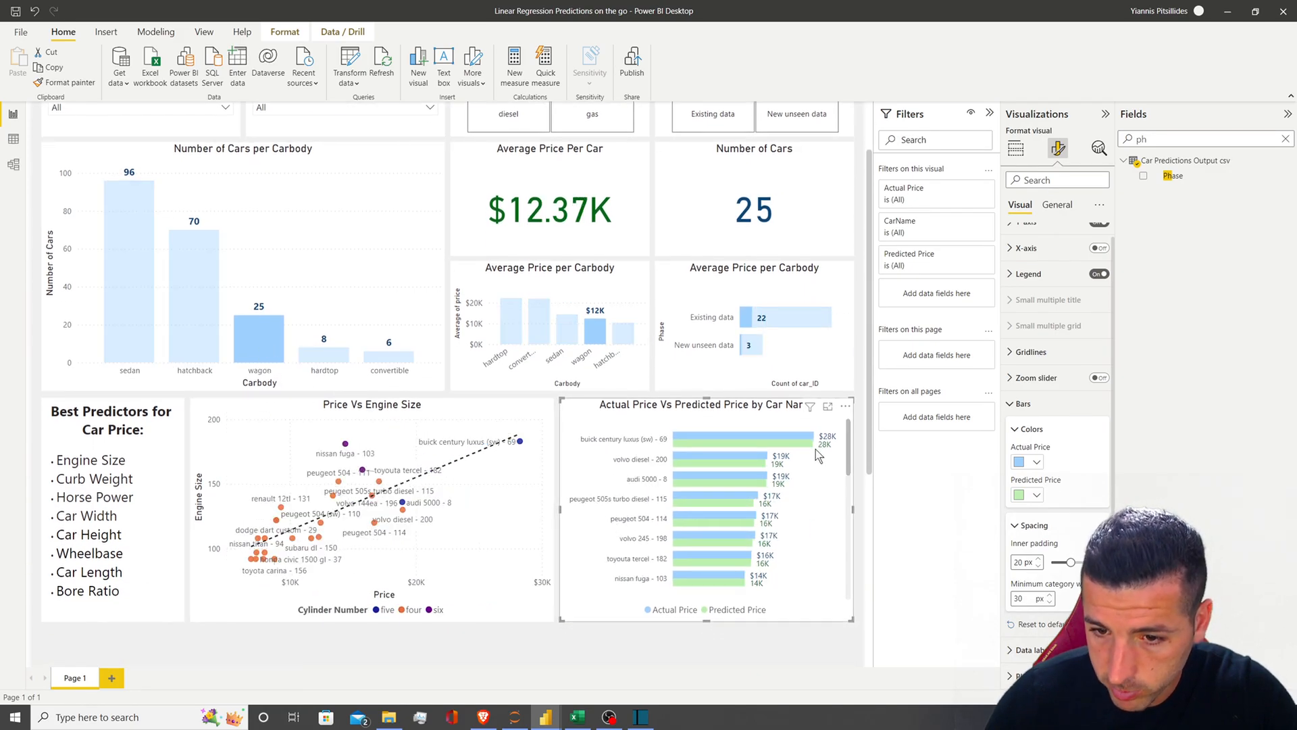
{"action": "left_click", "coordinate": [337, 355]}
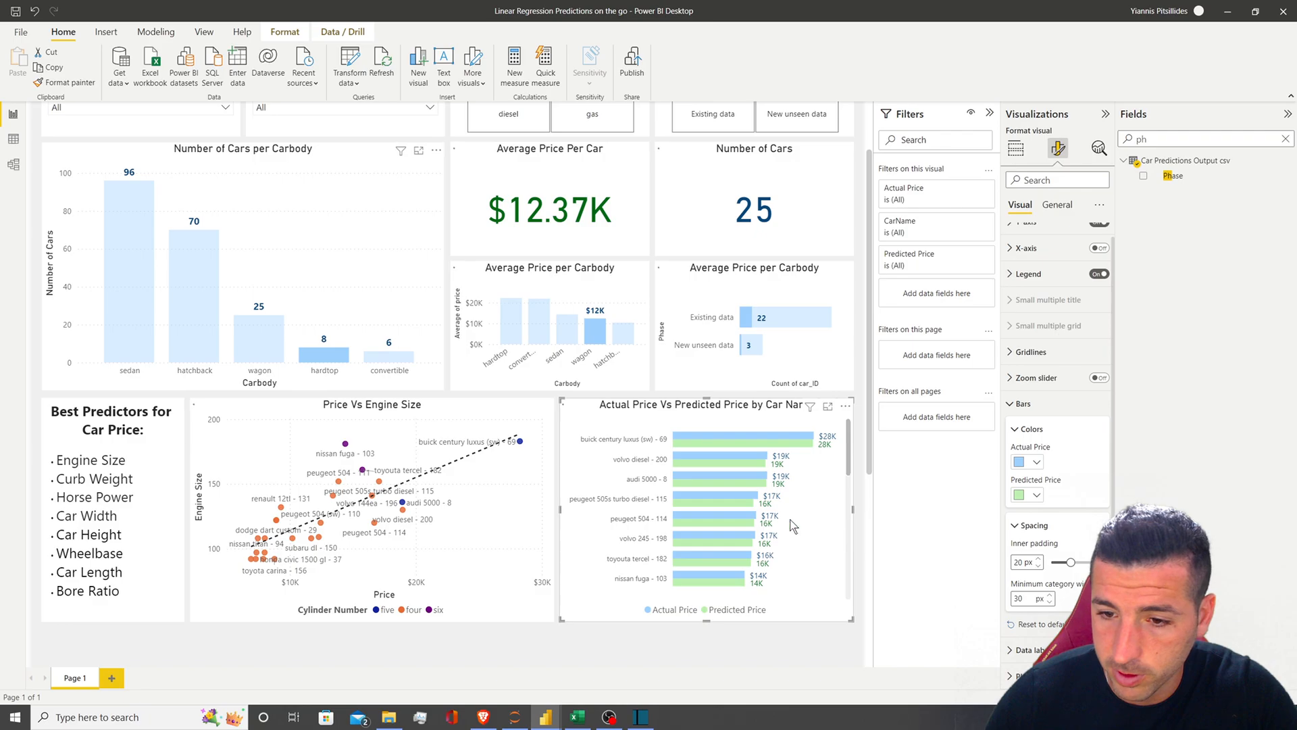
{"action": "left_click", "coordinate": [391, 359]}
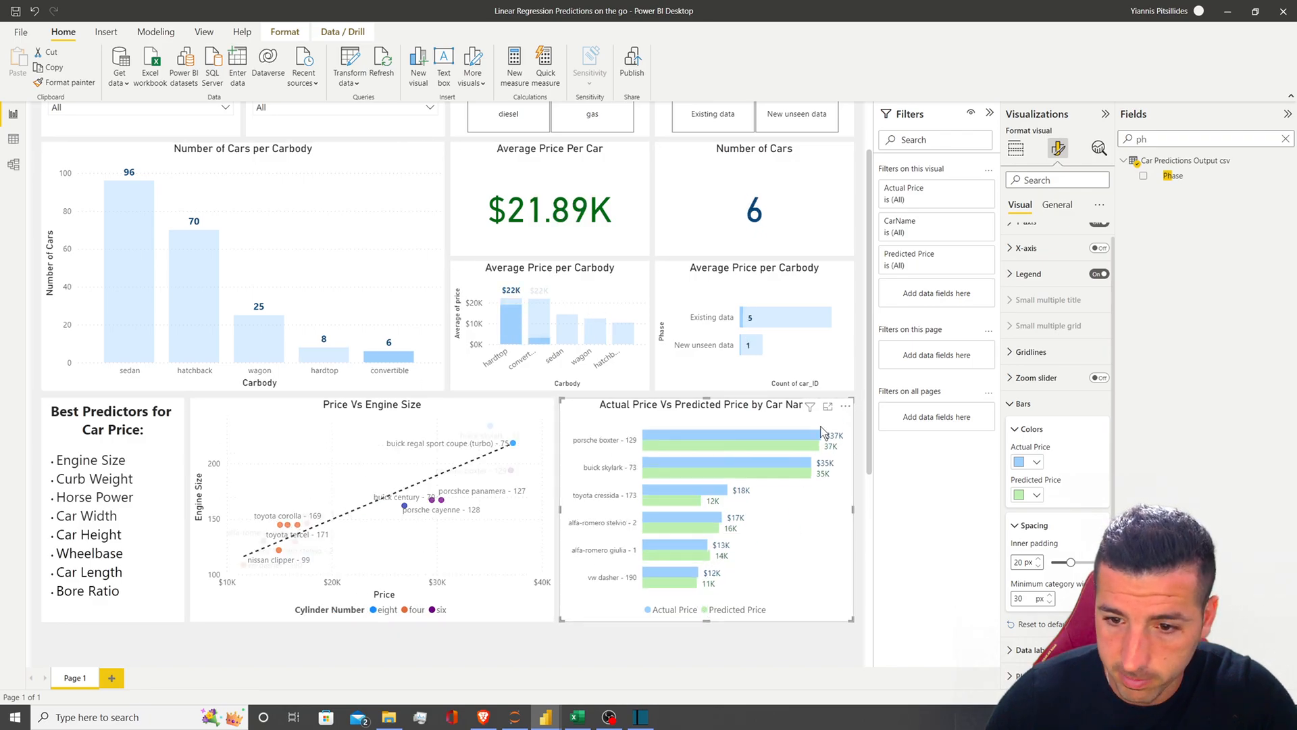
{"action": "left_click", "coordinate": [399, 362]}
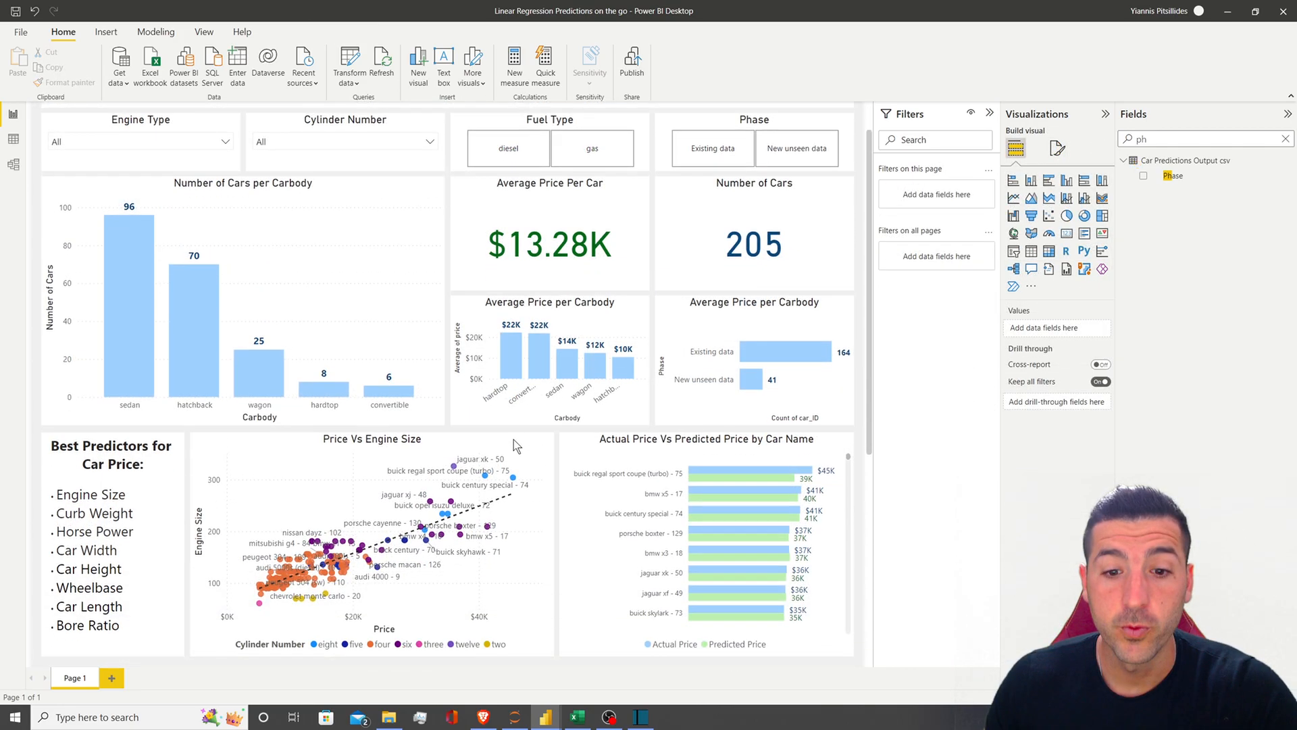
{"action": "scroll", "coordinate": [514, 442], "scroll_direction": "down", "scroll_amount": 3}
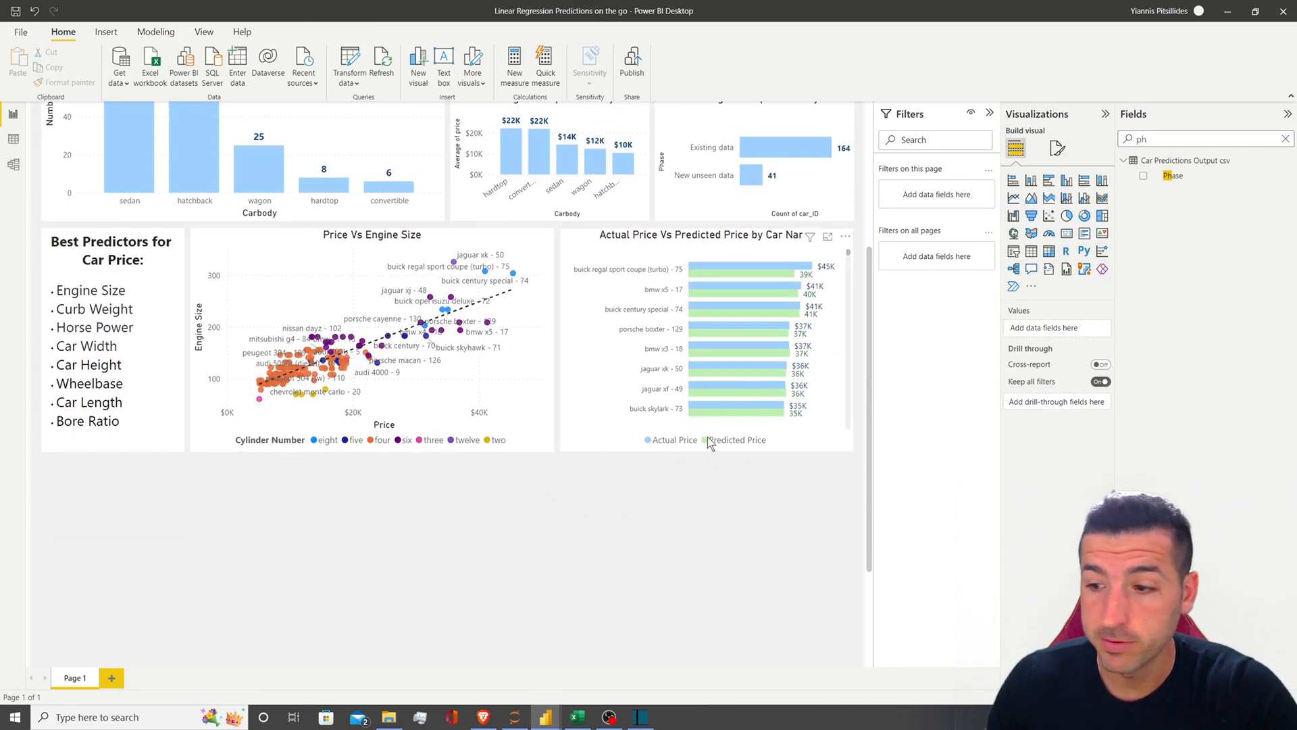
Switch to the original Linear Regression Predictions report and examine the car details table beneath its charts
{"action": "mouse_move", "coordinate": [547, 715]}
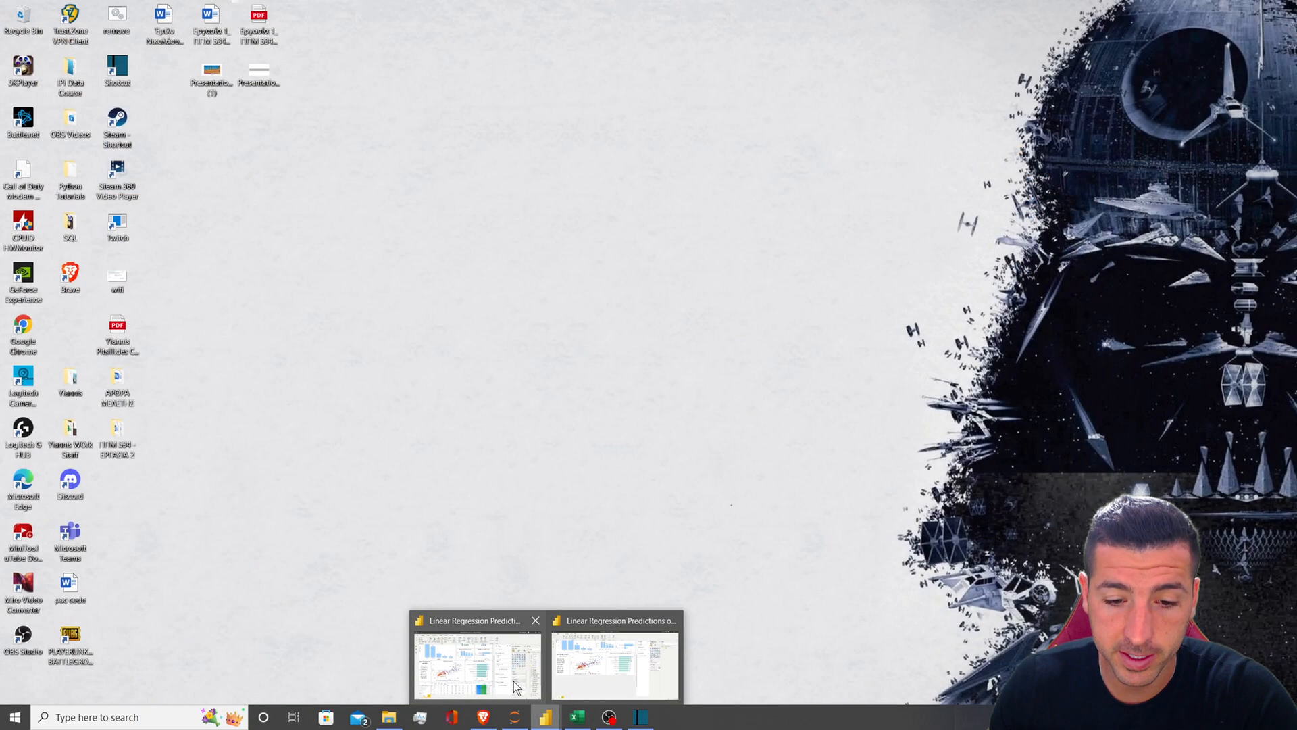
{"action": "left_click", "coordinate": [565, 694]}
{"action": "left_click_drag", "start_coordinate": [1296, 145], "coordinate": [682, 1]}
{"action": "scroll", "coordinate": [706, 480], "scroll_direction": "down", "scroll_amount": 5}
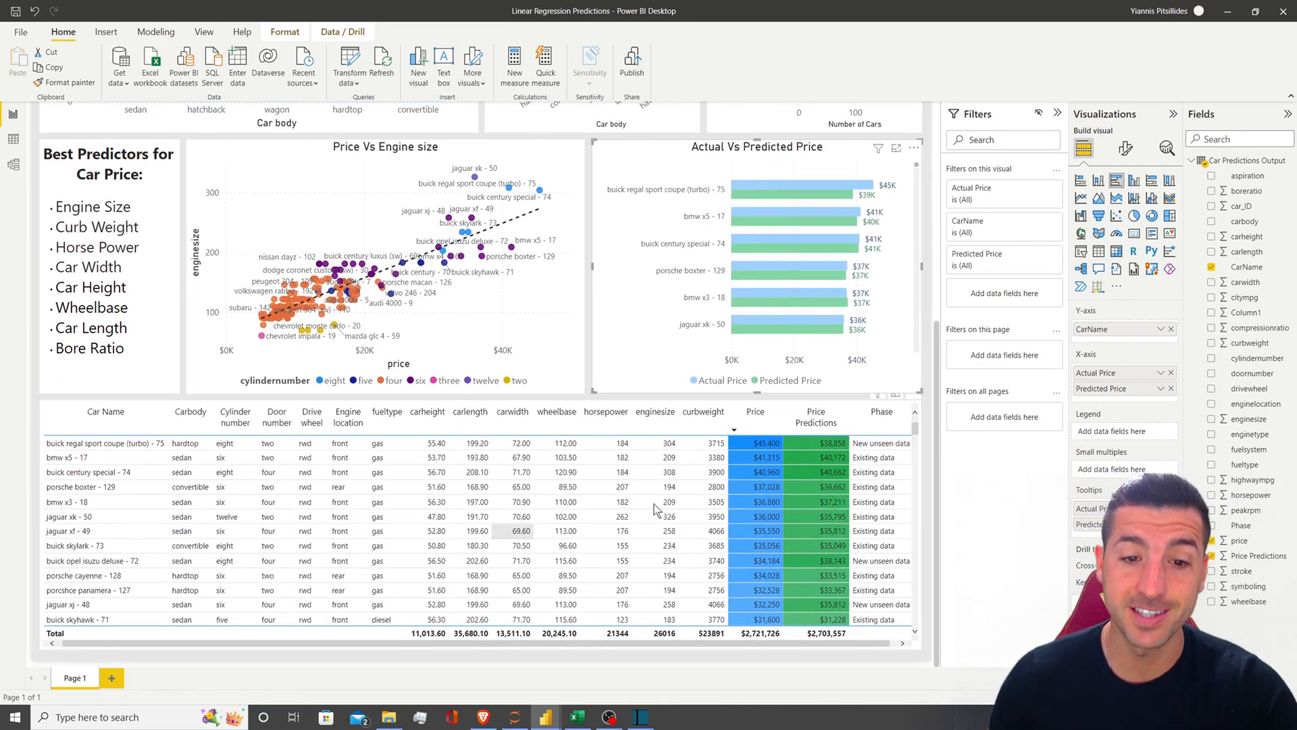
{"action": "left_click", "coordinate": [591, 399]}
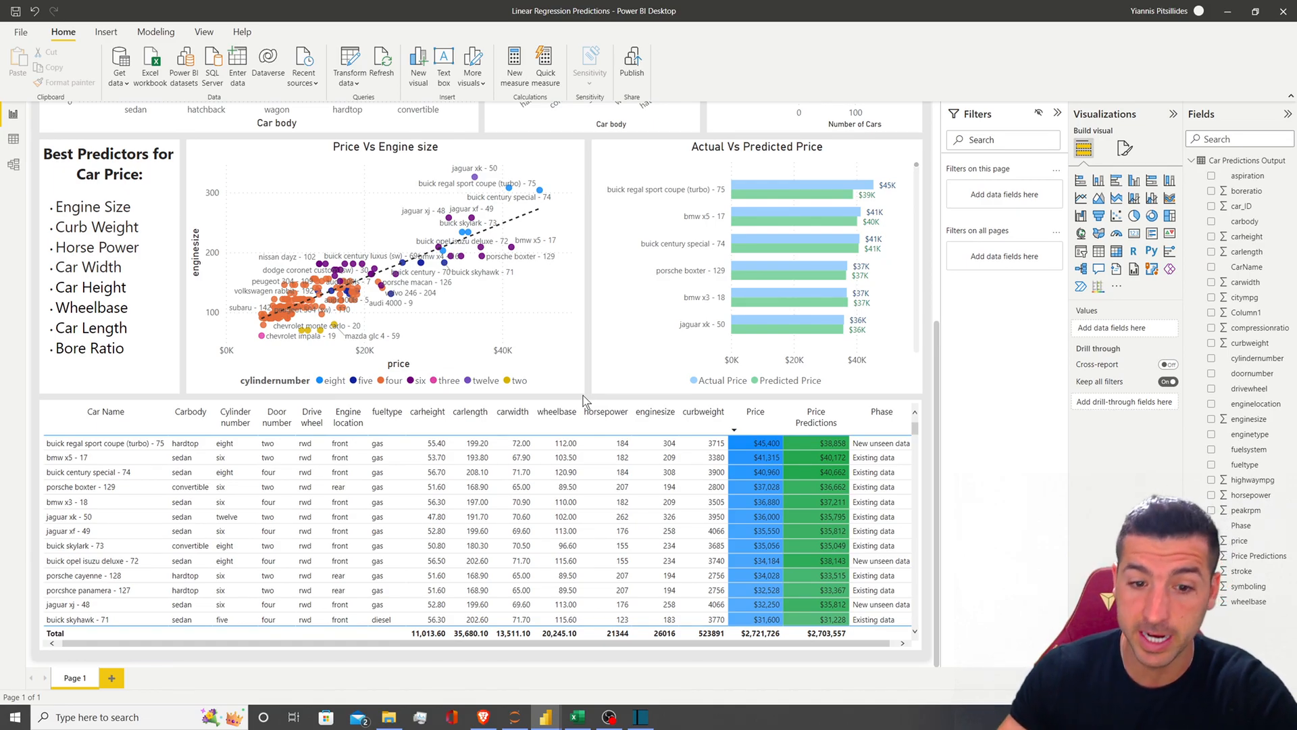
Select New unseen data in the original report's phase chart and examine the listed cars' prices and price predictions in the table
{"action": "scroll", "coordinate": [584, 400], "scroll_direction": "up", "scroll_amount": 3}
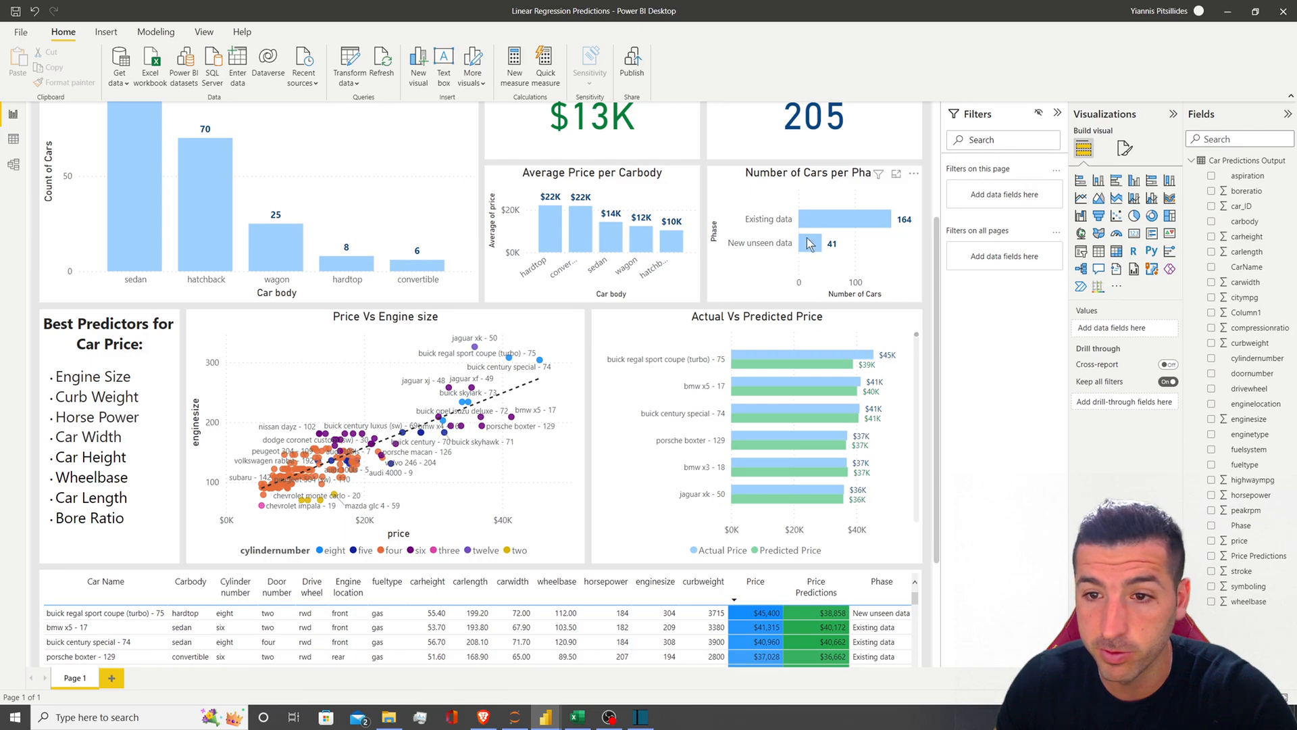
{"action": "left_click", "coordinate": [814, 244]}
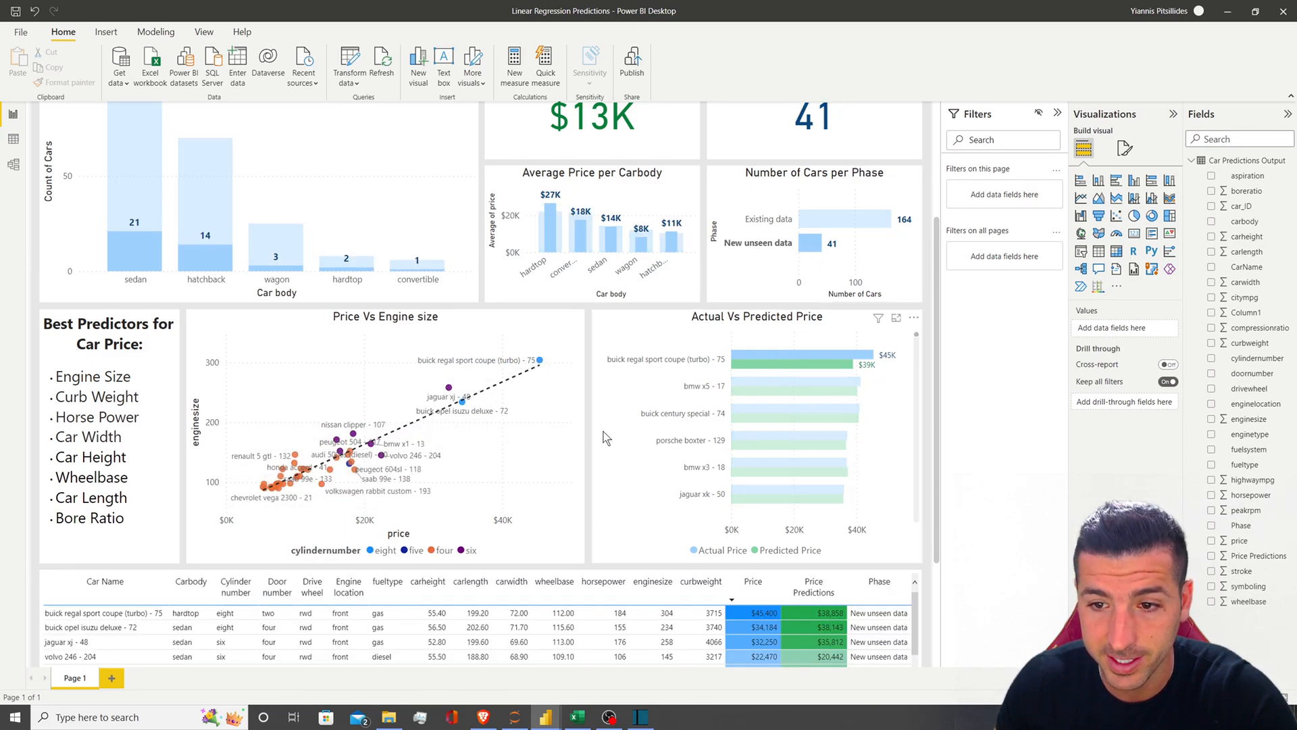
{"action": "scroll", "coordinate": [581, 456], "scroll_direction": "down", "scroll_amount": 2}
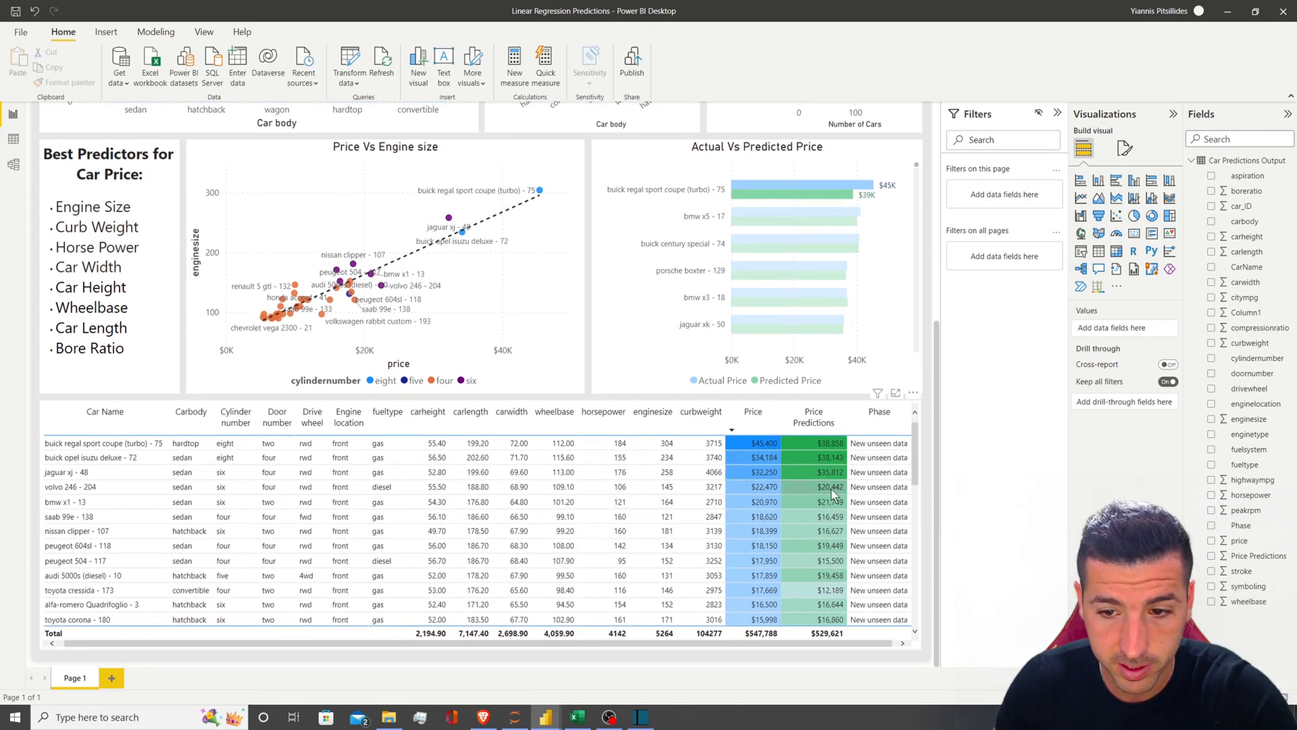
{"action": "scroll", "coordinate": [606, 498], "scroll_direction": "down", "scroll_amount": 1}
{"action": "scroll", "coordinate": [606, 498], "scroll_direction": "down", "scroll_amount": 10}
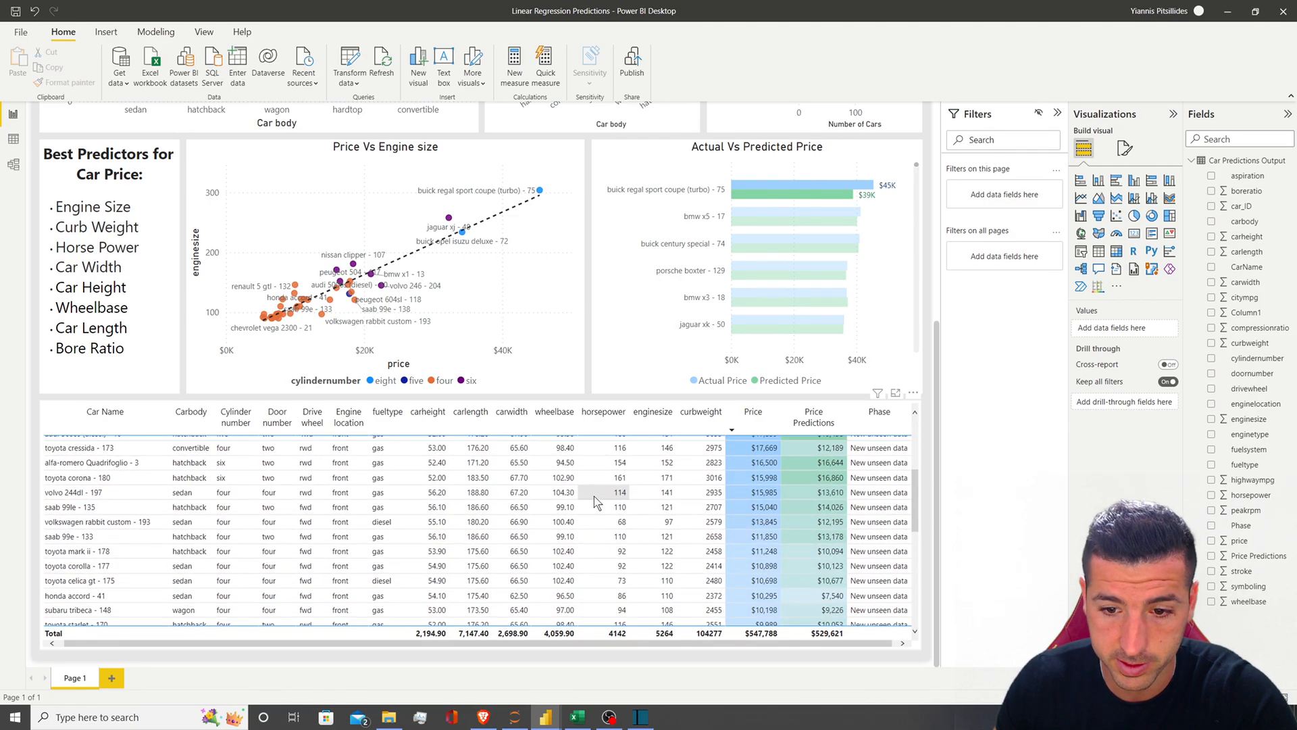
{"action": "scroll", "coordinate": [81, 547], "scroll_direction": "up", "scroll_amount": 3}
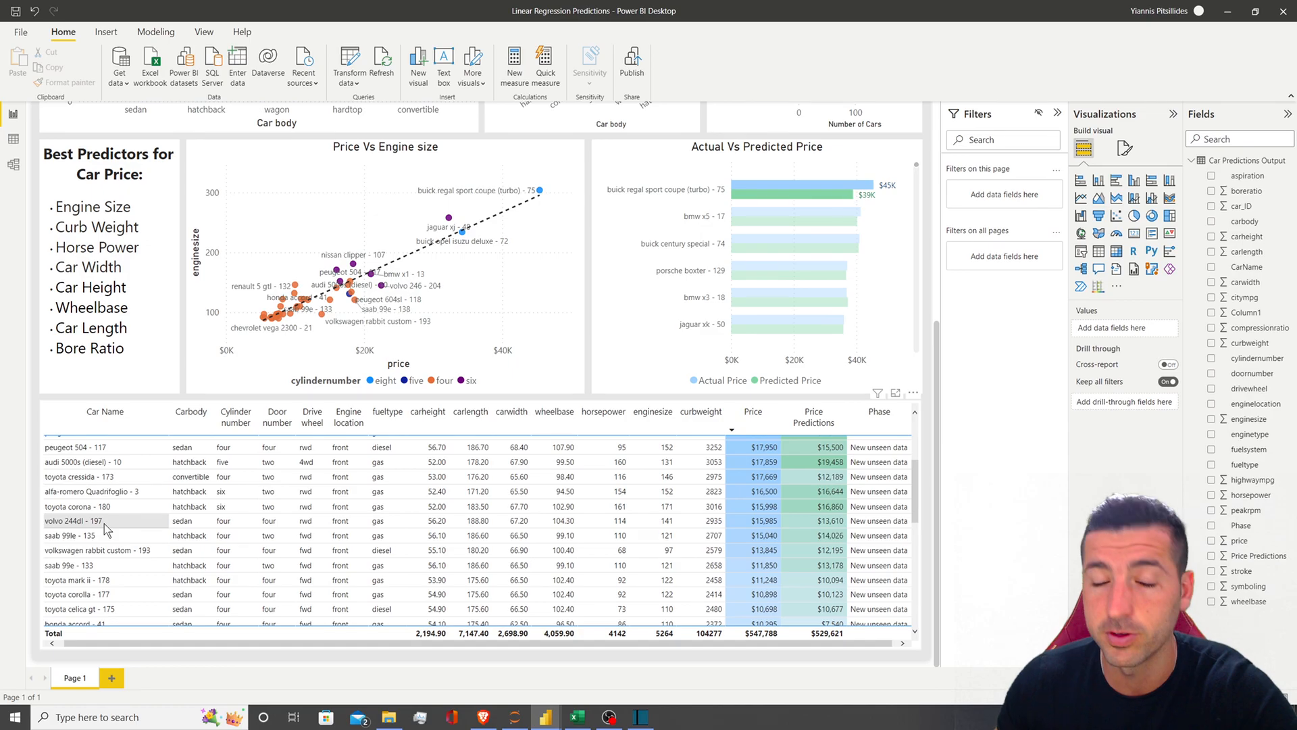
{"action": "scroll", "coordinate": [105, 526], "scroll_direction": "up", "scroll_amount": 3}
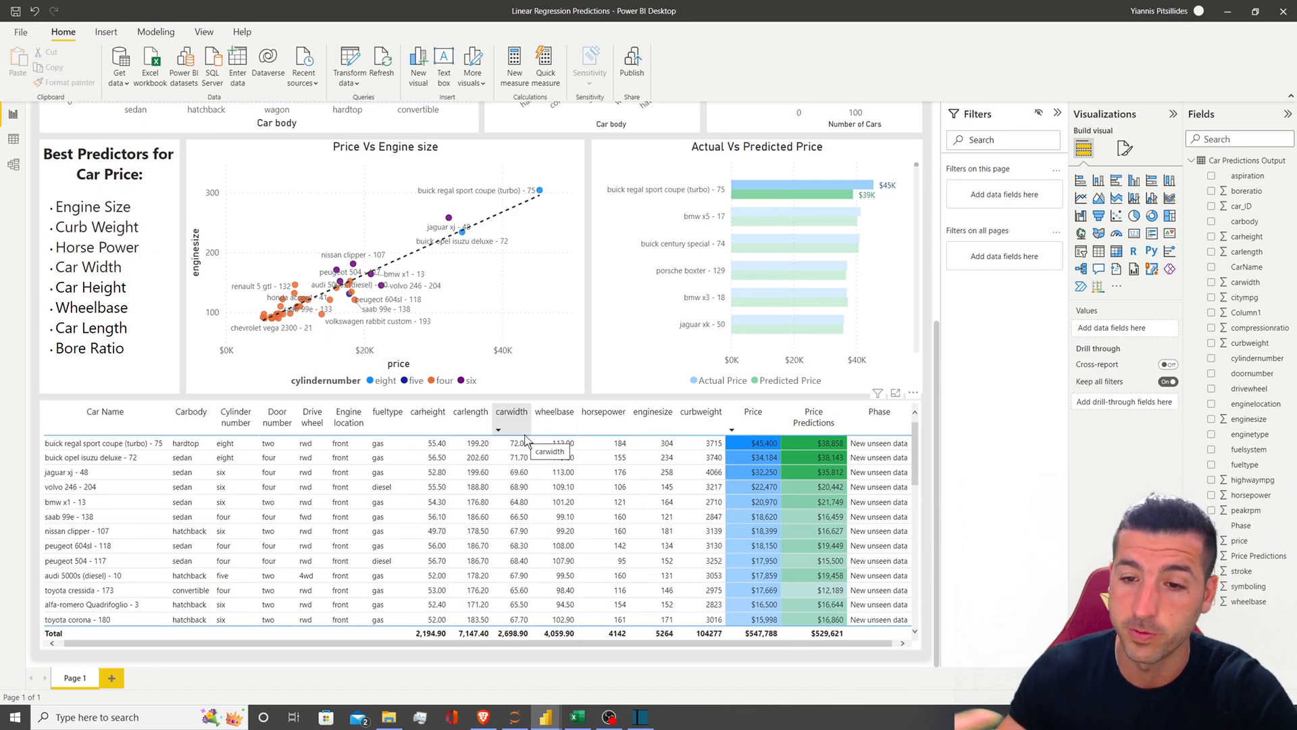
Isolate the buick regal sport coupe (turbo) - 75 in the original report, check its table row, and reset the selection
{"action": "scroll", "coordinate": [562, 390], "scroll_direction": "up", "scroll_amount": 3}
{"action": "left_click", "coordinate": [694, 435]}
{"action": "scroll", "coordinate": [371, 416], "scroll_direction": "down", "scroll_amount": 3}
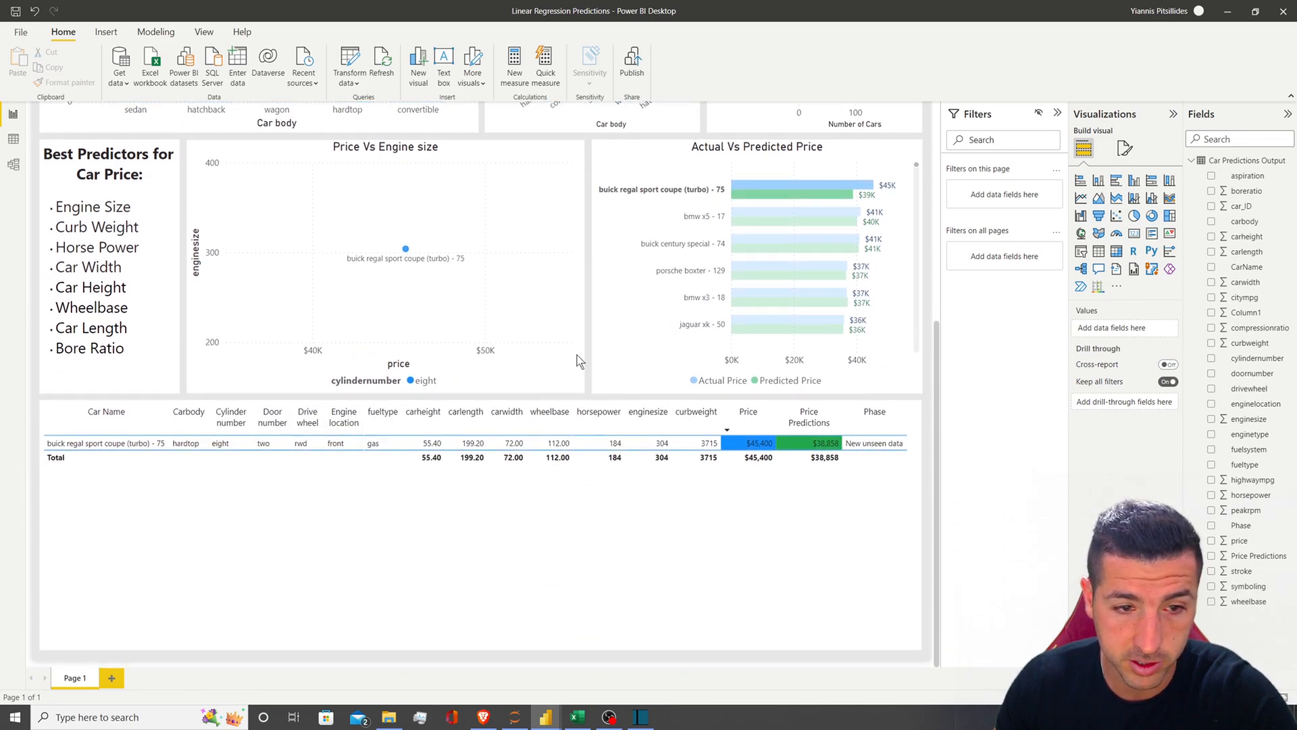
{"action": "left_click", "coordinate": [643, 189]}
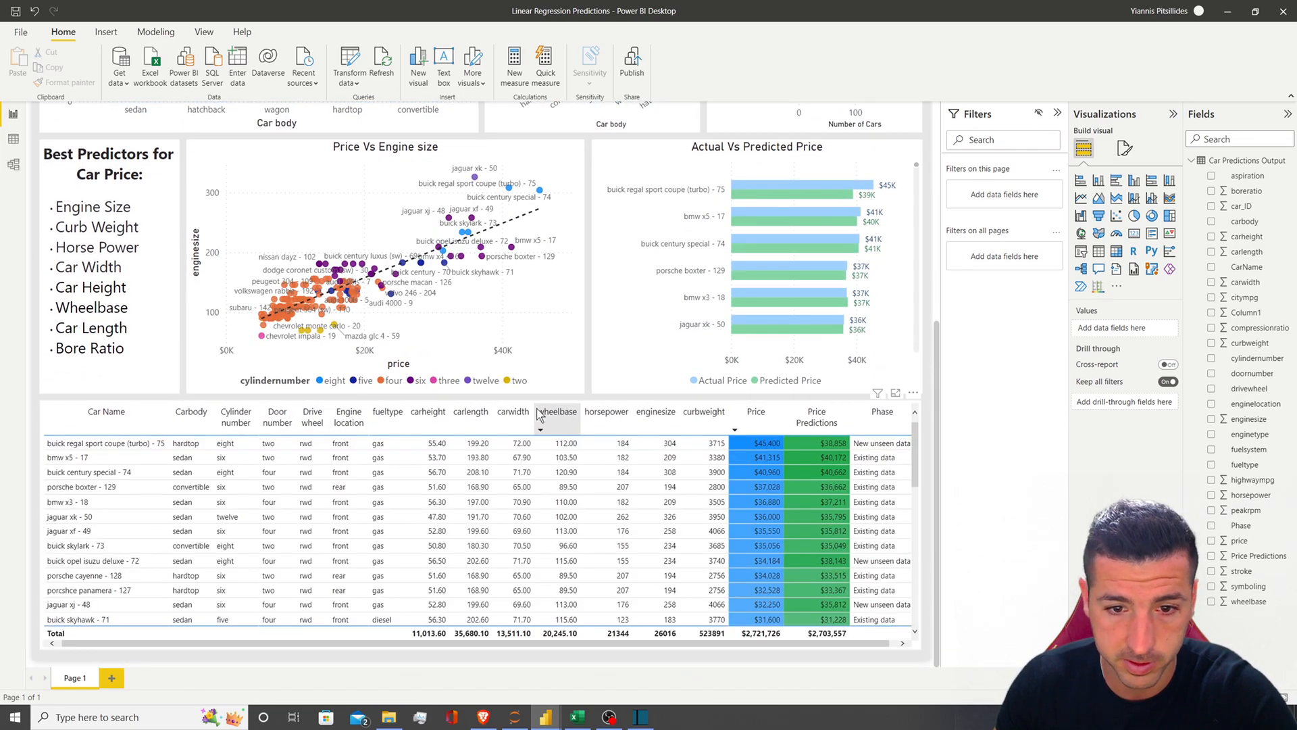
Switch to the Linear Regression Predictions on the go report and insert a table beneath the charts, stretched across their full width
{"action": "left_click_drag", "start_coordinate": [781, 22], "coordinate": [1296, 284]}
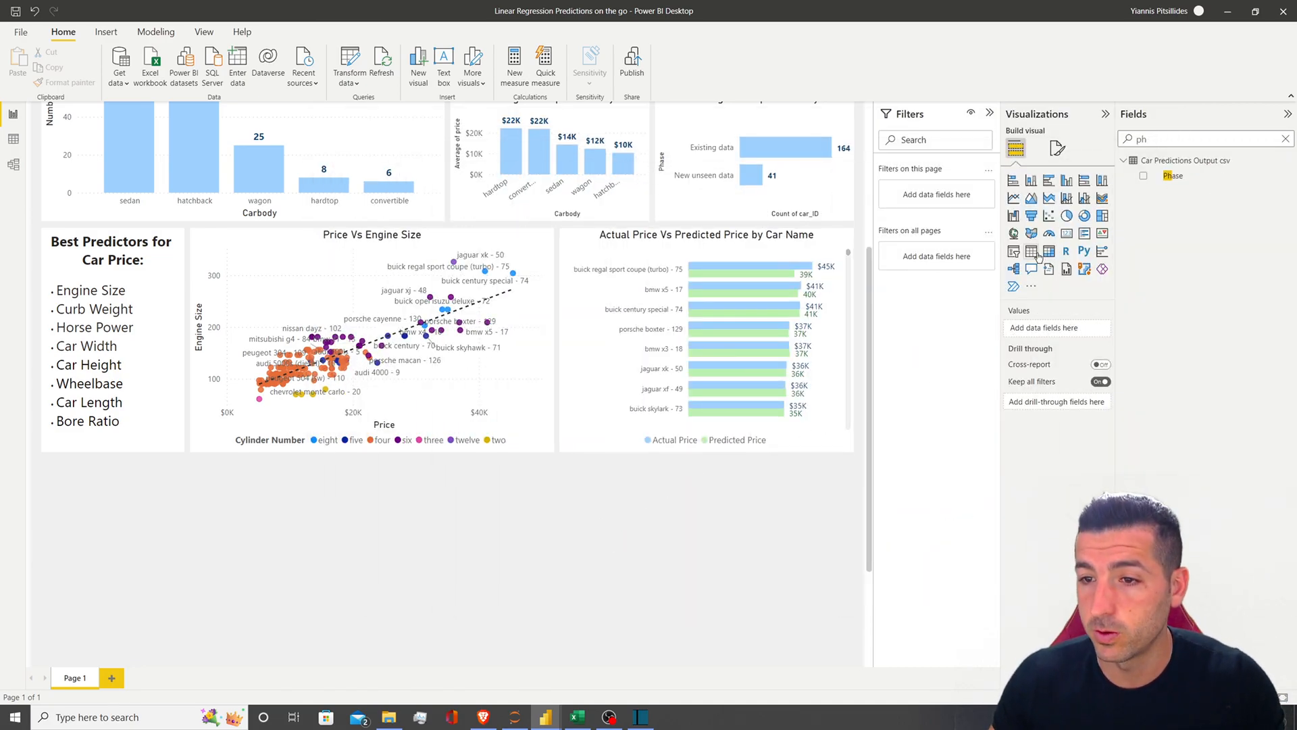
{"action": "left_click", "coordinate": [1032, 253]}
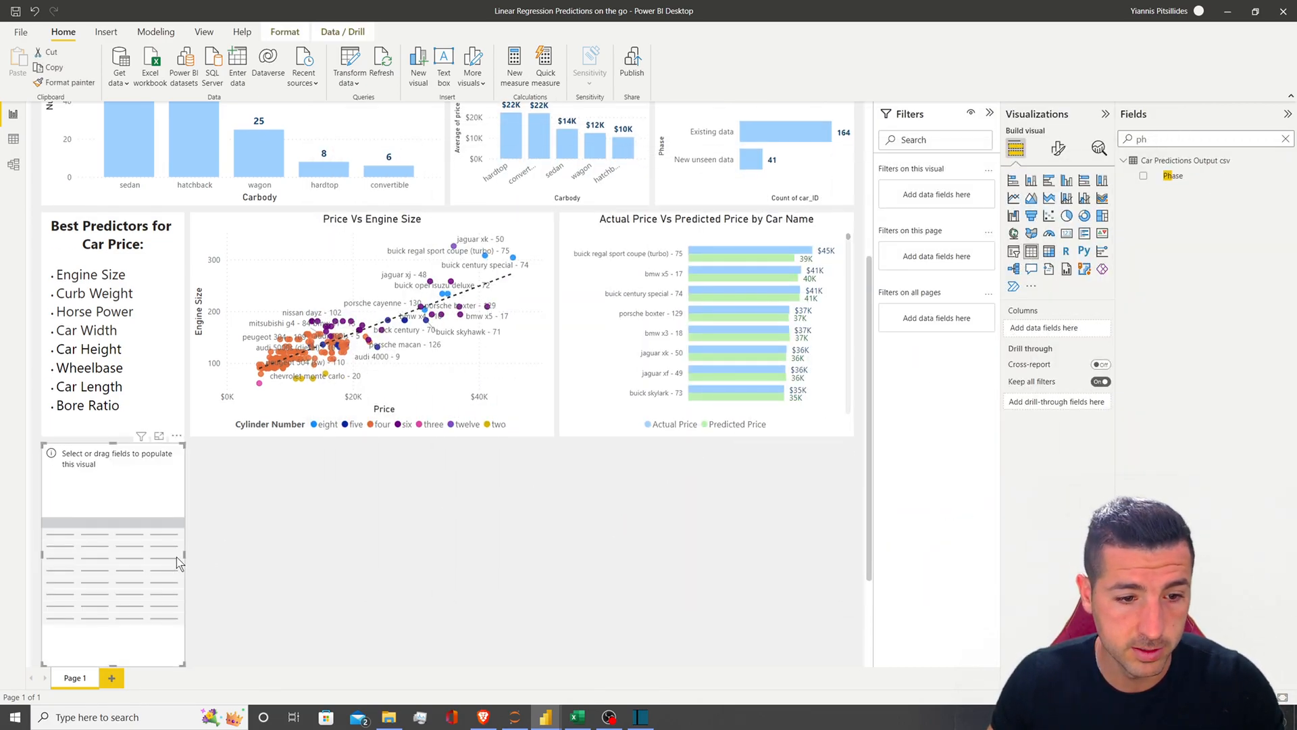
{"action": "left_click_drag", "start_coordinate": [184, 554], "coordinate": [851, 515]}
{"action": "scroll", "coordinate": [818, 510], "scroll_direction": "down", "scroll_amount": 2}
{"action": "left_click_drag", "start_coordinate": [447, 585], "coordinate": [447, 612]}
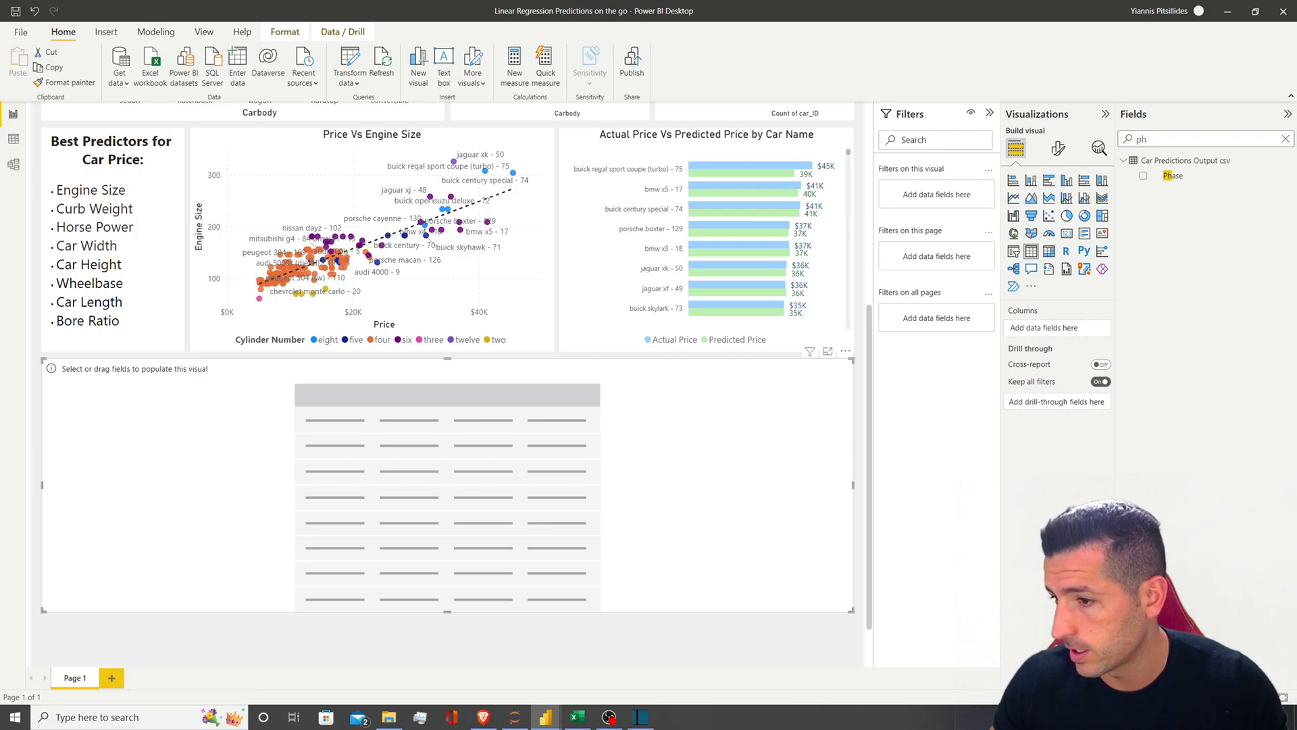
Clear the field search and add CarName, carbody, cylindernumber, doornumber, drivewheel, enginelocation and fueltype to the table in that order
{"action": "double_click", "coordinate": [1154, 139]}
{"action": "key", "text": "BackSpace"}
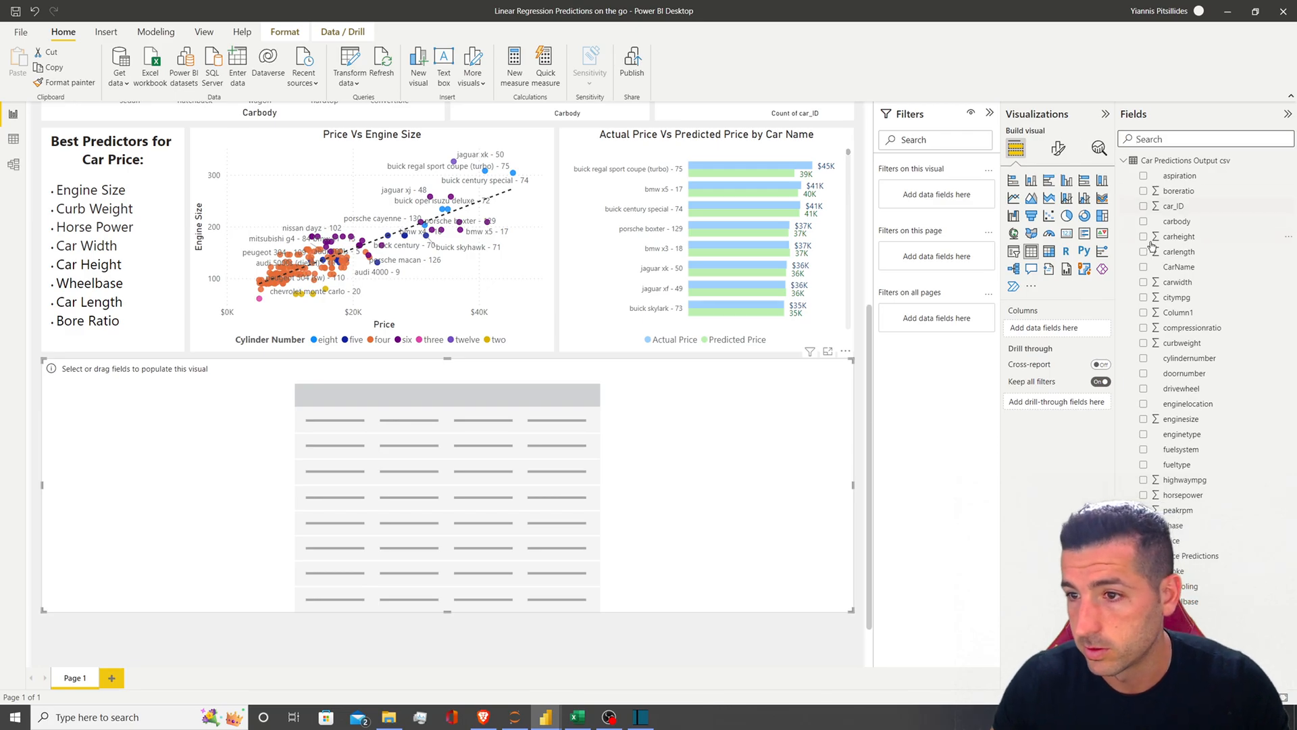
{"action": "left_click", "coordinate": [1144, 269]}
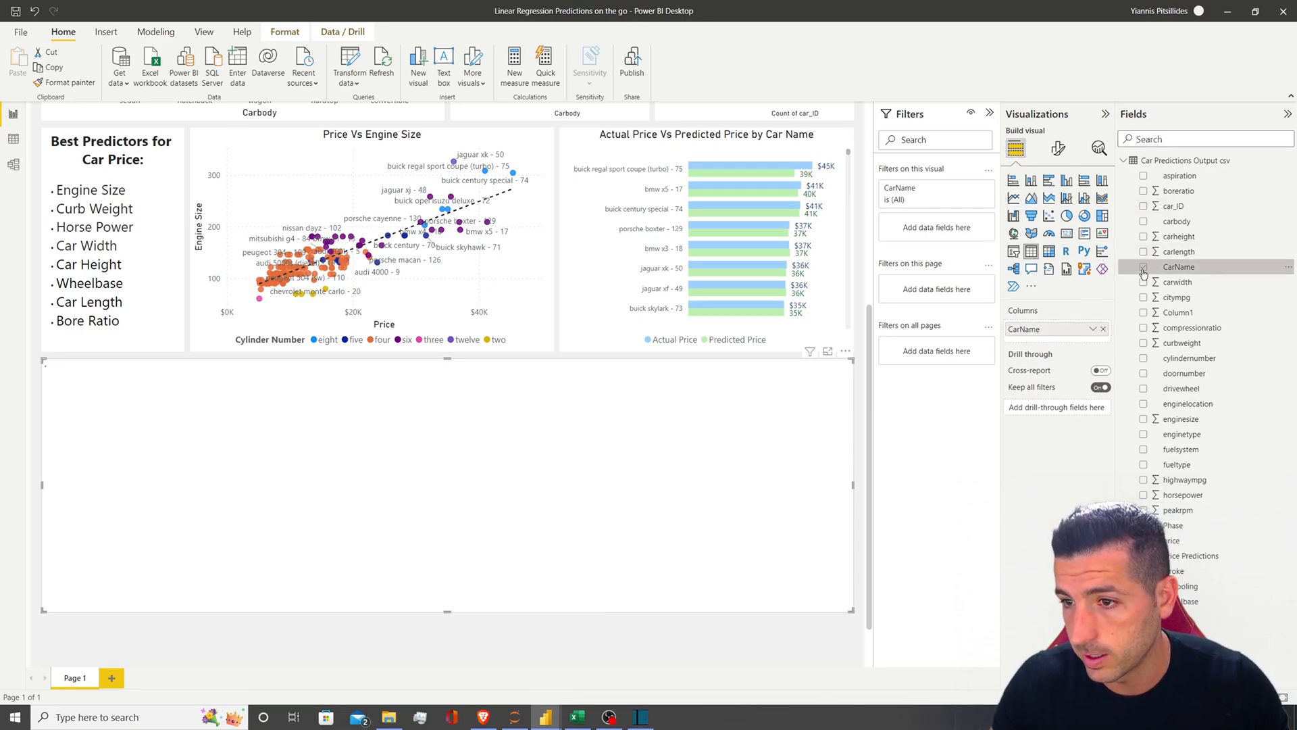
{"action": "left_click", "coordinate": [1144, 223]}
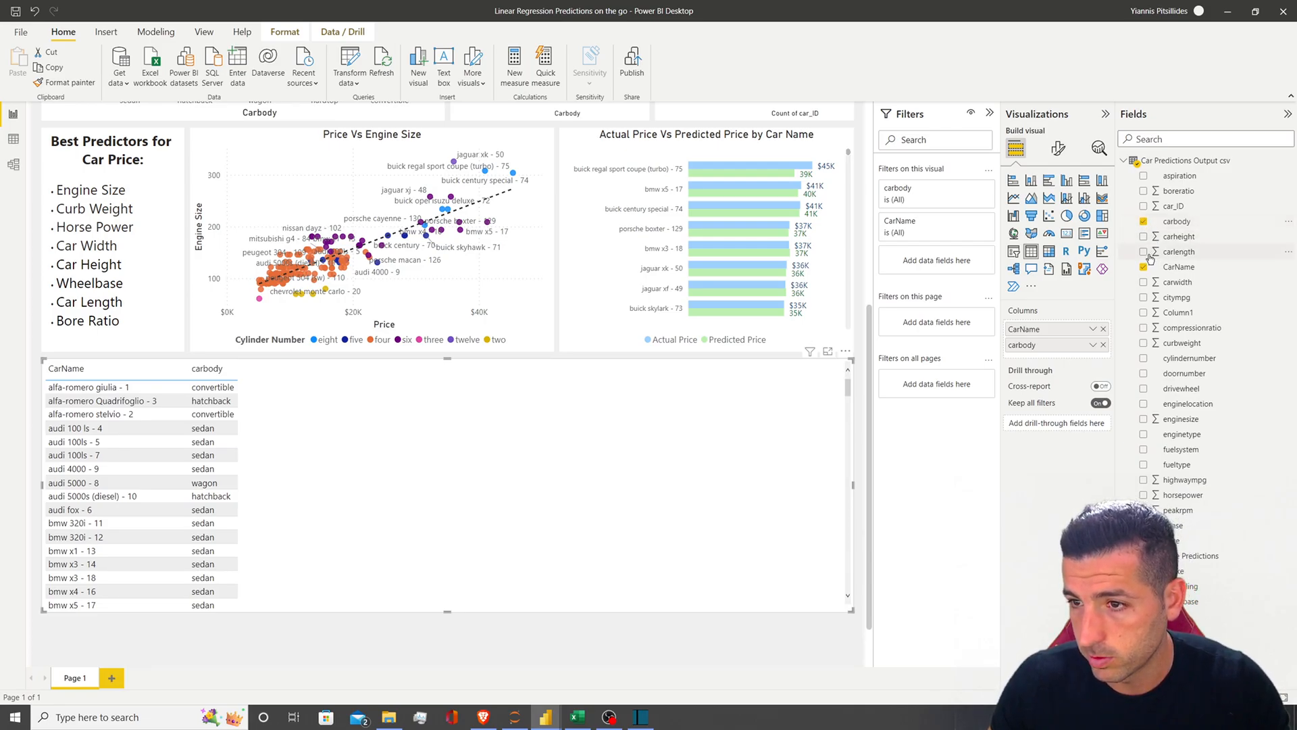
{"action": "left_click", "coordinate": [1144, 358]}
{"action": "left_click", "coordinate": [1144, 373]}
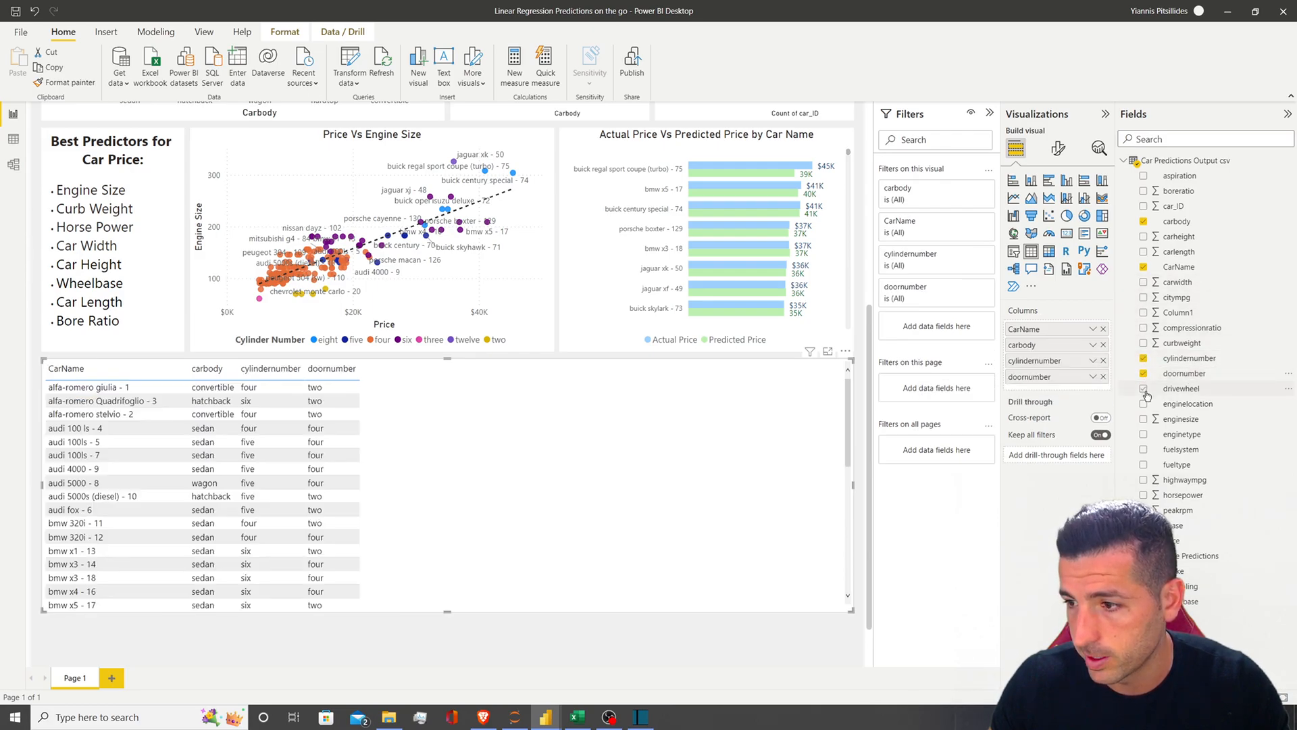
{"action": "left_click", "coordinate": [1145, 389]}
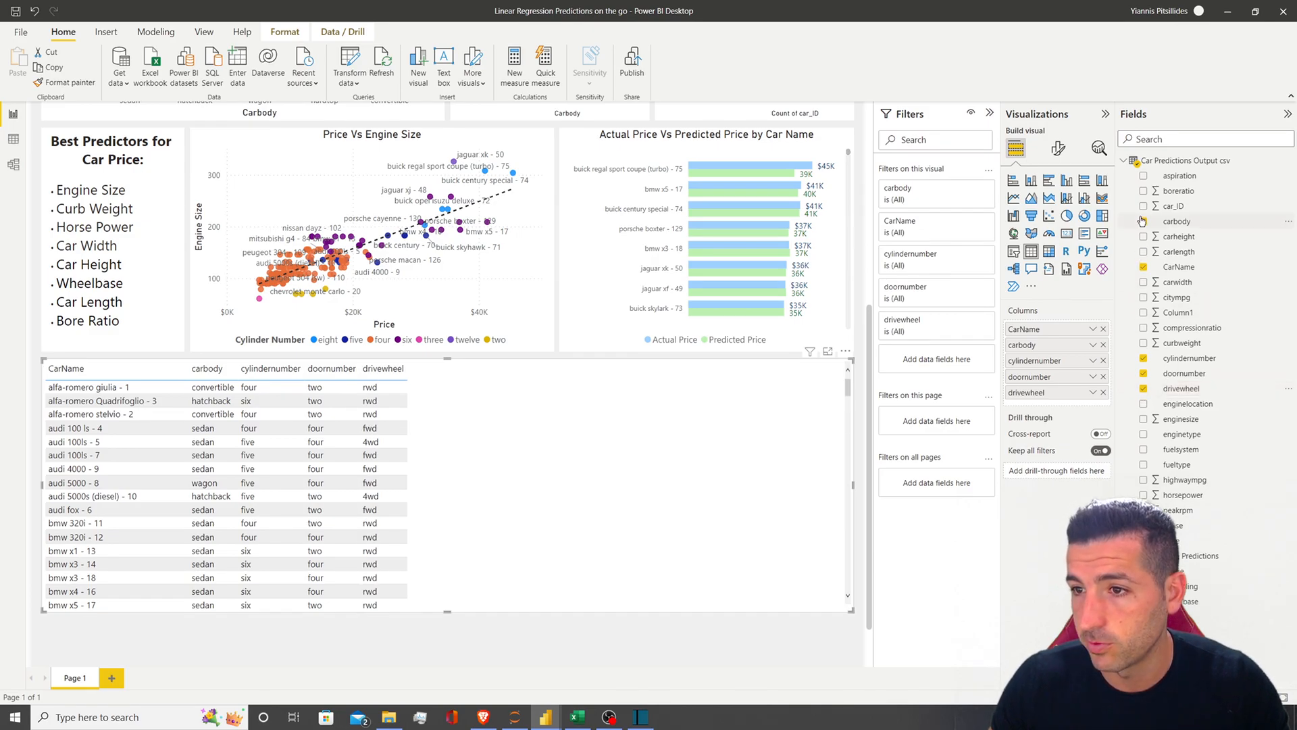
{"action": "left_click", "coordinate": [1144, 405]}
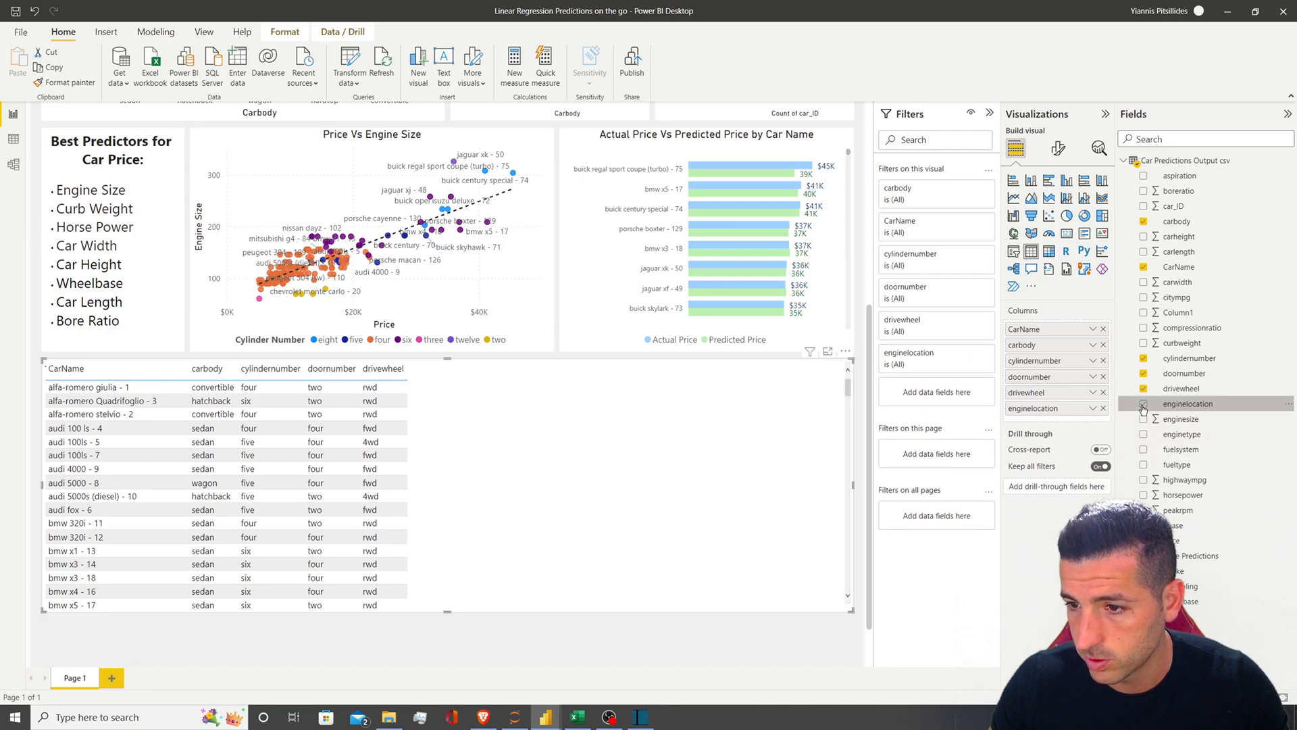
{"action": "left_click", "coordinate": [1143, 464]}
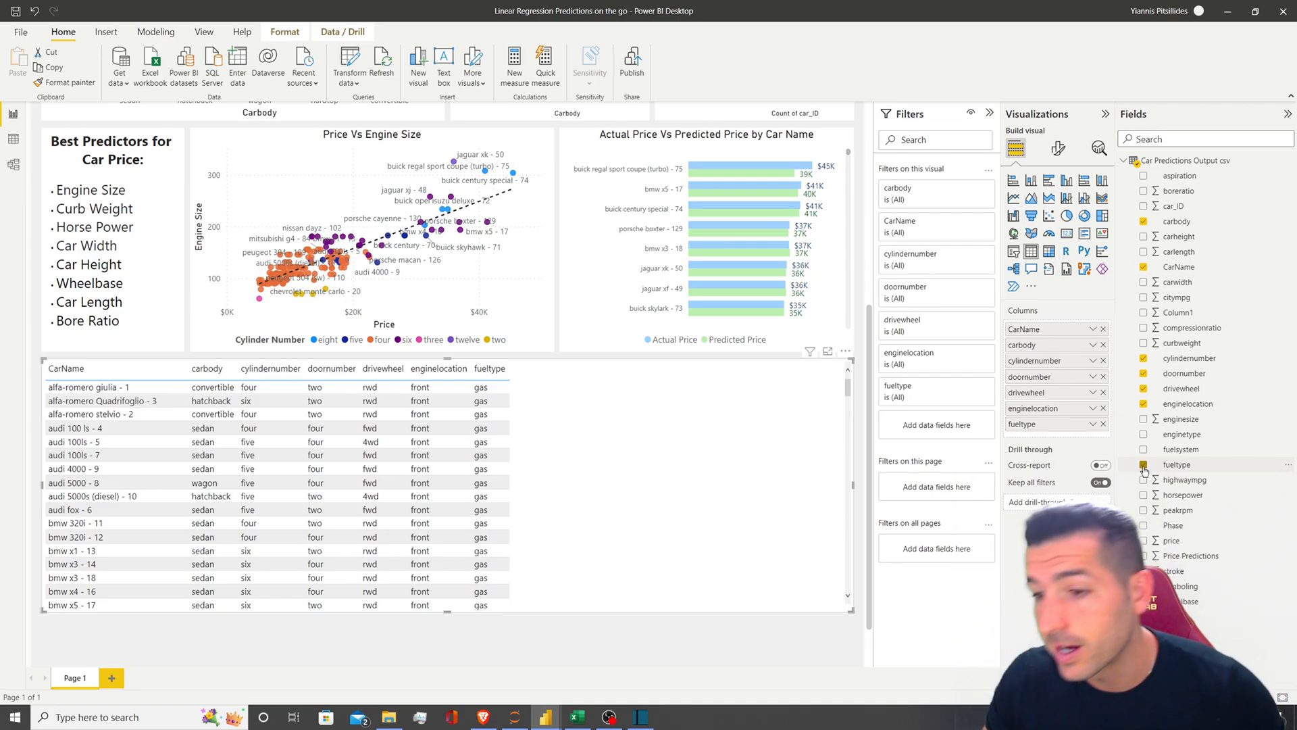
Add carheight, carlength, carwidth, wheelbase, horsepower, enginesize and curbweight as further table columns
{"action": "left_click", "coordinate": [1143, 237]}
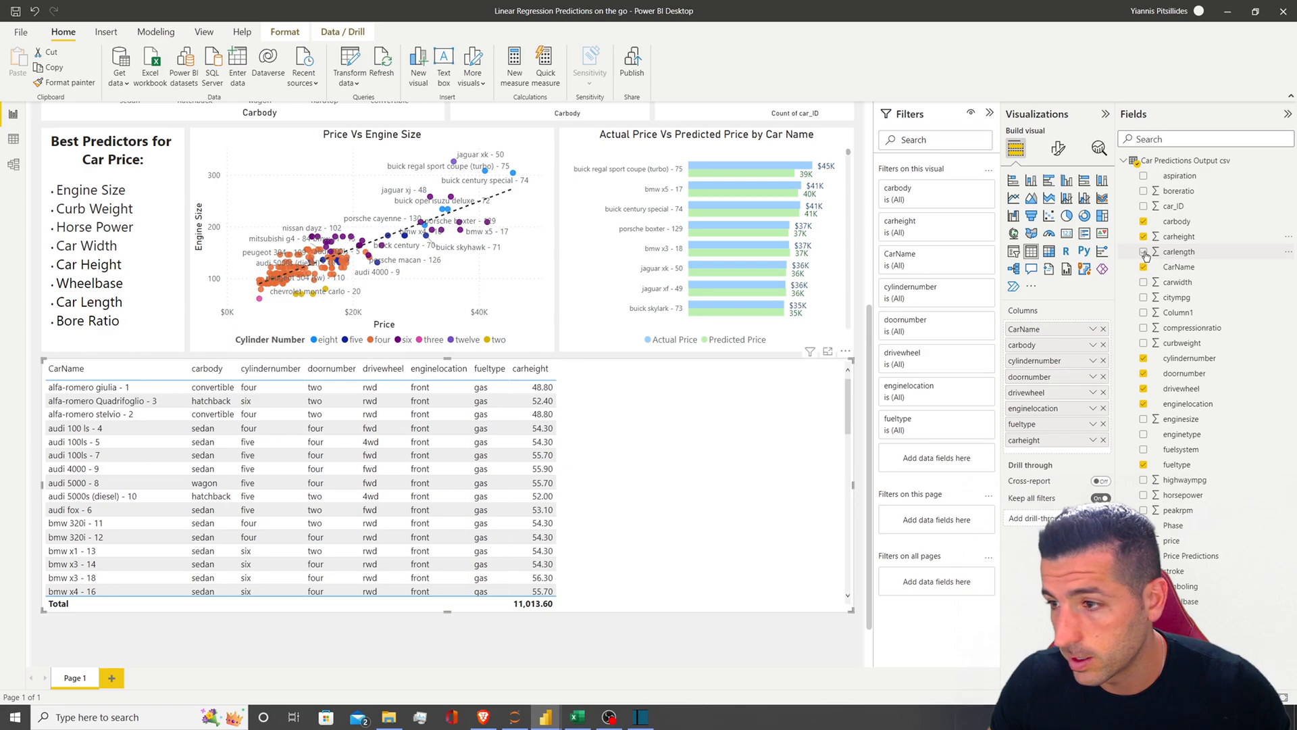
{"action": "left_click", "coordinate": [1144, 251]}
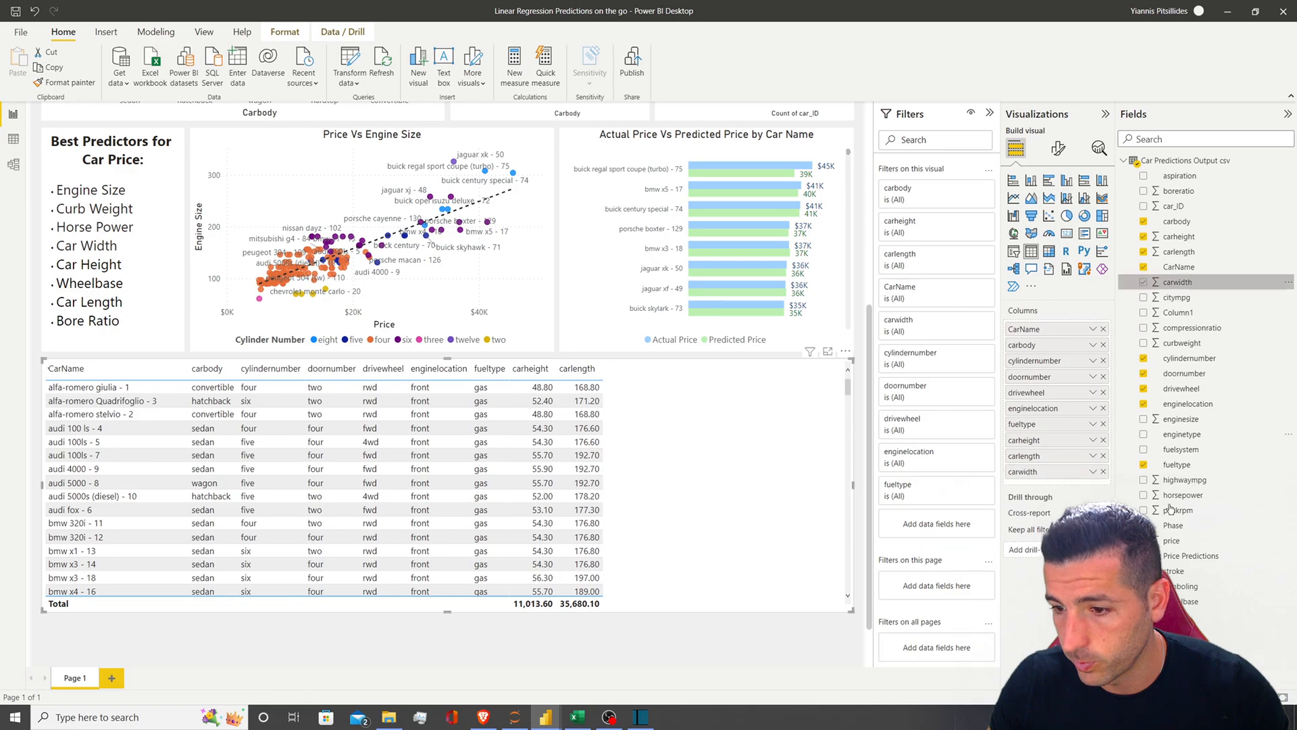
{"action": "left_click", "coordinate": [1143, 602]}
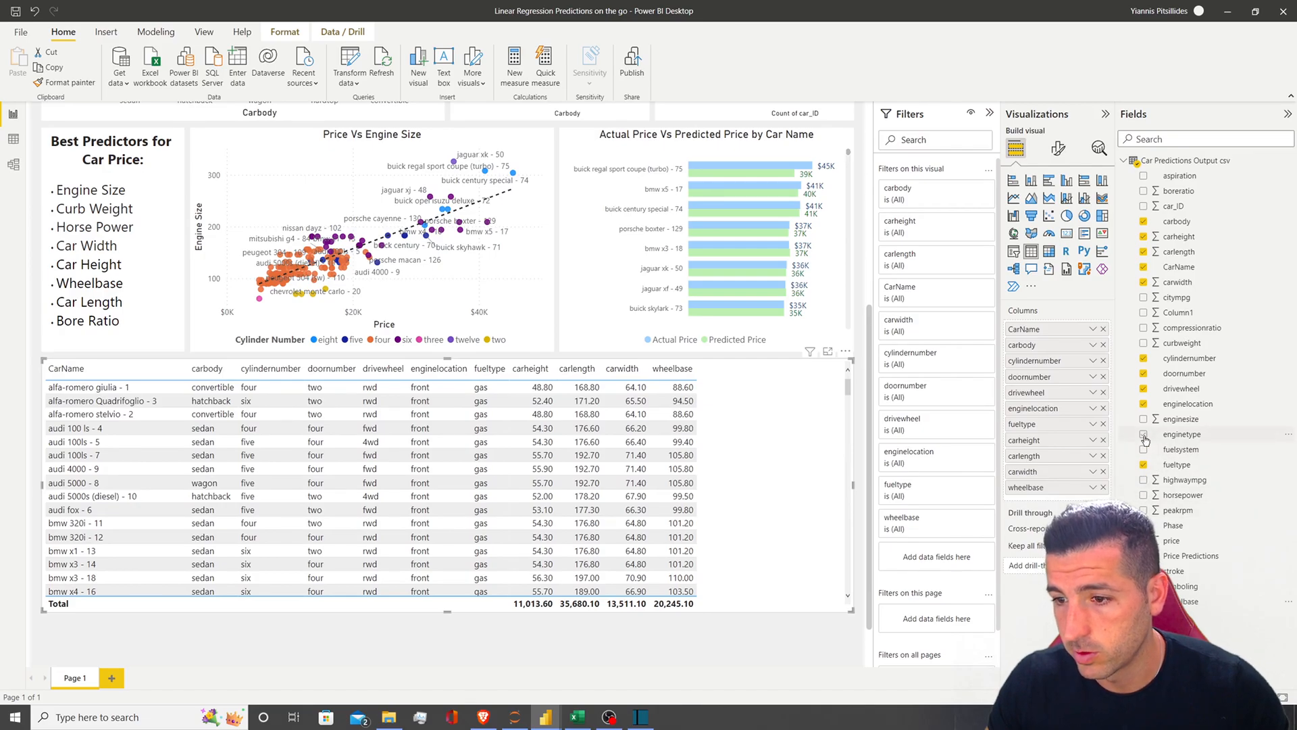
{"action": "left_click", "coordinate": [1143, 495]}
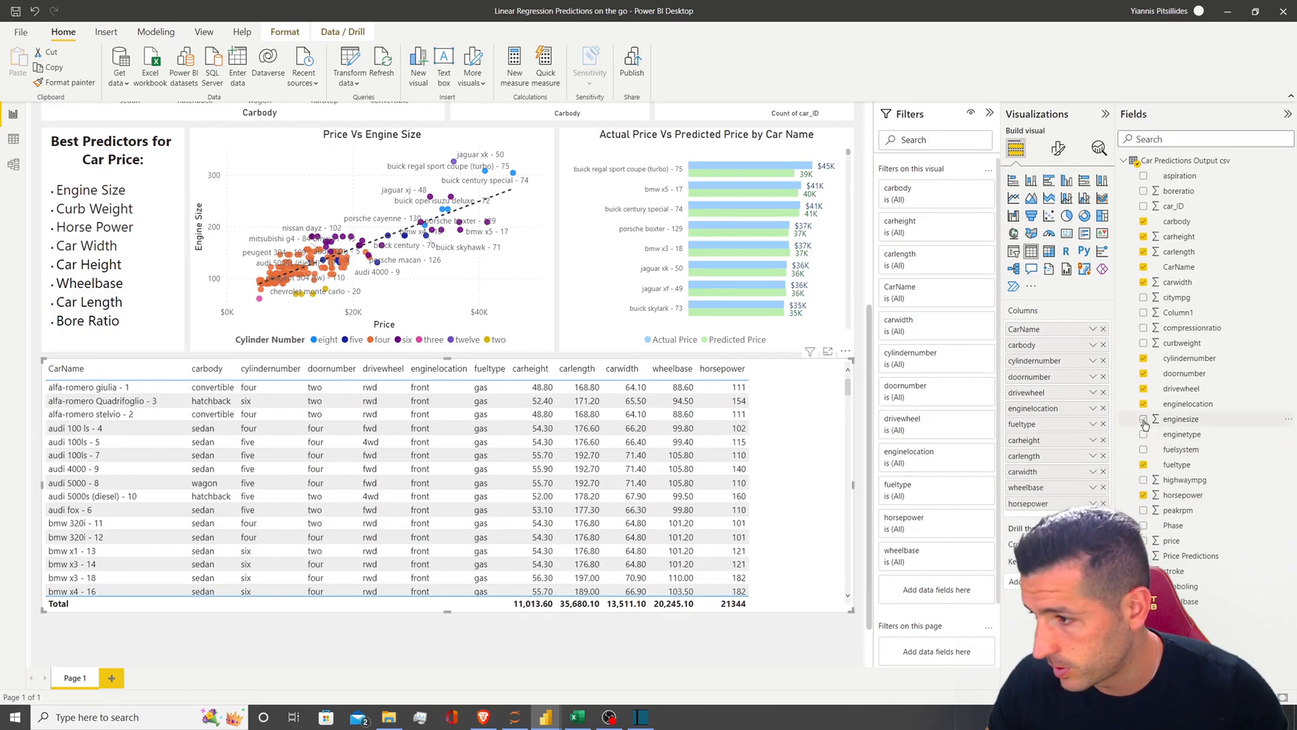
{"action": "left_click", "coordinate": [1143, 419]}
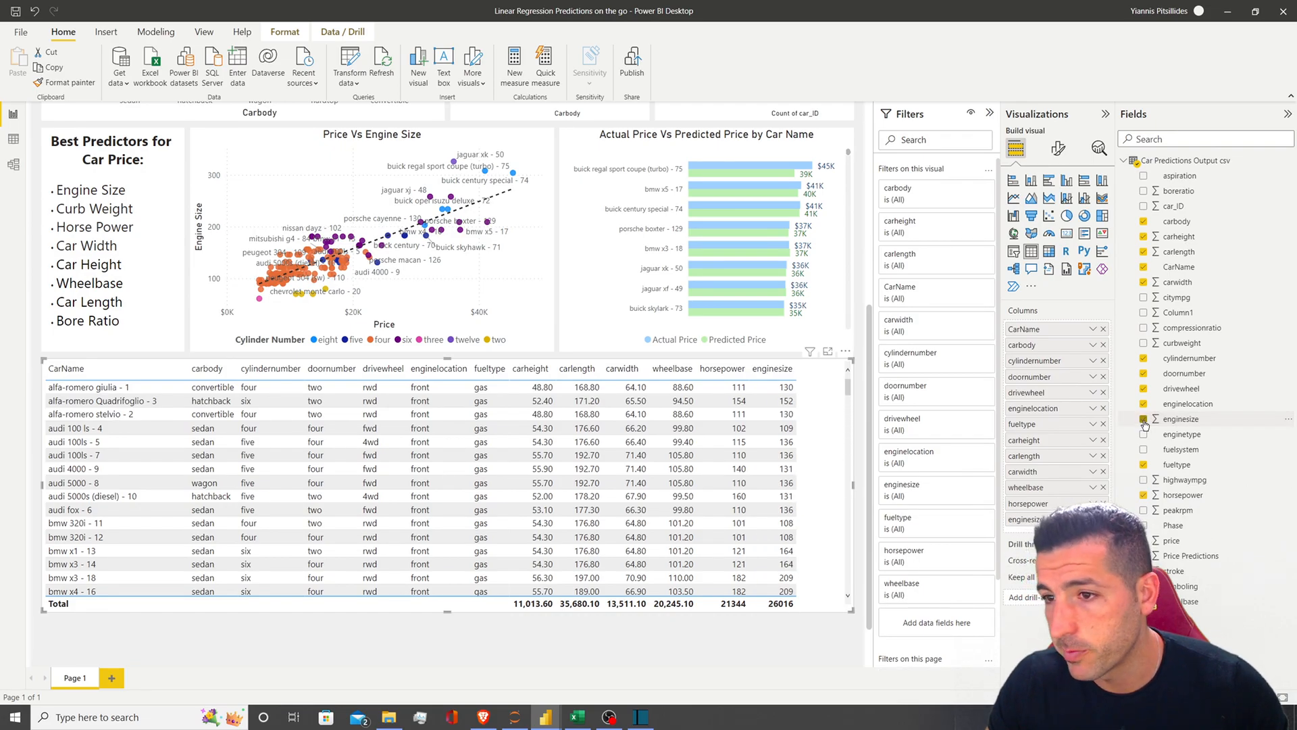
{"action": "left_click", "coordinate": [1143, 345]}
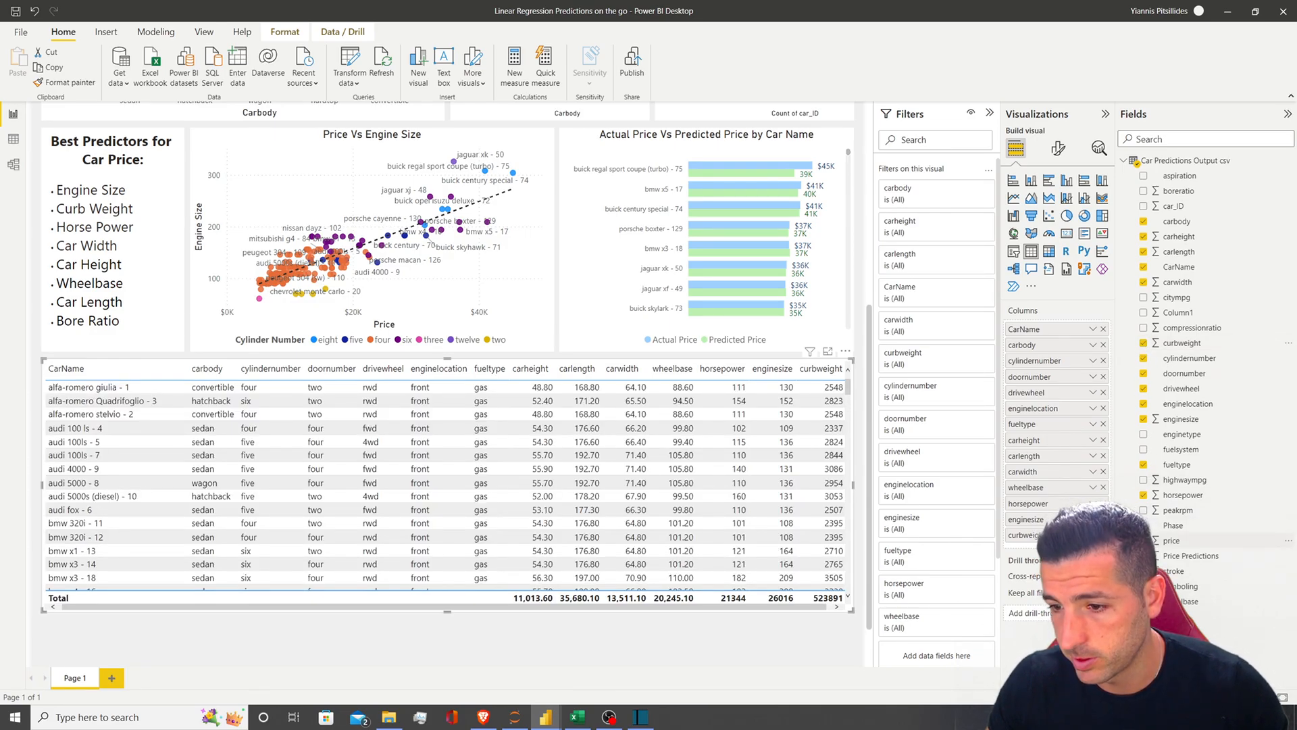
Add price, Price Predictions and Phase as the table's last columns
{"action": "left_click", "coordinate": [1143, 540]}
{"action": "left_click", "coordinate": [1143, 556]}
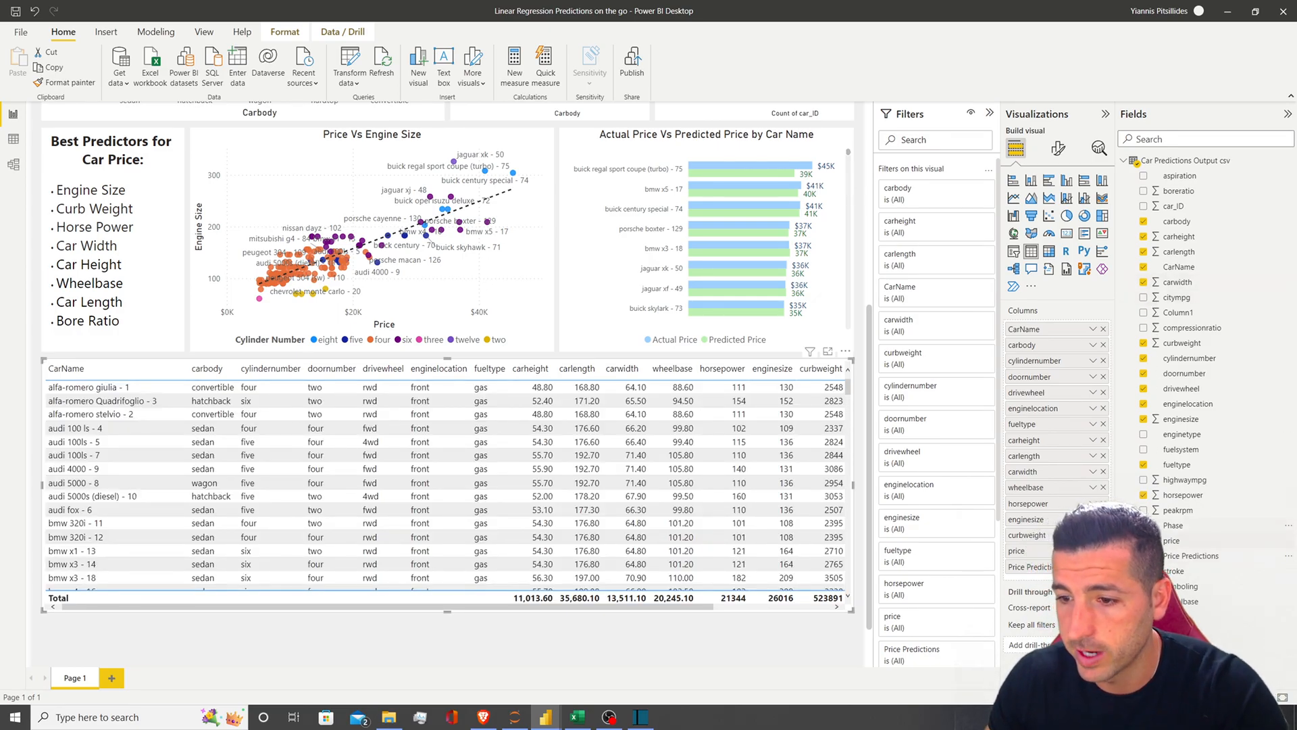
{"action": "left_click", "coordinate": [1143, 525]}
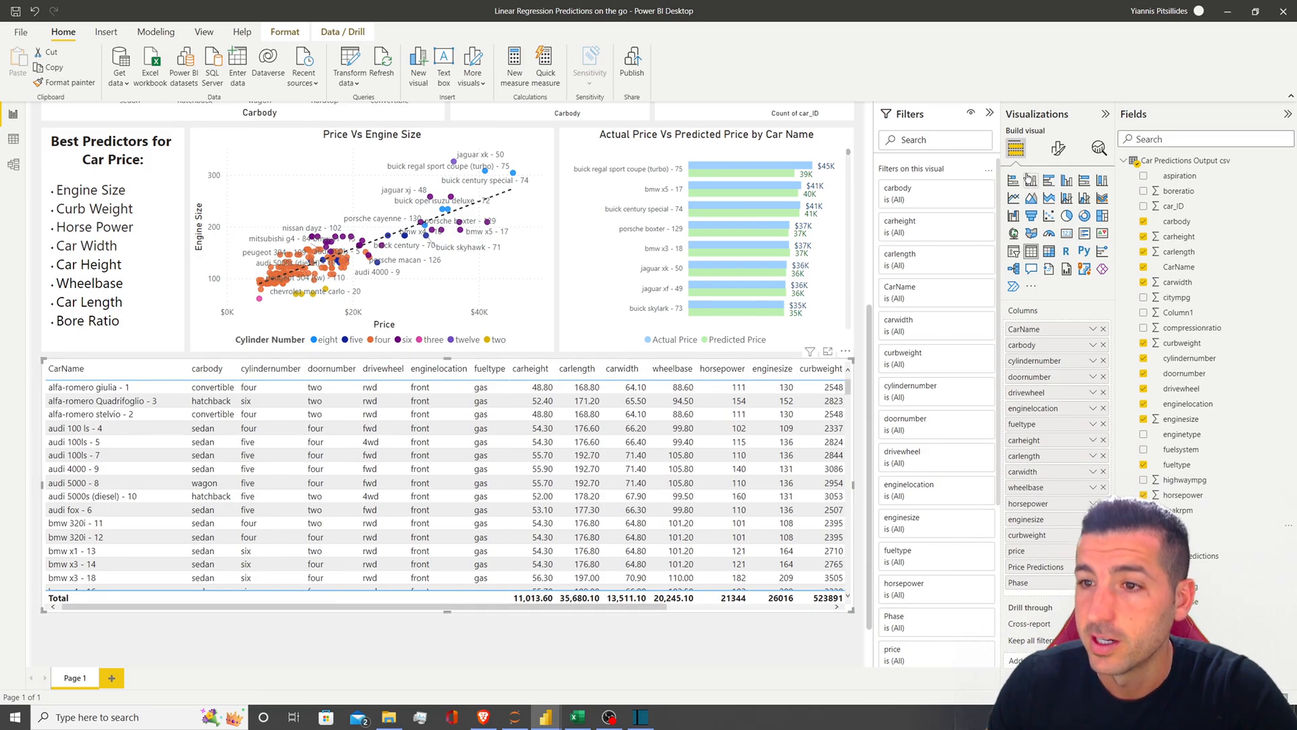
Apply the Minimal style preset to the car details table
{"action": "left_click", "coordinate": [1058, 149]}
{"action": "left_click", "coordinate": [1034, 235]}
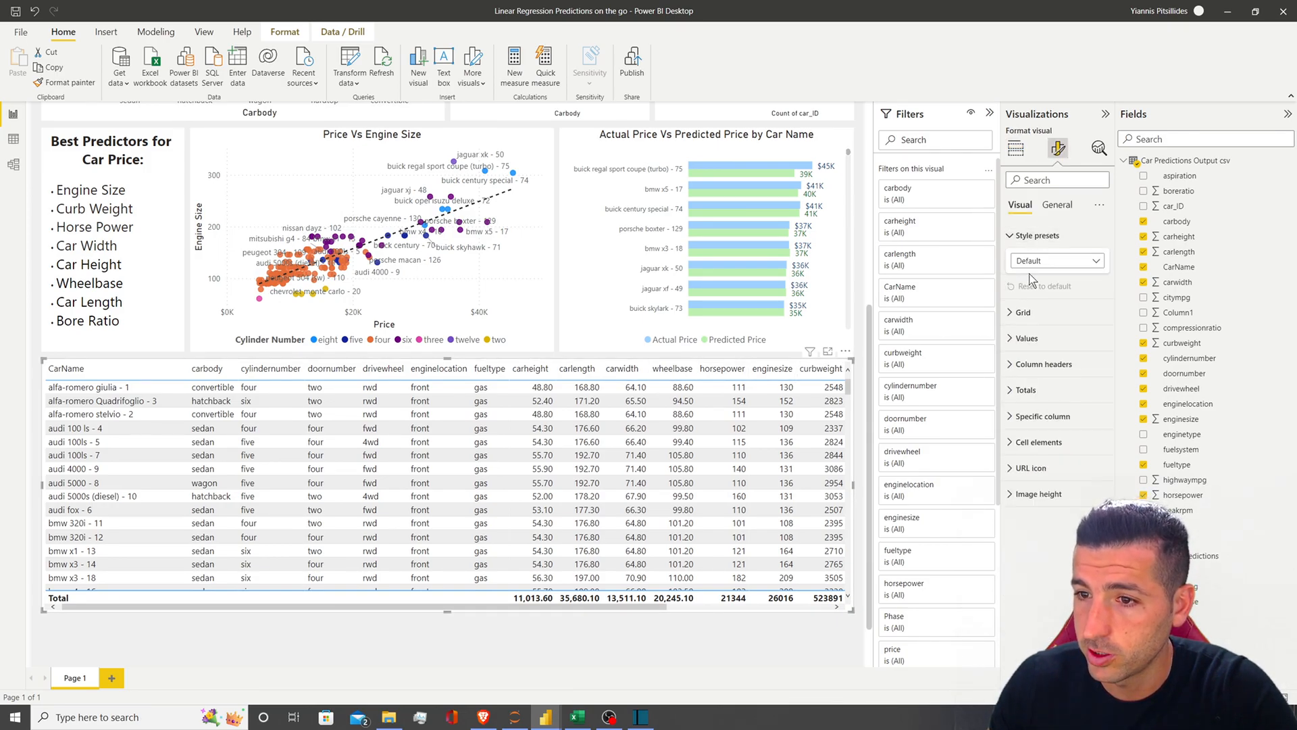
{"action": "left_click", "coordinate": [1032, 262]}
{"action": "left_click", "coordinate": [1029, 306]}
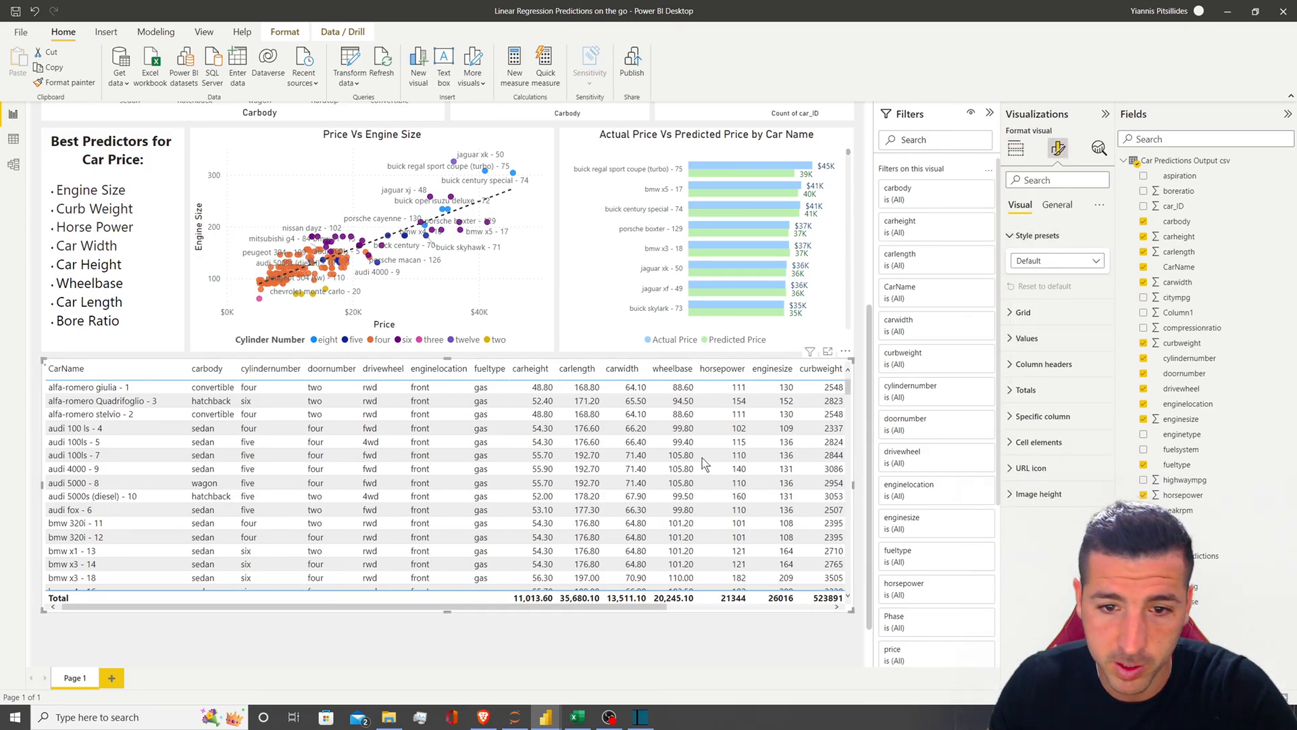
Set the font size of the table's values to 8
{"action": "left_click", "coordinate": [1026, 338]}
{"action": "left_click", "coordinate": [1099, 402]}
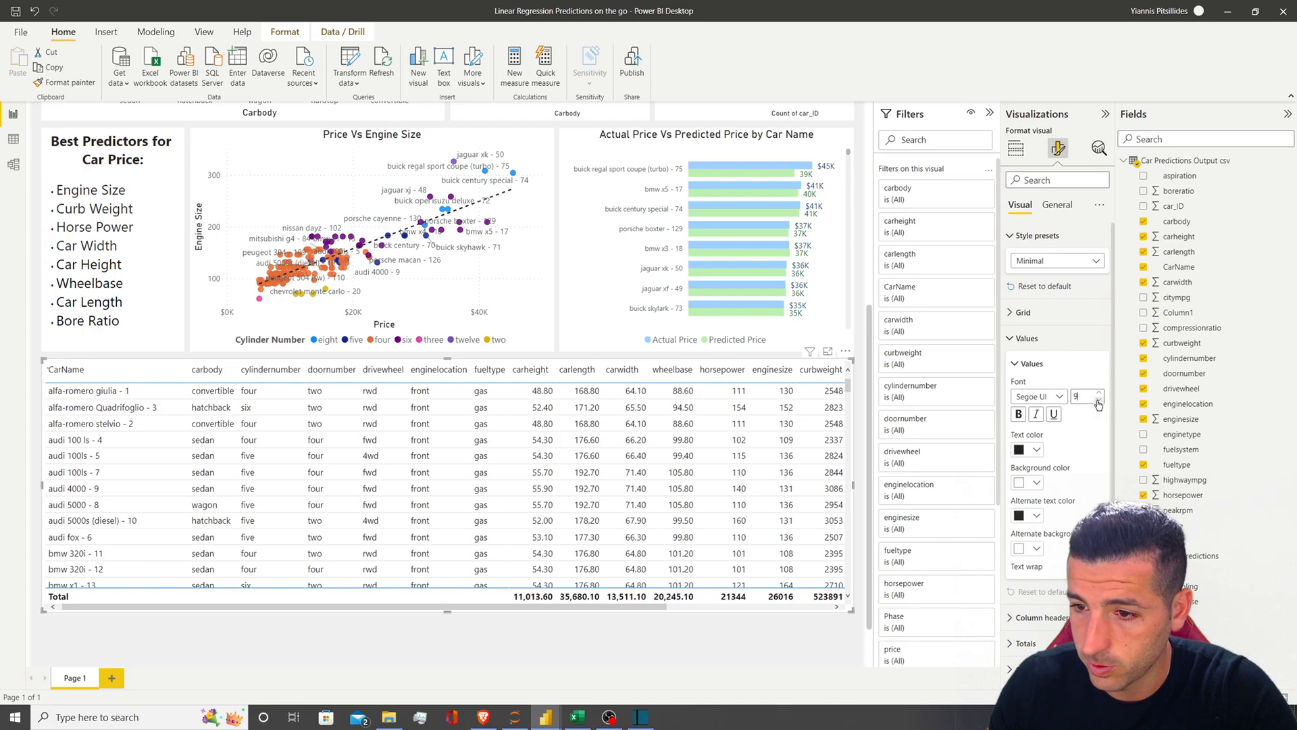
{"action": "left_click", "coordinate": [1099, 403]}
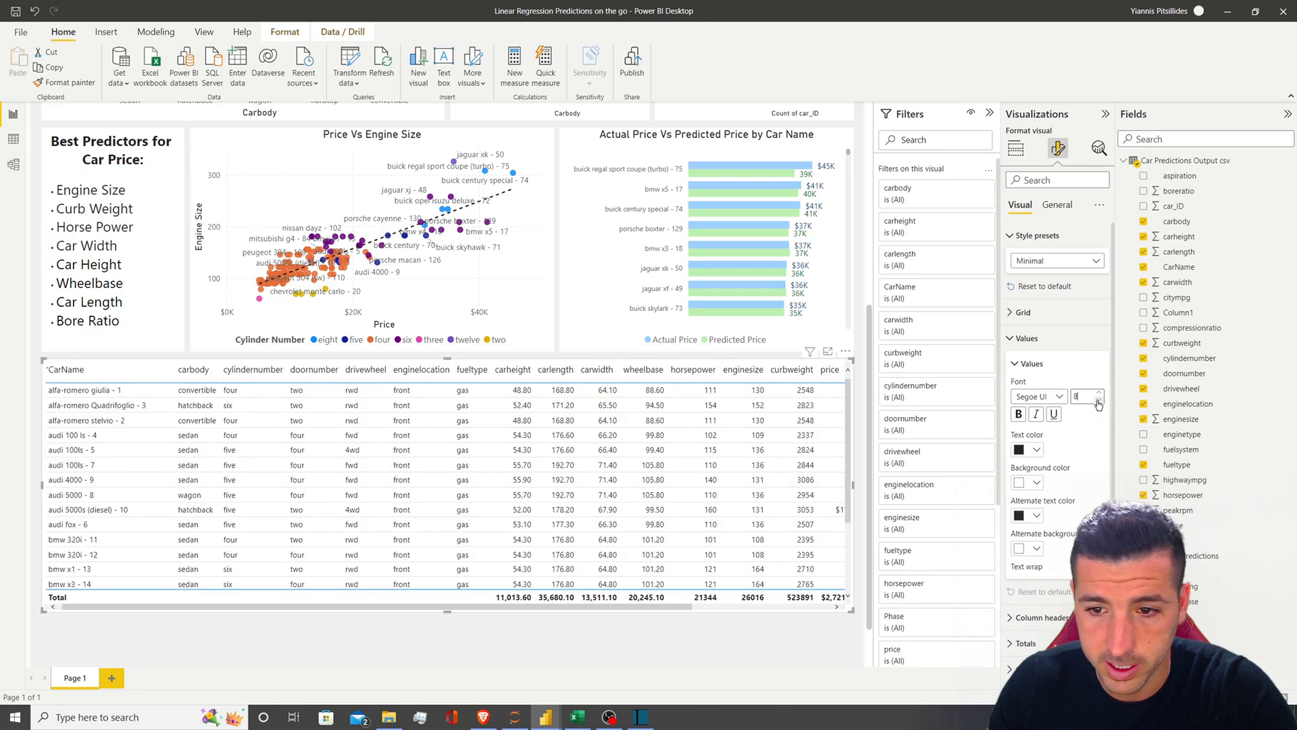
Narrow the cylindernumber, doornumber, drivewheel, enginelocation, fueltype, carheight and Price Predictions columns so that more of the table fits
{"action": "left_click", "coordinate": [411, 371]}
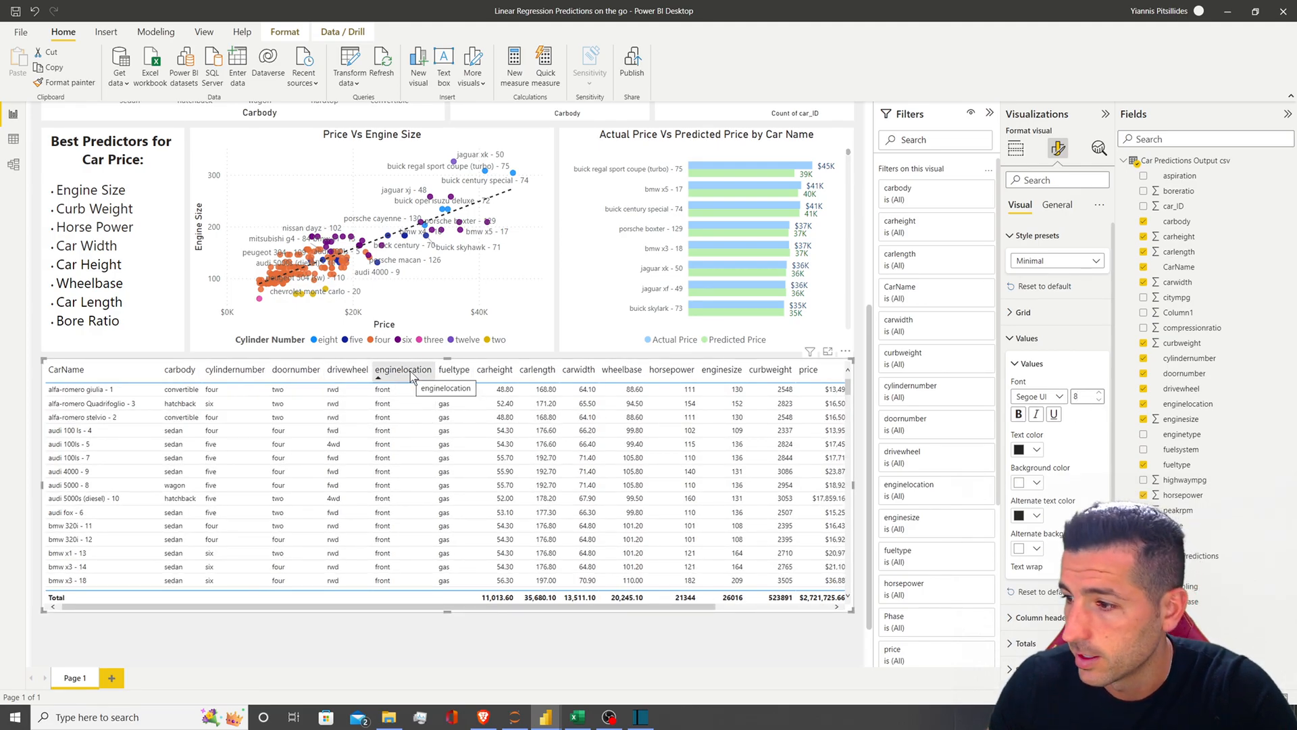
{"action": "left_click", "coordinate": [256, 371]}
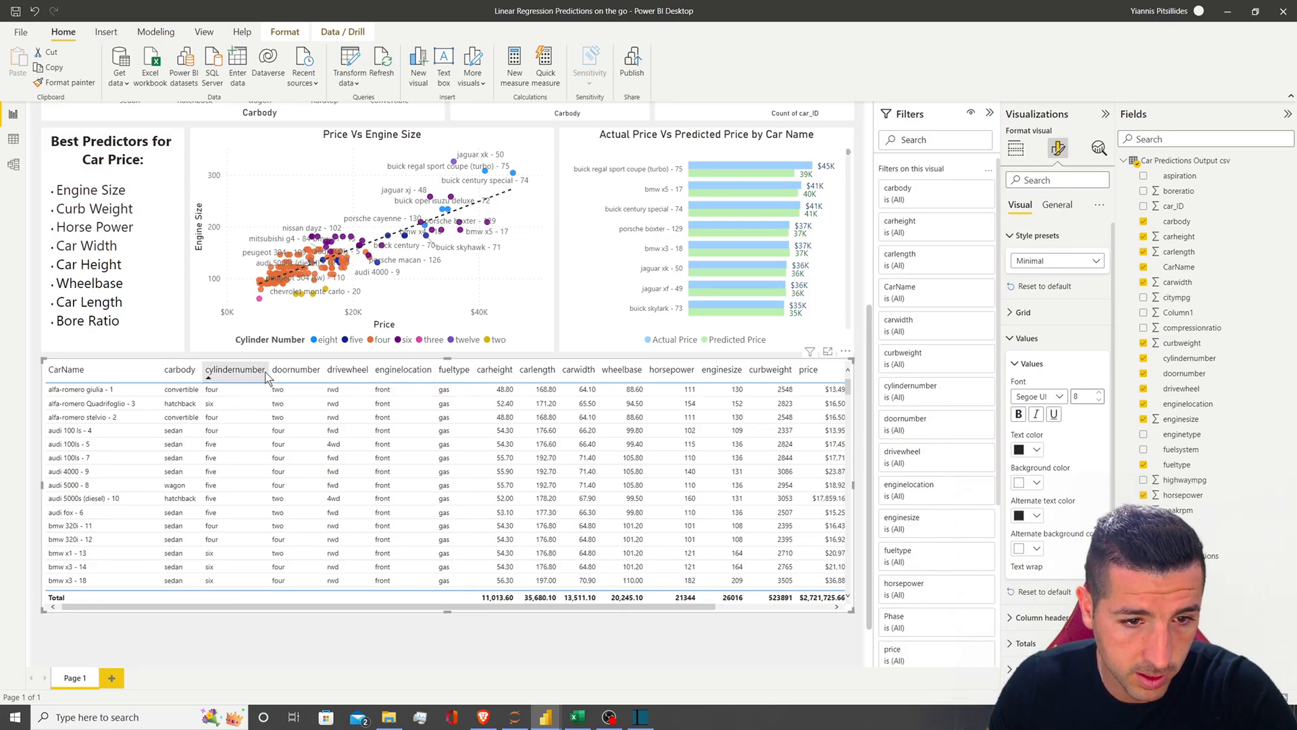
{"action": "left_click_drag", "start_coordinate": [266, 371], "coordinate": [351, 378]}
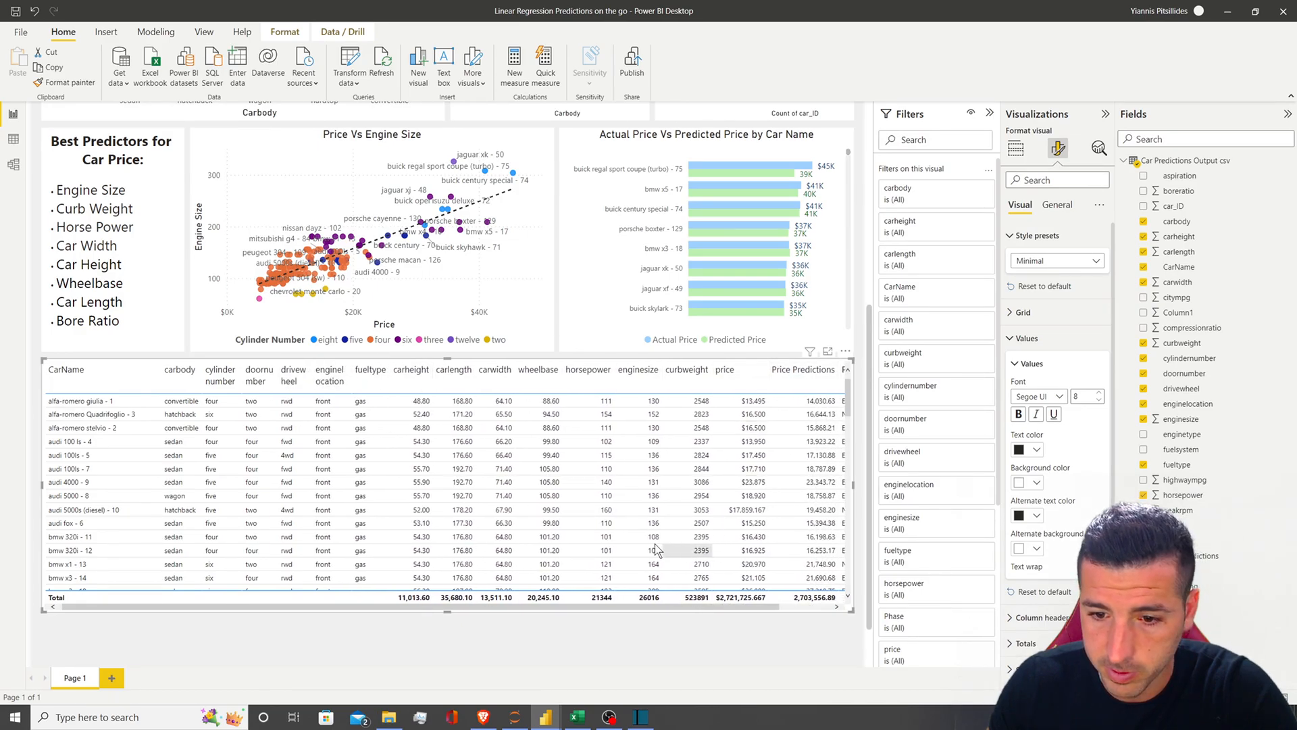
{"action": "left_click_drag", "start_coordinate": [627, 606], "coordinate": [541, 606]}
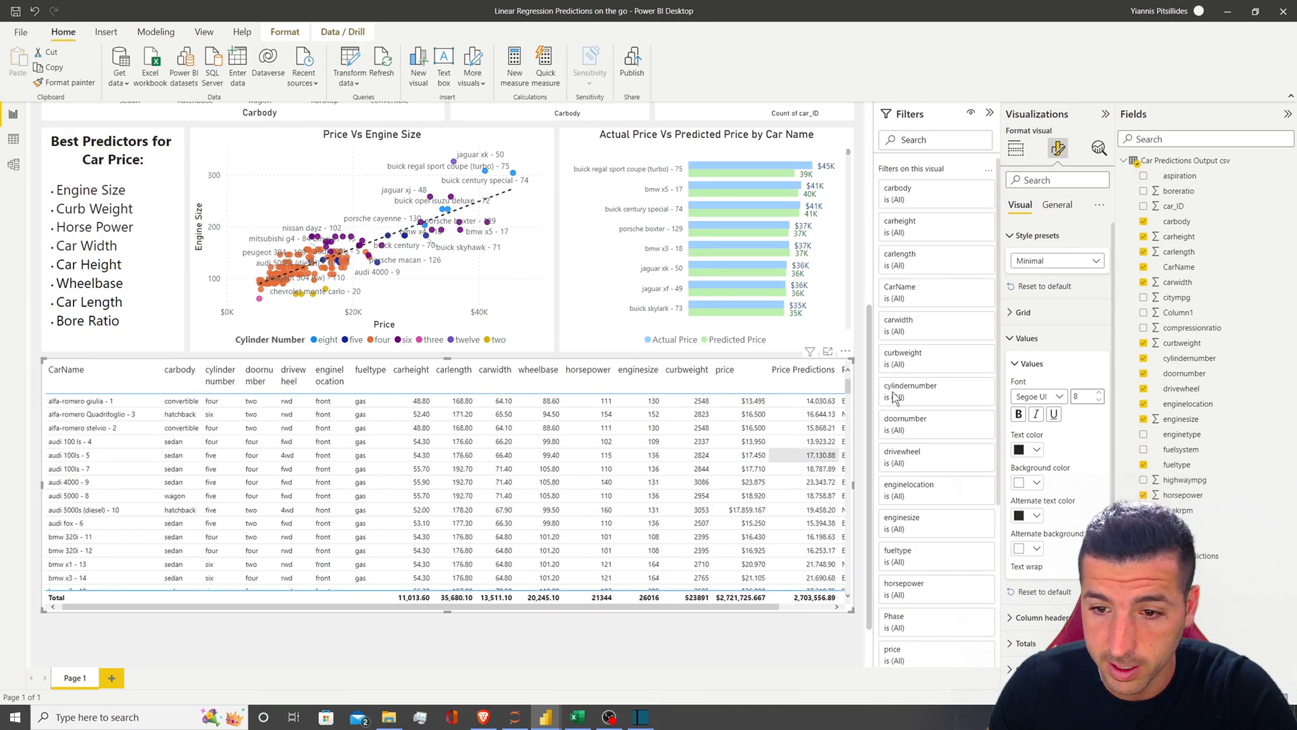
{"action": "left_click_drag", "start_coordinate": [843, 383], "coordinate": [759, 379]}
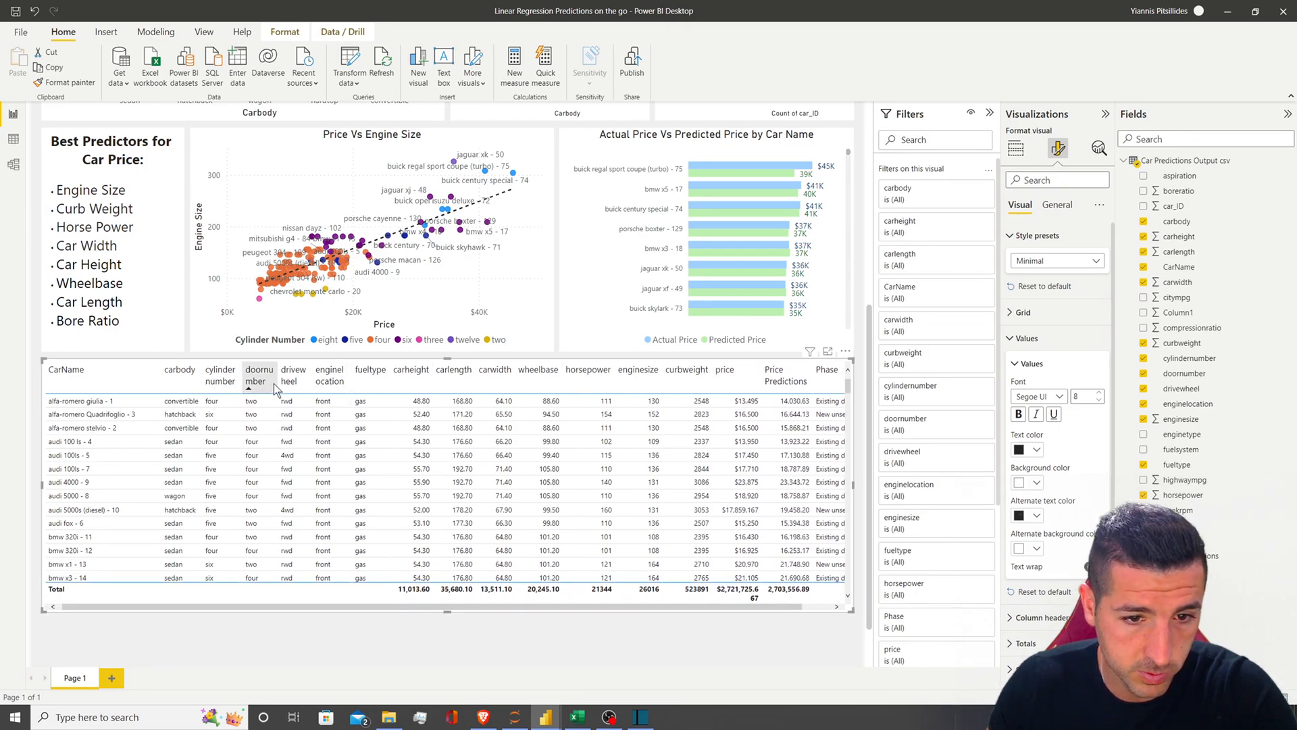
{"action": "mouse_move", "coordinate": [391, 379]}
{"action": "left_mouse_down"}
{"action": "mouse_move", "coordinate": [376, 379]}
{"action": "mouse_move", "coordinate": [409, 379]}
{"action": "left_mouse_up"}
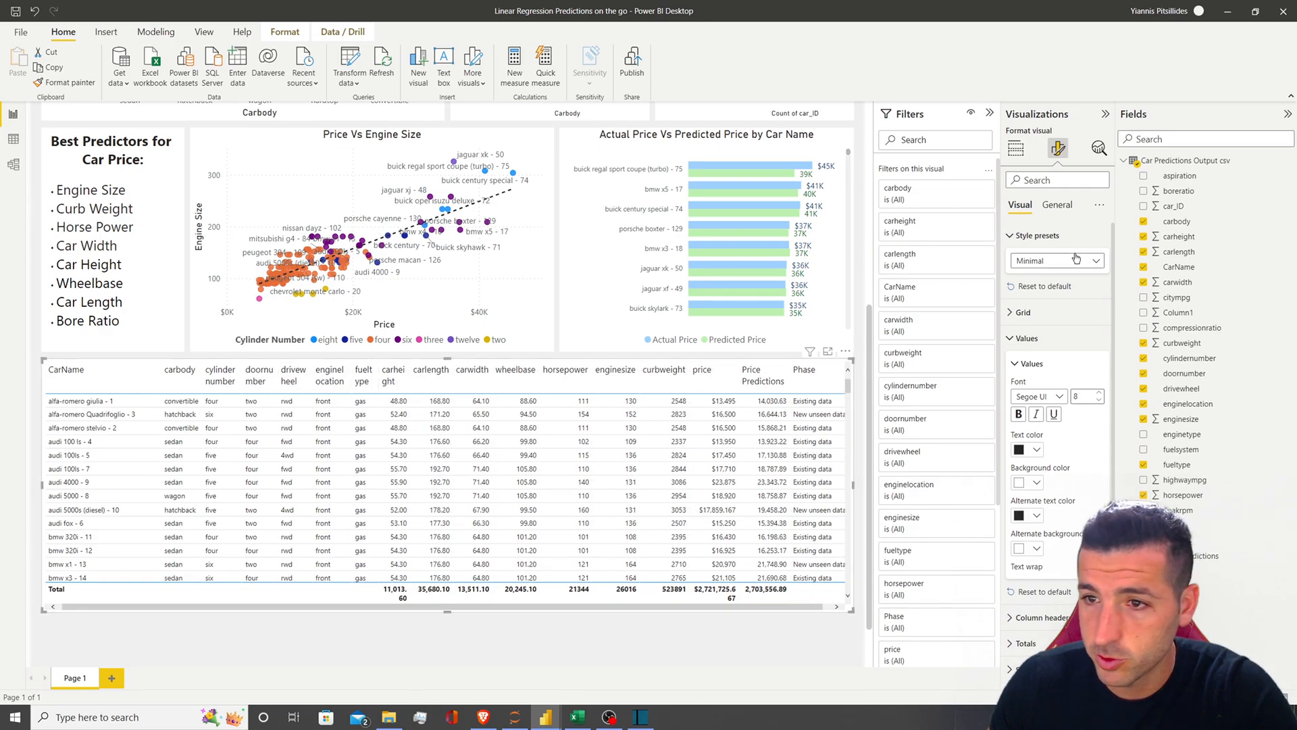
Rename the table's carbody, cylindernumber and doornumber columns as "car body", "cylinder number" and "door number"
{"action": "left_click", "coordinate": [1016, 148]}
{"action": "double_click", "coordinate": [1025, 345]}
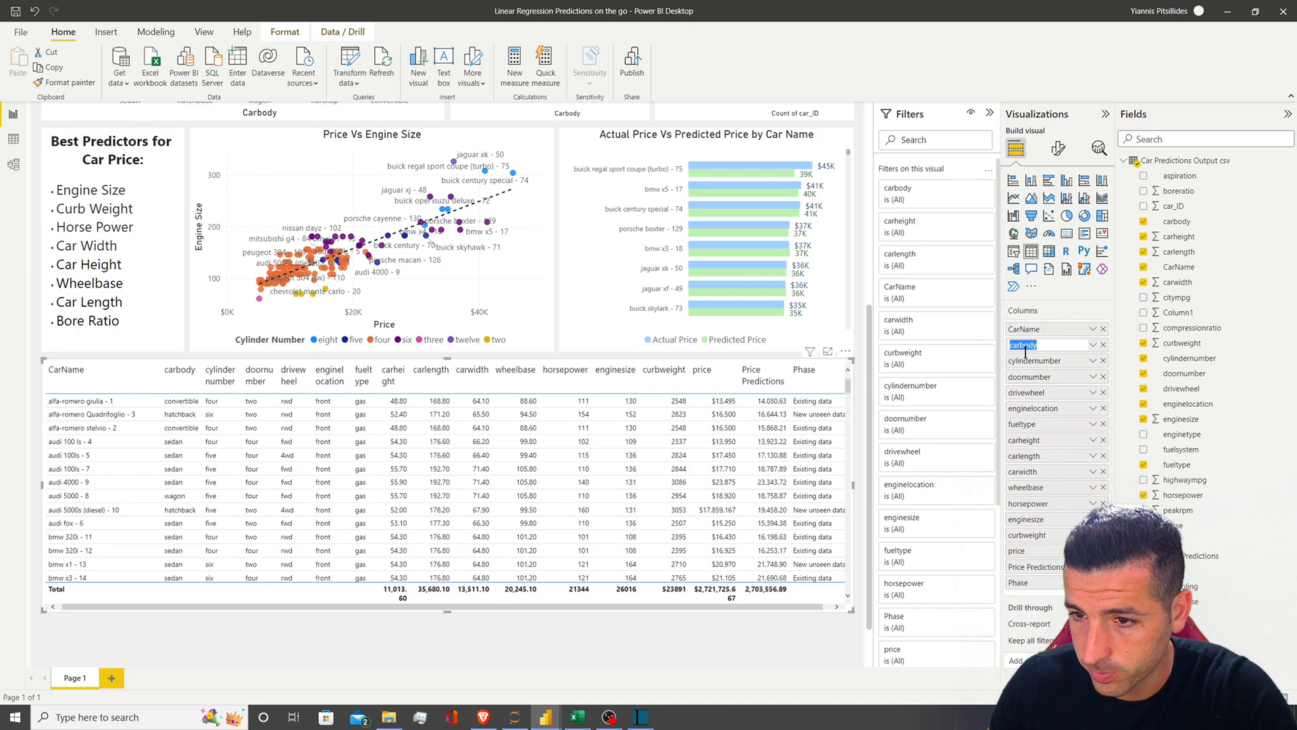
{"action": "left_click", "coordinate": [1021, 348]}
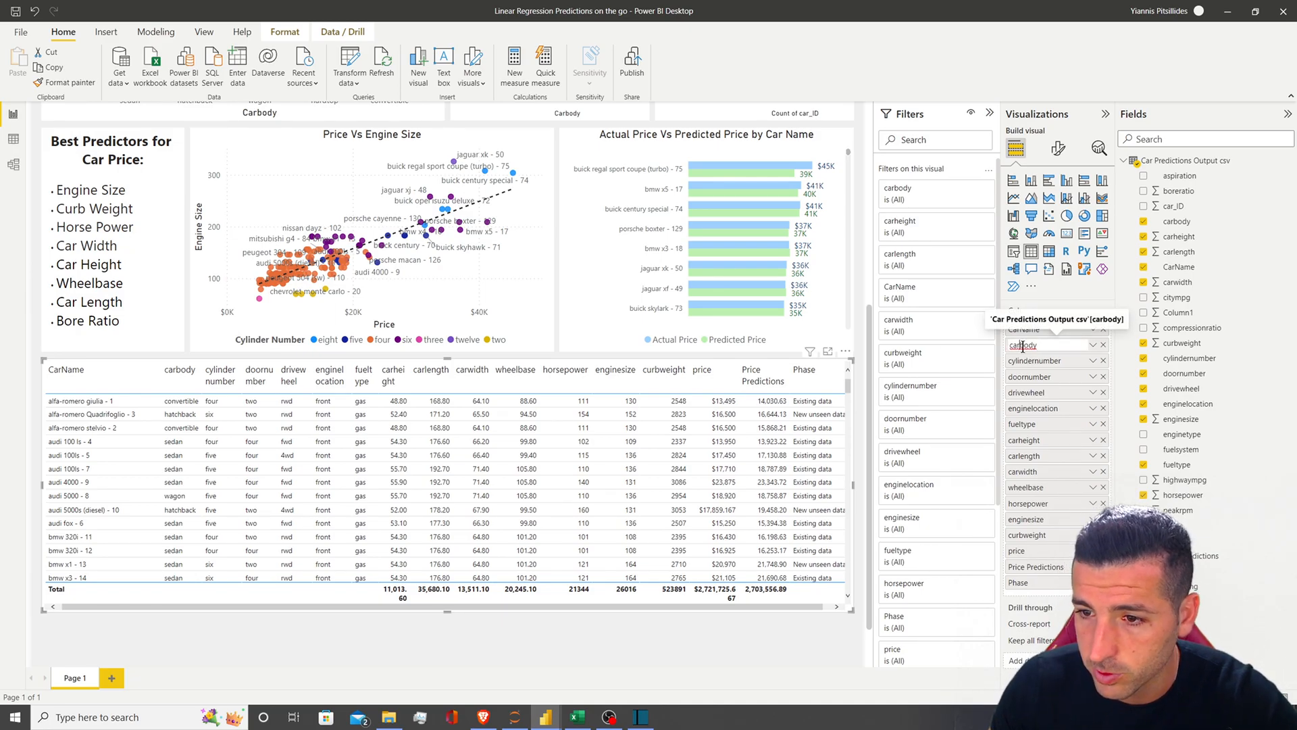
{"action": "key", "text": "Return"}
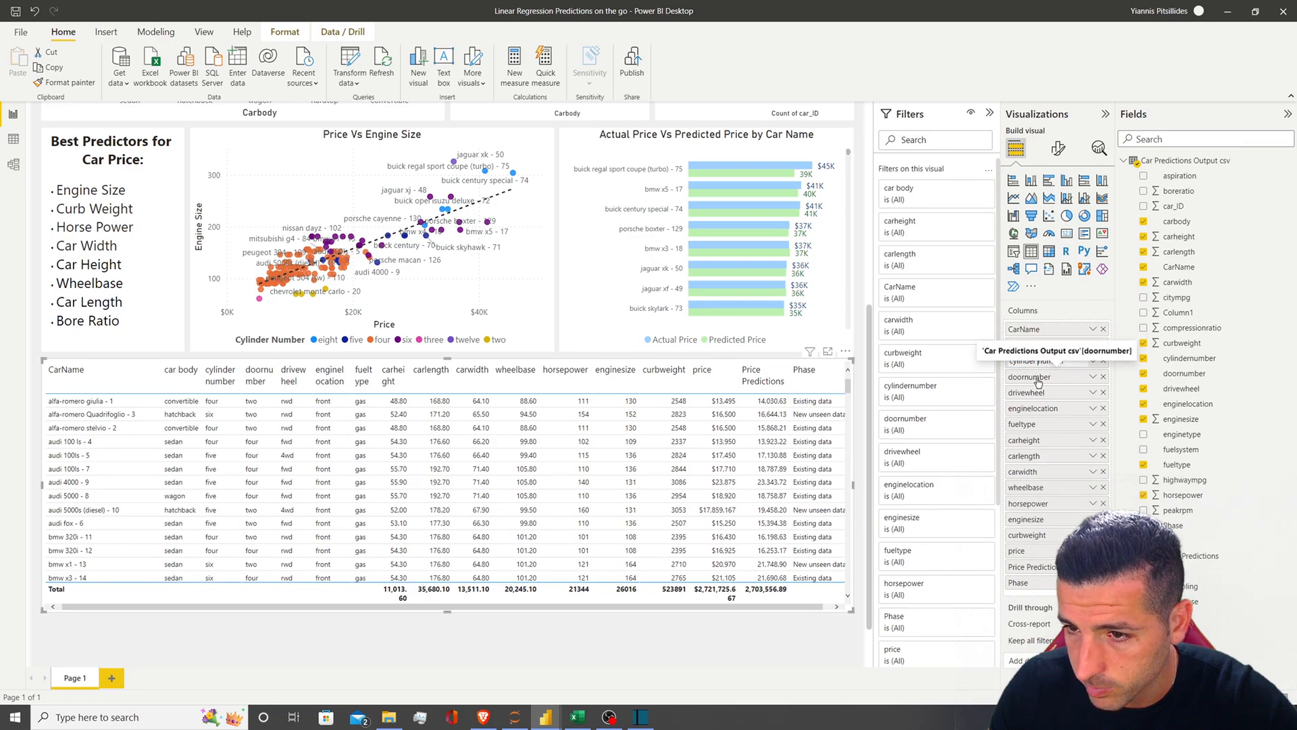
{"action": "double_click", "coordinate": [1033, 380]}
{"action": "left_click", "coordinate": [1030, 379]}
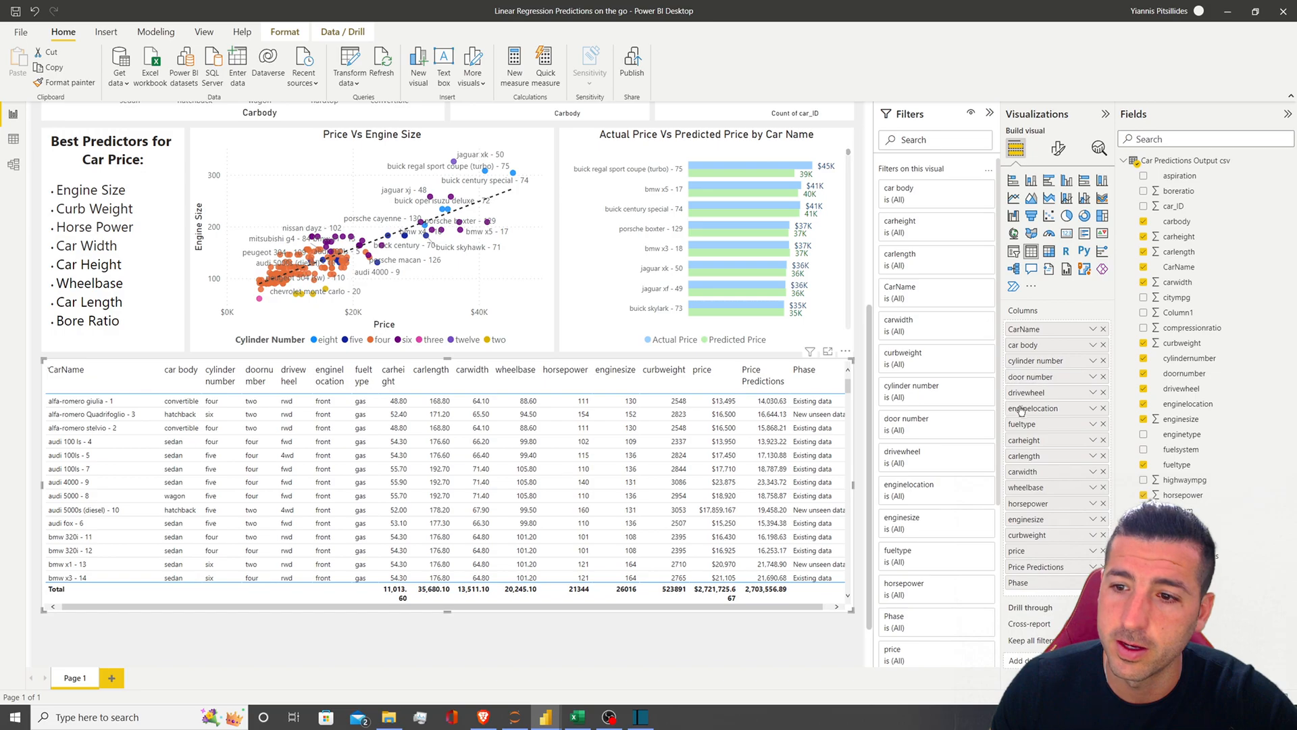
{"action": "key", "text": "Return"}
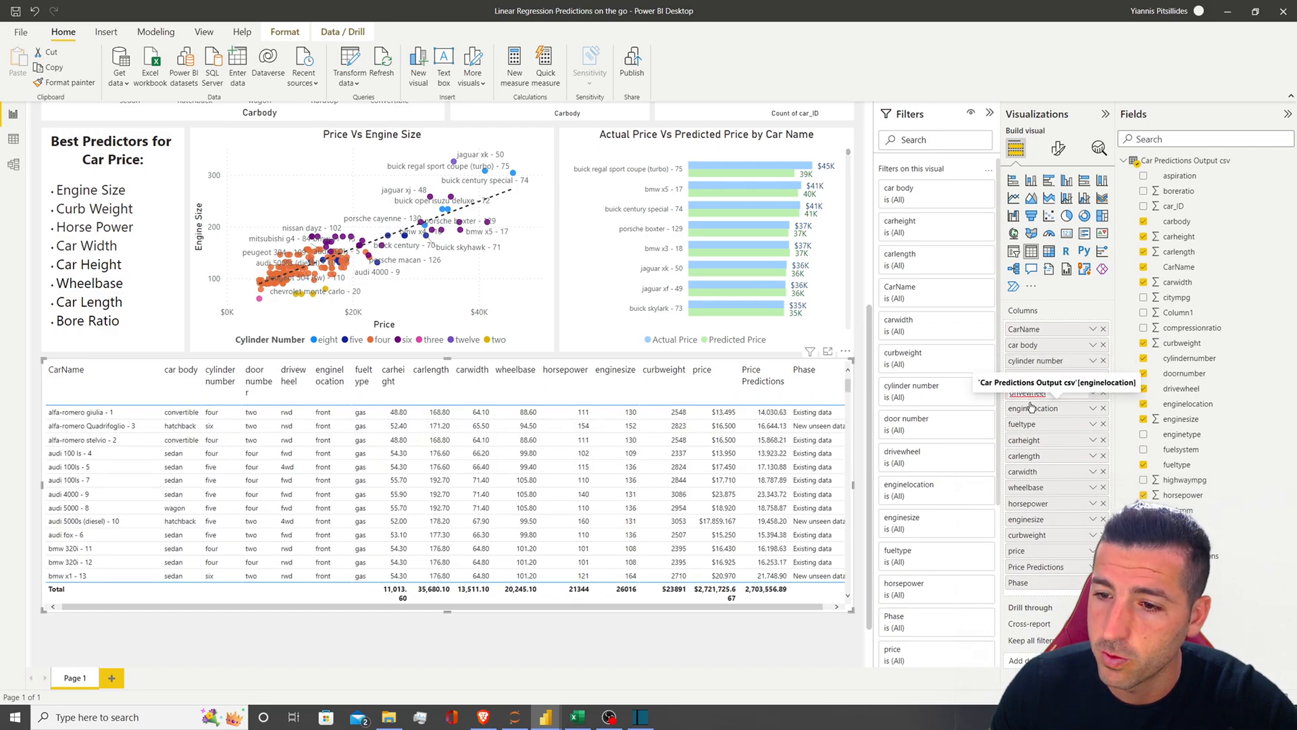
Rename the table's drivewheel column as "drive wheel" and narrow the door number and drive wheel columns
{"action": "key", "text": "Return"}
{"action": "left_click_drag", "start_coordinate": [275, 386], "coordinate": [267, 382]}
{"action": "left_click", "coordinate": [281, 385]}
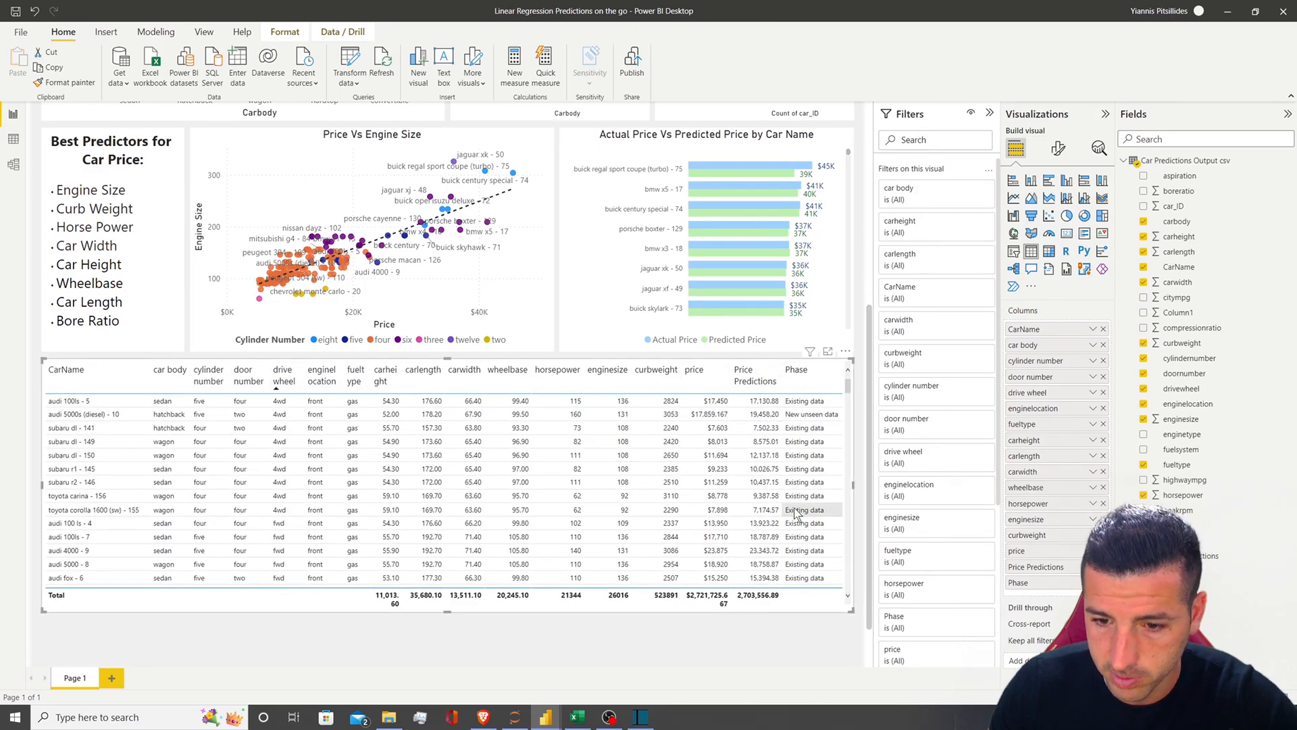
Sort the car details table by Price Predictions in descending order and widen the price and carheight columns
{"action": "left_click", "coordinate": [755, 384]}
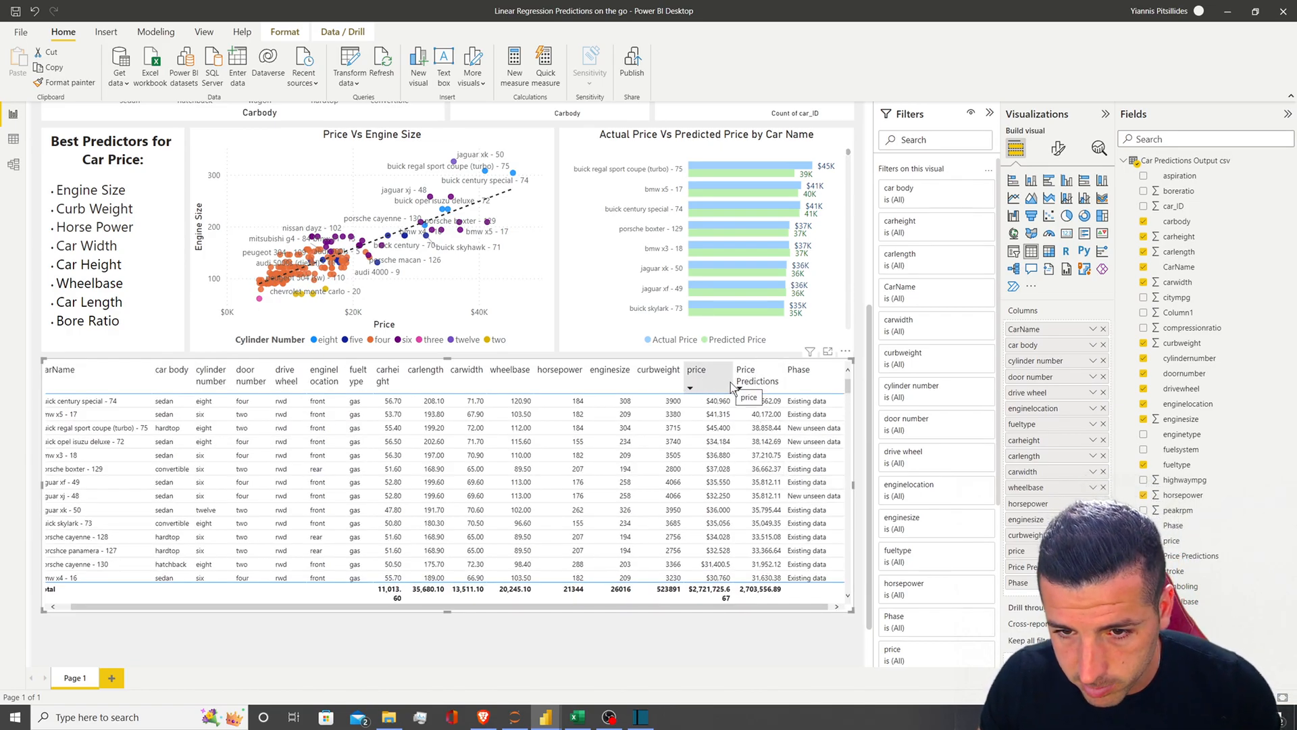
{"action": "left_click_drag", "start_coordinate": [731, 382], "coordinate": [736, 382]}
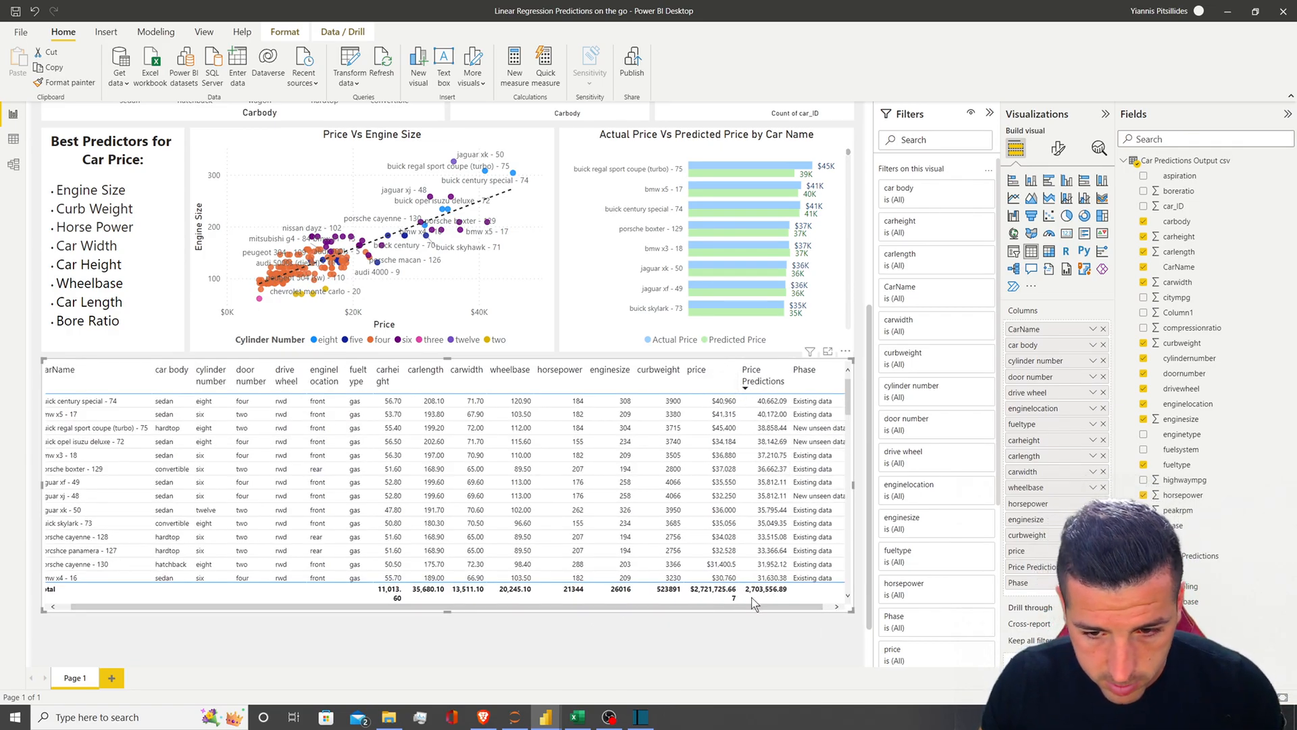
{"action": "left_click_drag", "start_coordinate": [405, 384], "coordinate": [412, 384]}
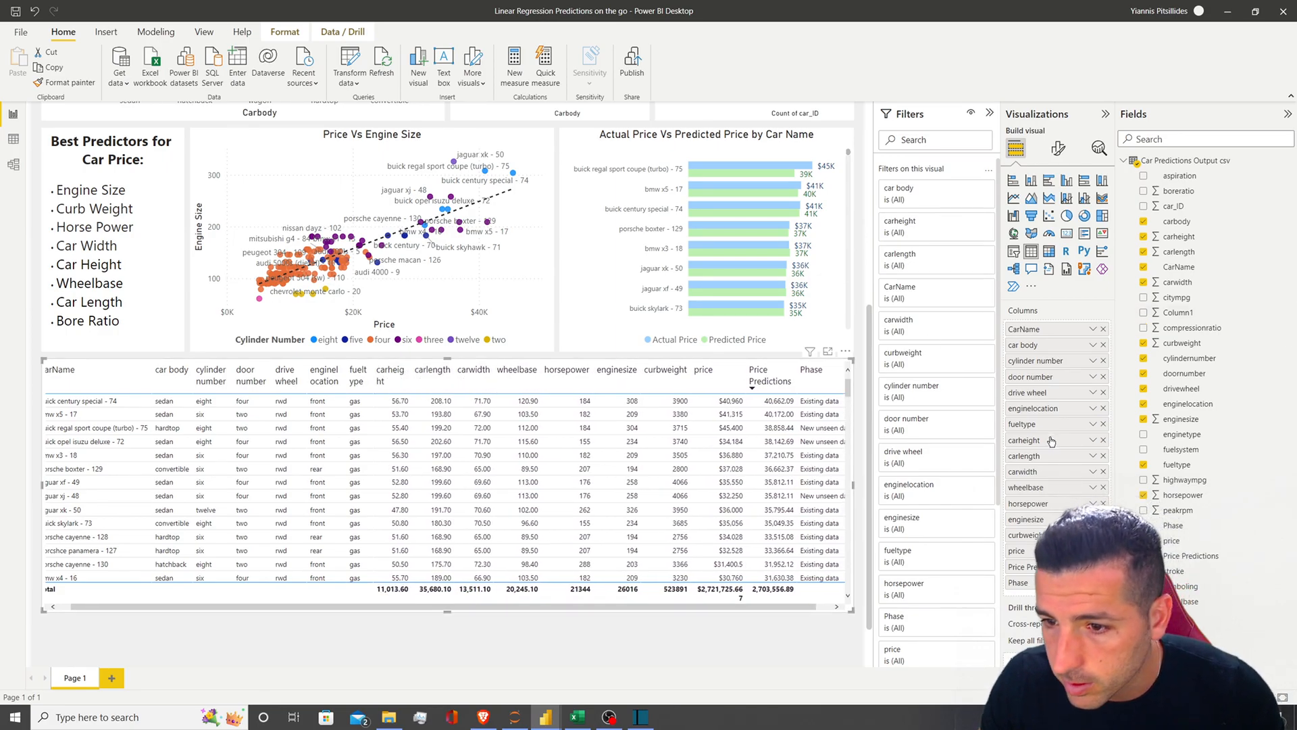
Rename the carheight, carlength and carwidth columns as "car height", "car length" and "car width", and narrow the length and width columns
{"action": "double_click", "coordinate": [1024, 440]}
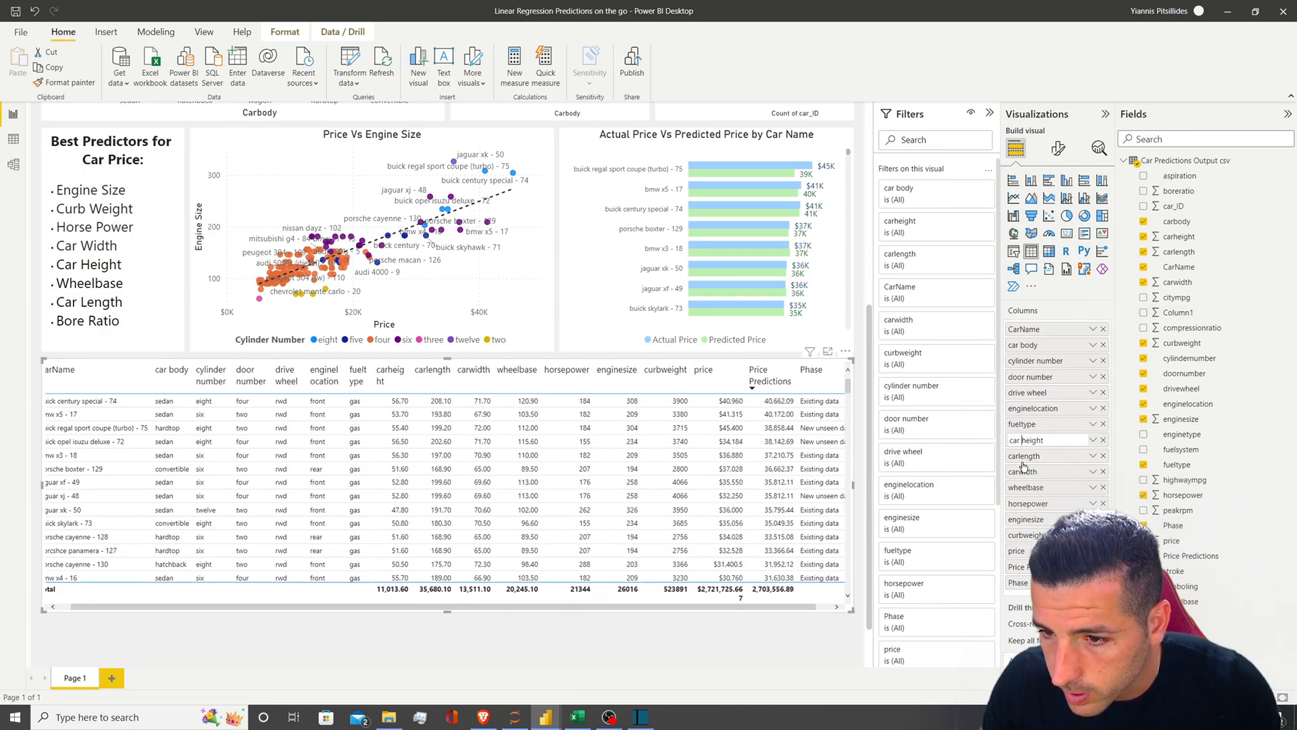
{"action": "double_click", "coordinate": [1024, 456]}
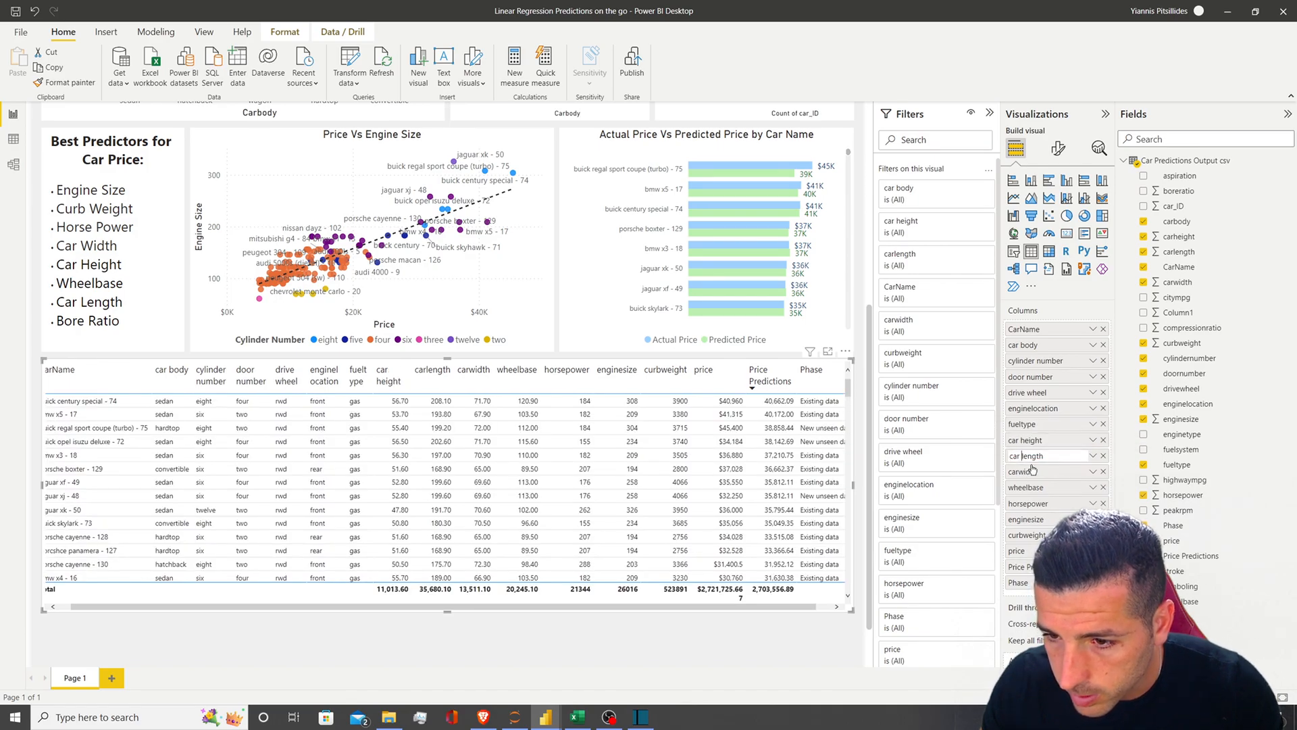
{"action": "key", "text": "Return"}
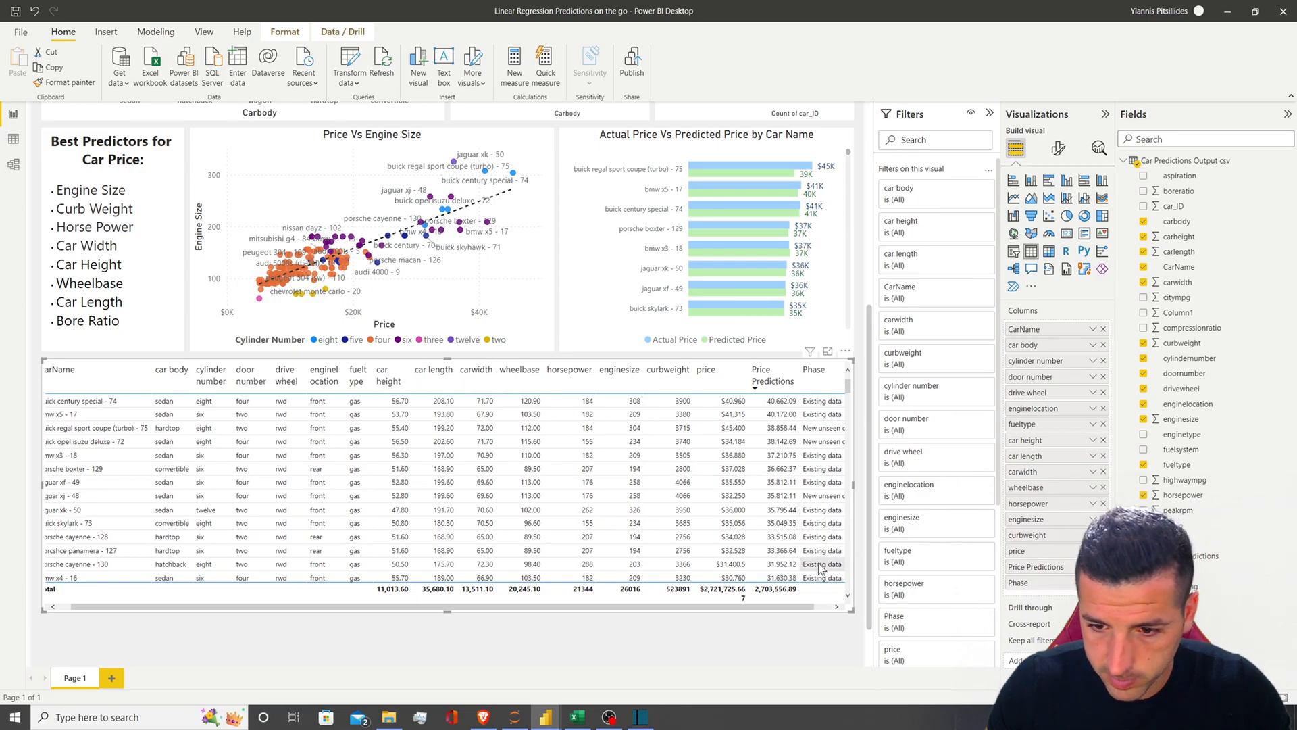
{"action": "left_click", "coordinate": [751, 383]}
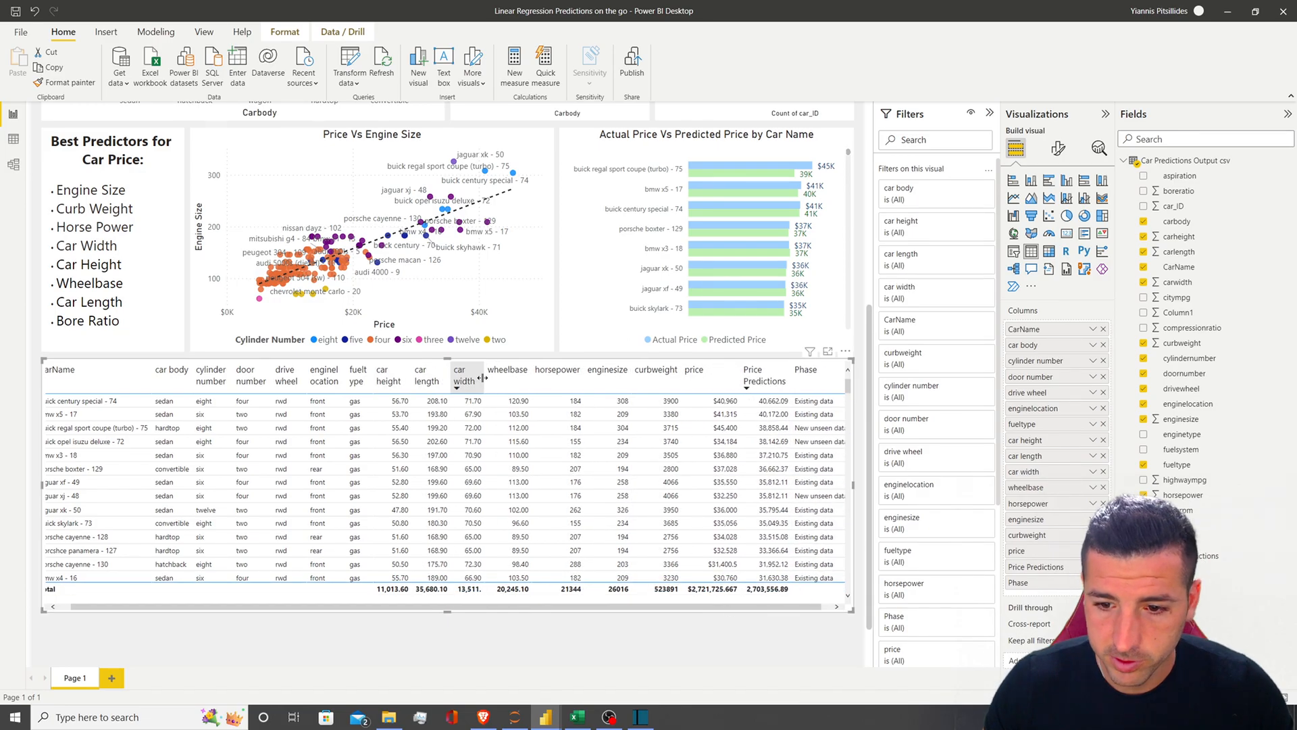
Rename the table's wheelbase column as "wheel base" and narrow it
{"action": "left_click_drag", "start_coordinate": [493, 377], "coordinate": [519, 379]}
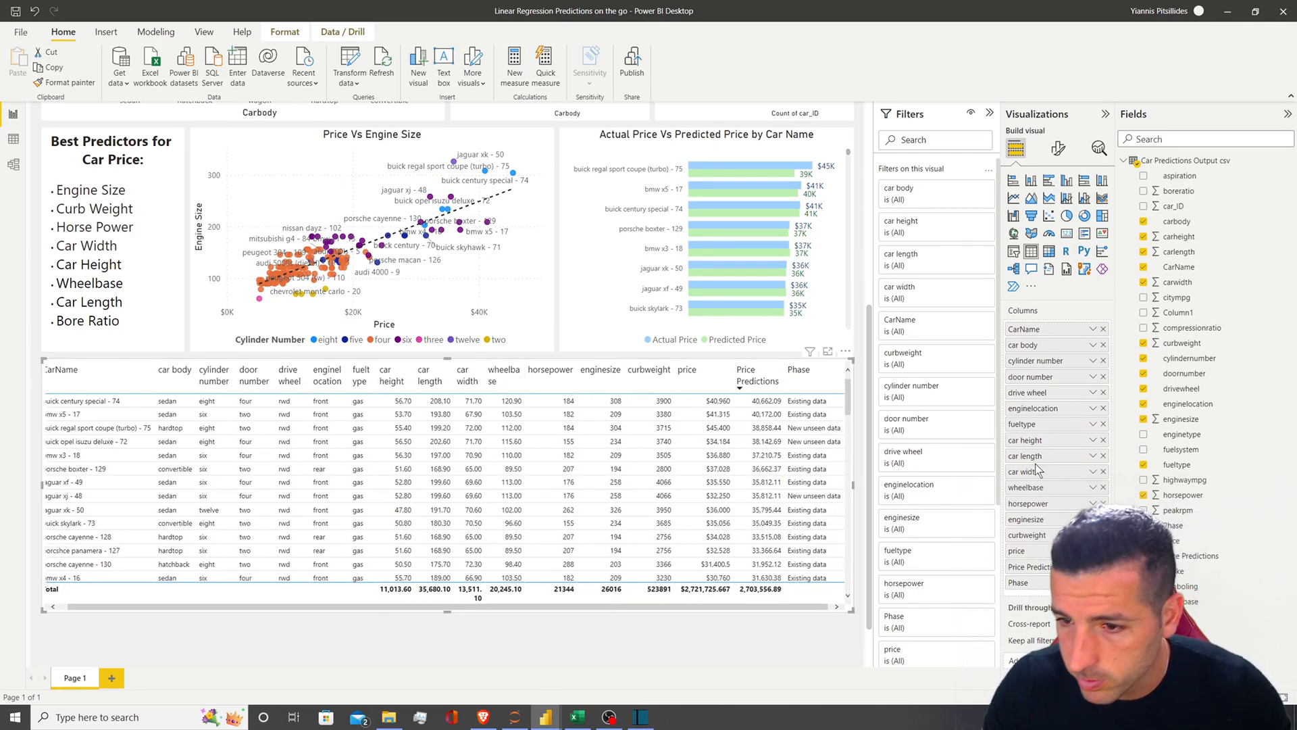
{"action": "left_click", "coordinate": [1028, 490]}
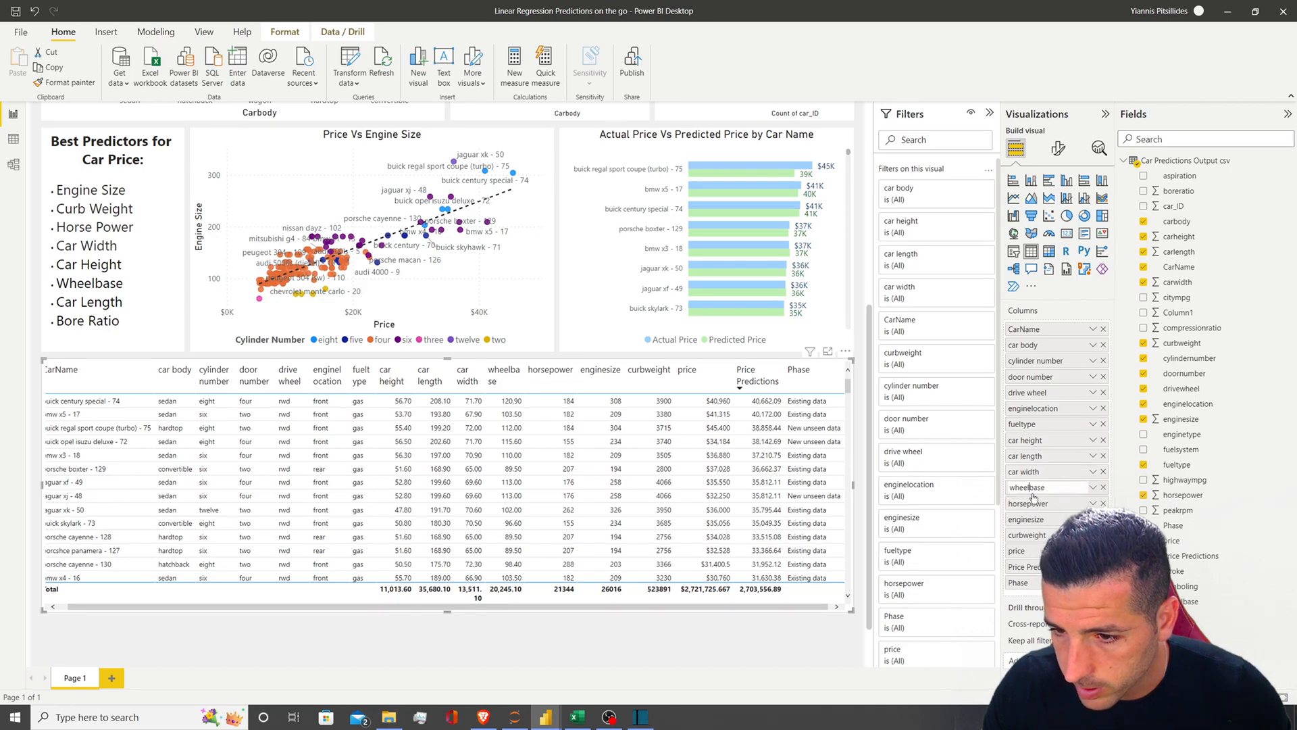
{"action": "left_click", "coordinate": [1051, 508]}
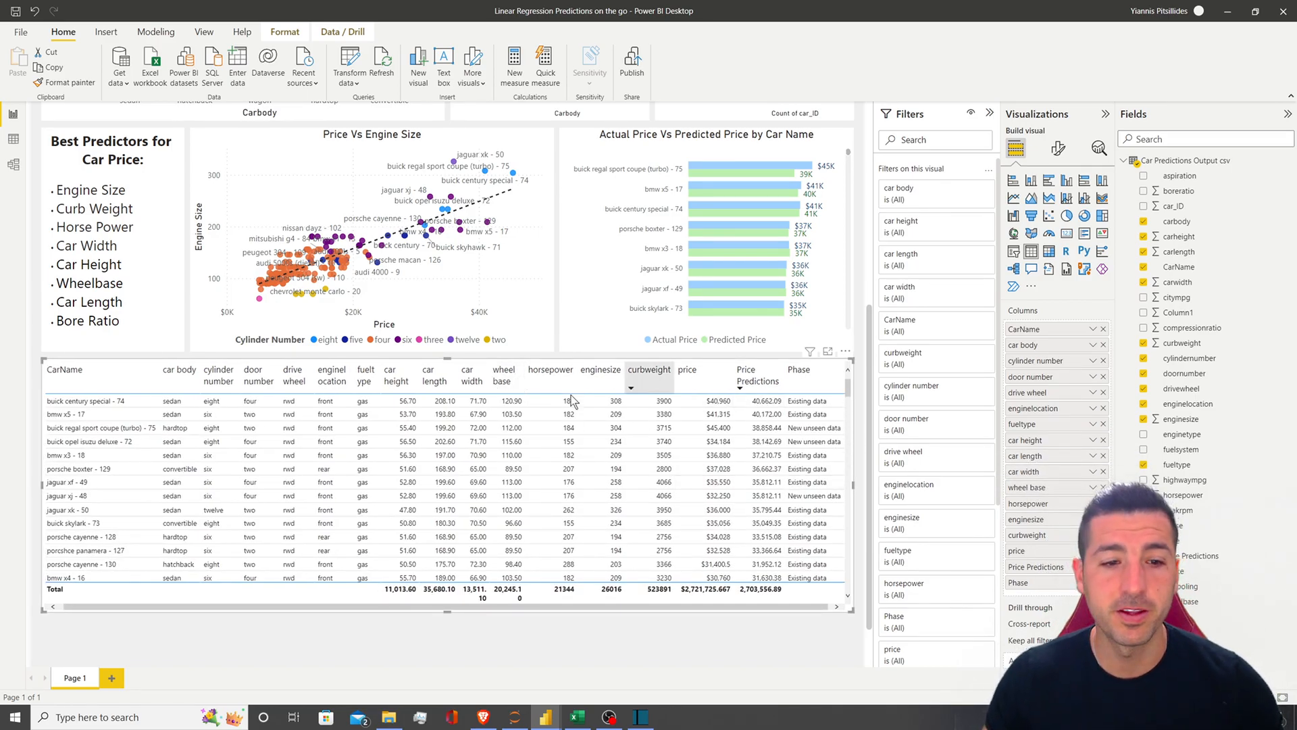
Remove the car height column from the table and widen the Price Predictions, car width and wheel base columns
{"action": "left_click", "coordinate": [1105, 441]}
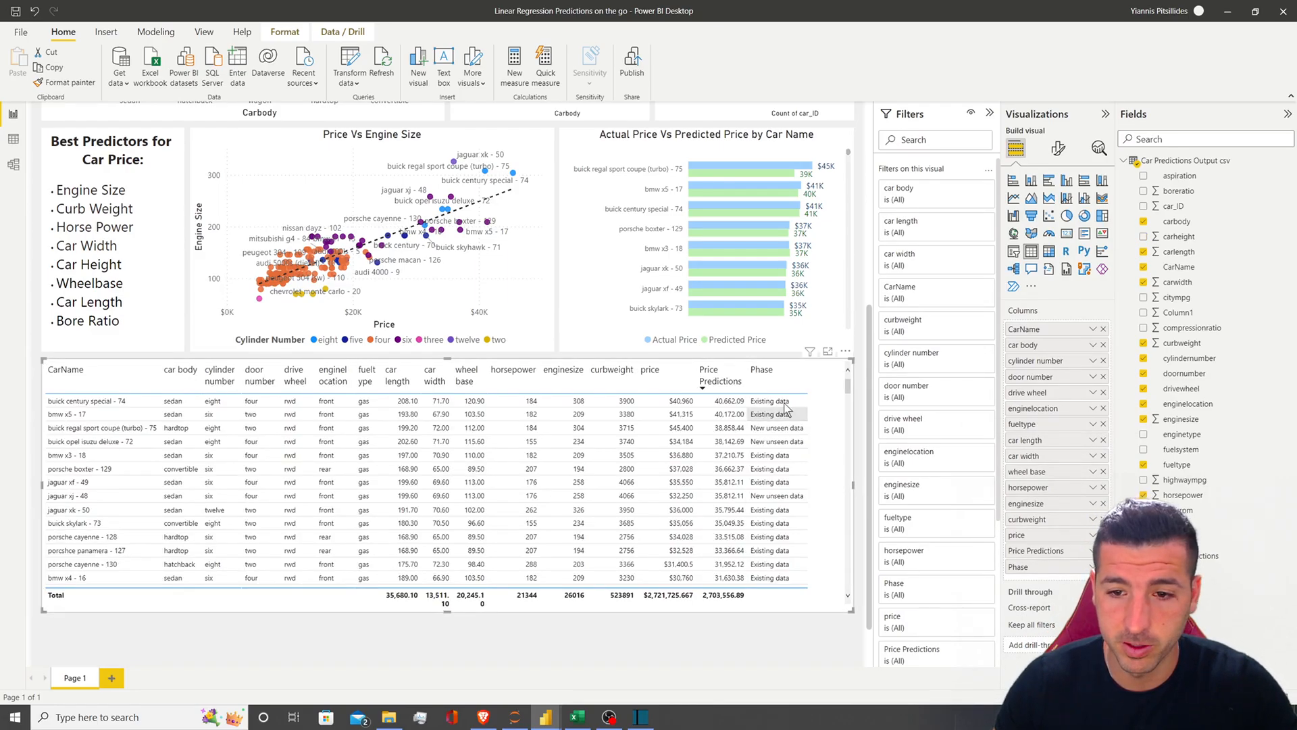
{"action": "mouse_move", "coordinate": [756, 381]}
{"action": "left_mouse_down"}
{"action": "mouse_move", "coordinate": [783, 380]}
{"action": "mouse_move", "coordinate": [767, 381]}
{"action": "left_mouse_up"}
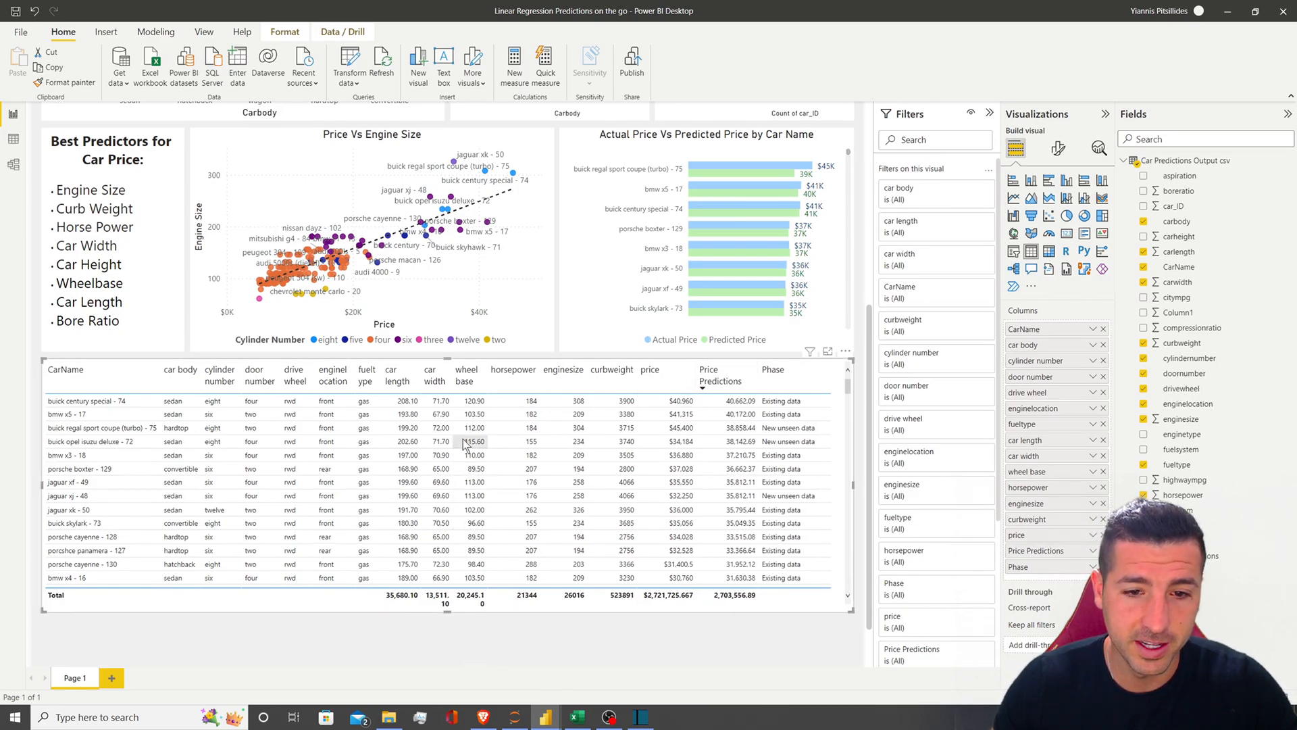
{"action": "left_click_drag", "start_coordinate": [450, 380], "coordinate": [500, 381]}
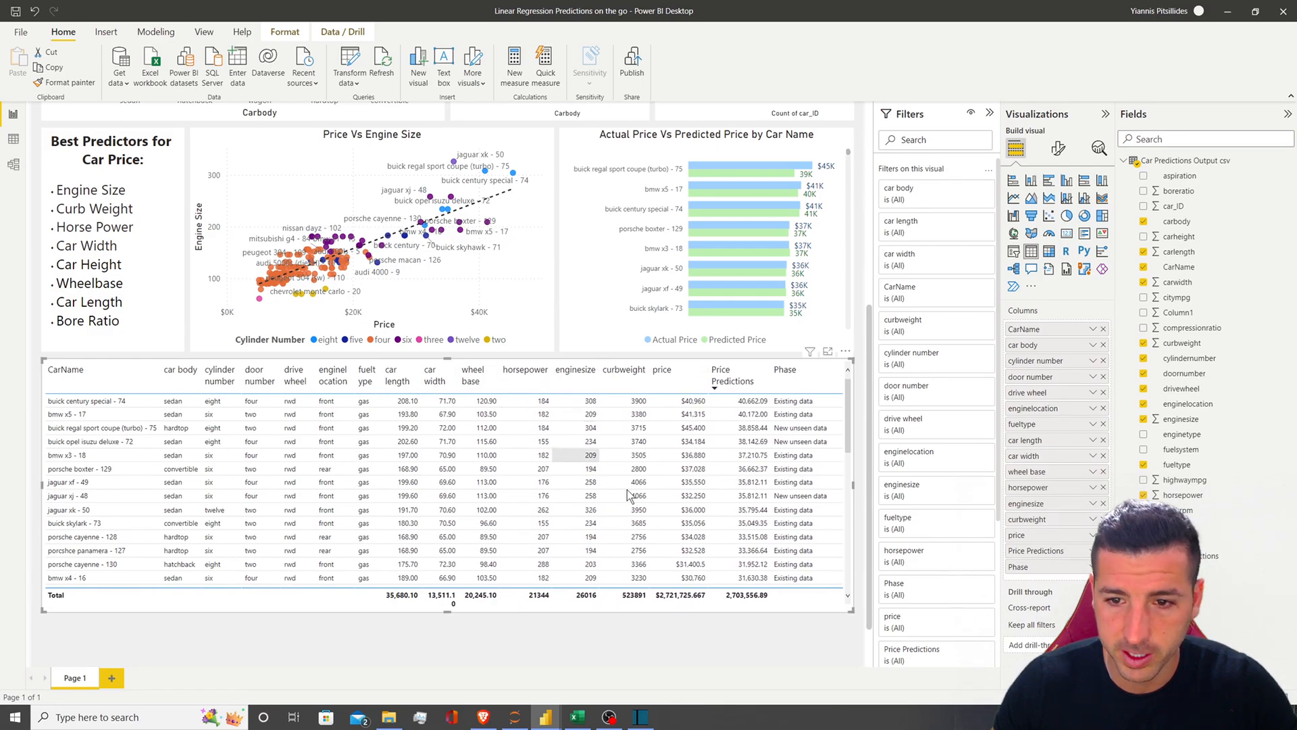
Switch to the original Linear Regression Predictions report and examine how its car details table is formatted
{"action": "mouse_move", "coordinate": [545, 717]}
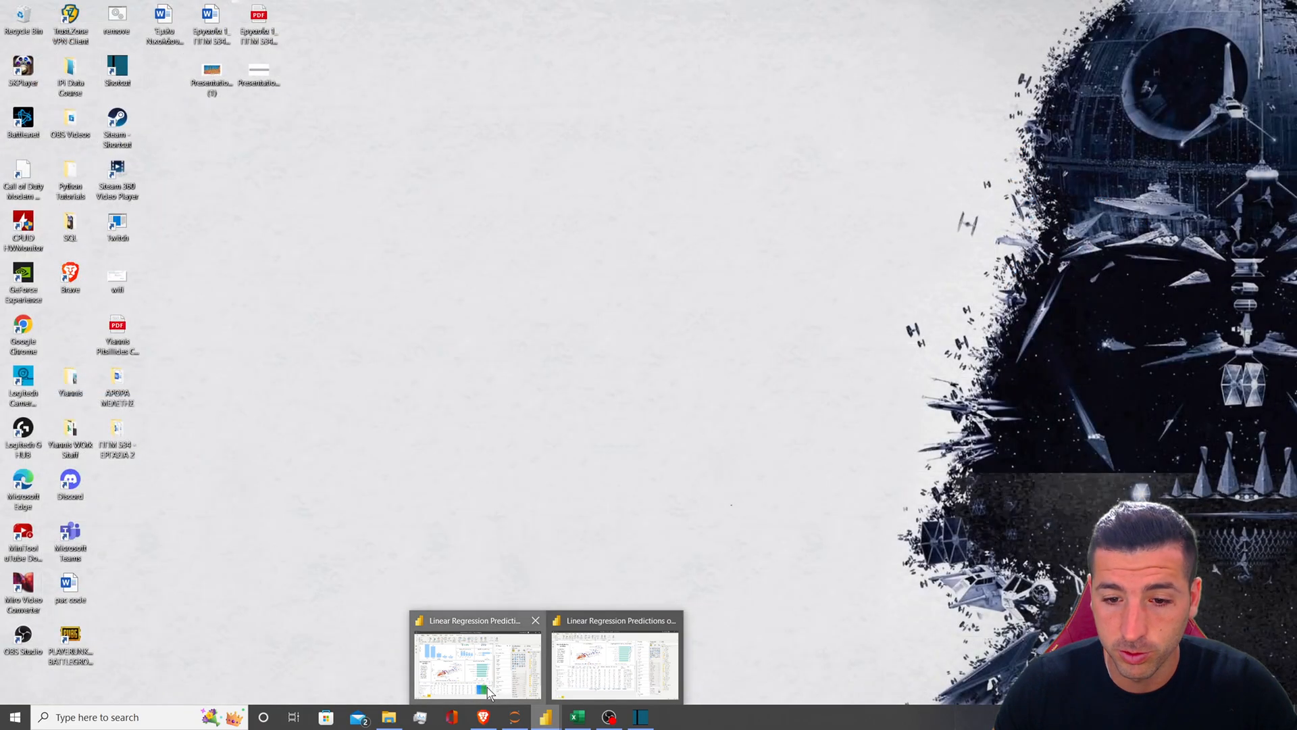
{"action": "left_click", "coordinate": [489, 693]}
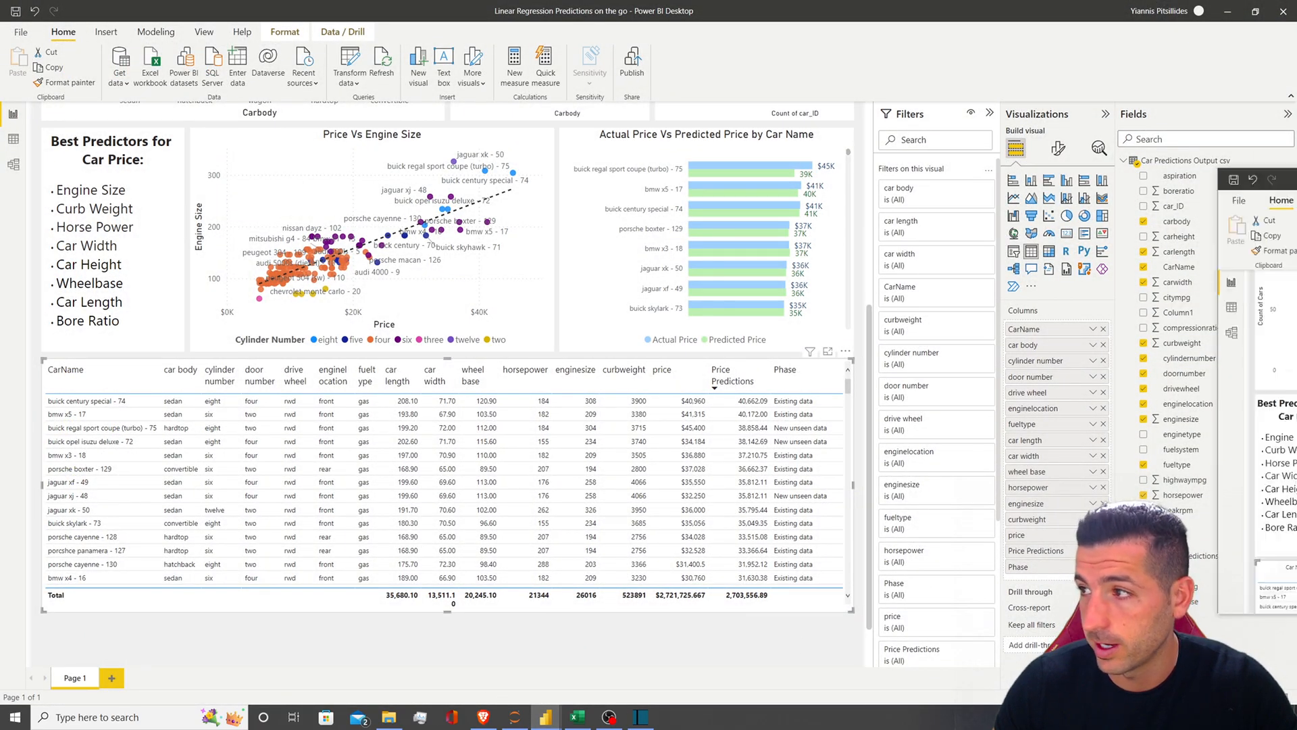
{"action": "left_click_drag", "start_coordinate": [1296, 135], "coordinate": [606, 1]}
{"action": "scroll", "coordinate": [869, 556], "scroll_direction": "down", "scroll_amount": 5}
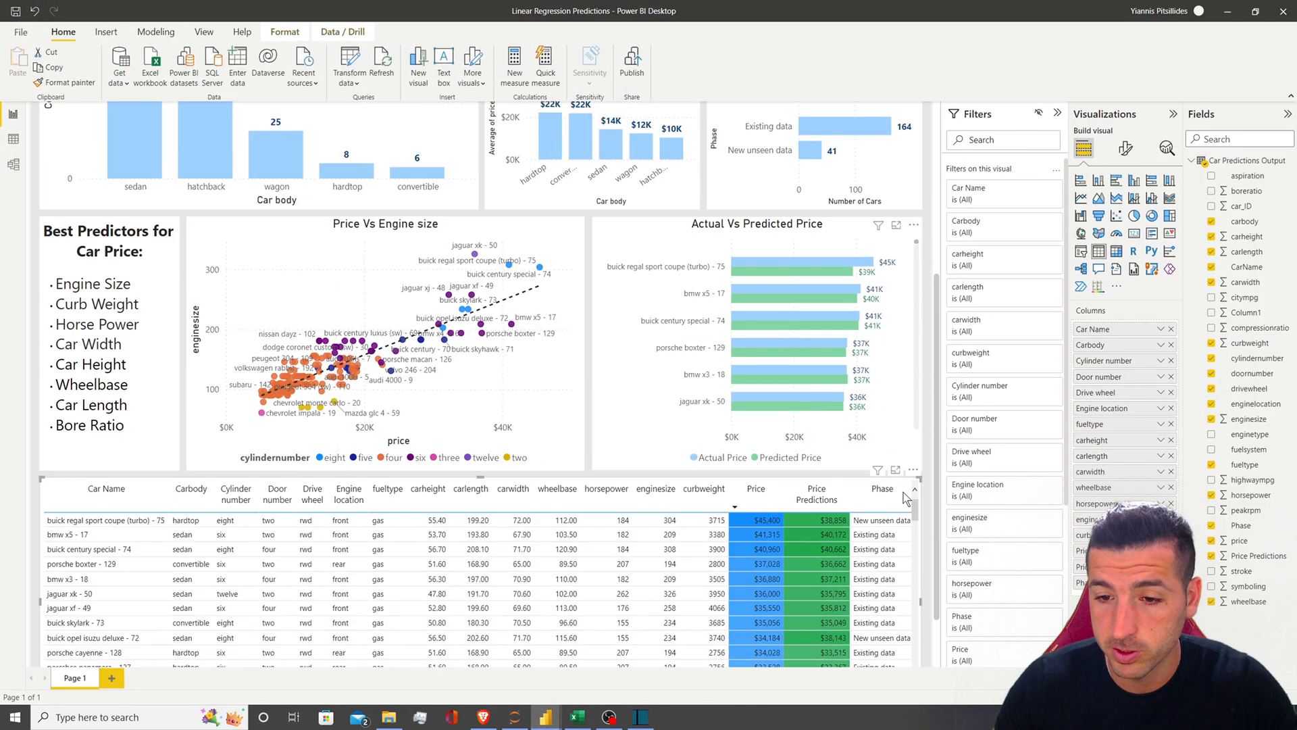
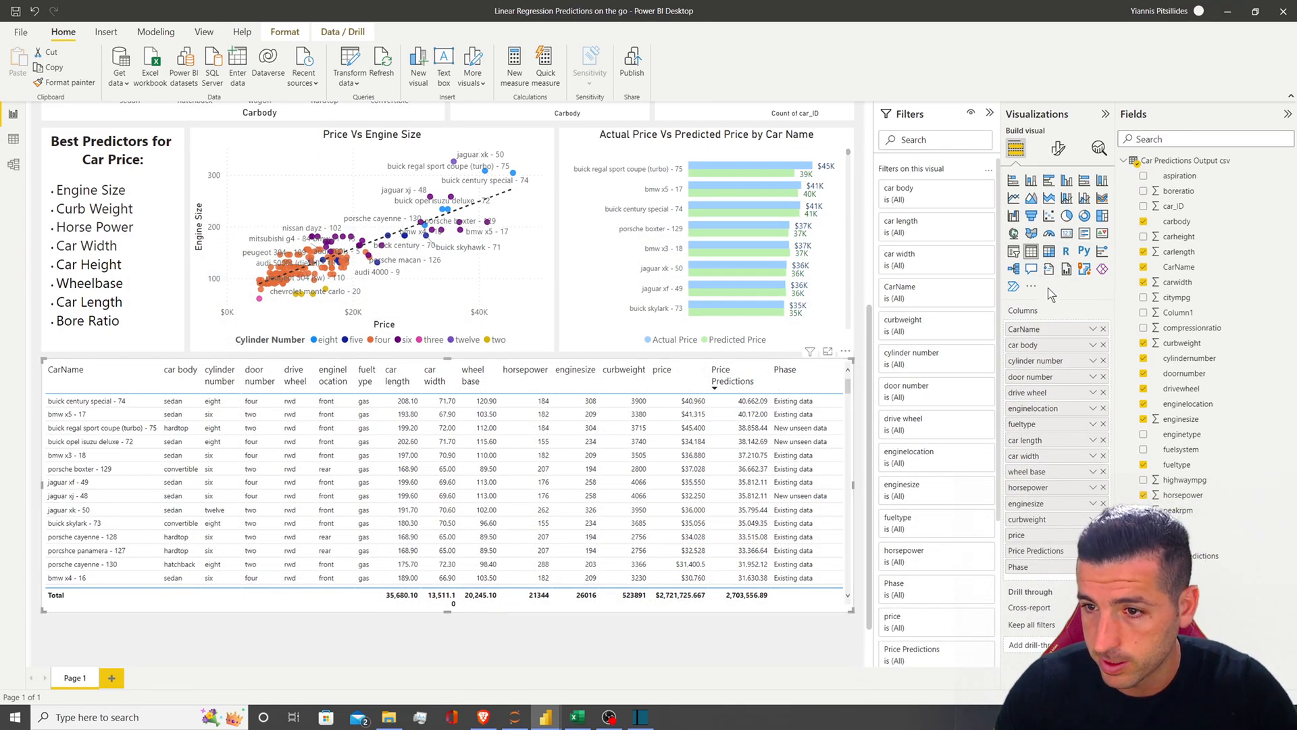
Turn on conditional background color for the price series in the car details table's cell elements
{"action": "left_click", "coordinate": [1058, 148]}
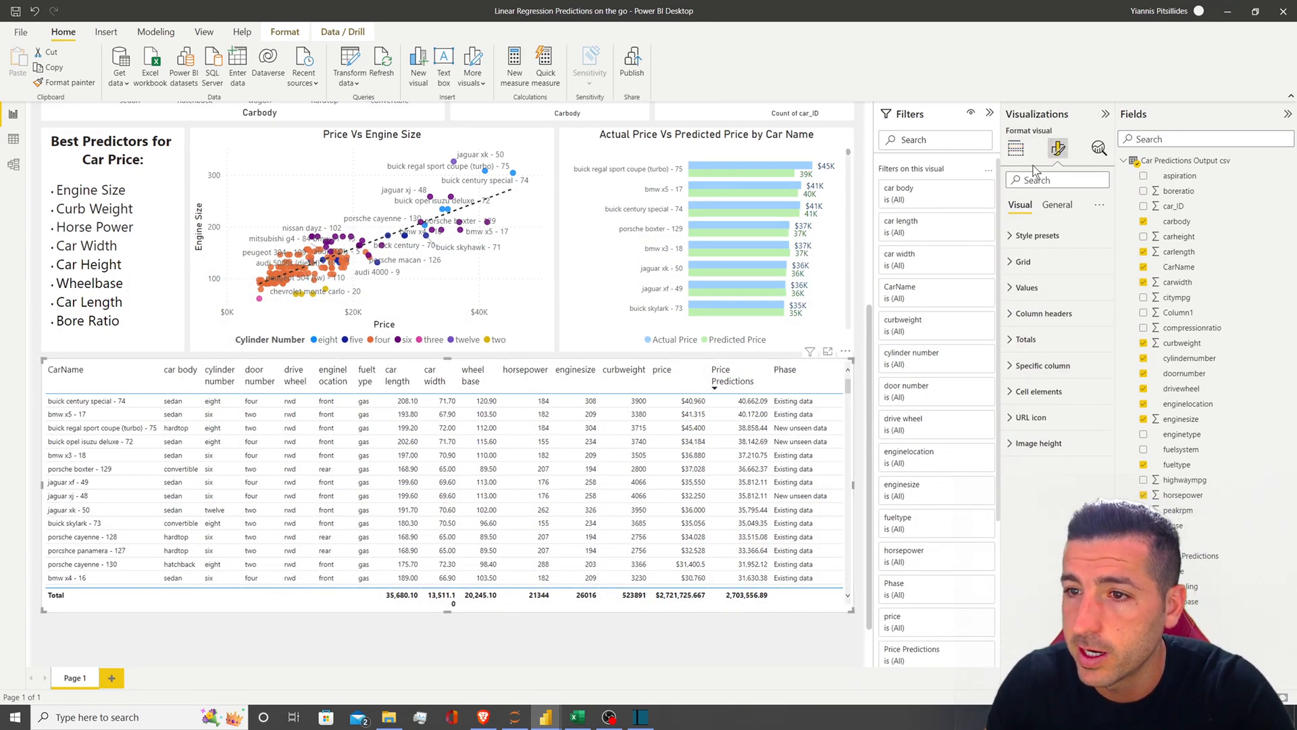
{"action": "left_click", "coordinate": [1038, 391]}
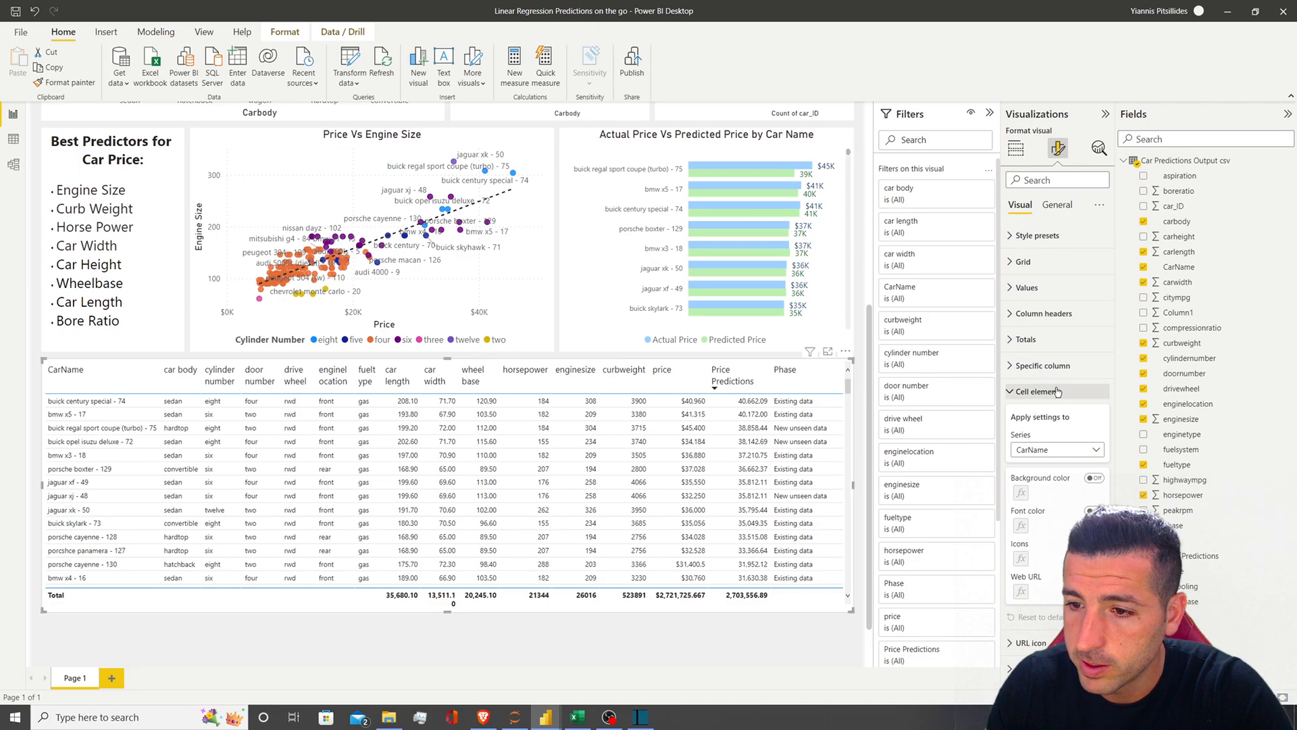
{"action": "left_click", "coordinate": [1045, 451]}
{"action": "scroll", "coordinate": [1047, 534], "scroll_direction": "down", "scroll_amount": 3}
{"action": "left_click", "coordinate": [1050, 534]}
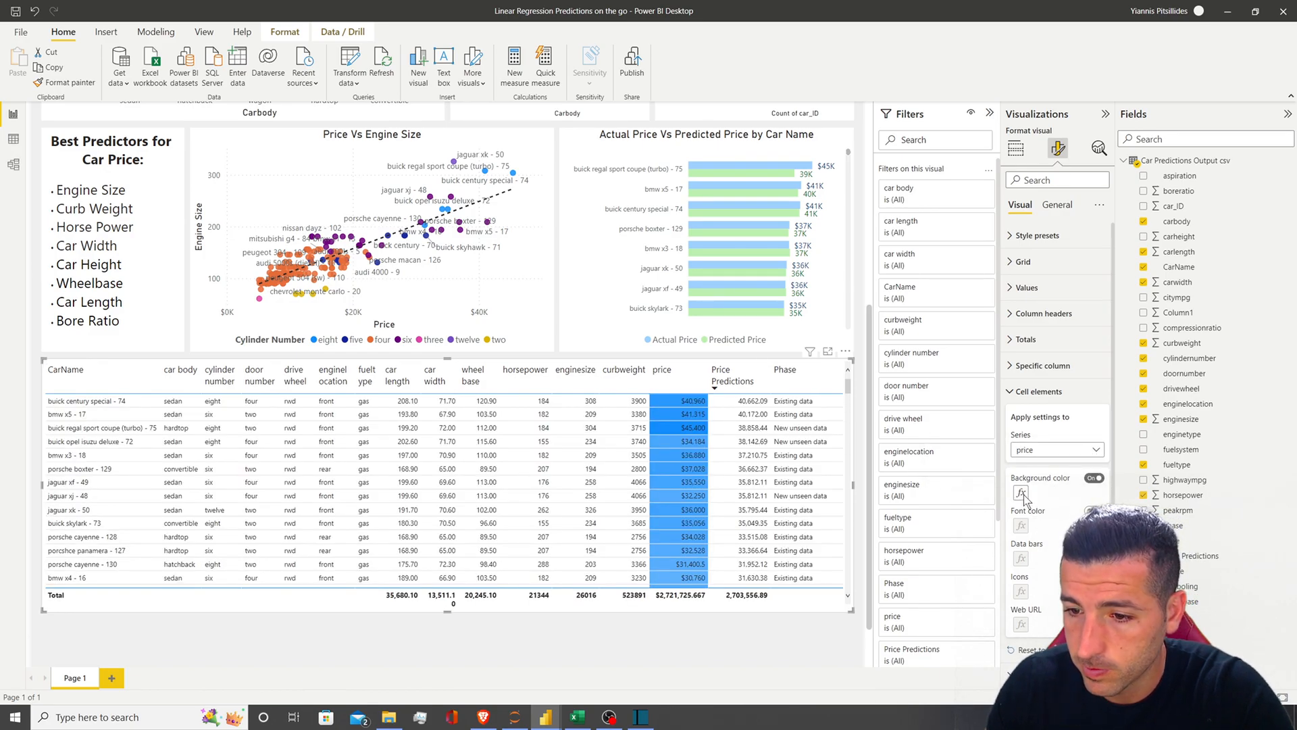
{"action": "left_click", "coordinate": [1022, 494]}
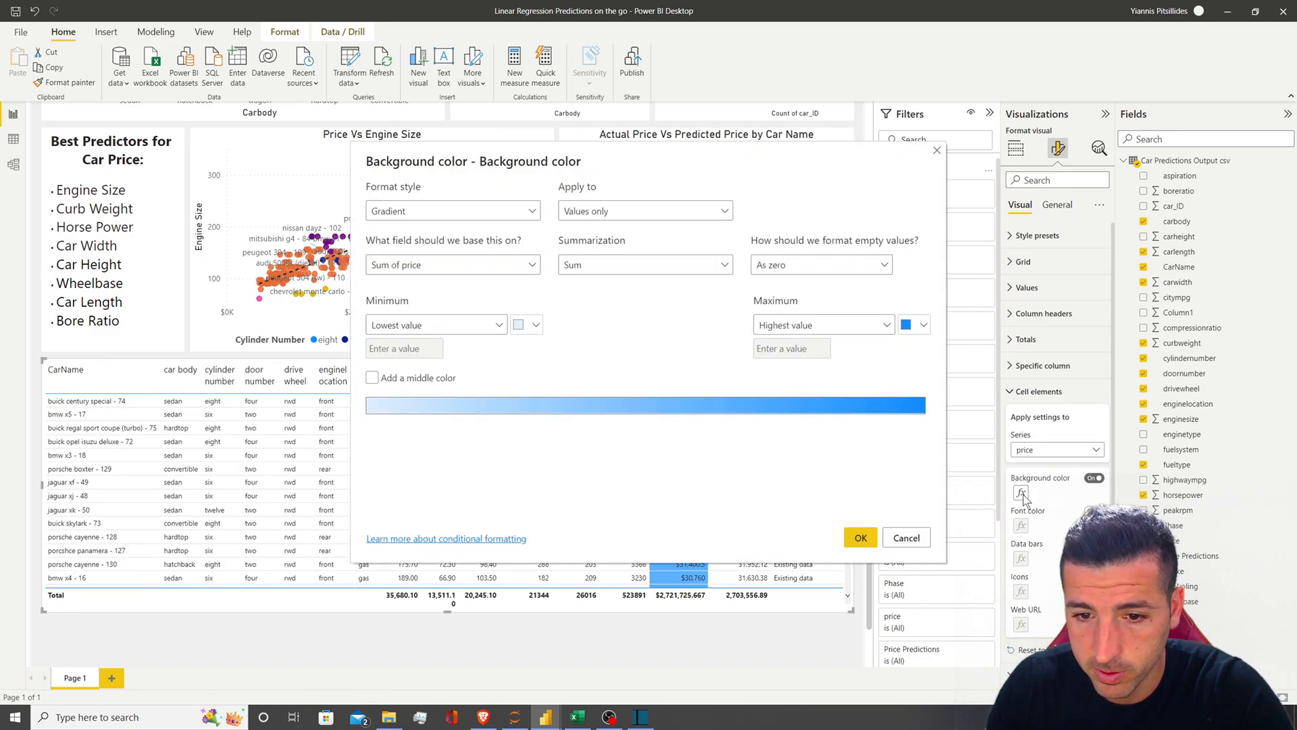
{"action": "left_click", "coordinate": [913, 326]}
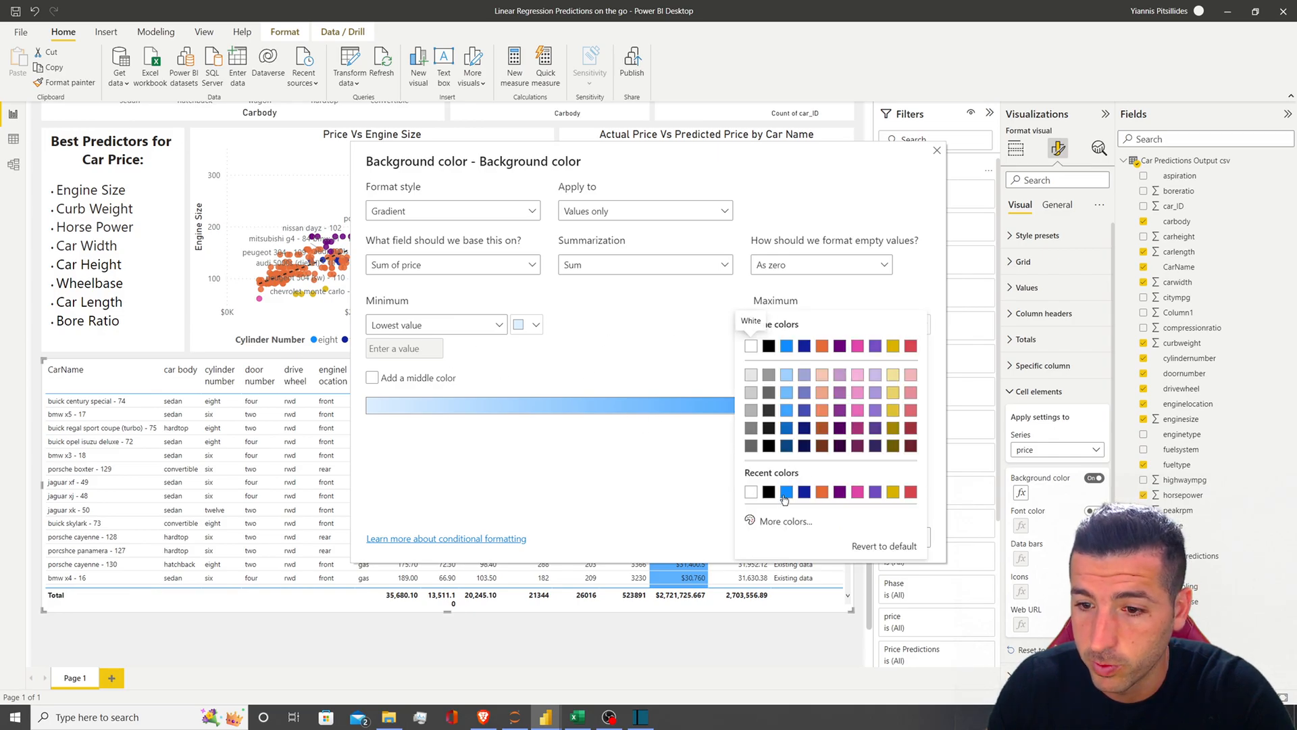
{"action": "left_click", "coordinate": [962, 229]}
{"action": "left_click", "coordinate": [860, 536]}
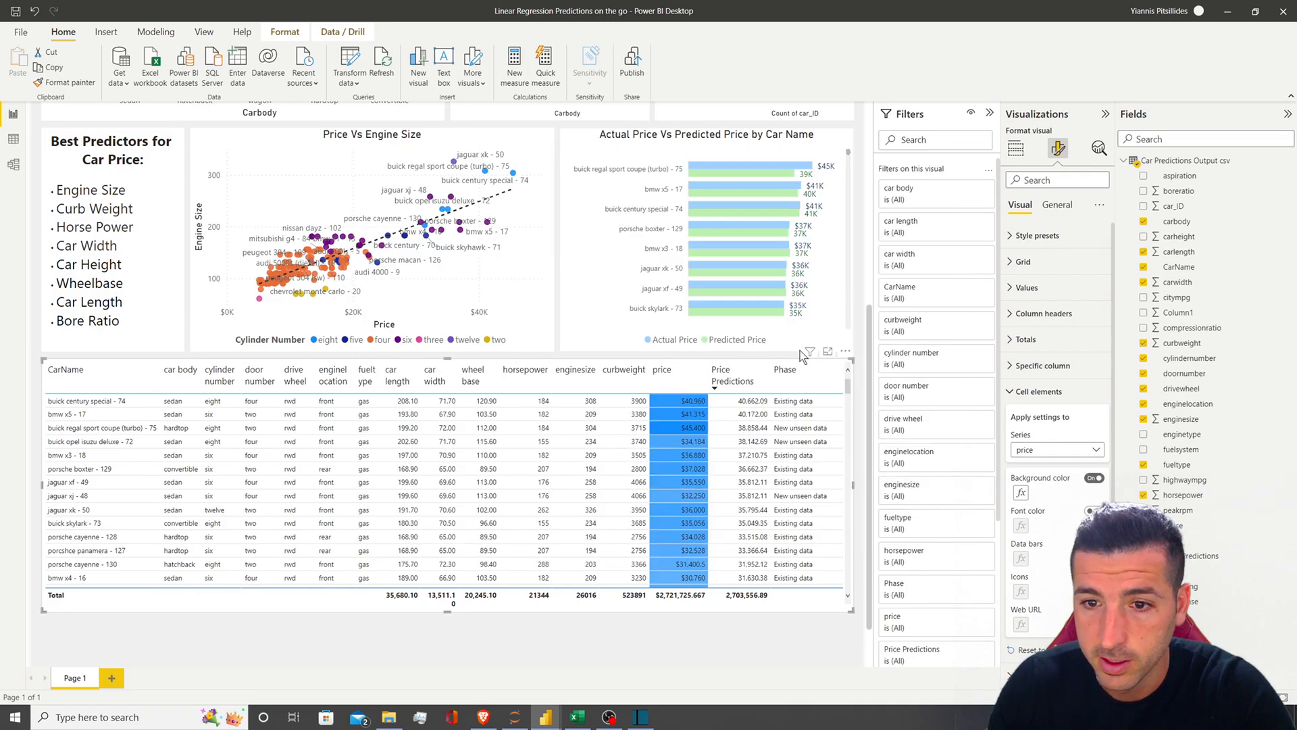
Copy the hex code of the bars' default color from the chart counting existing and new unseen data
{"action": "scroll", "coordinate": [738, 363], "scroll_direction": "up", "scroll_amount": 3}
{"action": "left_click", "coordinate": [772, 216]}
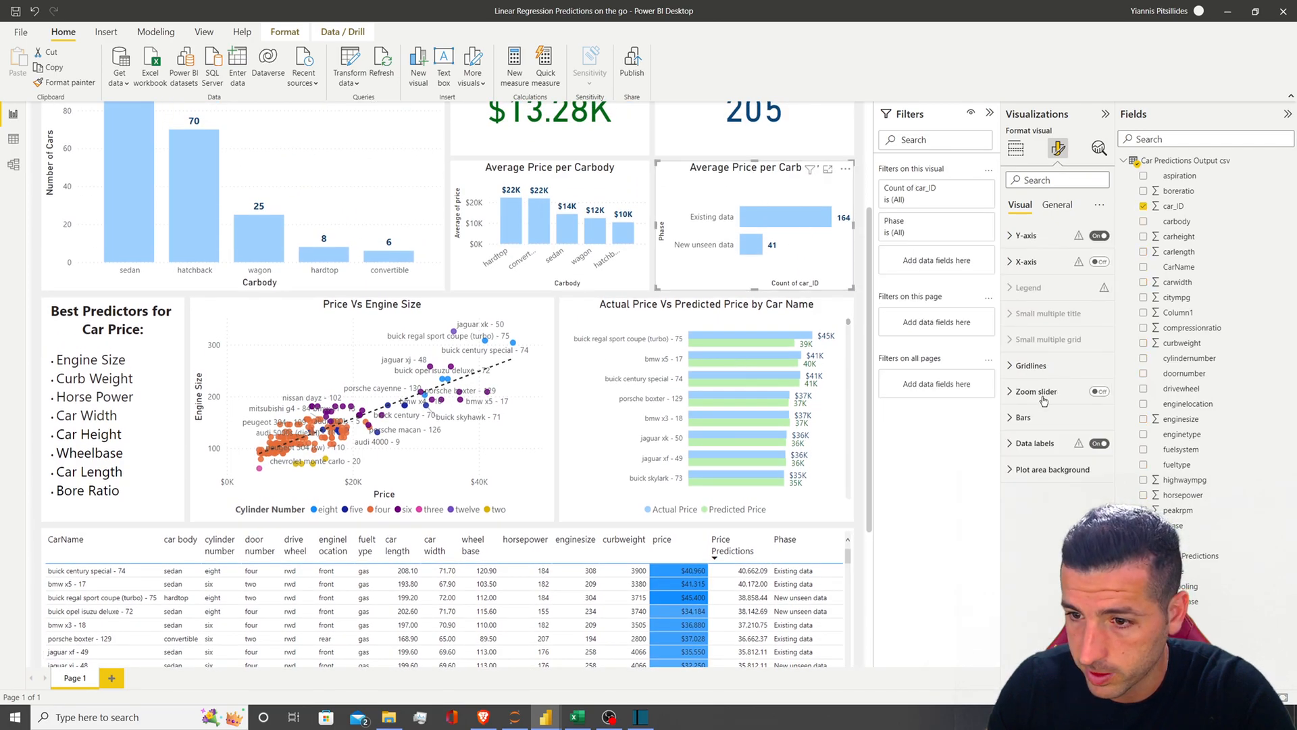
{"action": "left_click", "coordinate": [1023, 417]}
{"action": "scroll", "coordinate": [1037, 365], "scroll_direction": "down", "scroll_amount": 2}
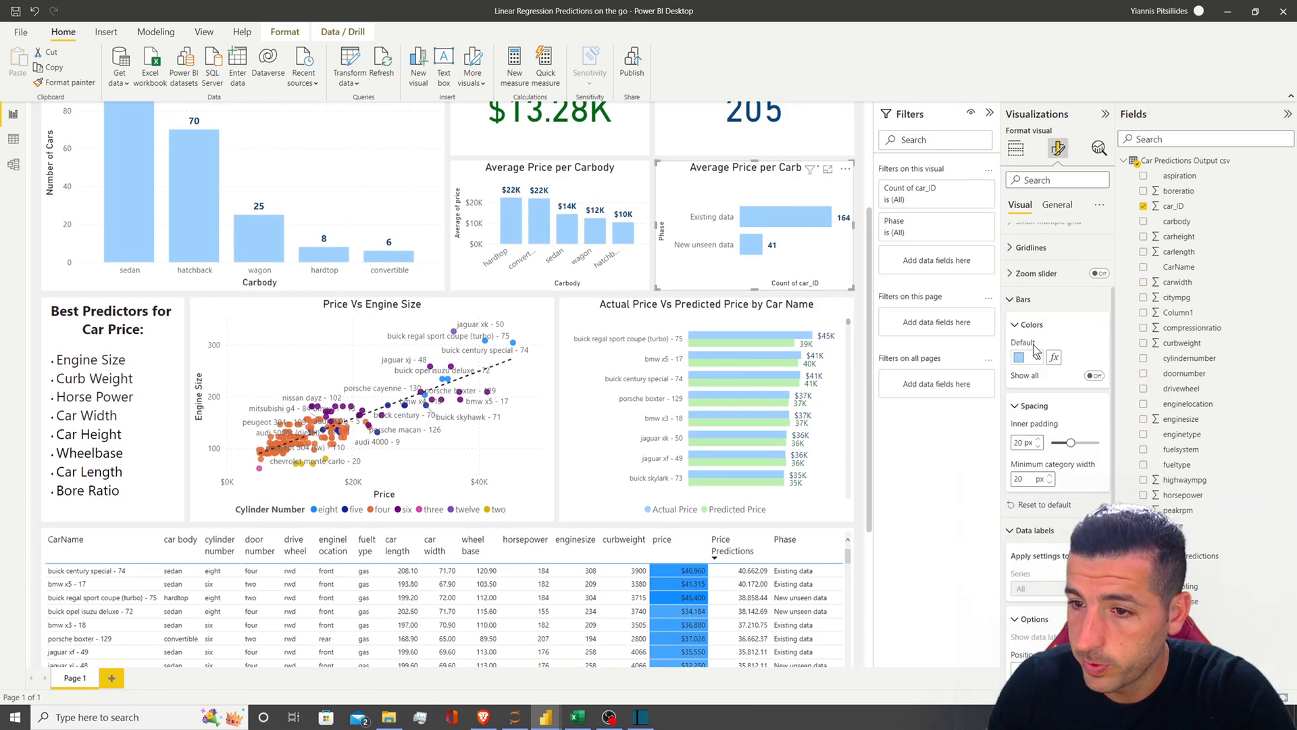
{"action": "left_click", "coordinate": [1034, 357]}
{"action": "left_click", "coordinate": [1046, 576]}
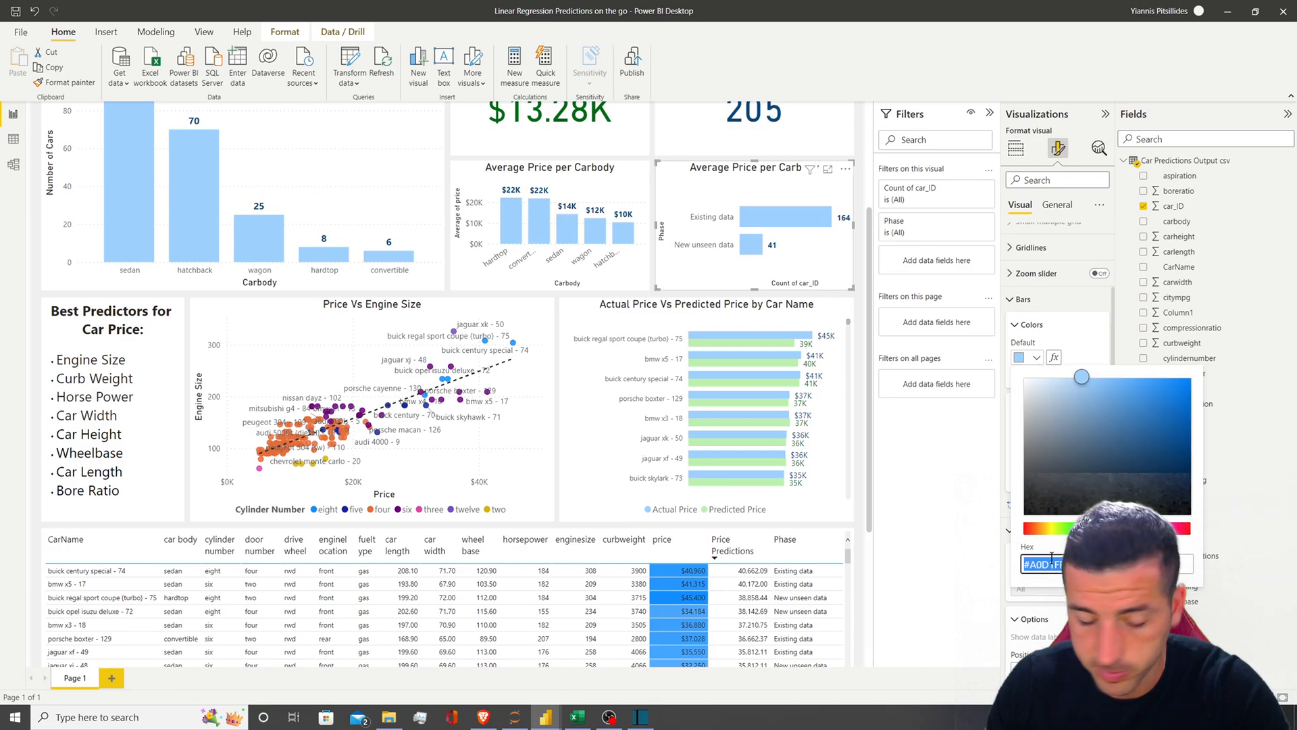
Set the maximum color of the price column's background gradient to #A0D1FF and sort the table by price in descending order
{"action": "left_click", "coordinate": [753, 536]}
{"action": "left_click", "coordinate": [736, 544]}
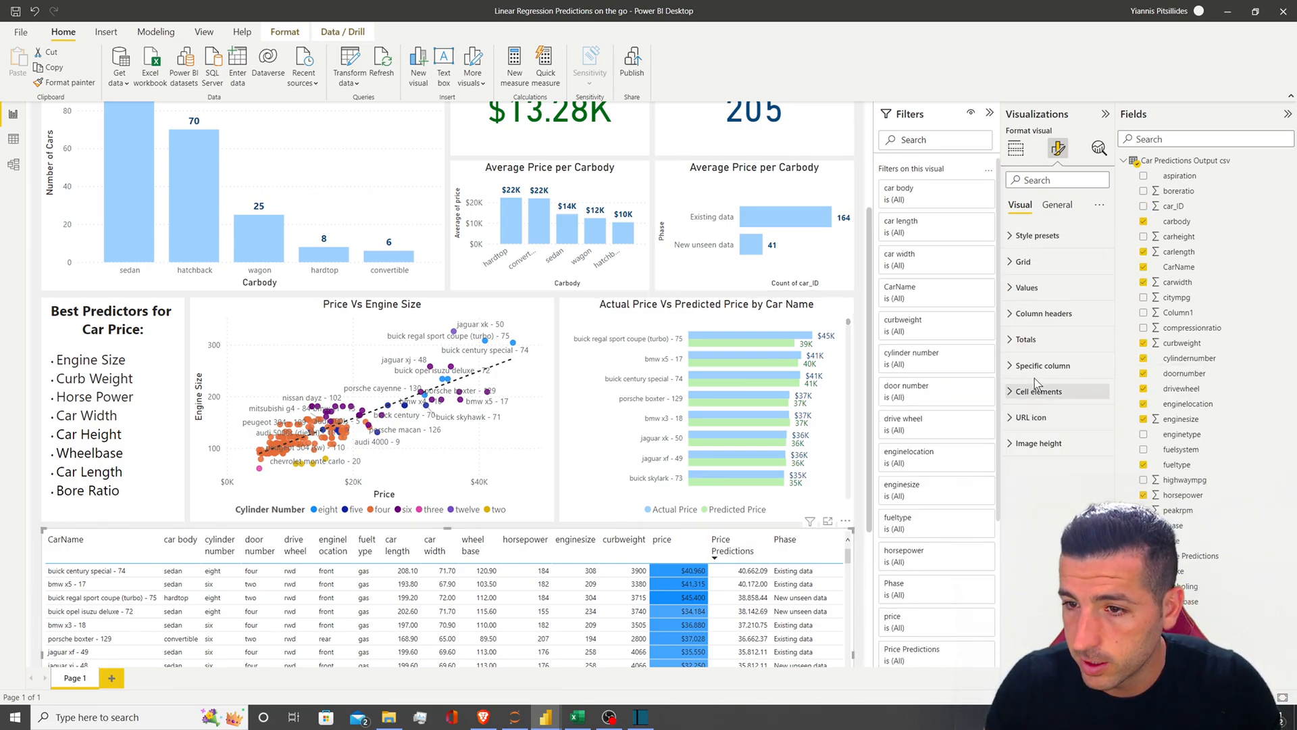
{"action": "left_click", "coordinate": [1037, 318]}
{"action": "left_click", "coordinate": [1037, 317]}
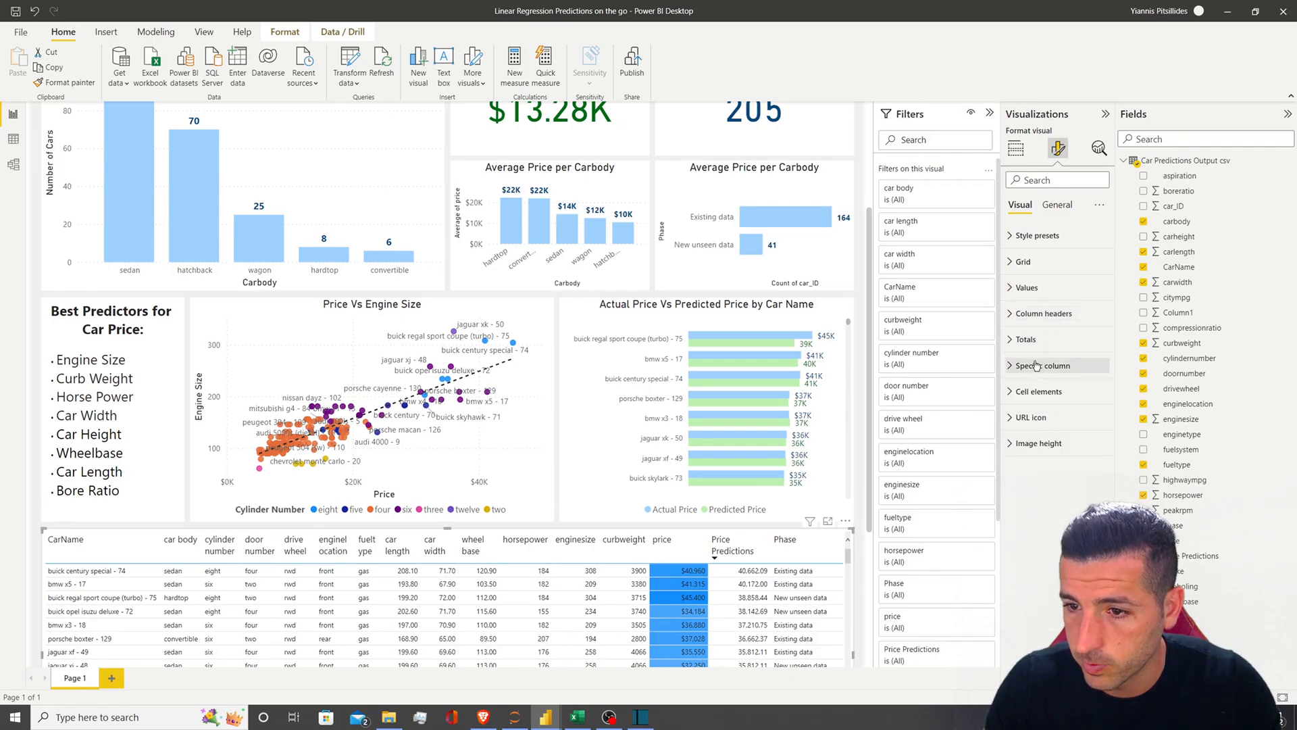
{"action": "left_click", "coordinate": [1039, 391]}
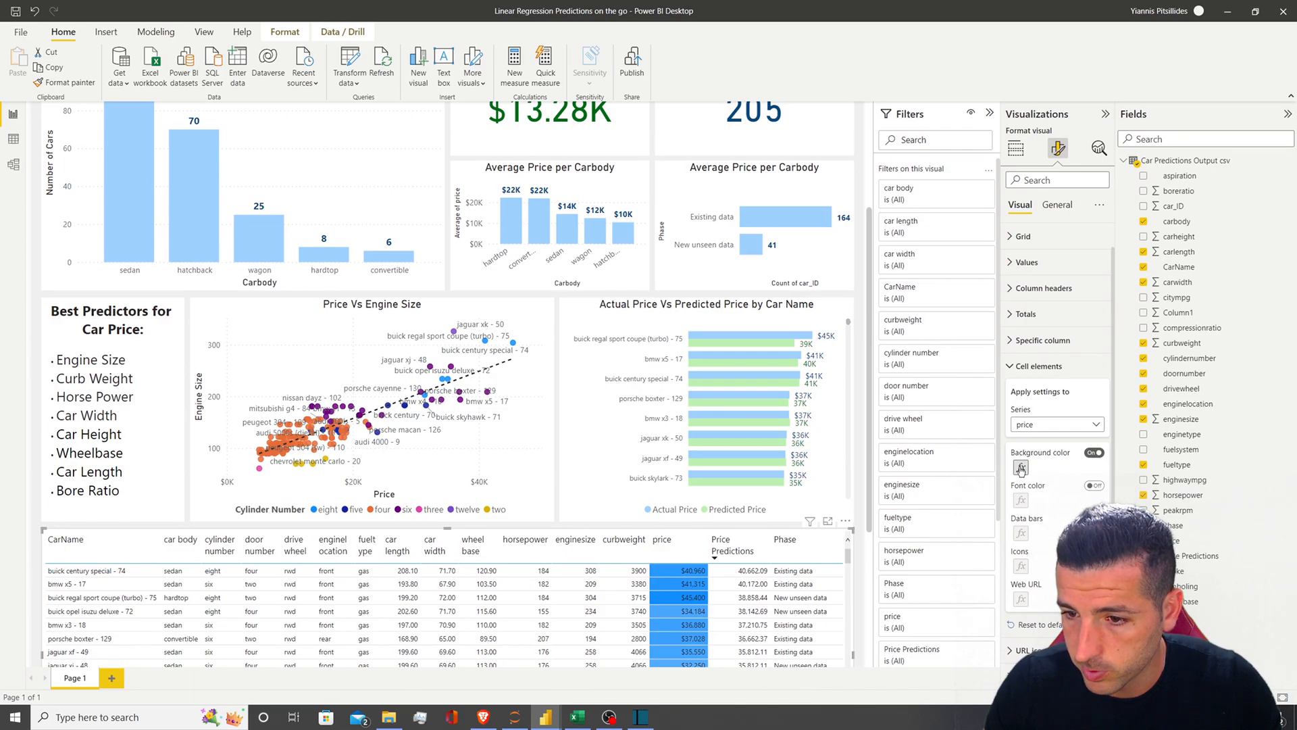
{"action": "left_click", "coordinate": [1020, 467]}
{"action": "left_click", "coordinate": [920, 328]}
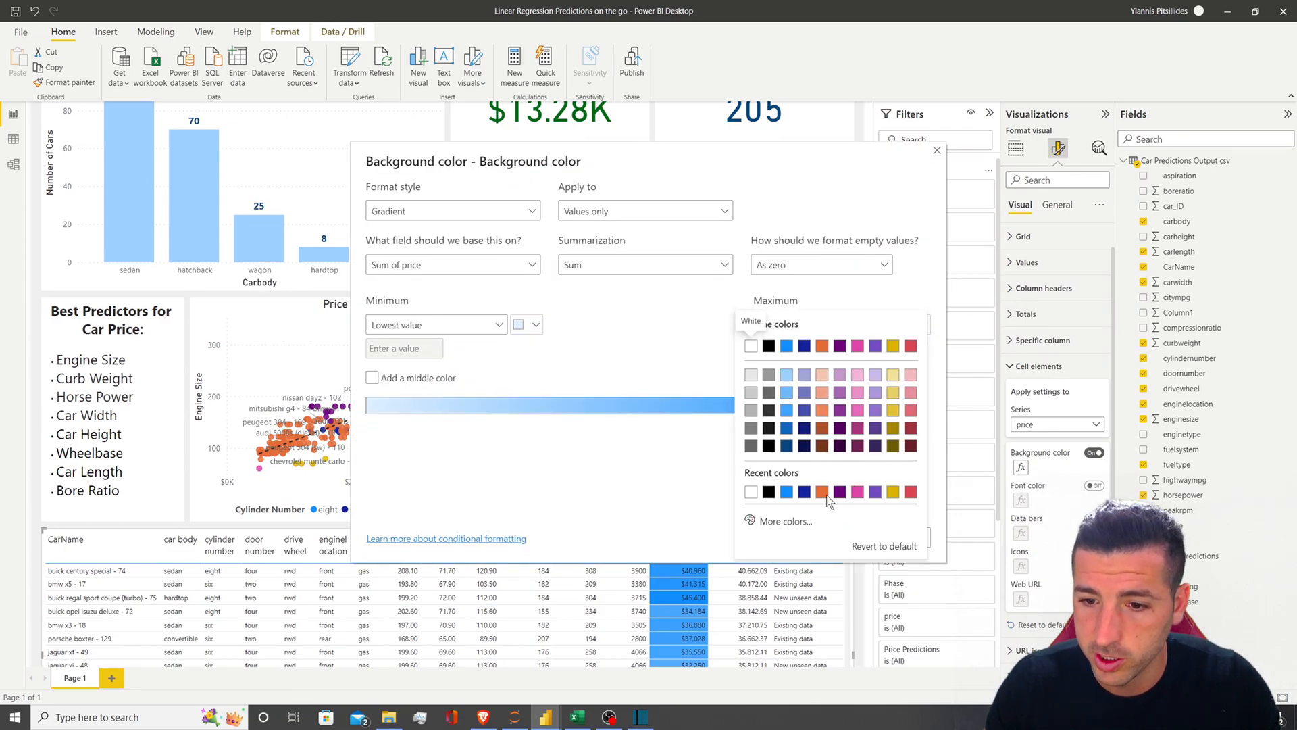
{"action": "left_click", "coordinate": [786, 523]}
{"action": "left_click_drag", "start_coordinate": [791, 506], "coordinate": [723, 502]}
{"action": "type", "text": "#A0D1FF"}
{"action": "left_click", "coordinate": [652, 493]}
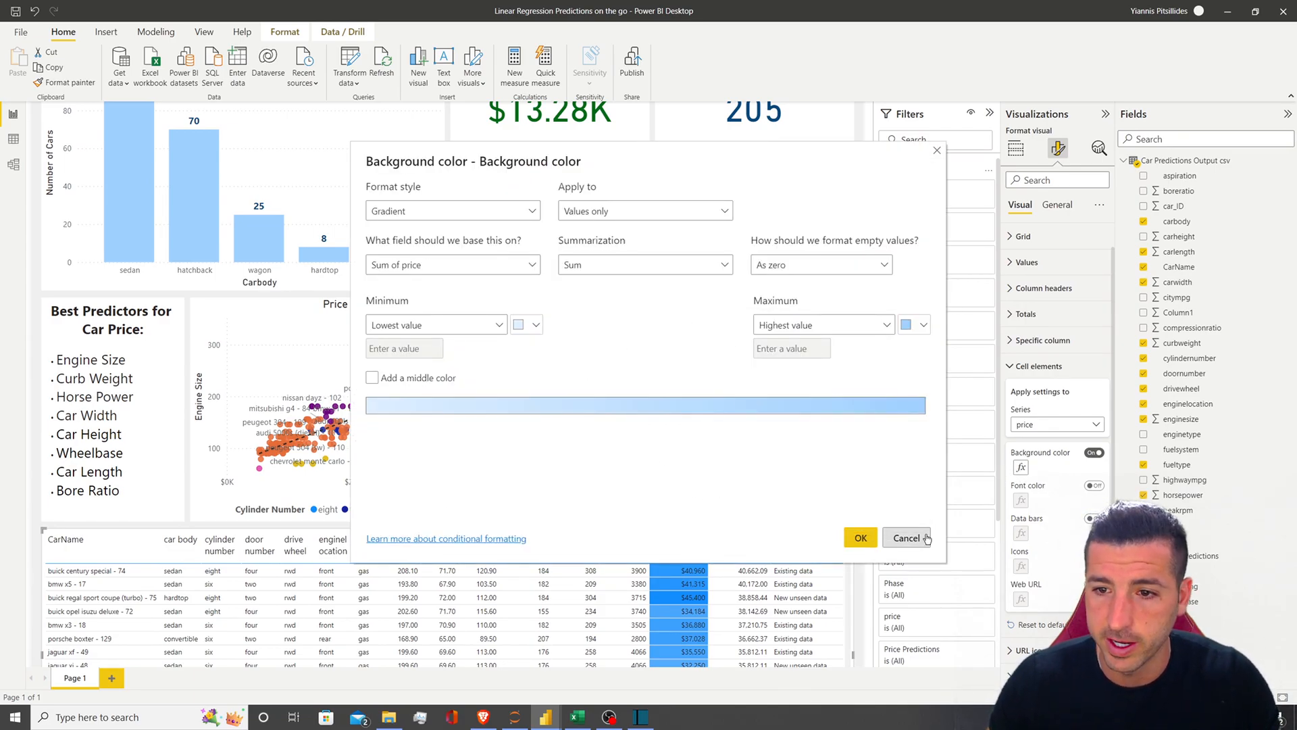
{"action": "left_click", "coordinate": [859, 538]}
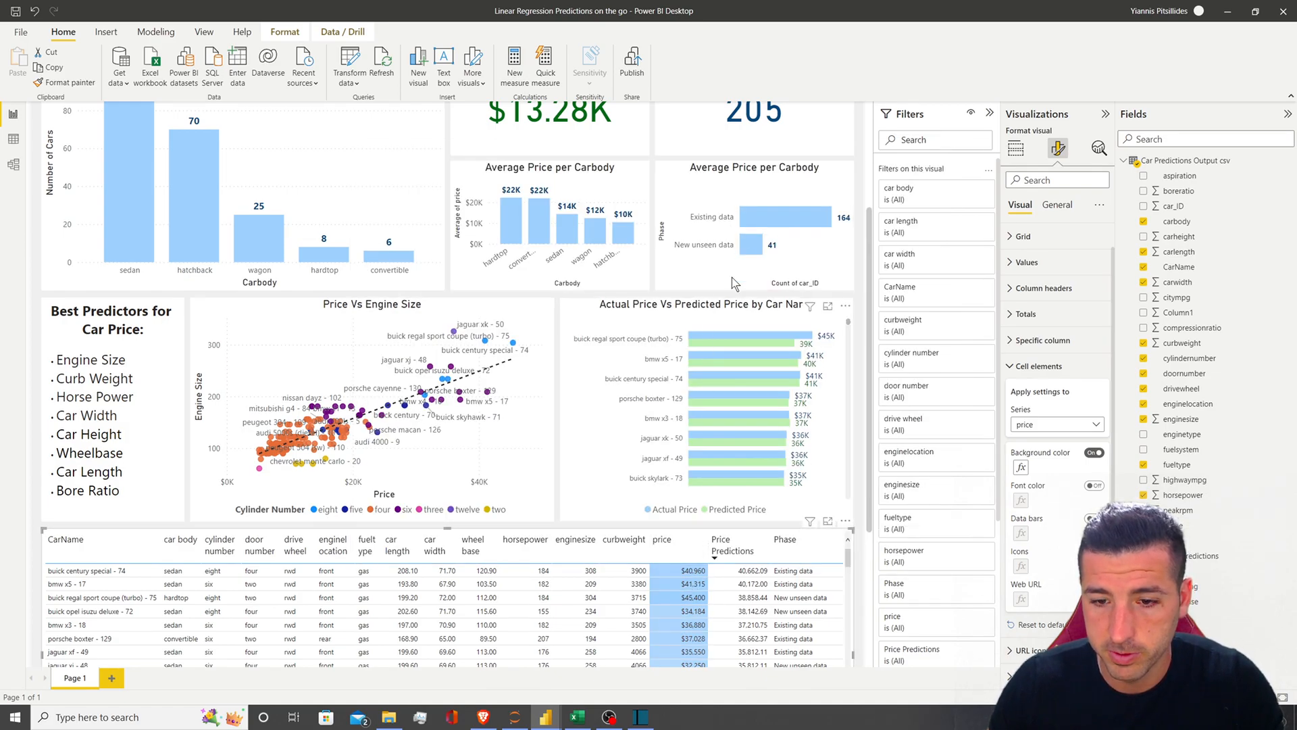
{"action": "left_click", "coordinate": [685, 552]}
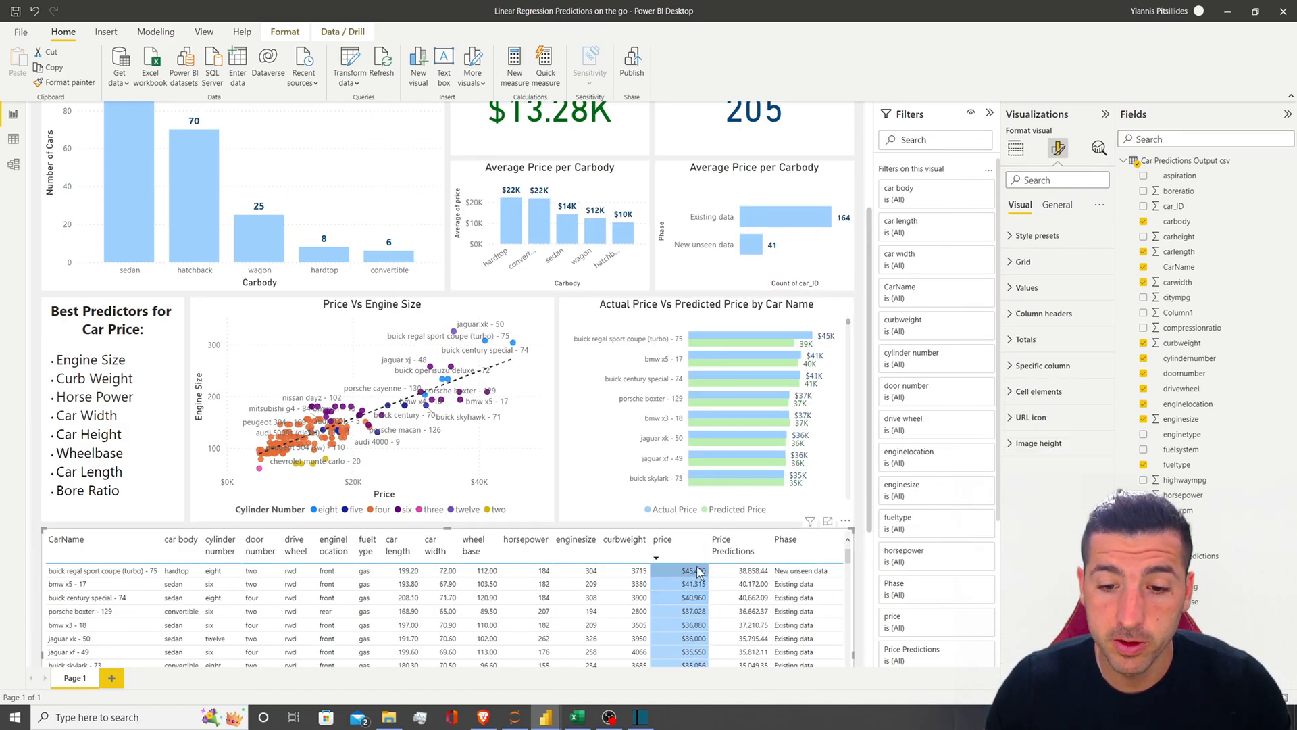
Copy the hex code of the Predicted Price bars' color from the Actual Price Vs Predicted Price chart
{"action": "left_click", "coordinate": [719, 303]}
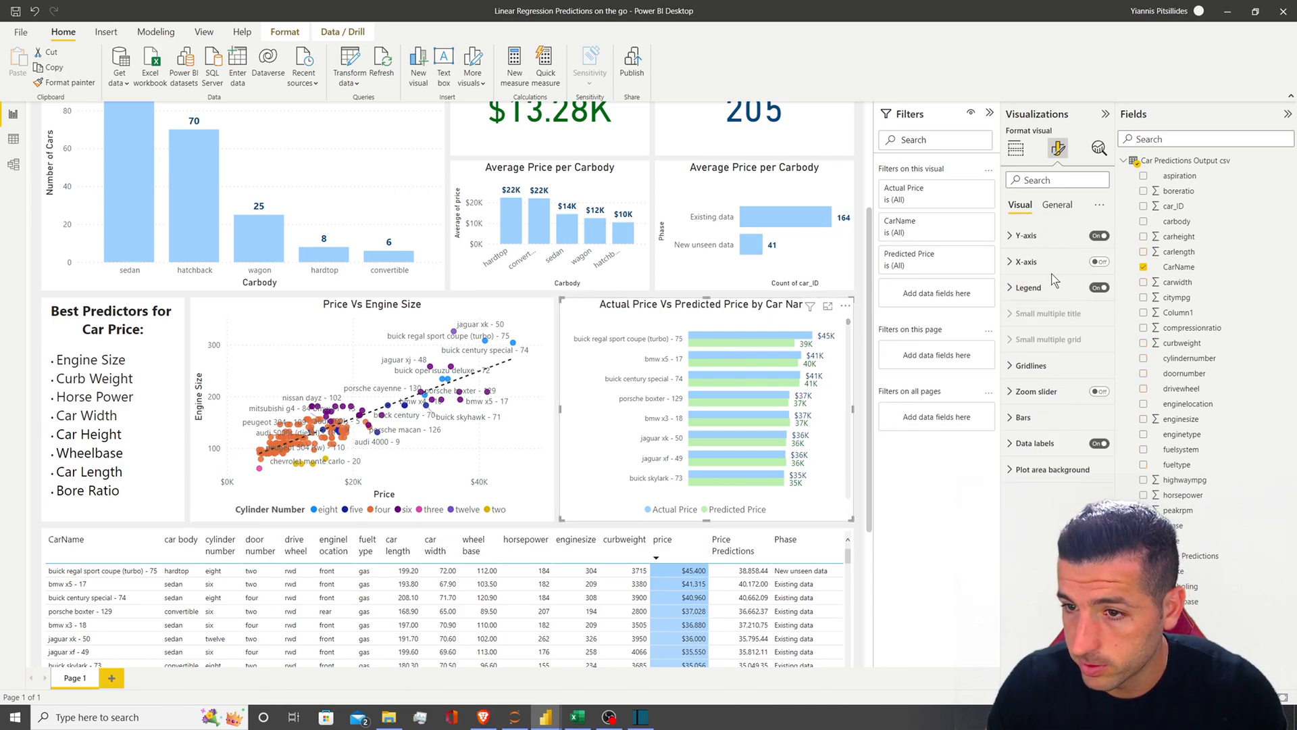
{"action": "left_click", "coordinate": [1024, 417]}
{"action": "left_click", "coordinate": [1032, 508]}
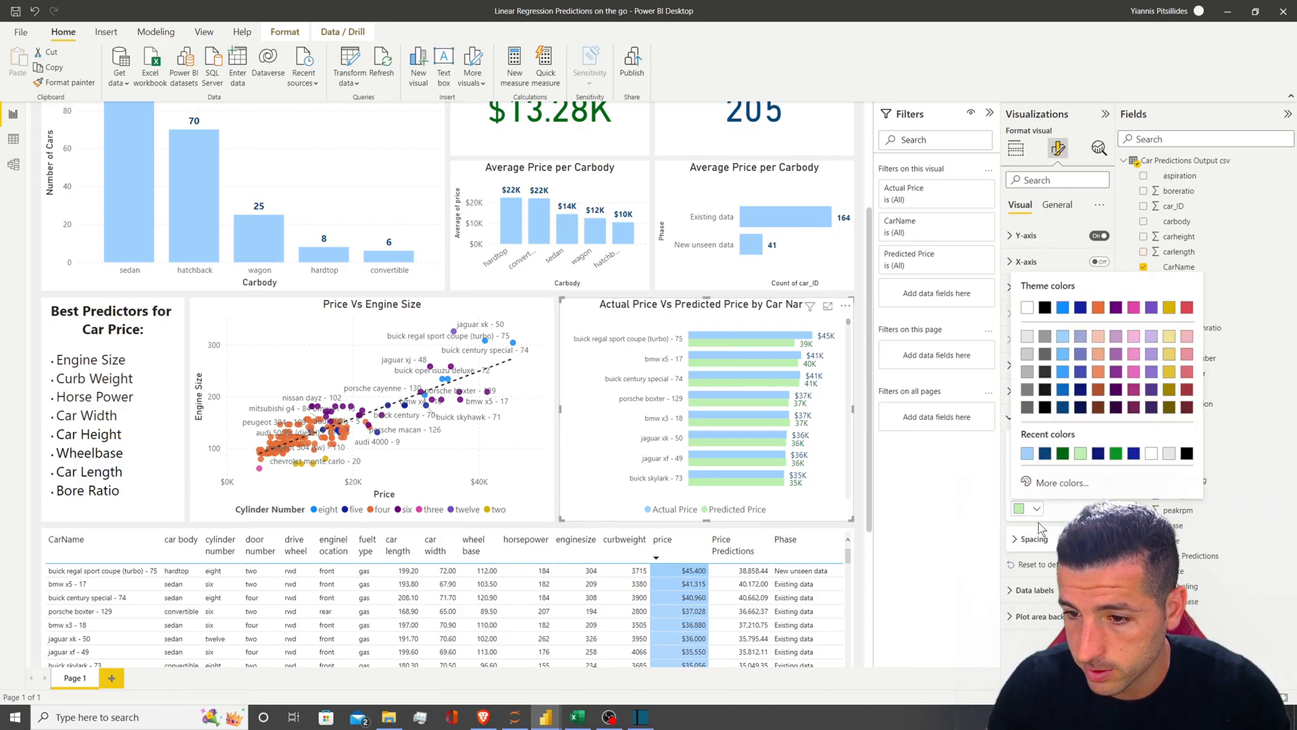
{"action": "left_click", "coordinate": [1039, 480]}
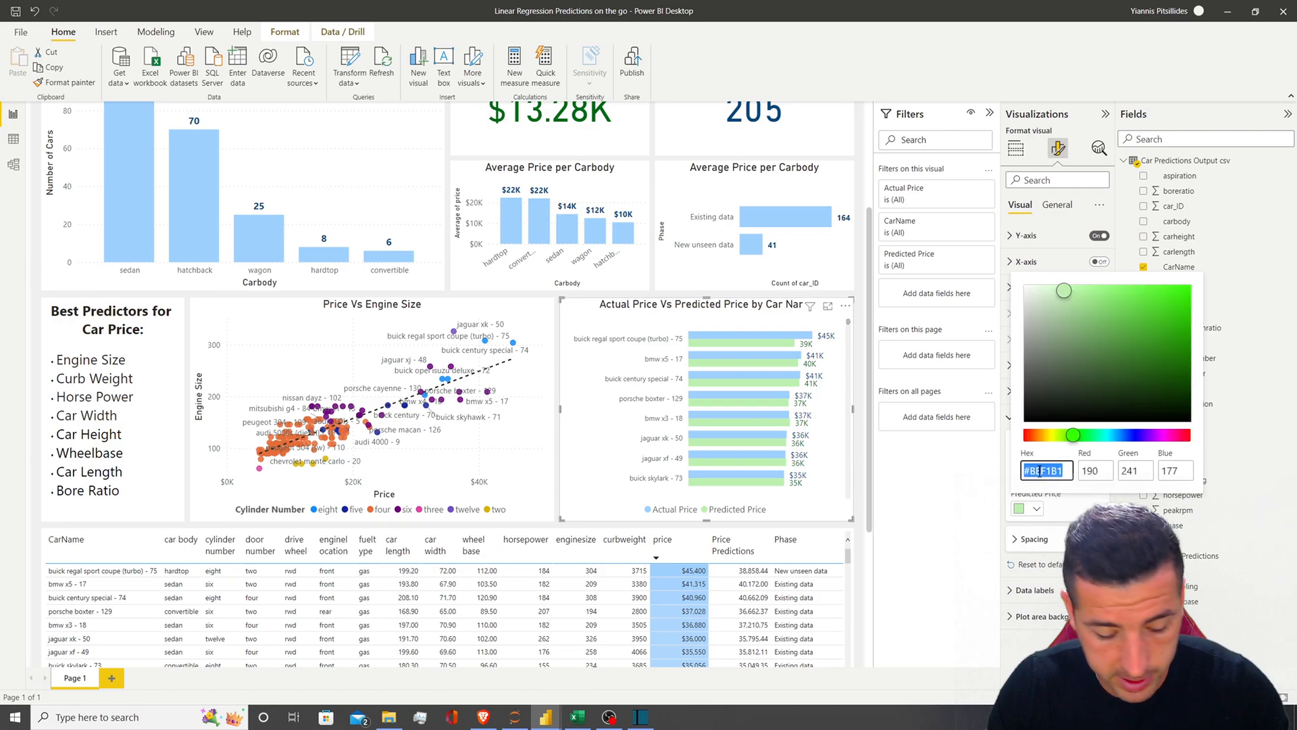
Sort the car details table by Price Predictions in descending order and turn on conditional background color for that series
{"action": "left_click", "coordinate": [732, 533]}
{"action": "left_click", "coordinate": [735, 539]}
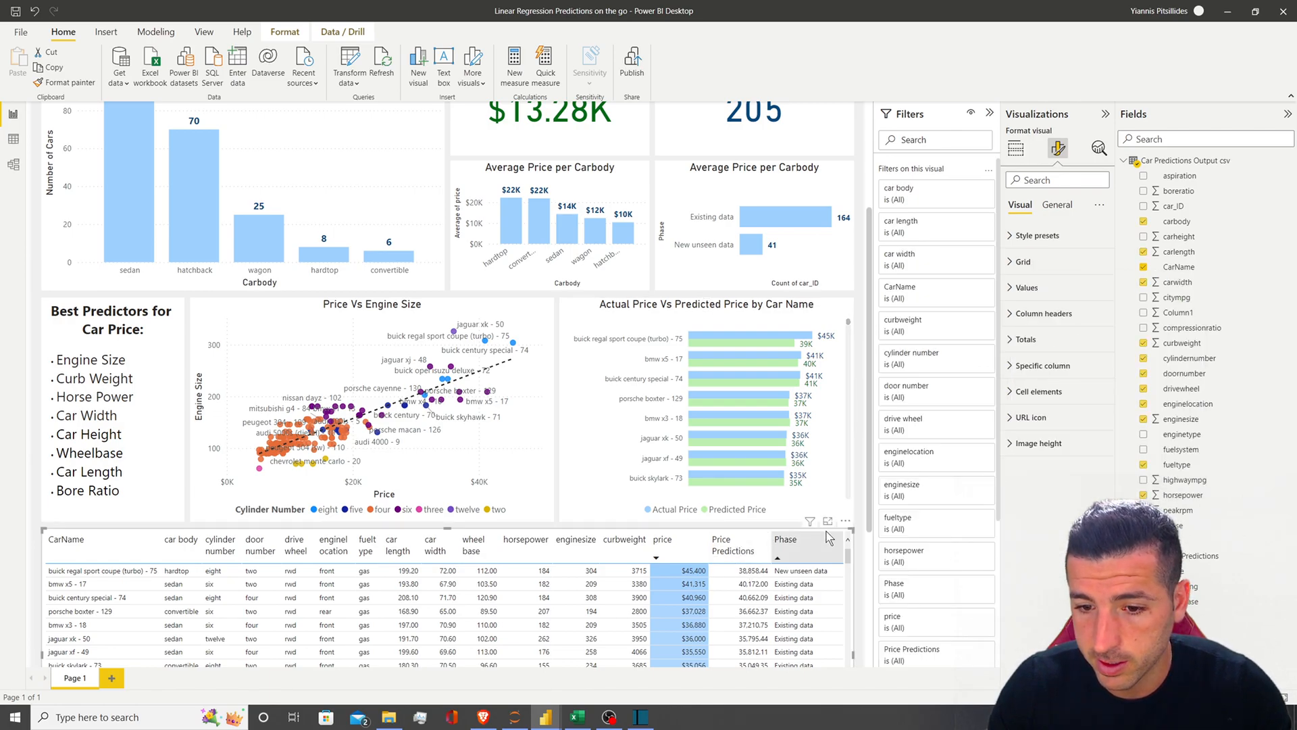
{"action": "scroll", "coordinate": [845, 473], "scroll_direction": "down", "scroll_amount": 3}
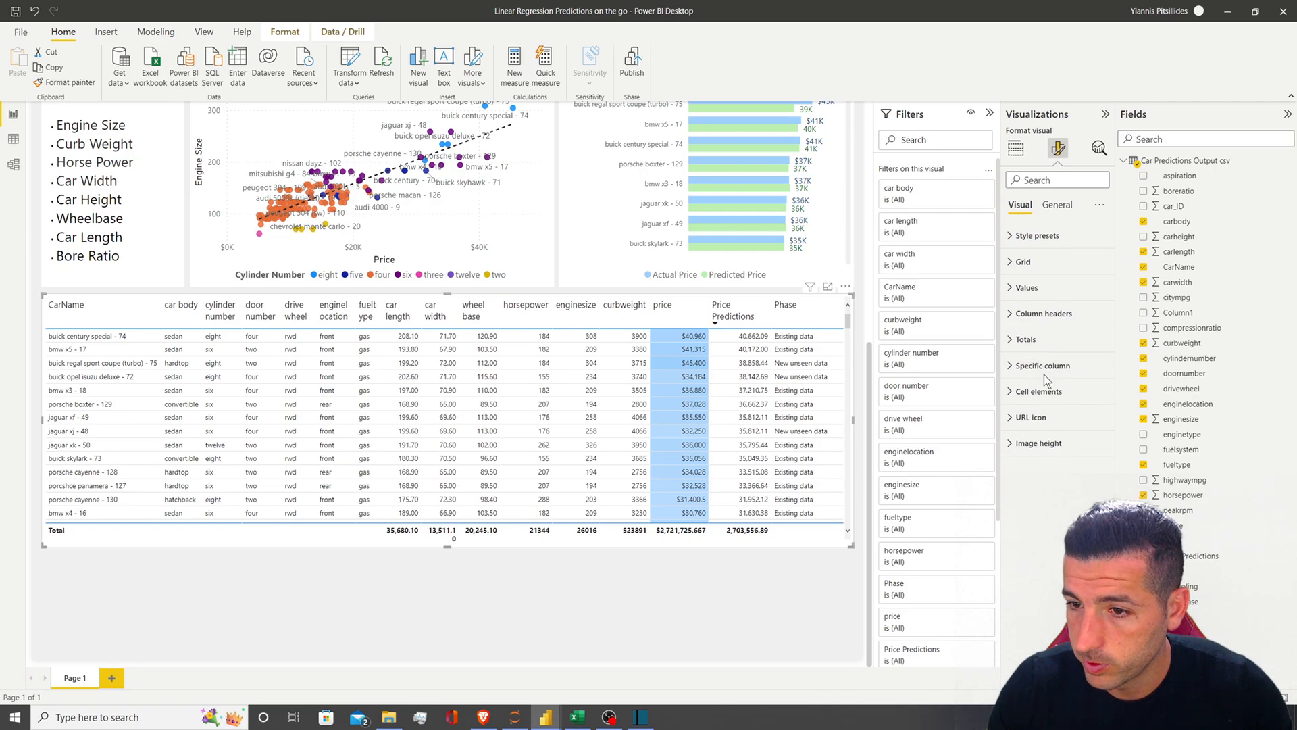
{"action": "left_click", "coordinate": [1038, 391]}
{"action": "left_click", "coordinate": [1058, 449]}
{"action": "left_click", "coordinate": [1037, 632]}
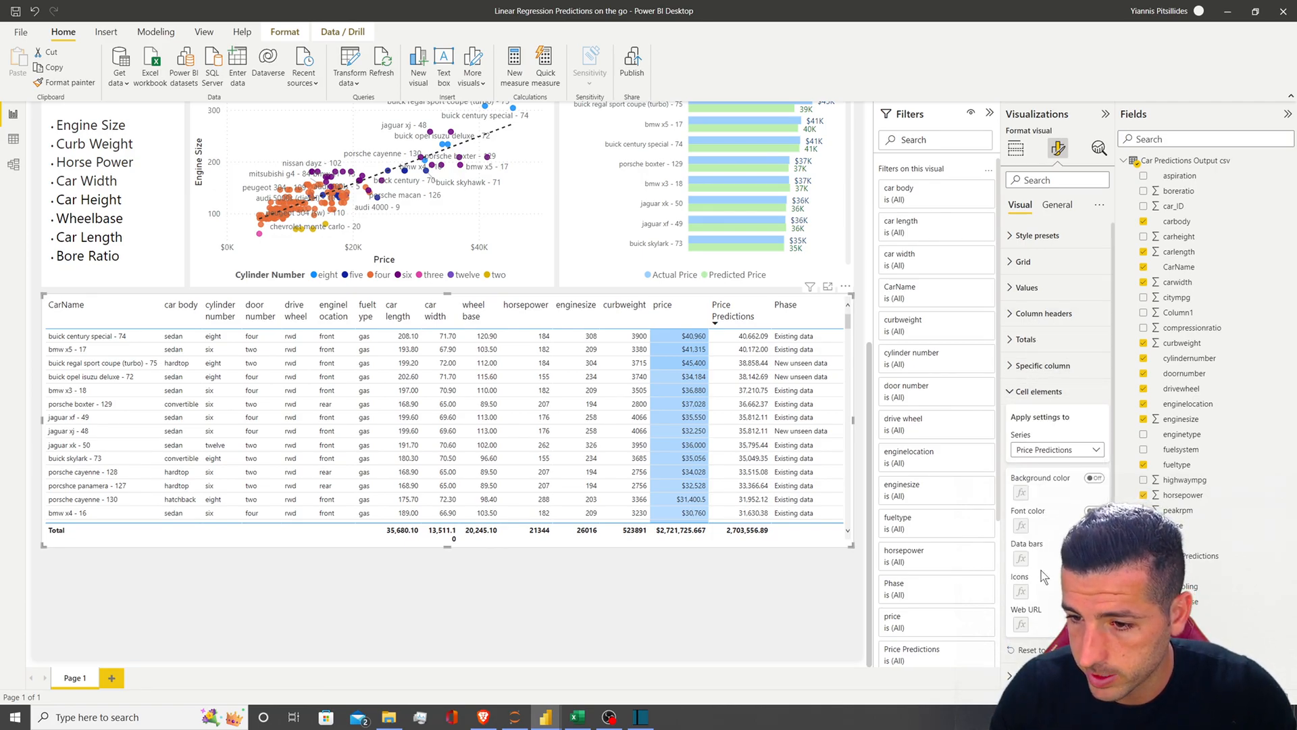
{"action": "left_click", "coordinate": [1095, 478]}
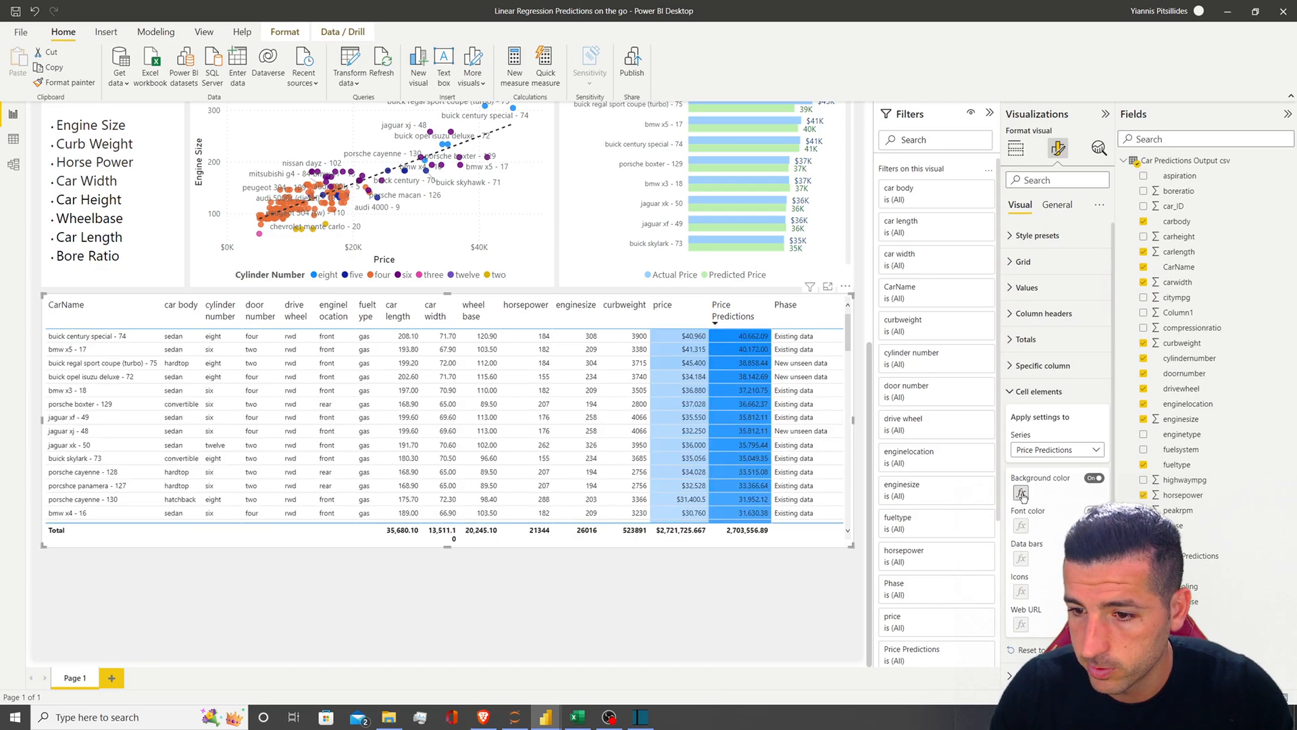
Set the maximum color of the Price Predictions background gradient to #BEF1B1
{"action": "left_click", "coordinate": [1021, 493]}
{"action": "left_click", "coordinate": [922, 325]}
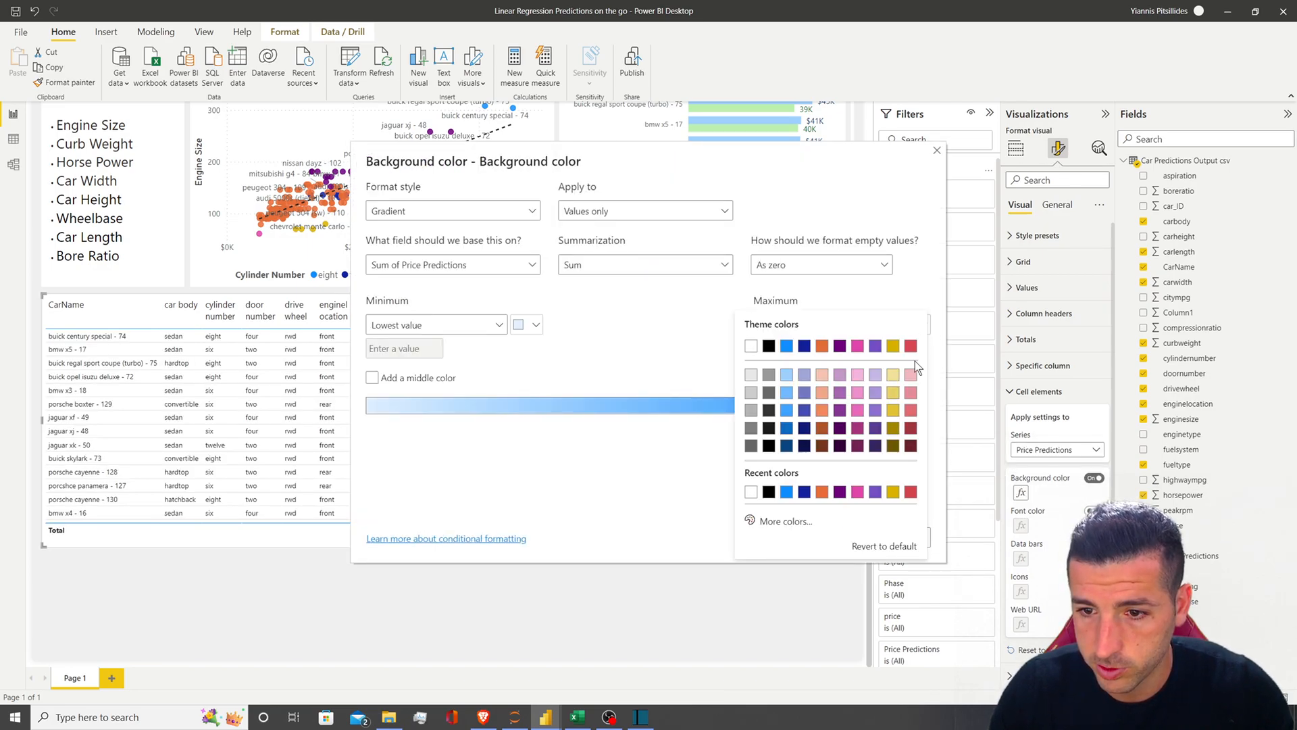
{"action": "left_click", "coordinate": [786, 524]}
{"action": "left_click_drag", "start_coordinate": [793, 509], "coordinate": [704, 507]}
{"action": "key", "text": "ctrl+v"}
{"action": "left_click", "coordinate": [666, 494]}
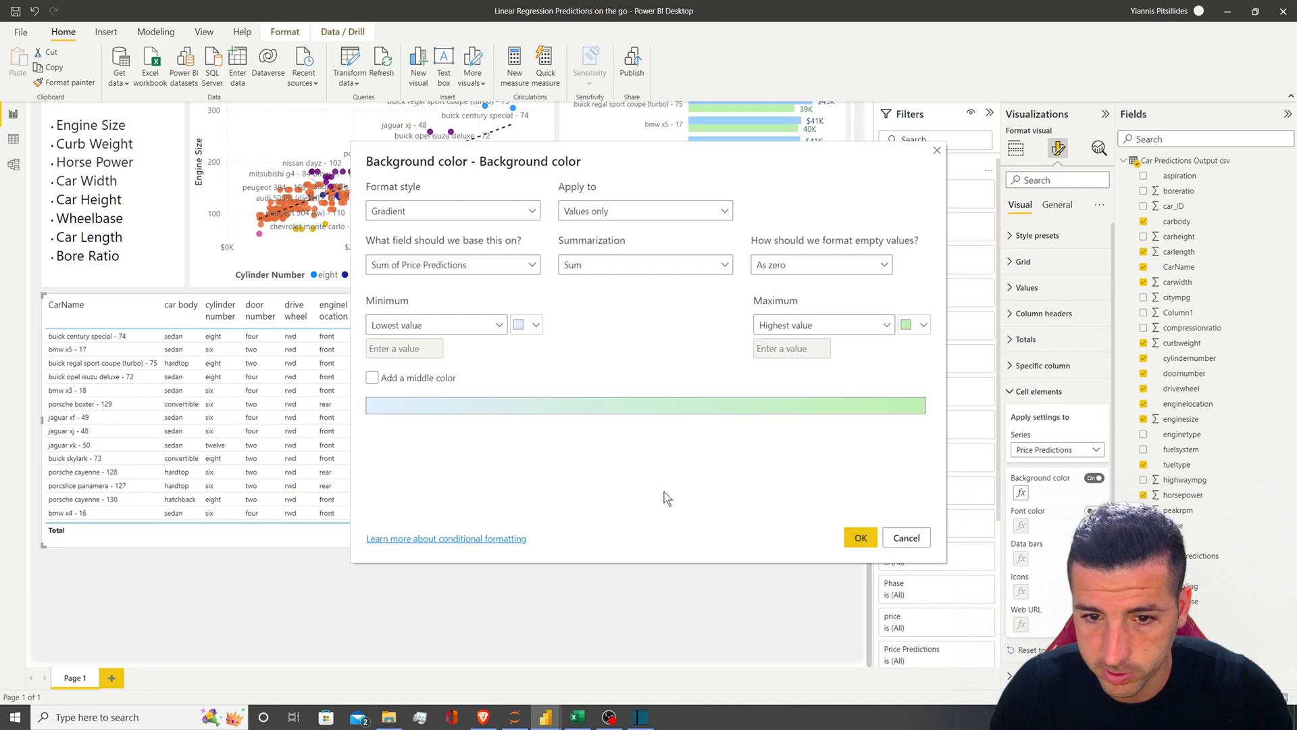
Set the gradient's minimum color to a very pale shade of the green #BEF1B1 and apply the conditional formatting
{"action": "left_click", "coordinate": [530, 325]}
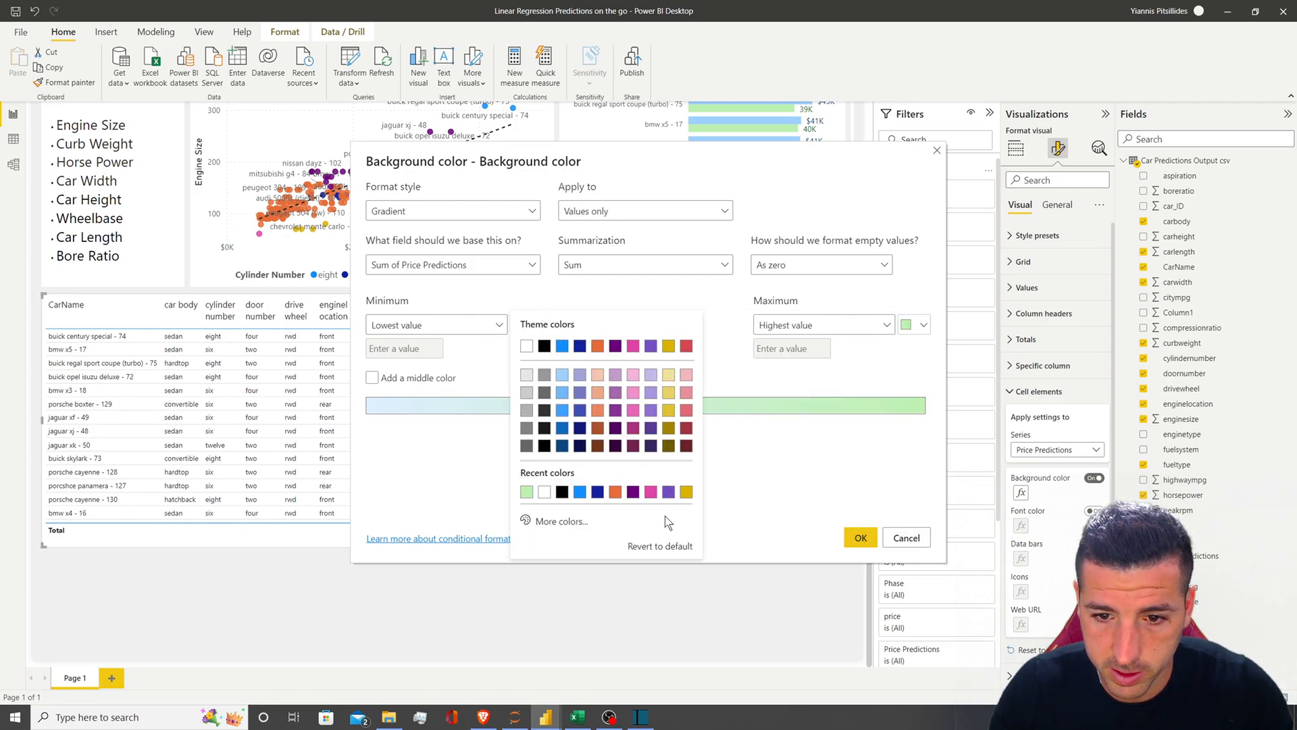
{"action": "left_click", "coordinate": [569, 523]}
{"action": "type", "text": "#BEF1B1"}
{"action": "left_click", "coordinate": [557, 325]}
{"action": "left_click_drag", "start_coordinate": [544, 325], "coordinate": [545, 325]}
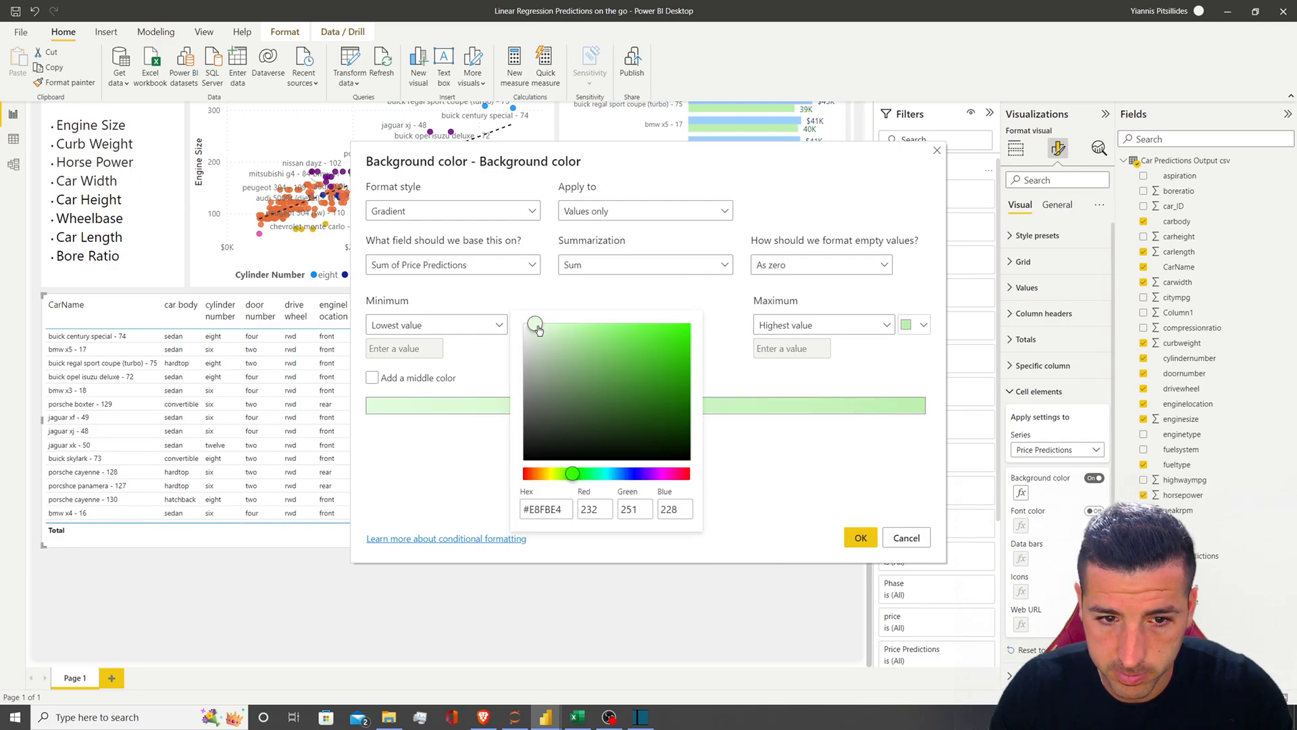
{"action": "left_click", "coordinate": [860, 537]}
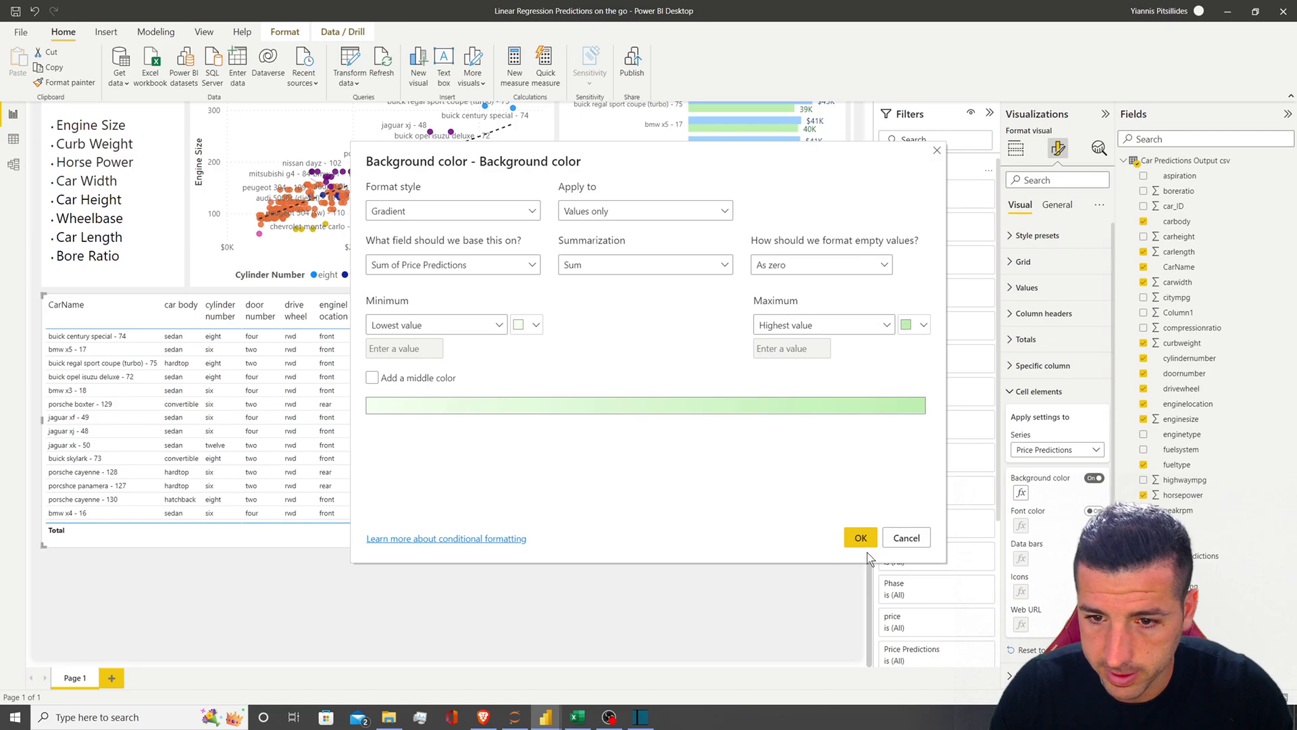
{"action": "left_click", "coordinate": [860, 537]}
Compare the green column with the charts and sort the car details table by Price Predictions in ascending order
{"action": "scroll", "coordinate": [824, 554], "scroll_direction": "up", "scroll_amount": 5}
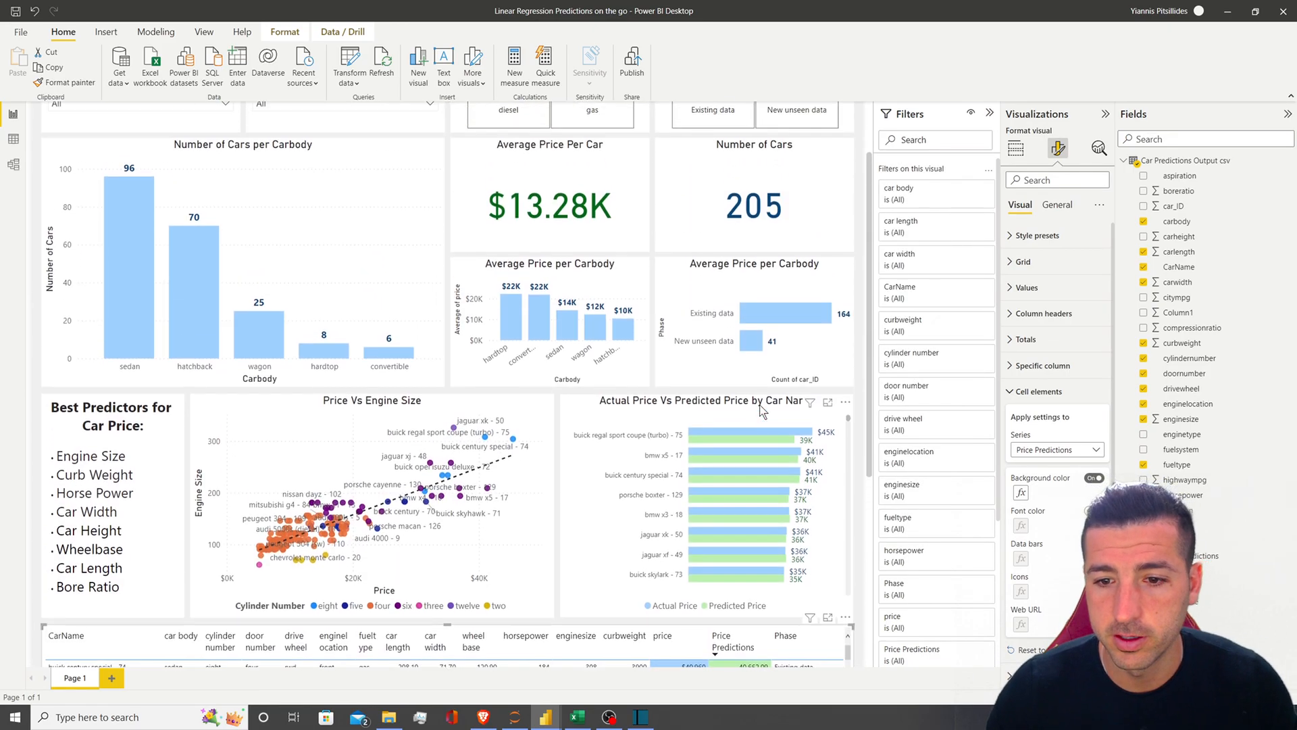
{"action": "scroll", "coordinate": [844, 573], "scroll_direction": "down", "scroll_amount": 4}
{"action": "scroll", "coordinate": [857, 569], "scroll_direction": "down", "scroll_amount": 1}
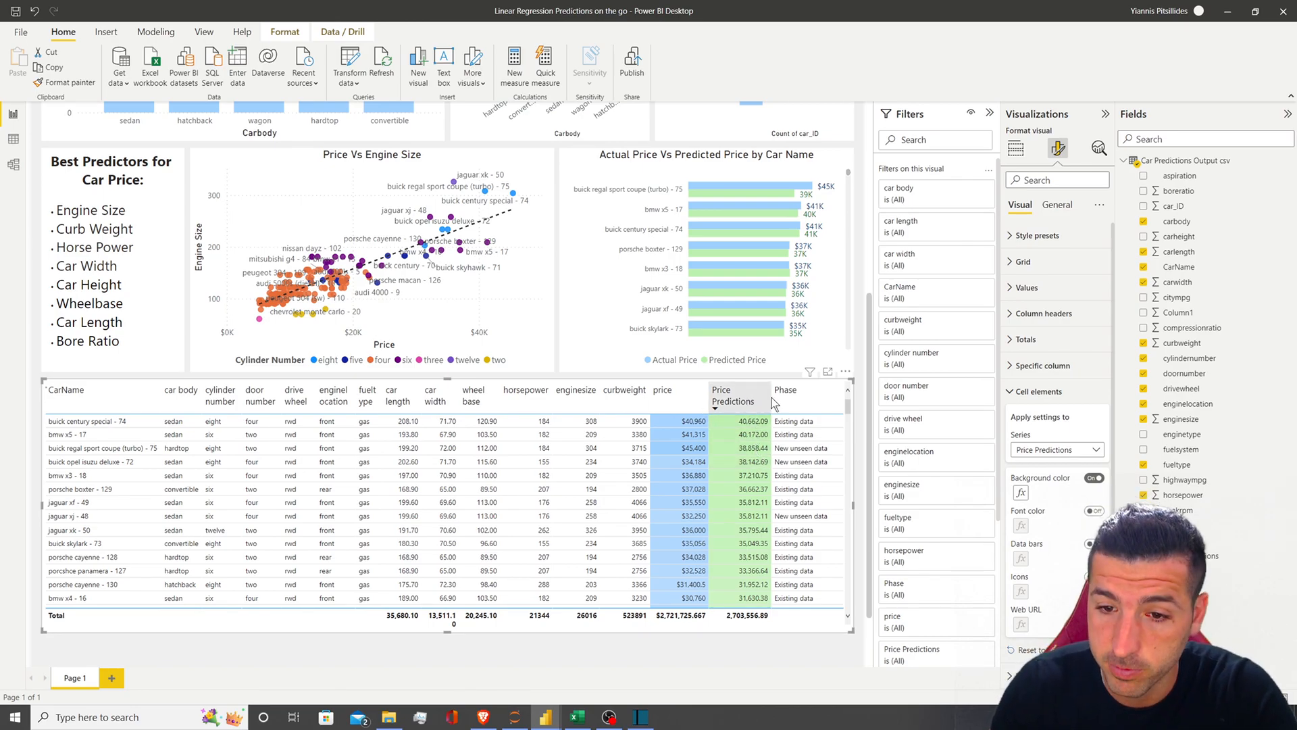
{"action": "left_click", "coordinate": [718, 409]}
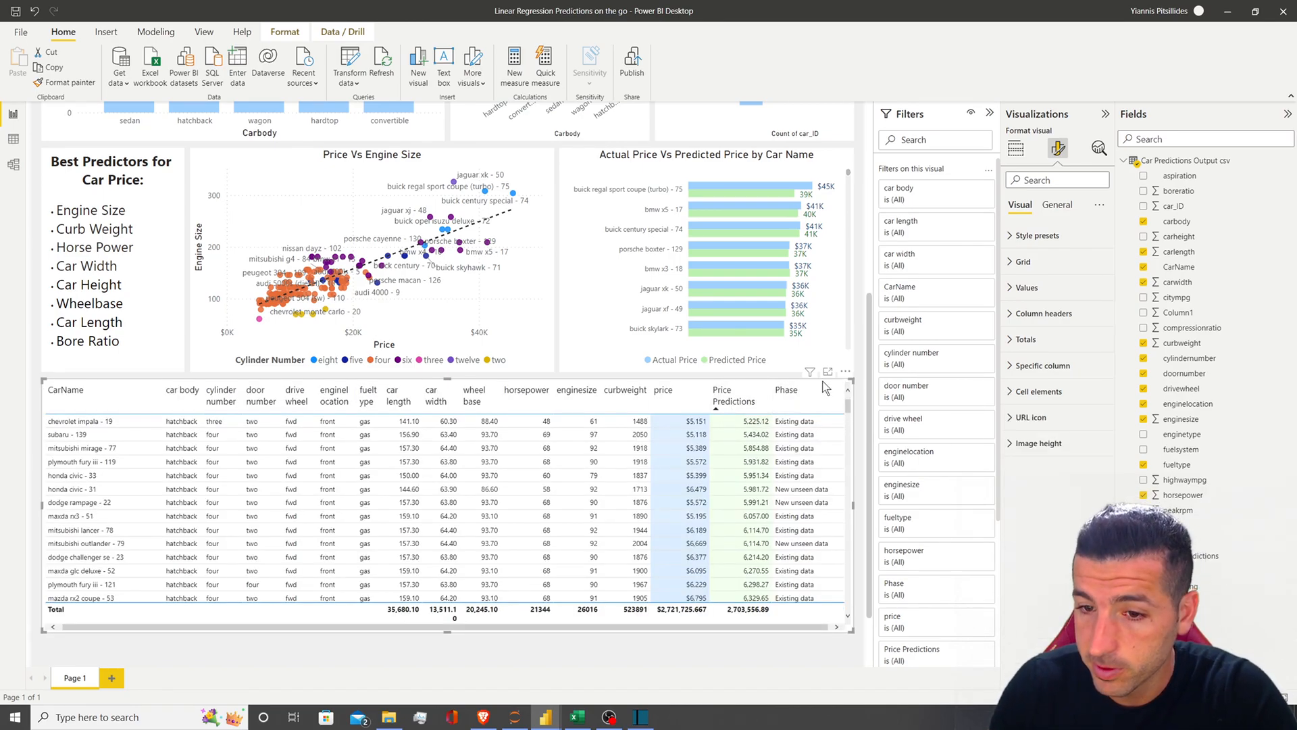
Center-align the car details table's column headers and widen the car width column slightly so its total fits on one line
{"action": "left_click", "coordinate": [1044, 313]}
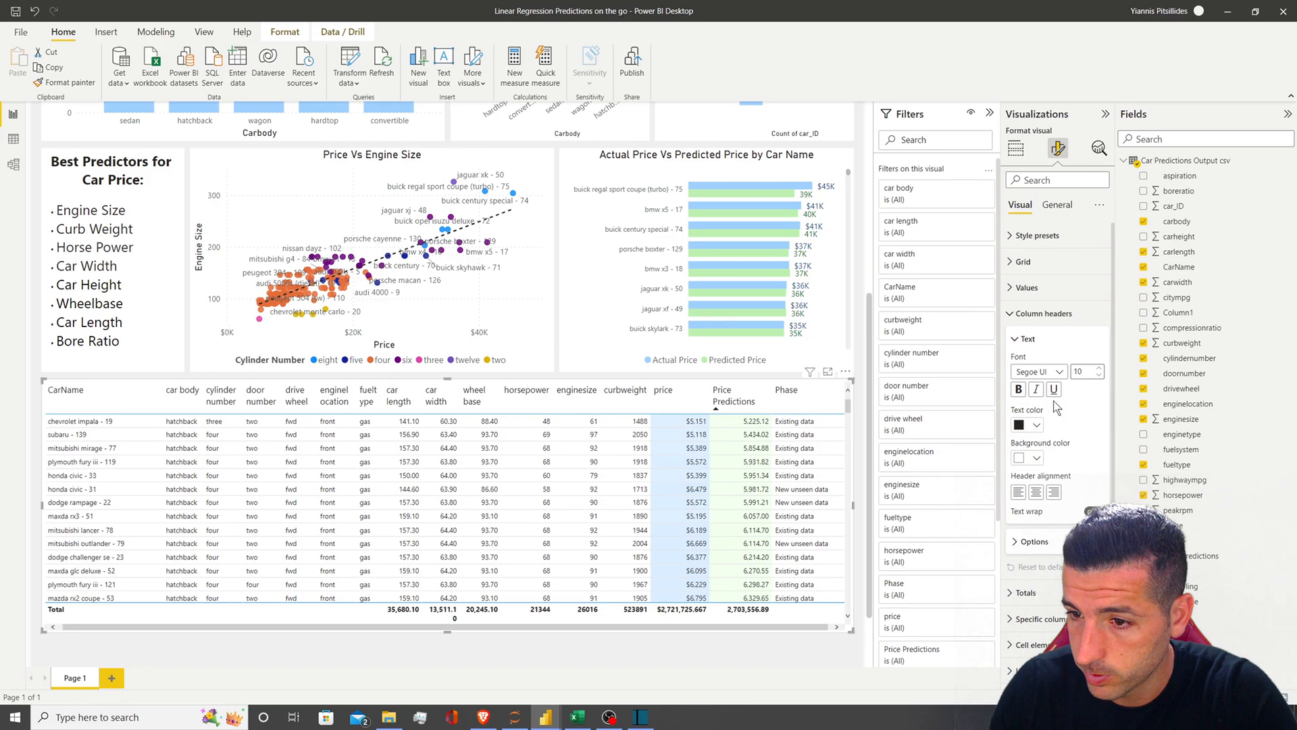
{"action": "left_click", "coordinate": [1036, 494]}
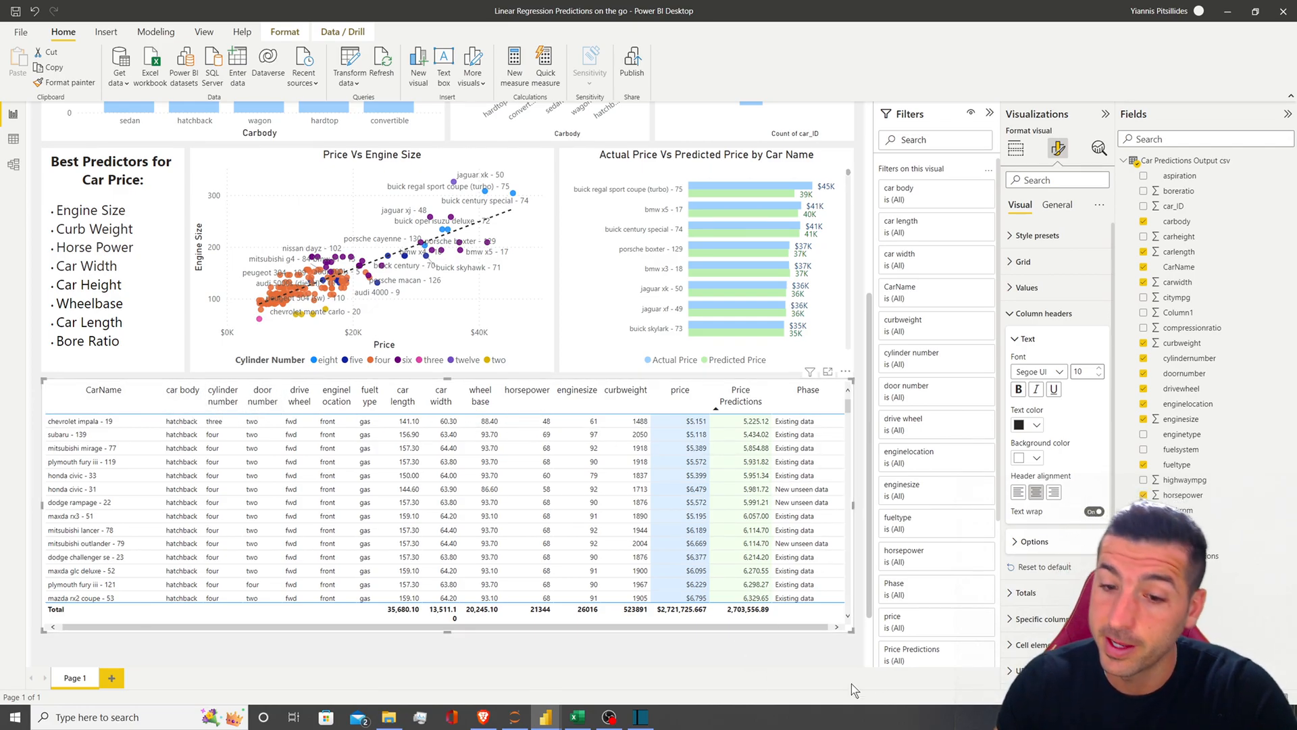
{"action": "left_click", "coordinate": [734, 650]}
{"action": "scroll", "coordinate": [734, 635], "scroll_direction": "down", "scroll_amount": 2}
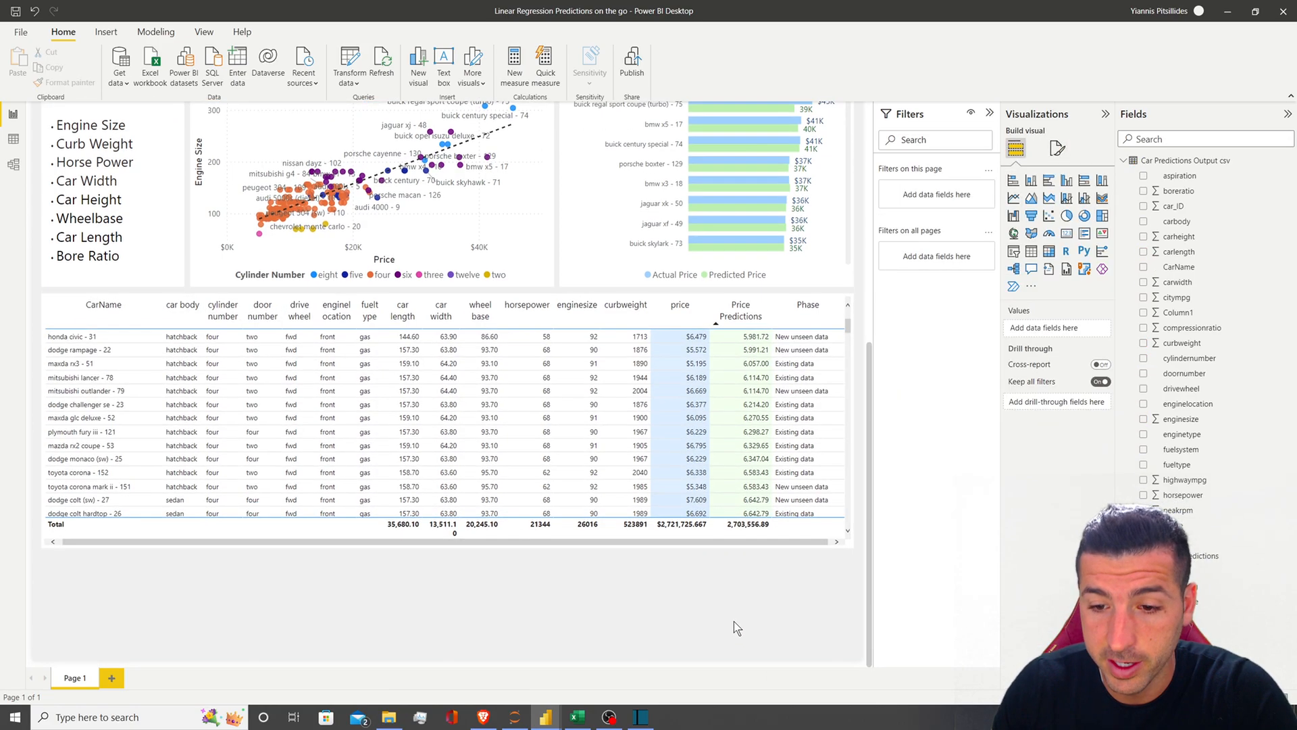
{"action": "left_click_drag", "start_coordinate": [458, 316], "coordinate": [460, 316]}
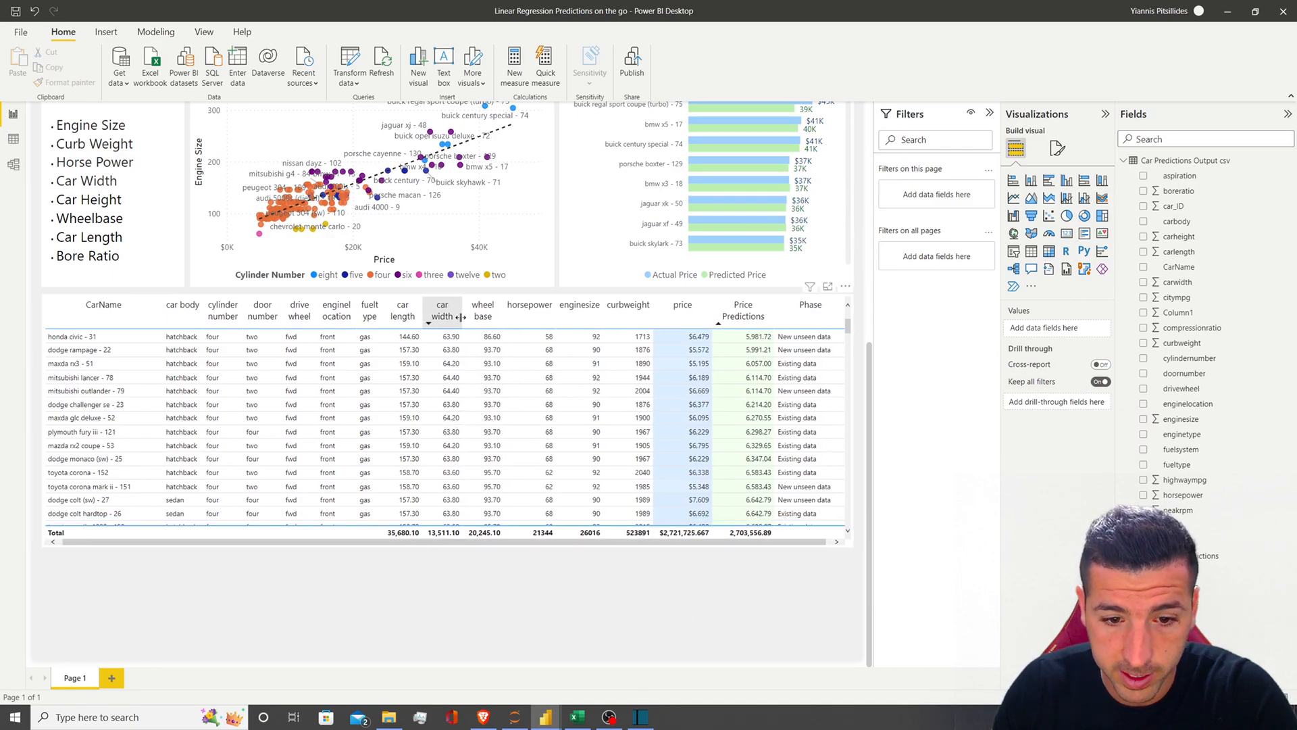
Set the page's canvas height to 1350 px and extend the car details table slightly downward
{"action": "left_click", "coordinate": [694, 621]}
{"action": "left_click", "coordinate": [1058, 148]}
{"action": "left_click", "coordinate": [1042, 234]}
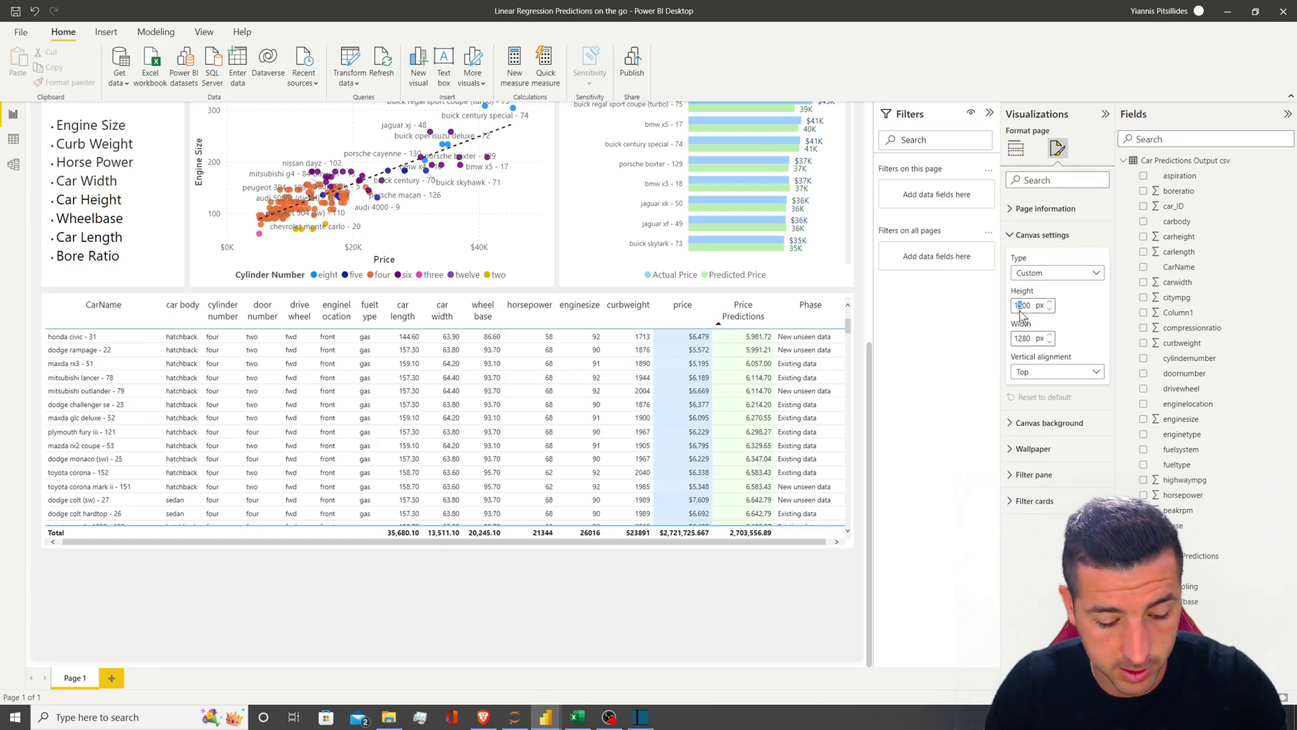
{"action": "scroll", "coordinate": [862, 554], "scroll_direction": "down", "scroll_amount": 4}
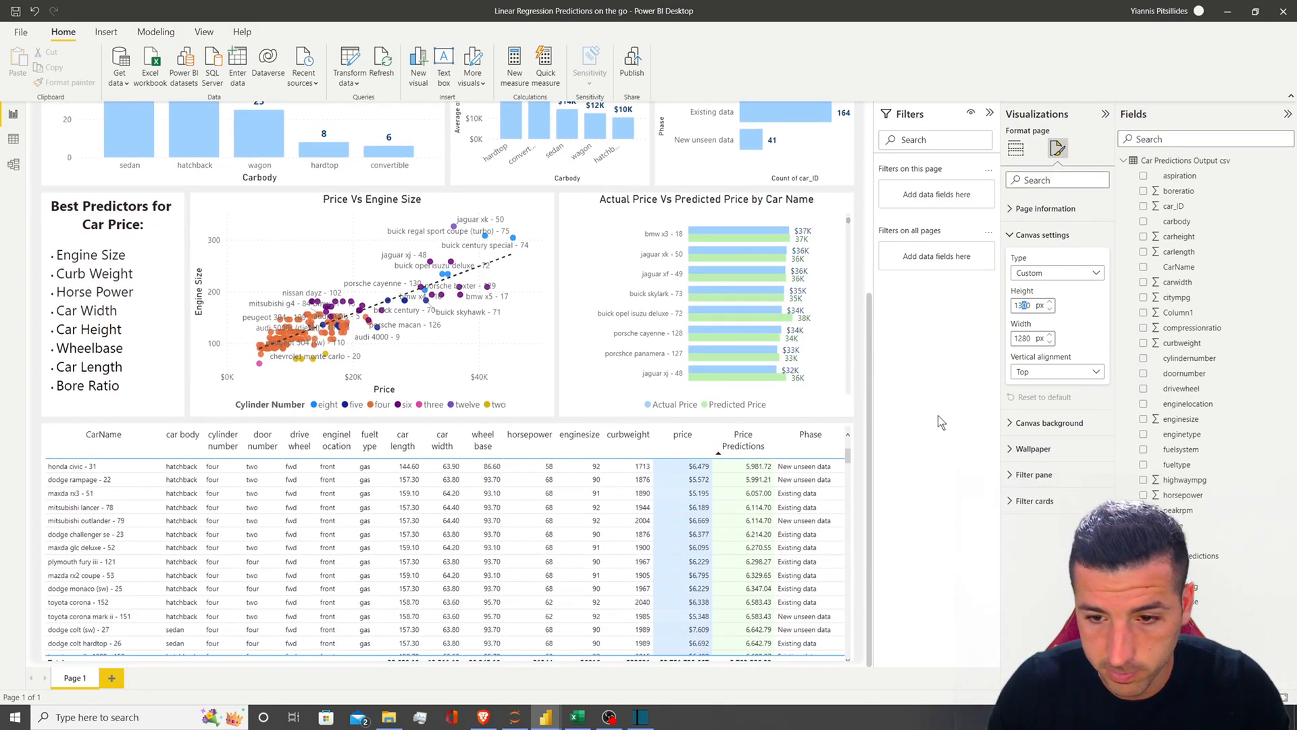
{"action": "type", "text": "5"}
{"action": "key", "text": "Return"}
{"action": "scroll", "coordinate": [858, 454], "scroll_direction": "down", "scroll_amount": 5}
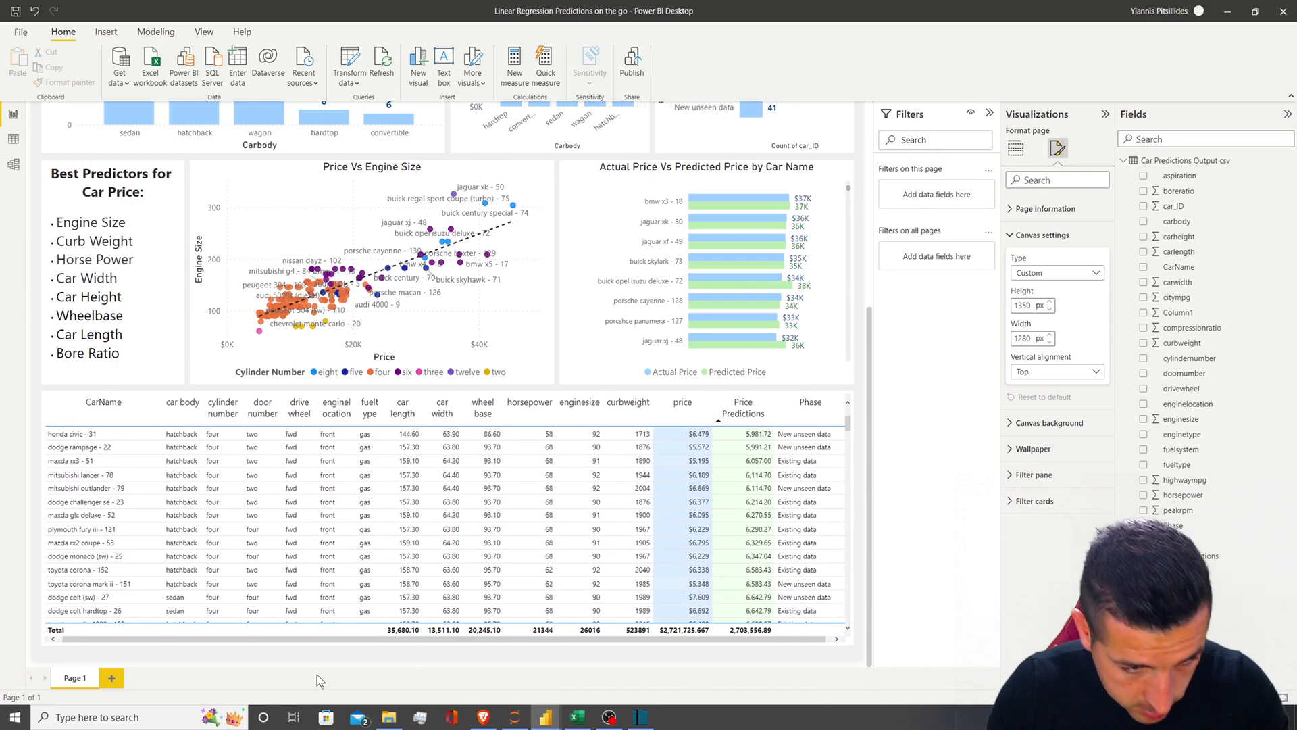
{"action": "left_click", "coordinate": [479, 639]}
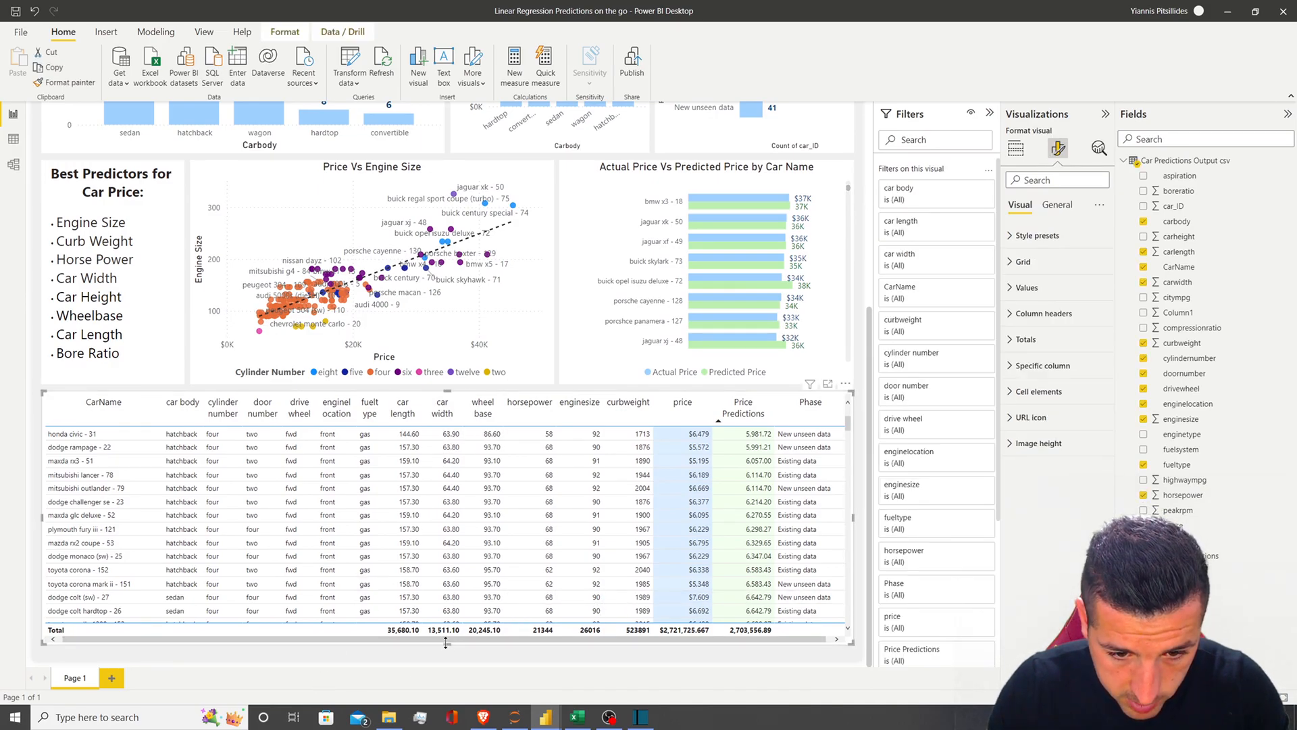
{"action": "left_click_drag", "start_coordinate": [448, 647], "coordinate": [448, 653]}
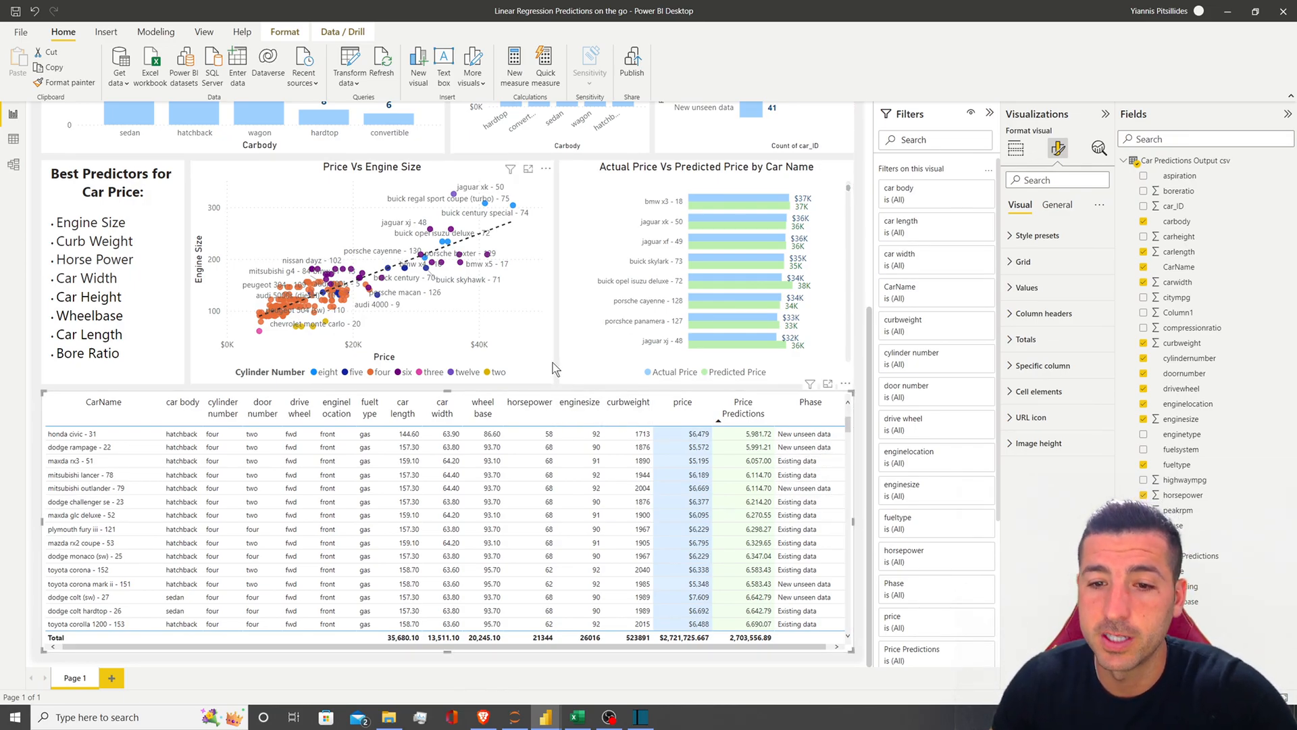
Filter the report to new unseen data with the Phase slicer and review the actual and predicted prices in the table
{"action": "scroll", "coordinate": [552, 368], "scroll_direction": "up", "scroll_amount": 5}
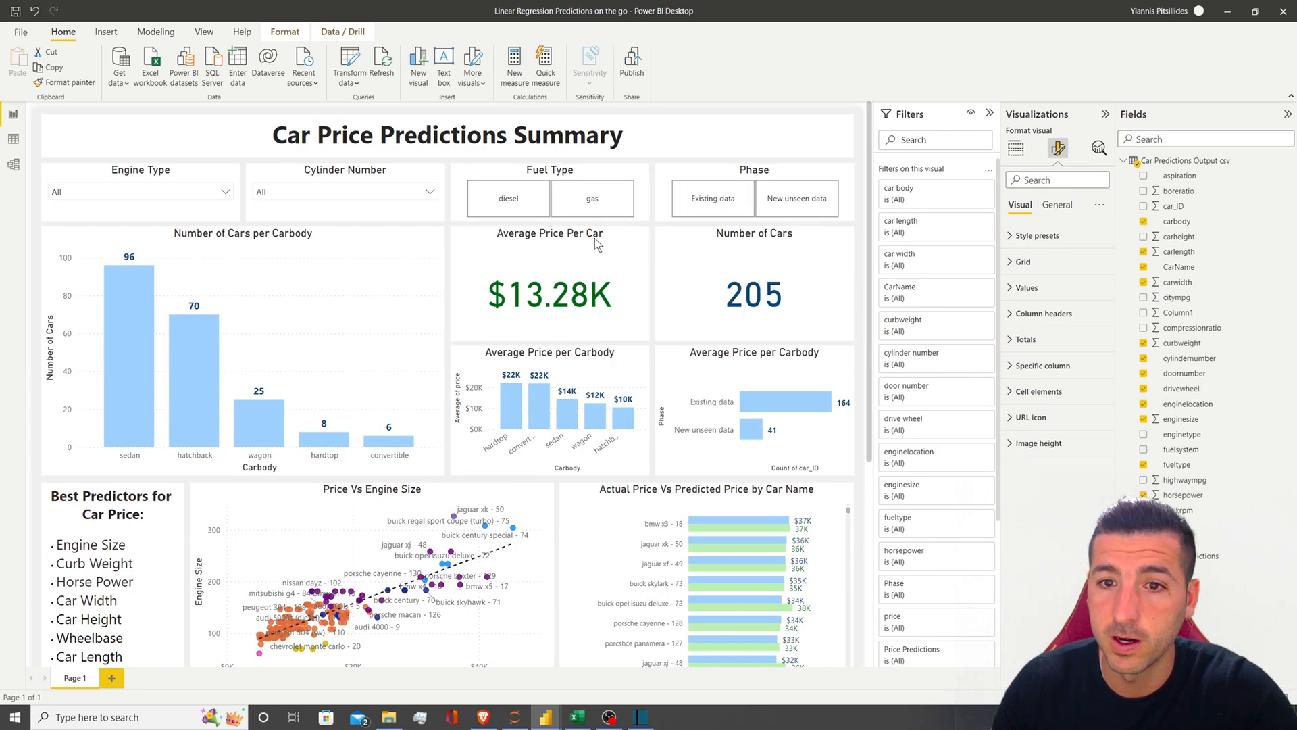
{"action": "left_click", "coordinate": [799, 201]}
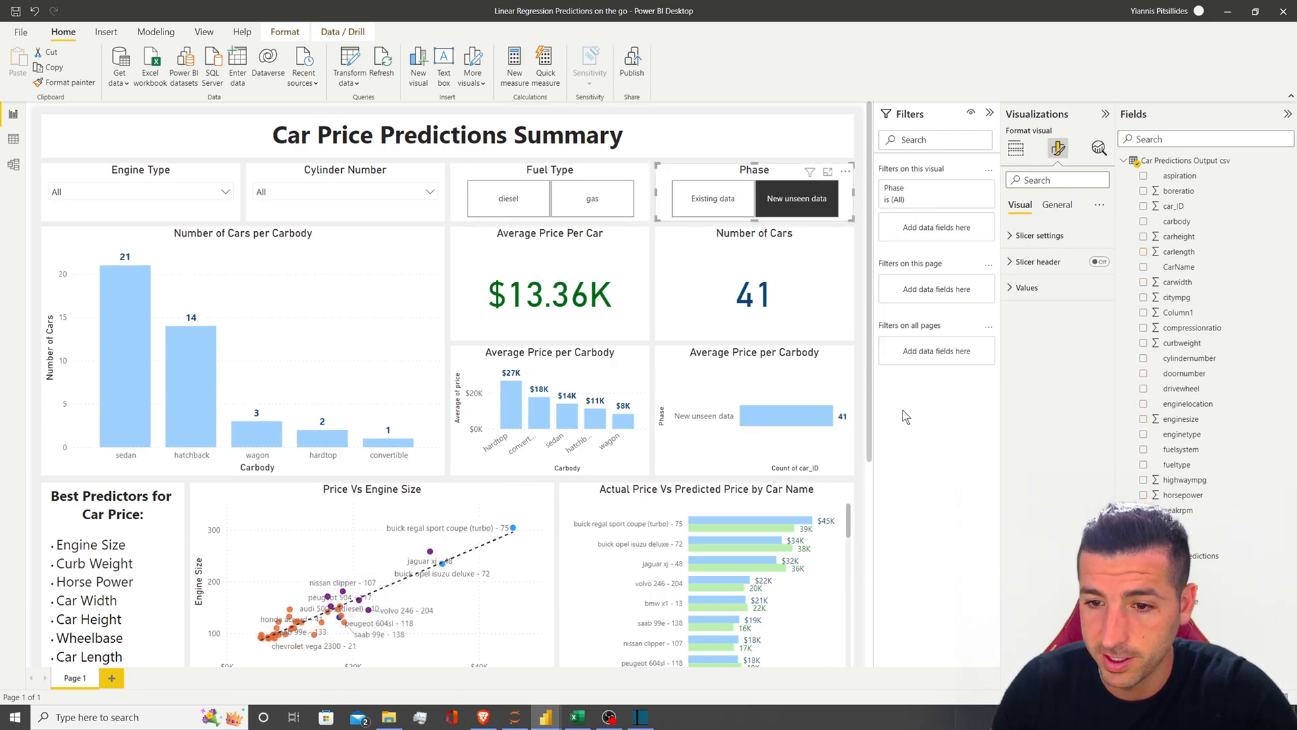
{"action": "scroll", "coordinate": [442, 317], "scroll_direction": "down", "scroll_amount": 4}
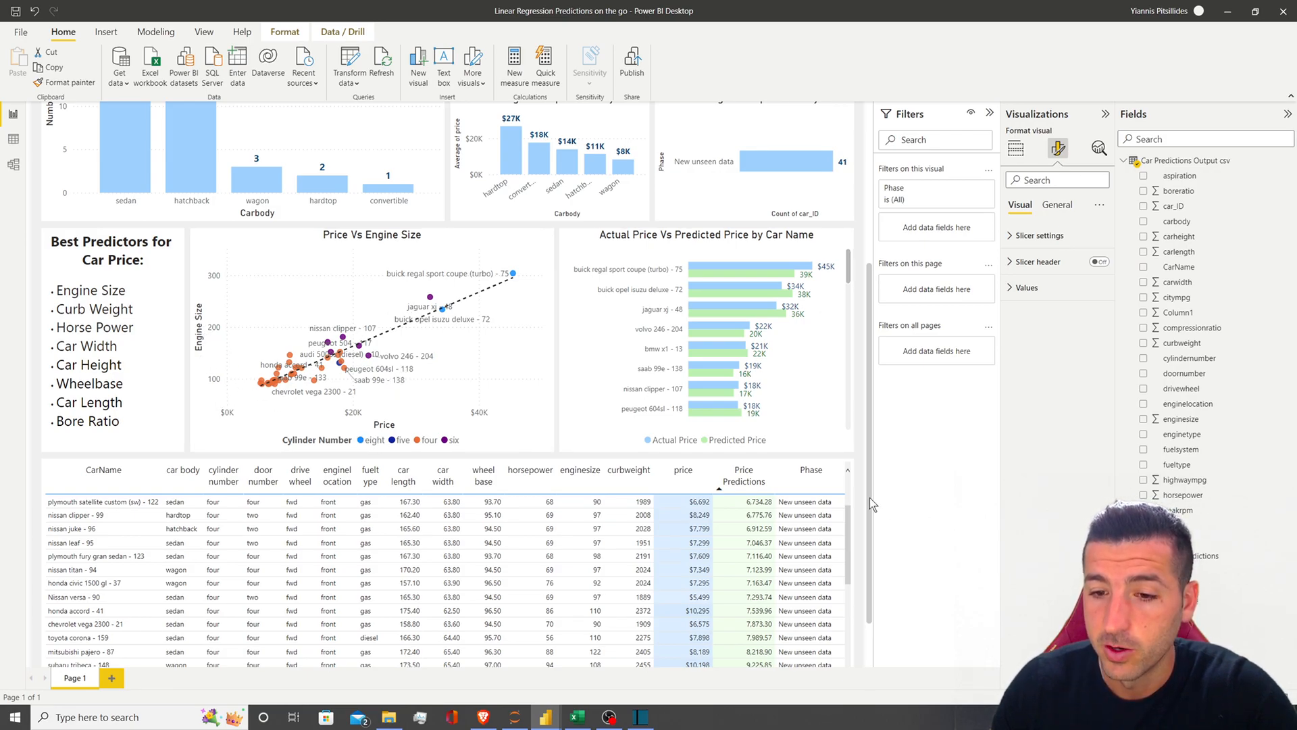
{"action": "scroll", "coordinate": [810, 453], "scroll_direction": "down", "scroll_amount": 1}
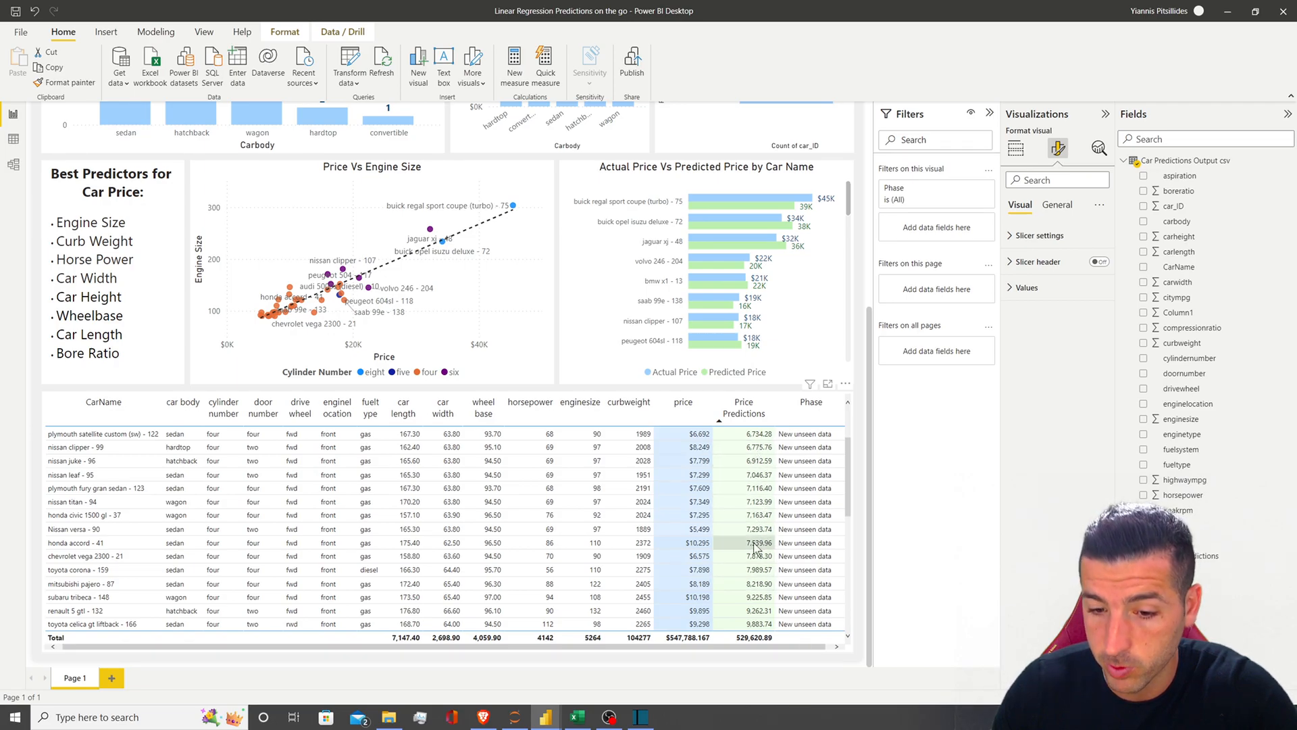
{"action": "scroll", "coordinate": [740, 527], "scroll_direction": "down", "scroll_amount": 5}
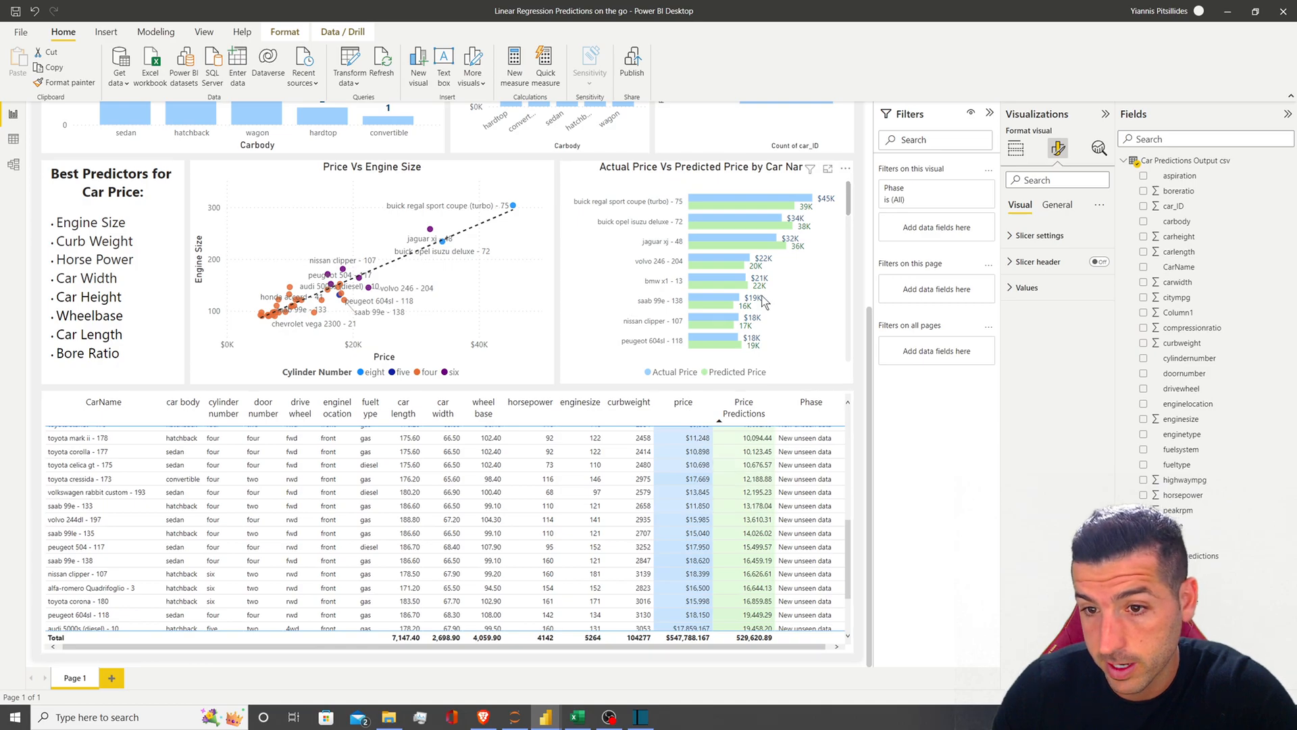
{"action": "scroll", "coordinate": [748, 510], "scroll_direction": "up", "scroll_amount": 1}
{"action": "scroll", "coordinate": [736, 554], "scroll_direction": "up", "scroll_amount": 3}
Sort the car details table by price, checking ascending order and finishing in descending order
{"action": "left_click", "coordinate": [696, 413]}
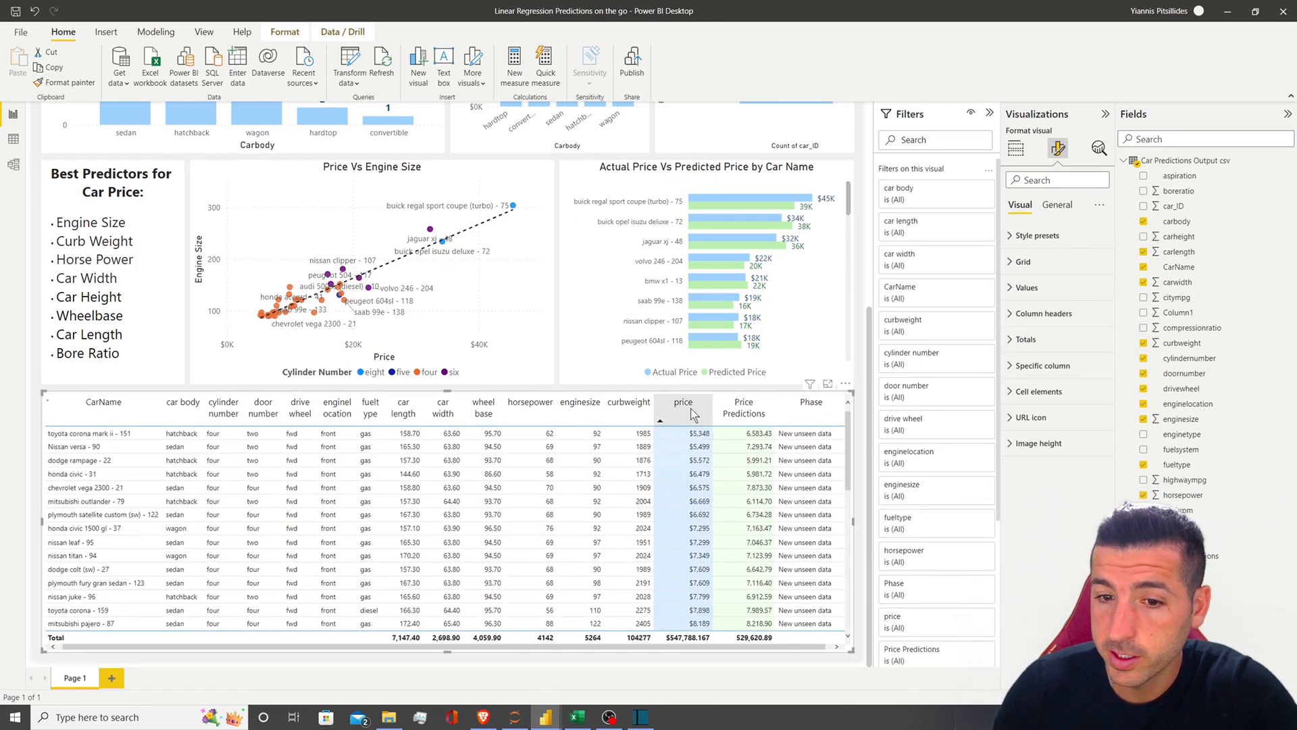
{"action": "left_click", "coordinate": [693, 414]}
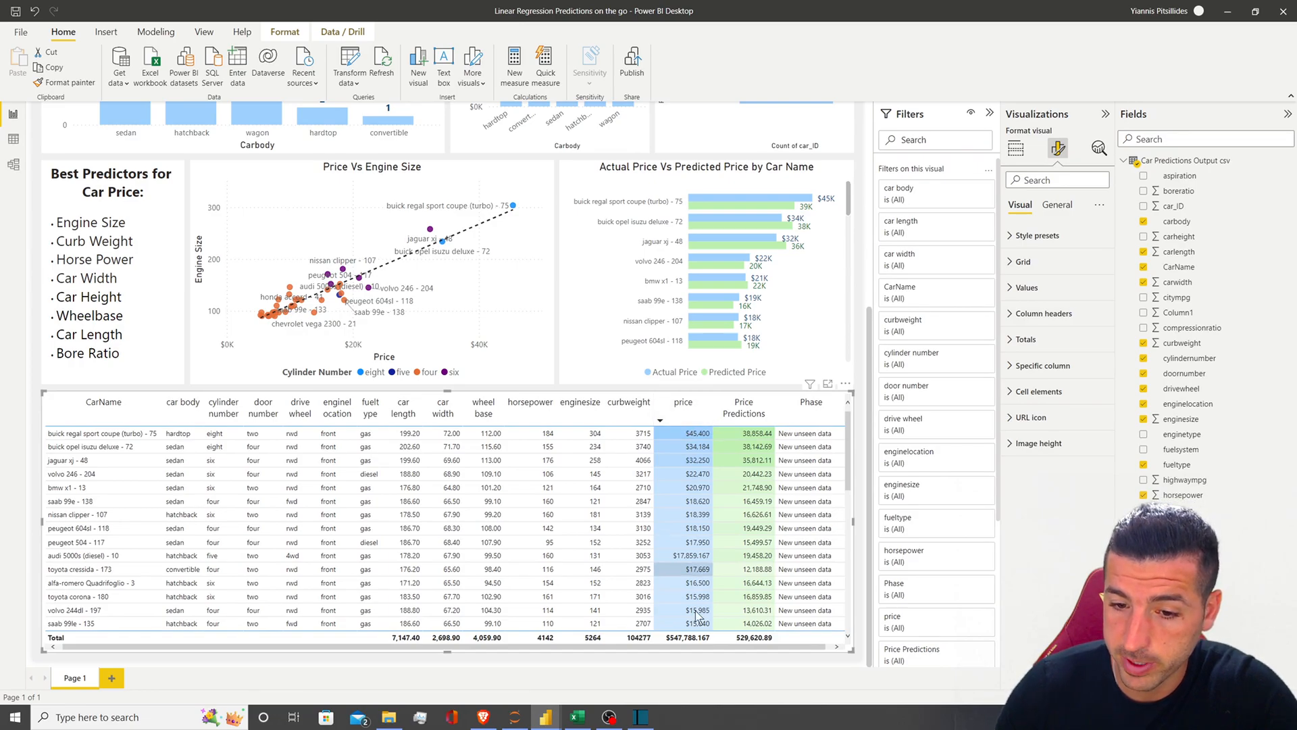
{"action": "scroll", "coordinate": [704, 545], "scroll_direction": "down", "scroll_amount": 3}
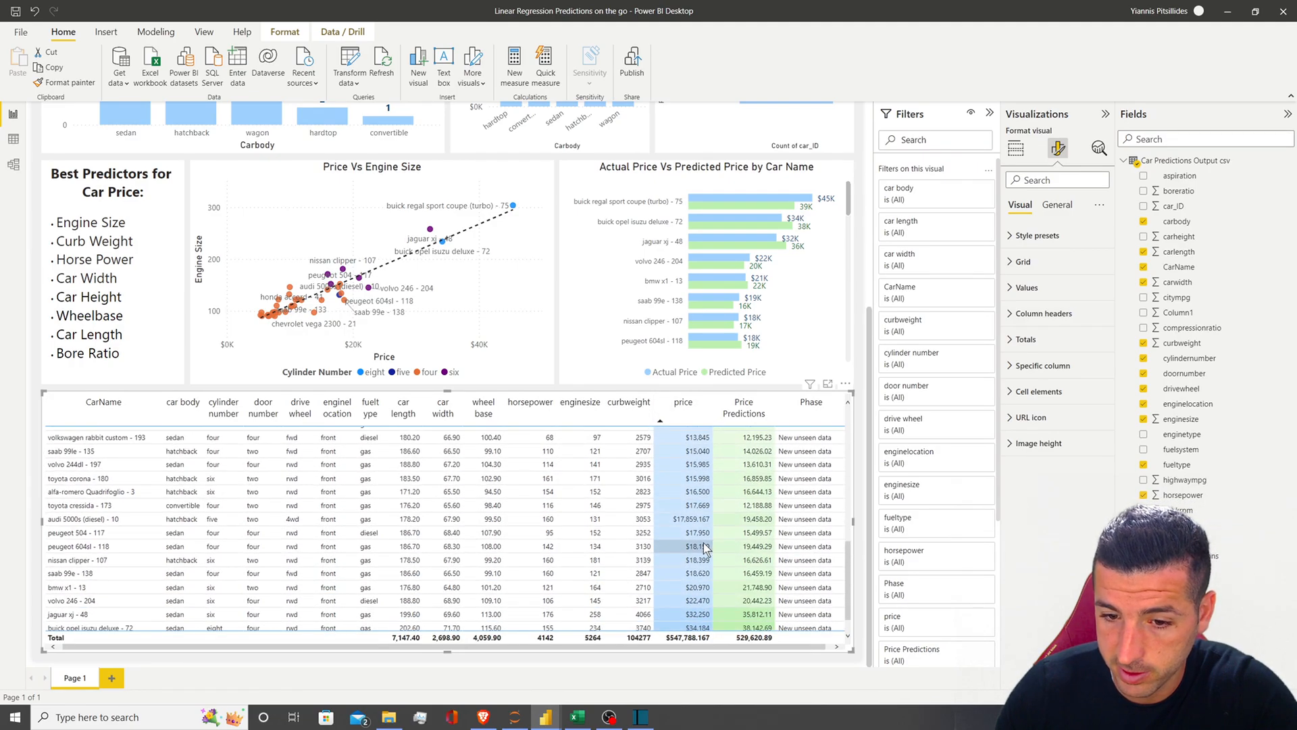
{"action": "left_click", "coordinate": [683, 406]}
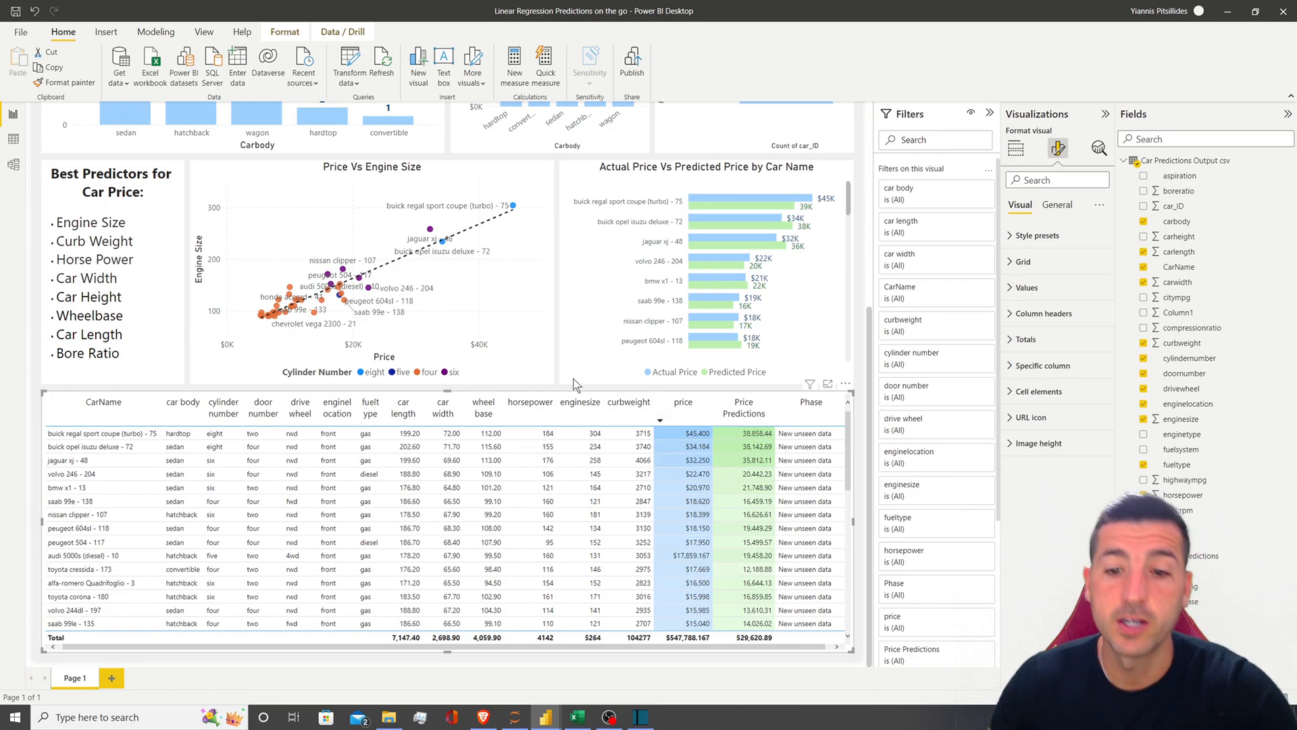
Filter the report to the dohc engine type with the Engine Type slicer and compare the actual and predicted prices in the table
{"action": "scroll", "coordinate": [556, 375], "scroll_direction": "up", "scroll_amount": 5}
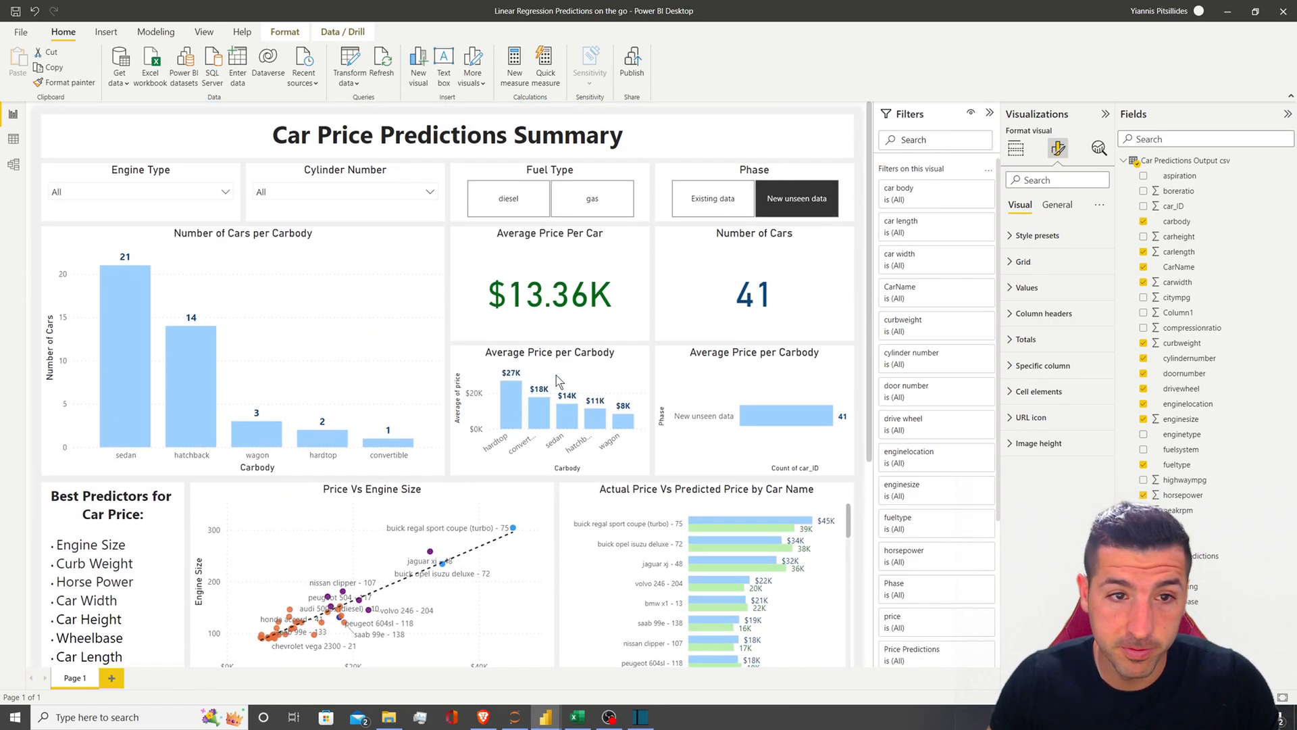
{"action": "left_click", "coordinate": [187, 195]}
{"action": "left_click", "coordinate": [137, 190]}
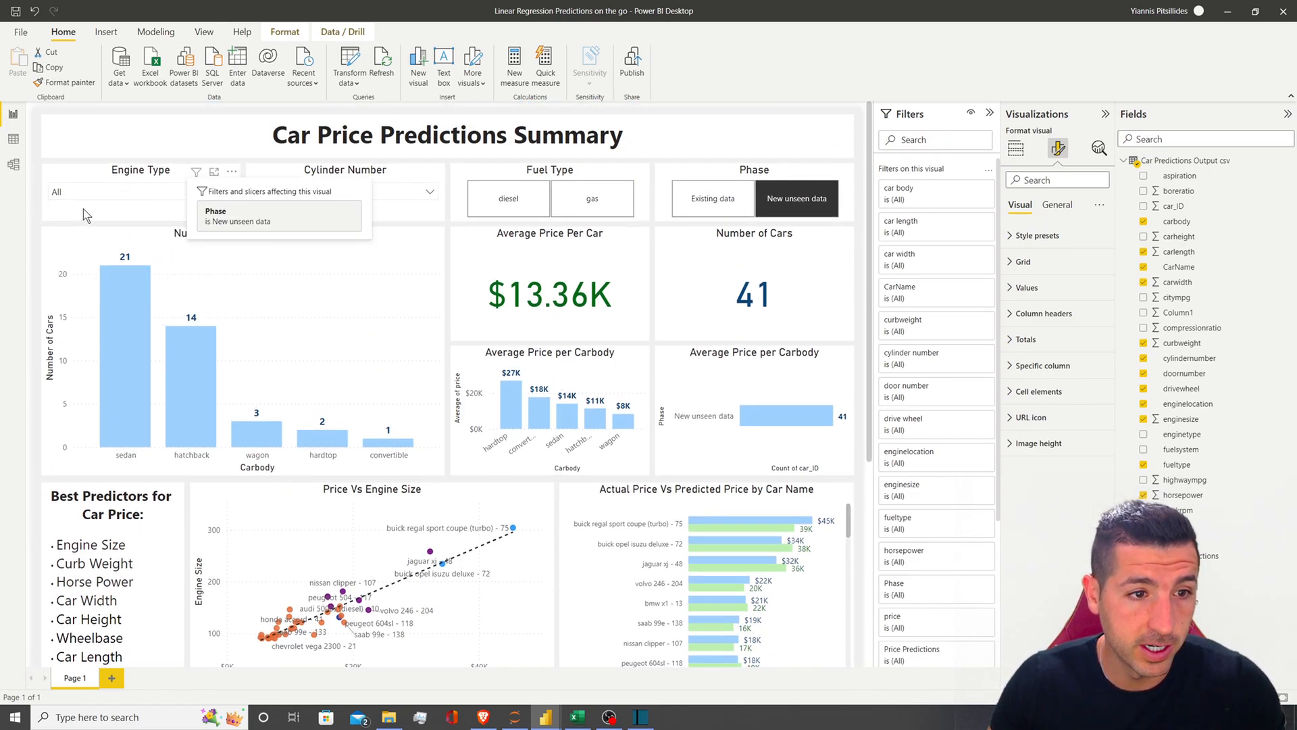
{"action": "left_click", "coordinate": [96, 196]}
{"action": "left_click", "coordinate": [60, 223]}
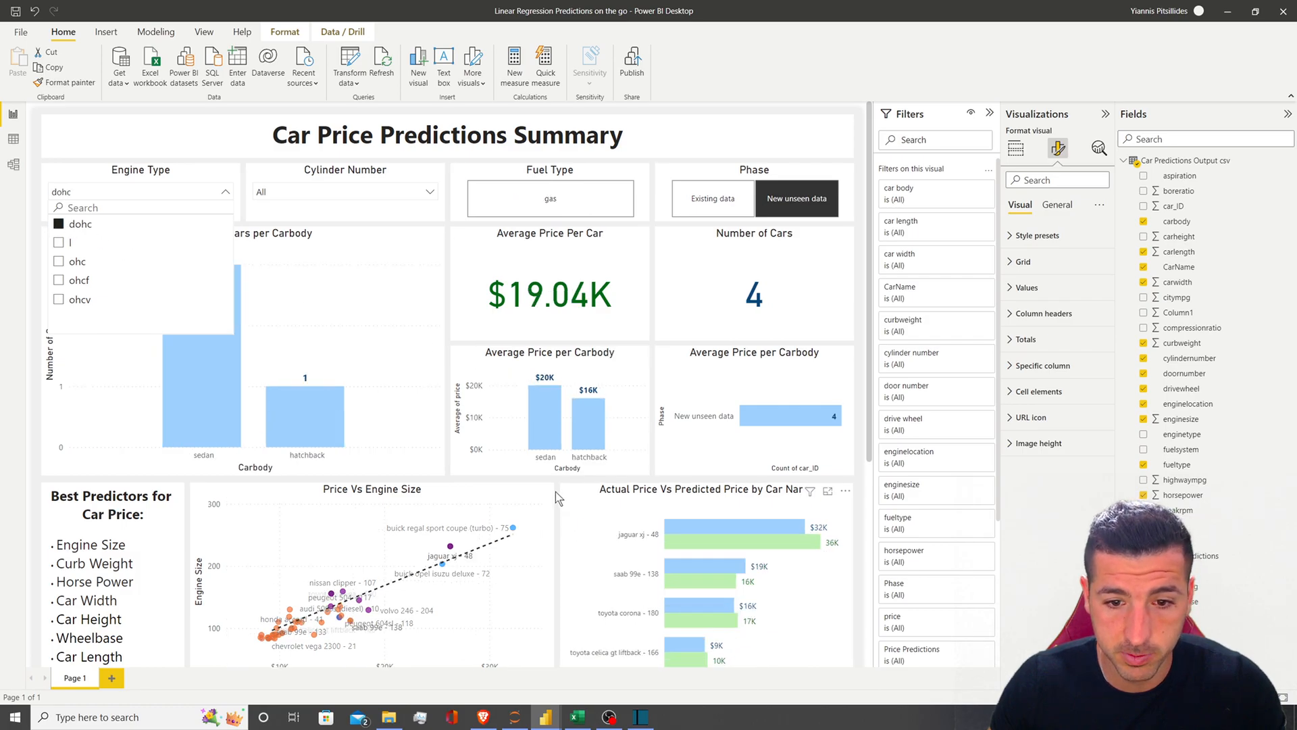
{"action": "left_click", "coordinate": [448, 342]}
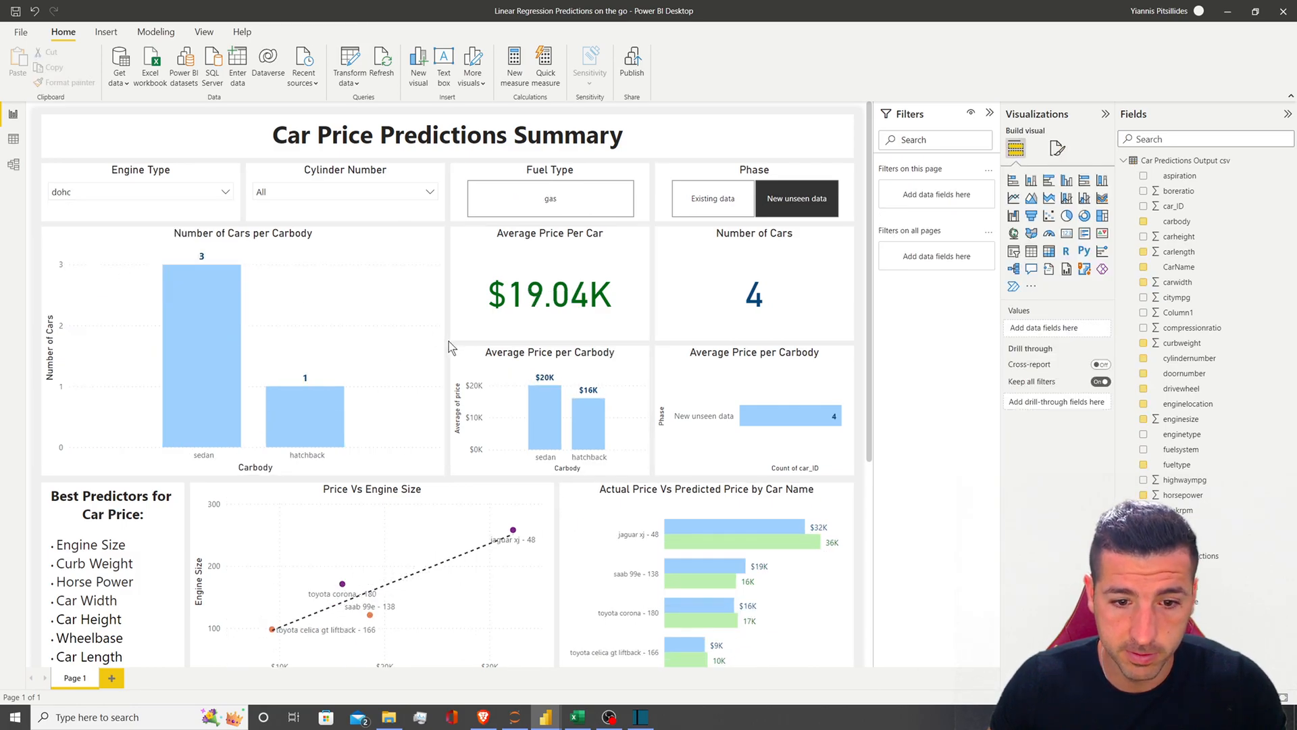
{"action": "scroll", "coordinate": [448, 342], "scroll_direction": "down", "scroll_amount": 5}
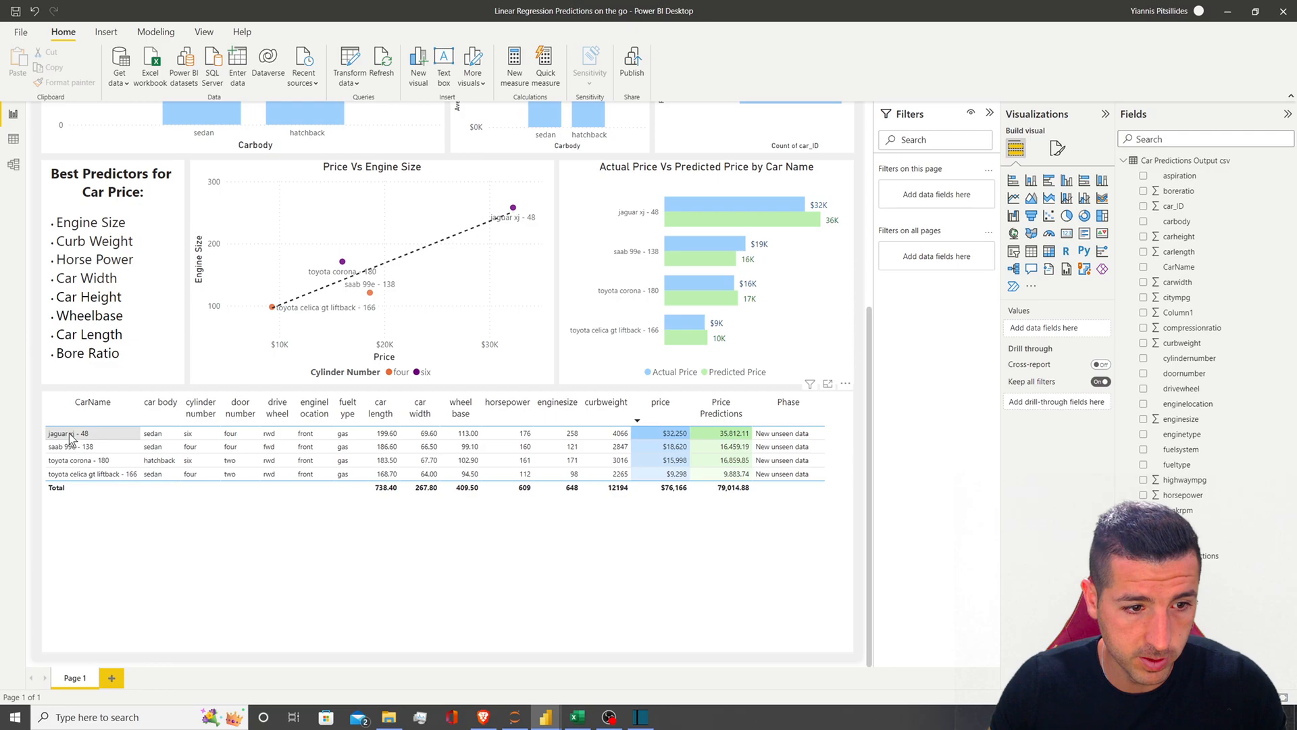
{"action": "scroll", "coordinate": [383, 460], "scroll_direction": "up", "scroll_amount": 5}
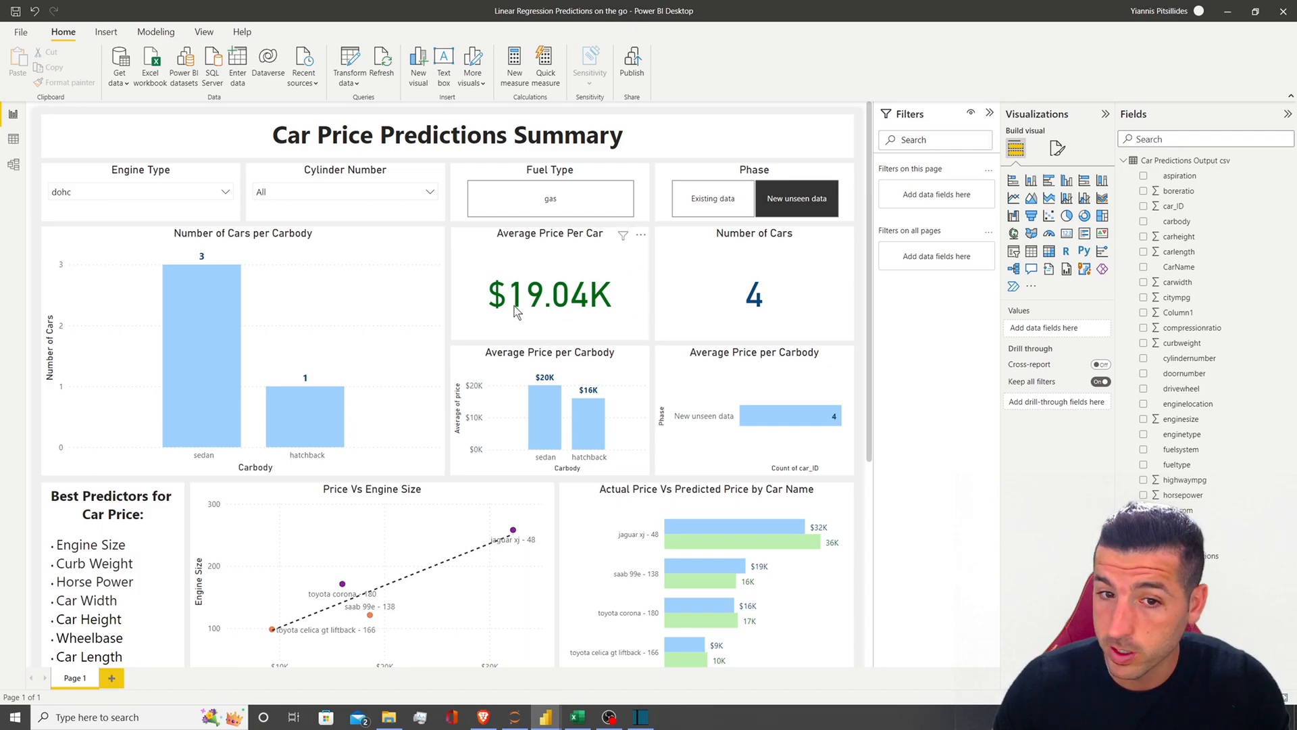
{"action": "scroll", "coordinate": [654, 360], "scroll_direction": "down", "scroll_amount": 5}
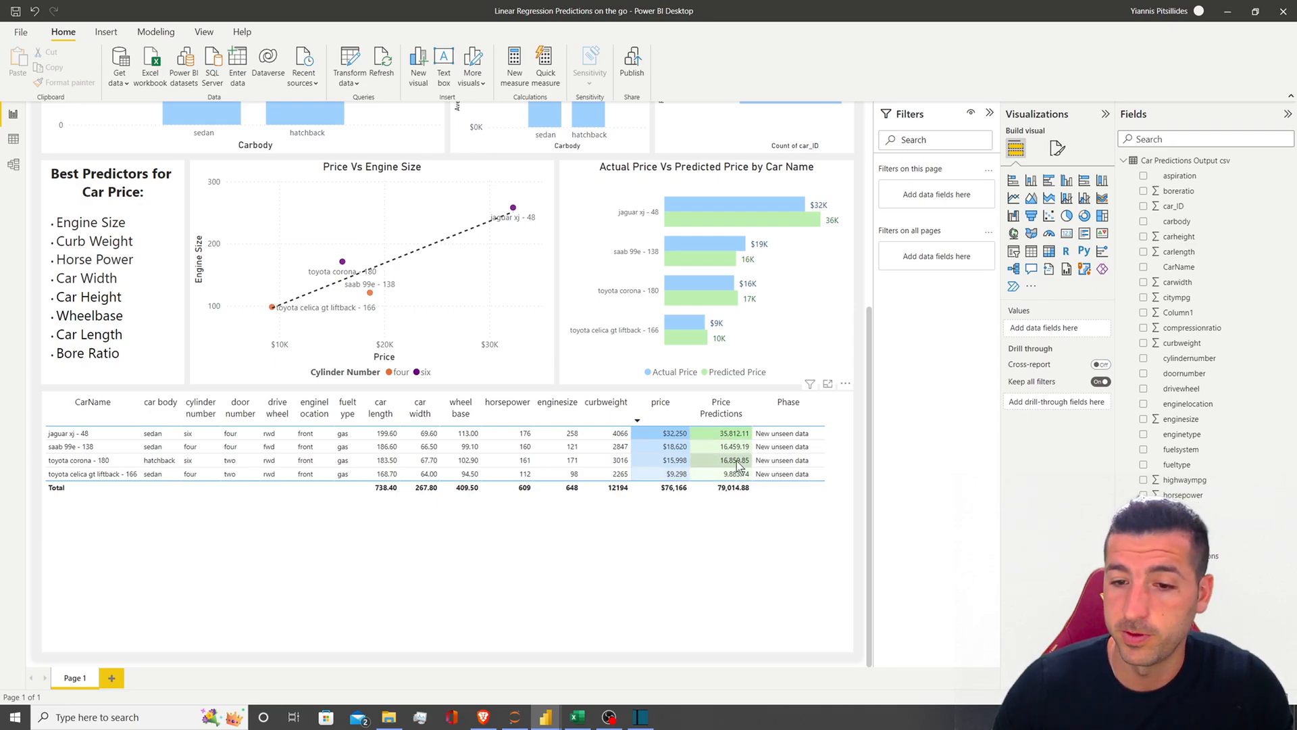
{"action": "scroll", "coordinate": [760, 388], "scroll_direction": "up", "scroll_amount": 5}
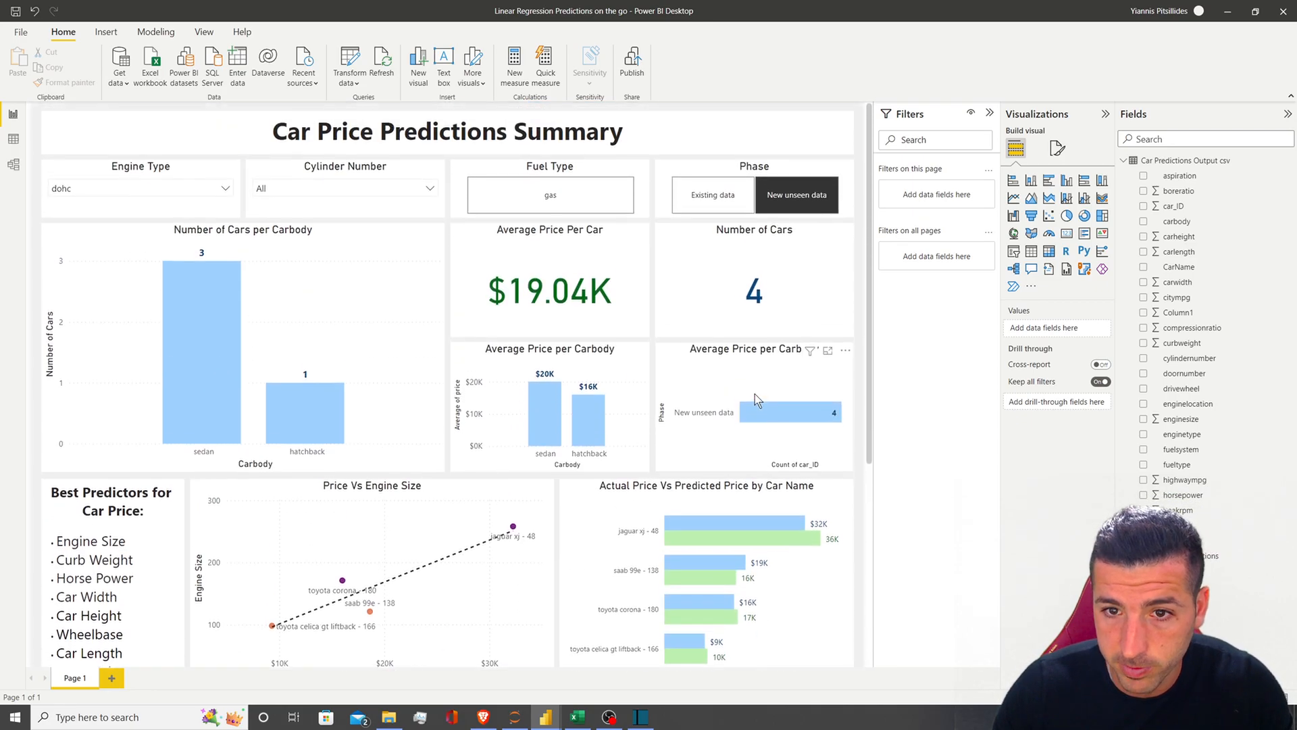
Clear the new unseen data selection in the Phase slicer and review the dohc cars from both phases in the table
{"action": "left_click", "coordinate": [789, 211]}
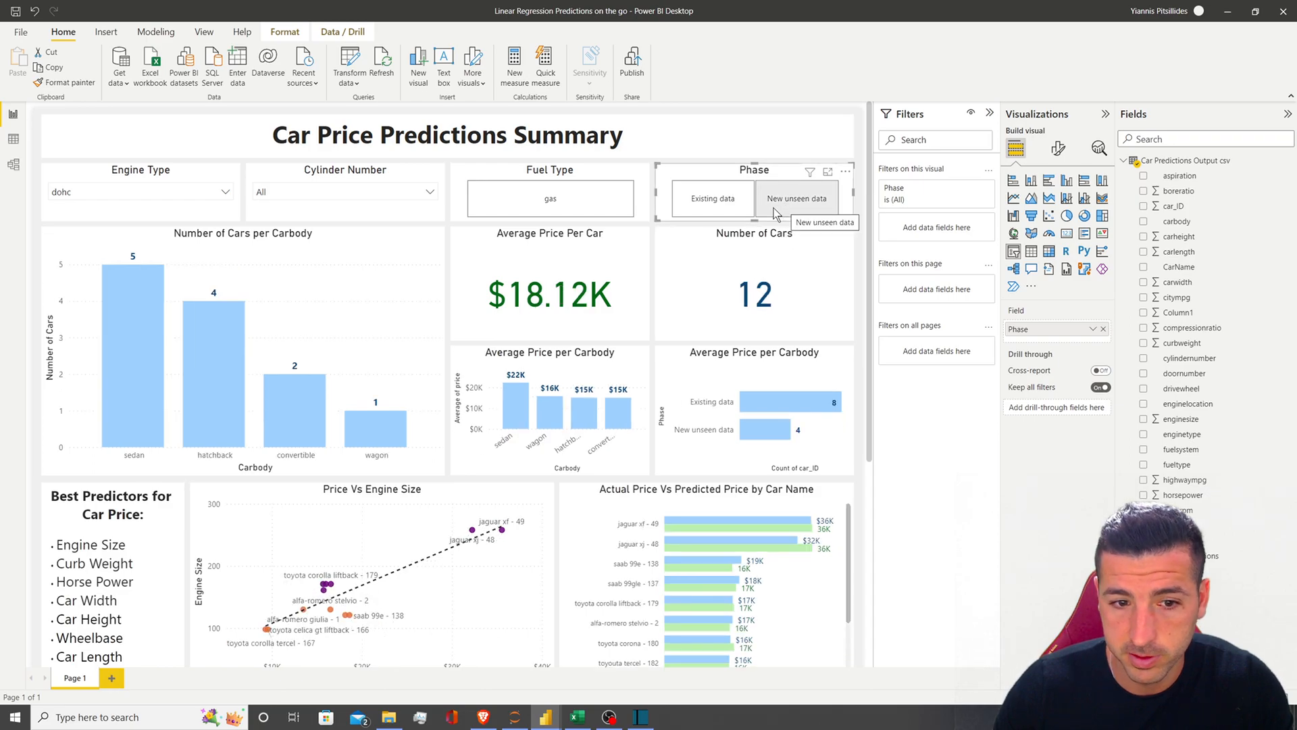
{"action": "scroll", "coordinate": [860, 367], "scroll_direction": "down", "scroll_amount": 5}
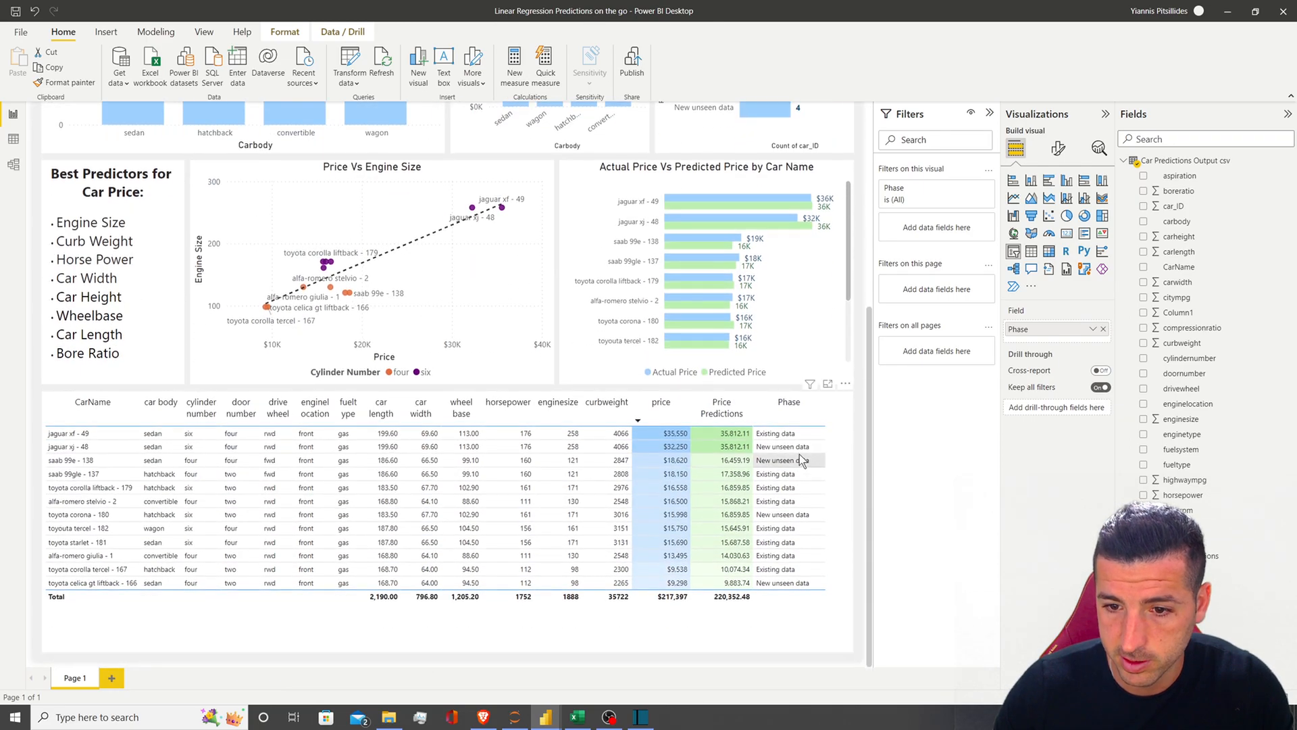
{"action": "scroll", "coordinate": [839, 365], "scroll_direction": "up", "scroll_amount": 5}
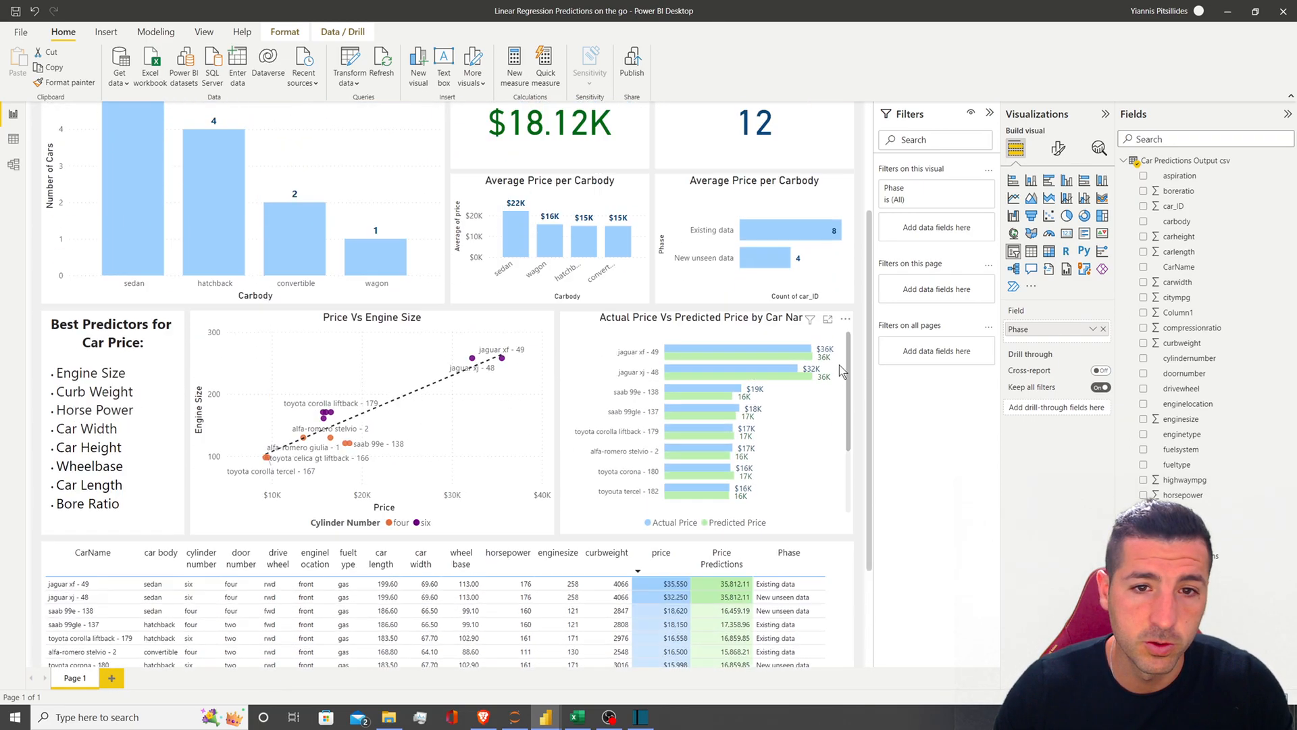
Clear the dohc selection in the Engine Type slicer and look over the whole unfiltered report, including the car details table
{"action": "left_click", "coordinate": [148, 192]}
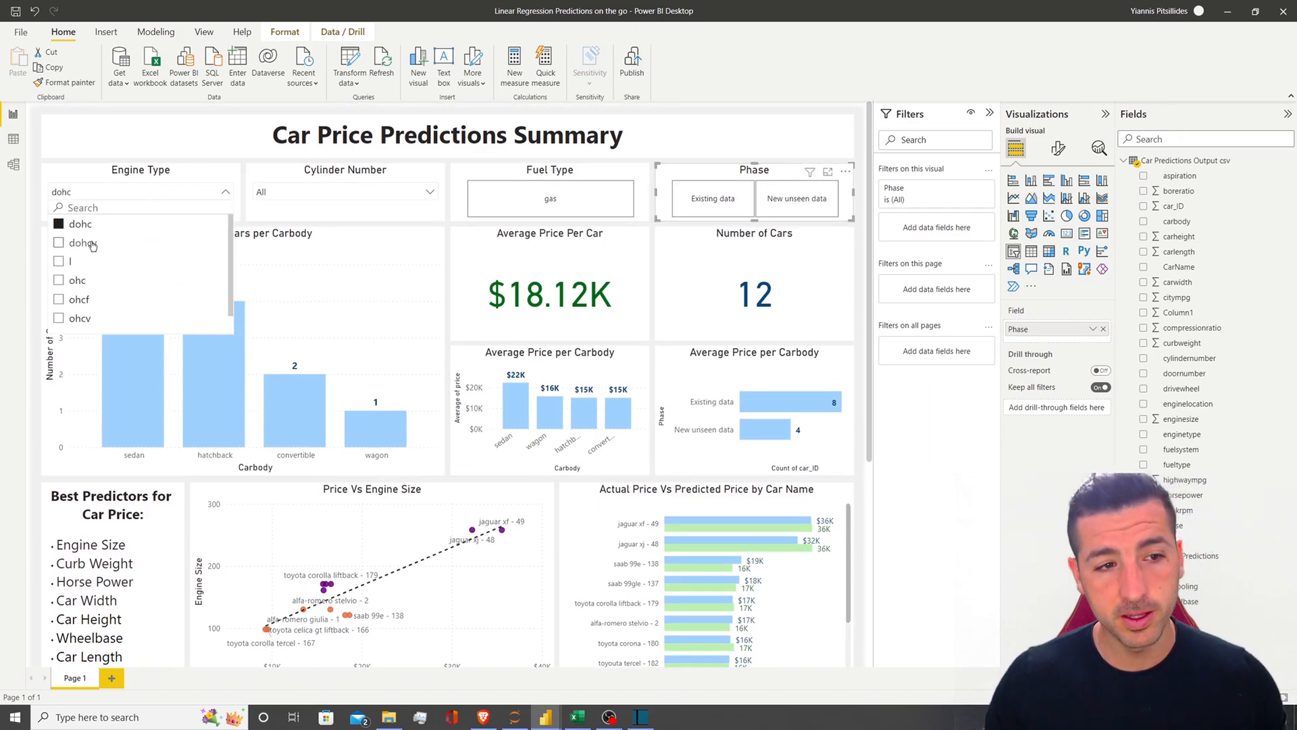
{"action": "left_click", "coordinate": [67, 223]}
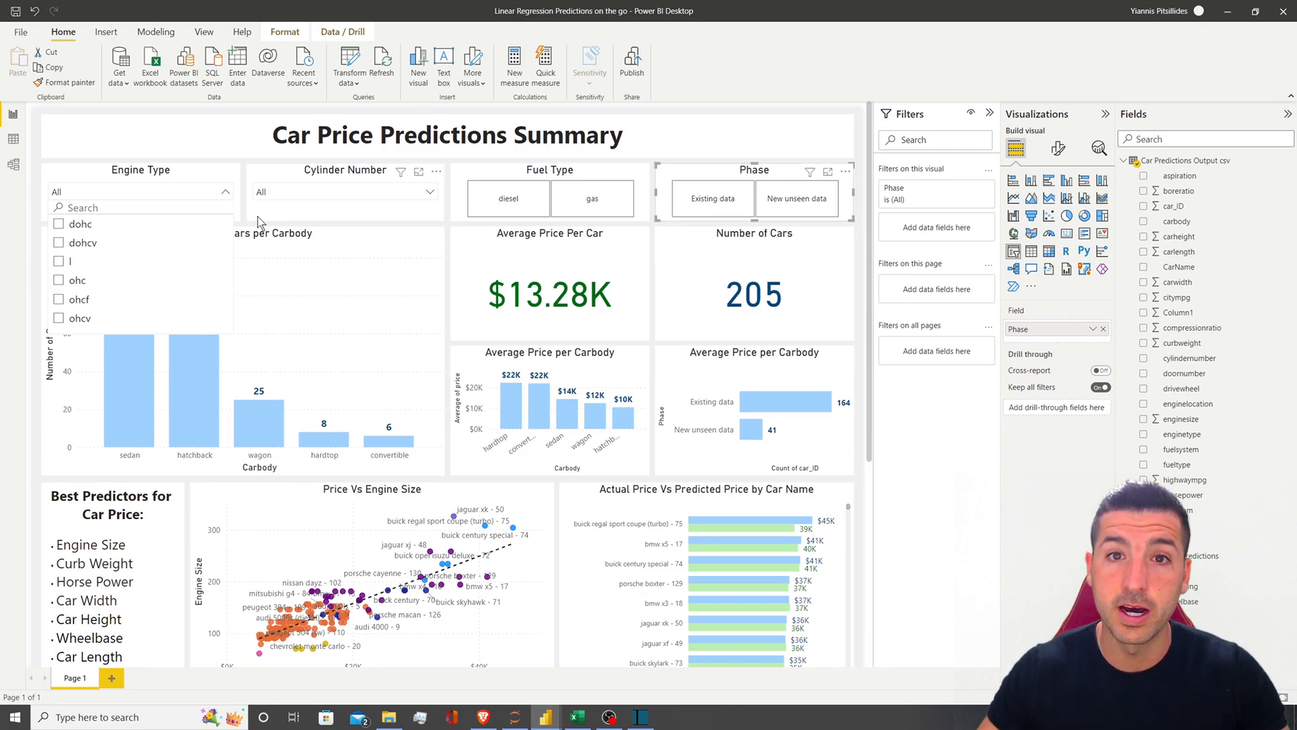
{"action": "left_click", "coordinate": [258, 217]}
{"action": "left_click_drag", "start_coordinate": [868, 218], "coordinate": [869, 429]}
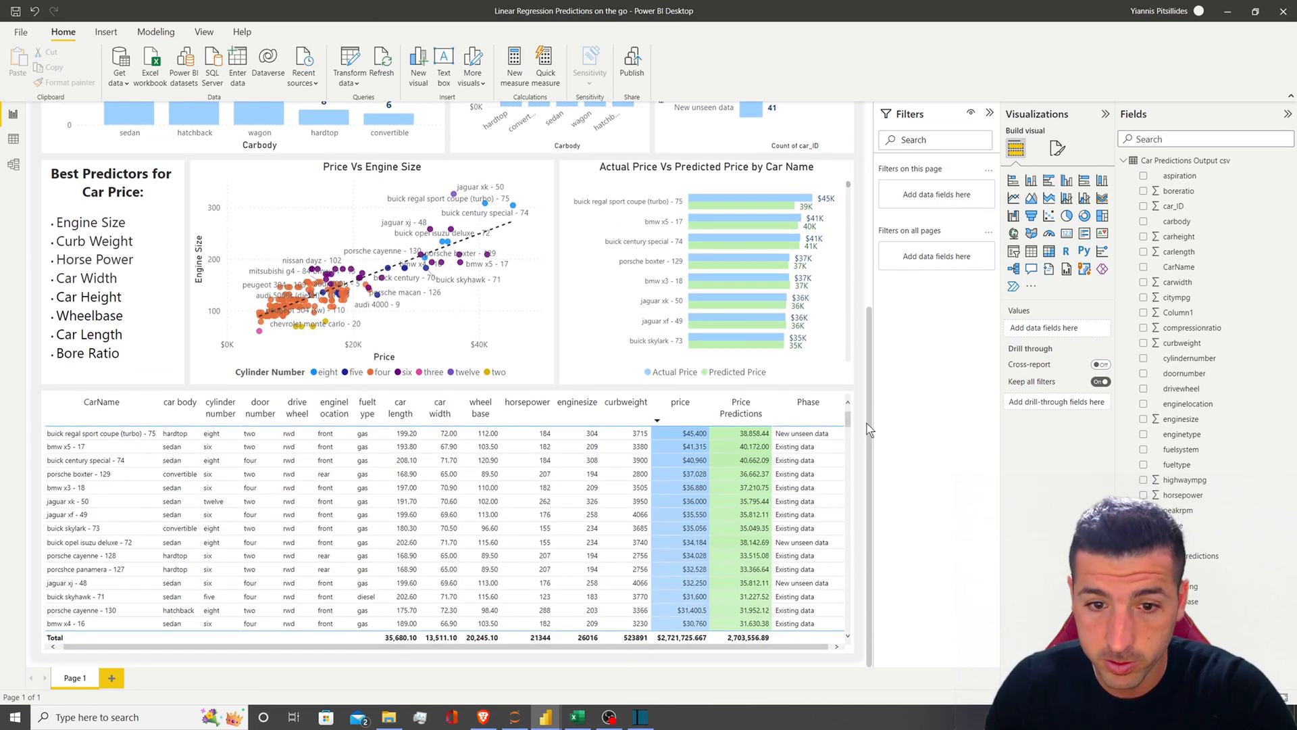
{"action": "scroll", "coordinate": [862, 422], "scroll_direction": "up", "scroll_amount": 5}
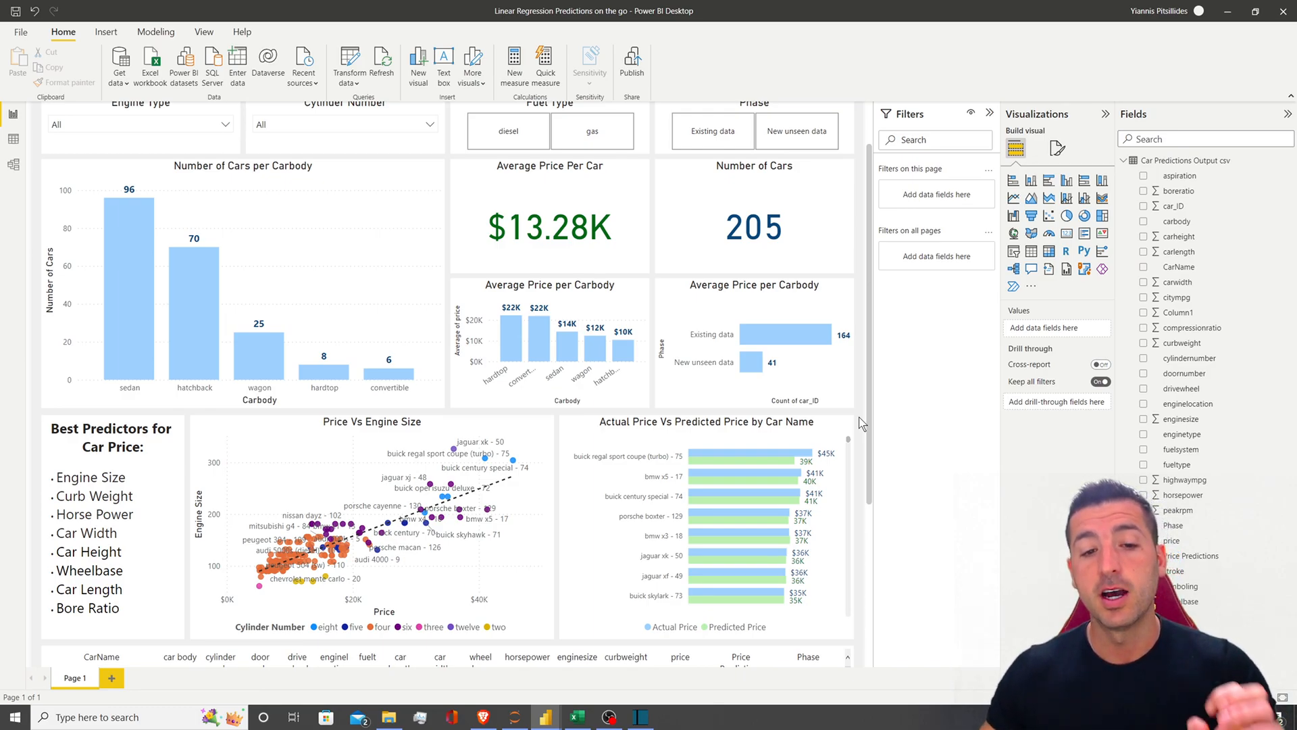
{"action": "scroll", "coordinate": [848, 424], "scroll_direction": "up", "scroll_amount": 2}
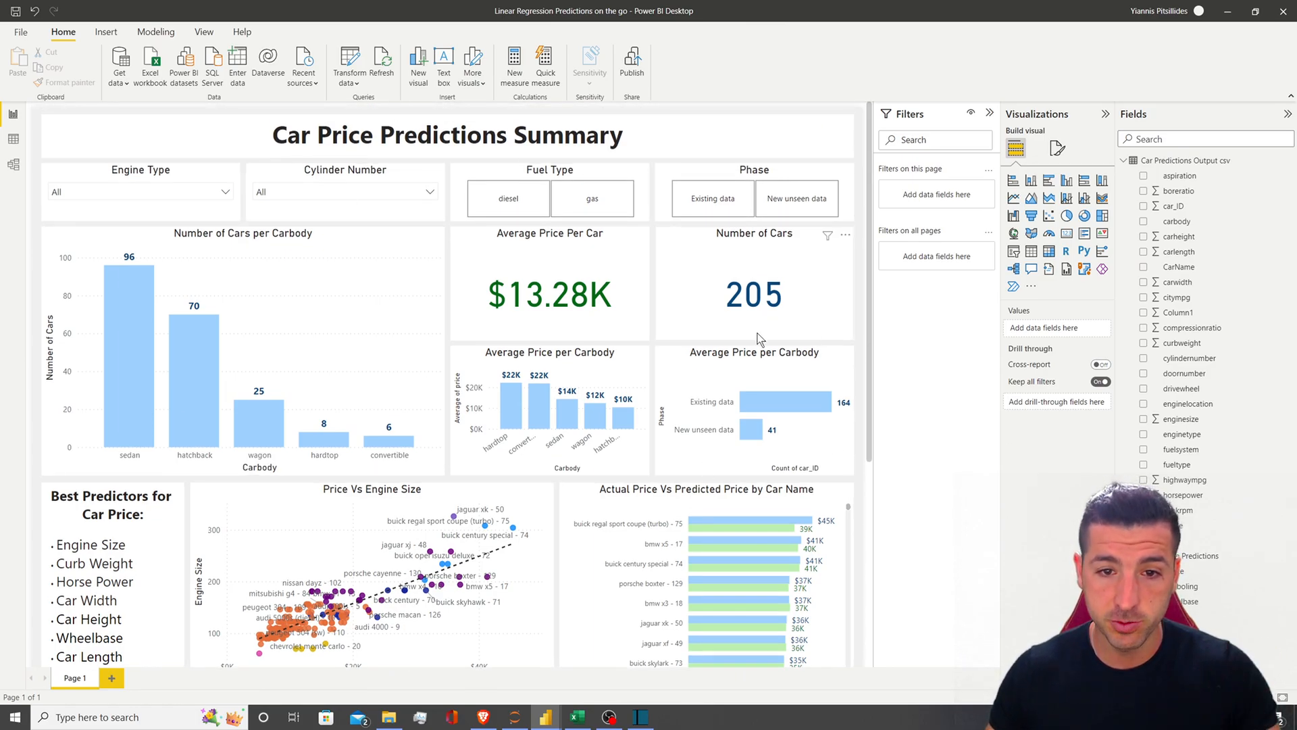